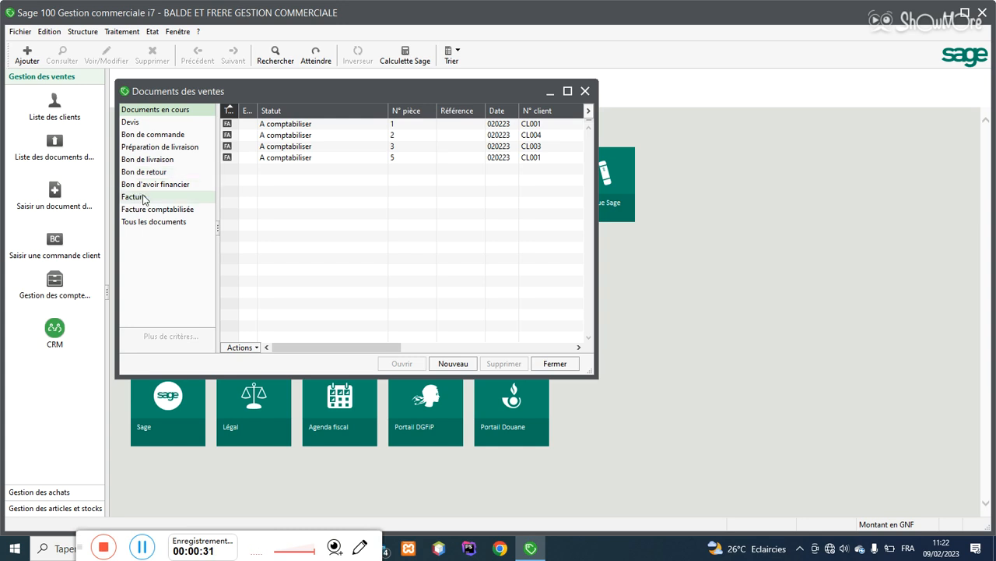
Step: List only the invoices (Facture) among the sales documents and open the first one
click(168, 198)
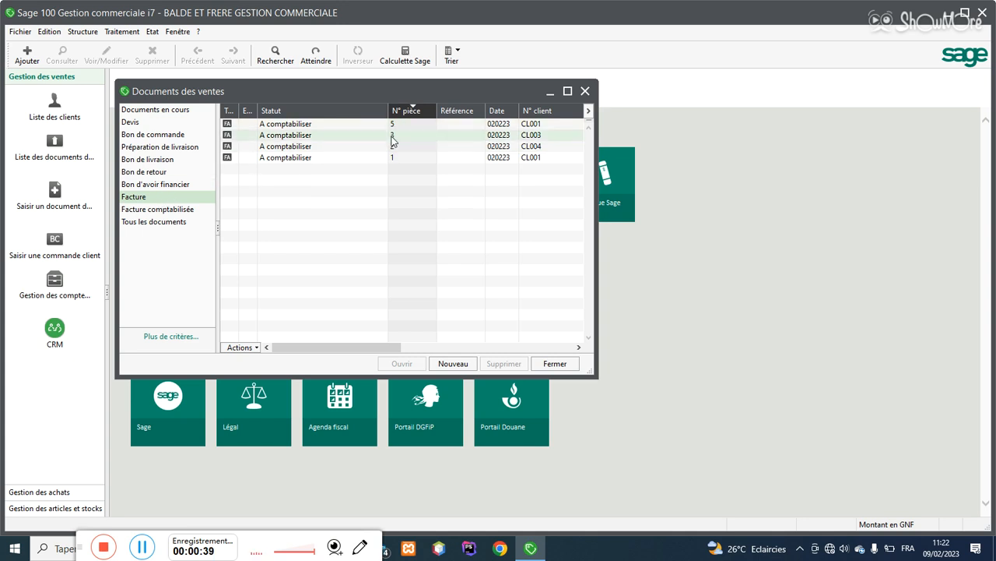
click(330, 124)
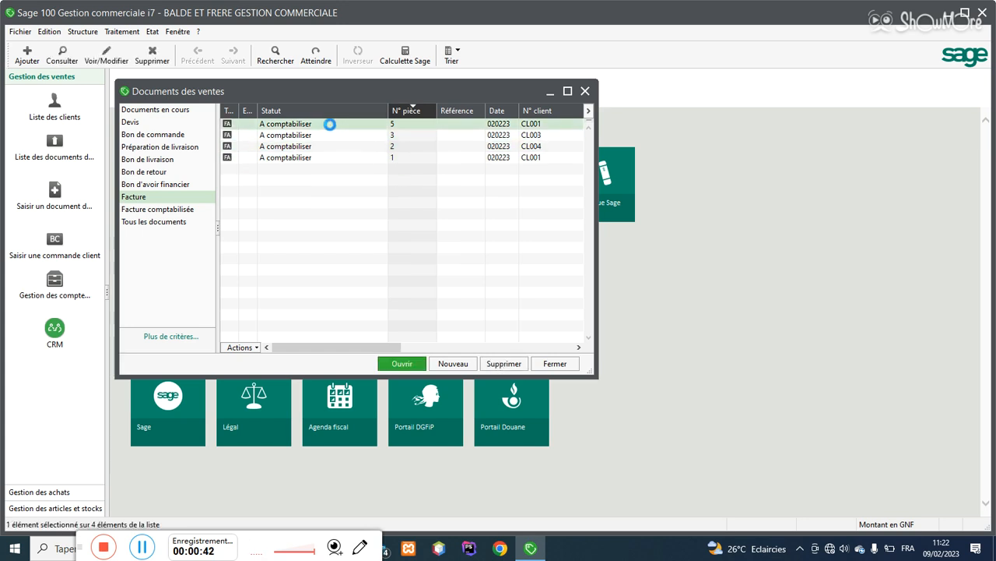
double_click(330, 124)
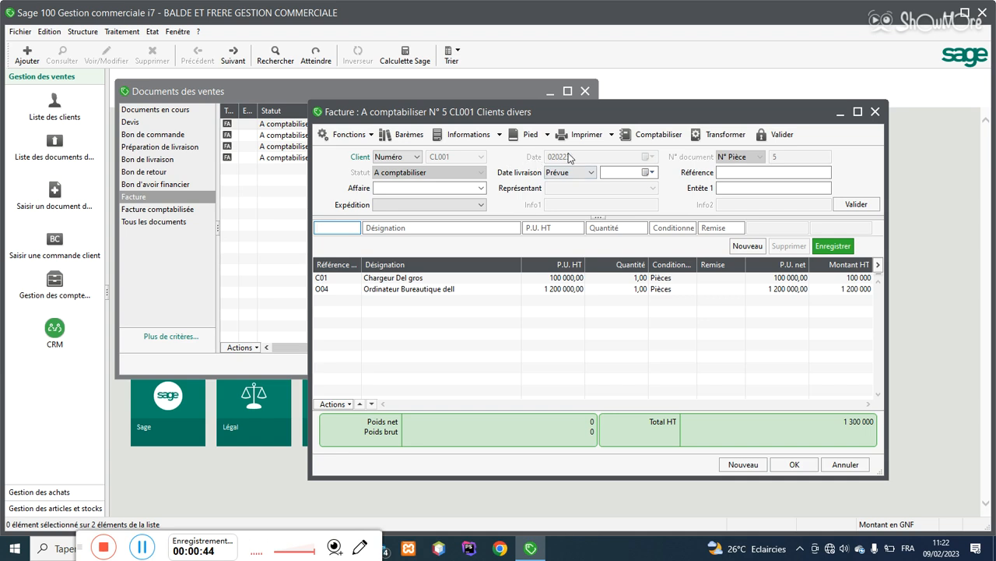
Step: Generate a print preview of the invoice with the Facture client template and review its lines and totals down to the footer
click(587, 135)
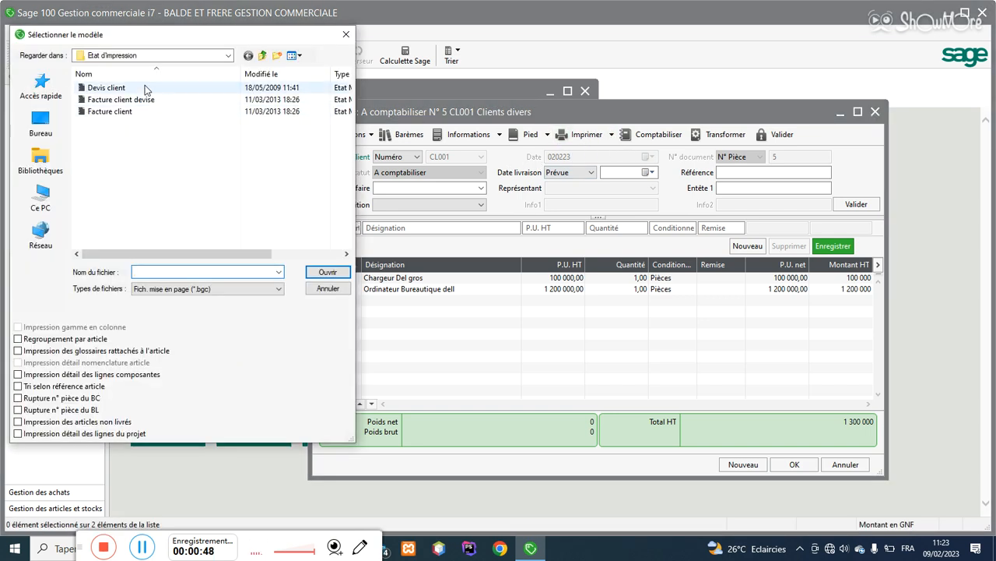
click(111, 117)
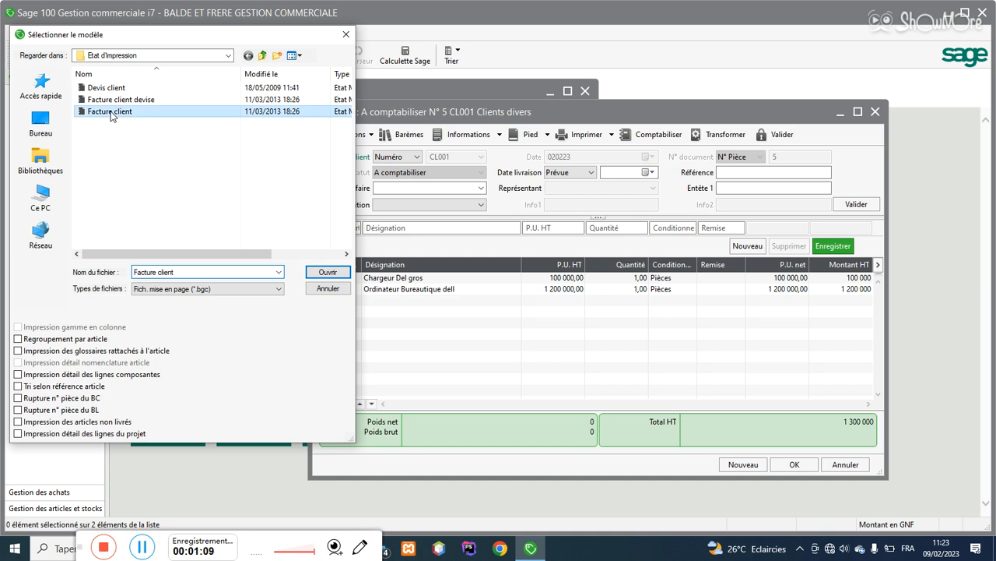
click(319, 273)
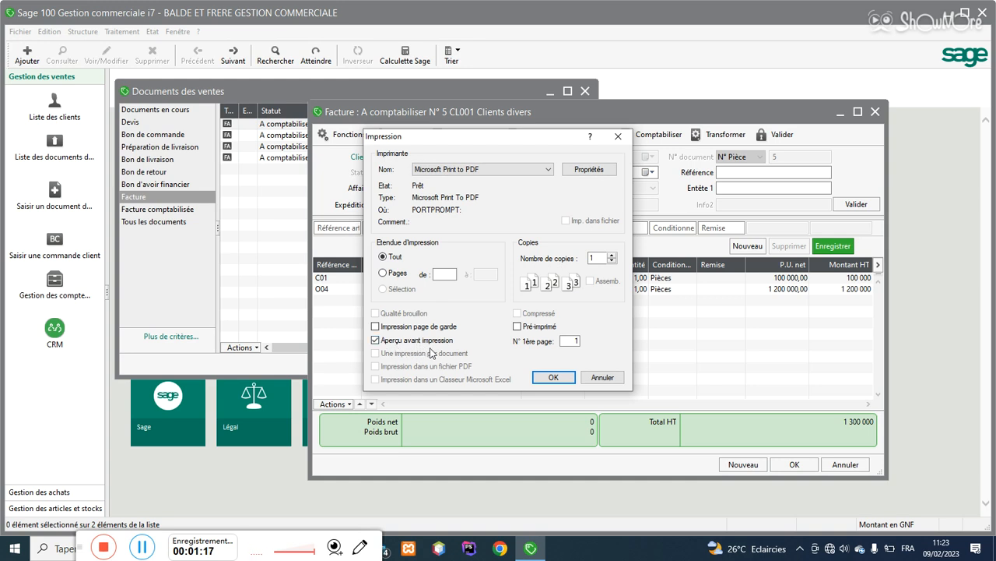
click(555, 377)
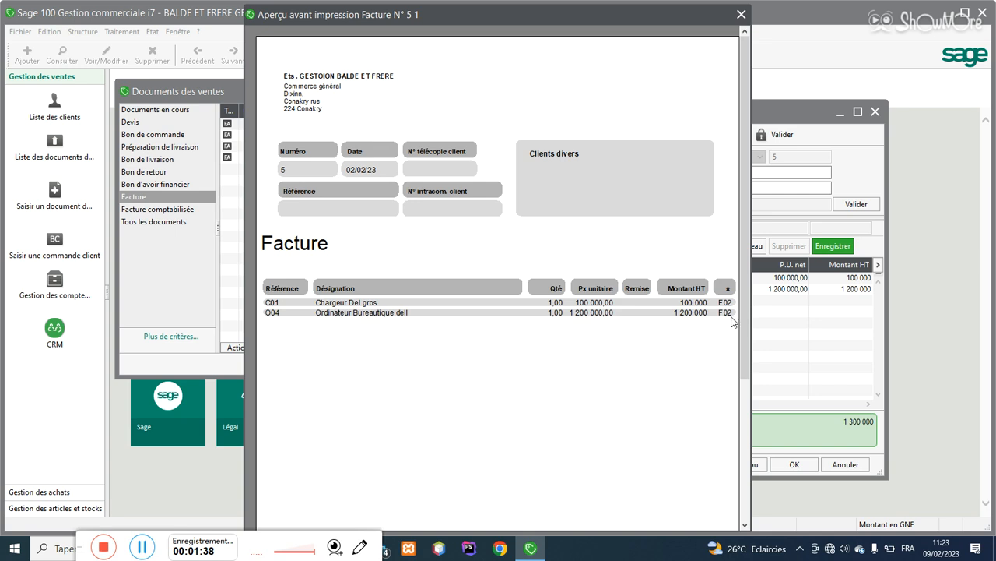
scroll(732, 321, down, 5)
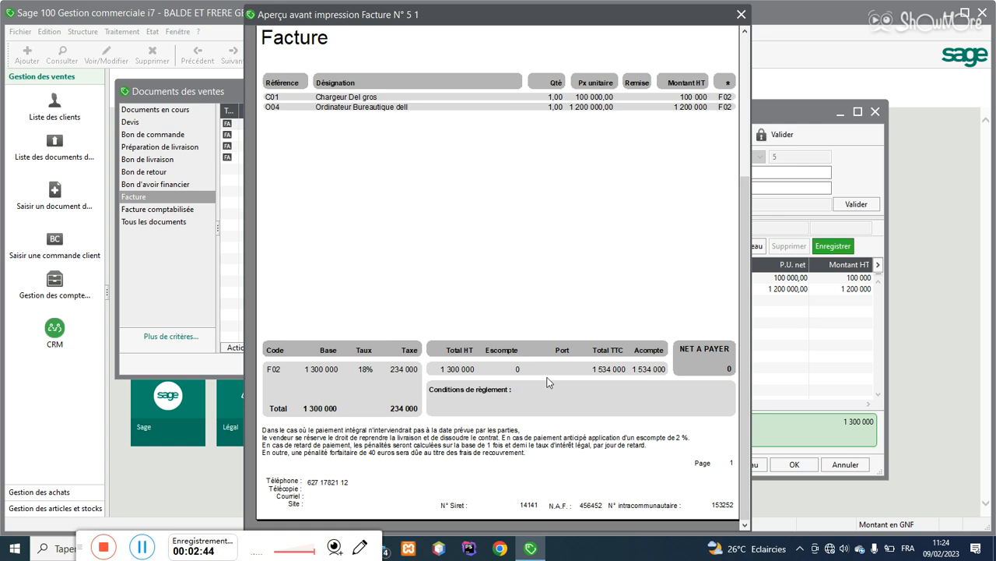
click(600, 299)
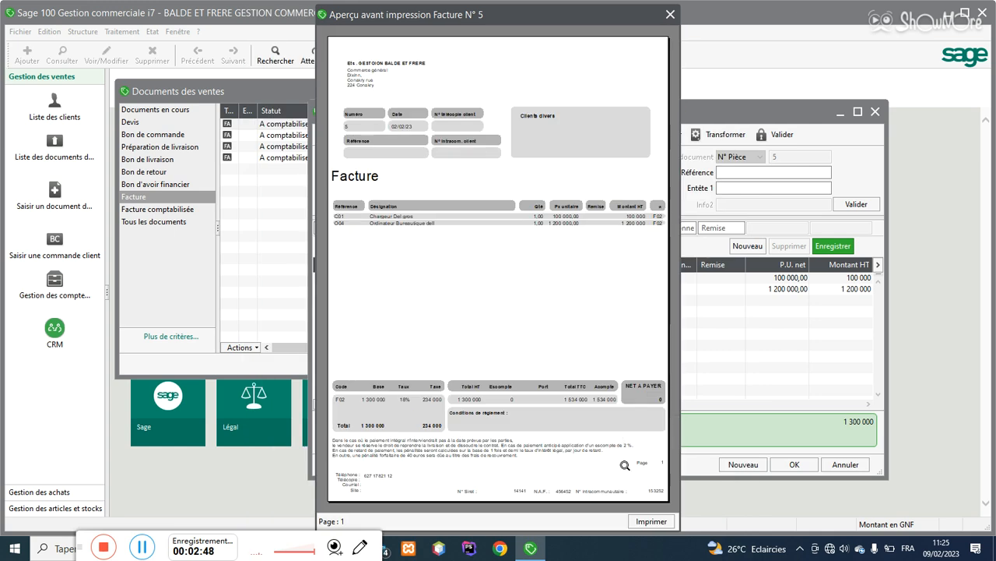
Step: Print the previewed invoice to a PDF named DEESSS in the ETS GESTION BALDE FRERES folder and close the preview
click(660, 525)
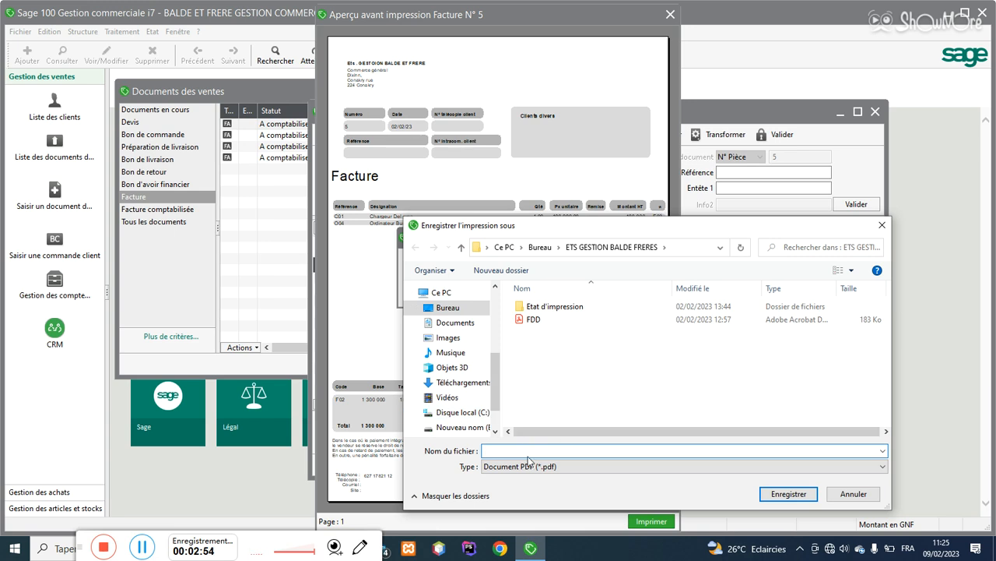
text(DEESSS)
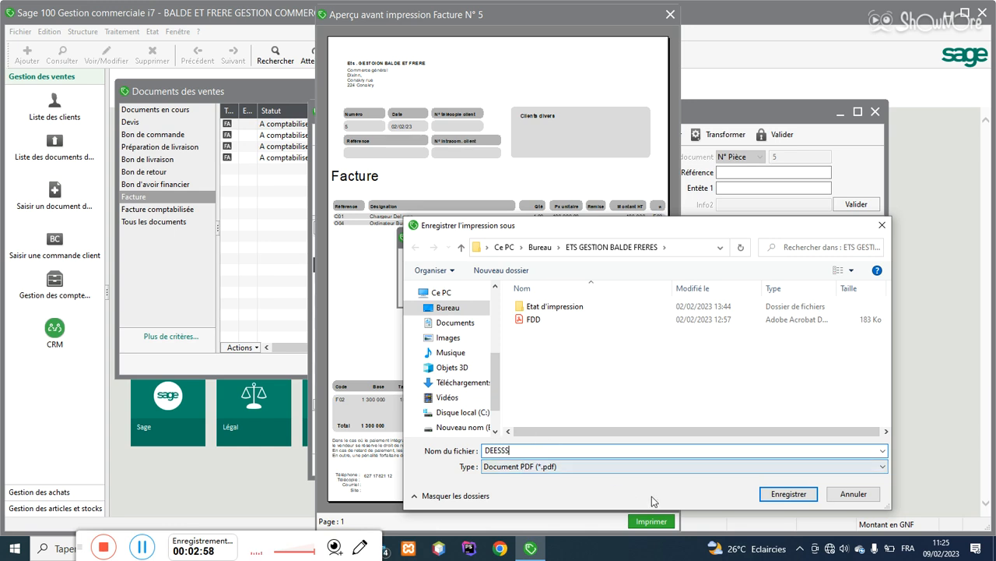
click(783, 496)
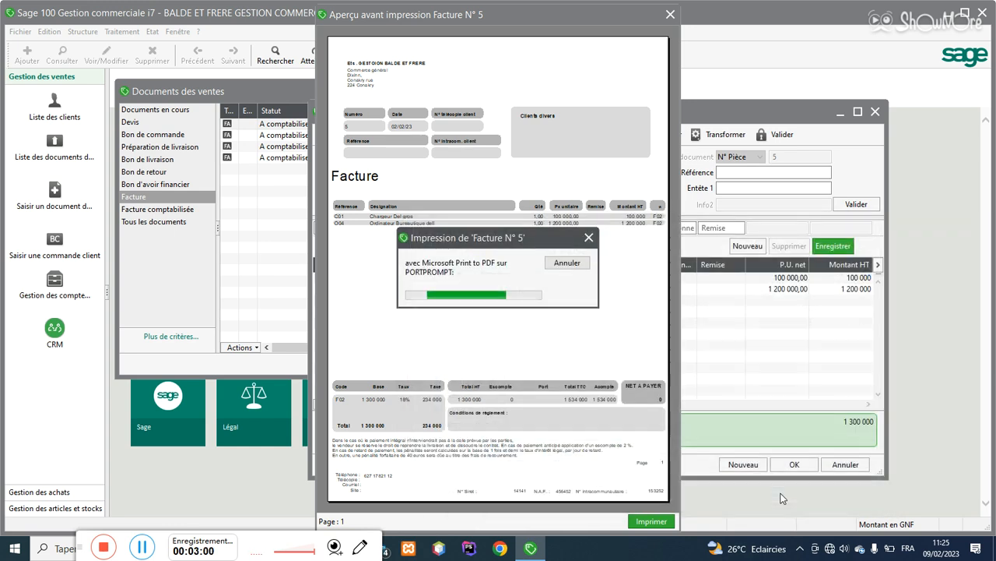
click(671, 14)
Step: Switch to File Explorer and open the DEESSS PDF from the ETS GESTION BALDE FRERES folder on the desktop (Bureau)
click(959, 20)
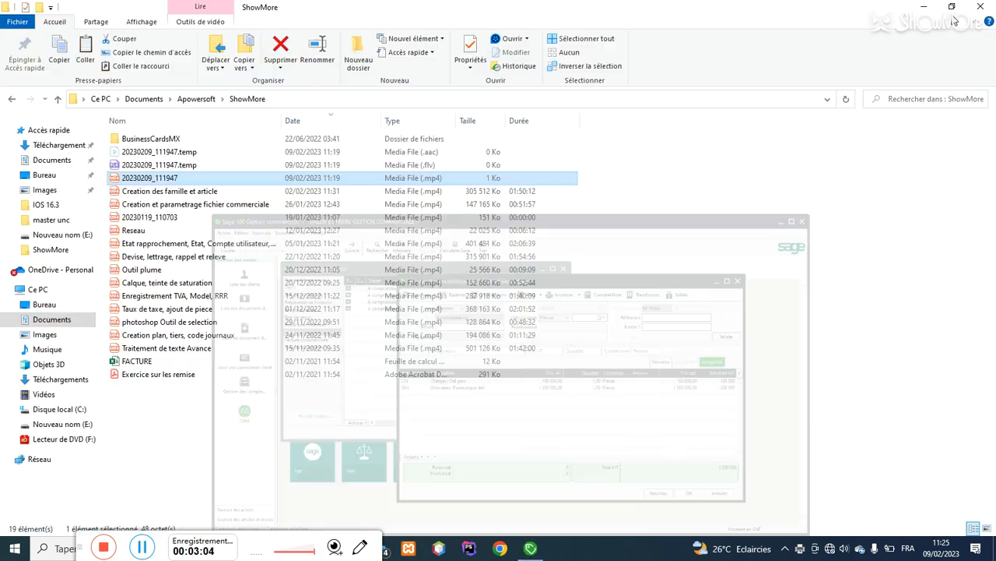
click(44, 308)
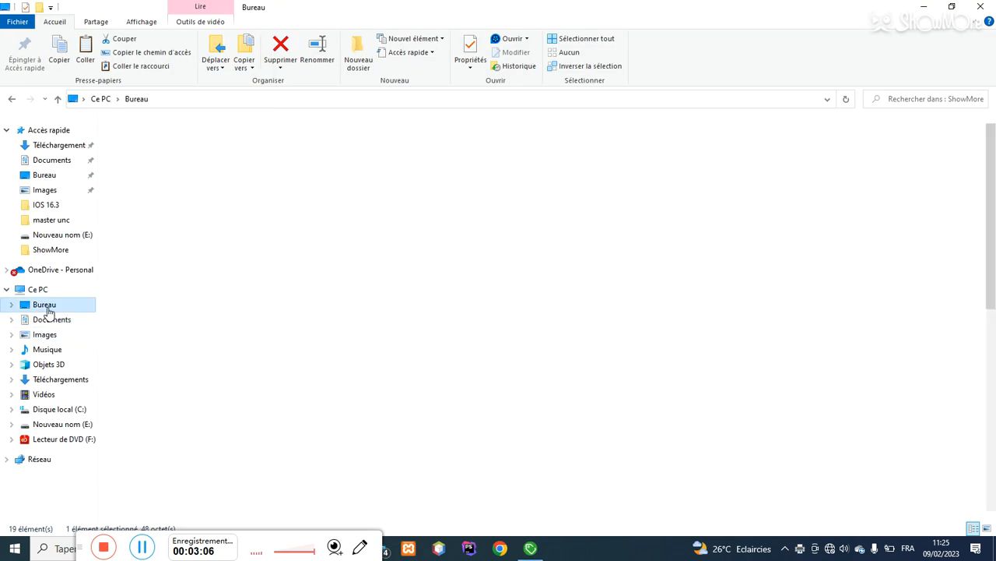
click(185, 118)
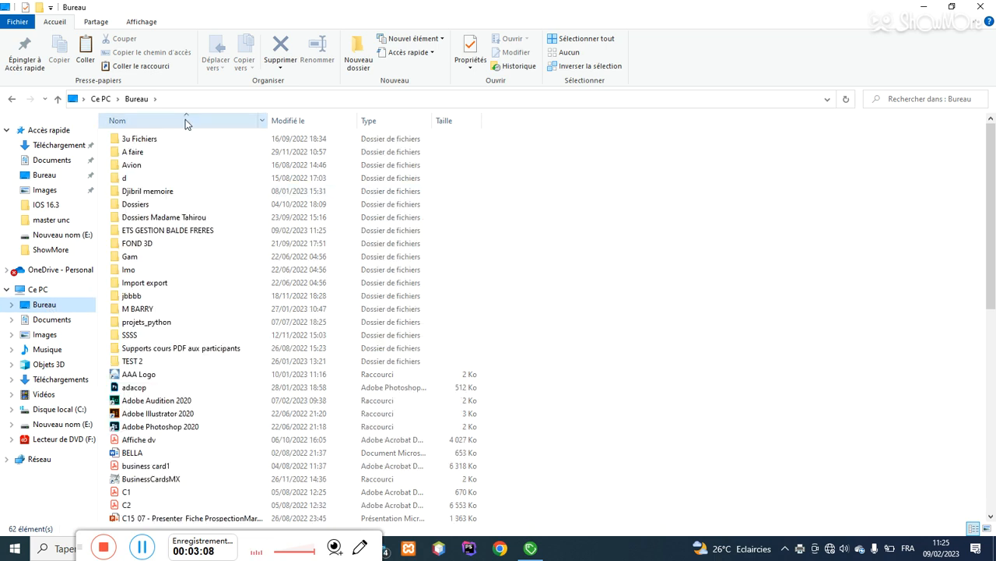
double_click(159, 232)
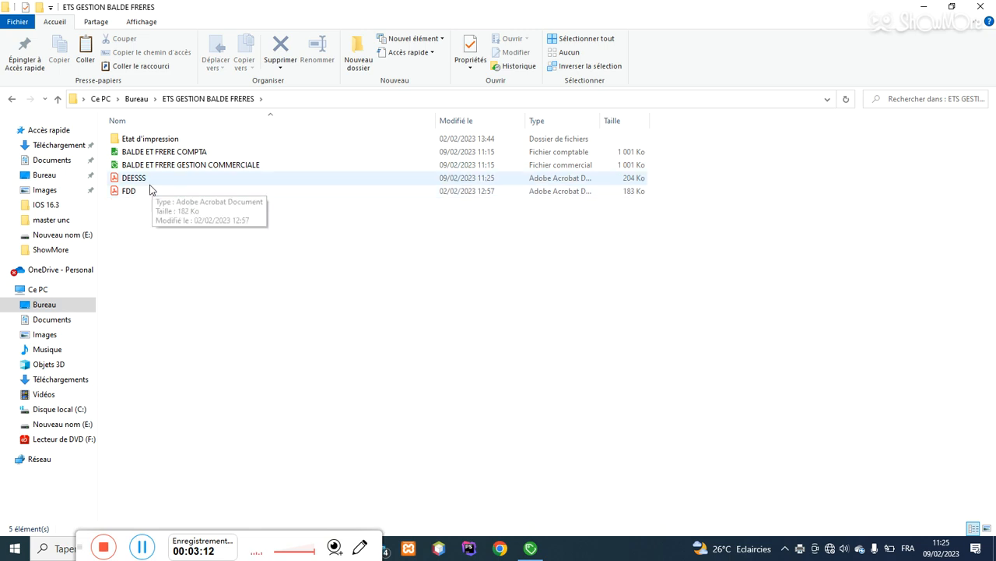
click(149, 181)
double_click(149, 181)
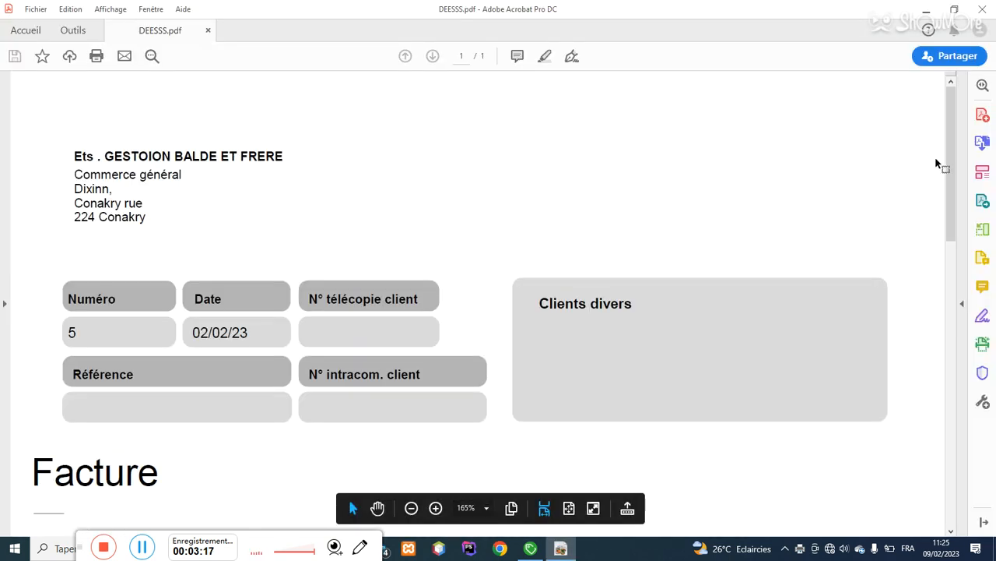
Step: Examine the payment and penalty terms at the foot of the PDF invoice, then close the document
drag(951, 156, 966, 443)
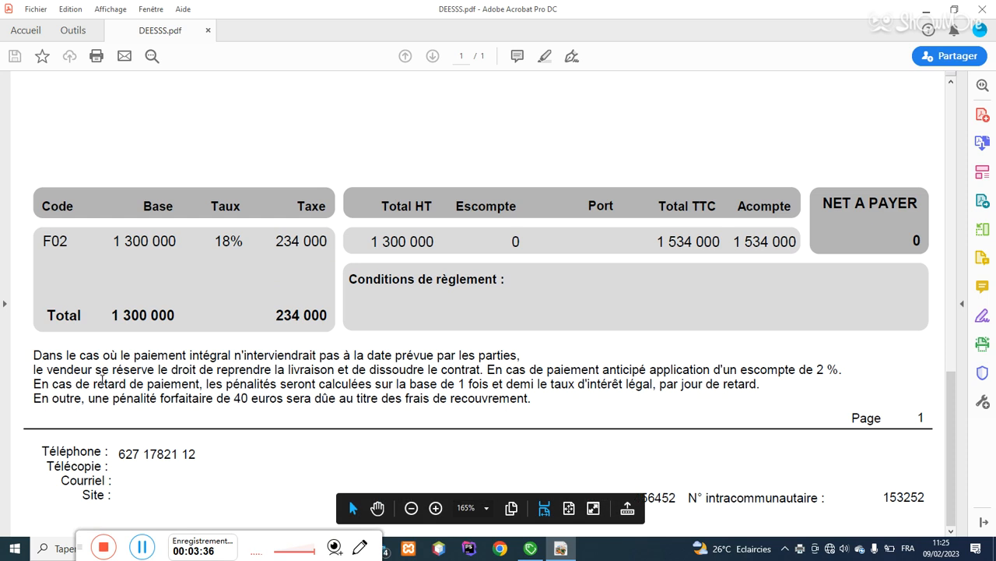
drag(34, 355, 537, 400)
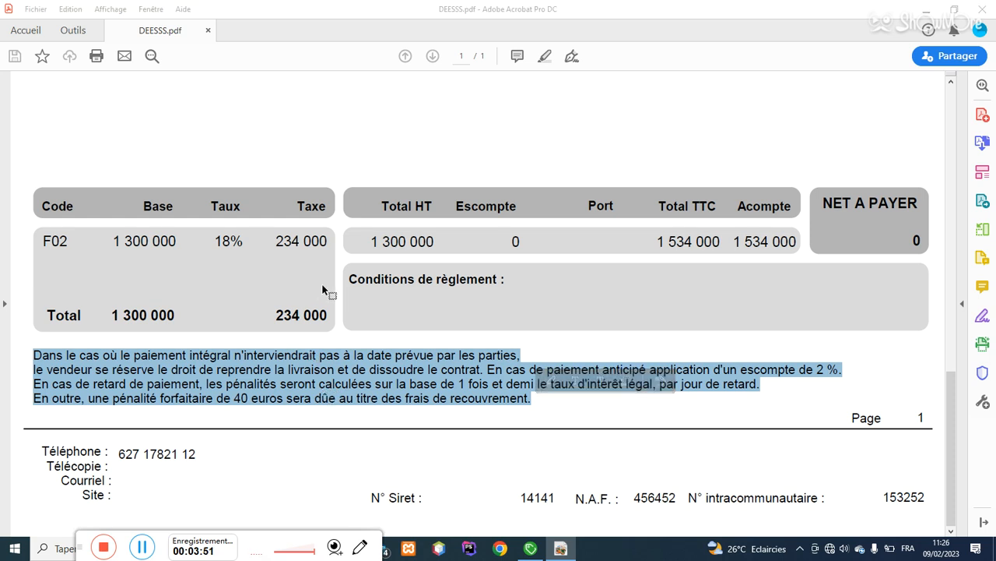
click(983, 8)
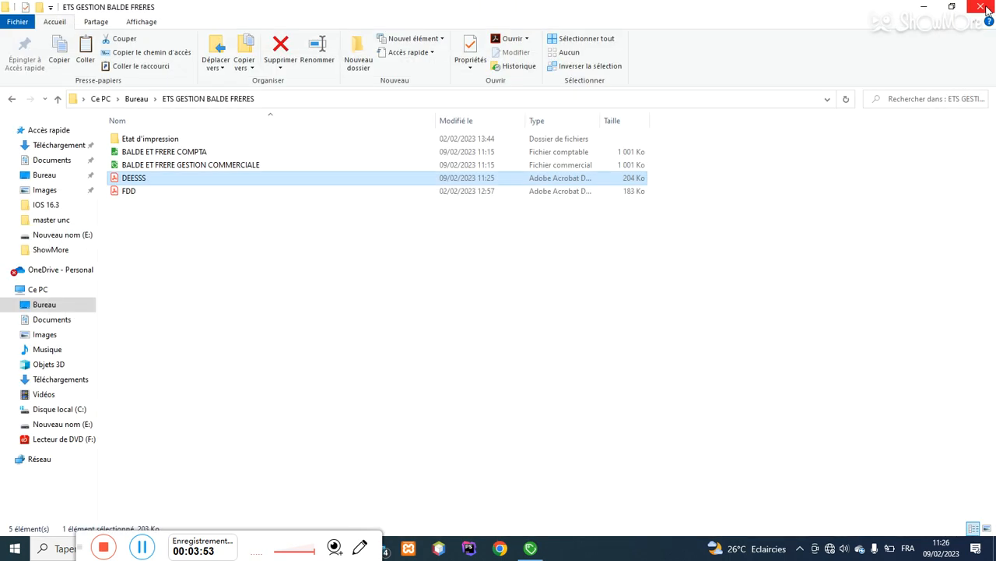
Step: Open the Facture client template from the Etat d'impression folder in the layout editor and maximize its window
double_click(156, 142)
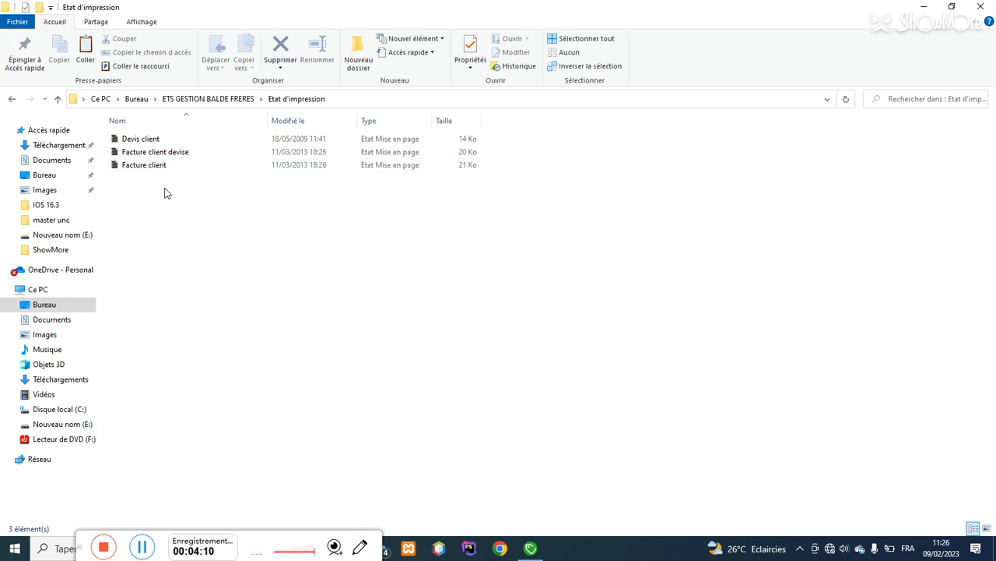
click(174, 168)
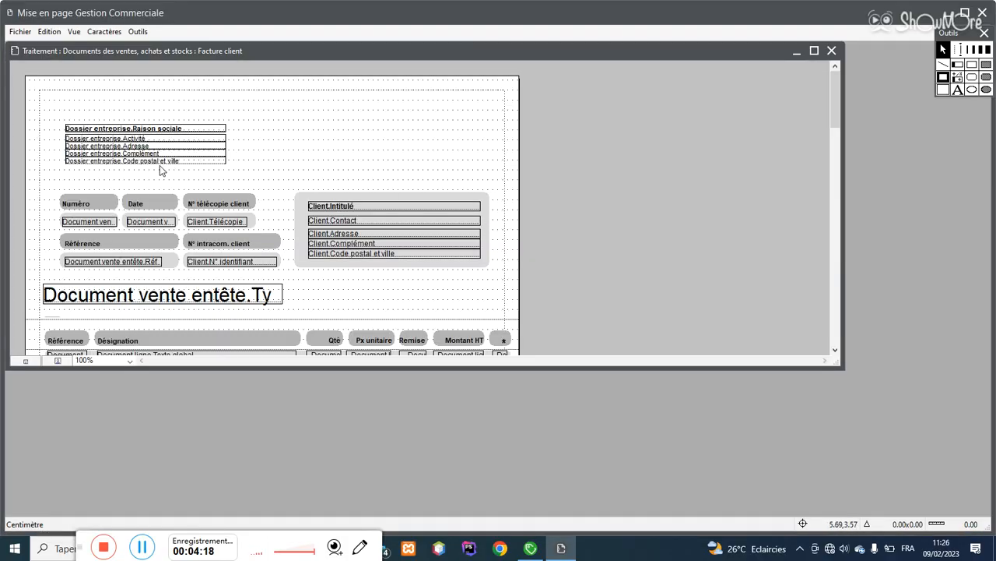
click(814, 50)
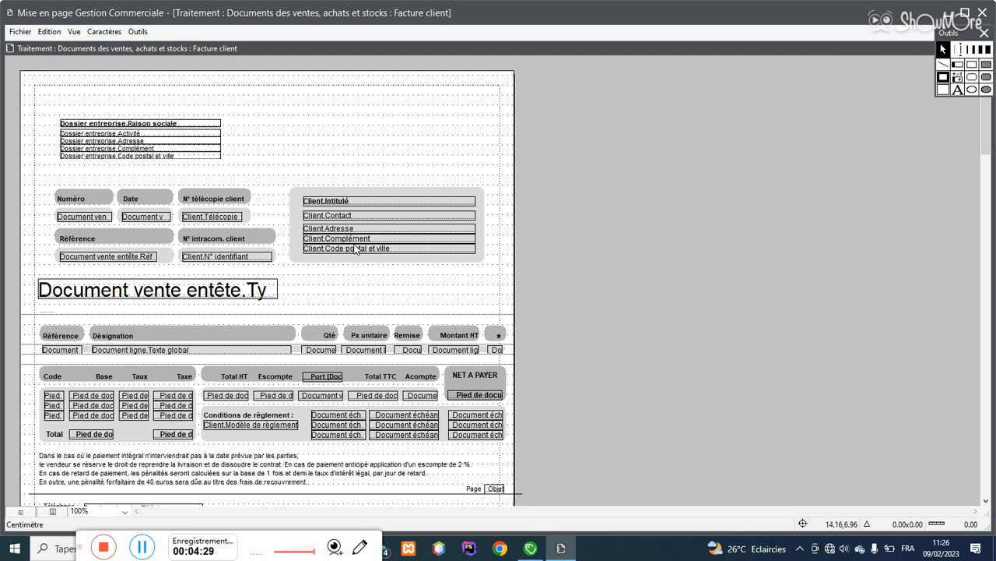
click(158, 156)
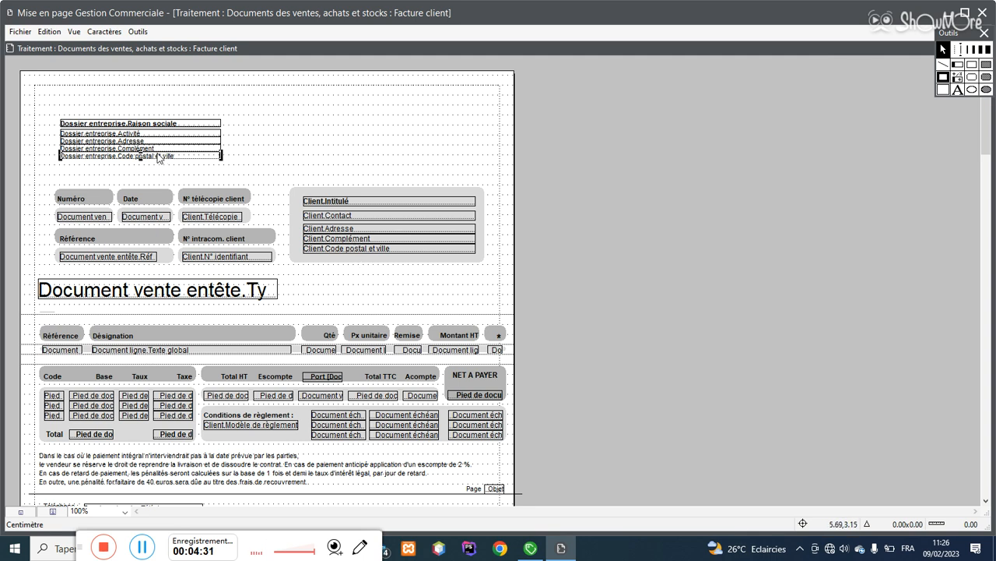
click(159, 123)
click(151, 142)
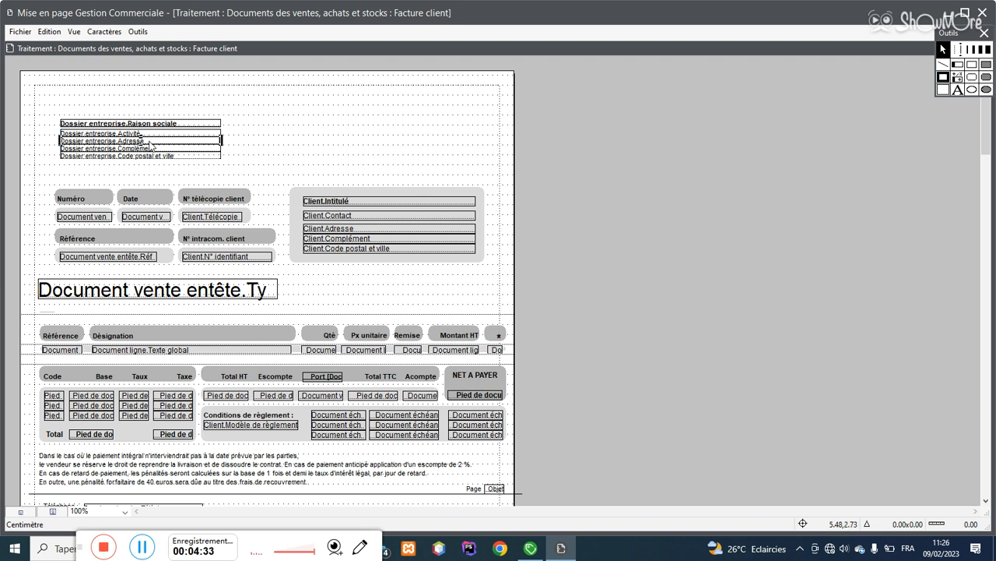
click(152, 134)
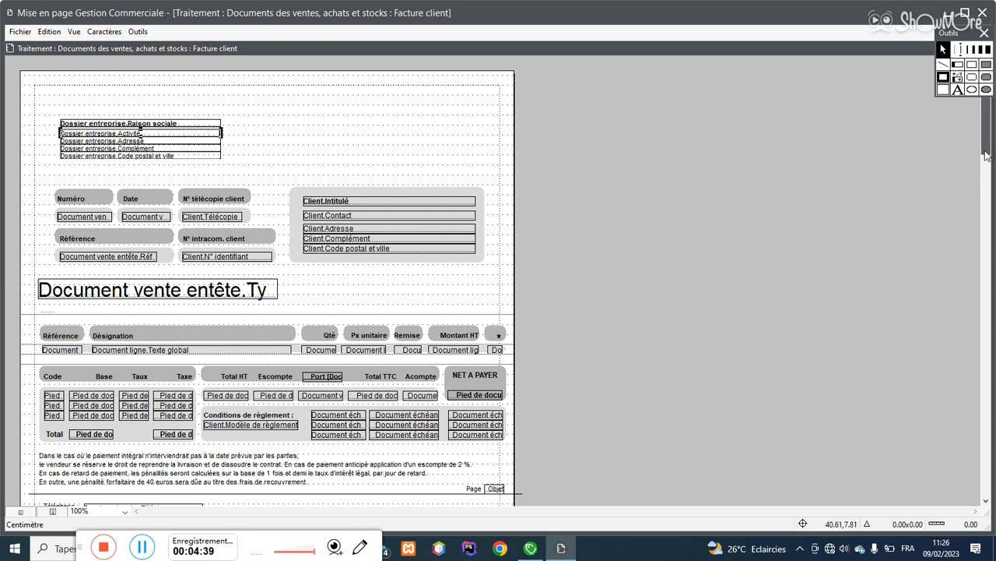
Step: Replace the payment and penalty terms paragraph under the totals with the text "Le client" on the left and "Le Gérant" on the right
scroll(901, 249, down, 5)
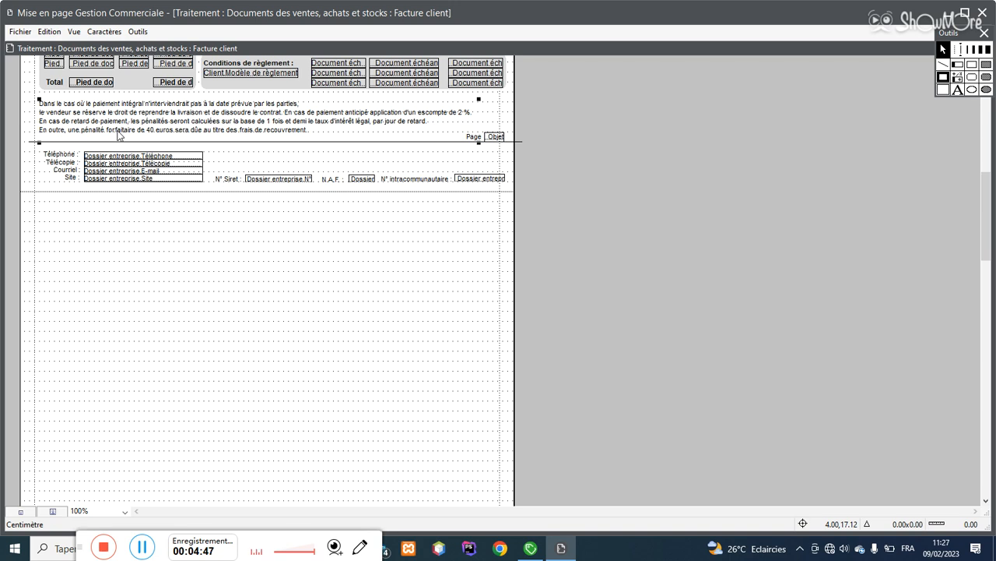
key(Delete)
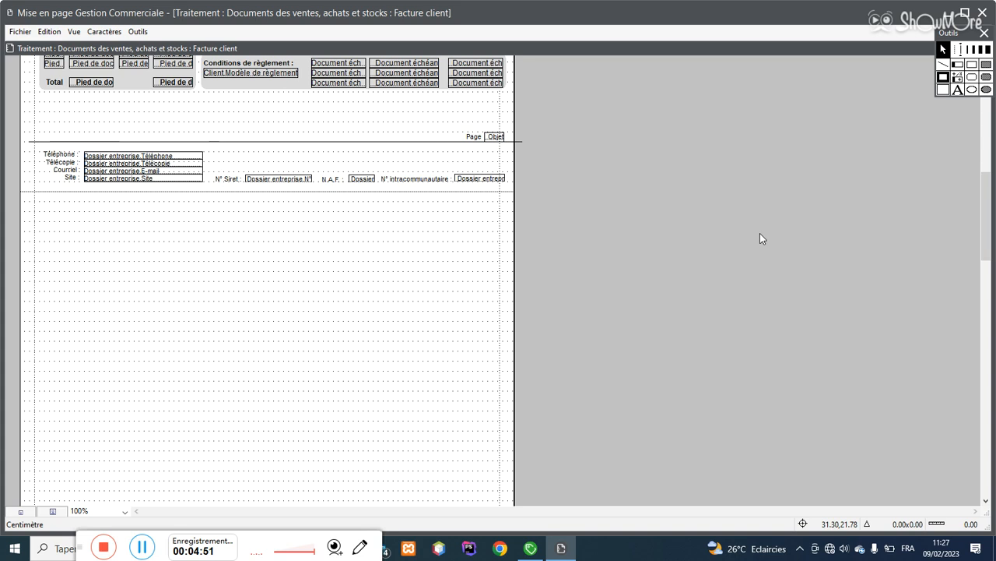
click(958, 89)
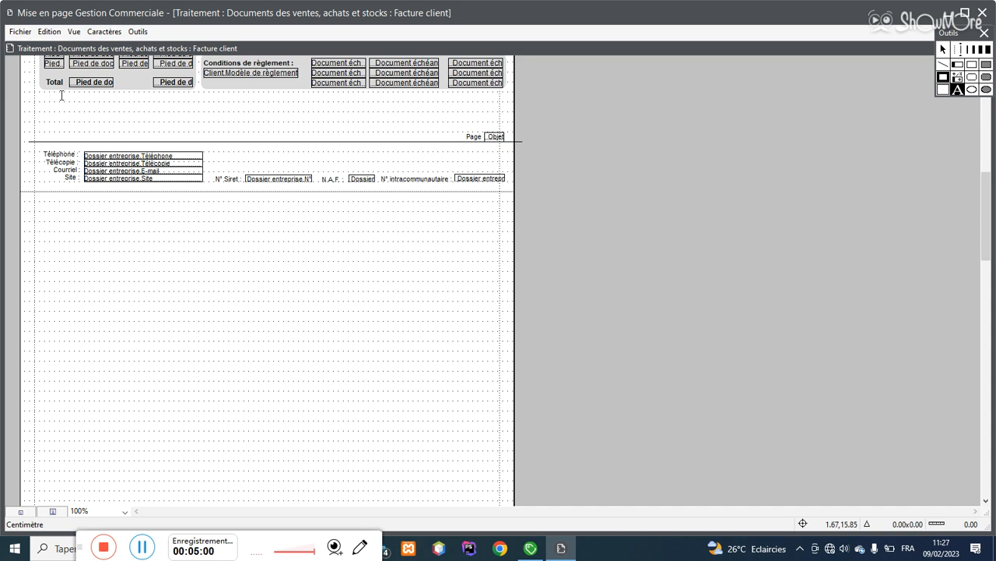
text(e)
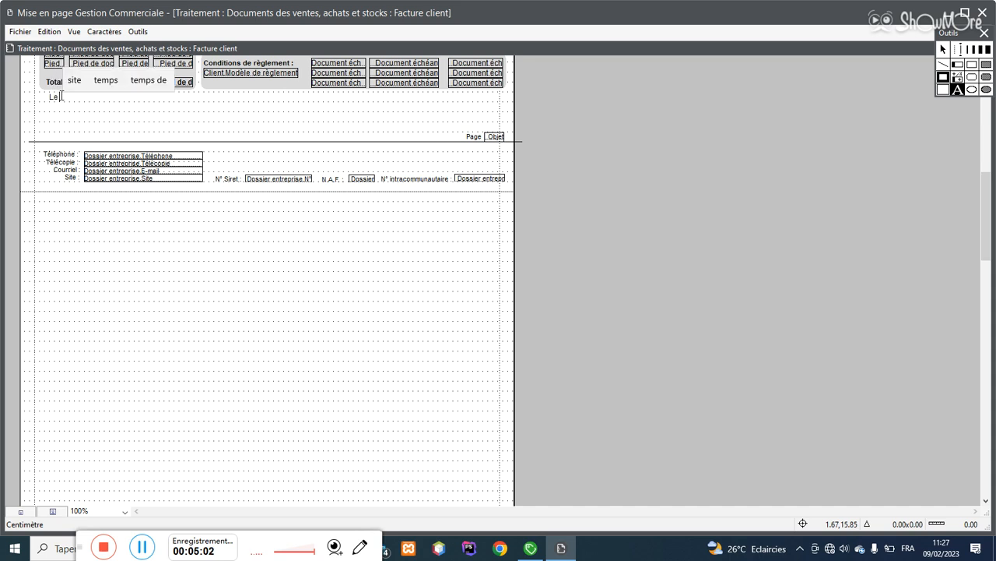
text( client)
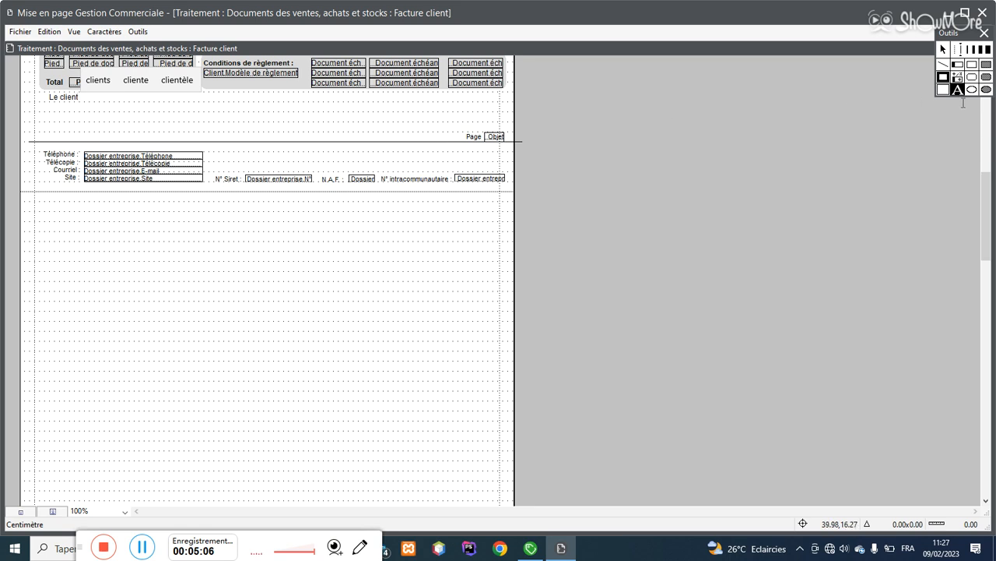
click(442, 96)
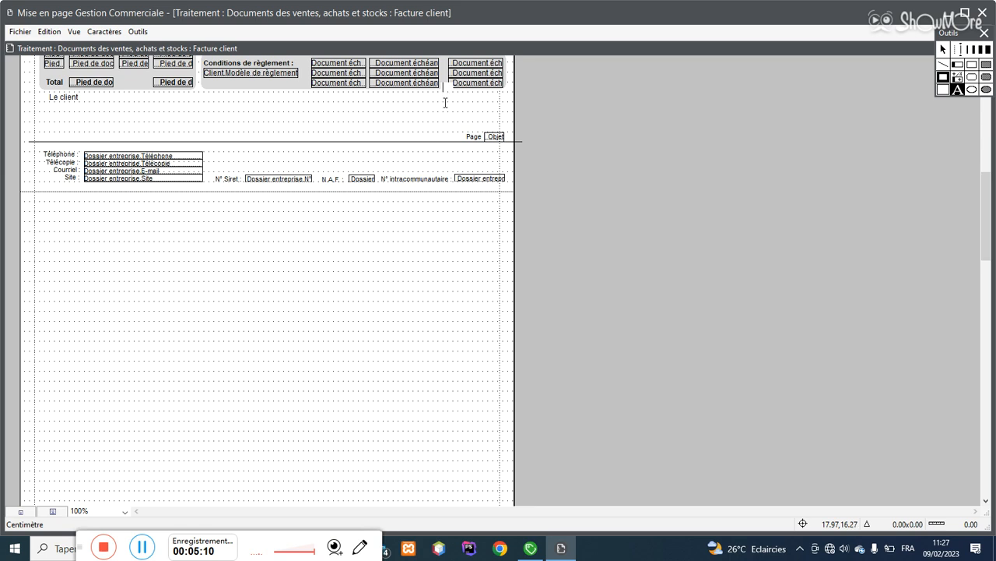
text(Le Gérant)
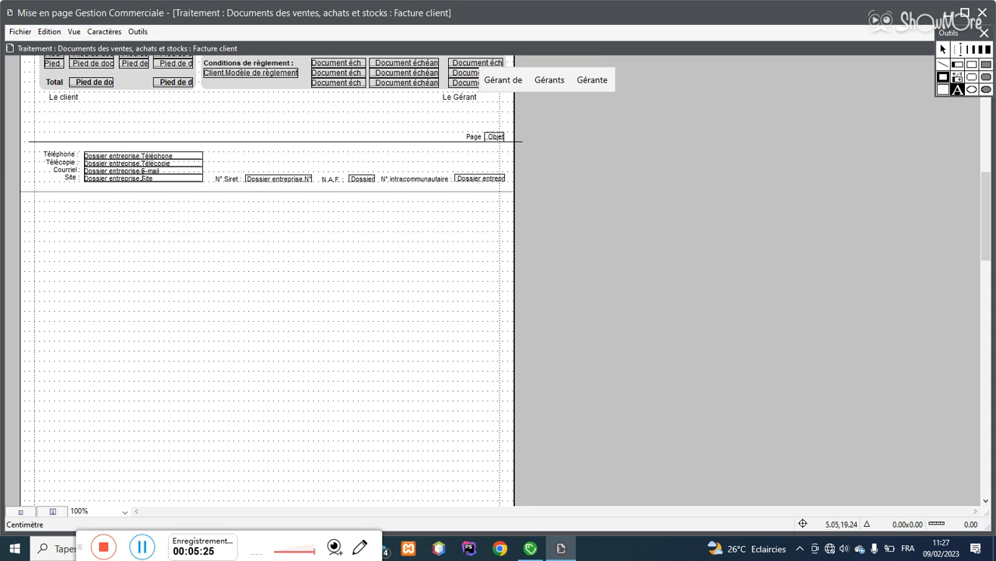
click(142, 183)
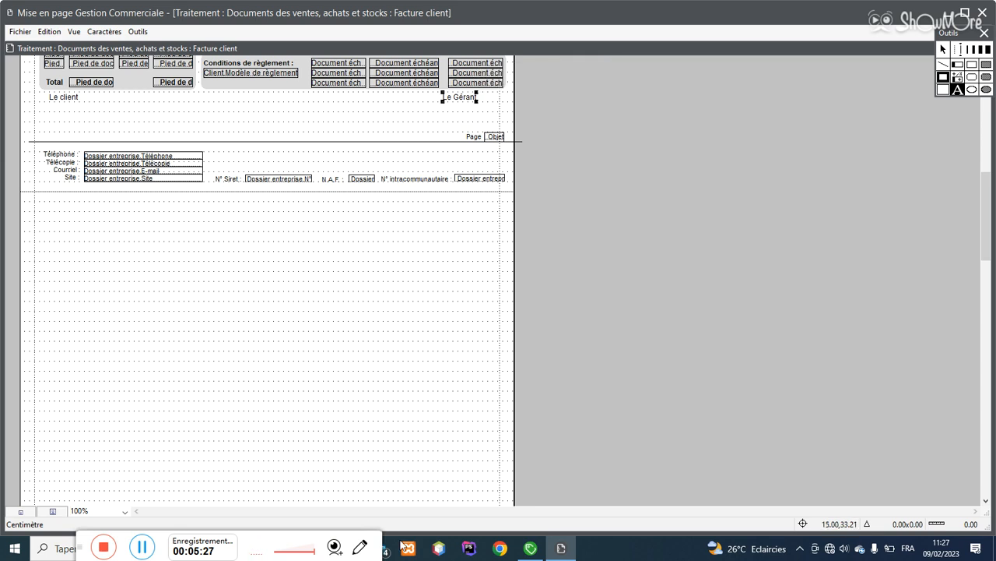
Step: Switch to Sage 100 Gestion commerciale, preview invoice 5 with the Facture client template, inspect its footer labels, and close the preview
click(539, 550)
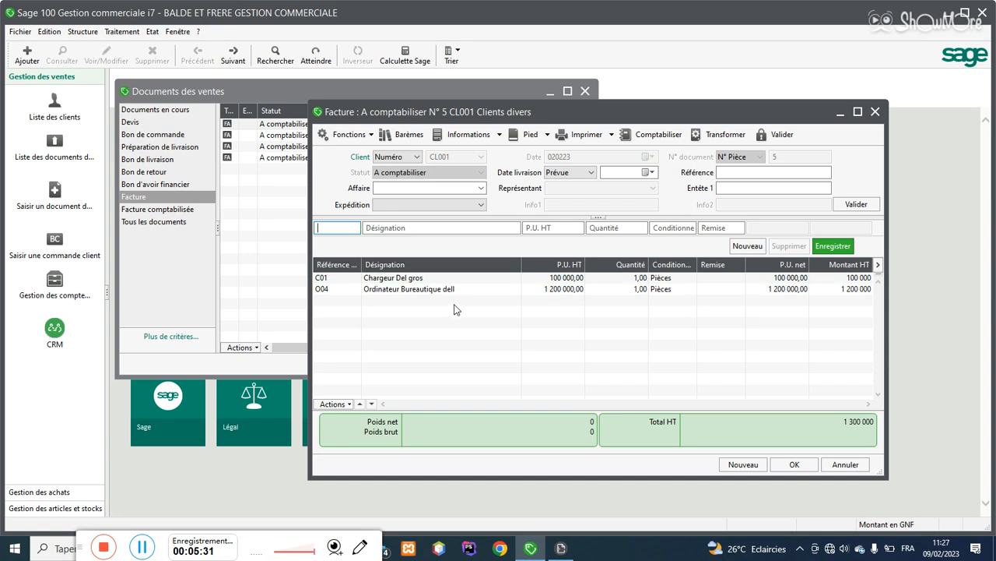
click(585, 135)
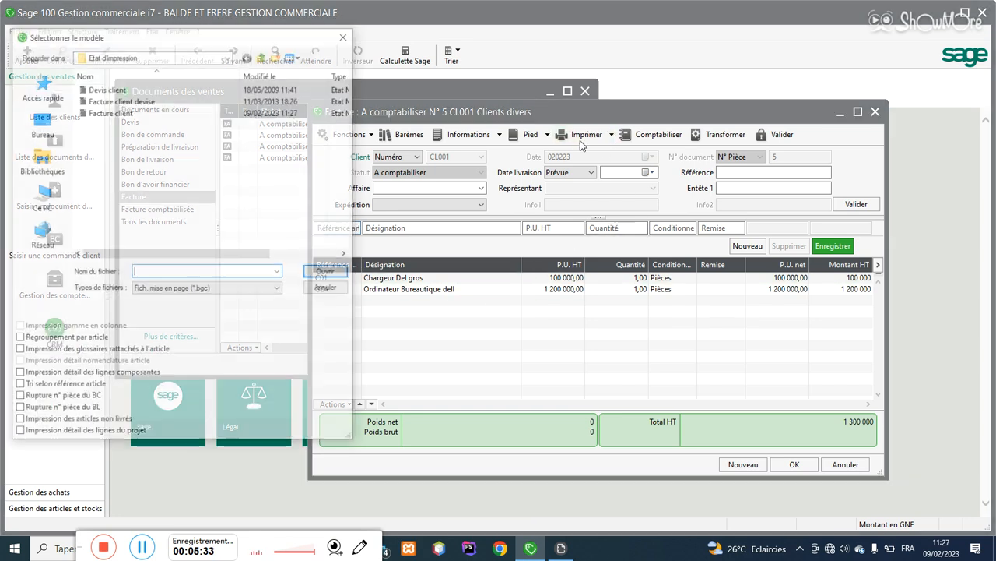
double_click(120, 112)
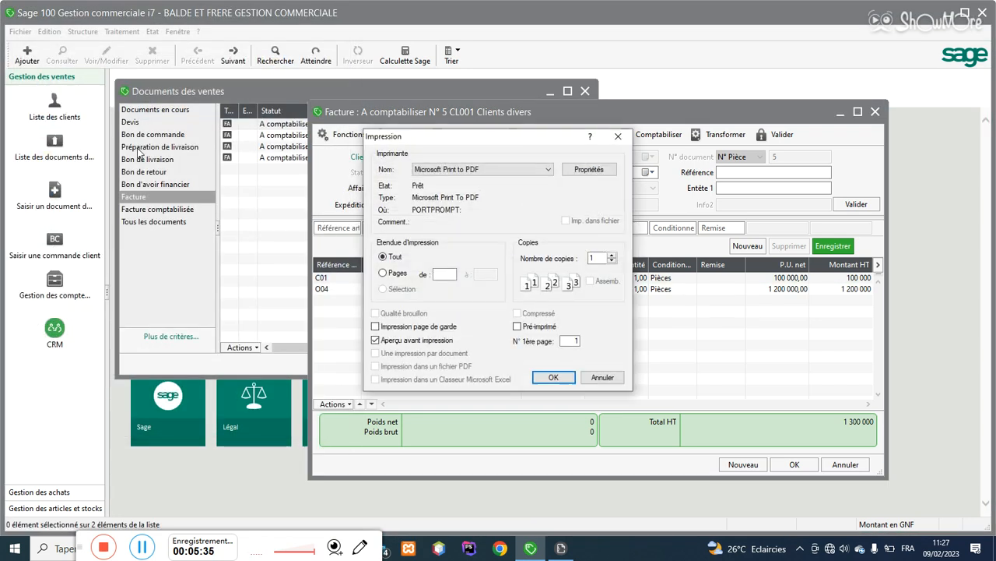
click(551, 378)
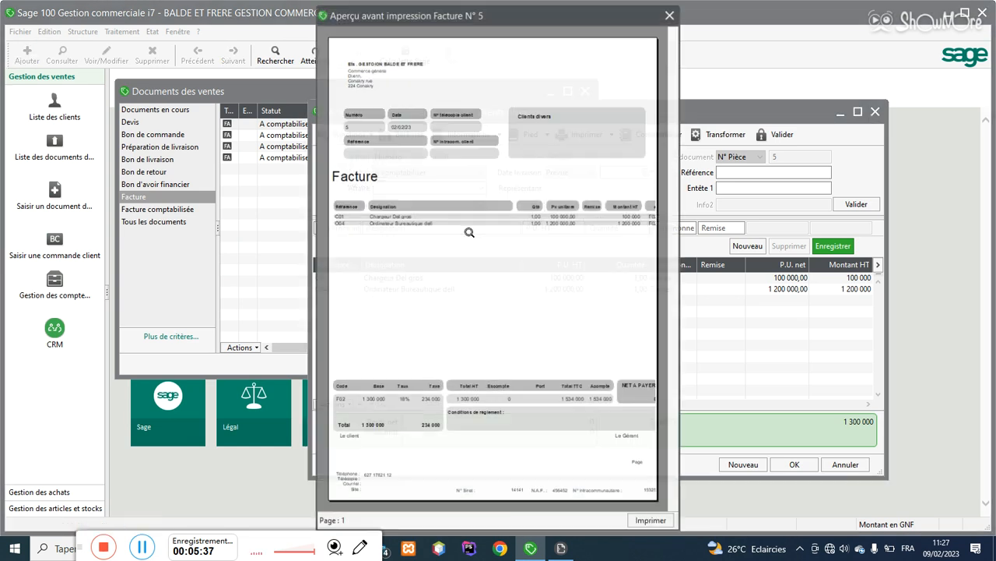
click(624, 449)
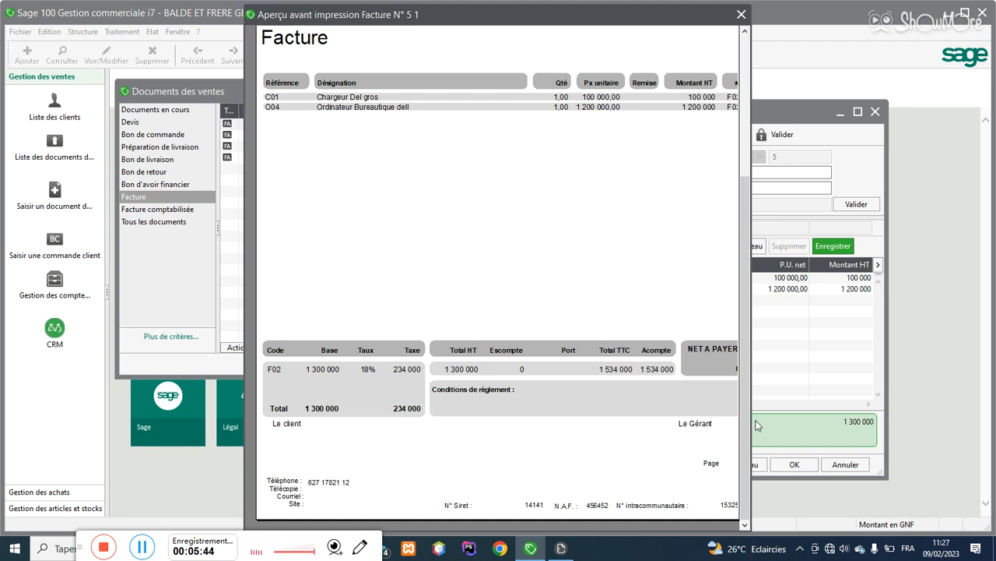
mouse_move(746, 400)
mouse_down()
mouse_move(744, 273)
mouse_move(743, 401)
mouse_up()
click(740, 17)
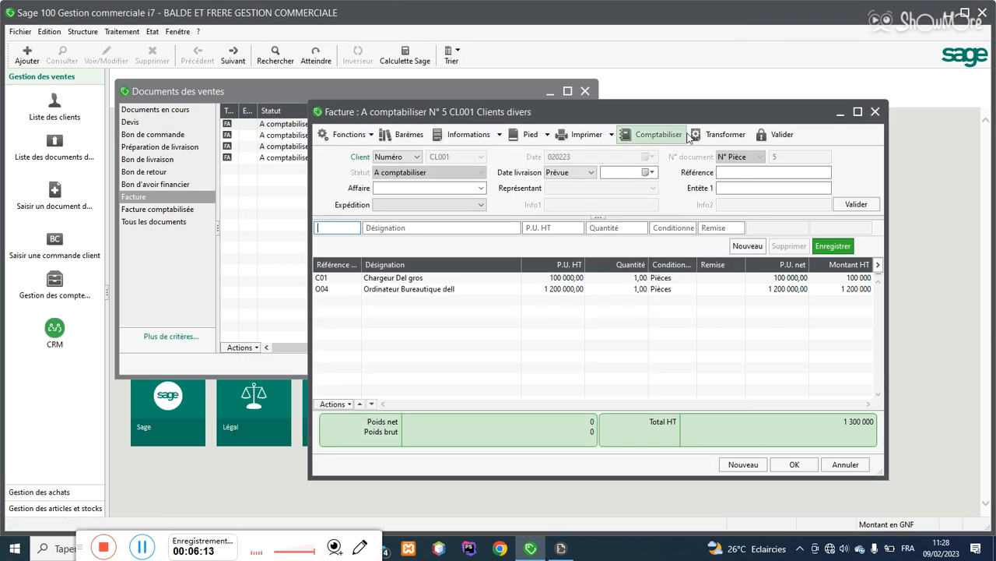
Step: Switch back to the layout editor and move the "Le client" and "Le Gérant" labels slightly lower under the totals
click(560, 548)
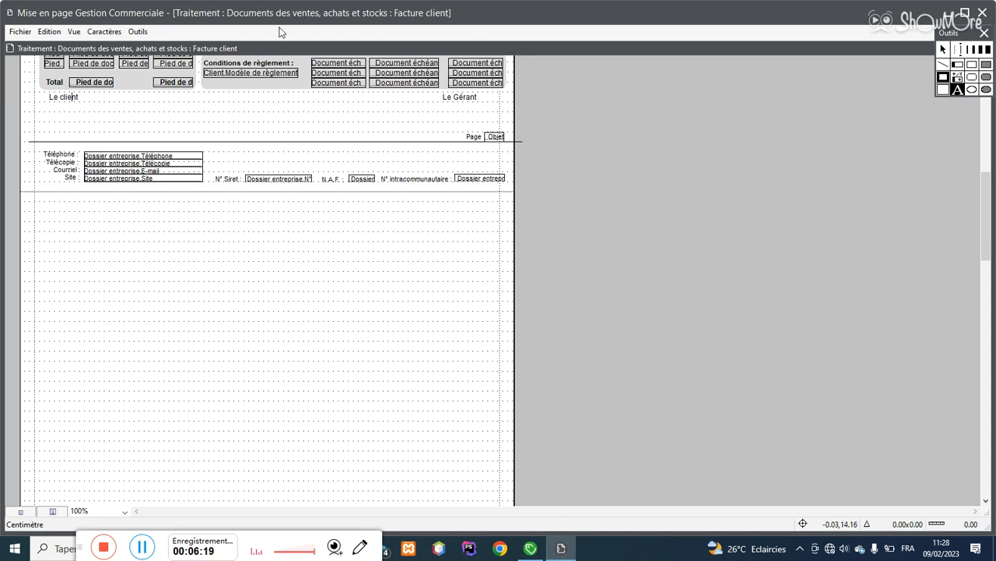
click(943, 50)
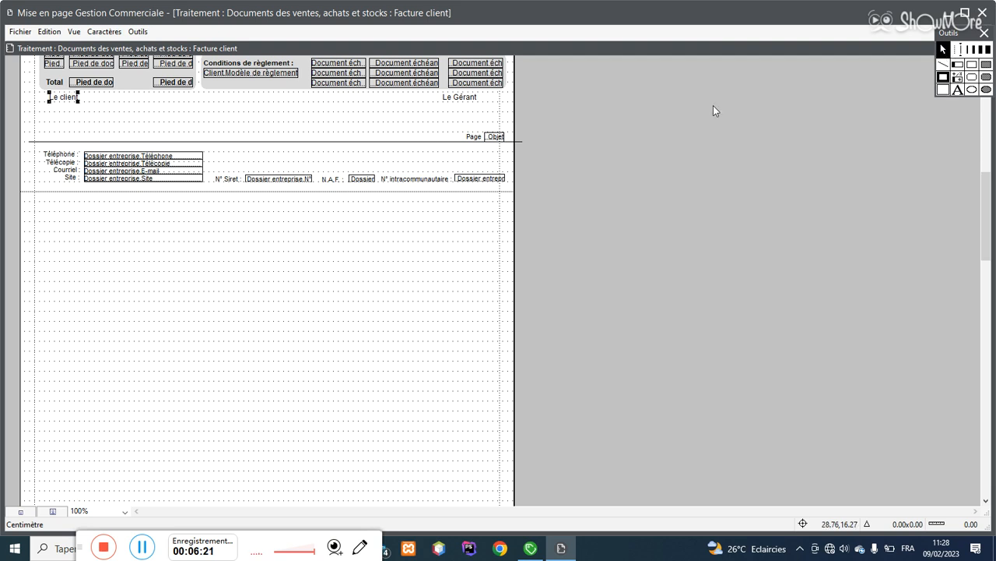
drag(59, 105, 60, 106)
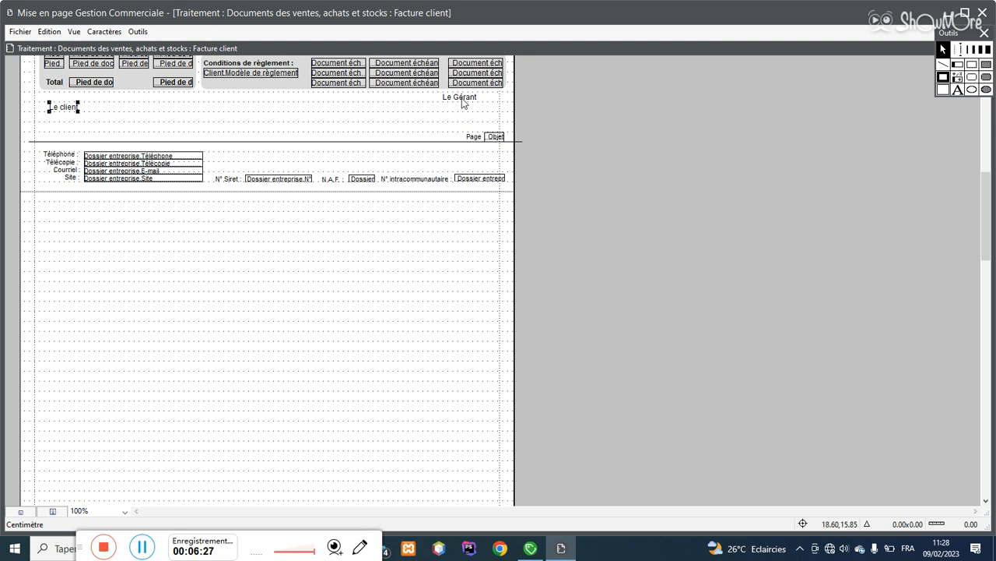
drag(463, 102, 459, 112)
Step: Set the font size of the "Le Gérant" label to 12, keeping Arial in Normal style
double_click(458, 107)
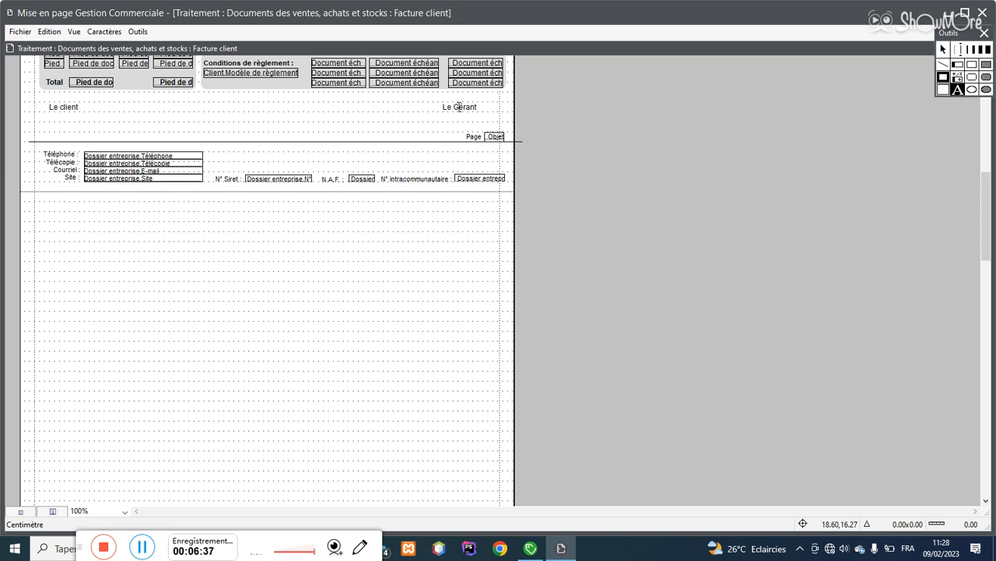
double_click(458, 108)
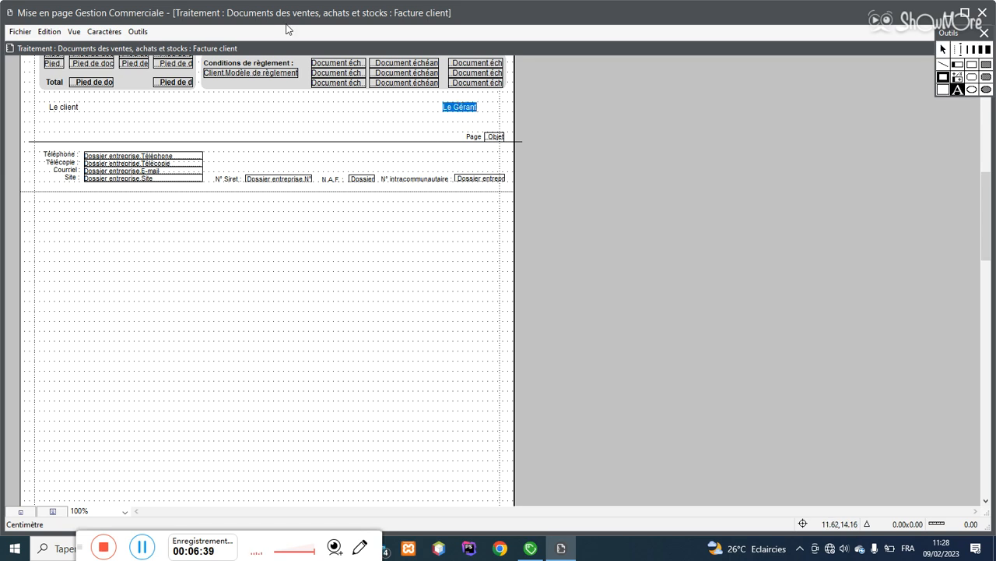
click(99, 35)
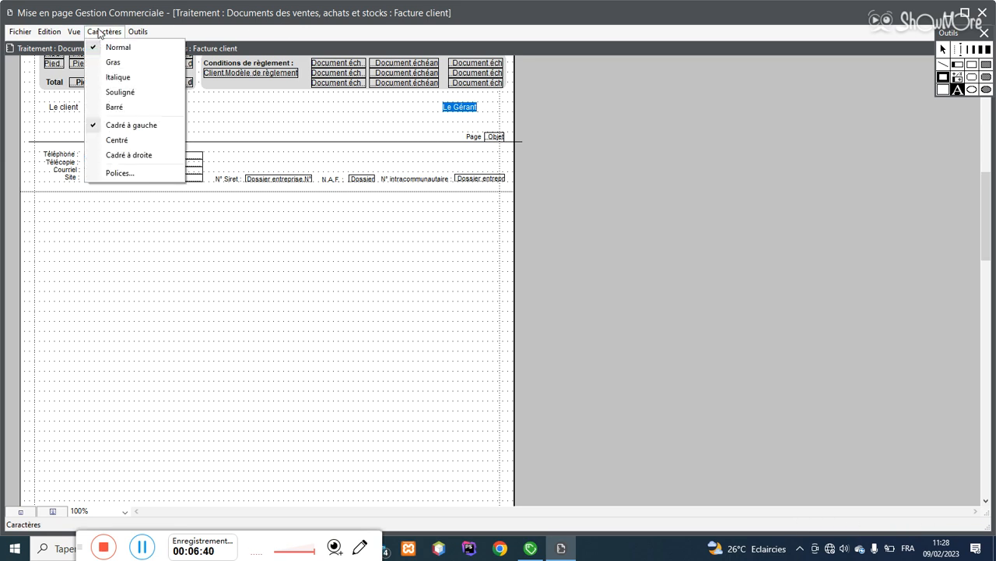
click(121, 173)
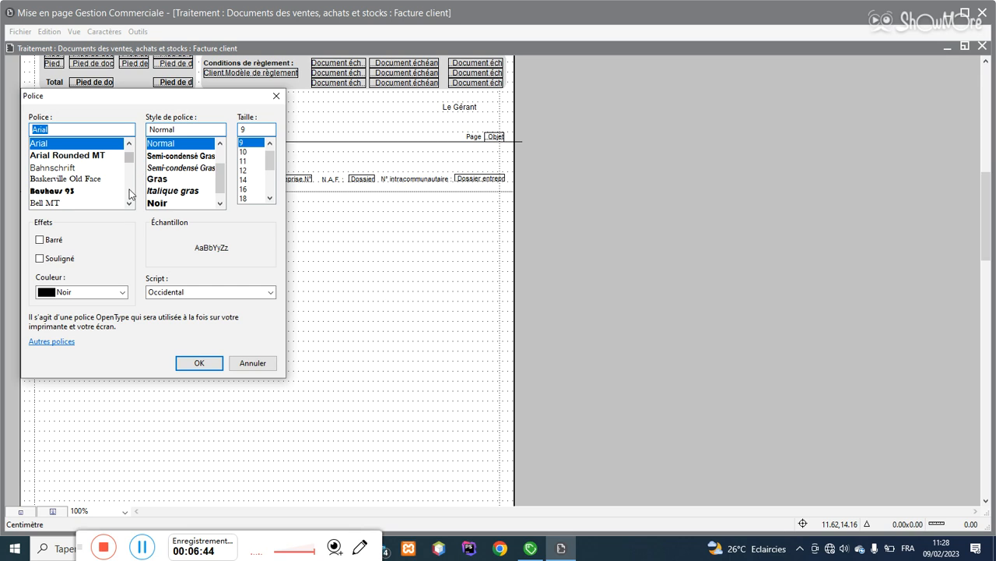
click(129, 204)
click(130, 204)
click(129, 204)
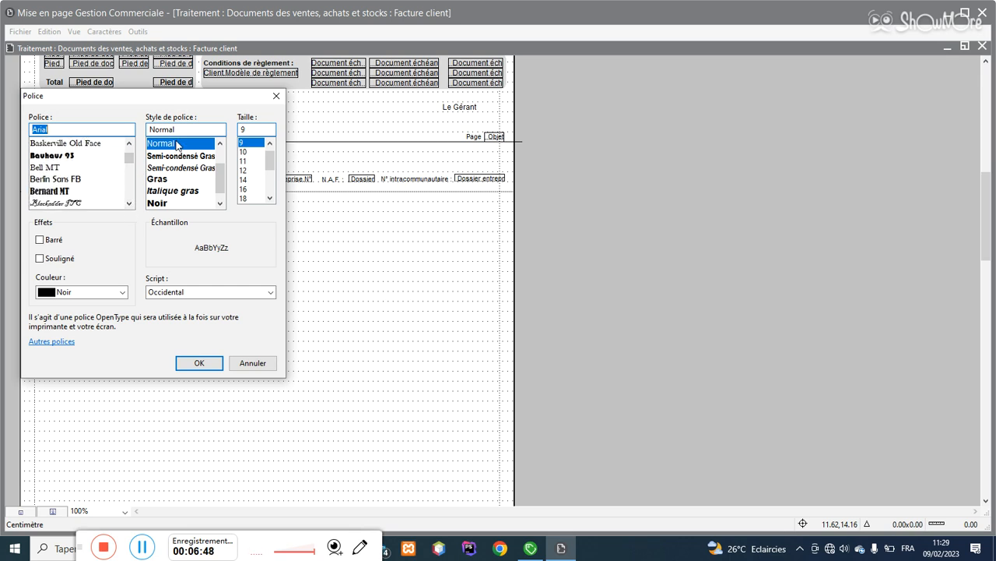
click(246, 173)
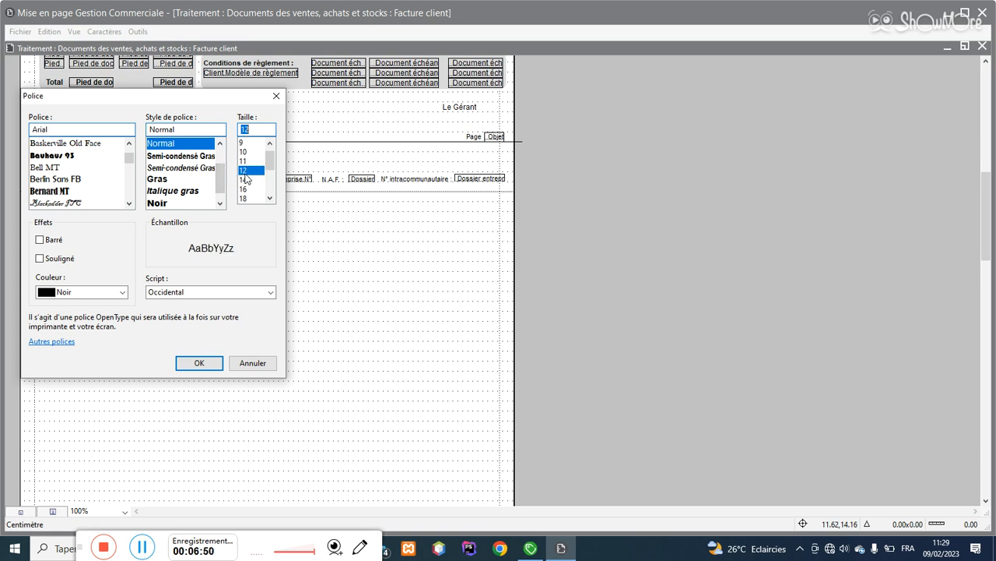
click(203, 362)
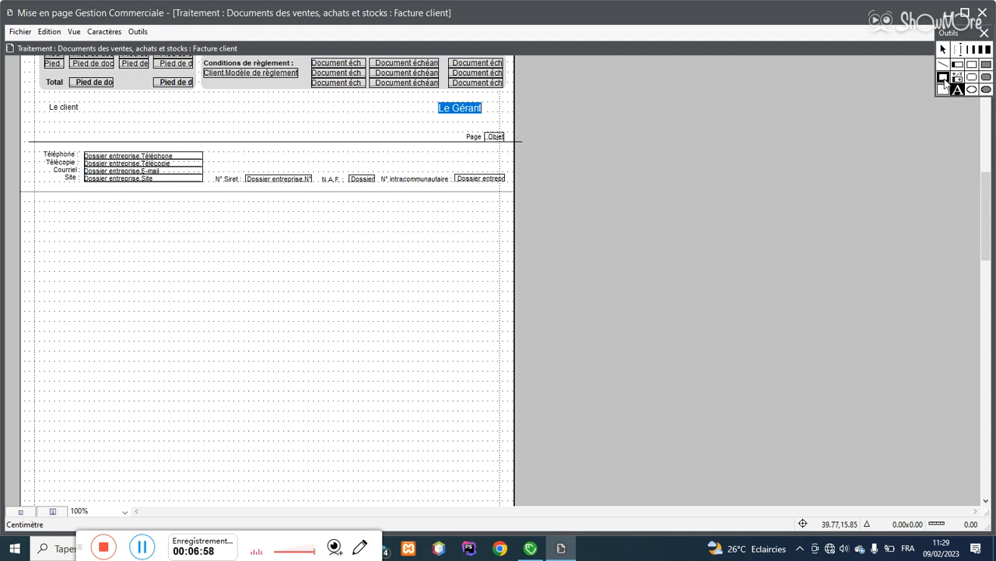
Step: Change the text colour of the "Le Gérant" label to the bright blue basic colour
click(943, 79)
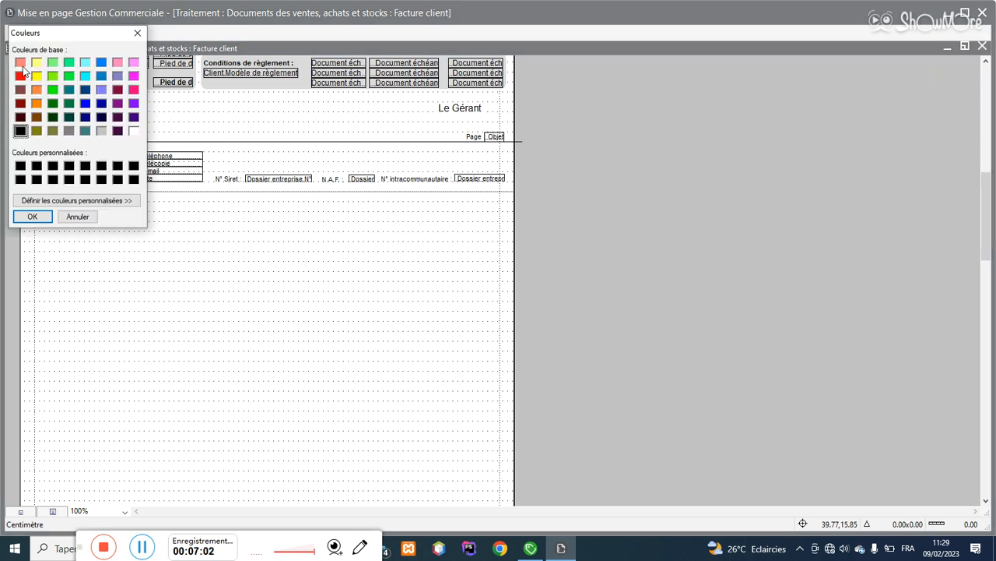
click(102, 63)
click(37, 218)
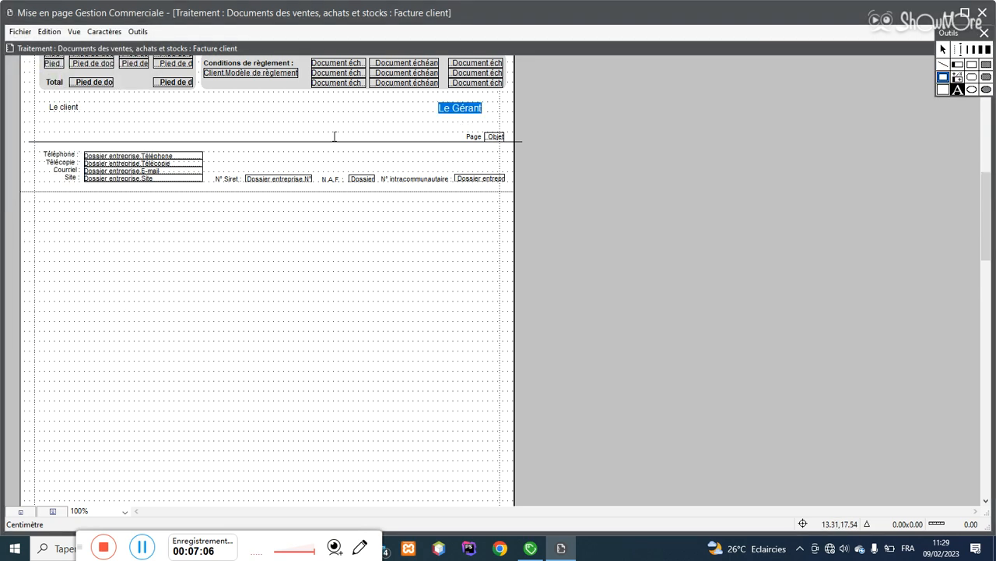
click(429, 110)
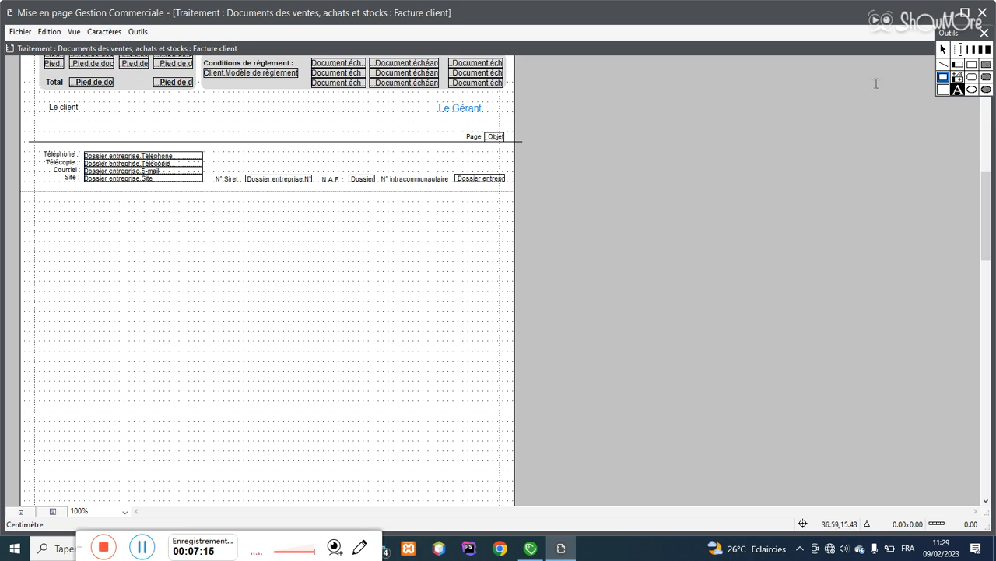
Step: Select the "Le client" and "Le Gérant" labels together and shift them down one grid step
click(943, 49)
shift+click(471, 111)
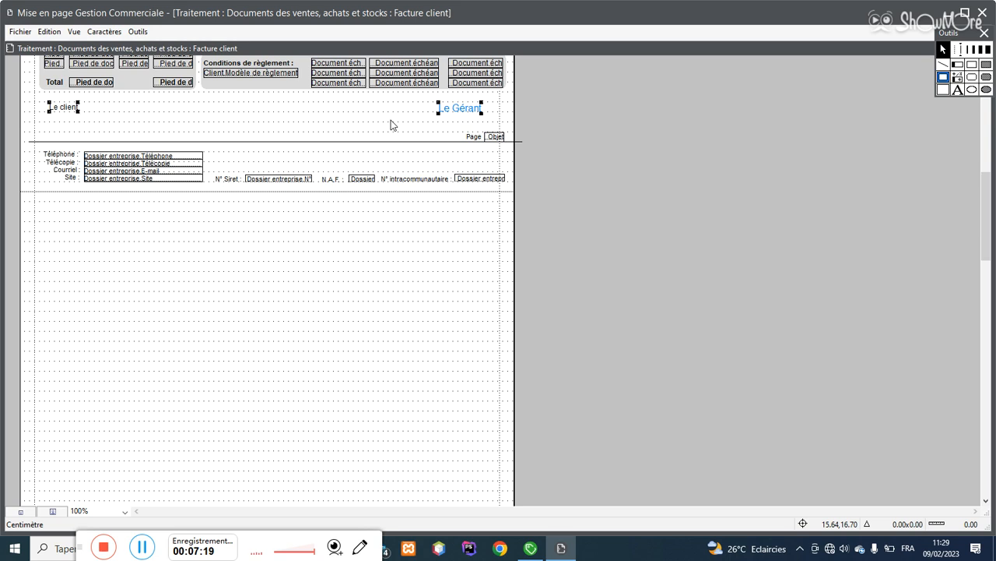
key(Down)
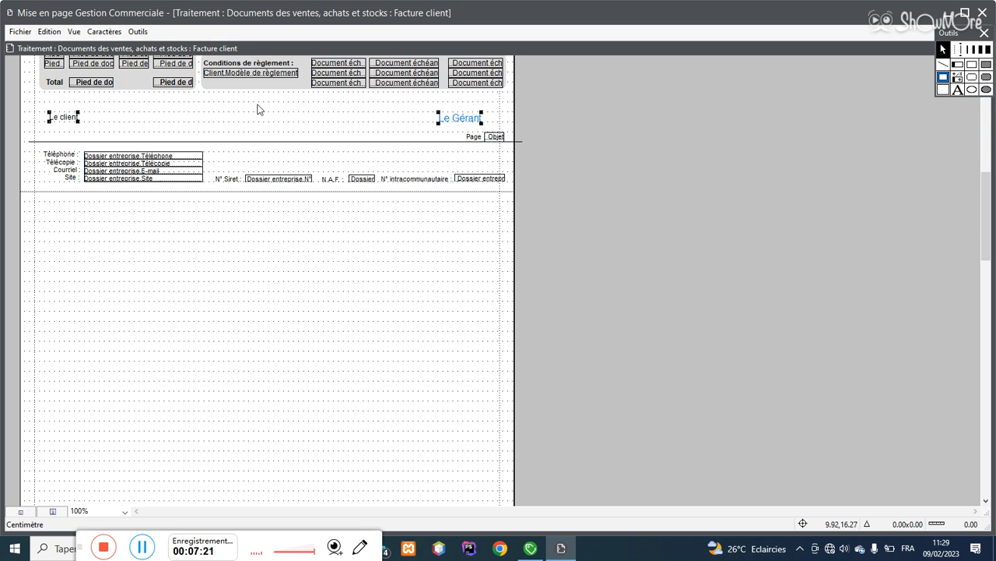
click(133, 111)
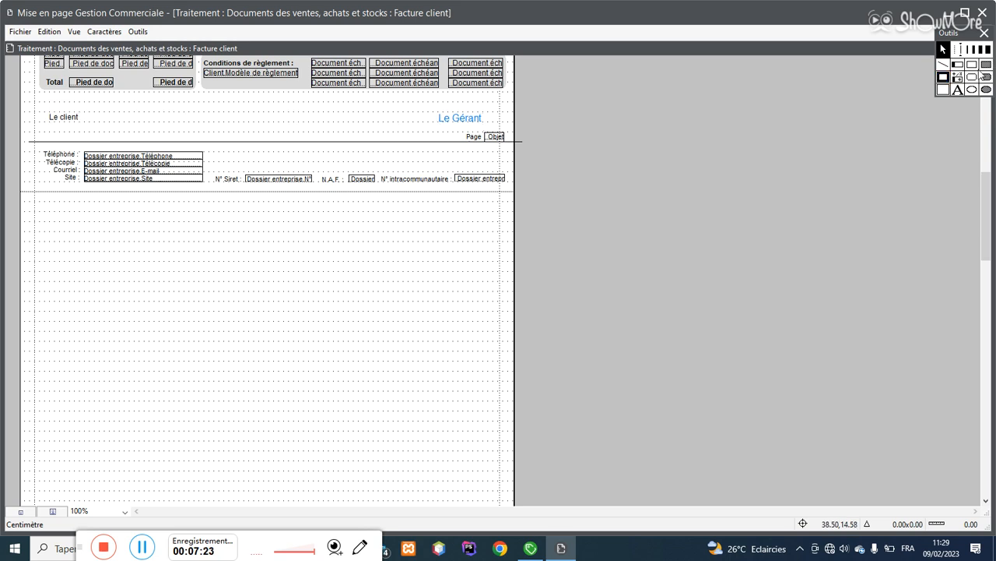
Step: Add the text "Arrêté la facture bau montant de" just above the "Le client" label
click(960, 92)
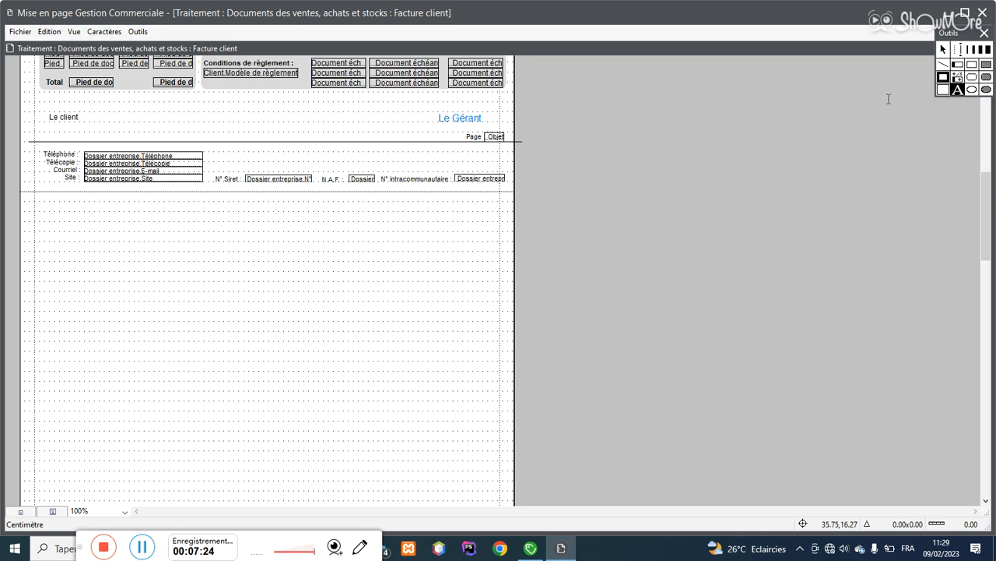
click(61, 102)
text(Arrete)
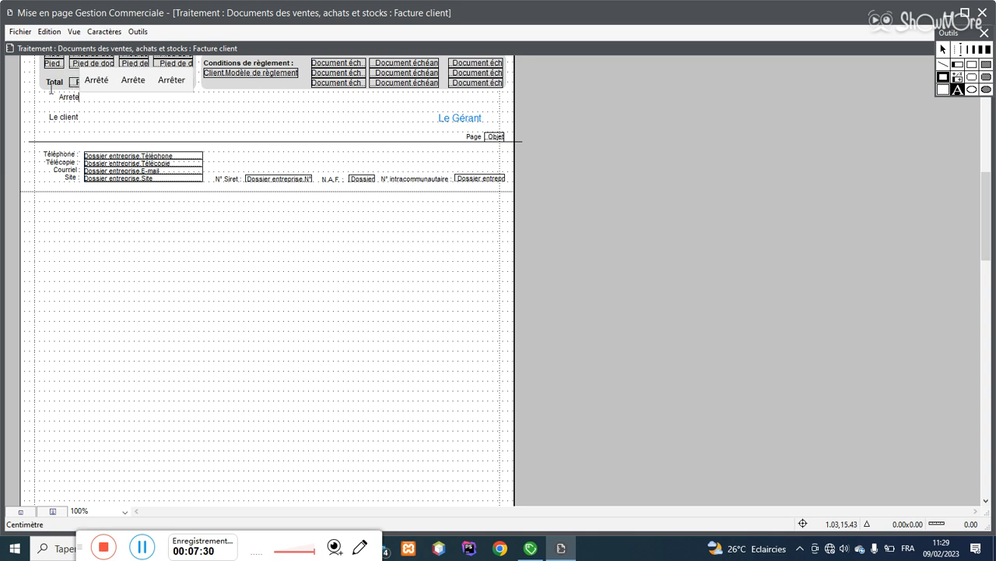
click(92, 79)
text(la)
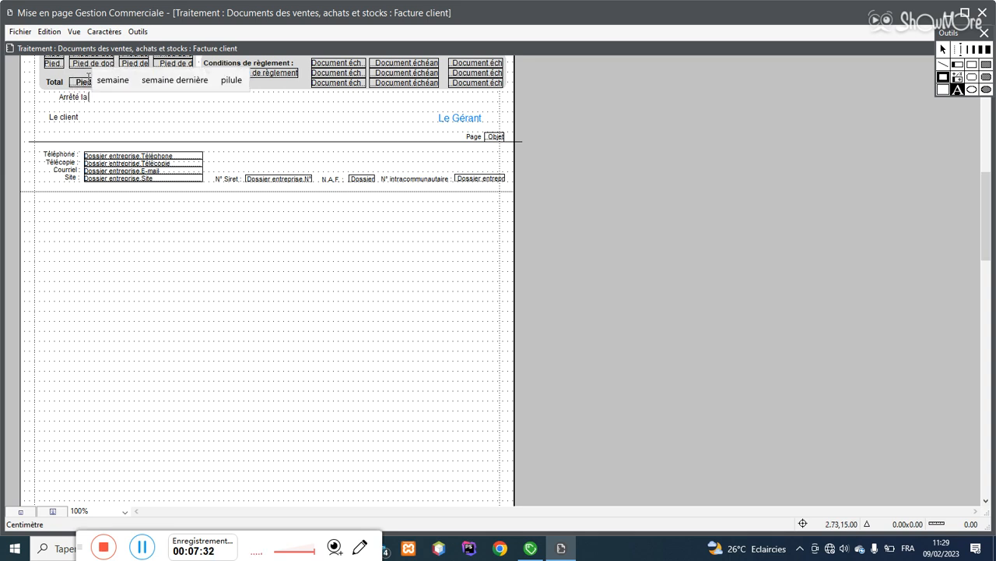
text( facture ba)
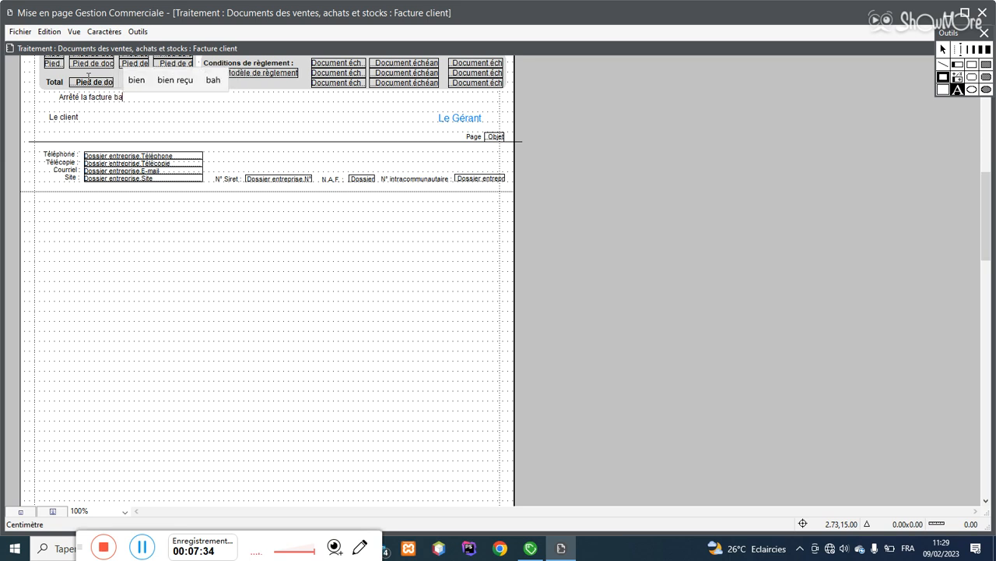
text(u montant de)
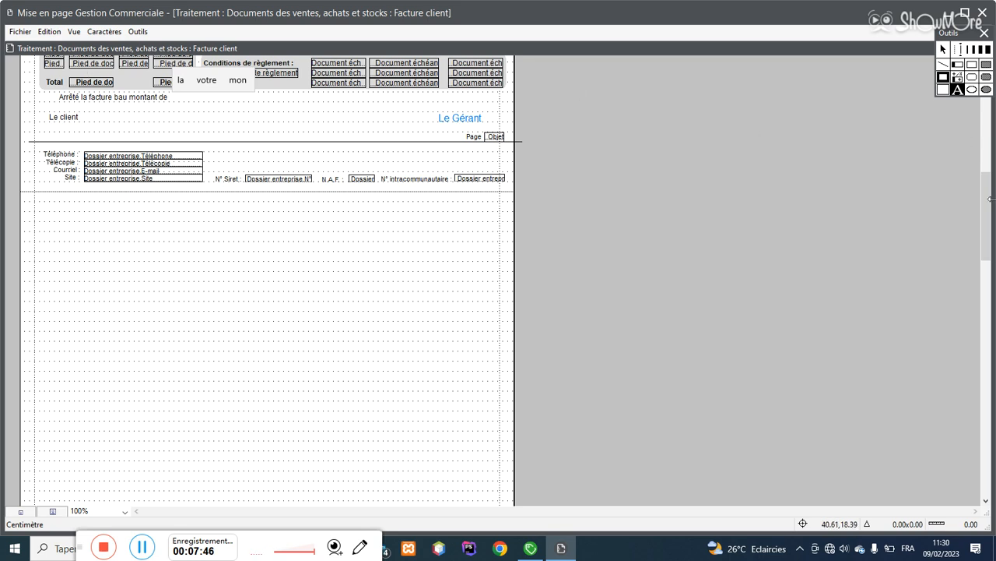
Step: Place a copy of the NET A PAYER amount field beside the "montant de" text and widen it about 11 cm to the right margin
drag(990, 205, 991, 187)
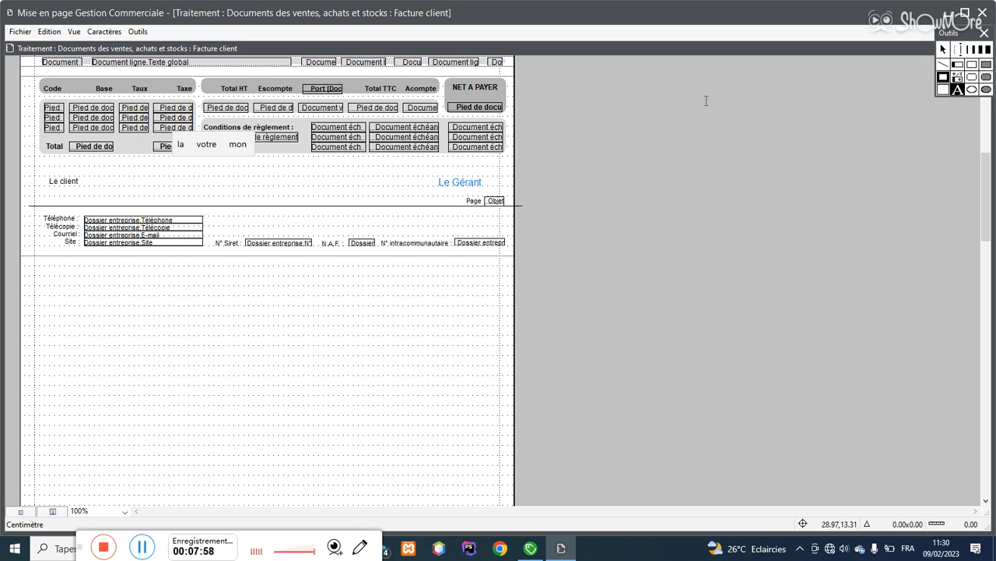
click(943, 50)
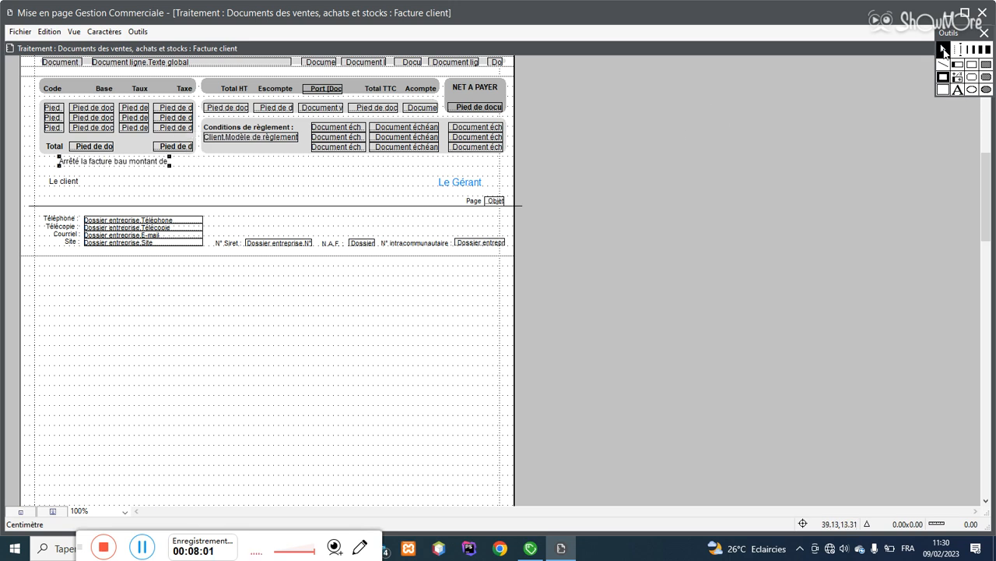
click(488, 111)
drag(484, 109, 217, 161)
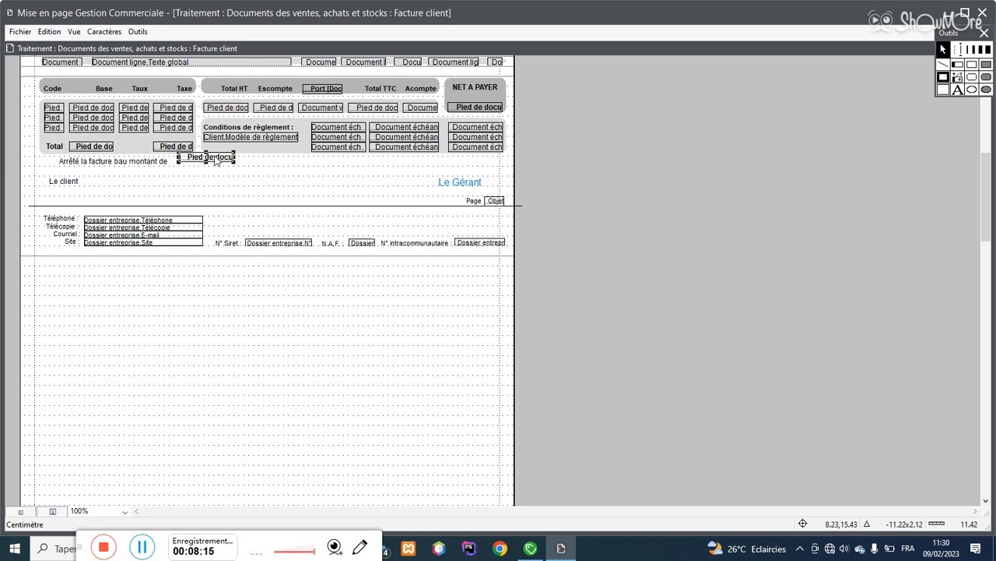
key(Down)
key(Up)
key(Down)
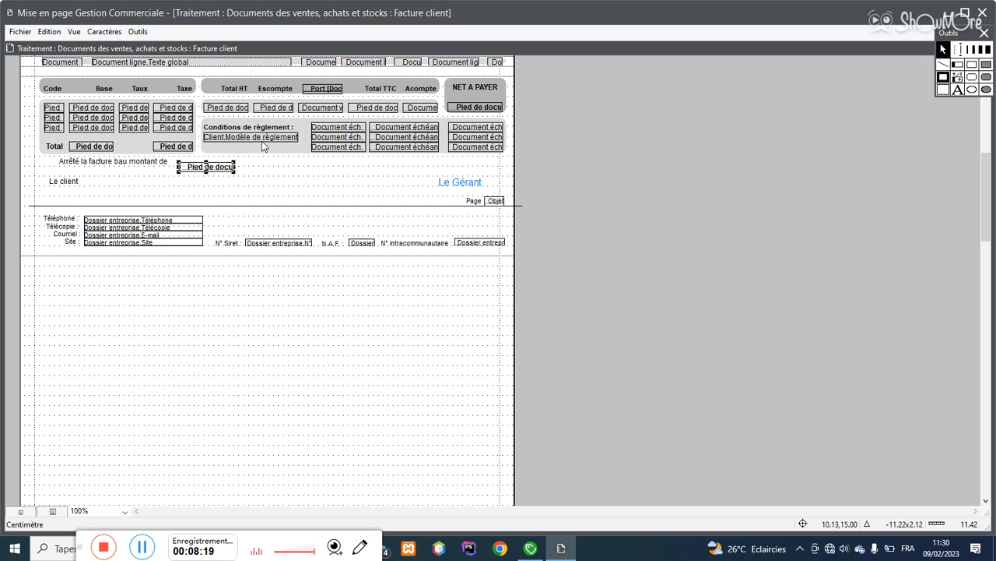
drag(235, 174, 501, 169)
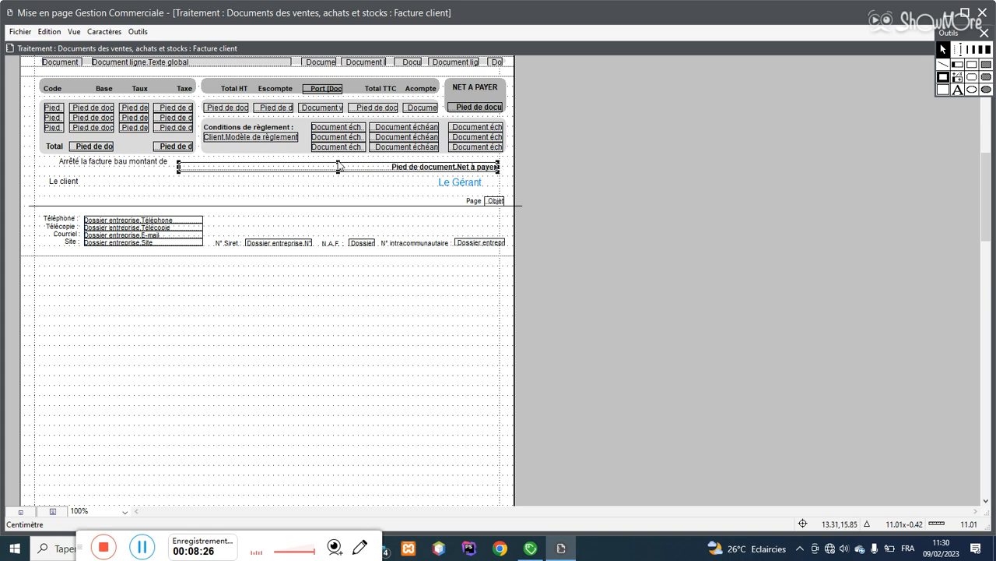
Step: Add the custom format "# ##0/LM" to the format list and apply it to the wide Net à payer field beside "montant de"
double_click(399, 167)
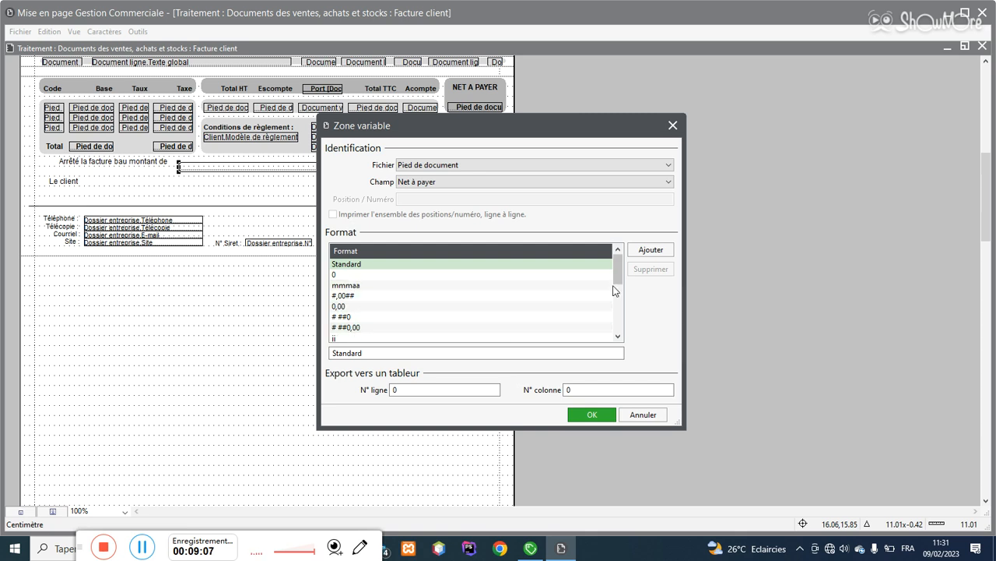
drag(618, 263, 618, 300)
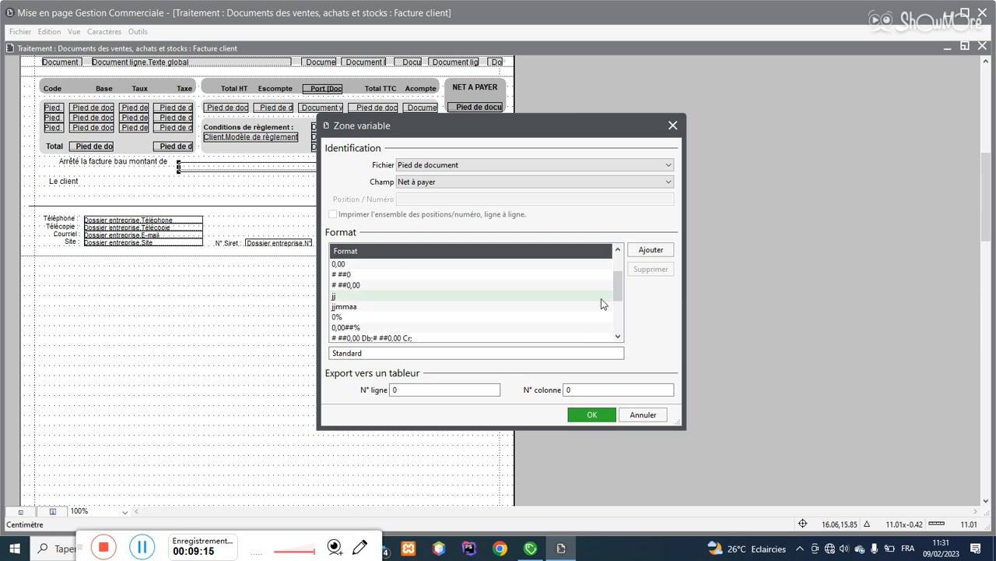
click(348, 275)
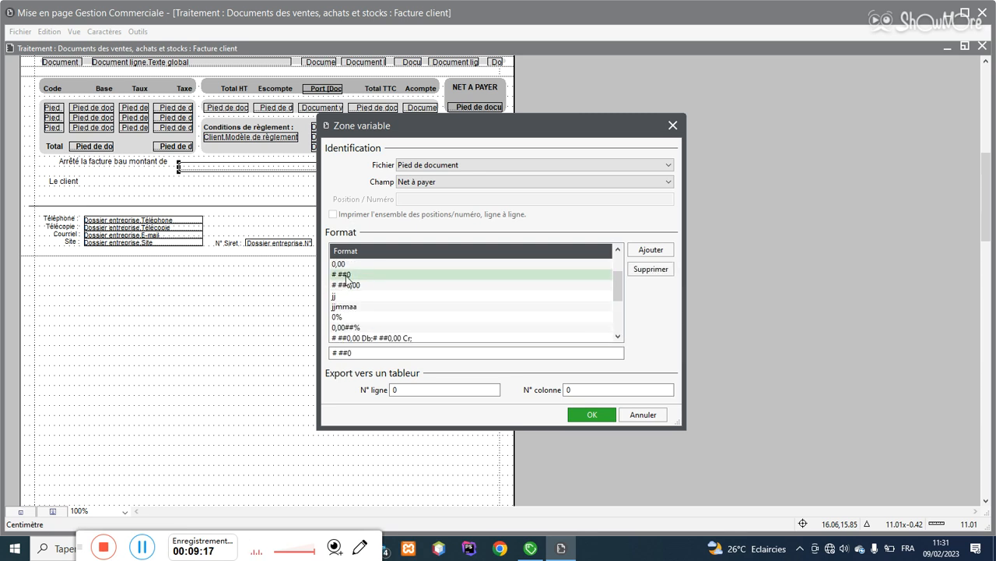
click(364, 353)
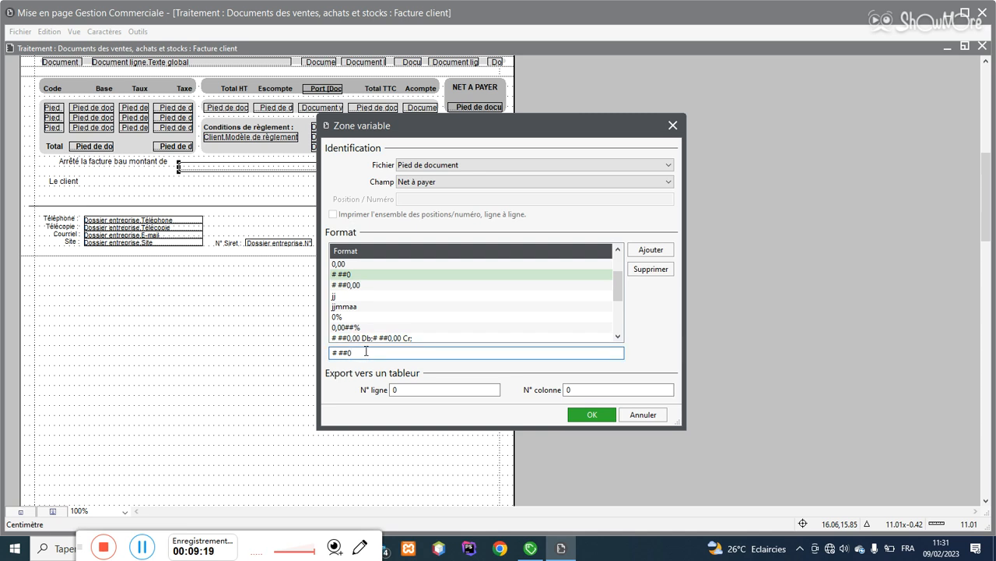
text(/LM)
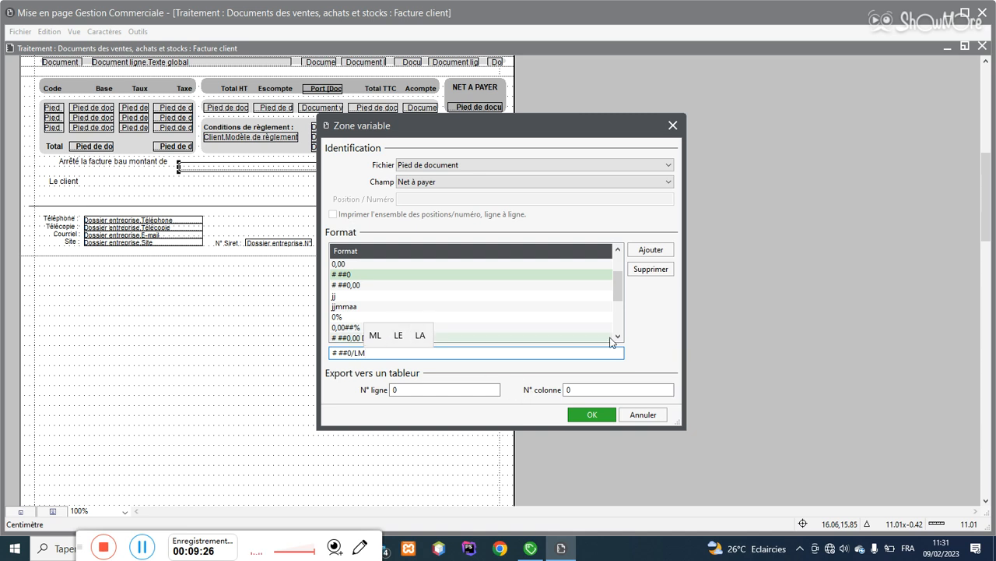
click(651, 249)
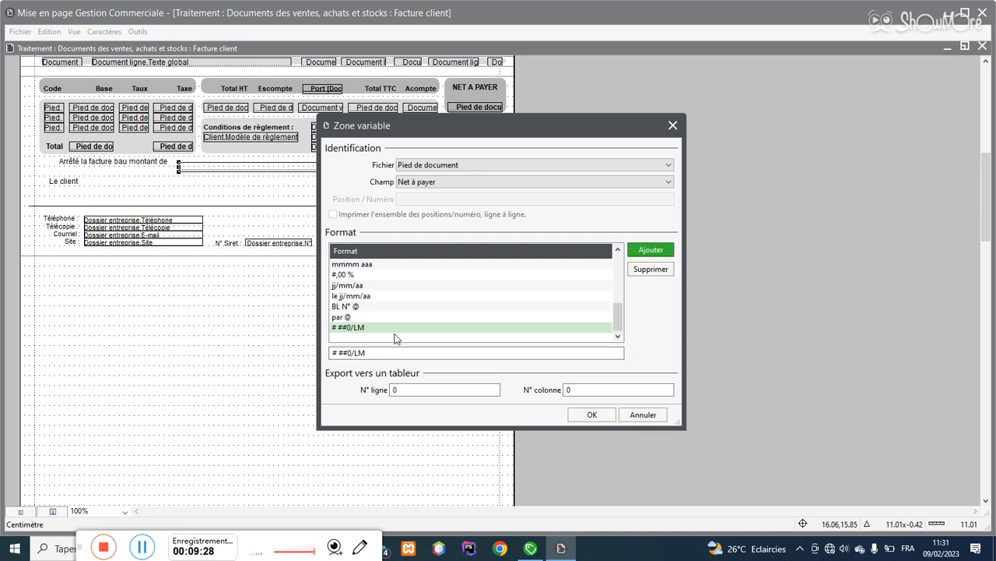
click(592, 415)
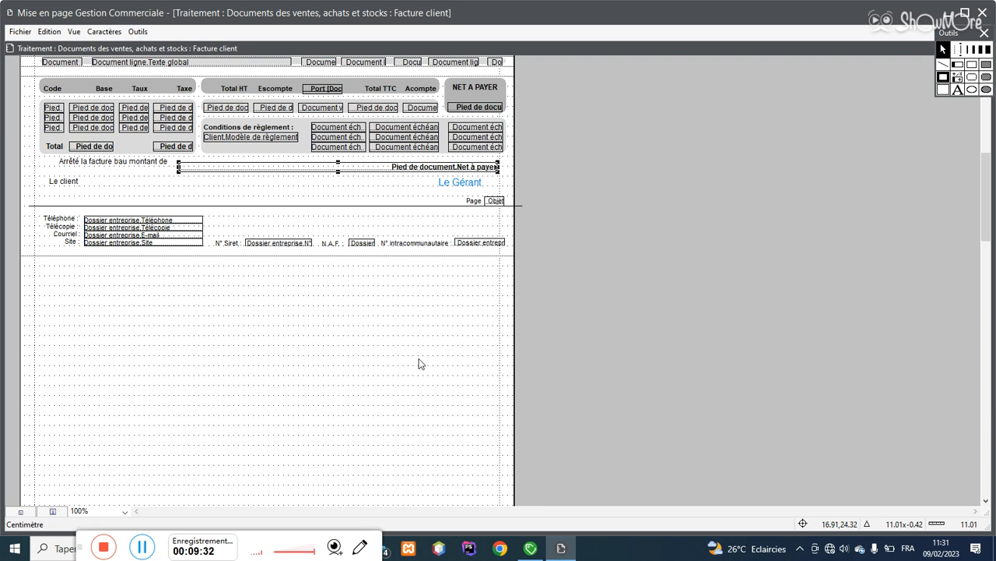
Step: Switch to Sage 100 Gestion commerciale, preview invoice N° 5 with the "Facture client" template and enlarge the footer
click(530, 548)
click(582, 135)
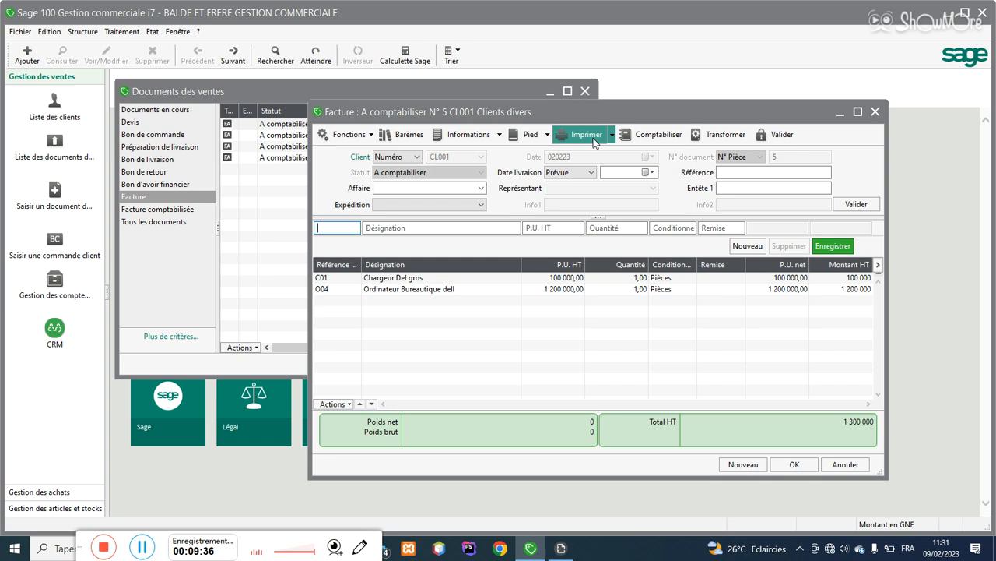
double_click(117, 112)
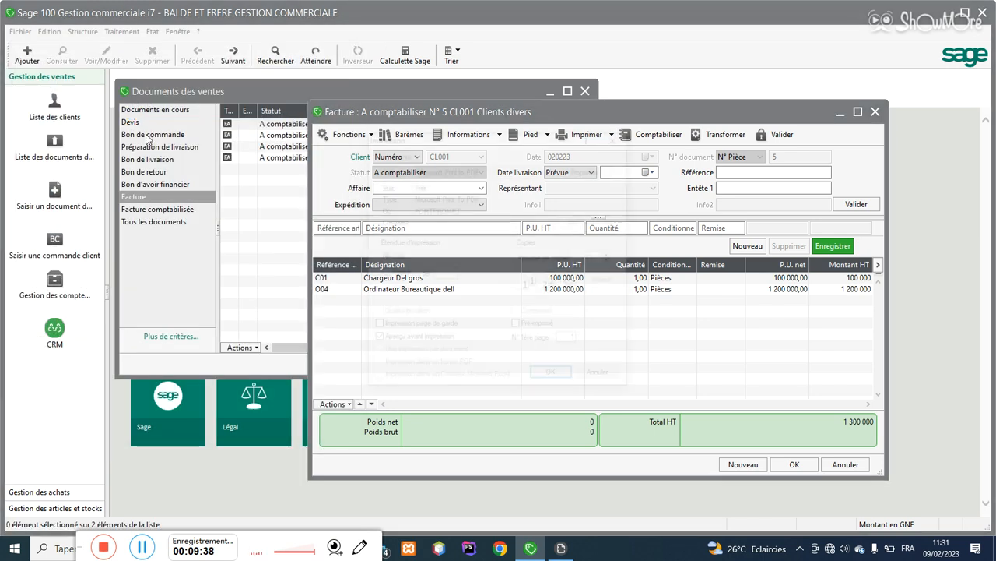
click(553, 377)
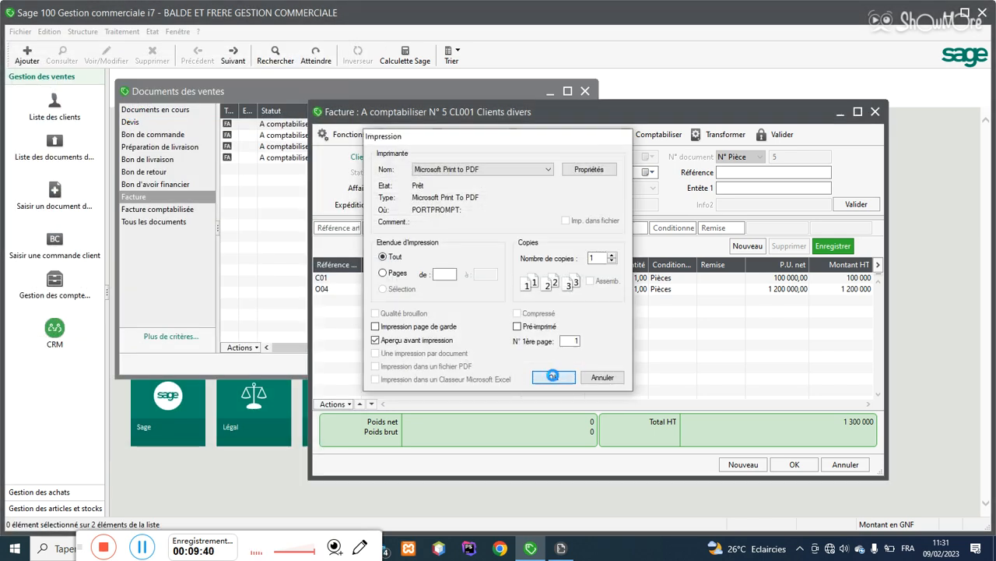
click(399, 458)
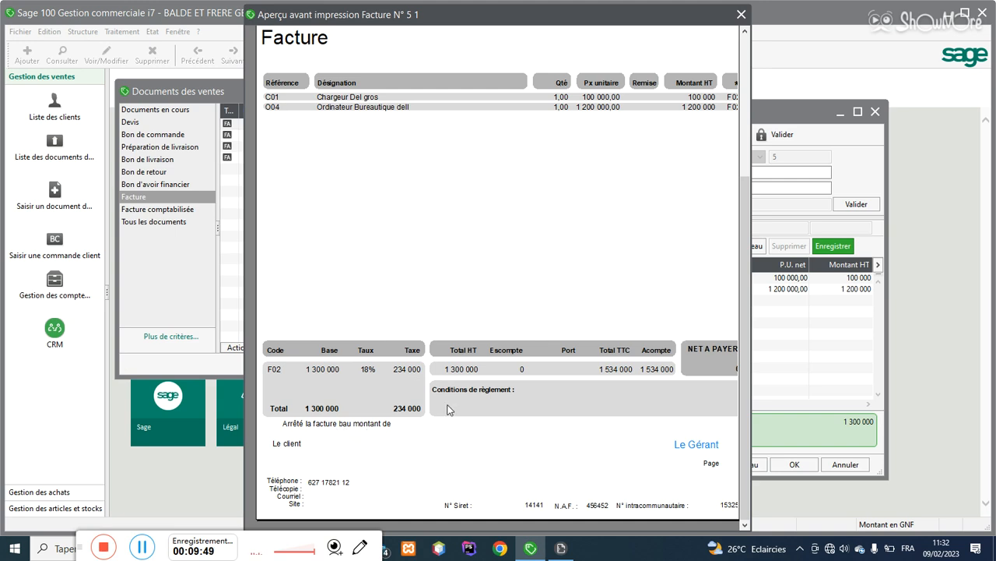
Step: Return to the Mise en page window and review the wide Net à payer field's available formats without changing anything
click(557, 547)
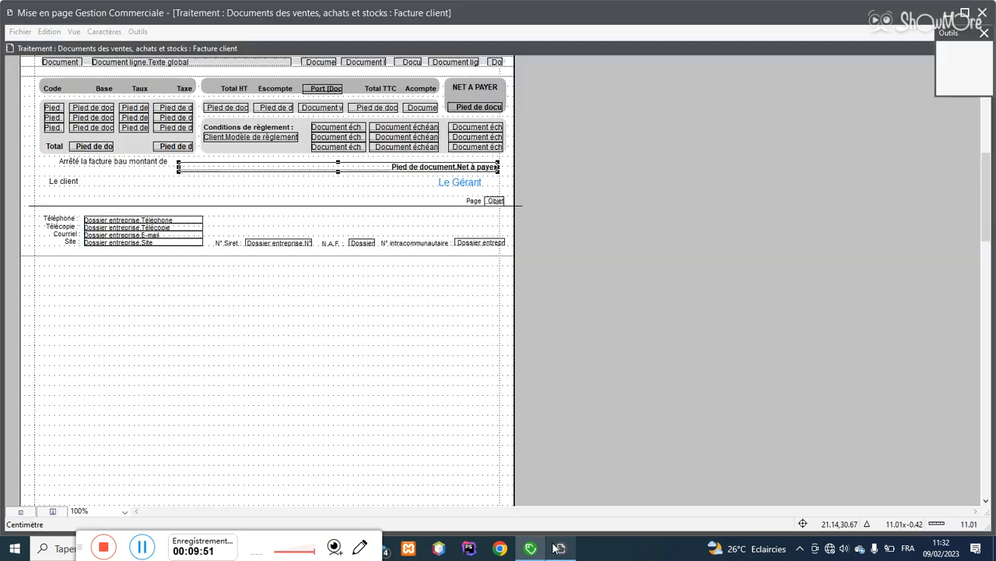
double_click(319, 166)
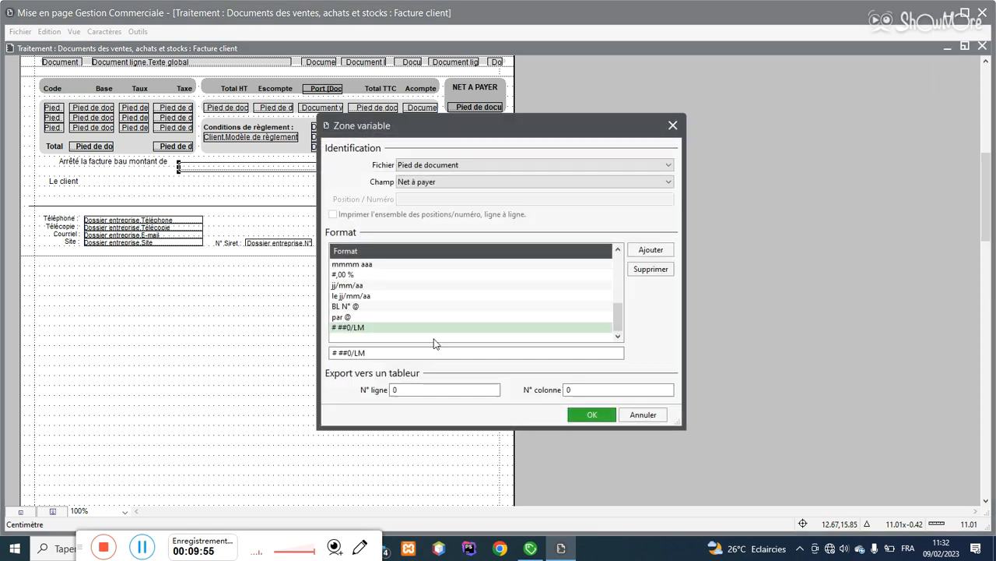
drag(620, 325, 617, 281)
click(640, 414)
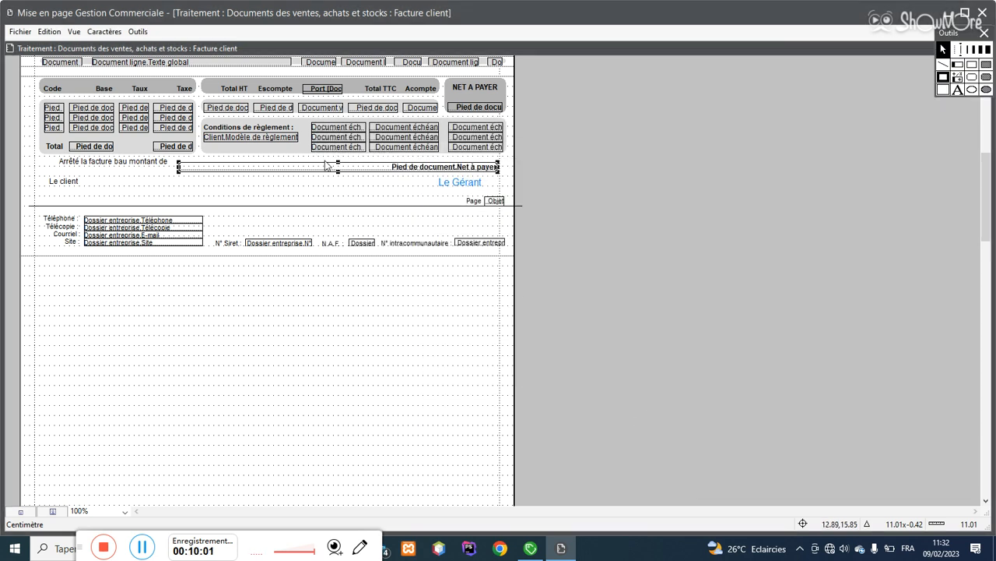
double_click(336, 170)
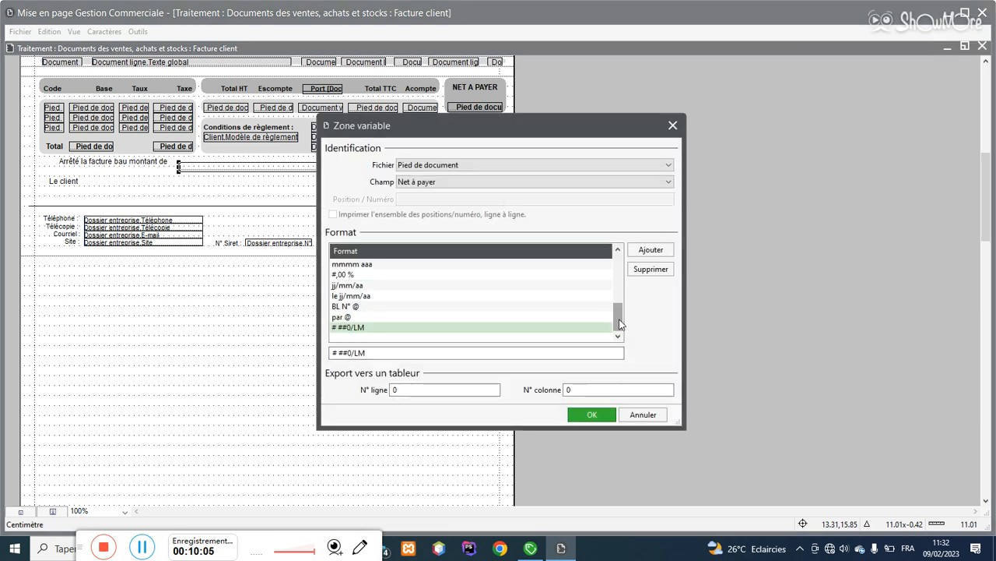
drag(619, 322, 621, 289)
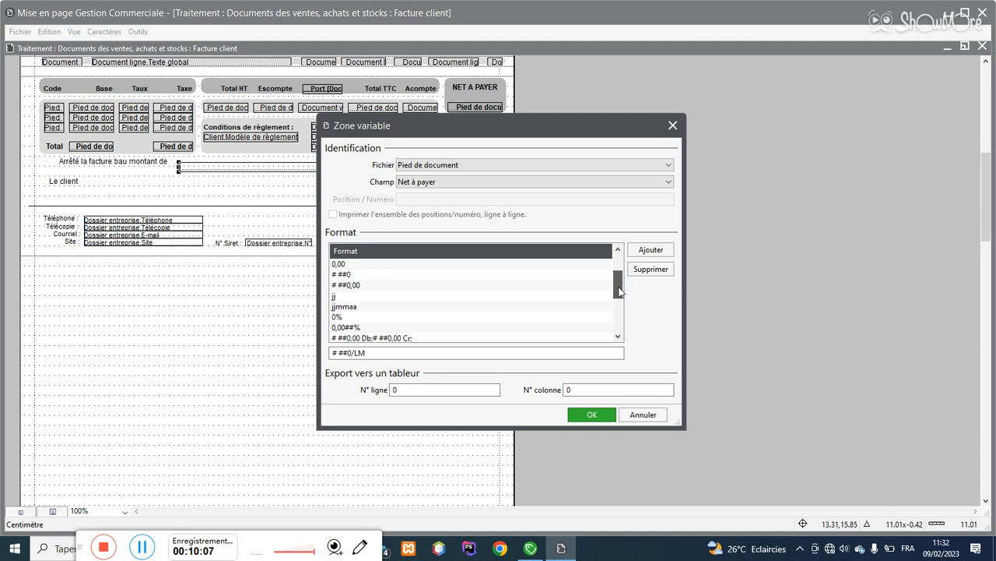
click(637, 419)
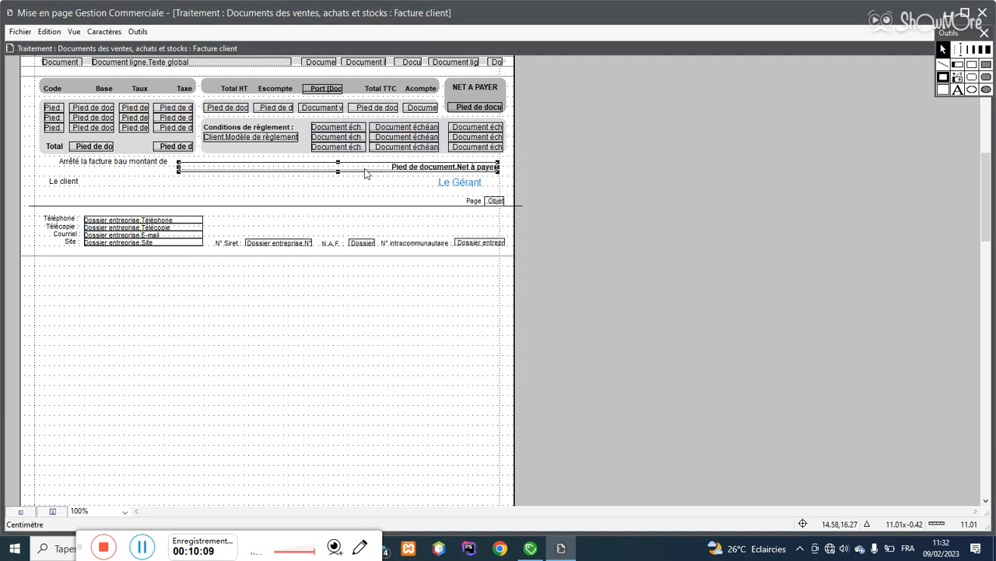
Step: Replace the wide Net à payer field with a fresh copy of the NET A PAYER amount field beside the "montant de" text
key(Delete)
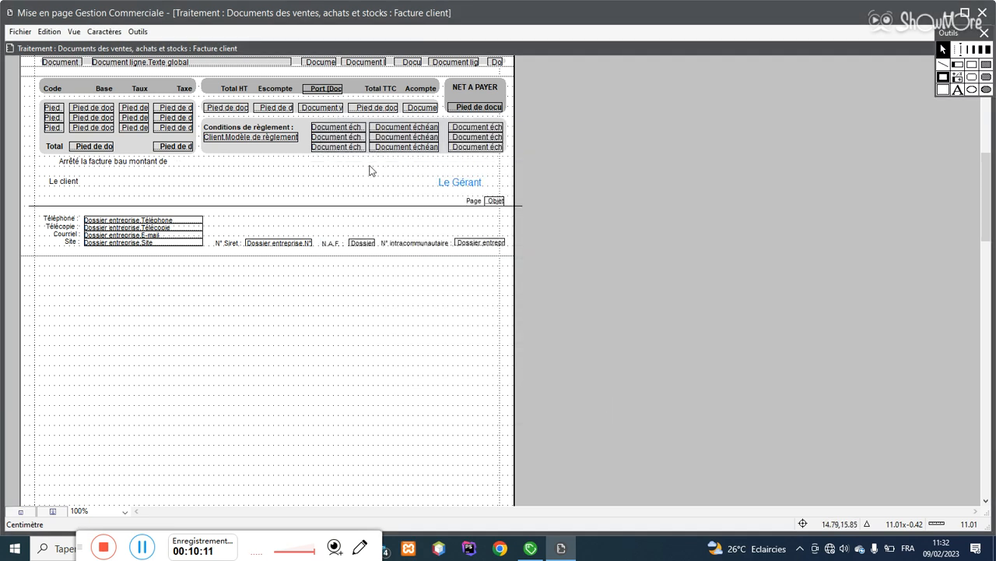
click(459, 111)
drag(469, 109, 218, 170)
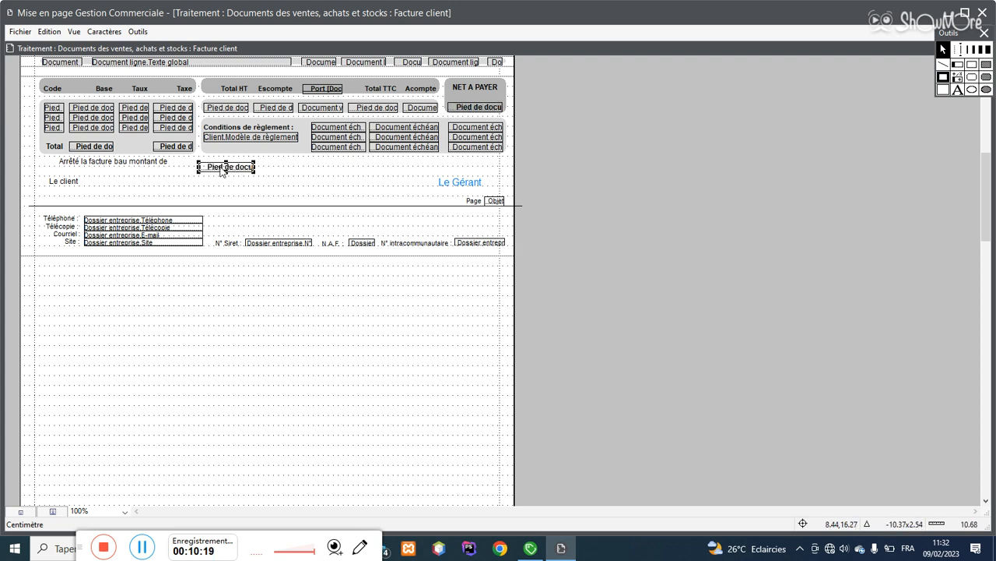
Step: Apply the "# ##0/LM" format to the new Net à payer field beside "montant de" and verify the setting
double_click(220, 167)
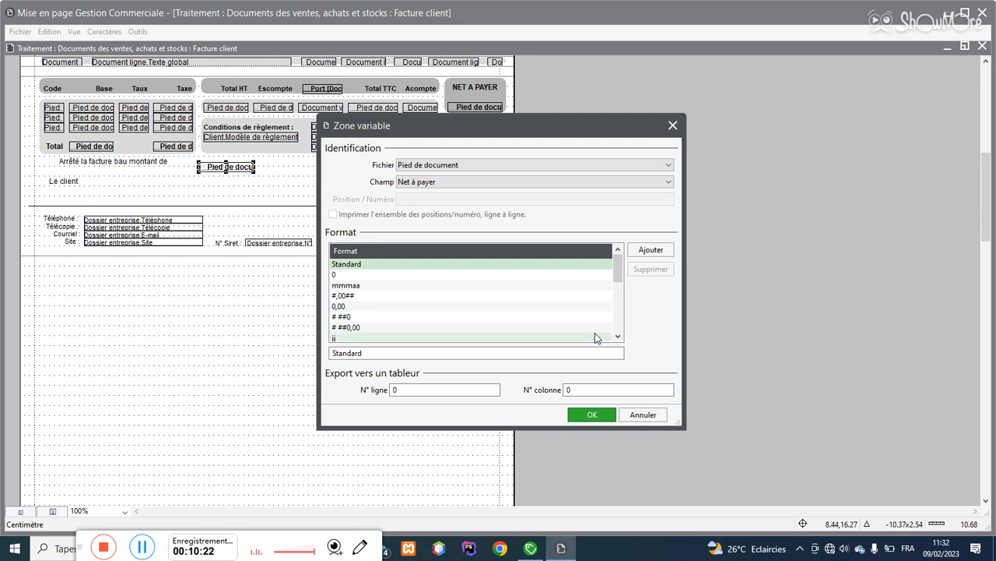
click(618, 336)
click(618, 336)
click(618, 336)
click(619, 336)
click(618, 336)
click(618, 336)
click(618, 336)
click(618, 337)
click(618, 337)
click(618, 336)
click(618, 336)
click(618, 337)
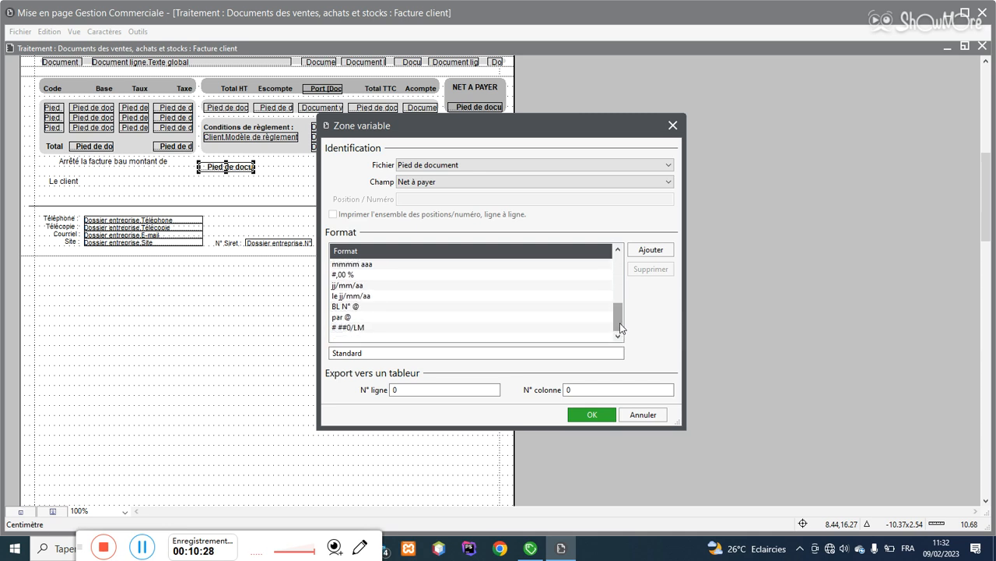
mouse_move(618, 319)
mouse_down()
mouse_move(619, 301)
mouse_move(624, 328)
mouse_up()
click(365, 327)
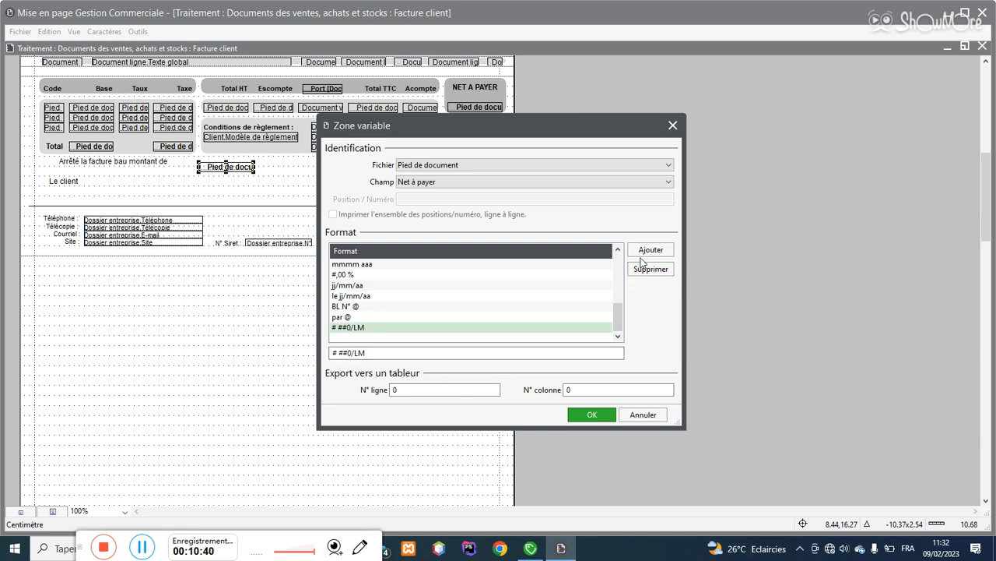
click(369, 352)
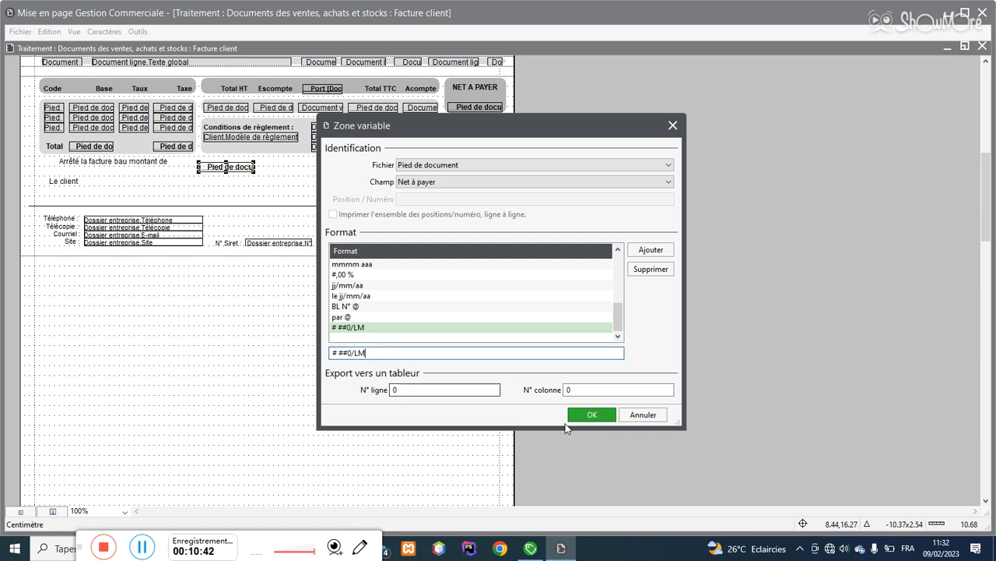
click(576, 416)
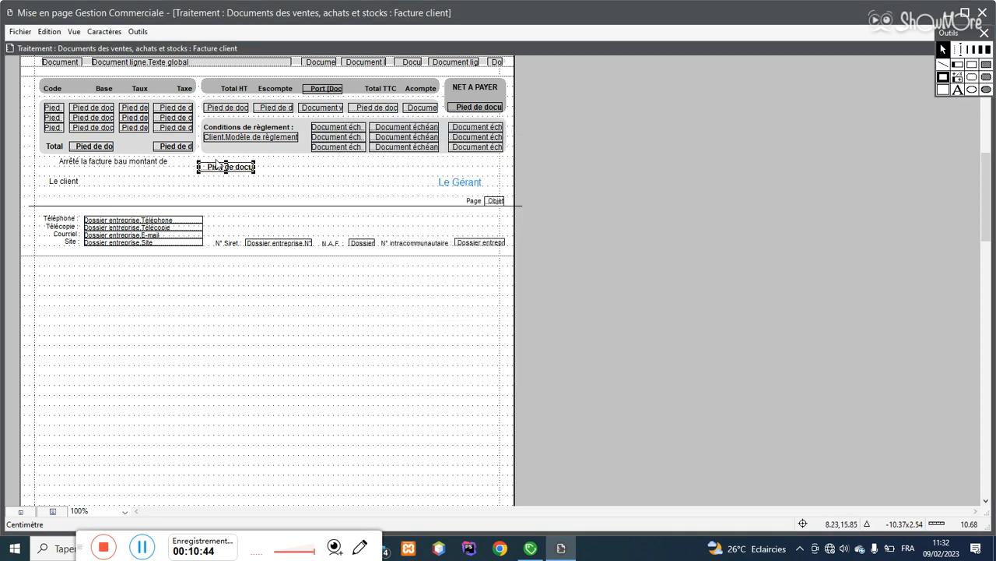
double_click(240, 166)
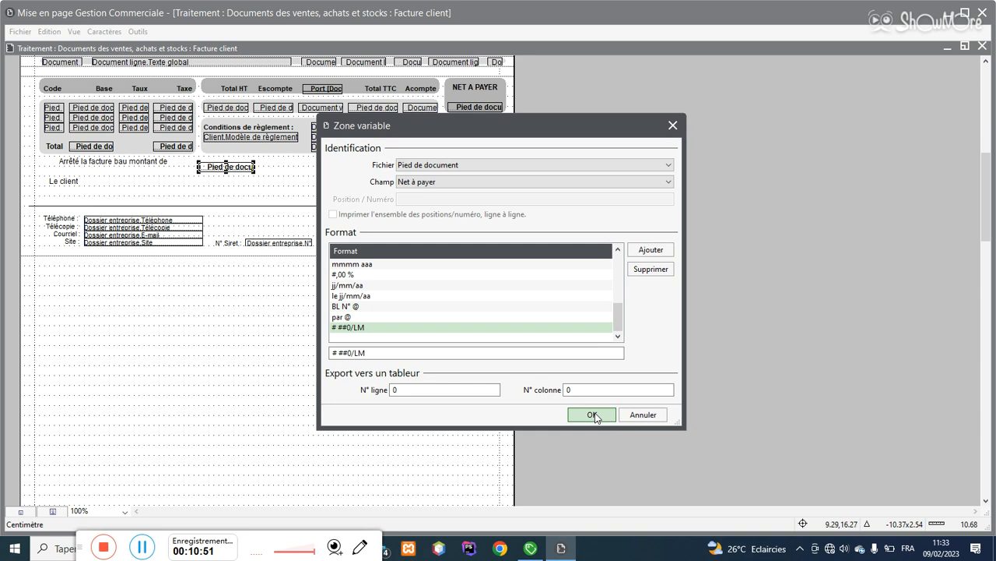
click(594, 415)
Step: Switch to Sage 100 Gestion commerciale, regenerate the invoice N° 5 preview with "Facture client", inspect the enlarged footer and close it
click(559, 550)
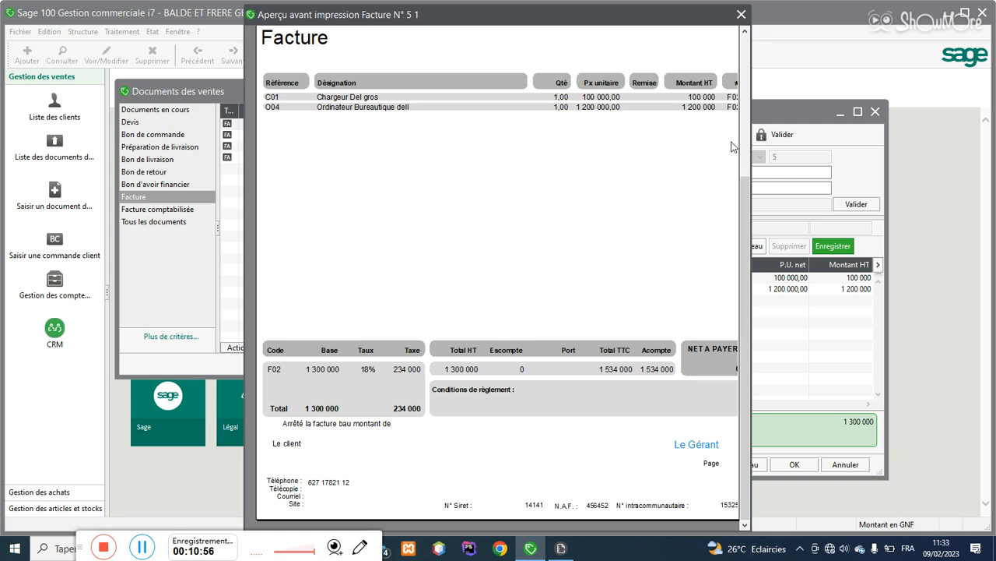
click(741, 14)
click(579, 135)
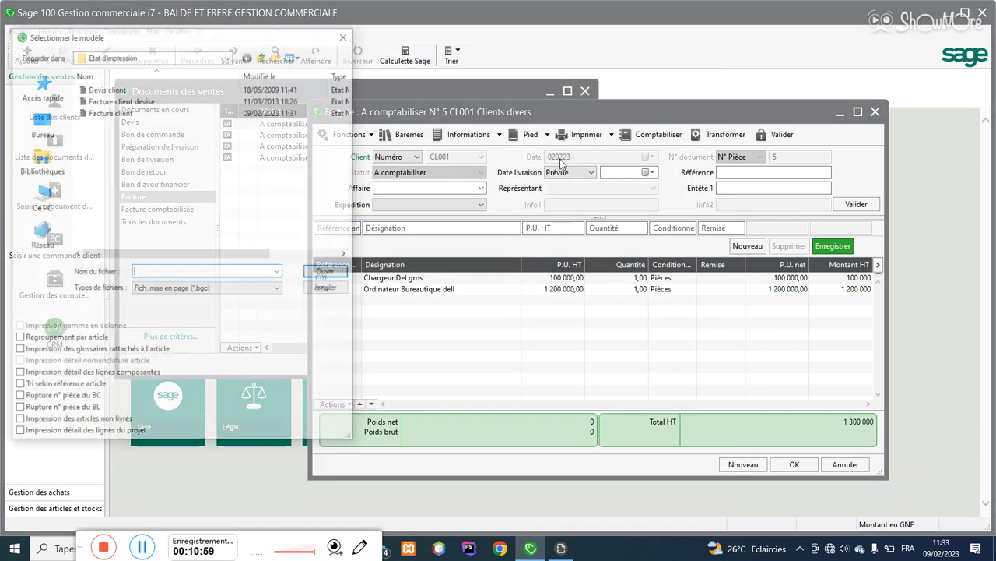
double_click(116, 111)
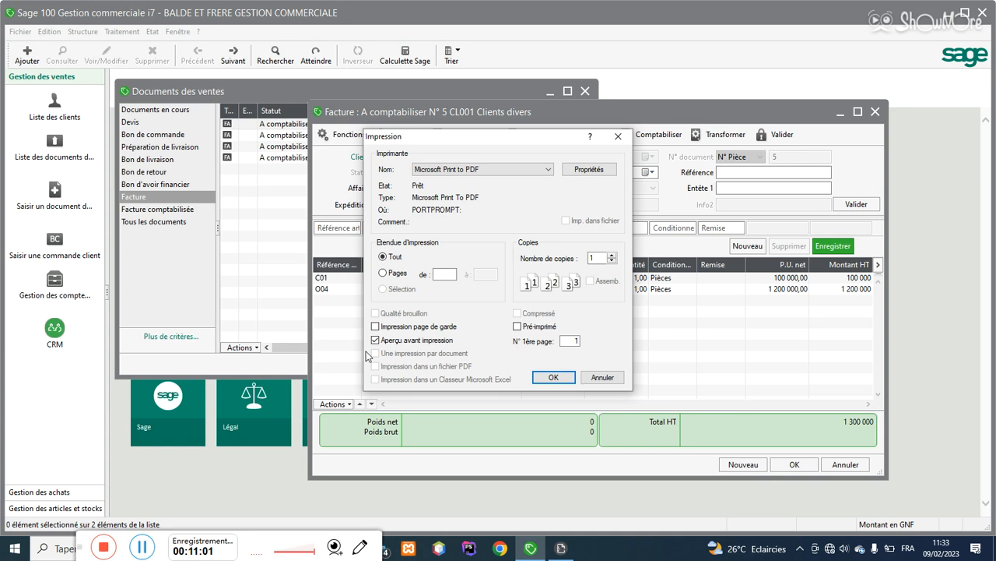
click(550, 377)
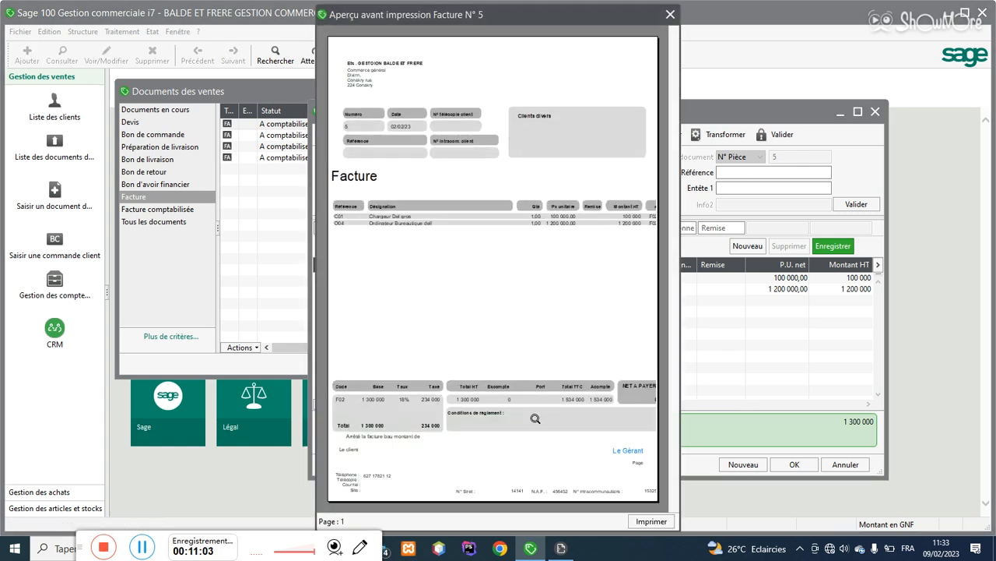
click(435, 448)
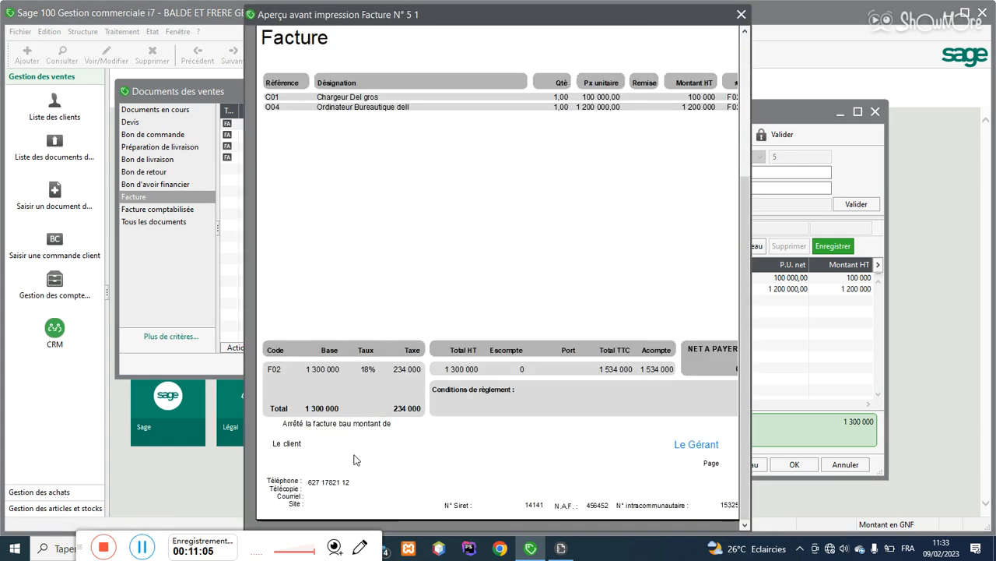
click(619, 266)
click(670, 13)
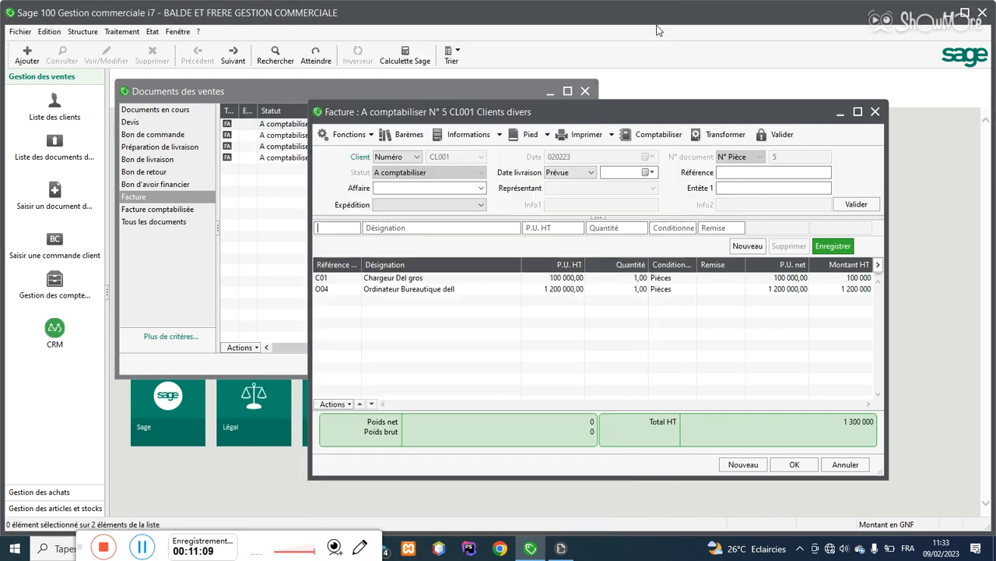
Step: Return to the Mise en page window and enlarge the Net à payer field from "montant de" to near the right margin, making it taller and keeping "# ##0/LM"
click(561, 547)
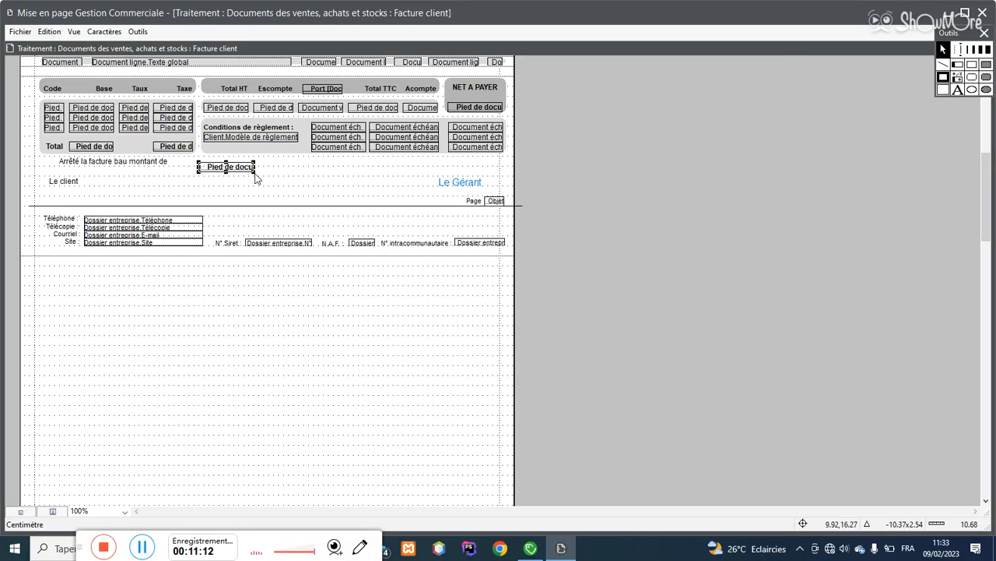
drag(261, 178, 496, 175)
drag(346, 173, 347, 183)
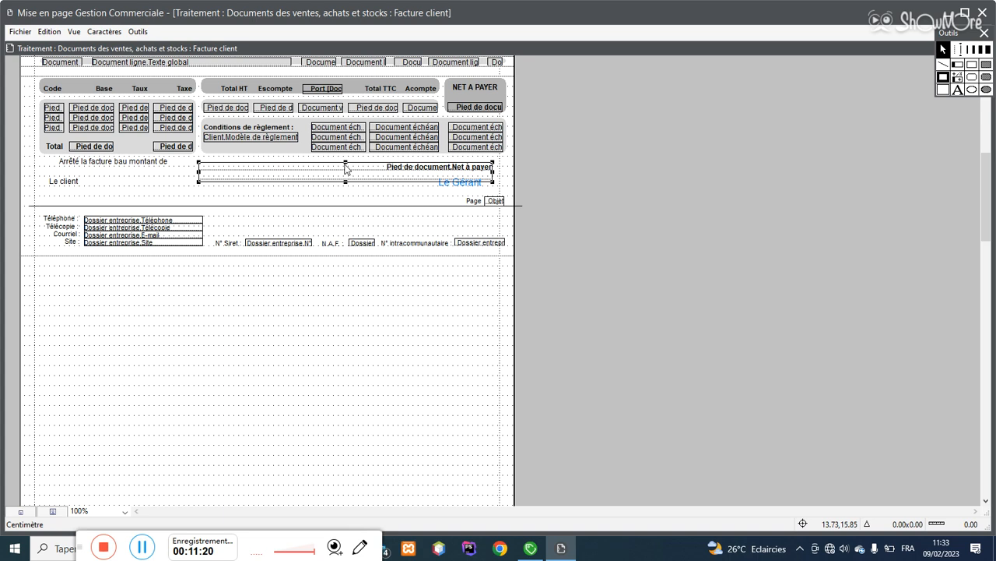
drag(199, 176, 162, 174)
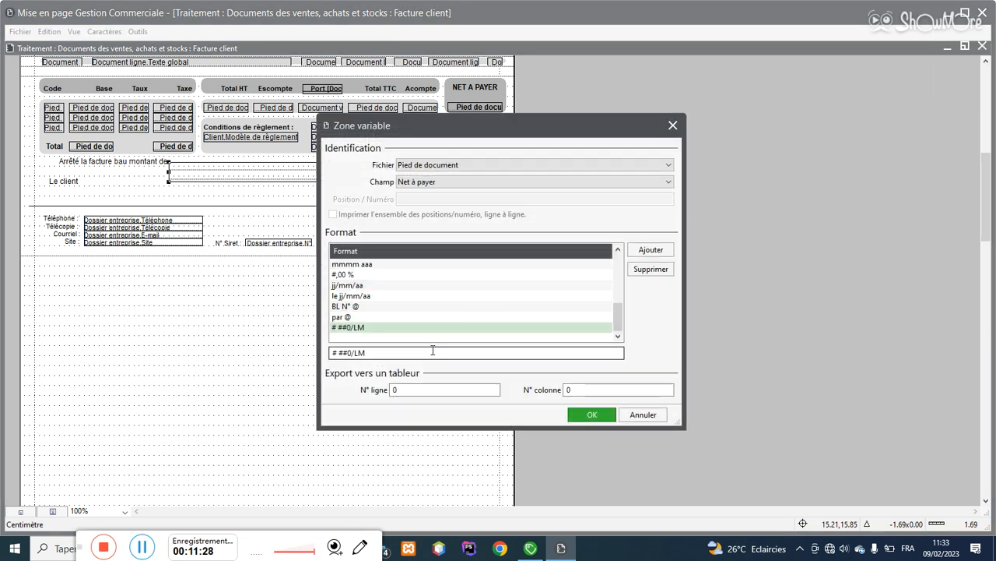
click(591, 415)
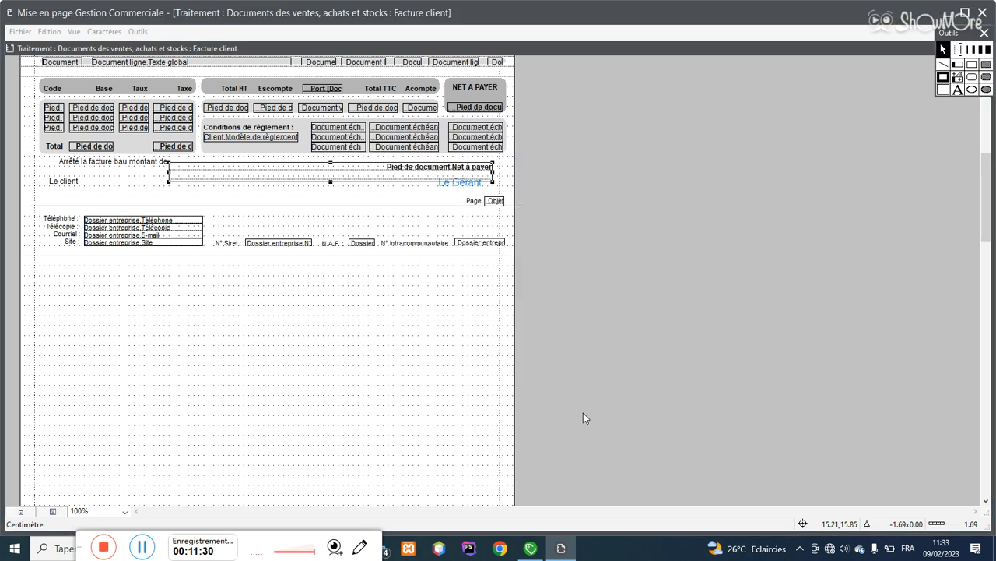
Step: Save the Facture client template with the enlarged Net à payer field
click(530, 549)
click(531, 549)
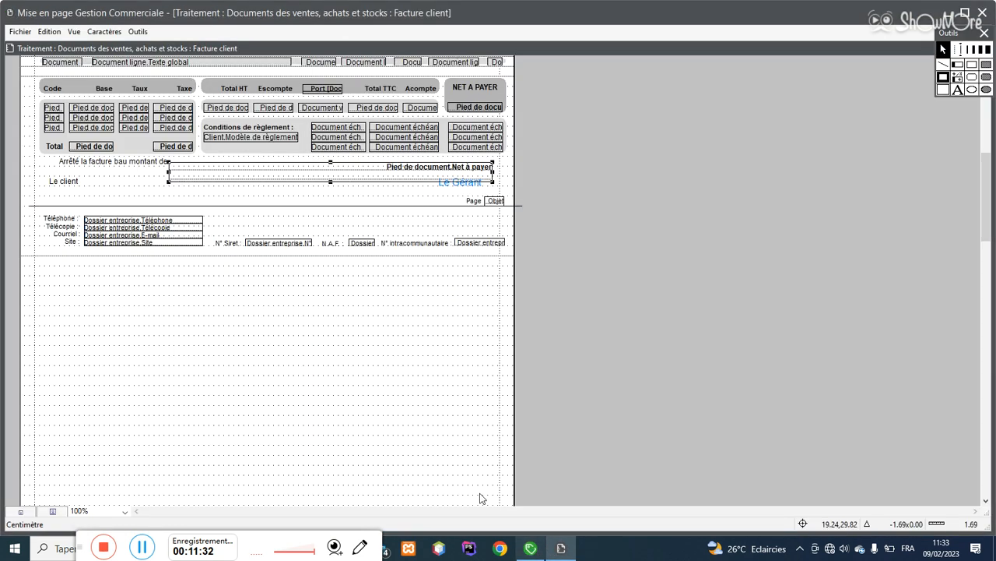
click(21, 32)
click(45, 110)
Step: Switch to Sage 100 Gestion commerciale and generate the print preview of invoice N° 5 with the "Facture client" template
click(527, 549)
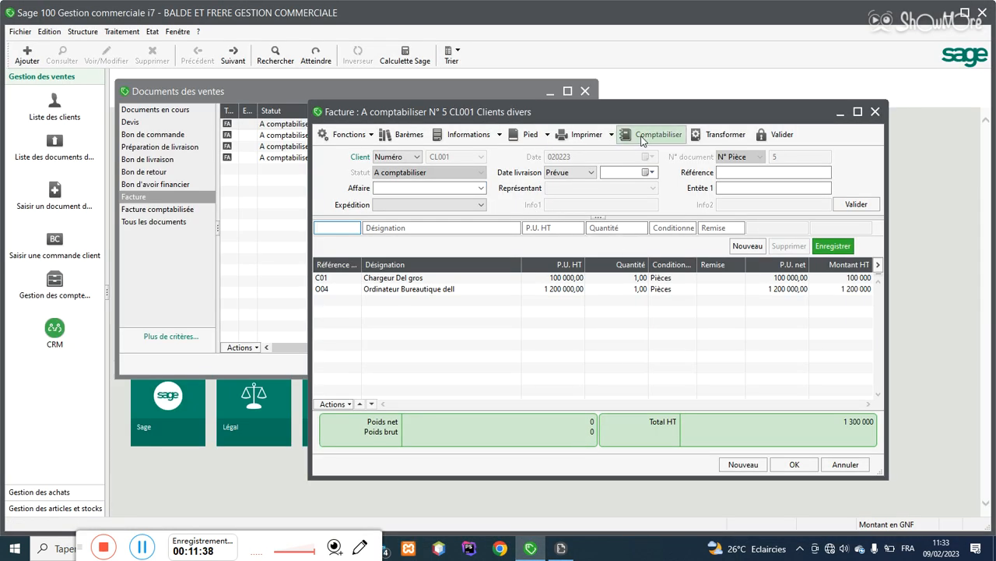
click(588, 144)
double_click(137, 112)
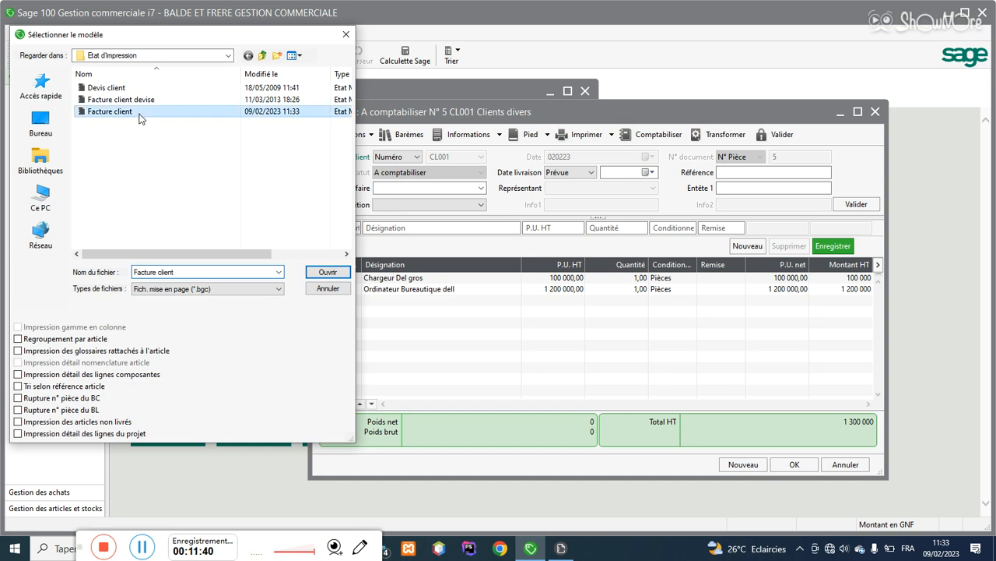
click(551, 378)
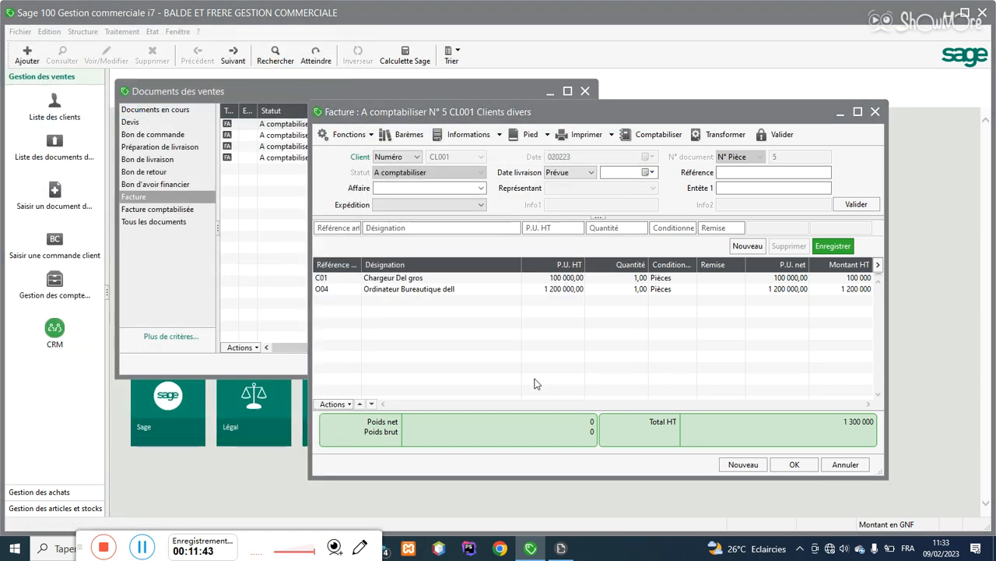
Step: Enlarge the preview's footer to examine the "montant de" line, and close both the preview and invoice N° 5
click(445, 444)
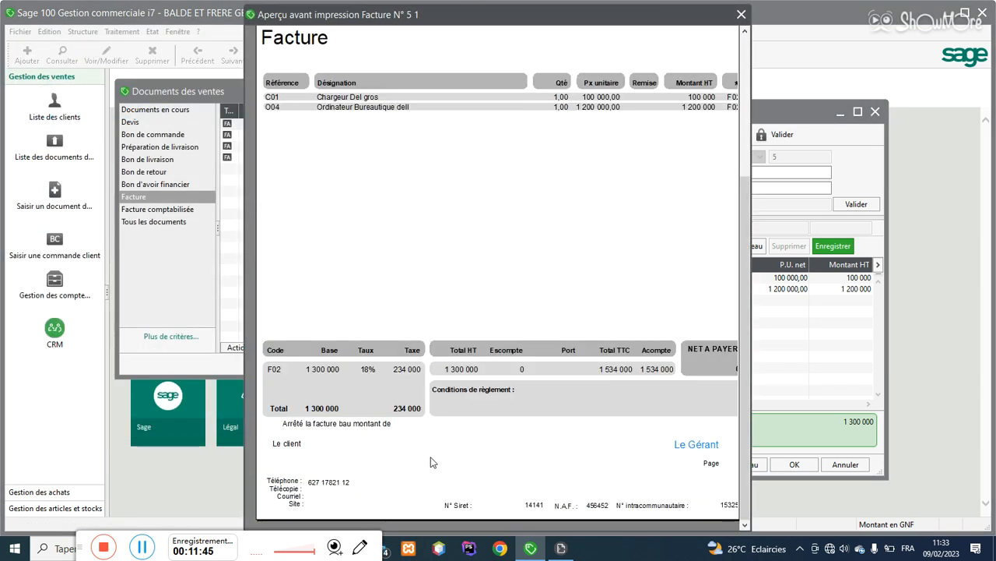
click(614, 435)
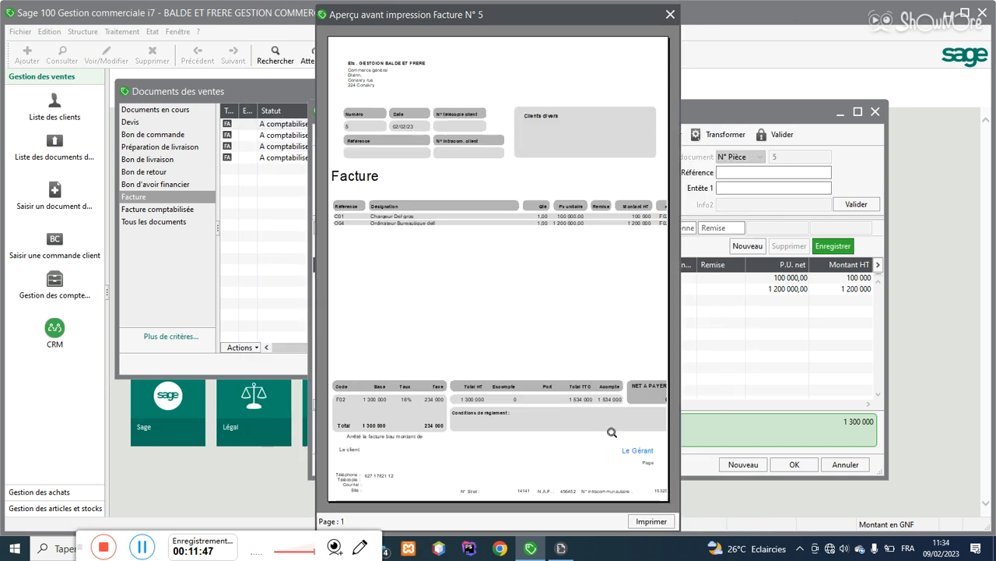
click(531, 441)
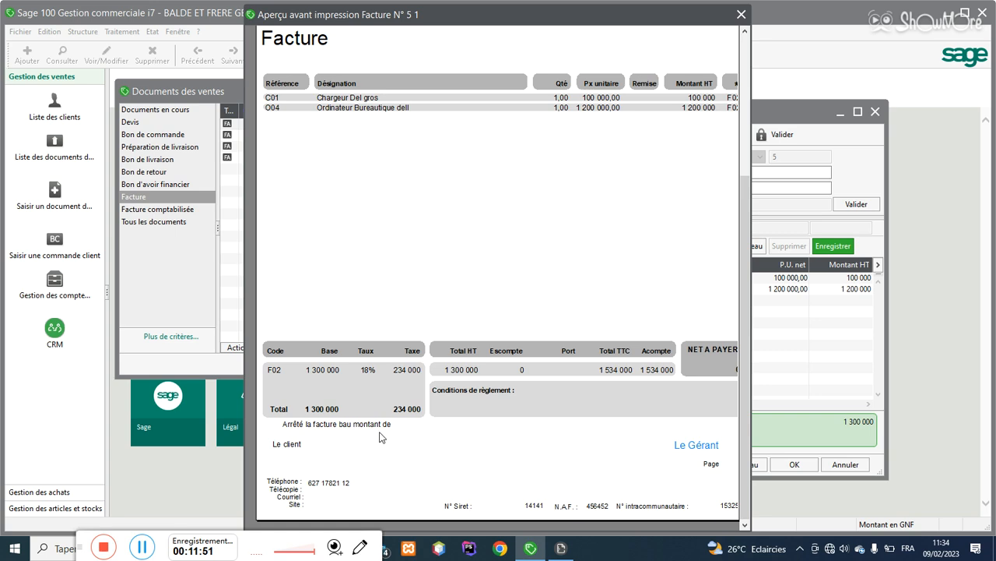
click(478, 433)
click(658, 443)
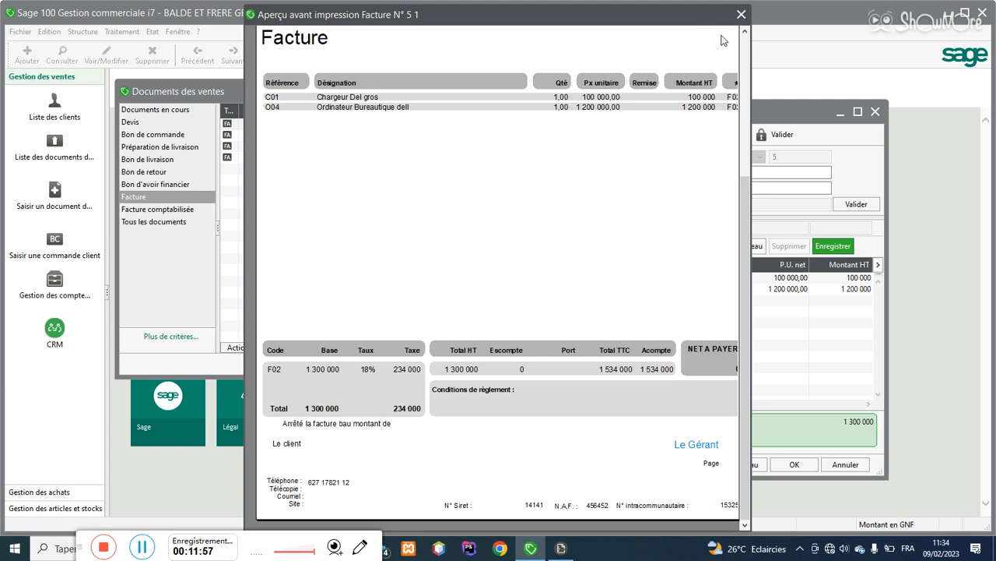
click(740, 15)
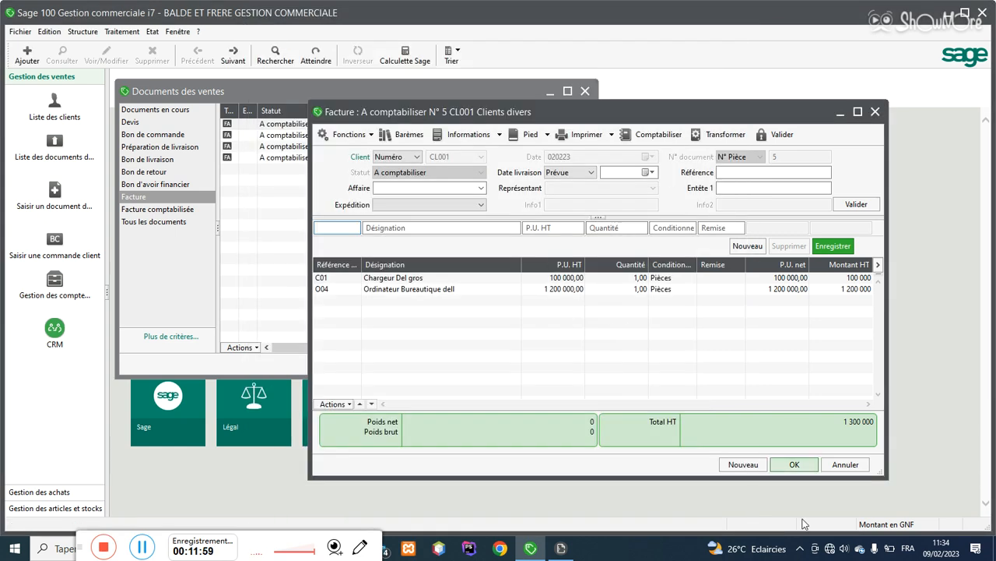
click(845, 465)
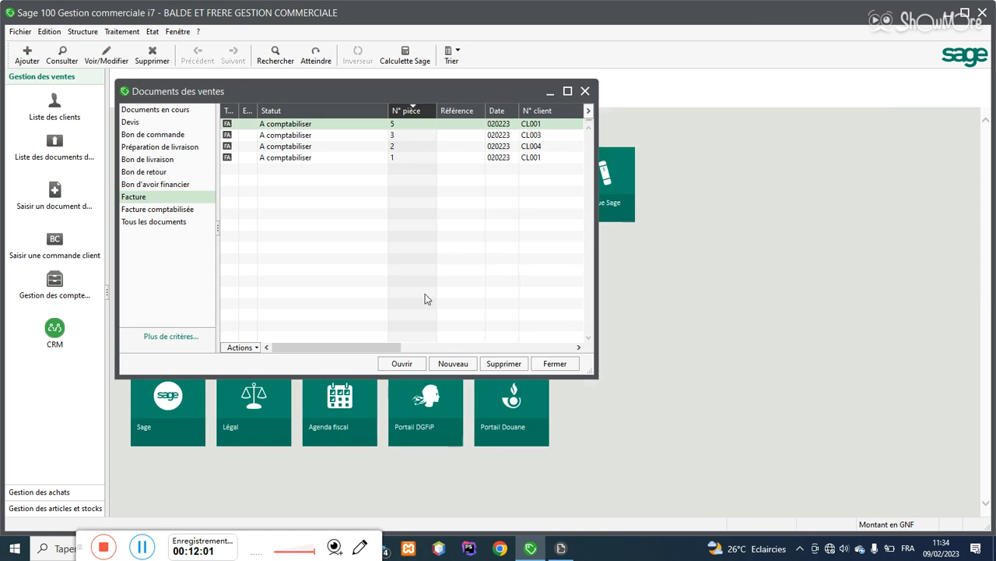
Step: In the Mise en page window, replace the enlarged Net à payer field with a copy of the NET A PAYER amount field beside "montant de" and save
click(560, 548)
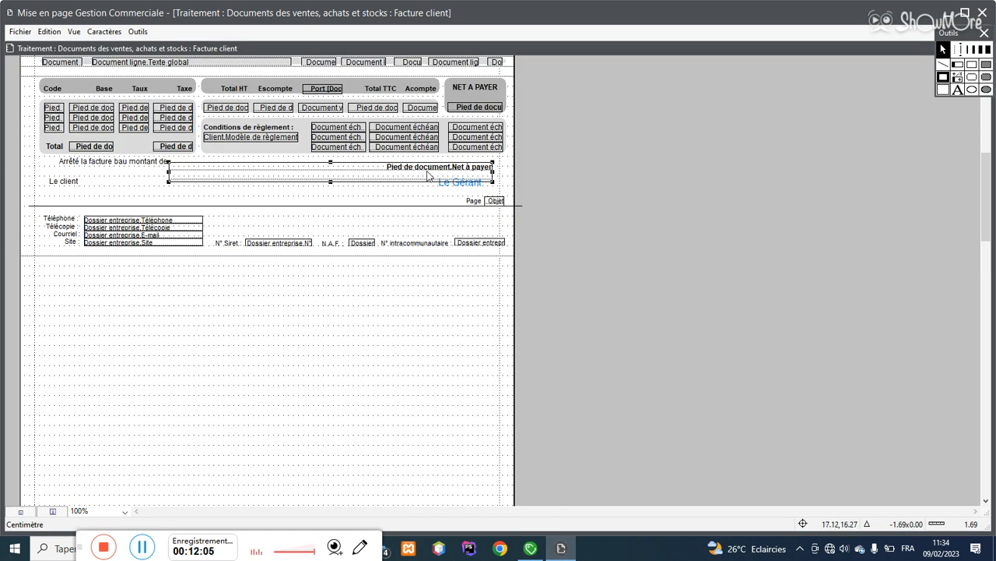
key(Delete)
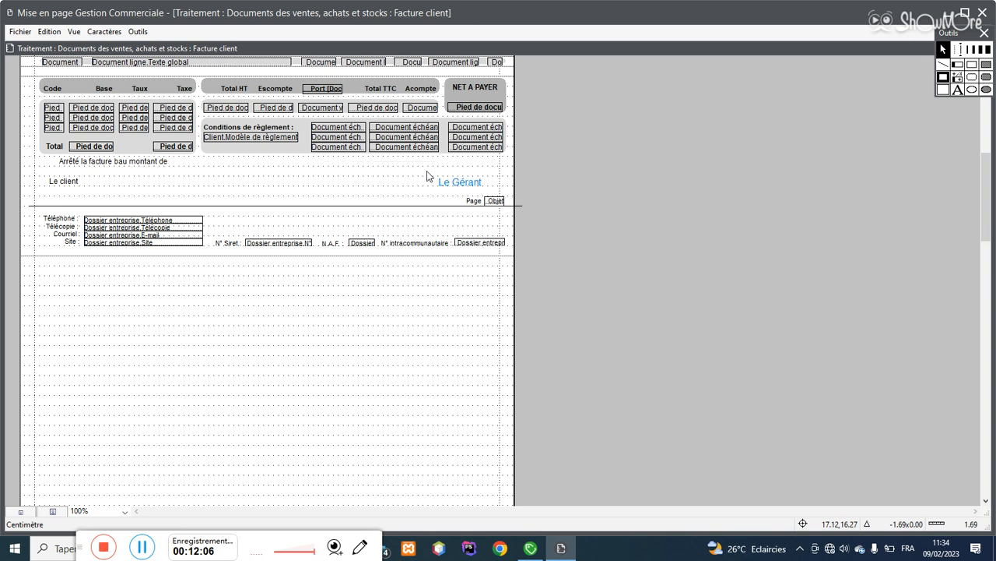
click(494, 110)
drag(449, 125, 247, 169)
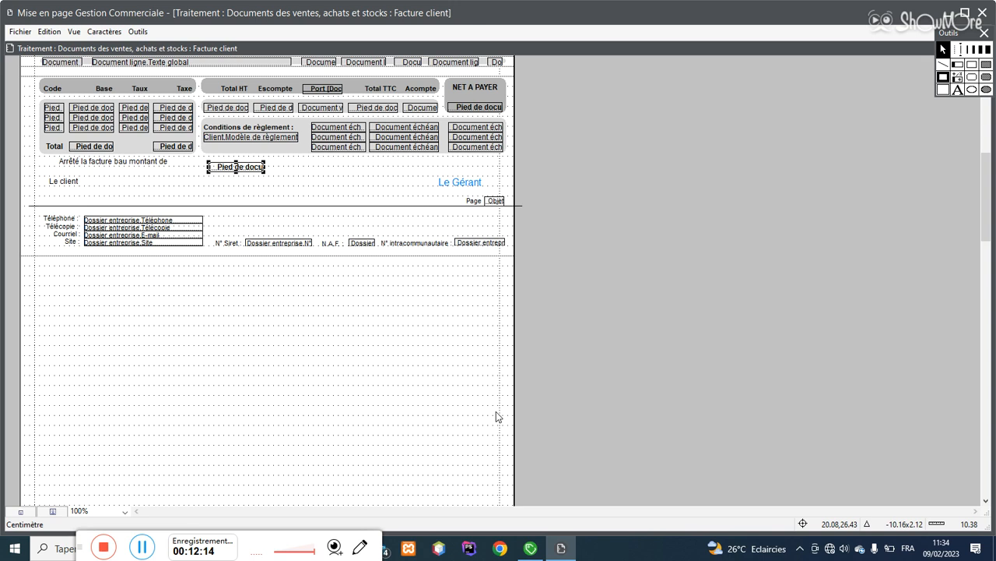
click(20, 31)
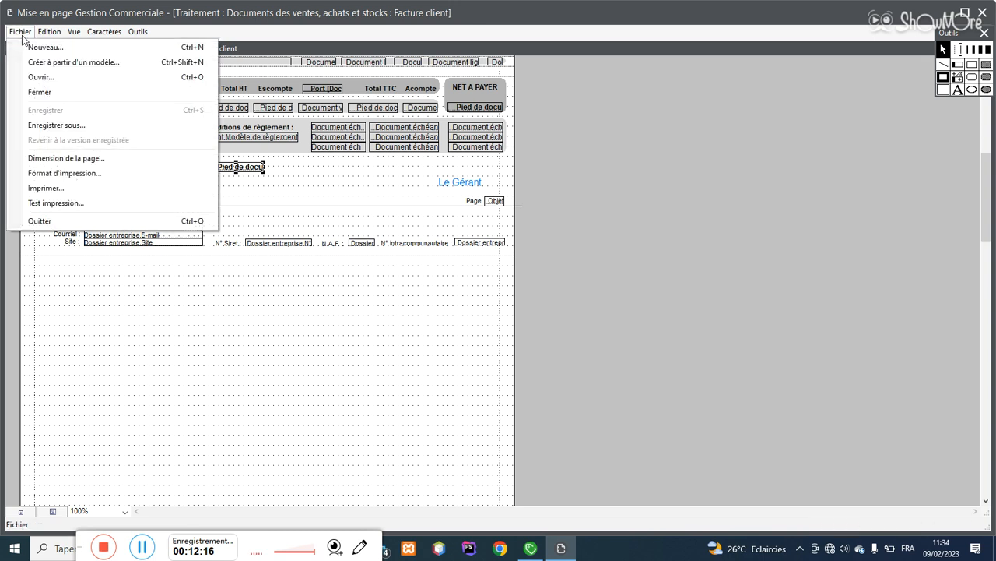
Step: Switch to Sage 100 Gestion commerciale, open invoice N° 1, preview it with "Facture client", inspect the footer amount and close the preview
click(536, 545)
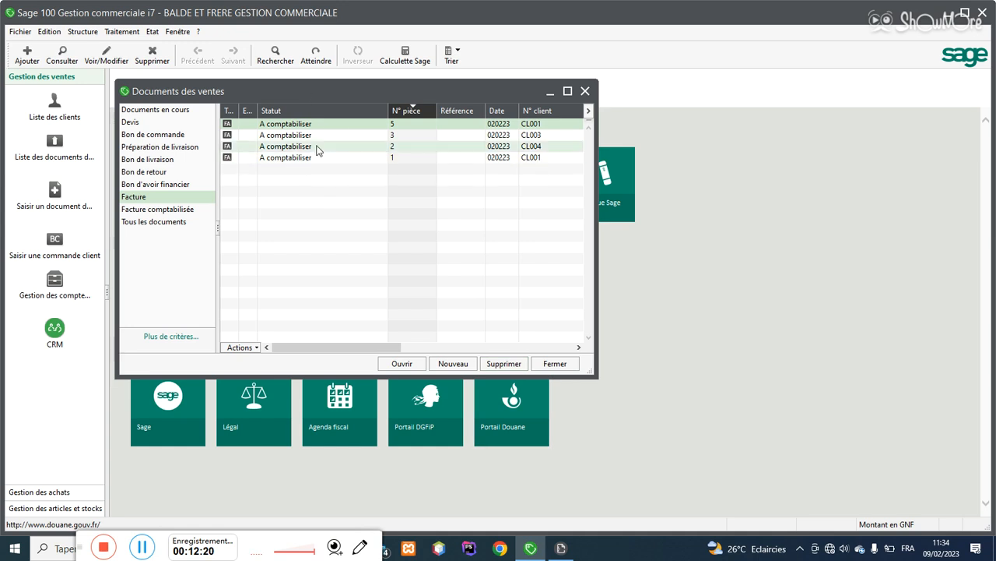
double_click(307, 158)
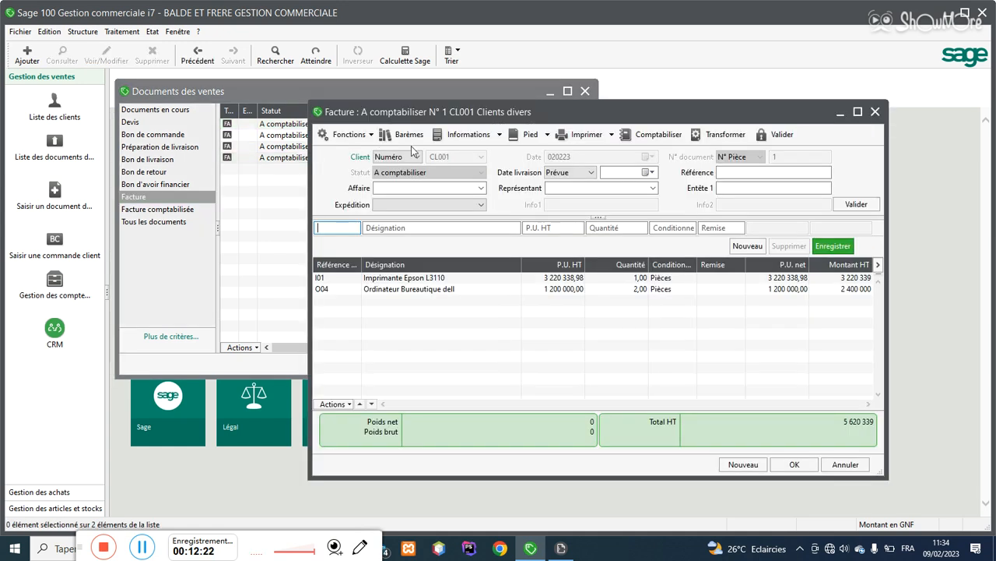
click(580, 134)
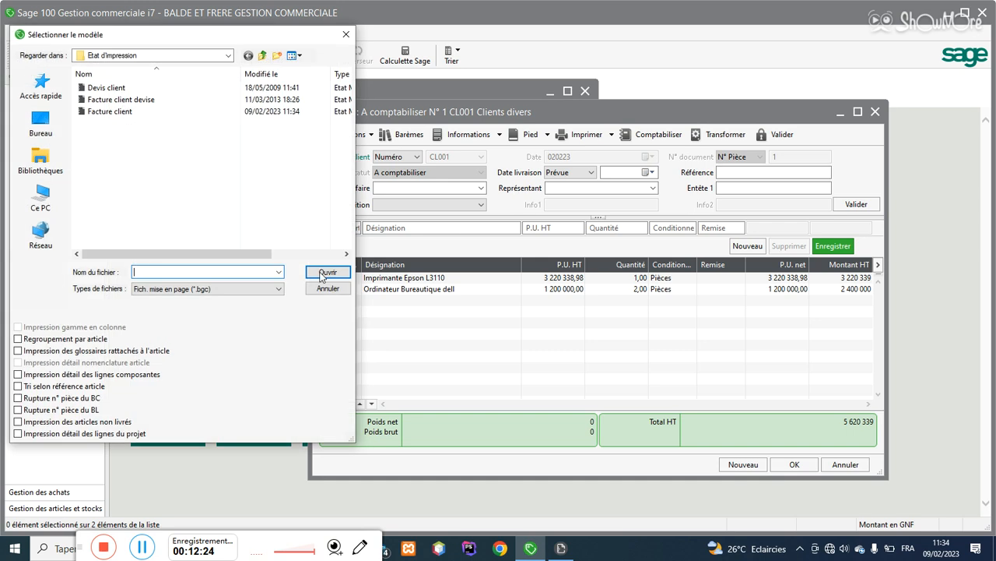
double_click(109, 111)
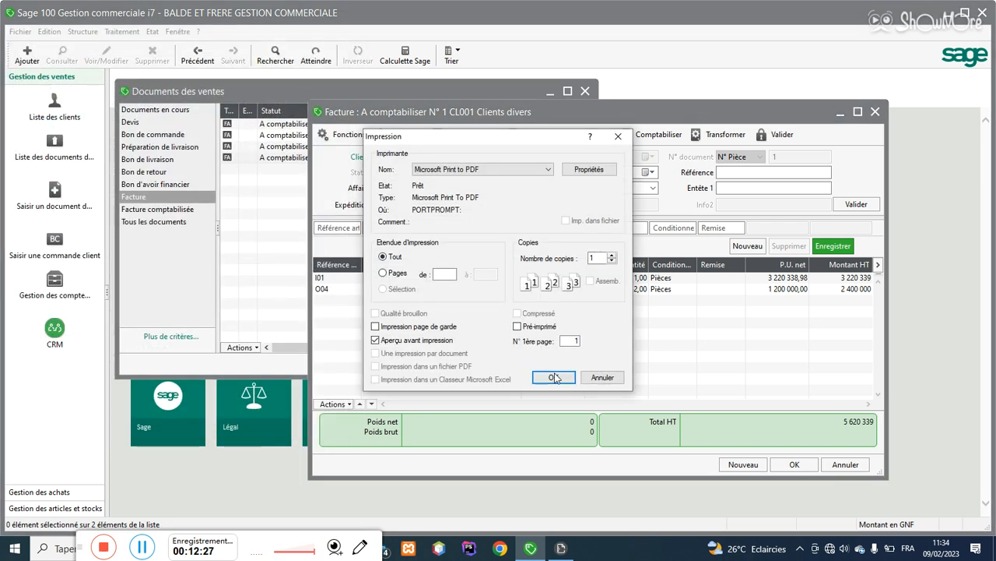
click(554, 377)
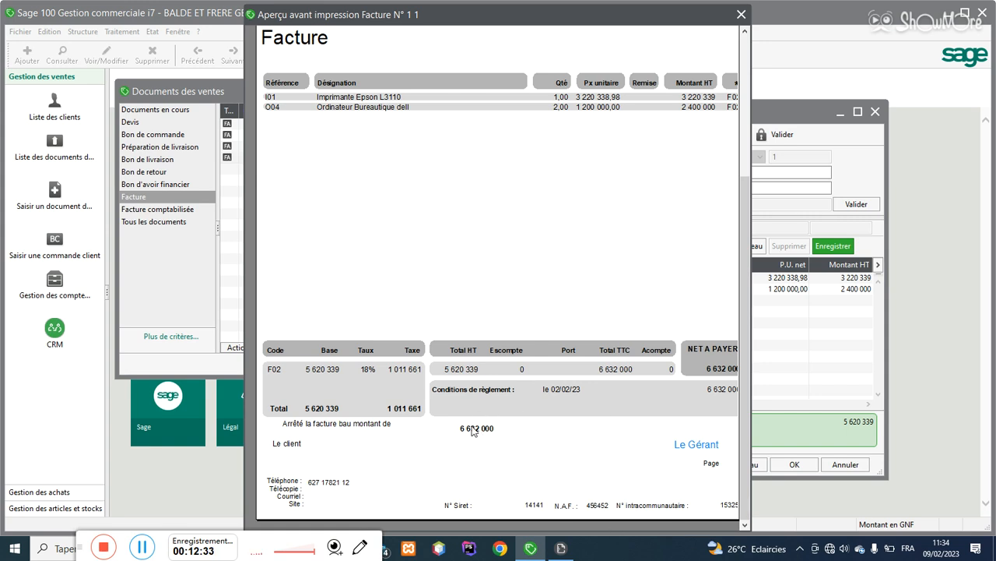
click(741, 15)
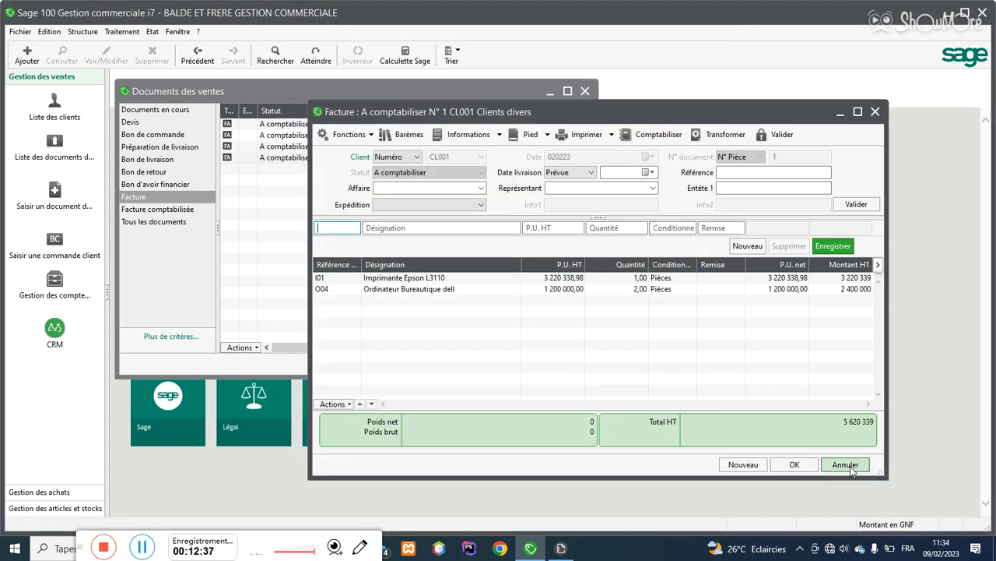
Step: Return to the Mise en page window and add and apply the "# ##0/LM" format to the Net à payer field beside "montant de"
click(561, 548)
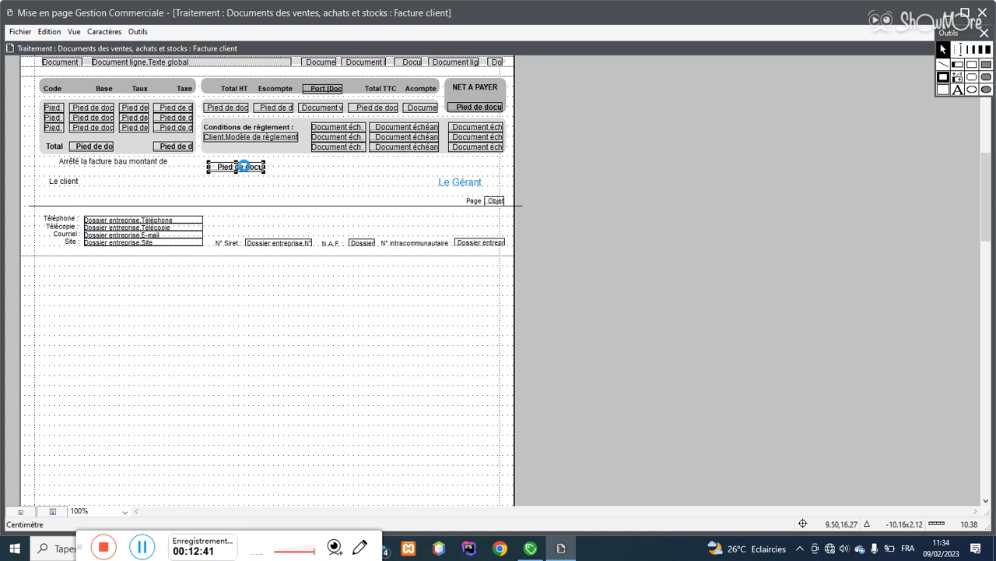
double_click(243, 167)
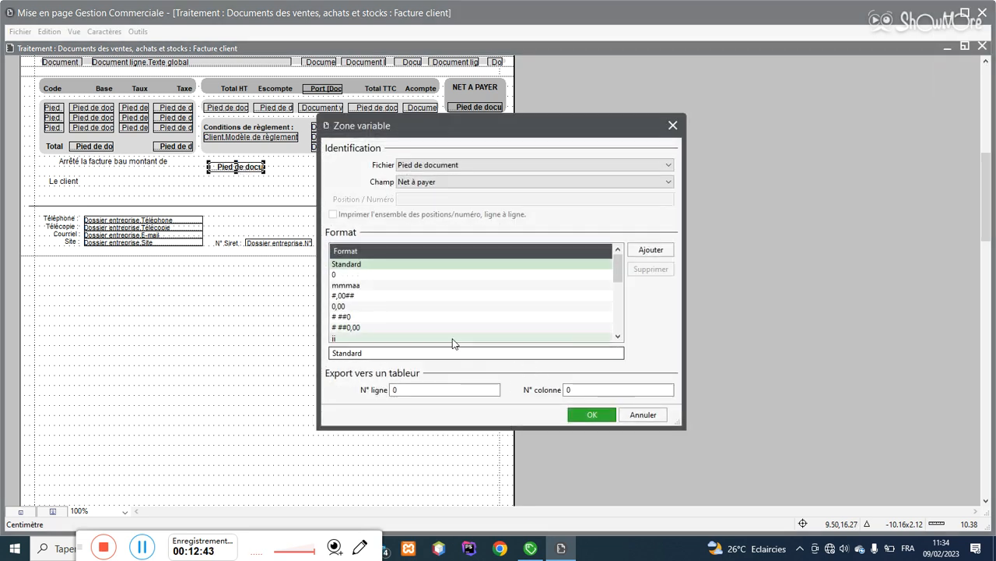
click(360, 318)
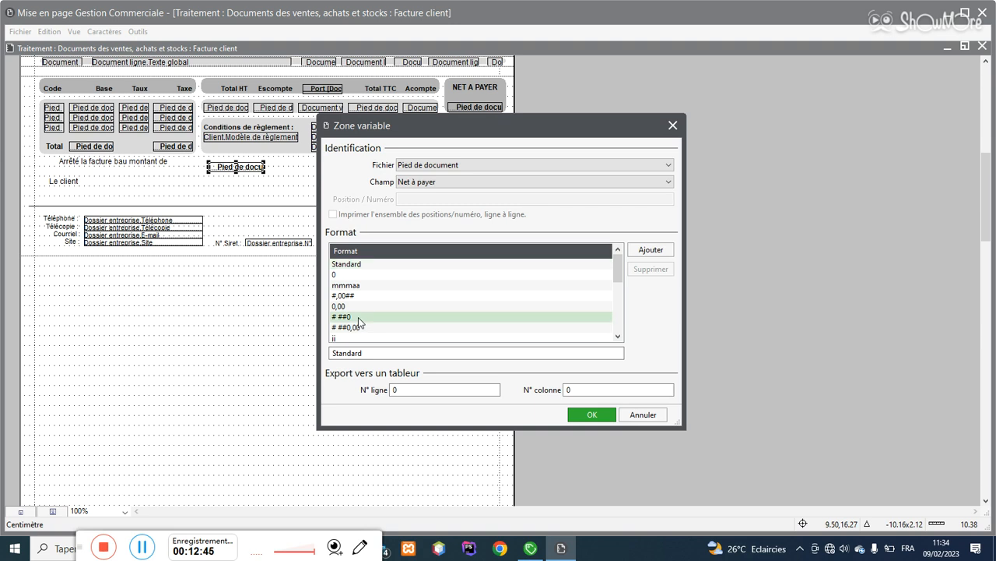
click(618, 337)
click(379, 352)
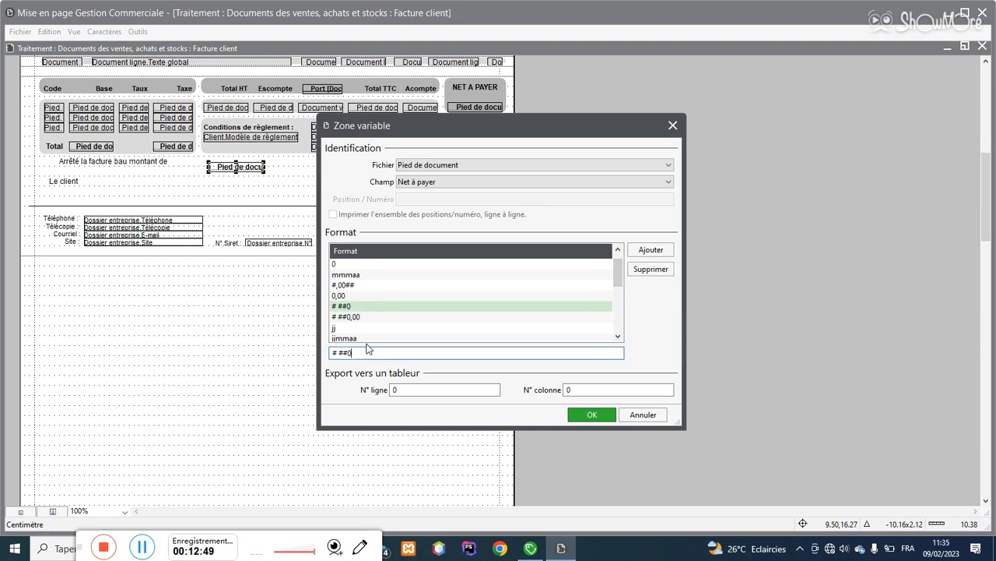
text(/LM)
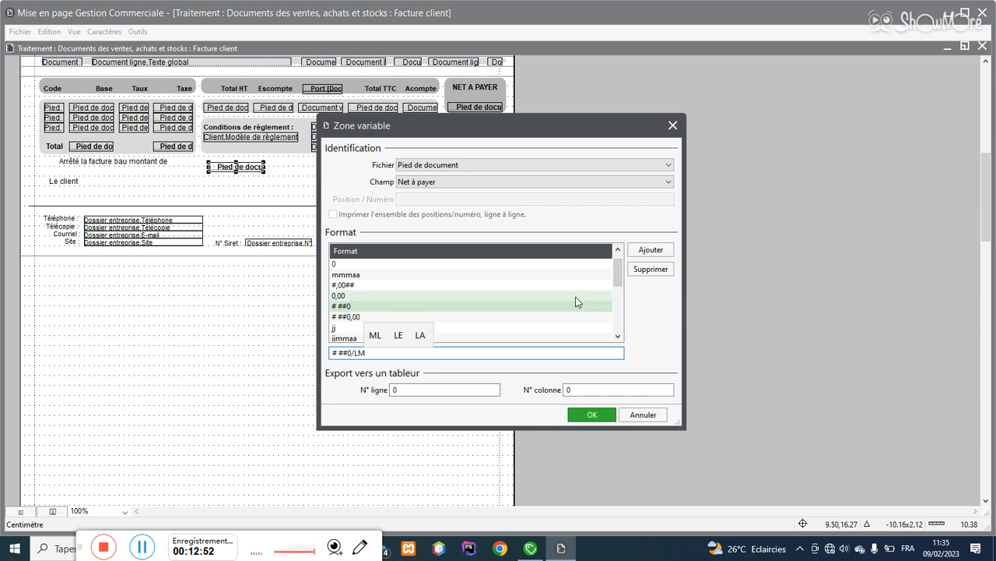
click(643, 258)
click(644, 258)
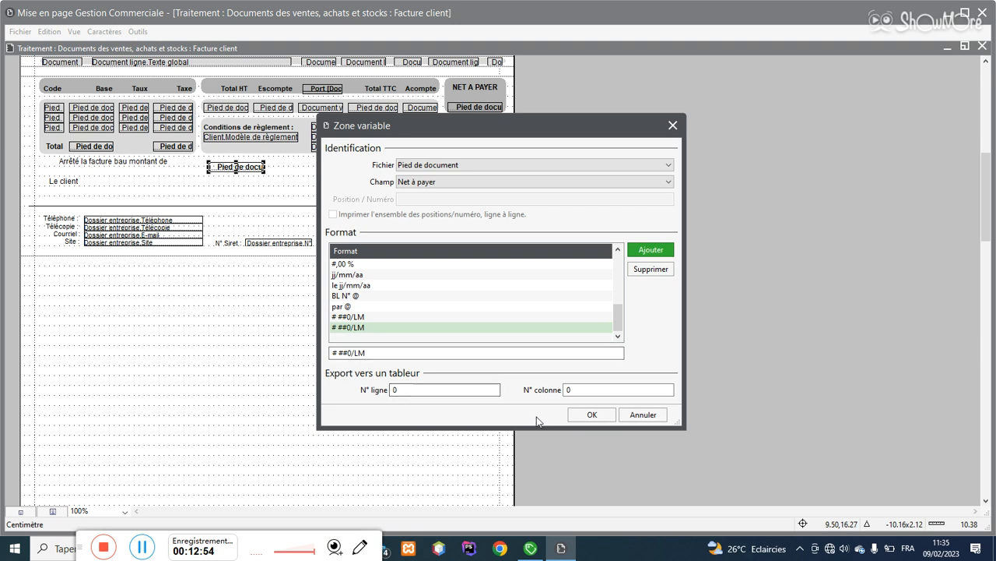
click(580, 416)
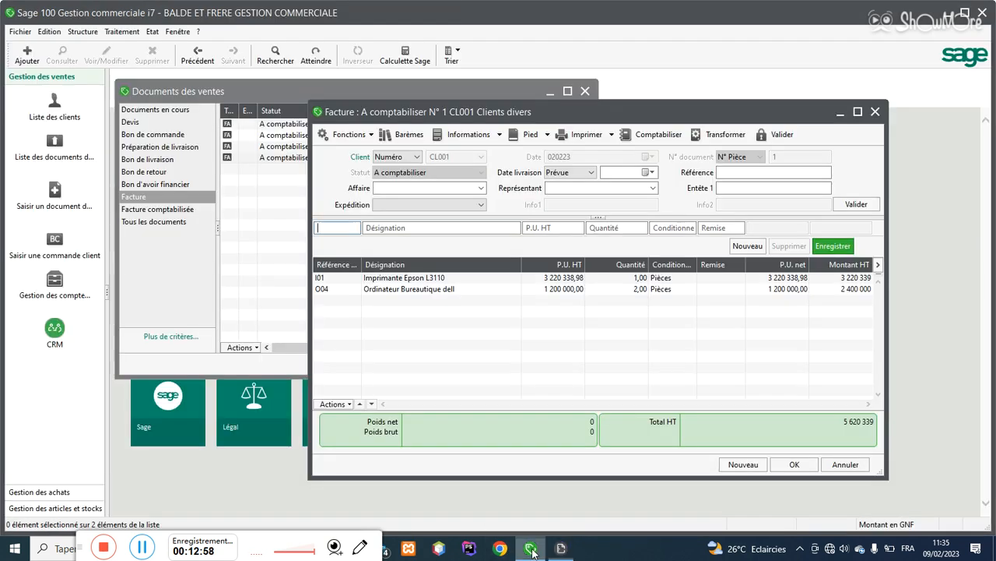
Step: Switch to Sage 100 Gestion commerciale, regenerate the invoice N° 1 preview with "Facture client", check the footer amount and close it
click(531, 549)
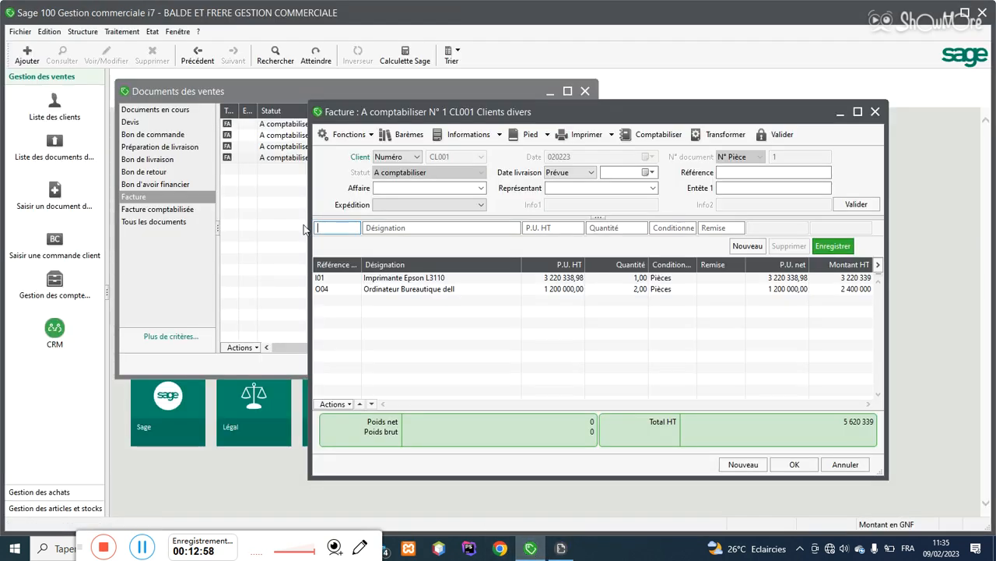
click(582, 134)
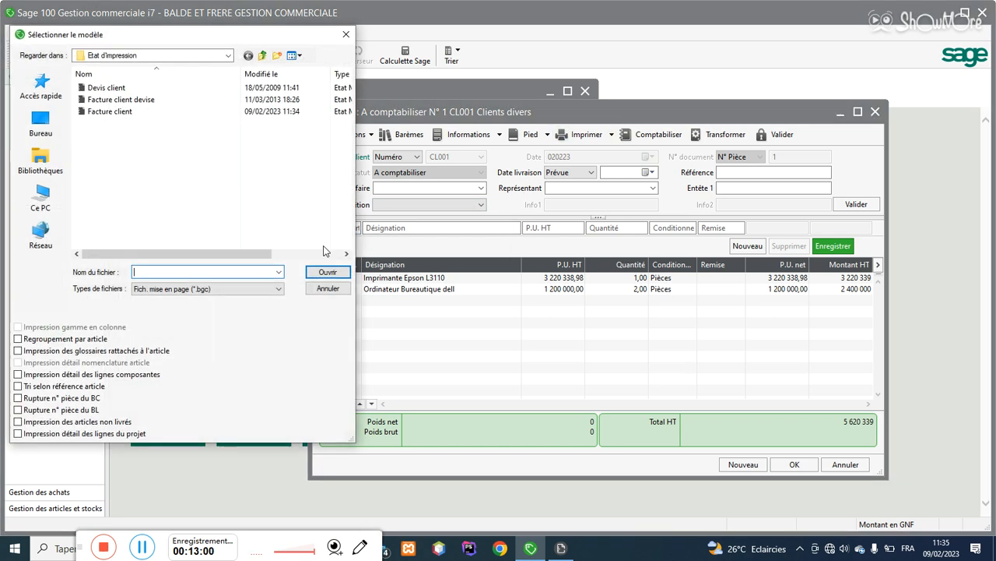
double_click(110, 111)
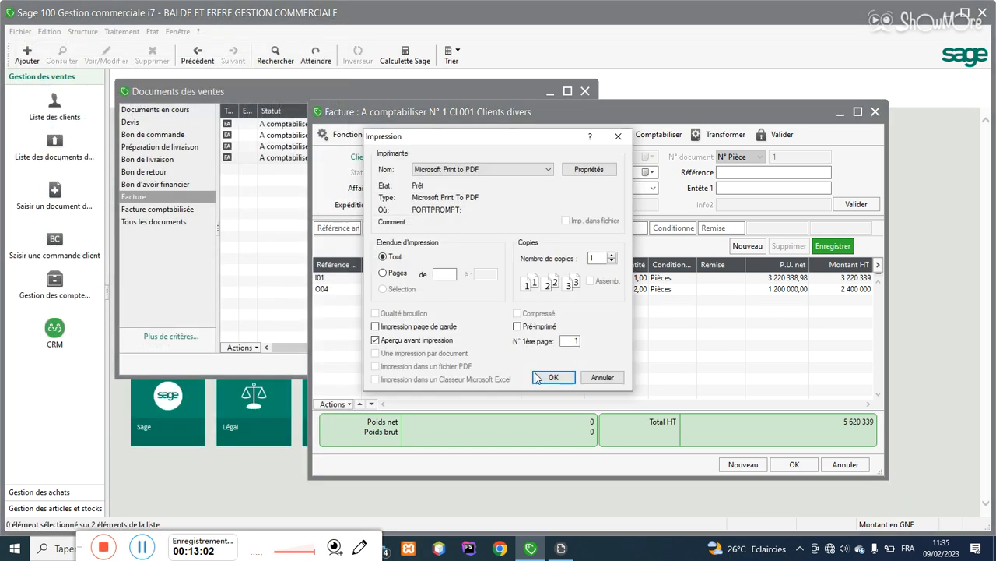
click(550, 377)
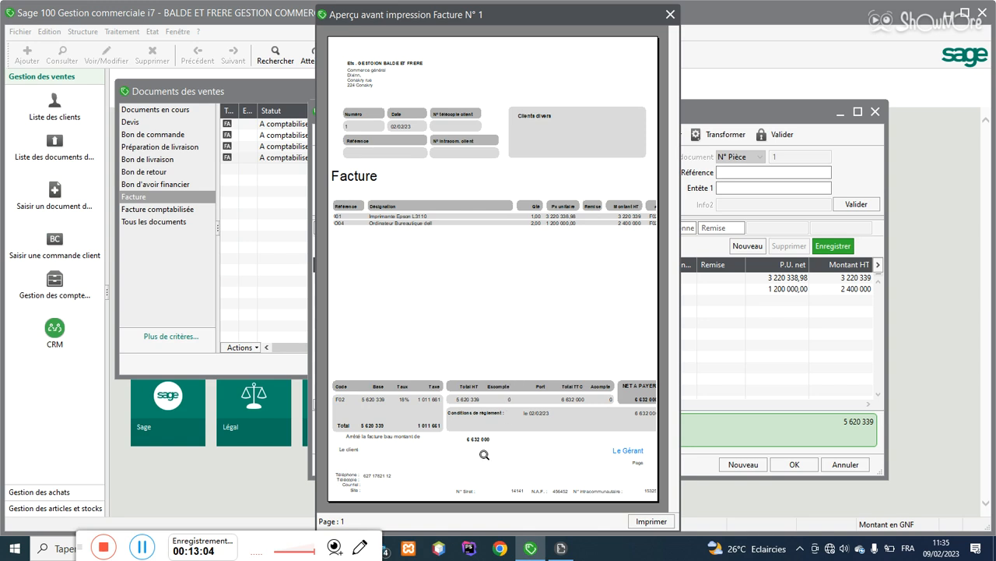
click(484, 455)
click(475, 443)
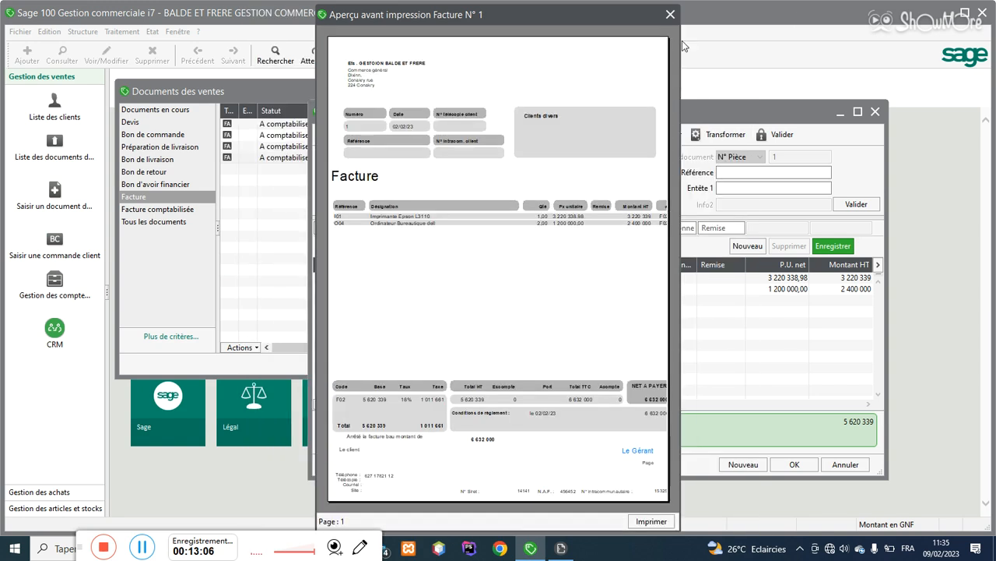
click(671, 15)
Step: Return to the Mise en page window and save the template with the newly formatted Net à payer field
click(559, 548)
click(20, 31)
click(60, 110)
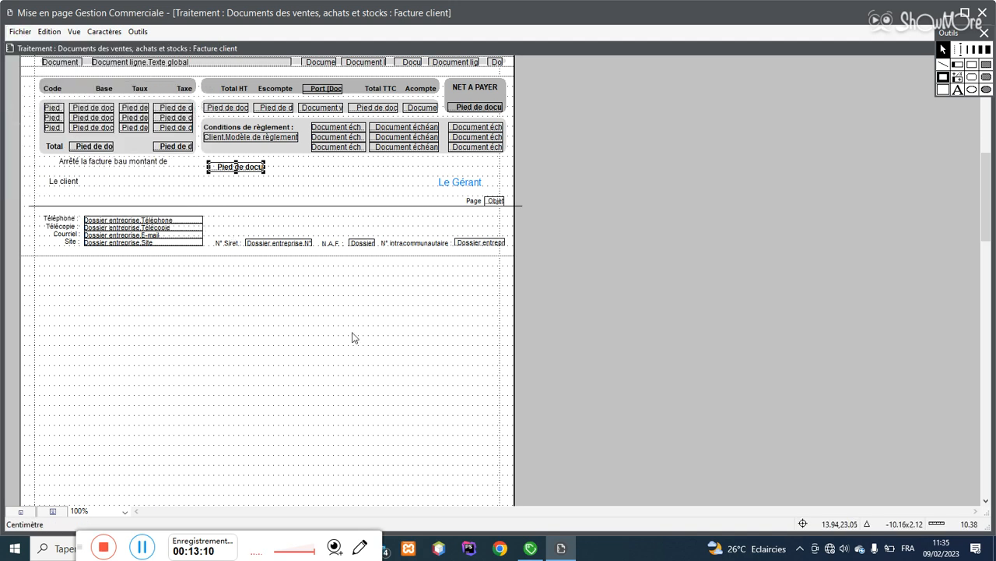
Step: Switch to Sage 100 Gestion commerciale, preview invoice N° 1 with the "Facture client" template and inspect the amount in words in the footer
click(531, 548)
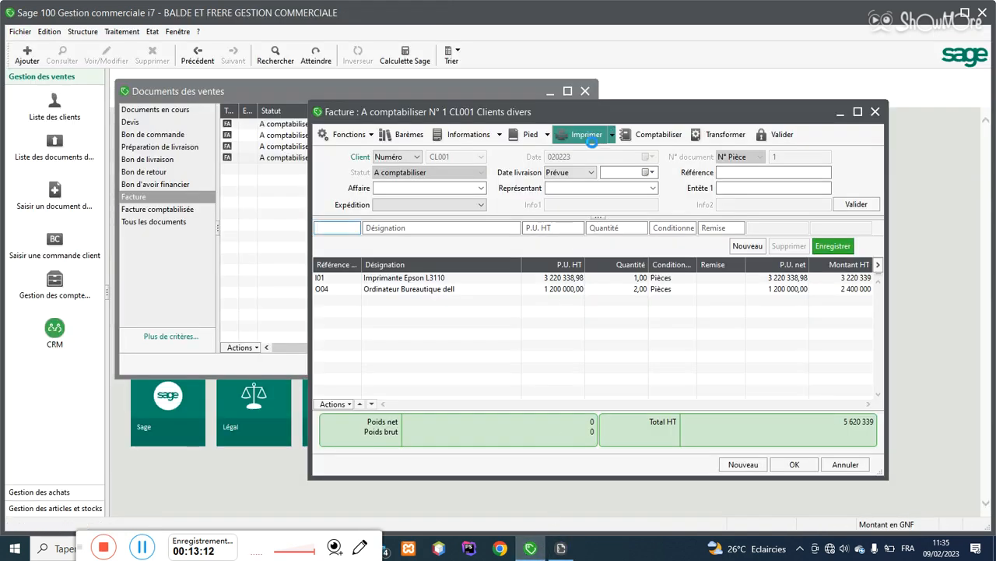
click(594, 146)
double_click(120, 116)
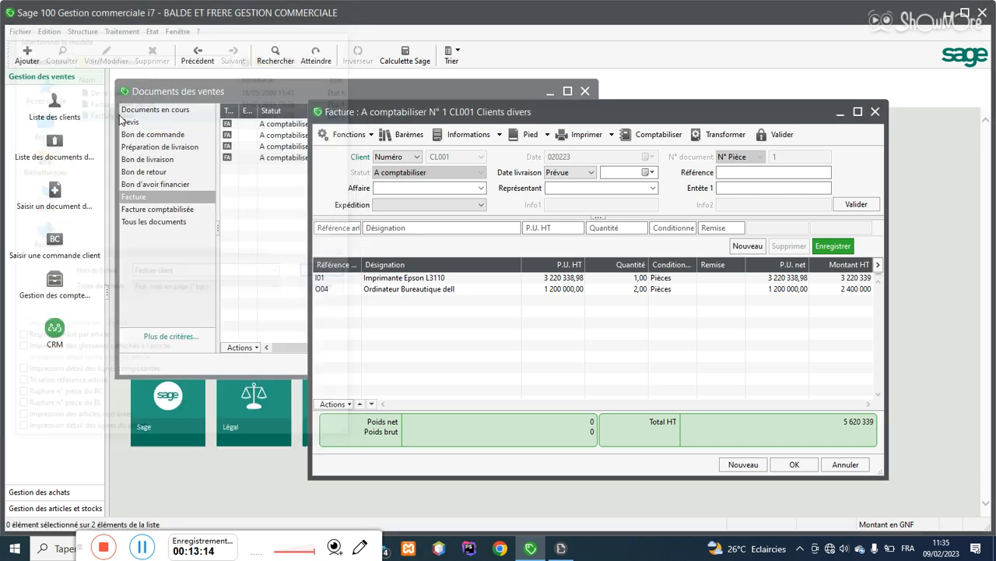
click(547, 378)
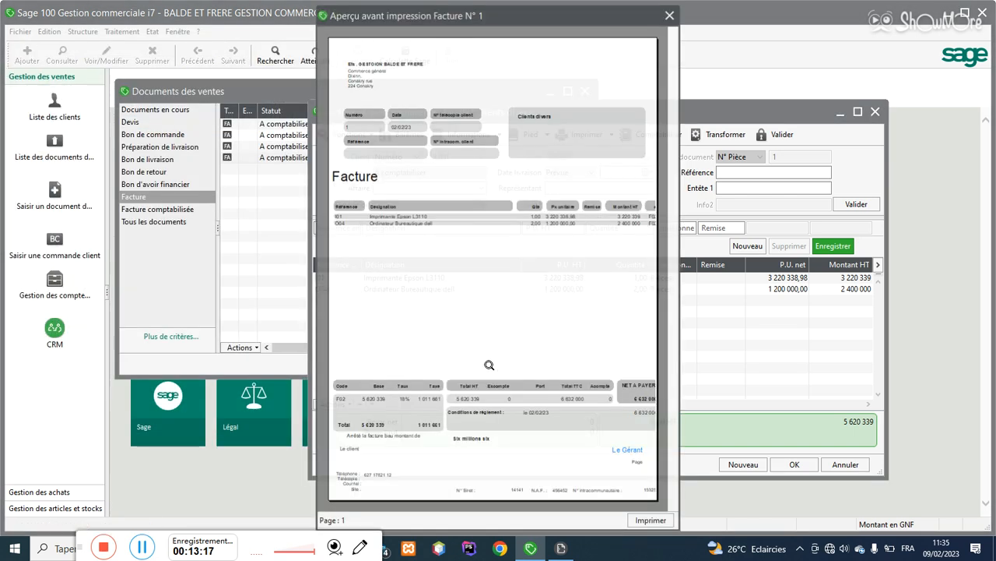
scroll(457, 455, down, 1)
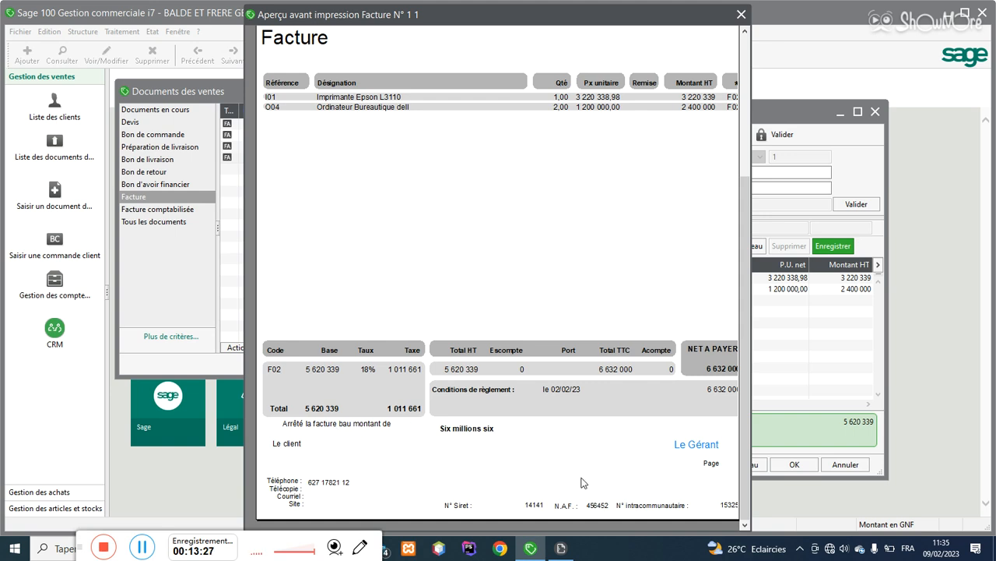
Step: Return to the Mise en page window and widen the Net à payer field from just after "montant de" to the page's right margin
click(576, 550)
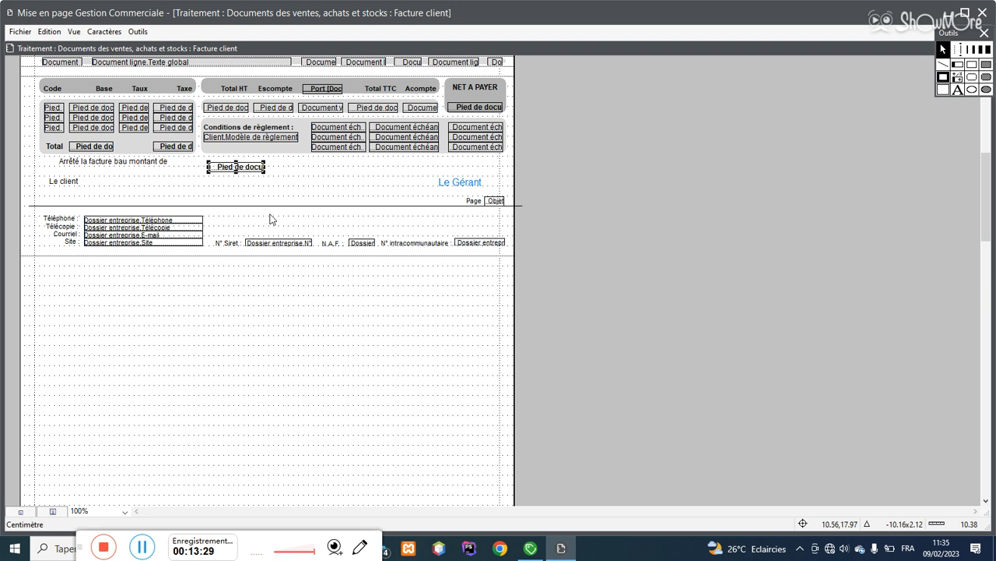
drag(263, 174, 497, 176)
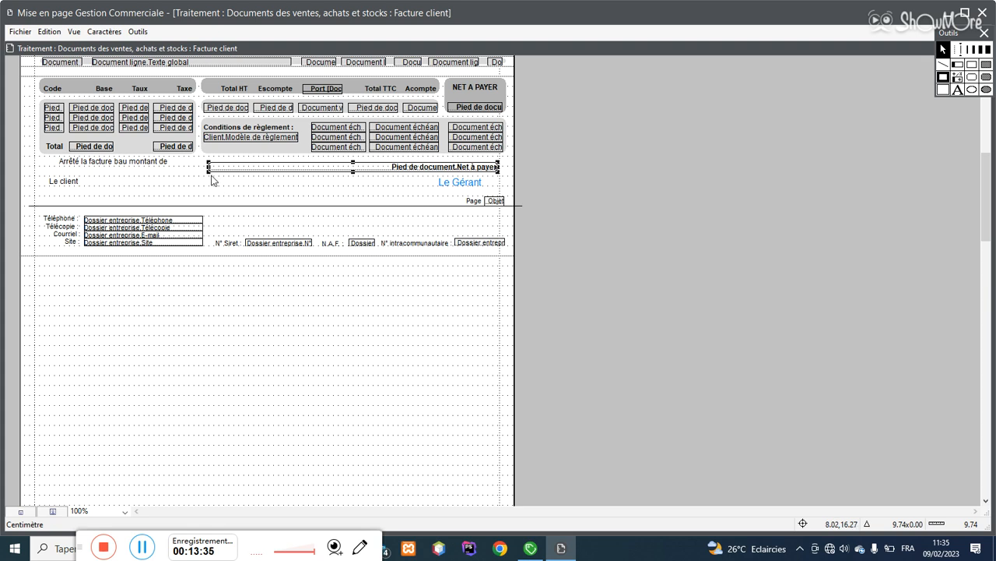
click(206, 175)
click(209, 169)
drag(208, 170, 177, 172)
Step: Switch to Sage 100 Gestion commerciale, close the old preview, preview invoice N° 1 again with "Facture client" and check the widened footer field
click(530, 548)
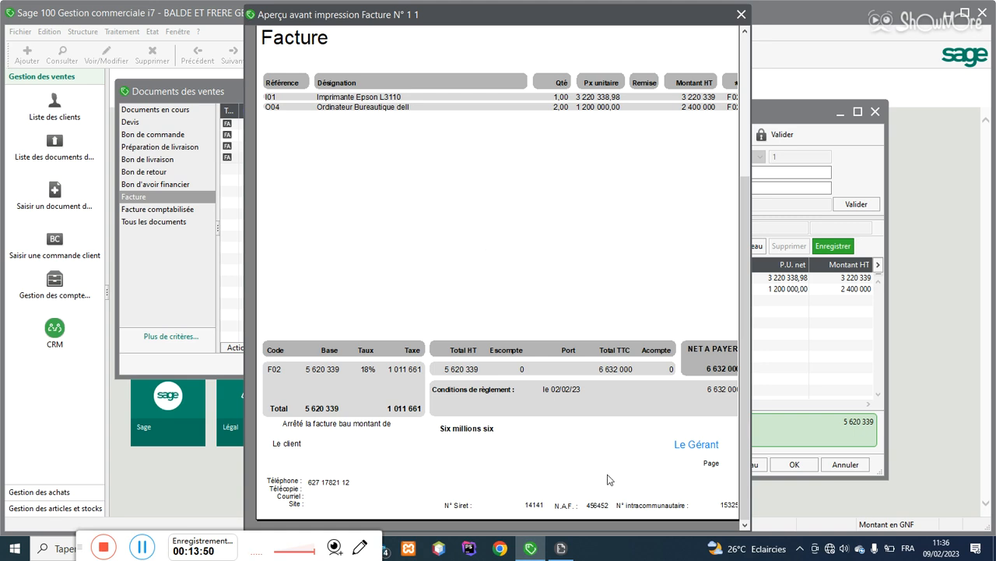
click(742, 14)
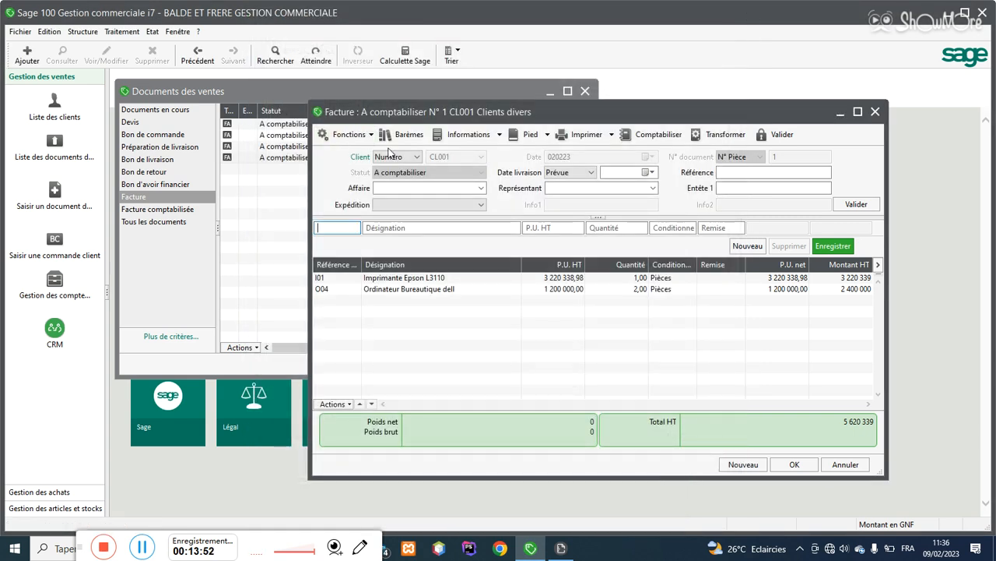
click(586, 134)
click(134, 117)
double_click(133, 117)
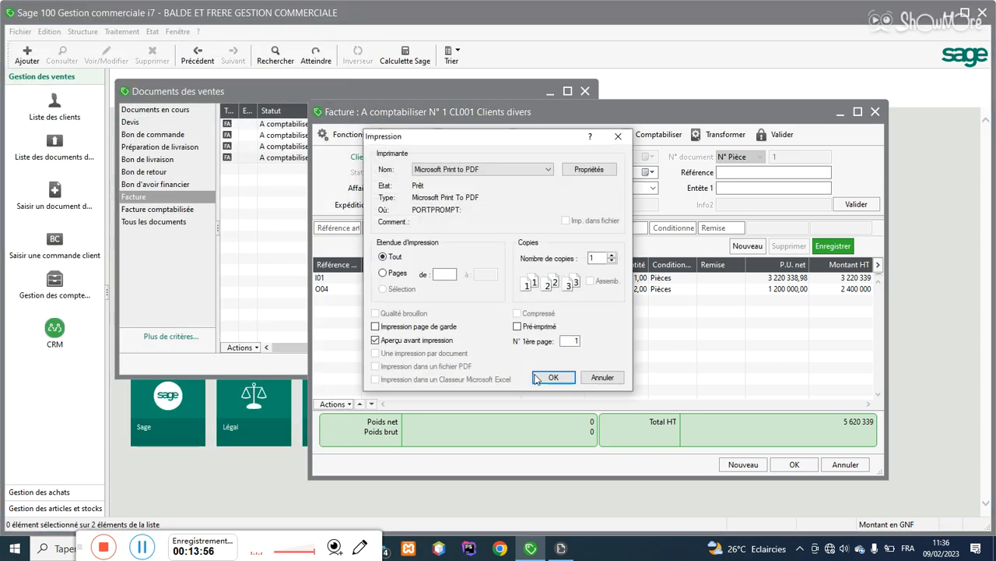
click(529, 372)
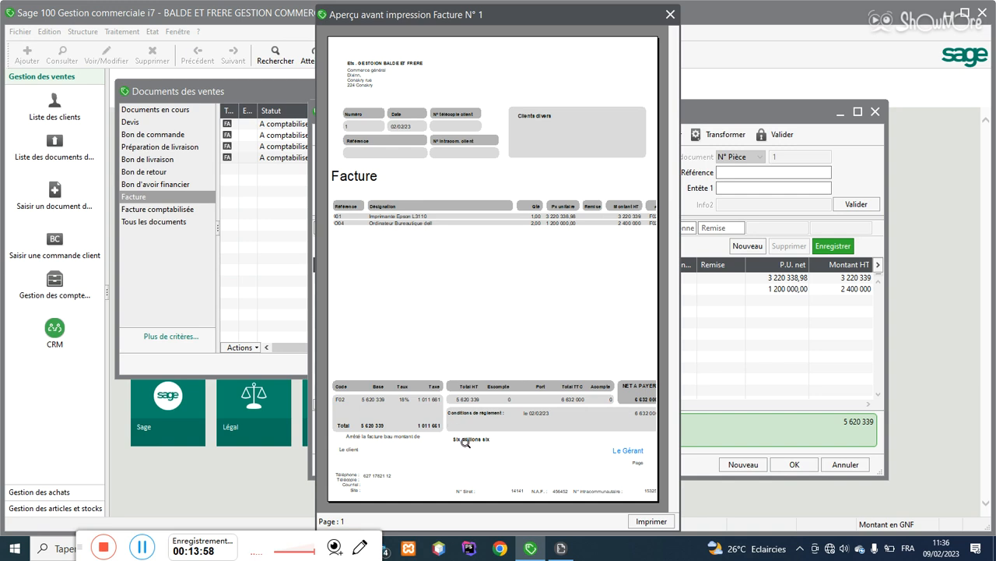
click(466, 443)
click(441, 461)
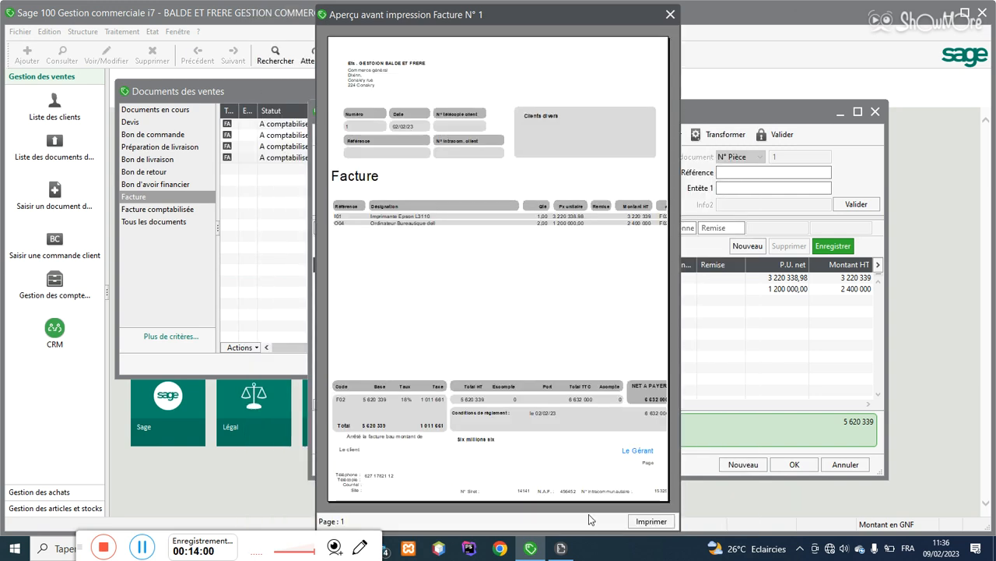
Step: Return to the Mise en page window and save the template with the widened Net à payer field
click(562, 549)
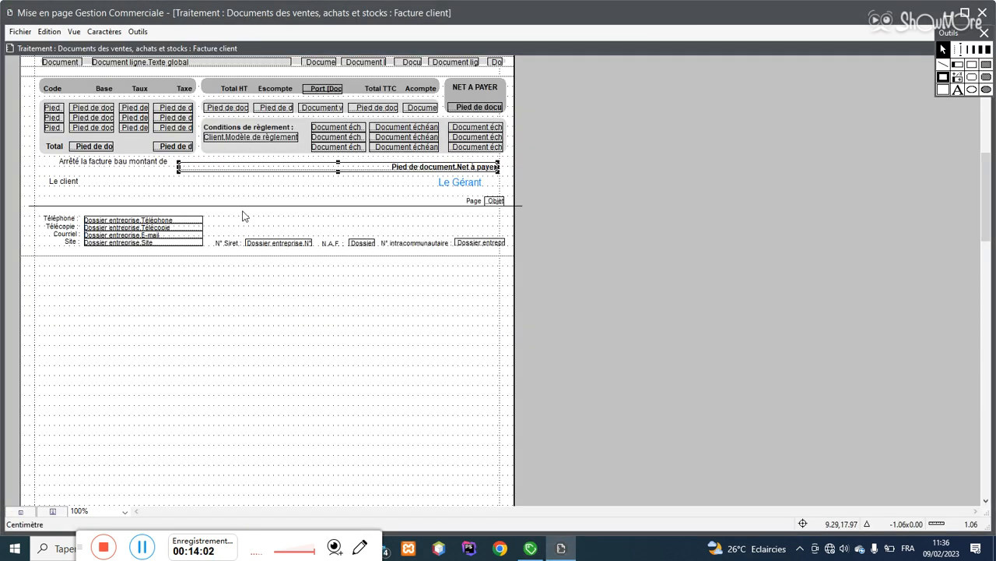
click(26, 34)
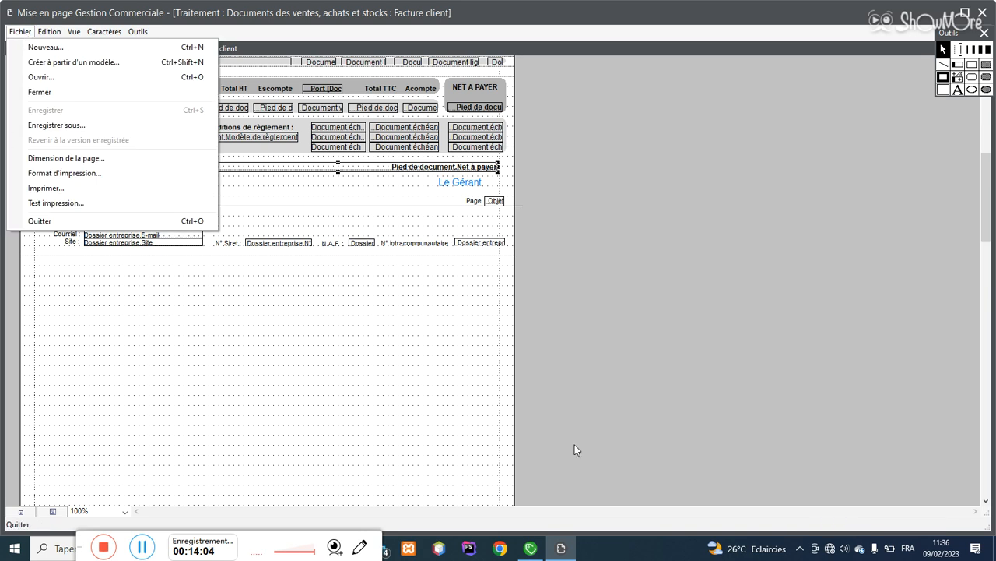
Step: Switch to Sage 100 Gestion commerciale, replace the open preview of invoice N° 1 with a fresh "Facture client" one and examine the amount in words
click(538, 550)
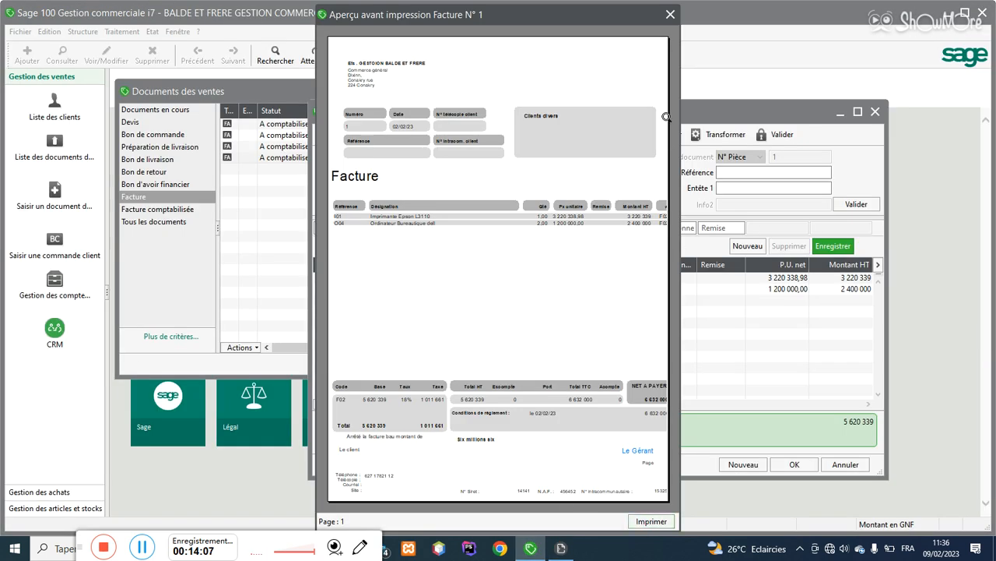
click(672, 17)
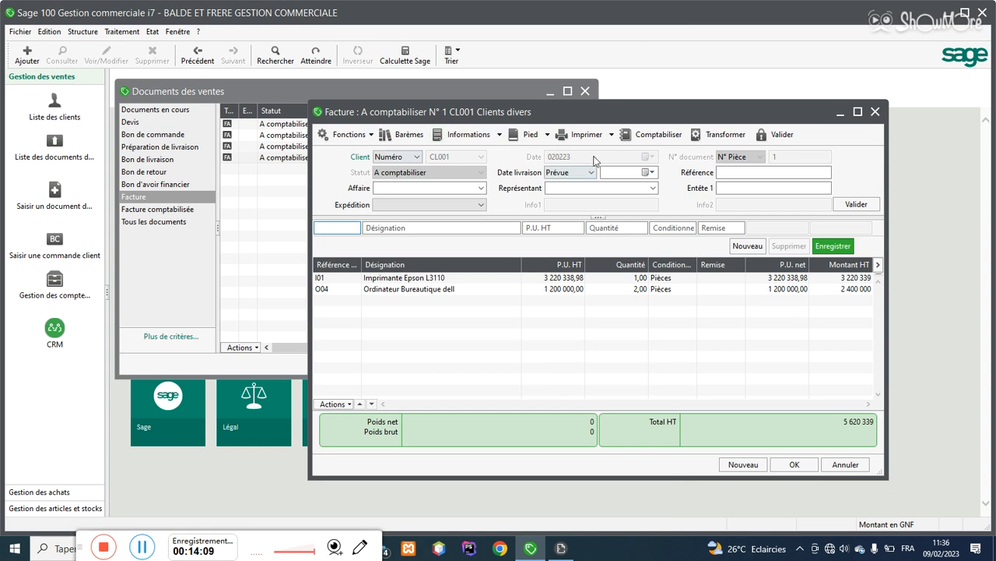
click(572, 134)
double_click(156, 115)
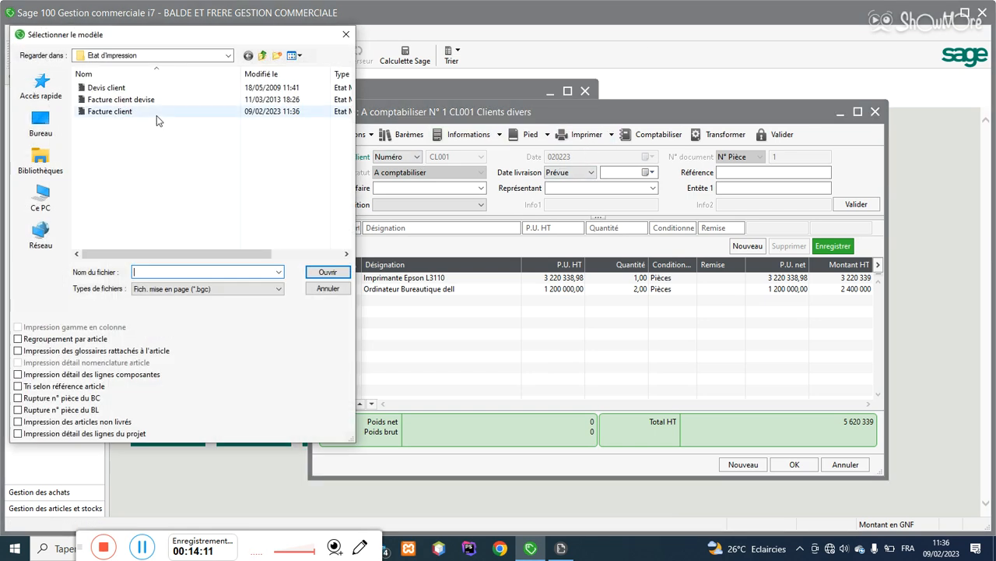
click(551, 377)
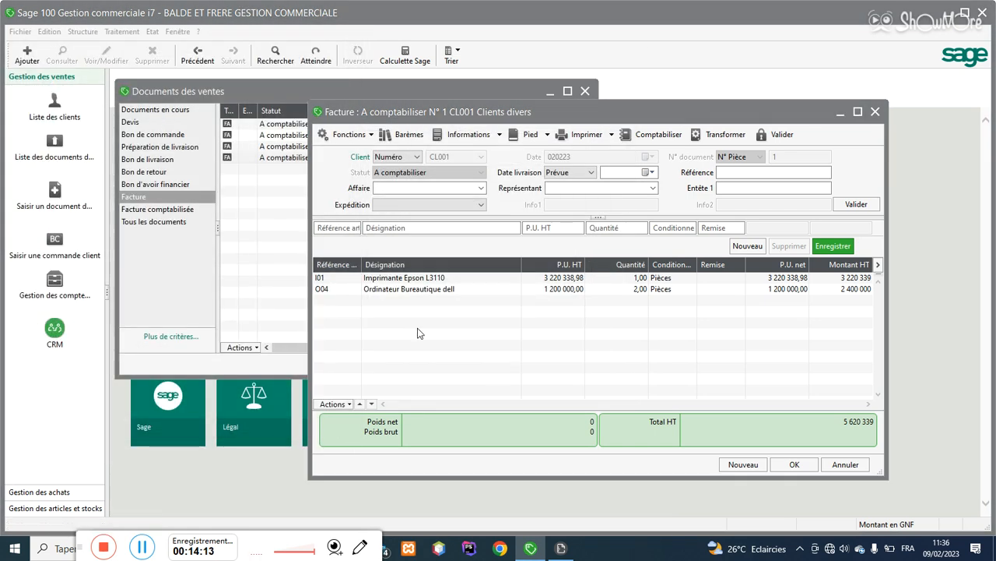
click(511, 446)
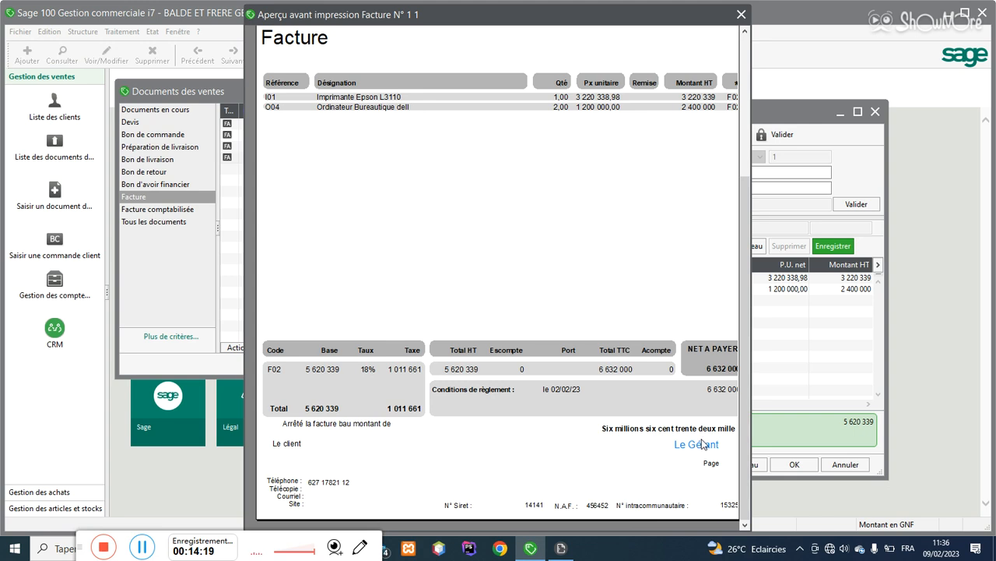
click(619, 433)
click(589, 439)
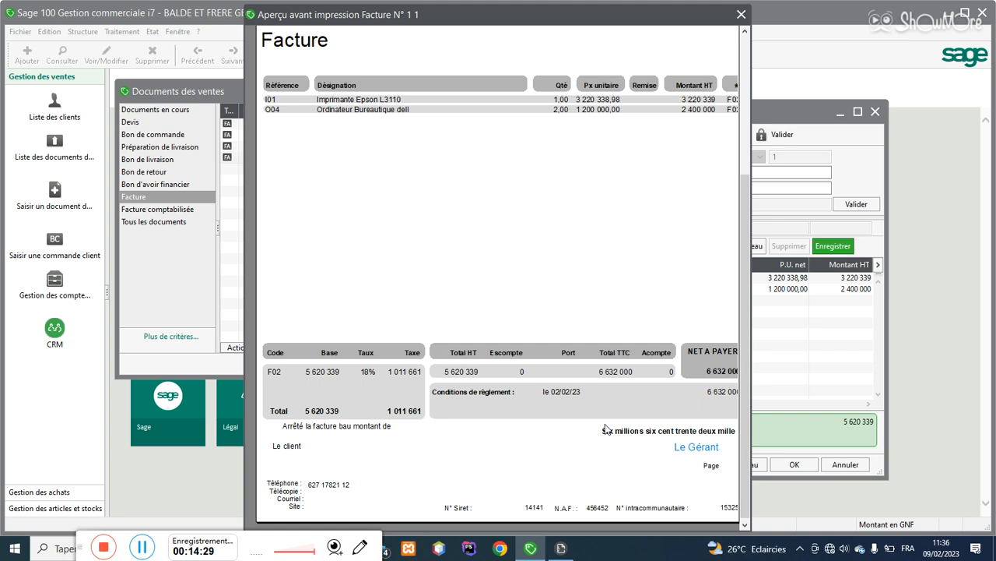
Step: Return to the Mise en page window and left-align the Net à payer field beside "montant de" (Cadré à gauche)
click(560, 548)
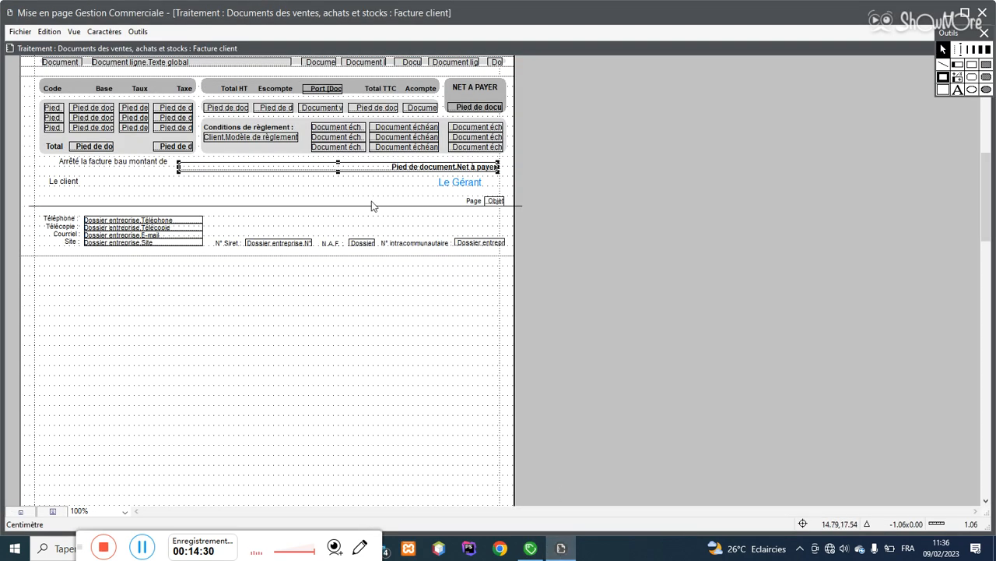
click(104, 31)
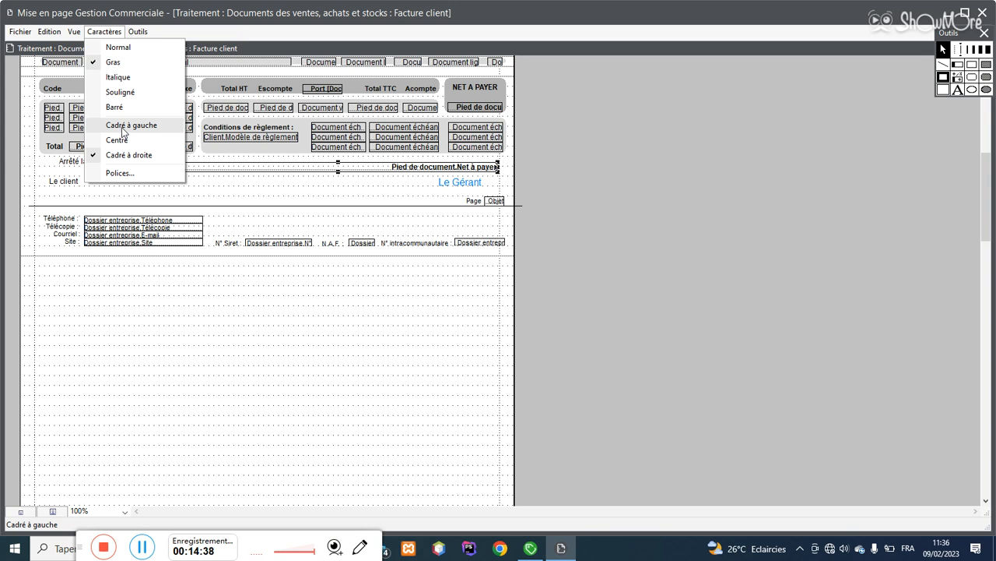
click(123, 126)
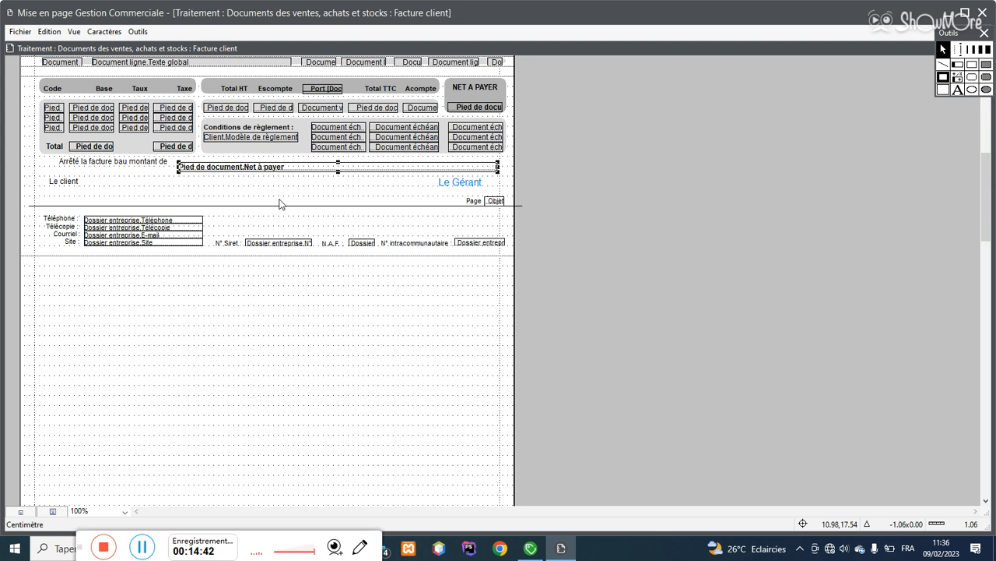
Step: Switch to Sage 100 Gestion commerciale, regenerate the invoice N° 1 preview with "Facture client", check the left-aligned amount and the page header, and close it
click(530, 548)
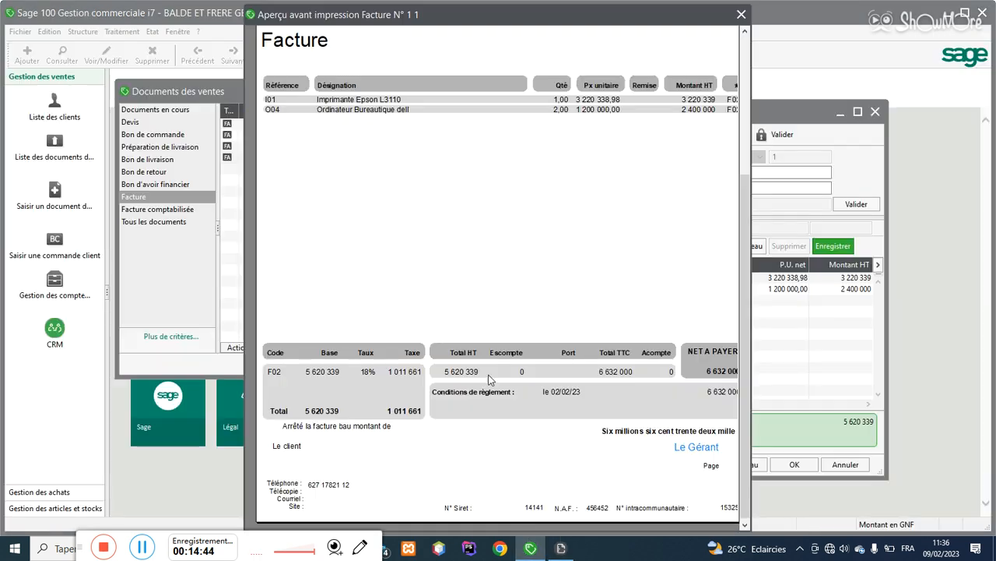
click(743, 17)
click(580, 134)
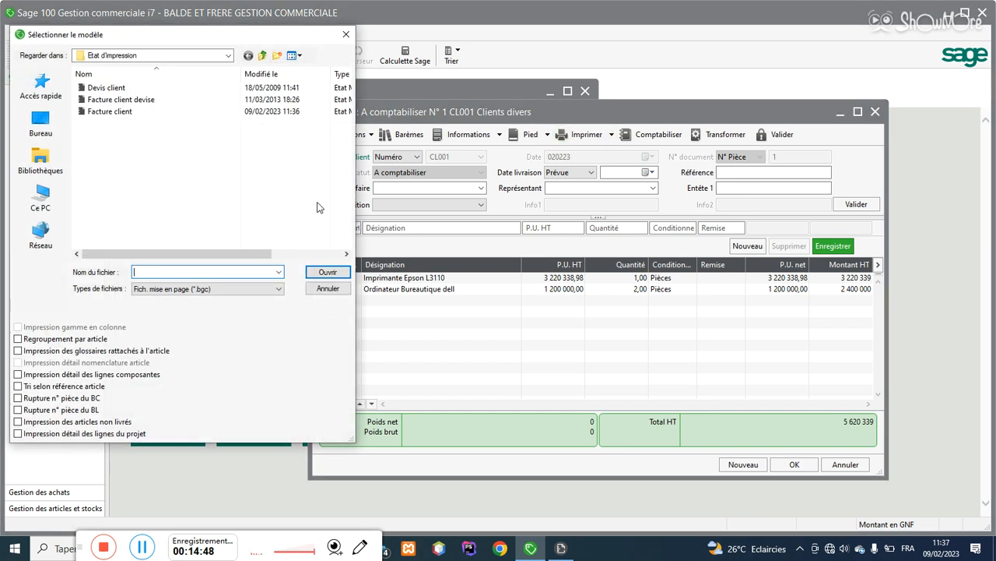
double_click(153, 117)
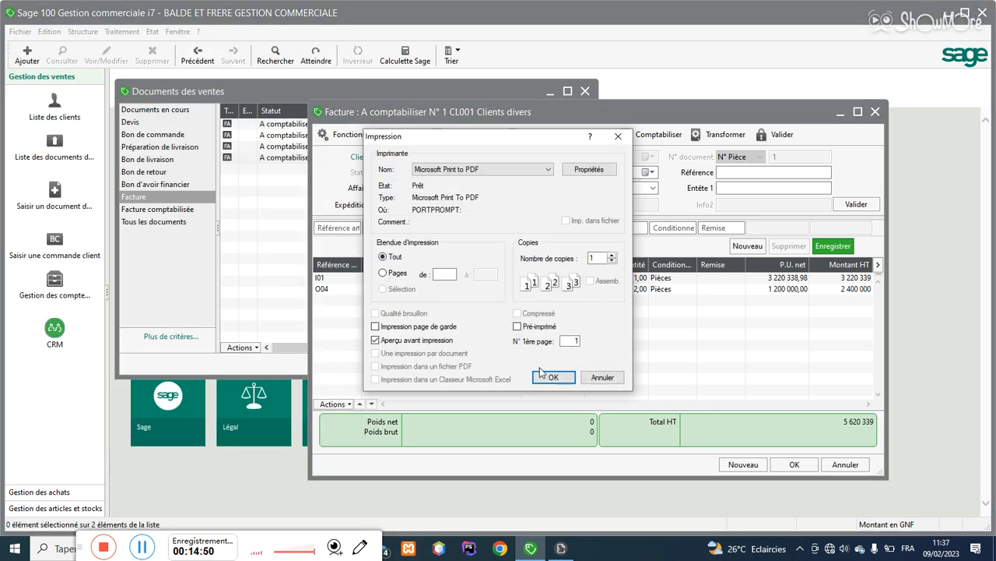
click(548, 377)
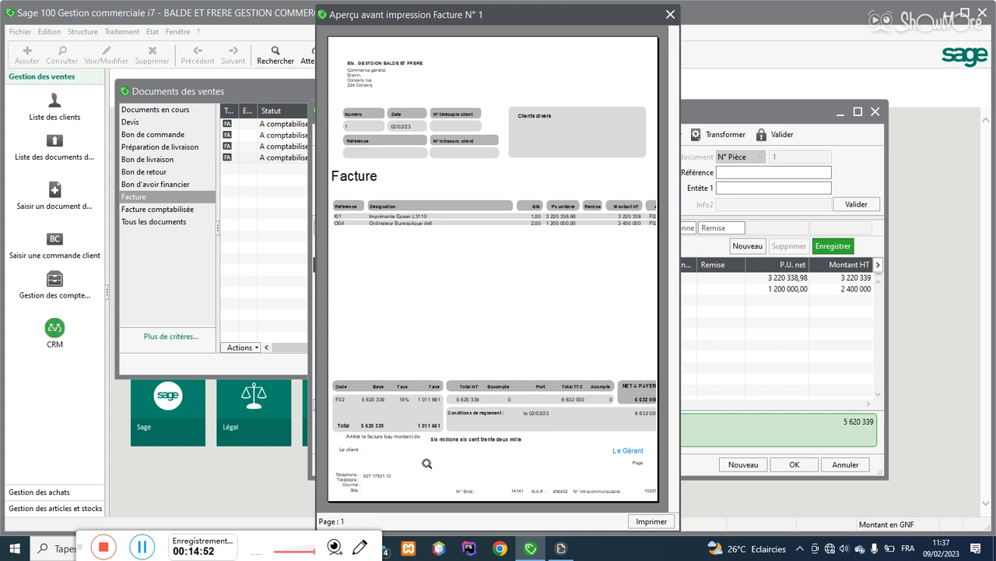
click(427, 464)
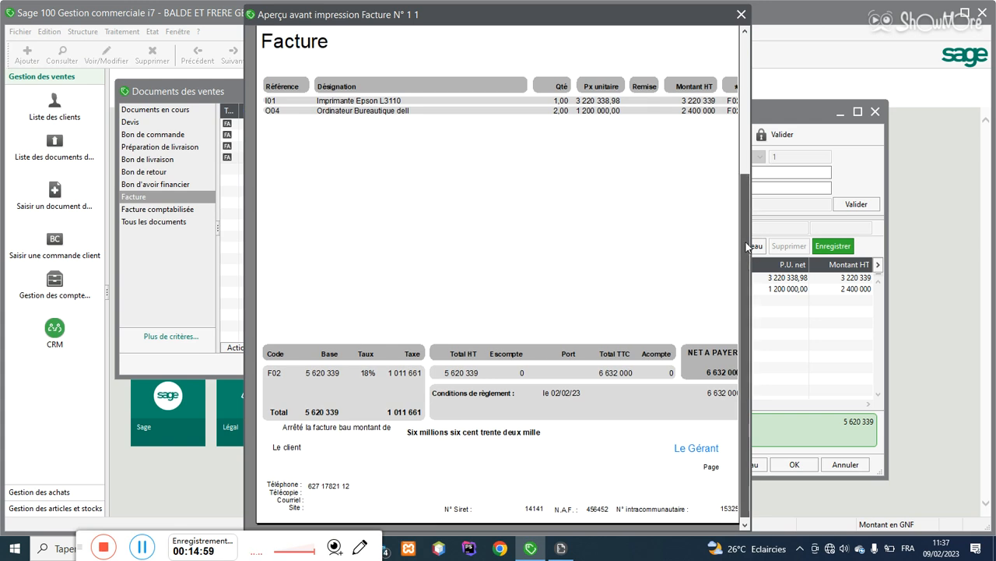
scroll(739, 240, up, 3)
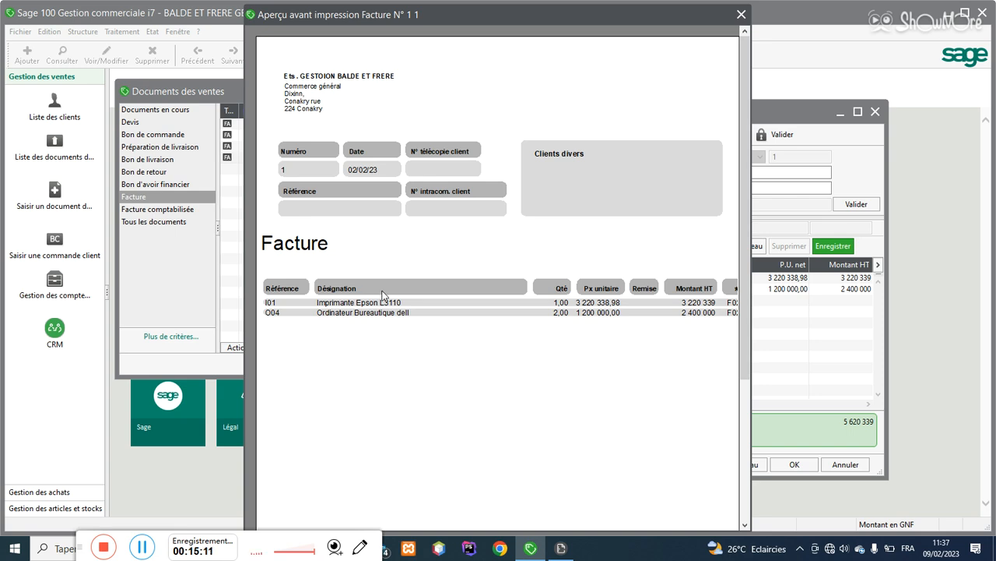
click(742, 14)
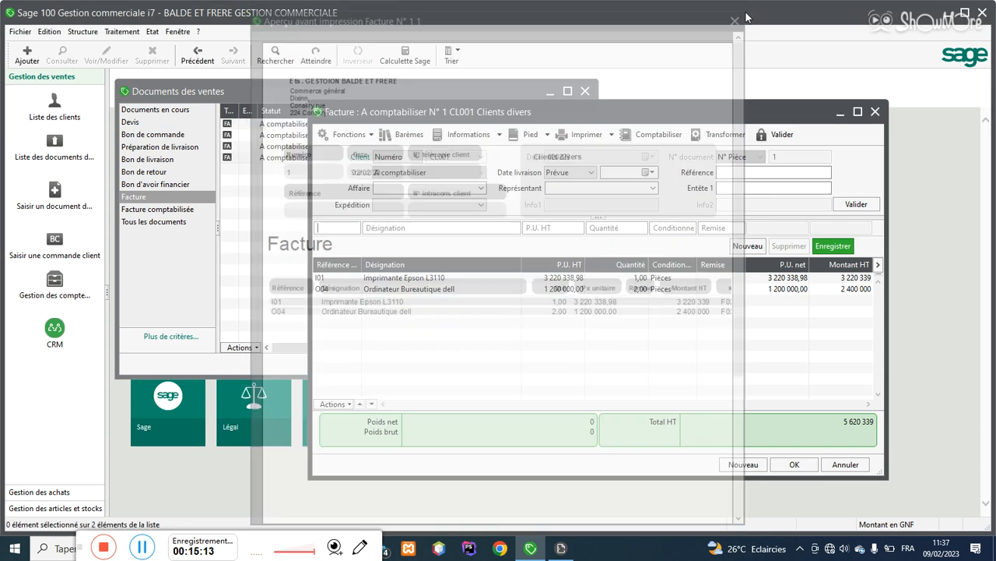
Step: Switch to File Explorer, open the SALMATEL folder in Images and select the "logo tr" image
click(560, 548)
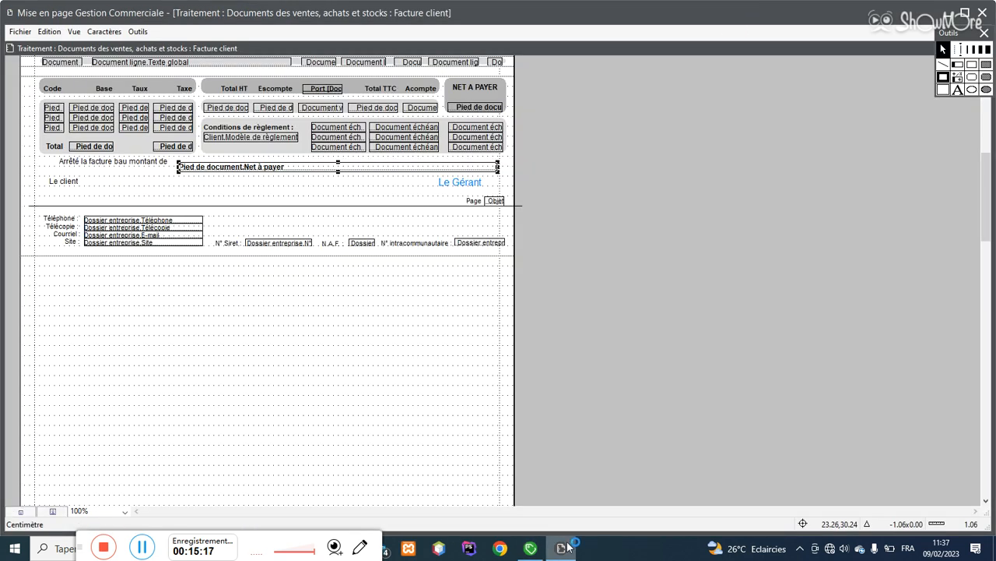
click(569, 546)
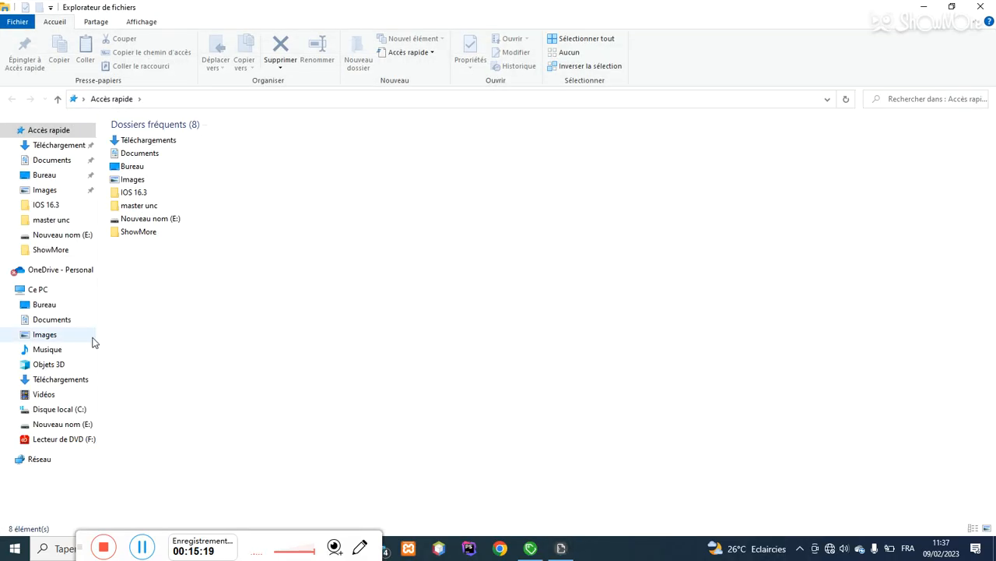
click(51, 335)
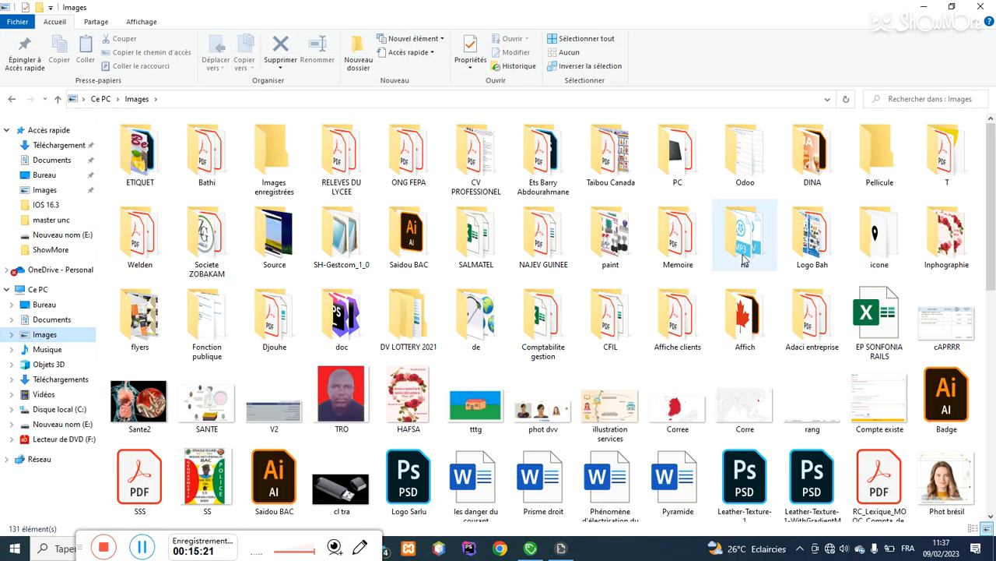
click(426, 249)
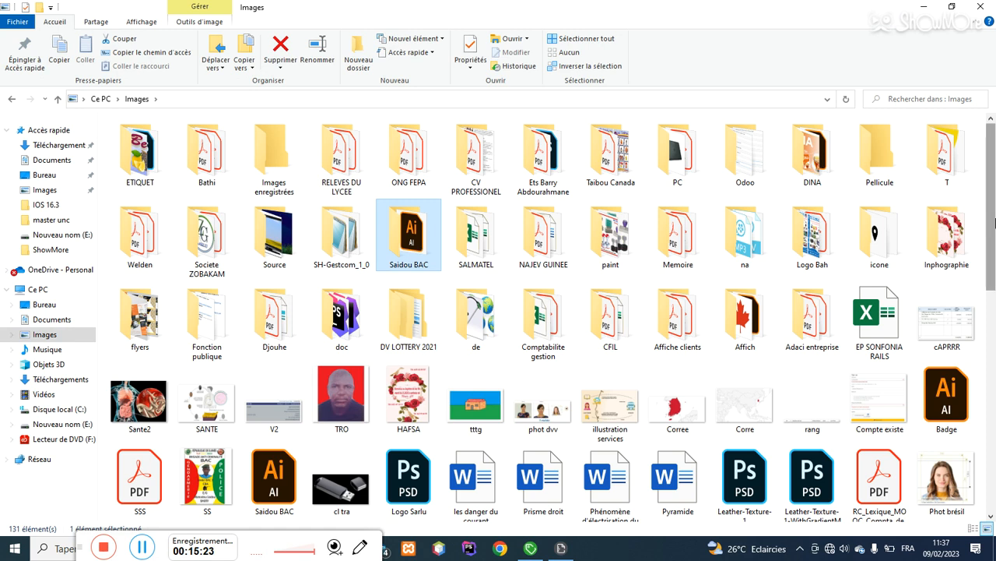
scroll(857, 206, down, 2)
scroll(856, 206, up, 2)
double_click(475, 234)
click(492, 420)
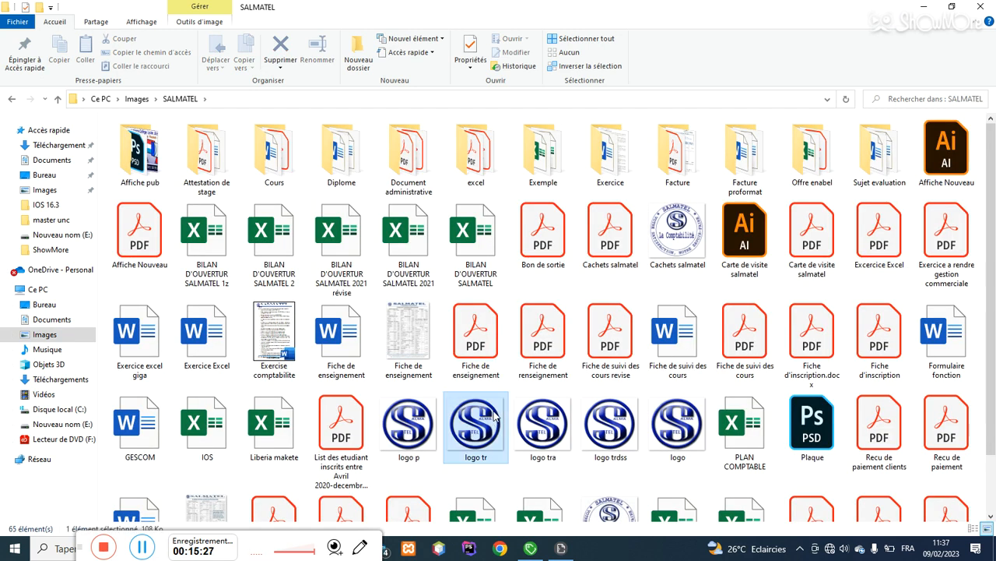
Step: Return to the Mise en page window, deselect the Net à payer field and check whether the editing commands allow pasting
click(560, 548)
drag(988, 226, 995, 79)
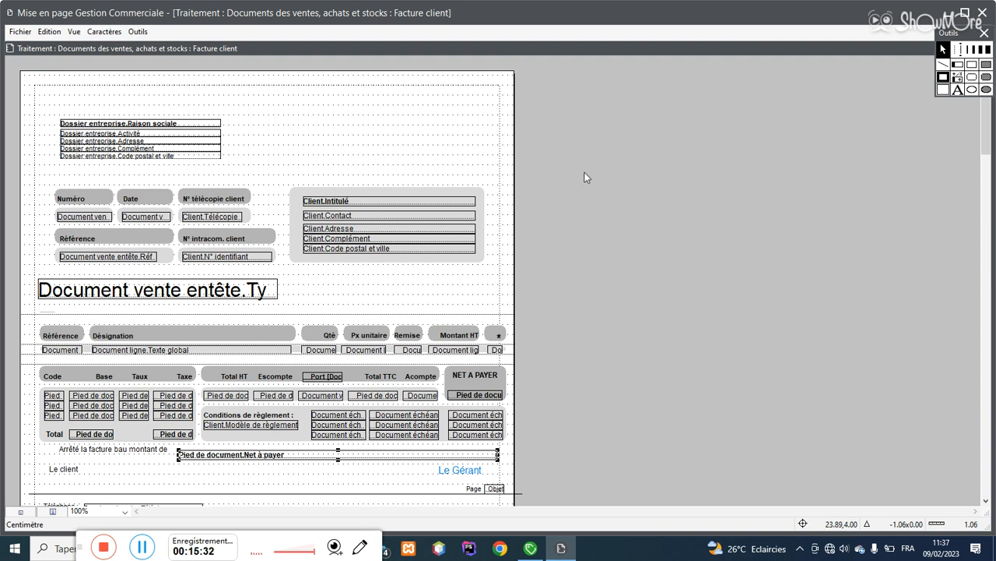
click(309, 134)
click(74, 31)
click(81, 33)
click(88, 32)
mouse_move(49, 32)
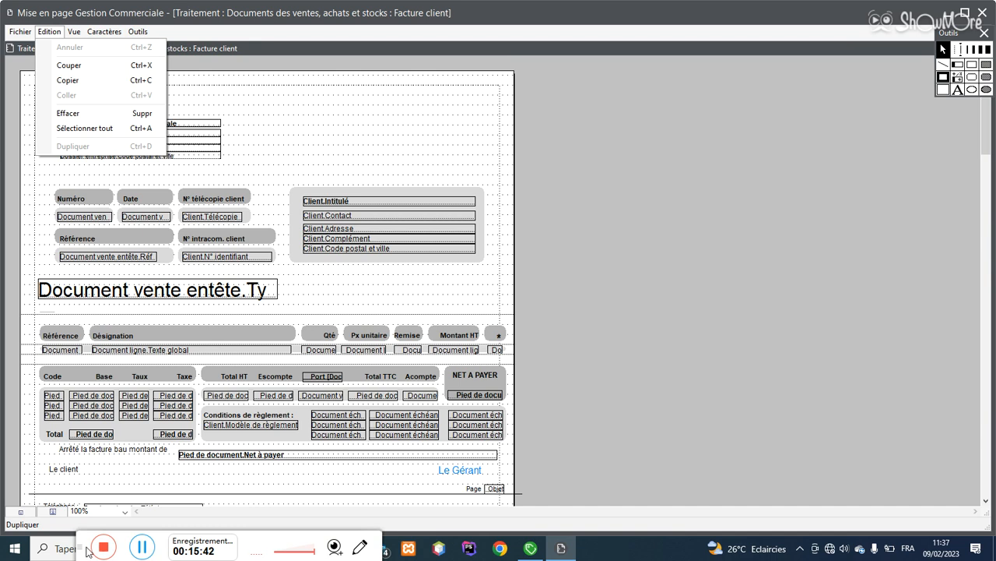
Step: Switch to File Explorer, open "logo tra" from the SALMATEL folder in Images with Paint and copy the whole image
key(super+e)
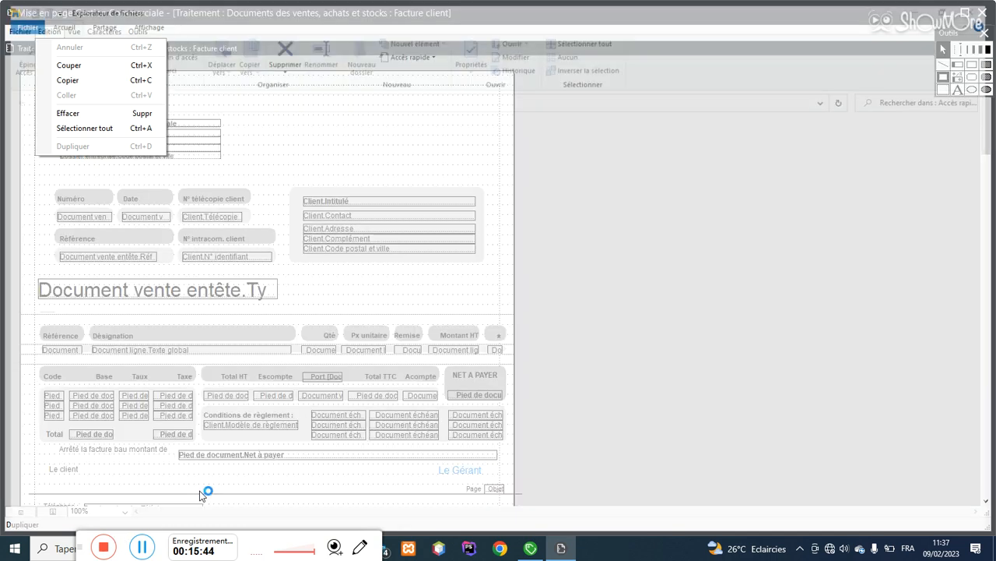
click(39, 340)
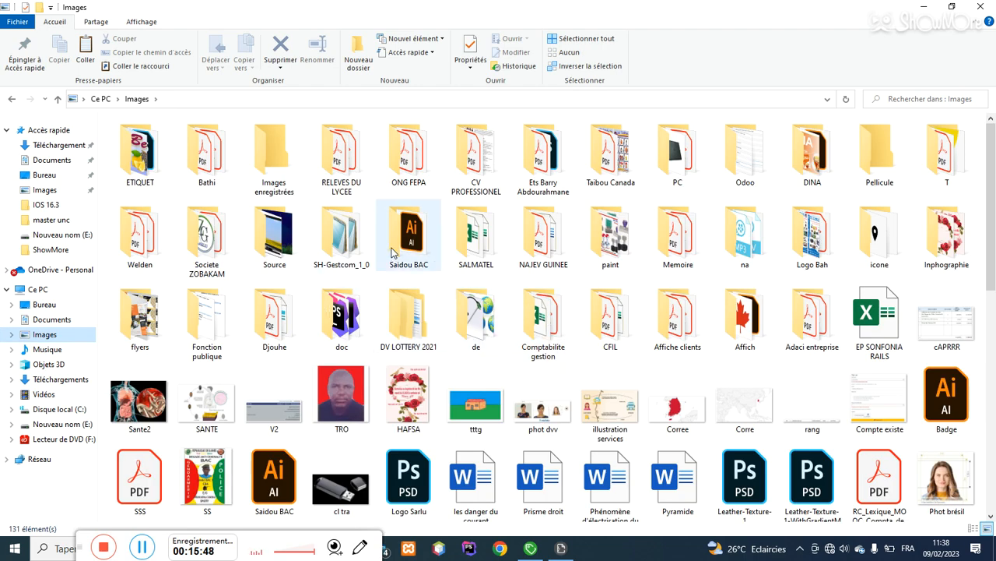
double_click(491, 256)
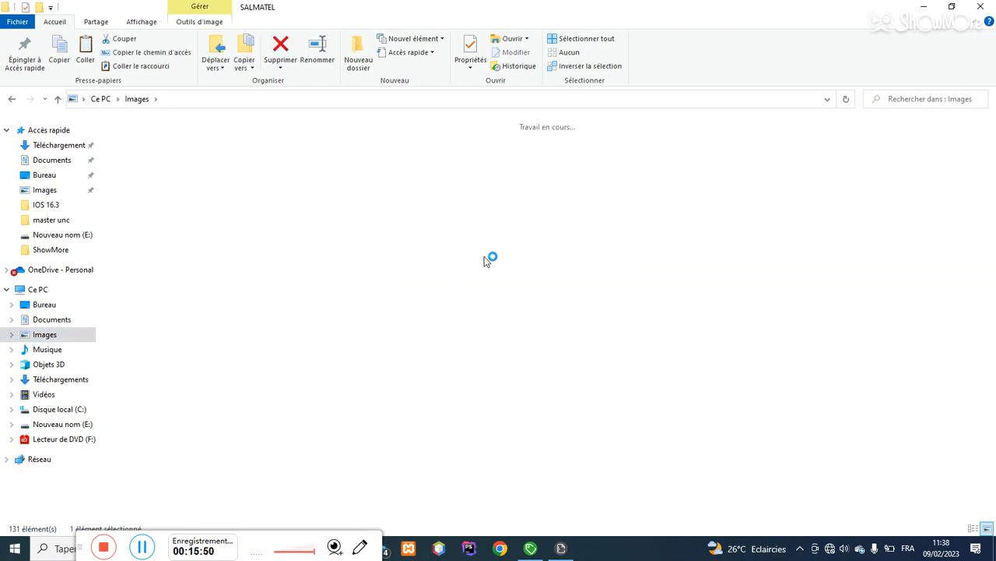
click(546, 419)
right_click(545, 419)
mouse_move(738, 358)
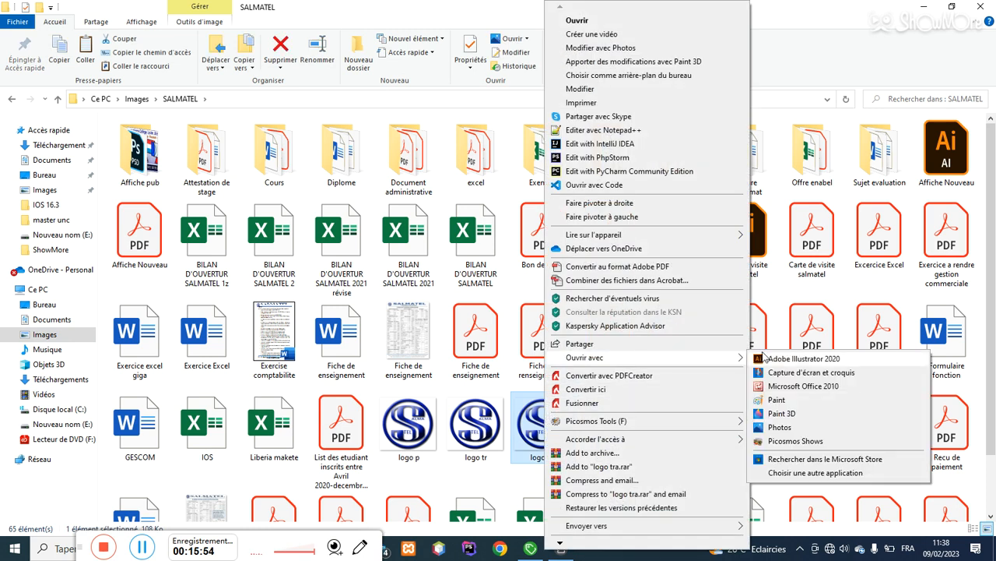
click(760, 399)
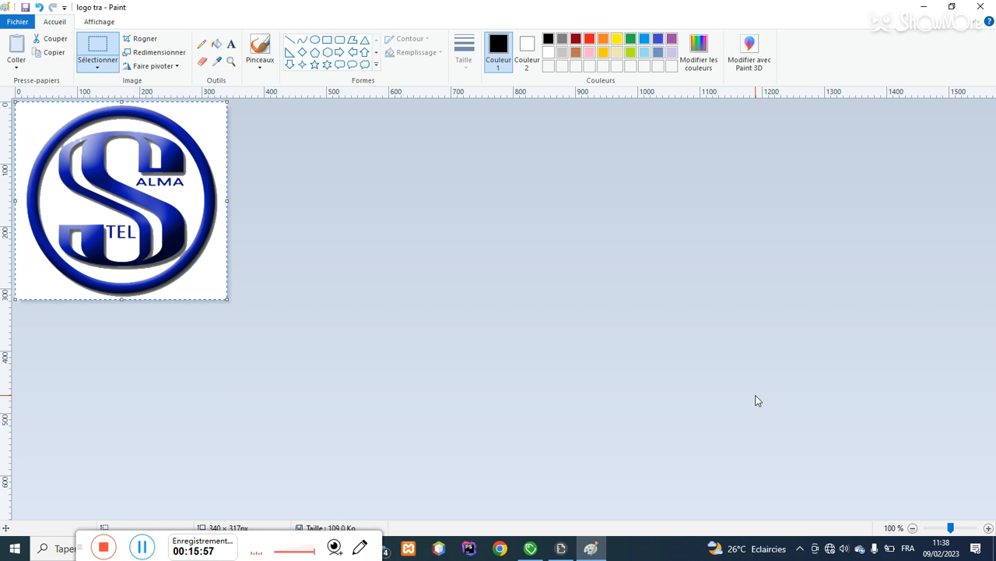
Step: Paste the logo into the Facture client layout in Mise en page and shrink it into the upper-right corner of the page header
click(561, 548)
key(ctrl+v)
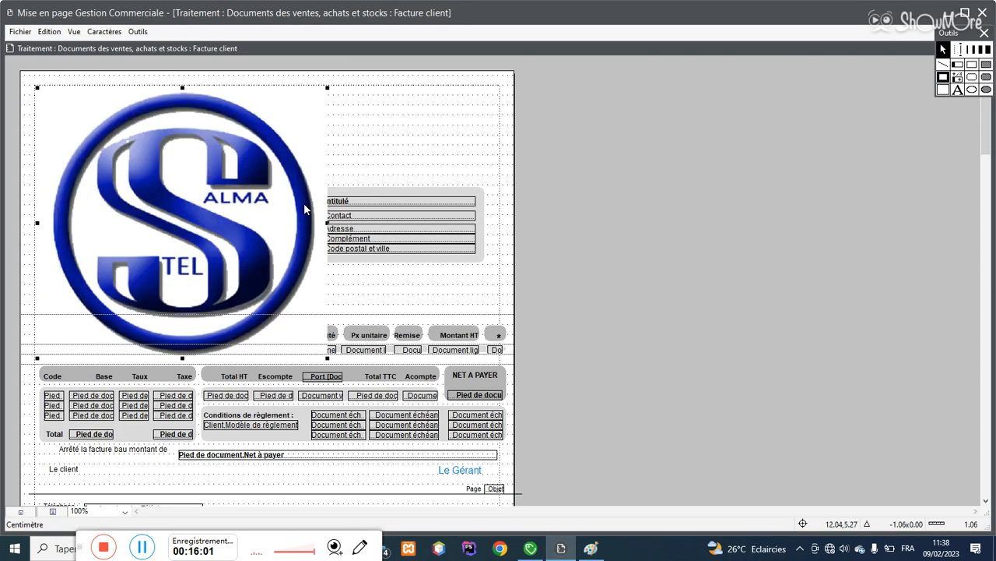
drag(37, 88, 456, 126)
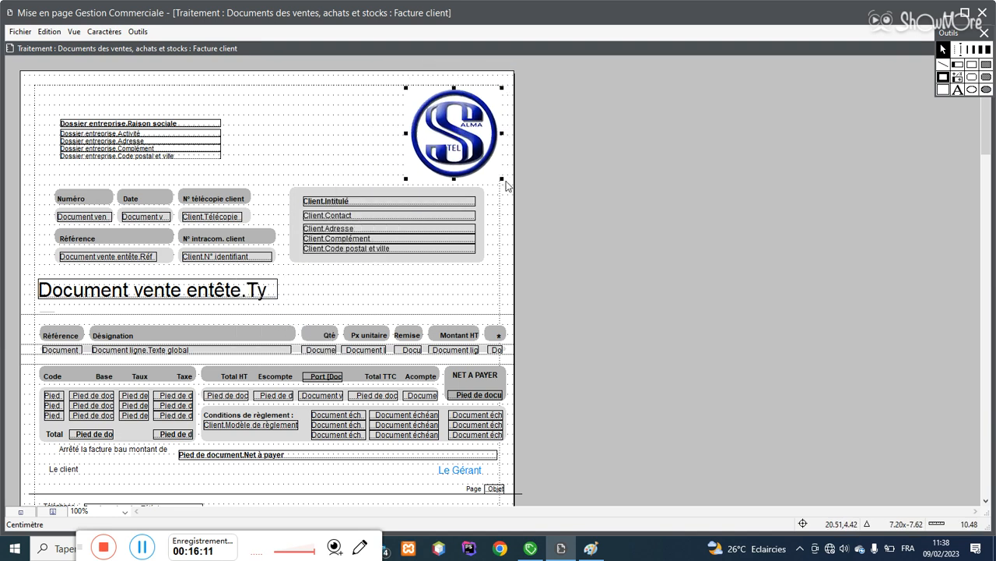
drag(501, 180, 483, 160)
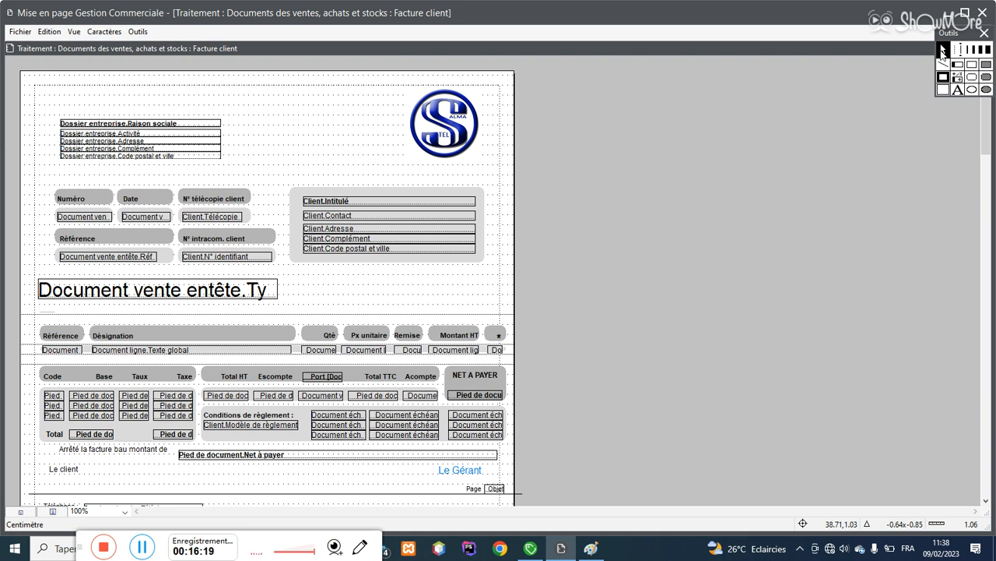
Step: Draw a thick horizontal line about 18.84 cm long beneath the company details and logo, and colour it blue
click(944, 65)
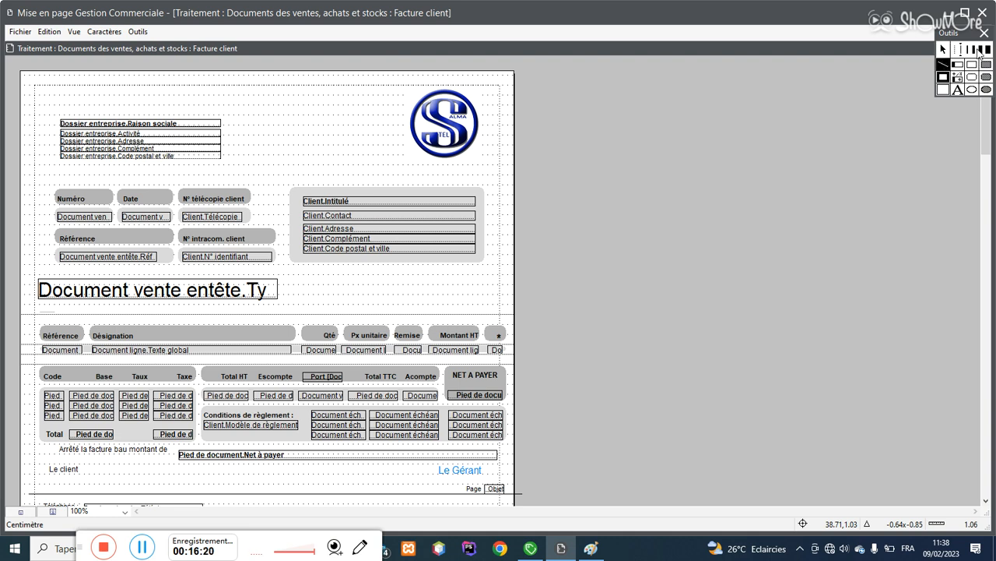
drag(49, 164, 195, 153)
drag(323, 158, 499, 165)
drag(432, 164, 431, 173)
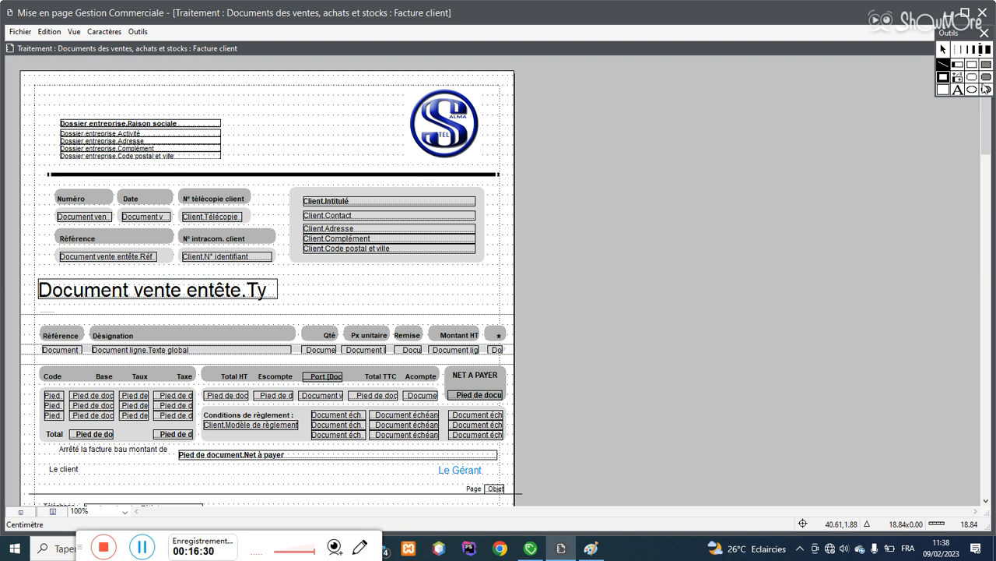
click(949, 78)
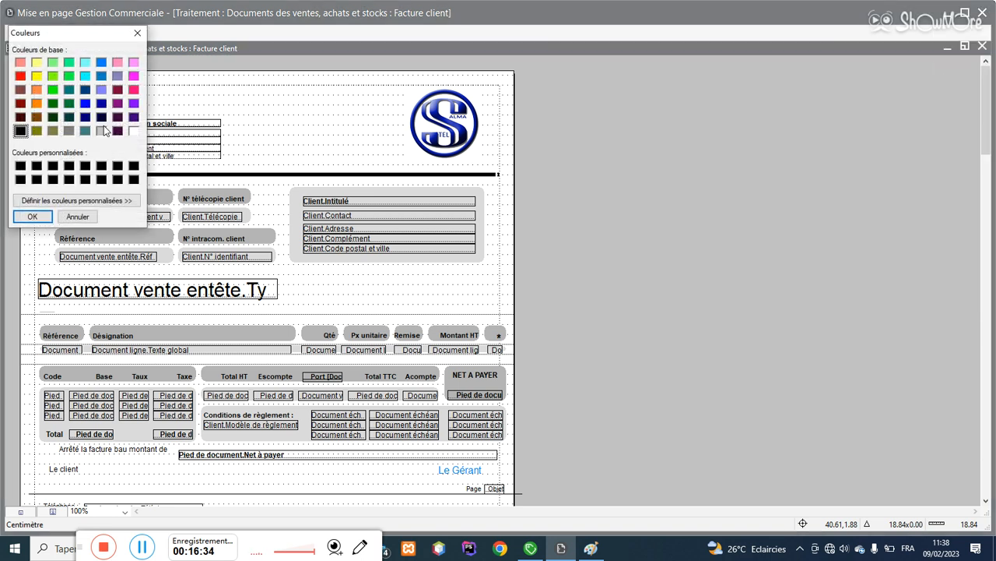
click(101, 62)
click(32, 217)
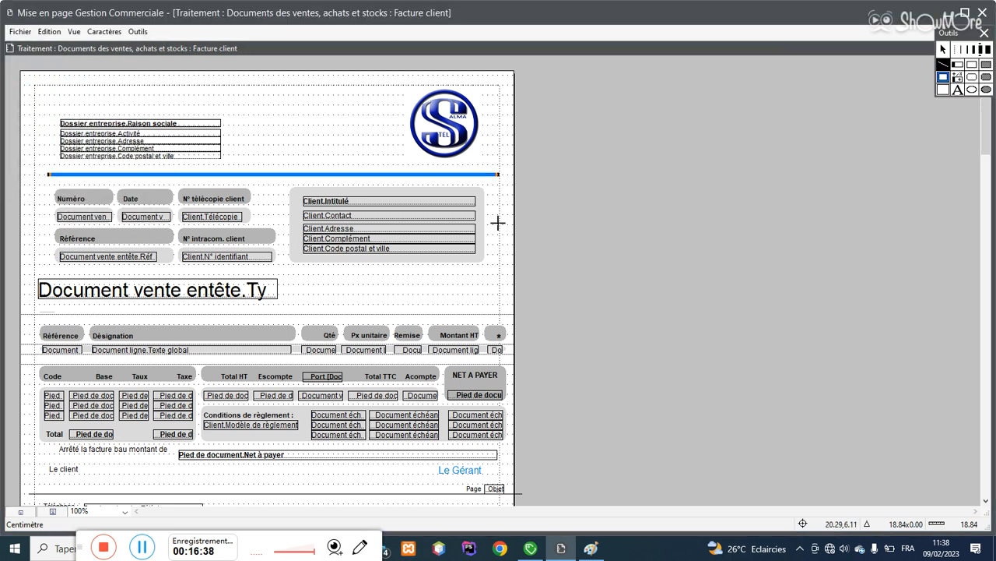
Step: Move the Télécopie label and its field in the page footer to the right of the Téléphone field
scroll(991, 178, down, 3)
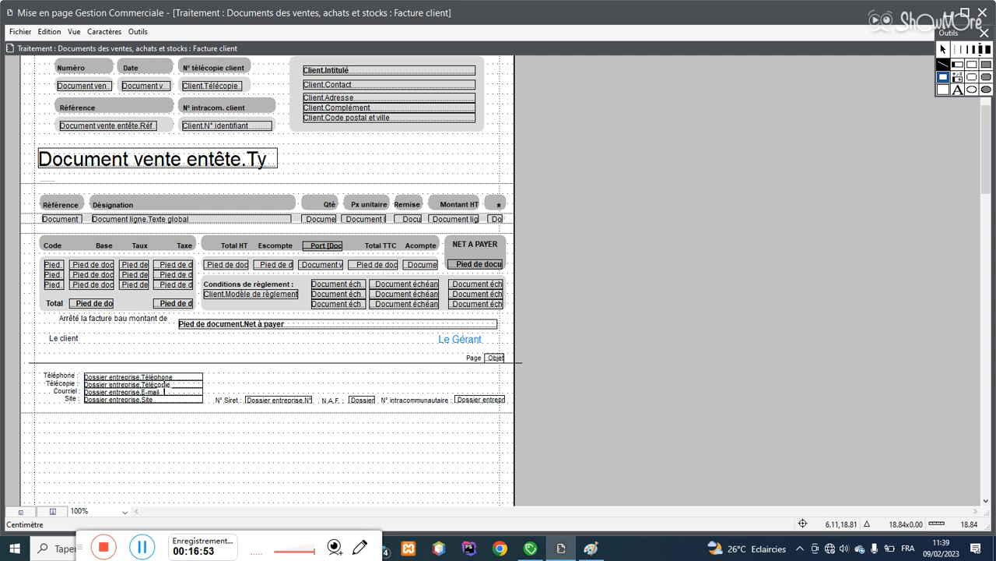
click(943, 49)
click(68, 391)
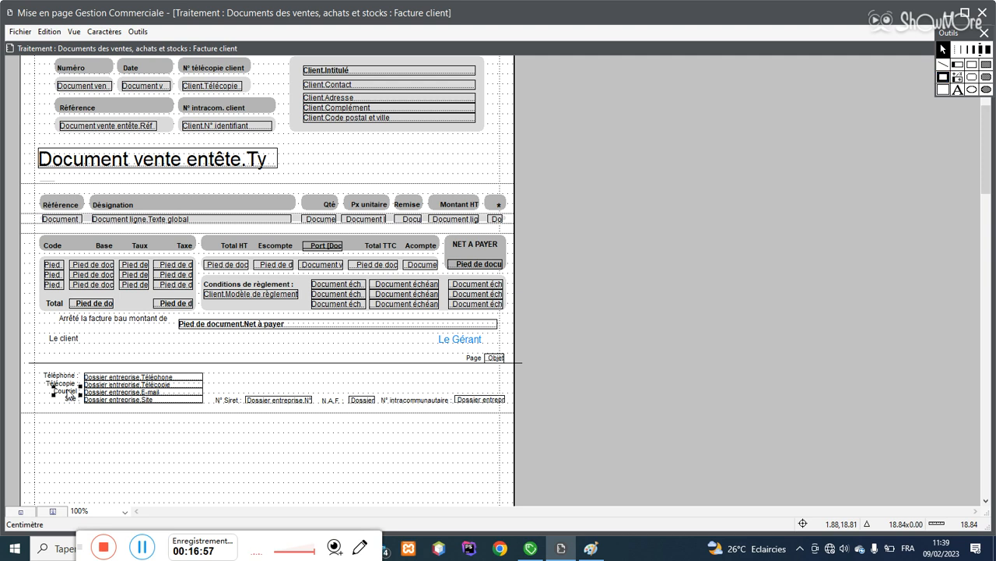
click(128, 386)
drag(135, 389, 308, 381)
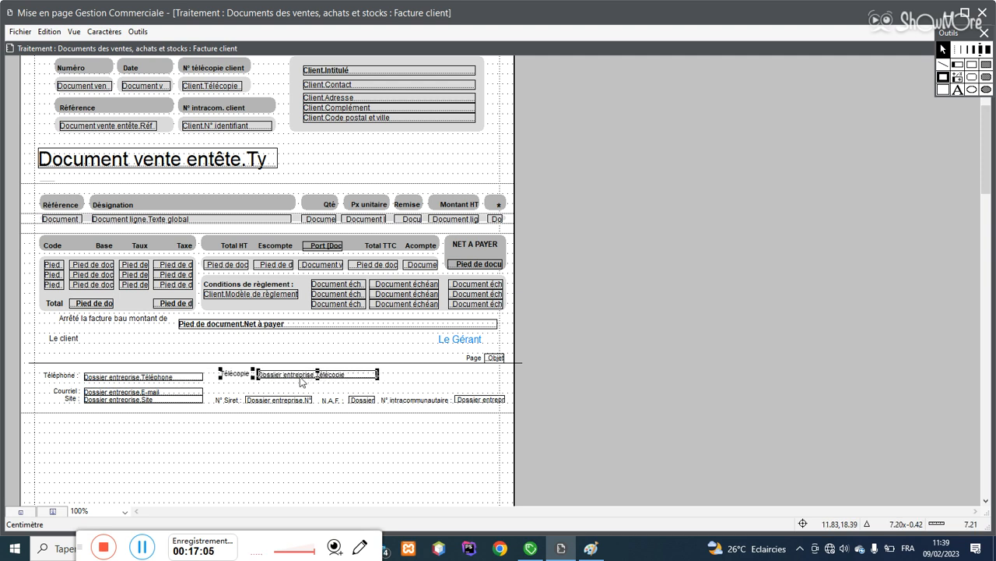
Step: Nudge the Télécopie label and field leftward until they sit directly beside the Téléphone field, roughly level with it
key(Left)
key(Left)
key(Left)
key(Left)
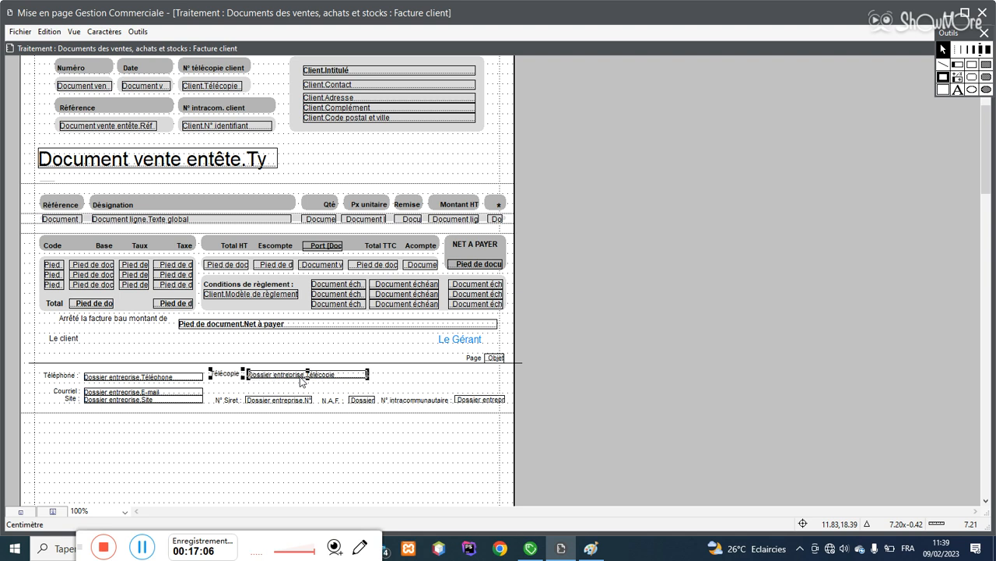
key(Down)
key(Down)
key(Up)
key(Down)
key(Up)
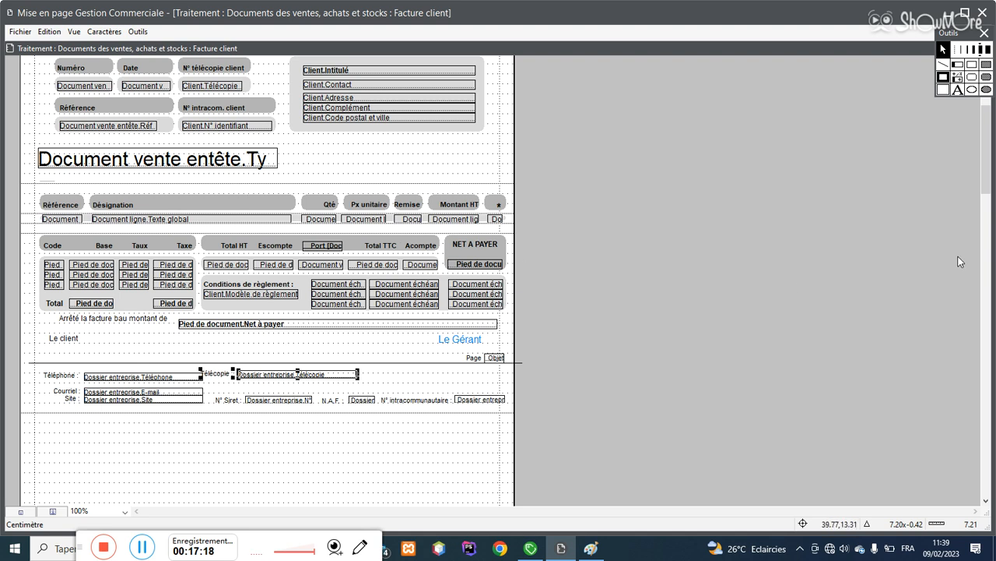
Step: Draw a thick-bordered rectangle about 4.87 x 0.85 cm in the footer beside the Télécopie field and start a text block inside it
click(971, 64)
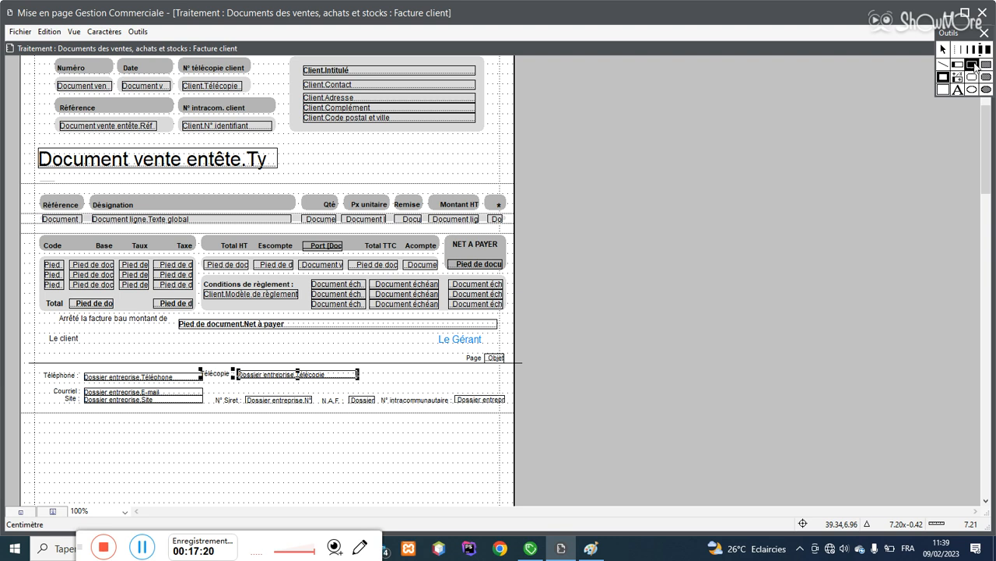
drag(374, 364, 499, 391)
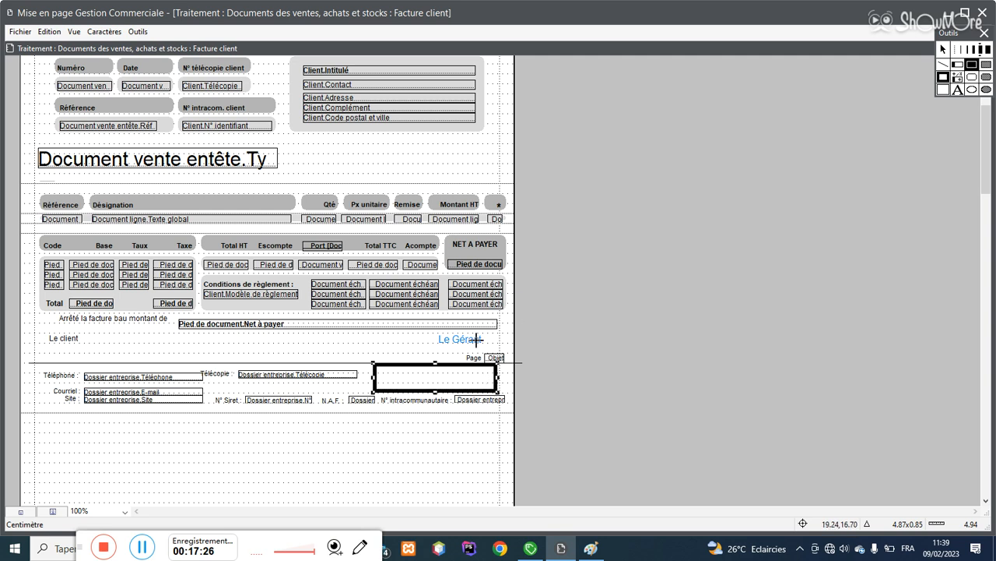
click(961, 91)
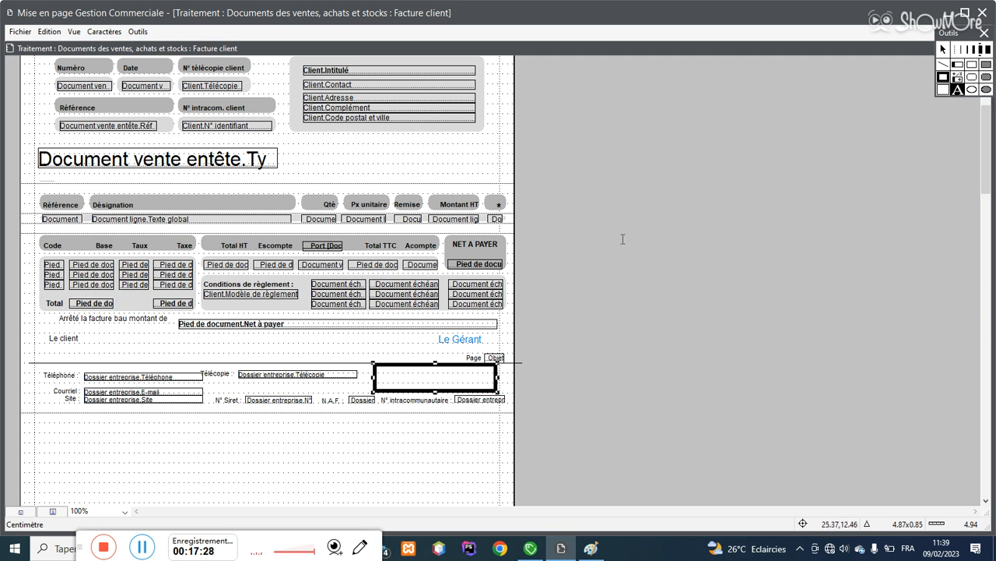
click(396, 376)
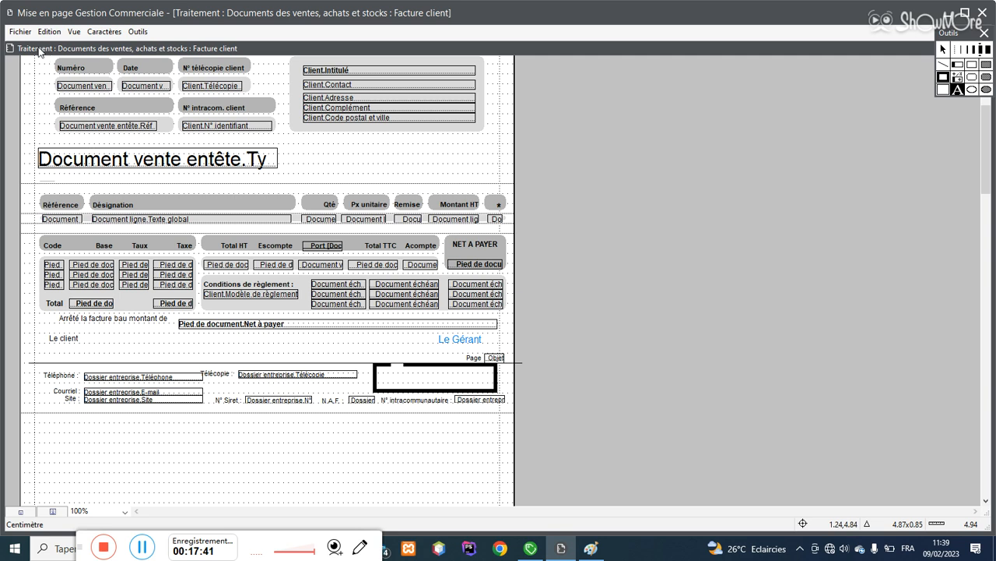
Step: Delete the grey background shape behind the client name and address fields
click(943, 48)
click(300, 128)
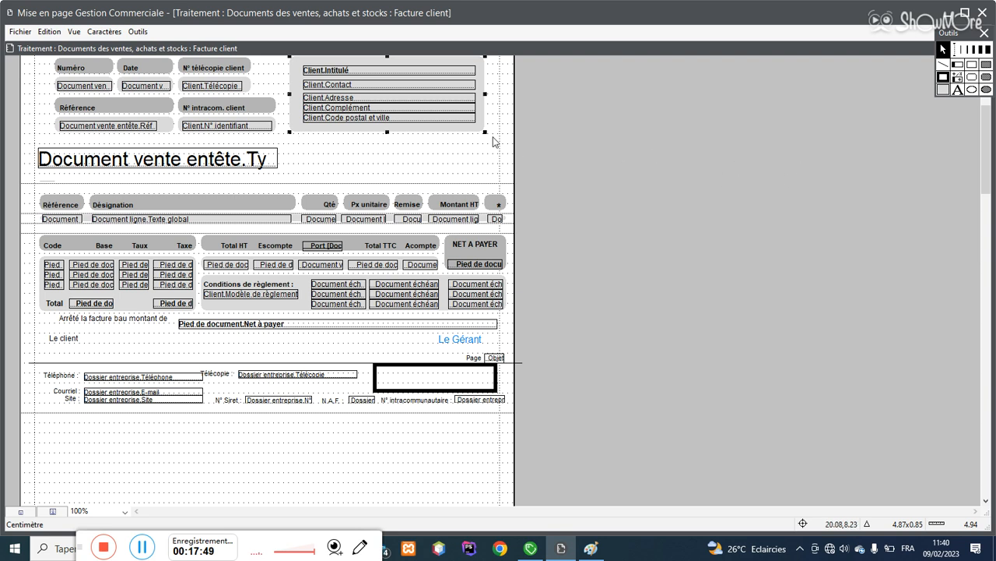
key(Delete)
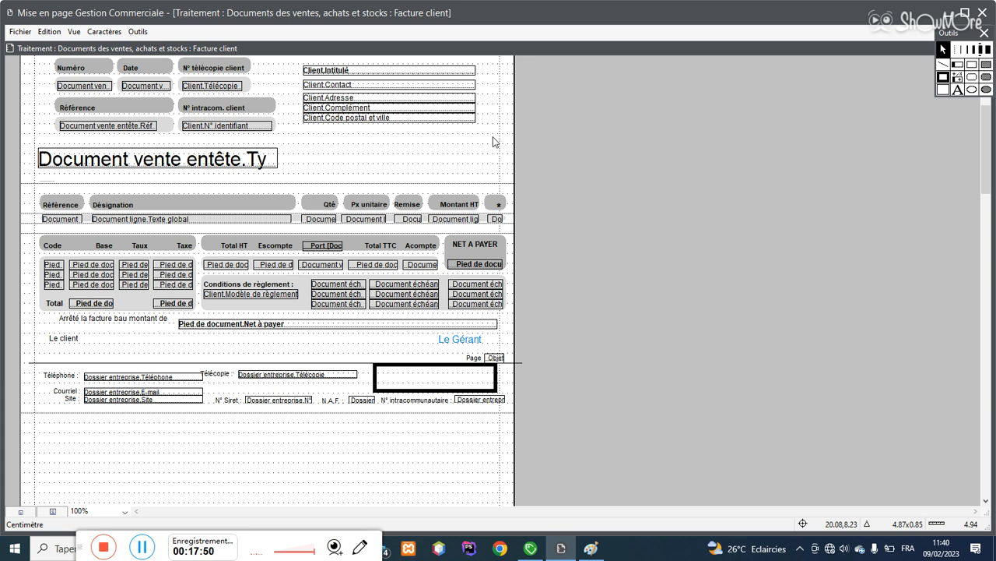
Step: Try a filled rectangle about 8.47 x 3.39 cm over the client name and address fields, and remove it
click(985, 65)
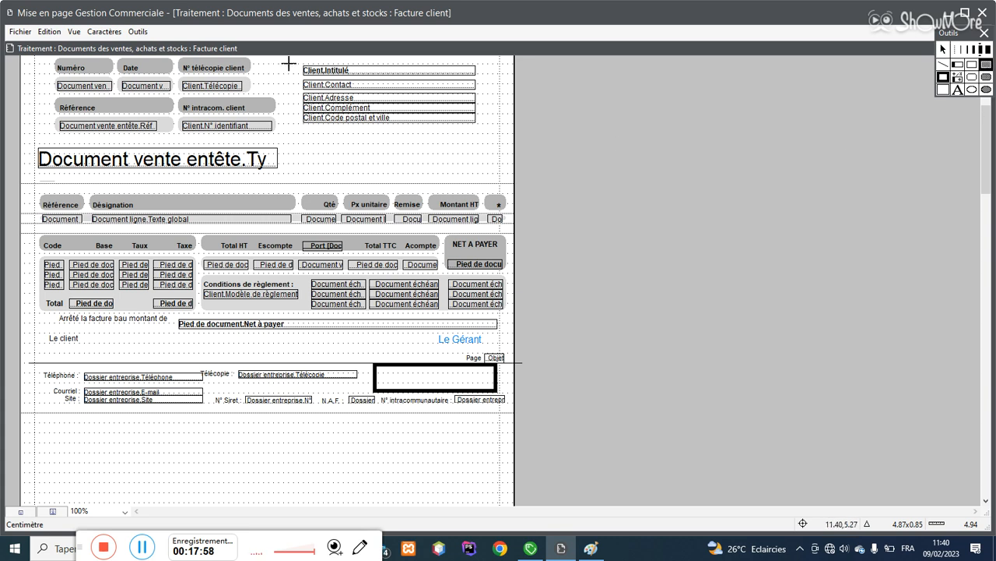
drag(295, 56, 492, 140)
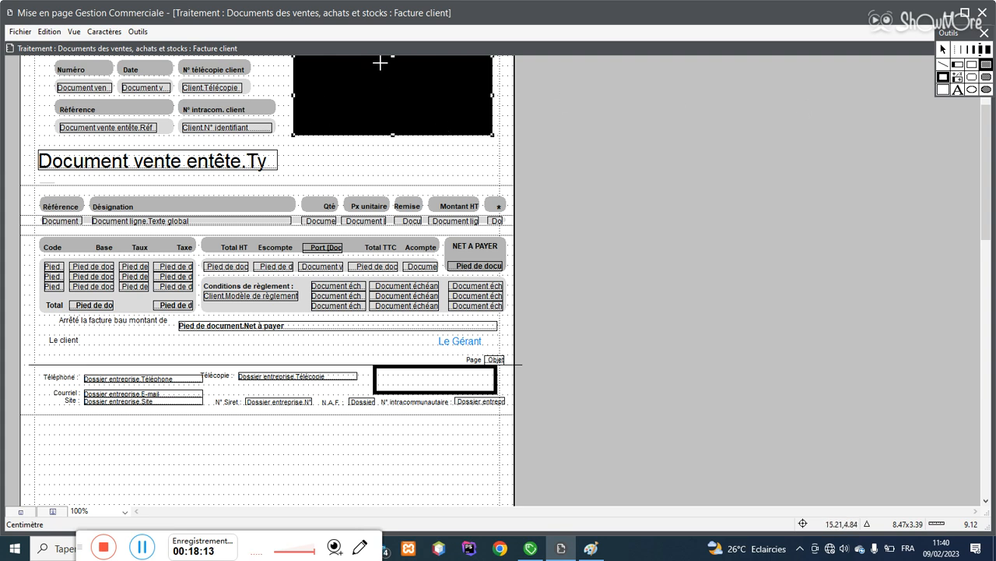
click(944, 49)
click(384, 107)
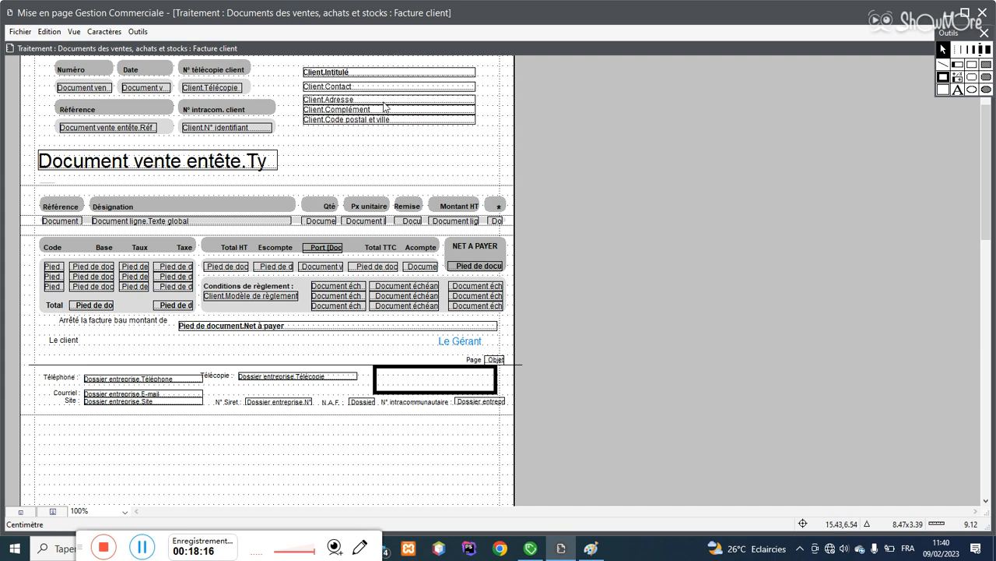
Step: Fill the background of the Référence heading above the document title with yellow
click(159, 113)
click(957, 90)
click(86, 91)
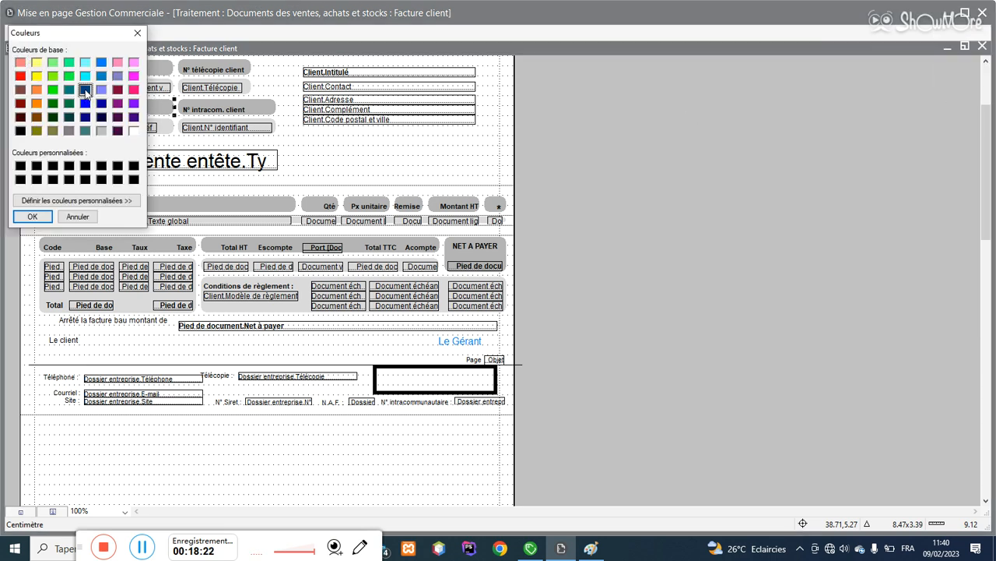
click(83, 106)
click(83, 115)
click(36, 75)
click(32, 216)
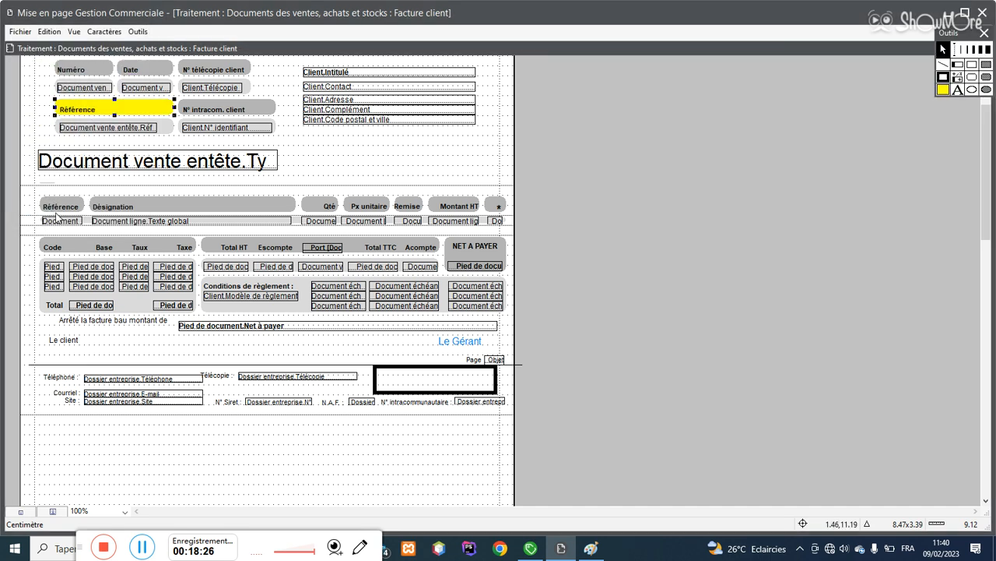
click(116, 165)
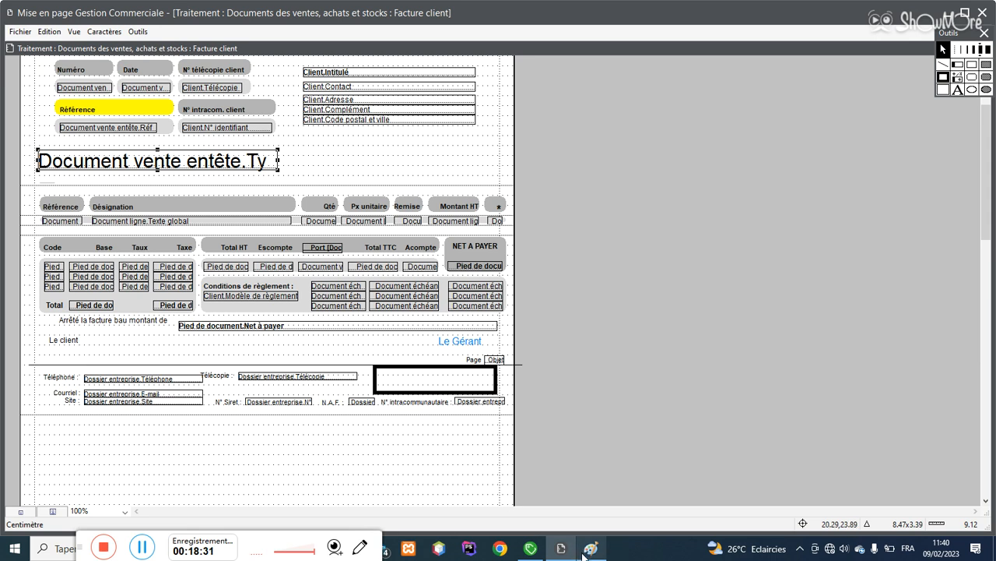
Step: Switch to Sage 100 Gestion commerciale, preview invoice N° 1 with the customized client template and examine the full page
click(551, 554)
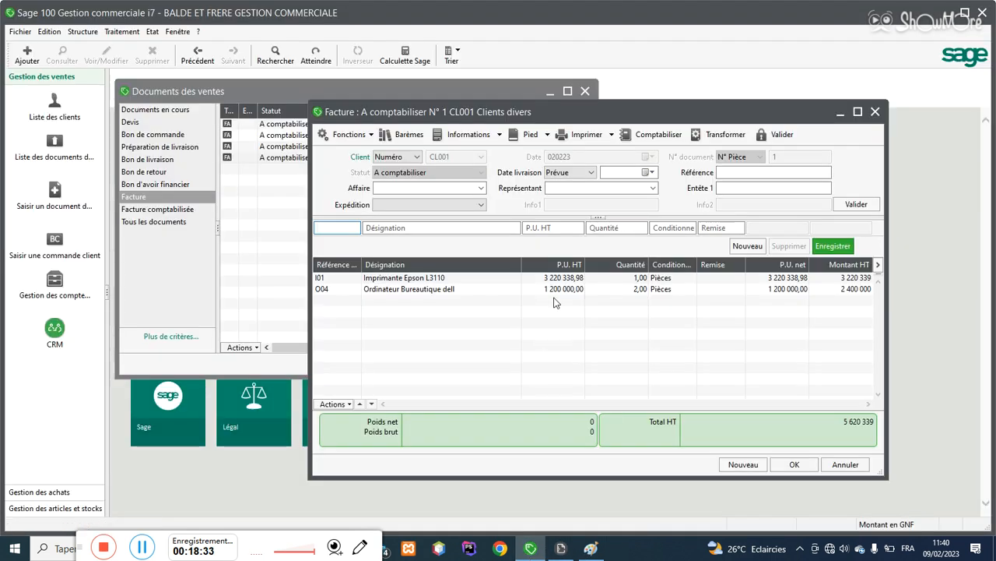
click(582, 134)
double_click(123, 106)
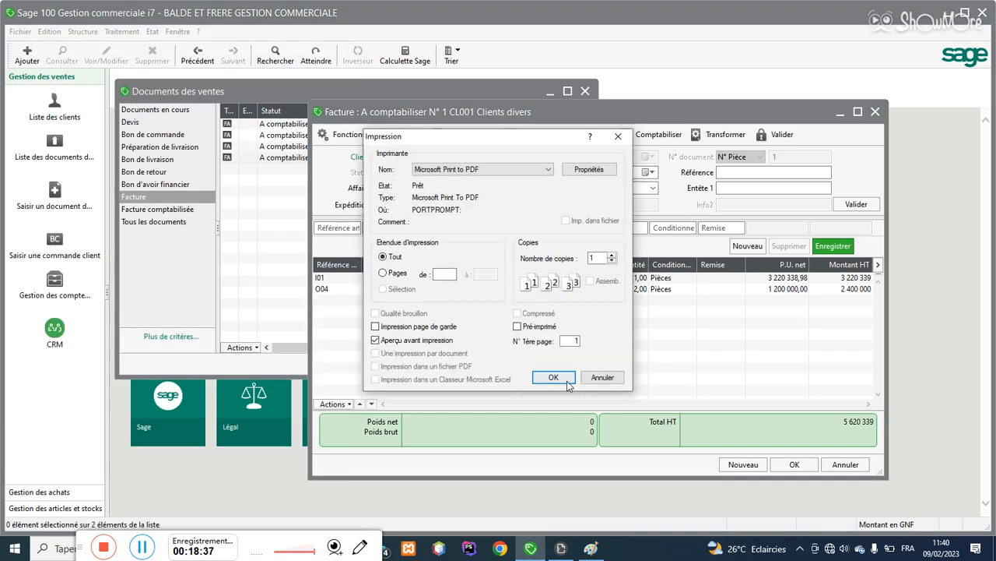
click(566, 382)
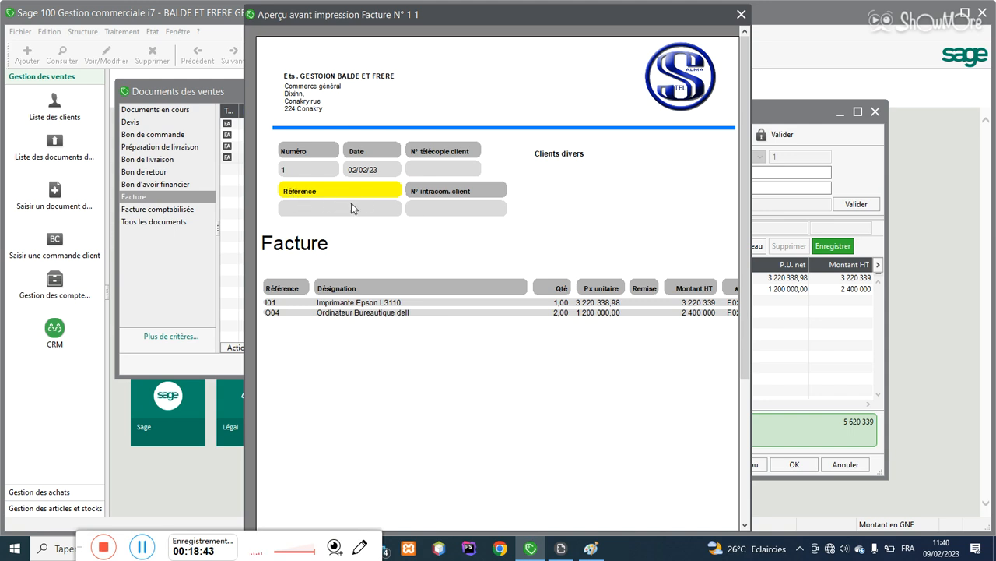
click(386, 279)
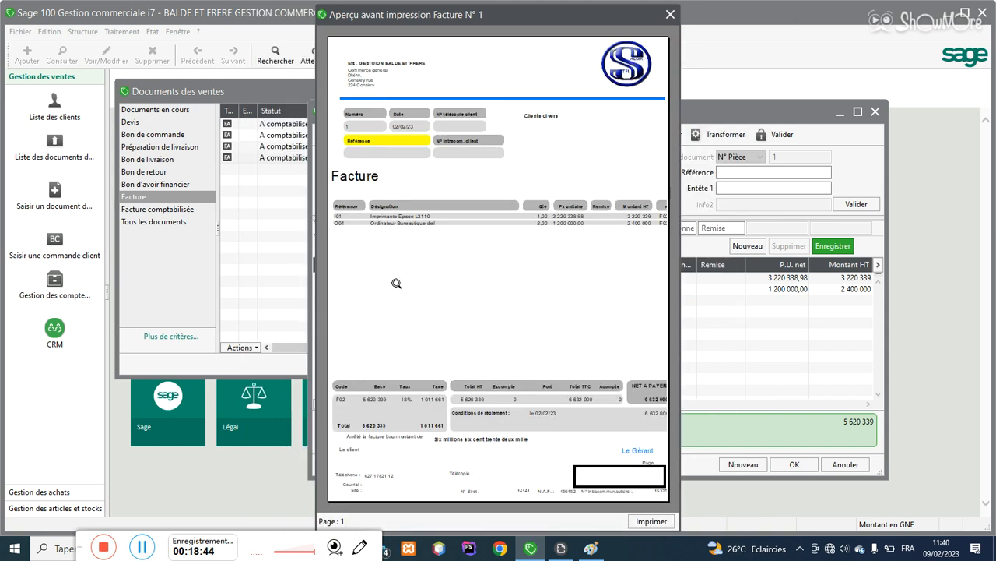
Step: Compare the invoice N° 1 print preview with the document title area of the Facture client template
click(674, 310)
click(622, 397)
key(super+e)
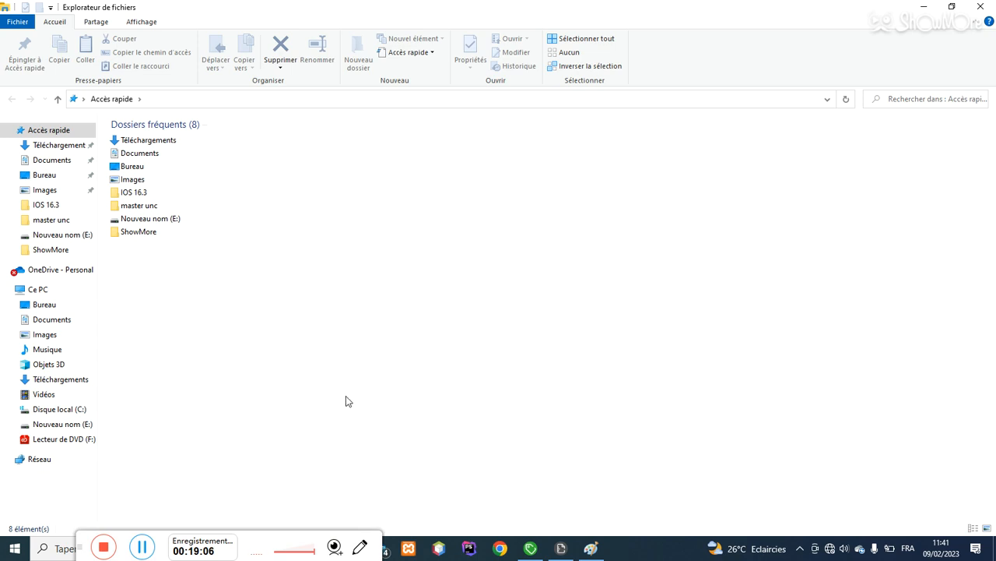
click(560, 548)
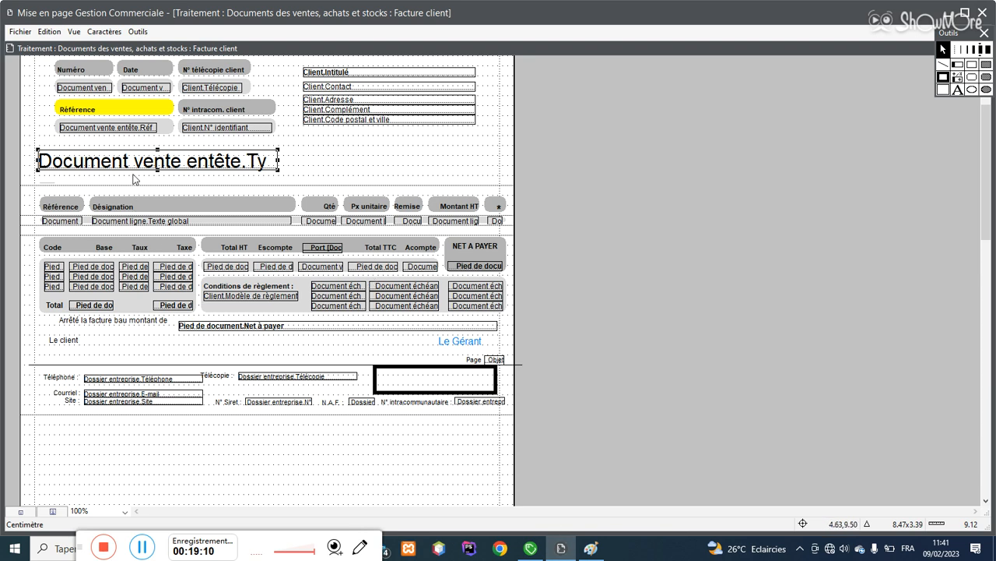
click(562, 549)
click(530, 548)
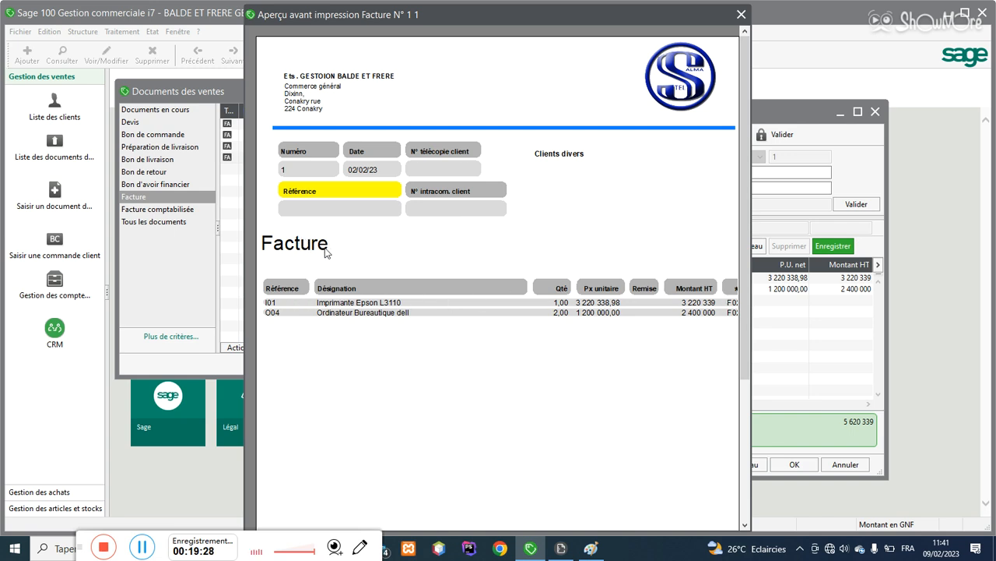
Step: Compare the template's column headings and document line fields with the invoice N° 1 preview, and close the preview
click(561, 548)
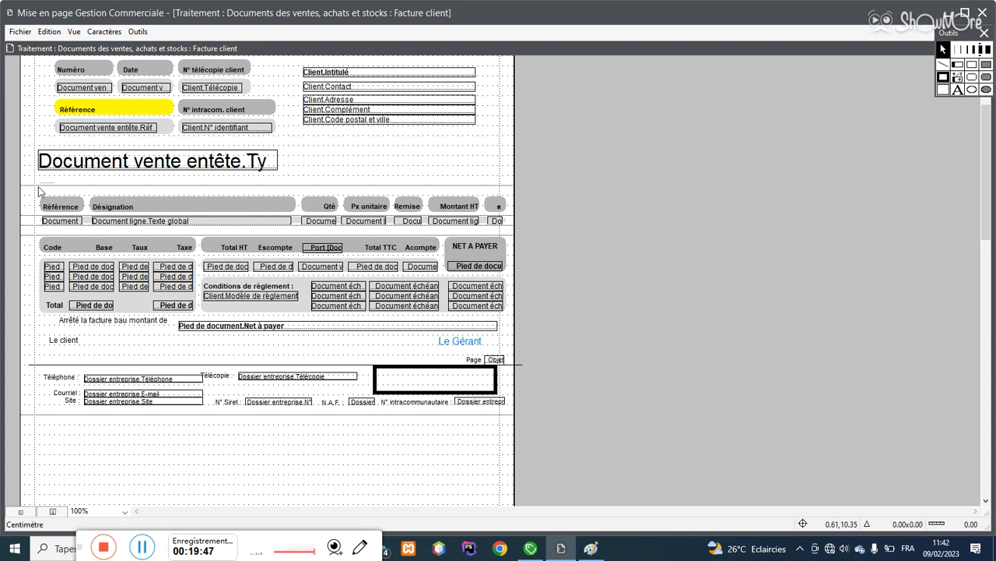
click(62, 206)
click(96, 206)
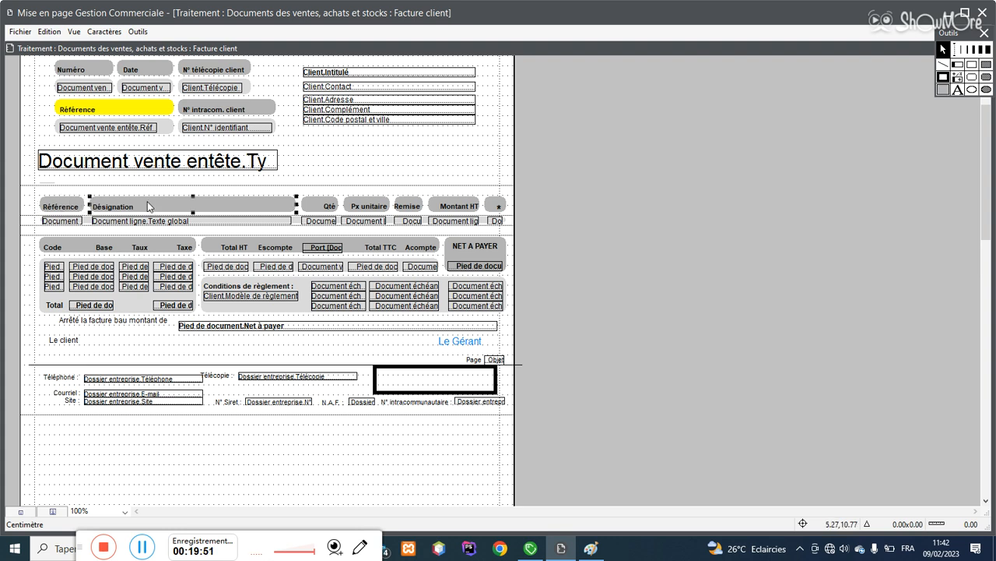
click(34, 231)
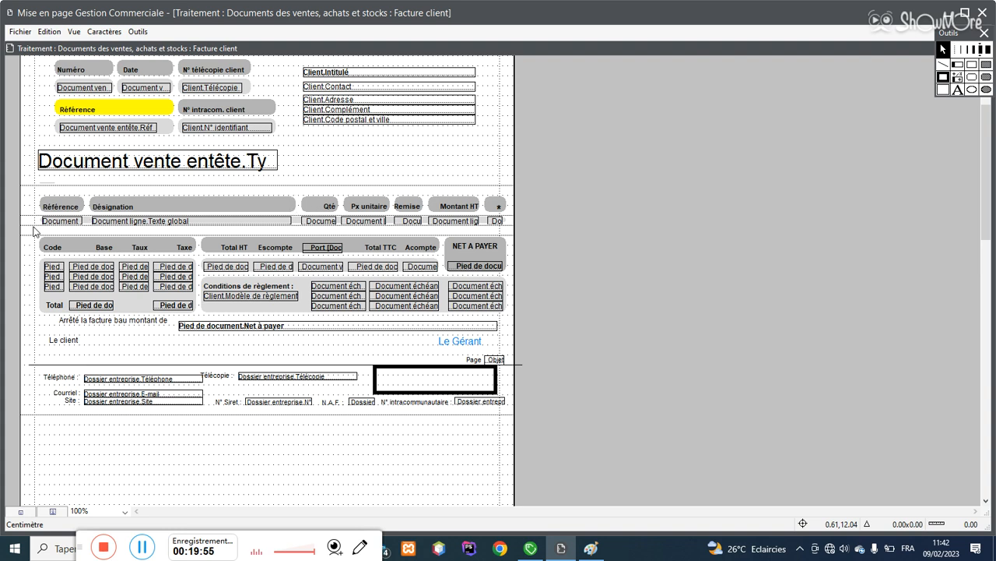
click(70, 224)
click(119, 224)
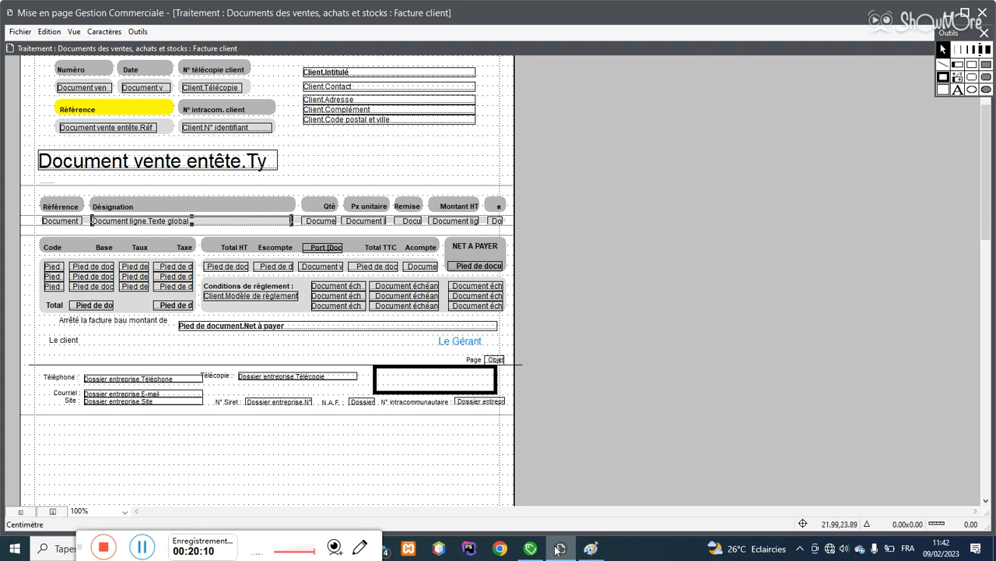
click(531, 548)
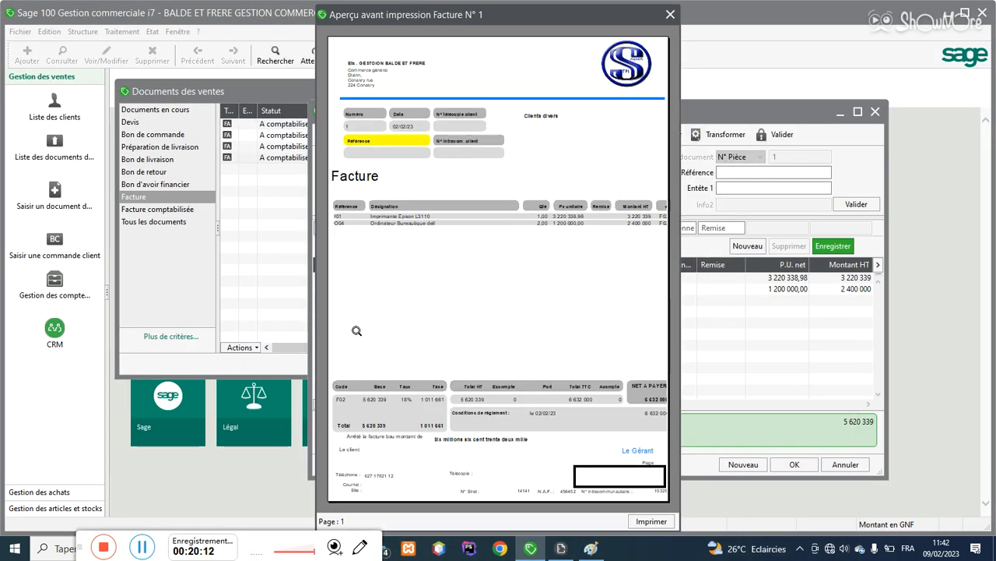
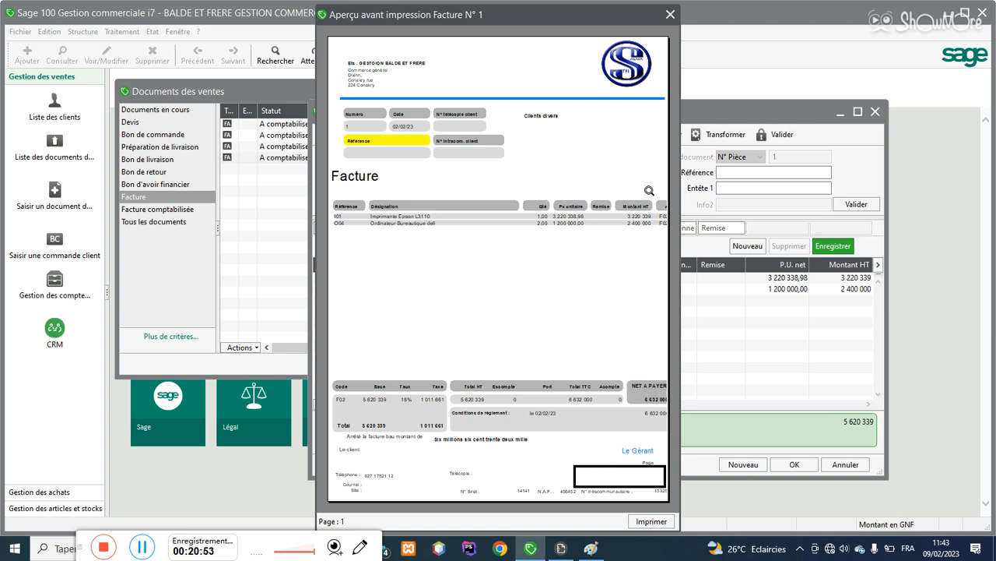
click(670, 15)
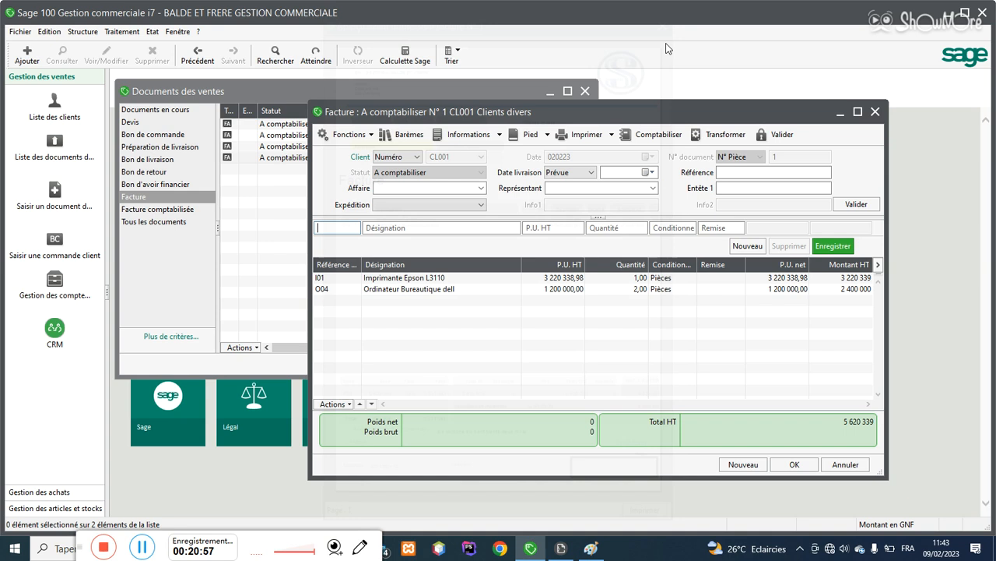
Step: In the template, try building an amount format for the Net à payer field from # ##0 followed by a slash
click(558, 550)
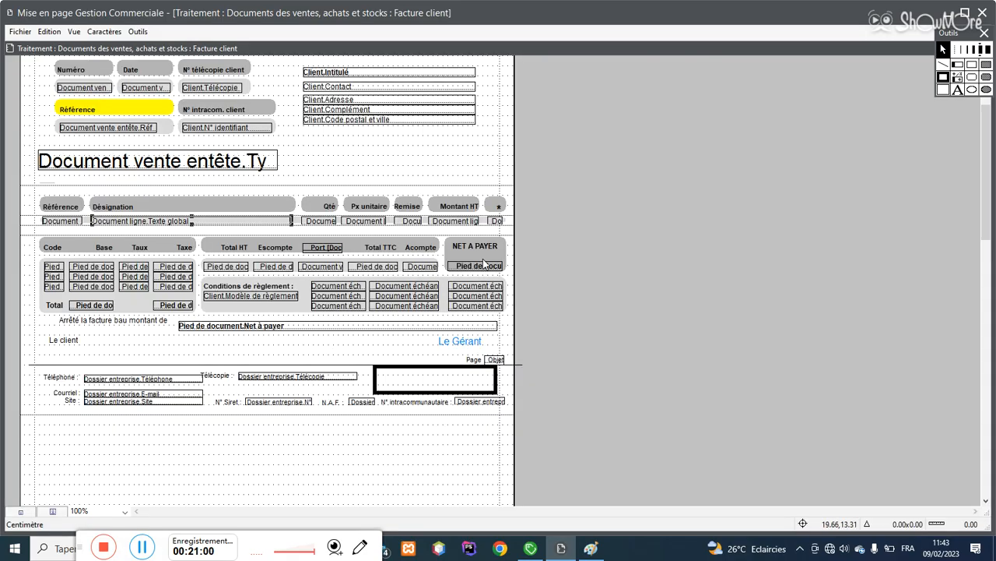
click(283, 324)
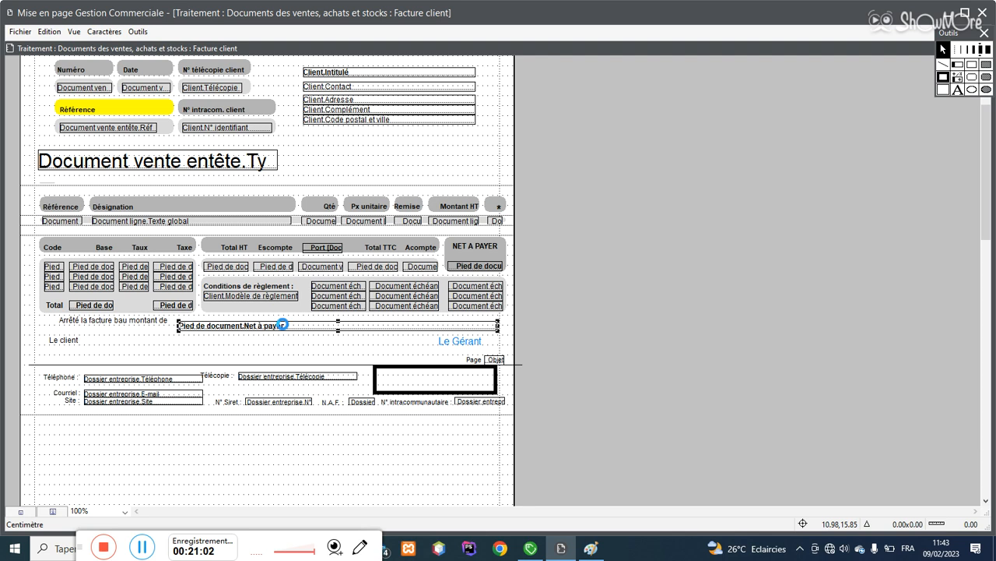
double_click(283, 324)
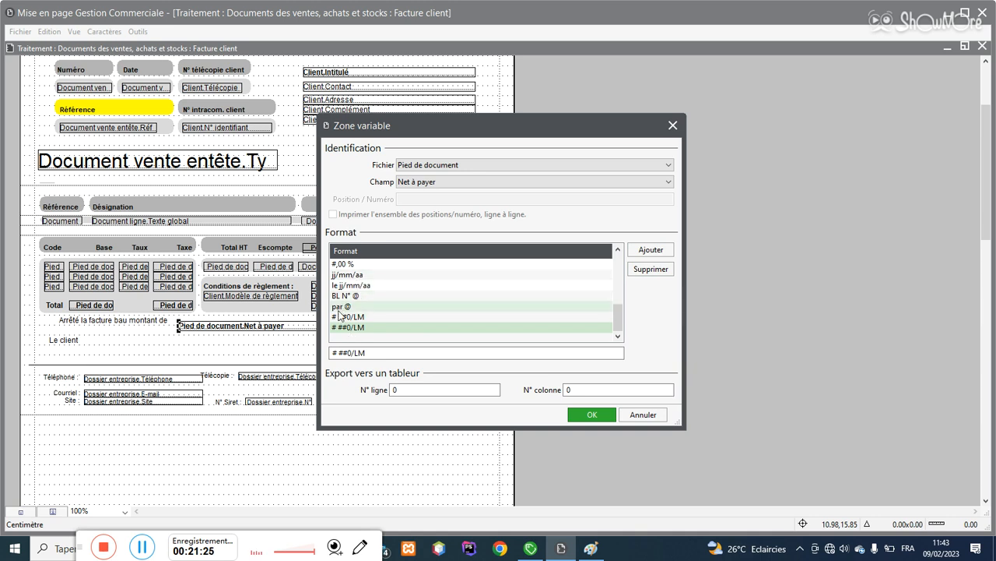
drag(619, 314, 621, 278)
click(361, 286)
click(409, 351)
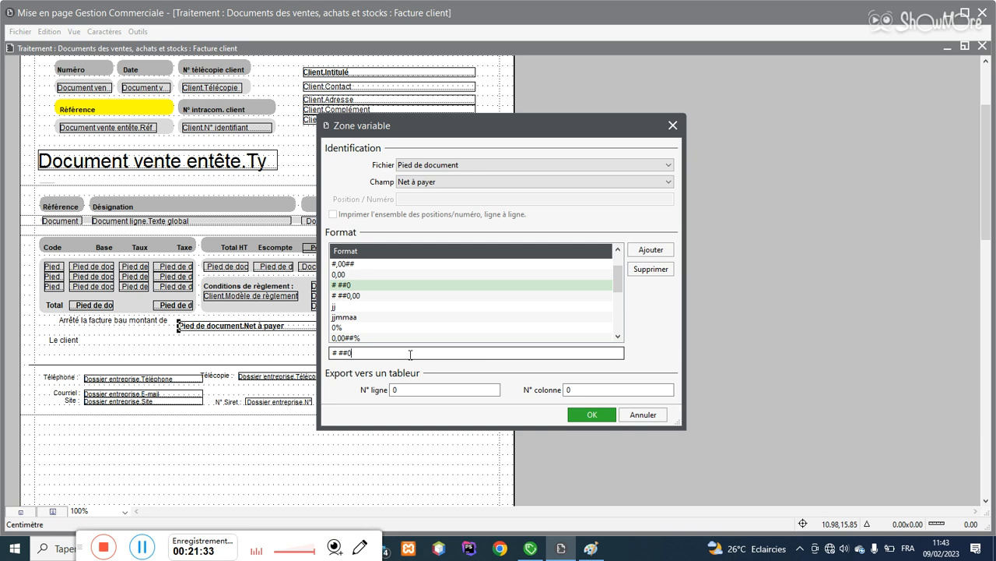
text(/)
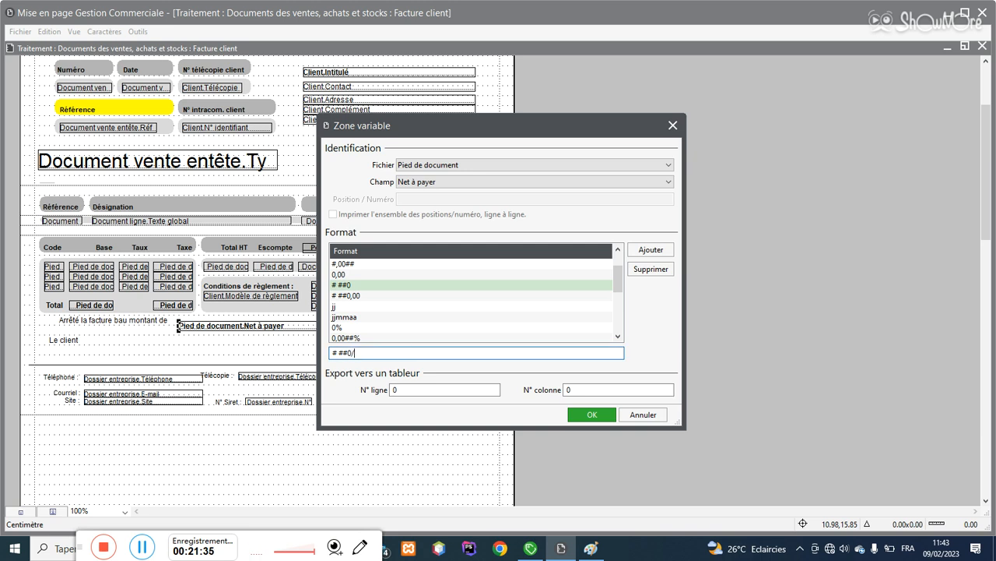
click(624, 414)
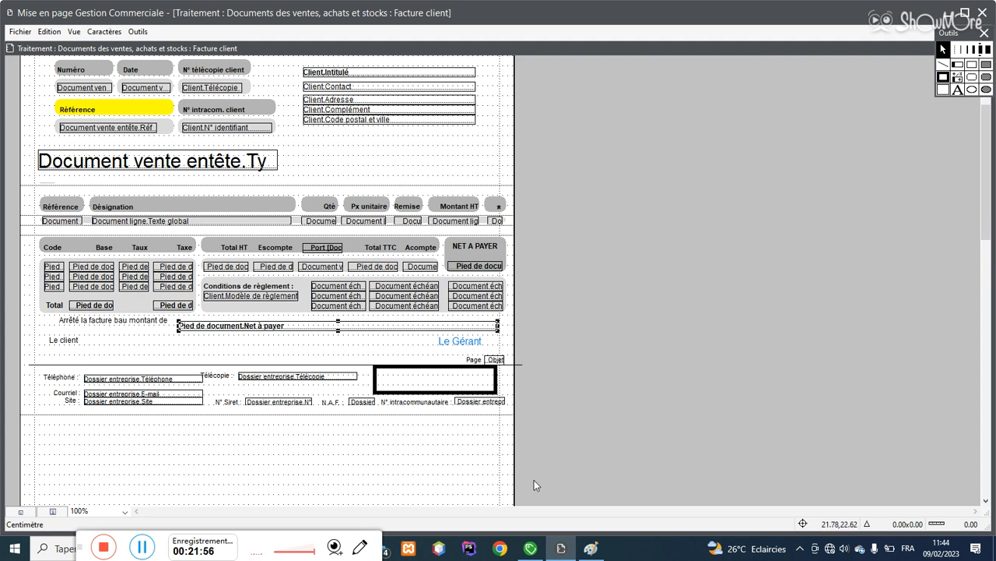
Step: Switch to Sage 100 Gestion commerciale, close invoice N° 1 and maximize the sales documents list
click(532, 550)
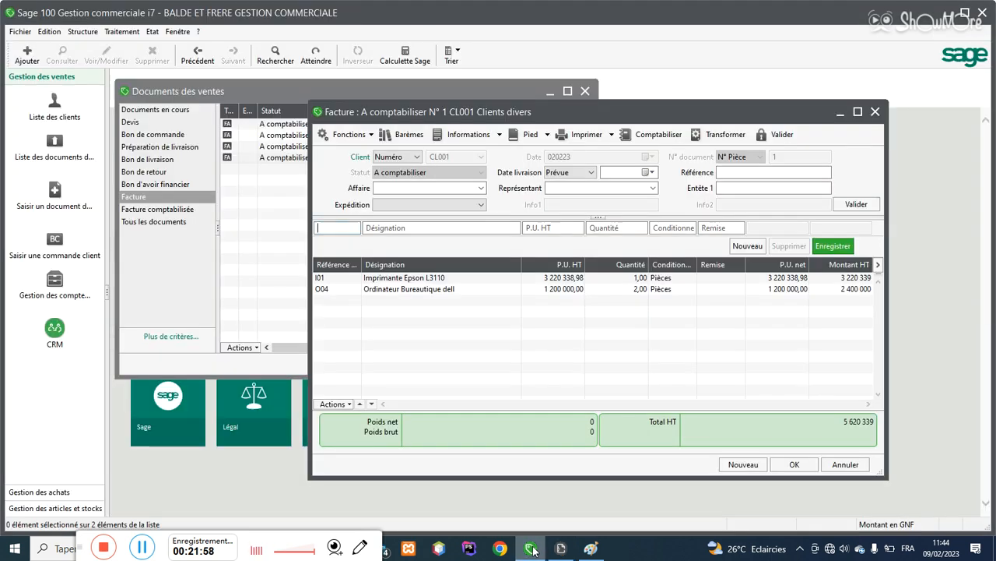
click(875, 111)
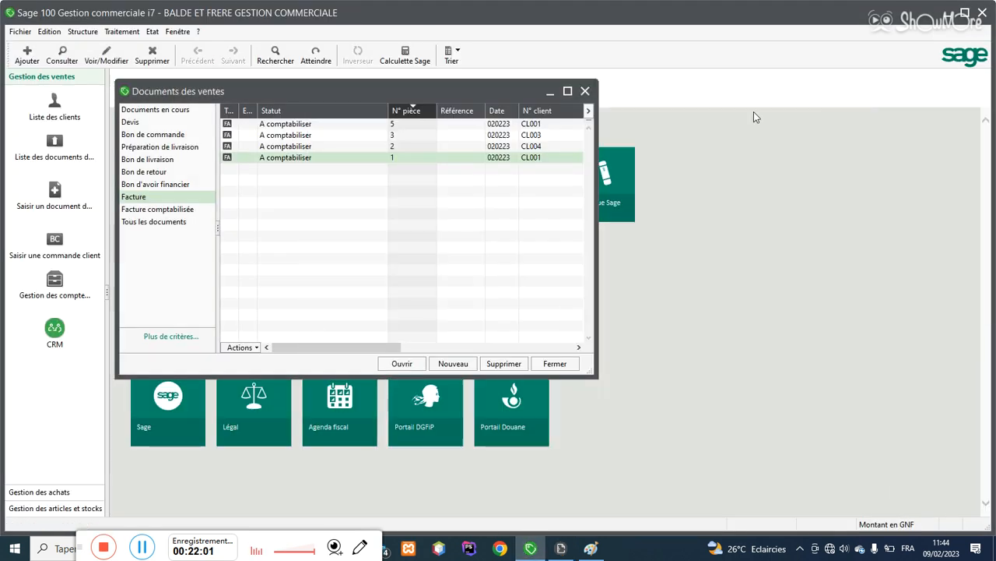
click(567, 91)
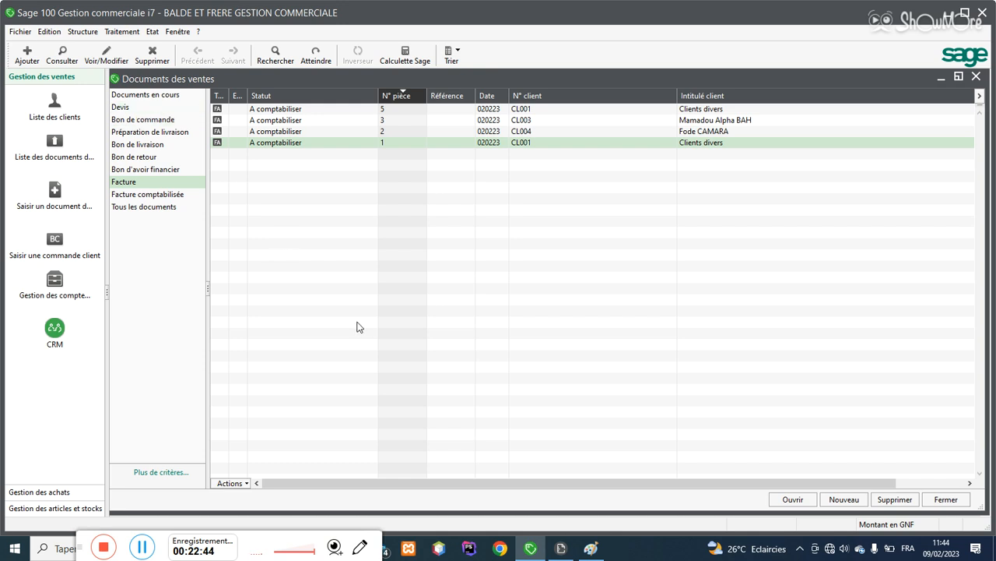
Step: Open the international currency (Devise) settings in the company parameters
click(561, 548)
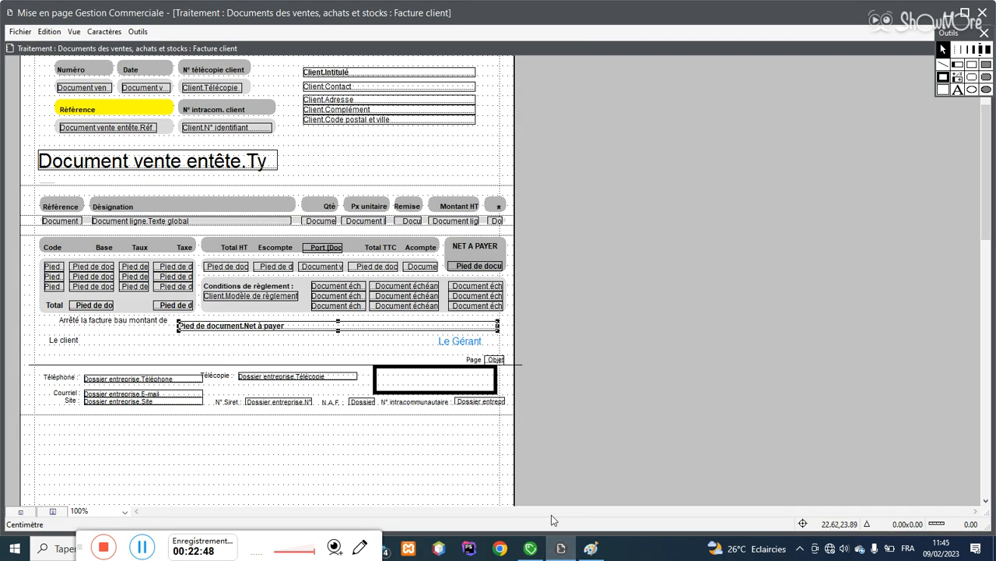
click(530, 548)
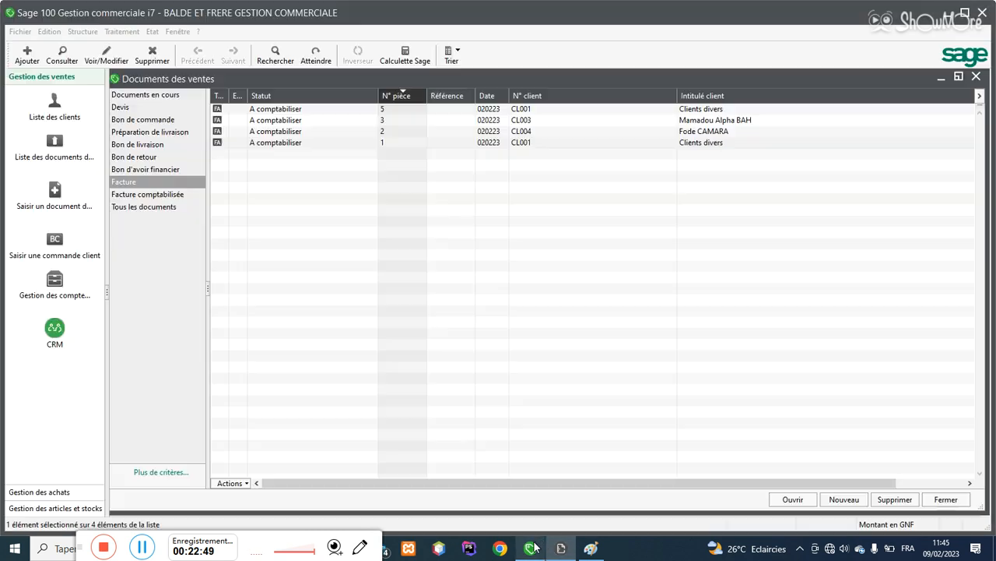
click(20, 31)
click(73, 112)
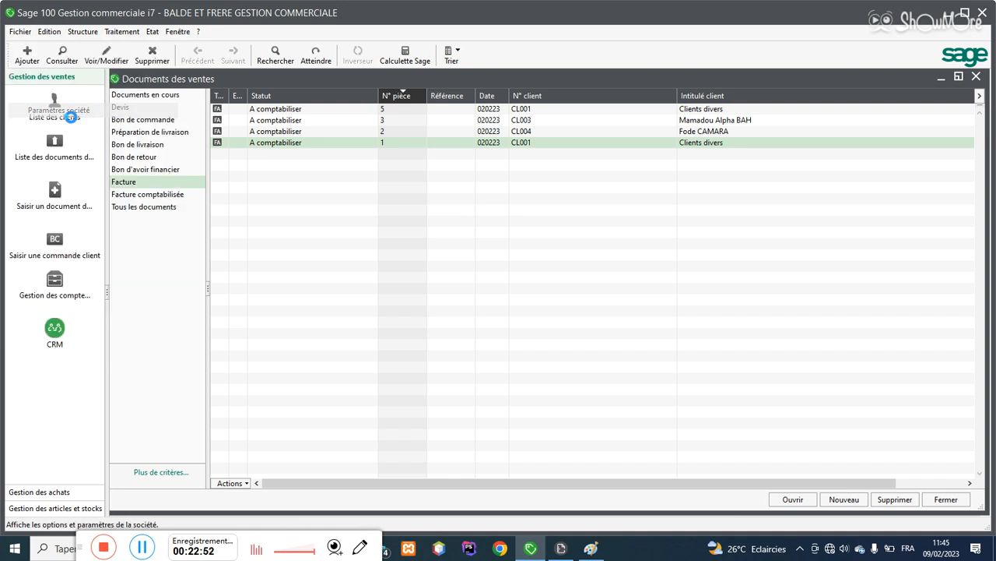
click(236, 265)
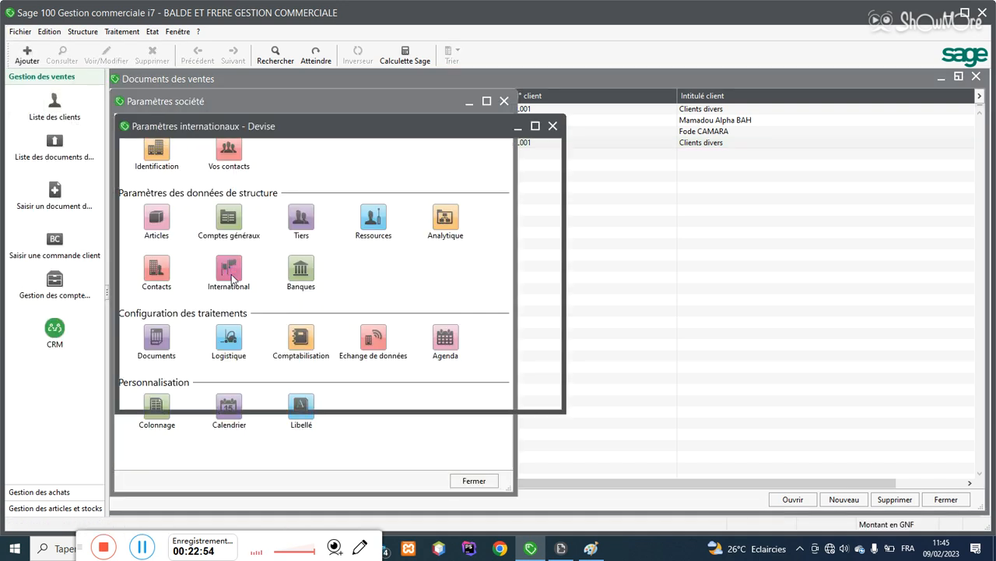
Step: Add a new currency named DOLLAR with unit 1
click(534, 170)
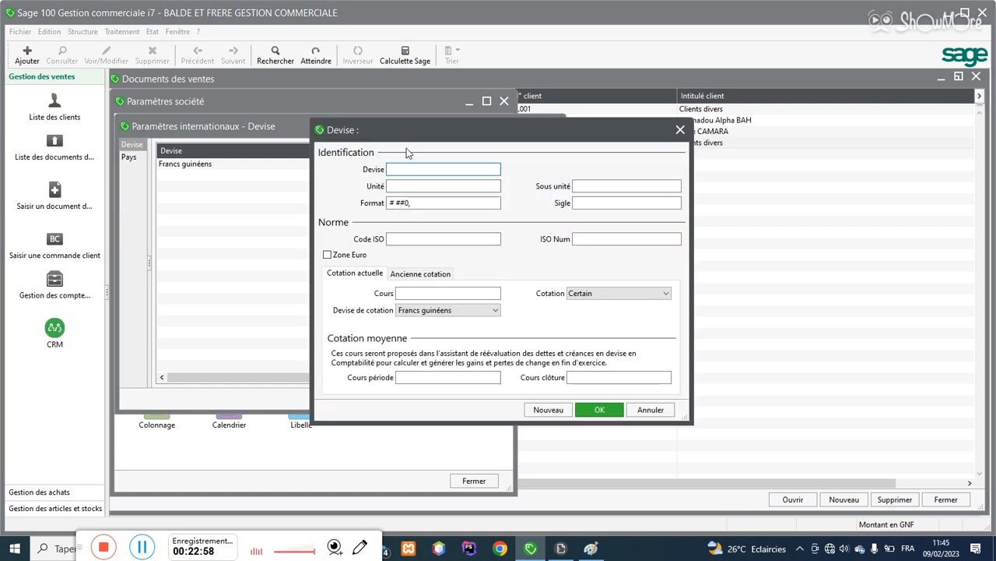
text(DOLAR)
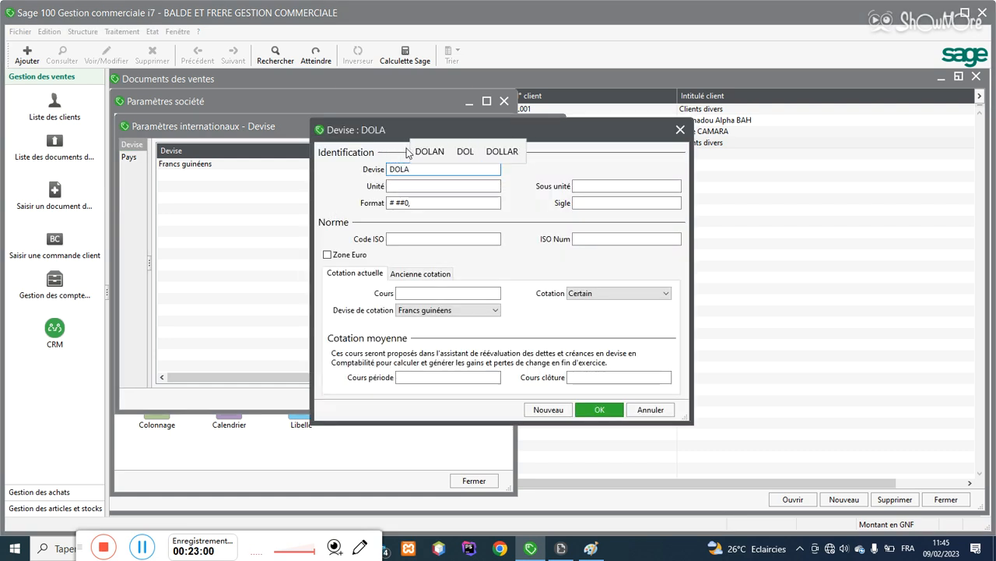
key(BackSpace)
key(BackSpace)
text(L)
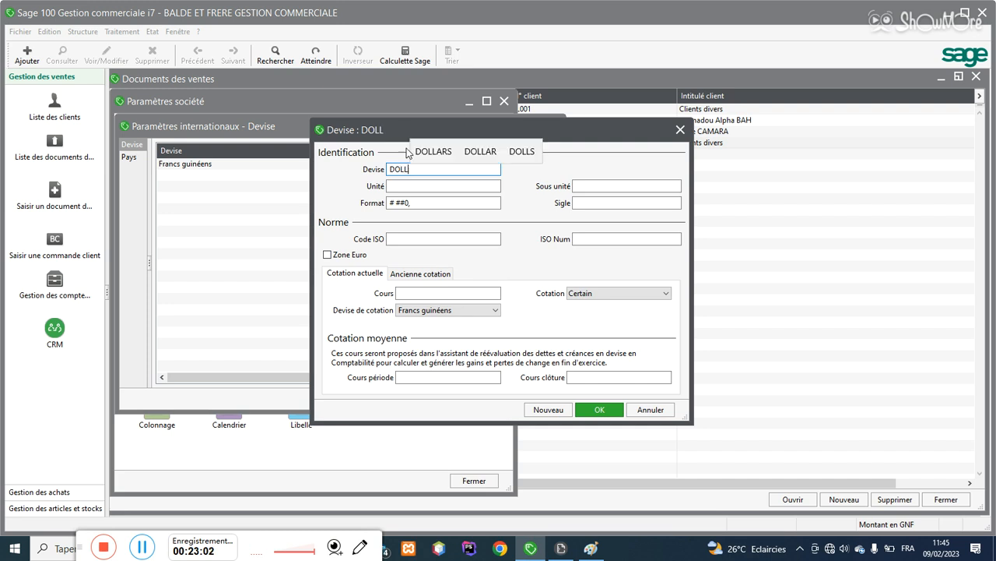
text(A)
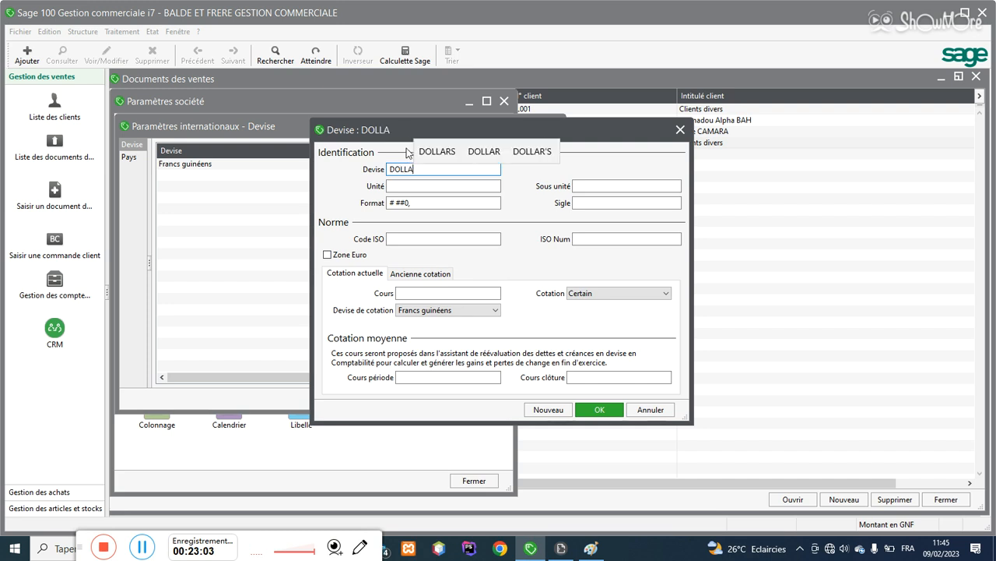
click(470, 152)
click(393, 187)
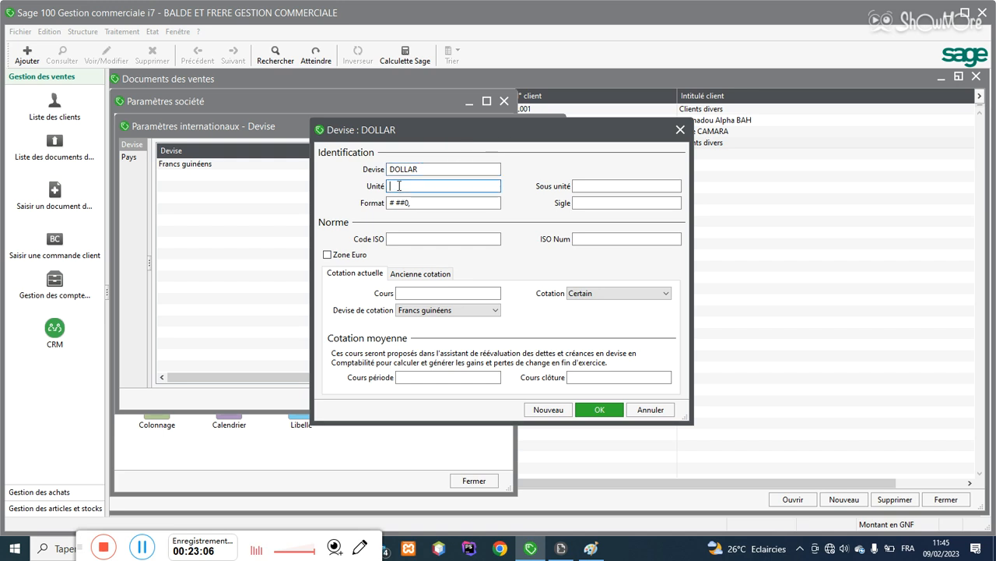
text(1)
Step: Give the DOLLAR currency ISO code USD, a rate of 9100 and Incertain quotation against Francs guinéens, and save it
click(410, 240)
text(USD)
key(Tab)
click(423, 292)
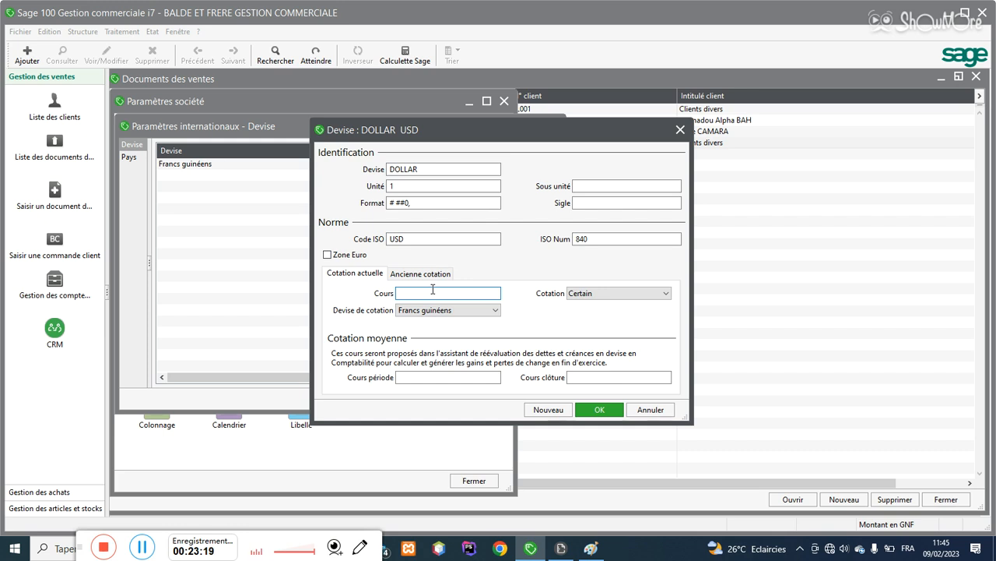
text(8)
click(589, 296)
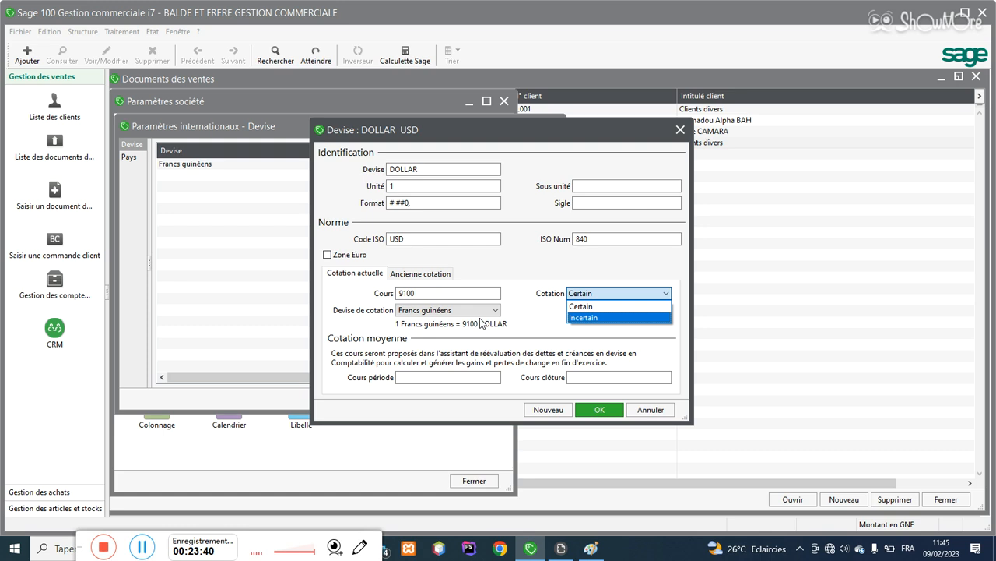
click(583, 317)
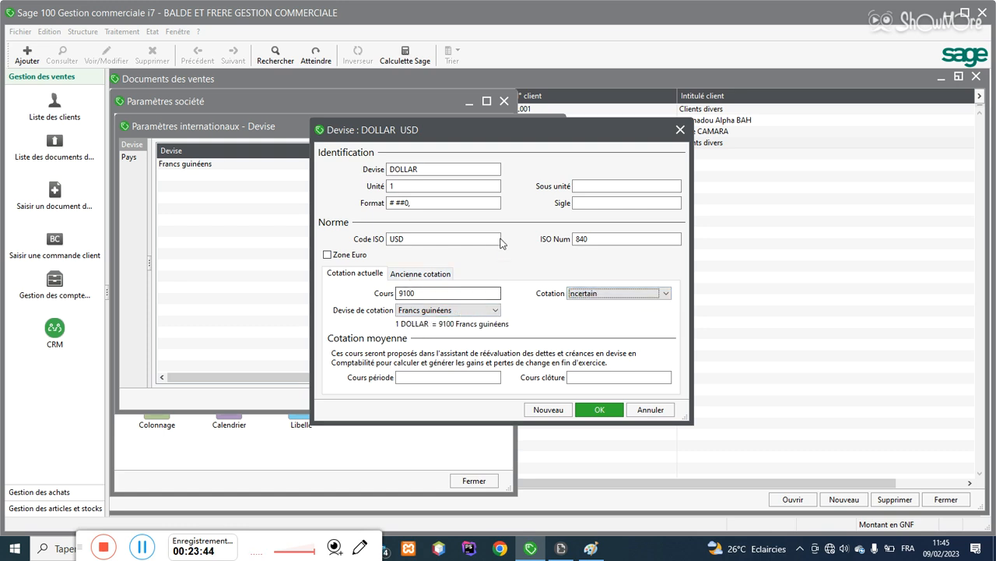
click(593, 410)
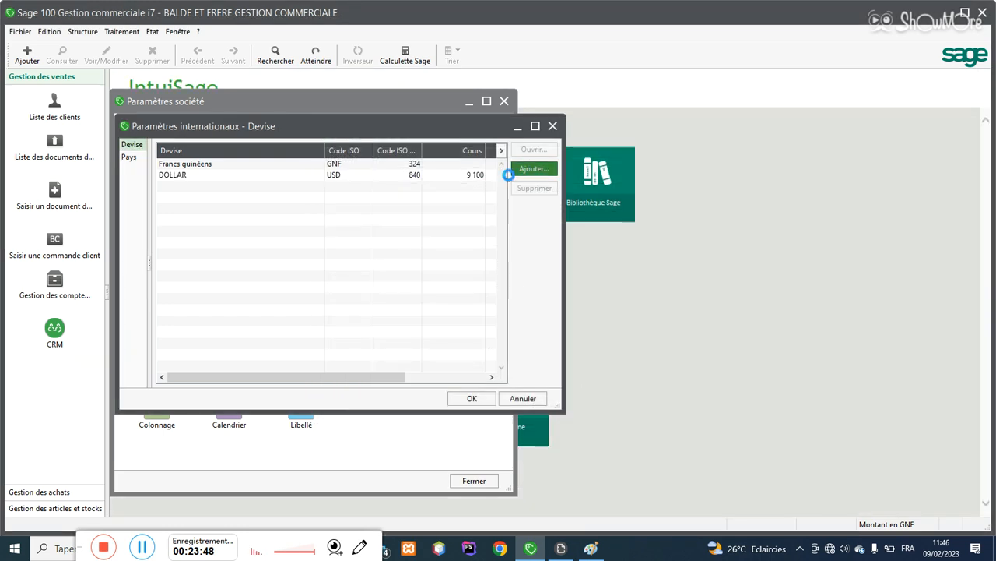
Step: Add a new currency named Francs CFA with unit 1
click(534, 168)
text(CFA)
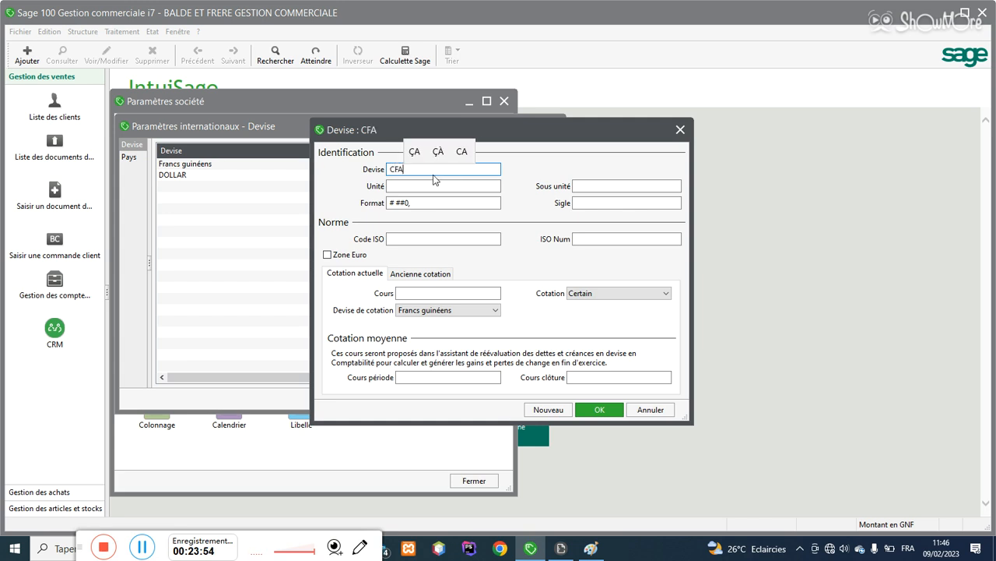
drag(418, 169, 371, 164)
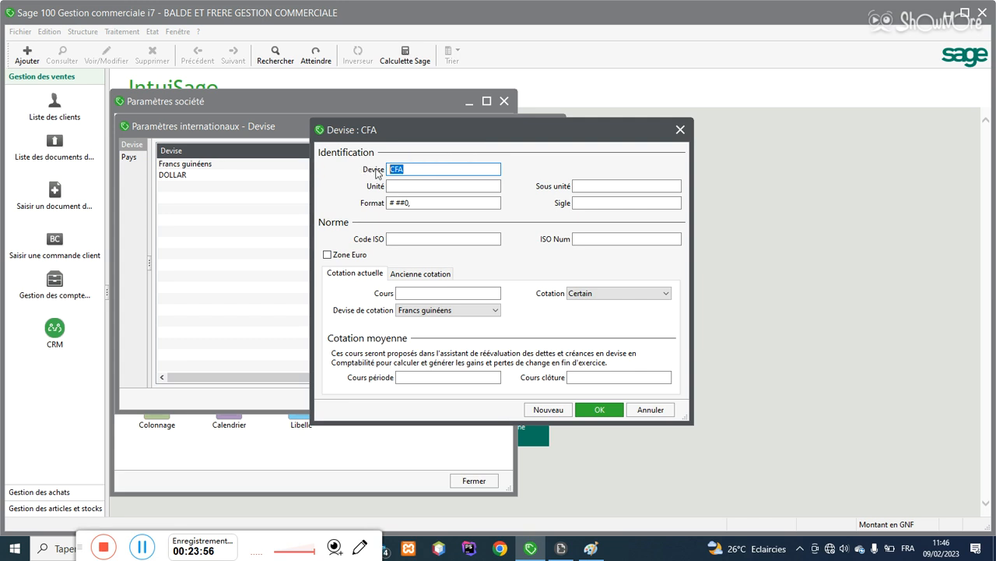
text(Franc)
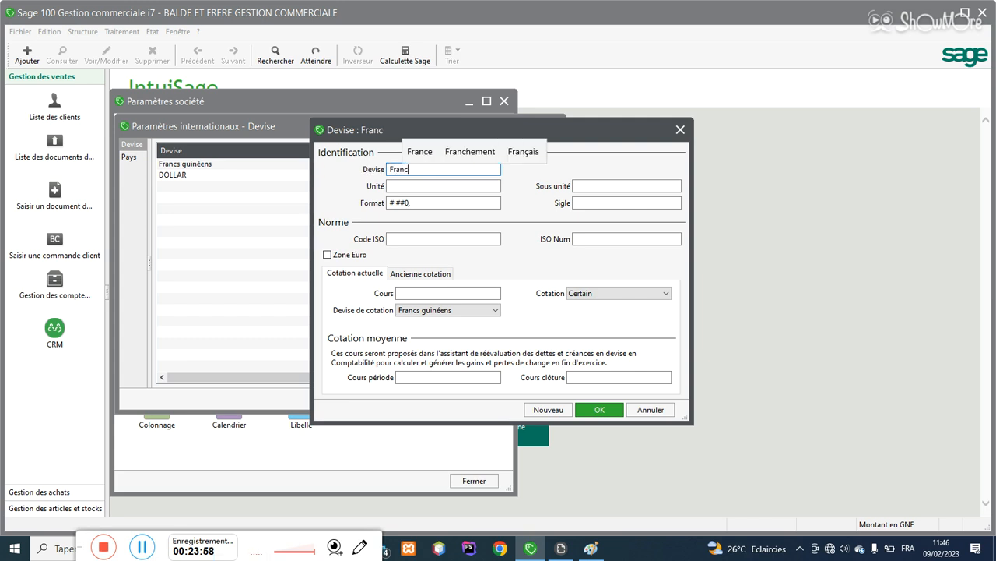
text(s CFA)
key(Tab)
text(1)
Step: Set the ISO code of the Francs CFA currency to XOF
click(459, 239)
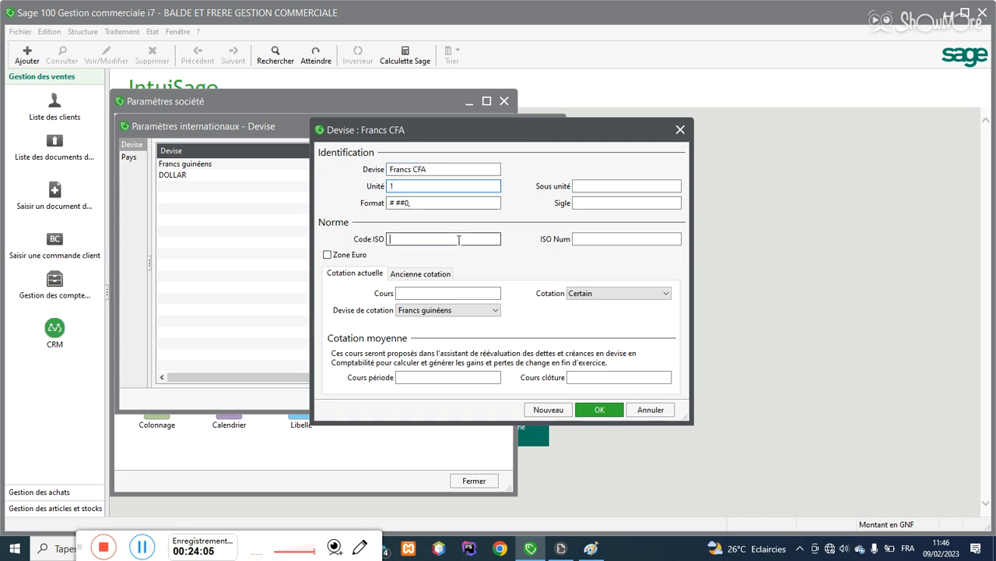
text(CFA)
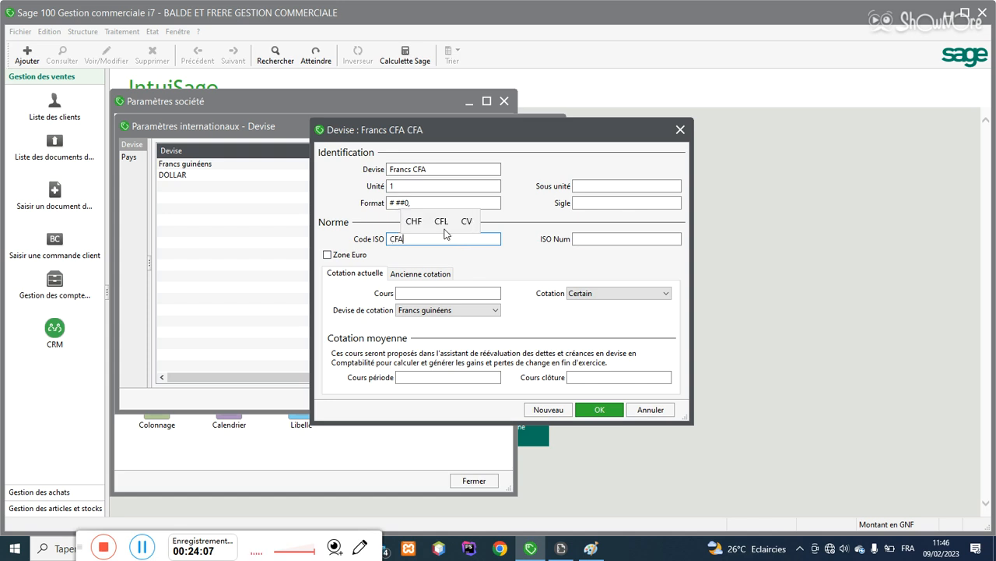
key(BackSpace)
key(BackSpace)
key(BackSpace)
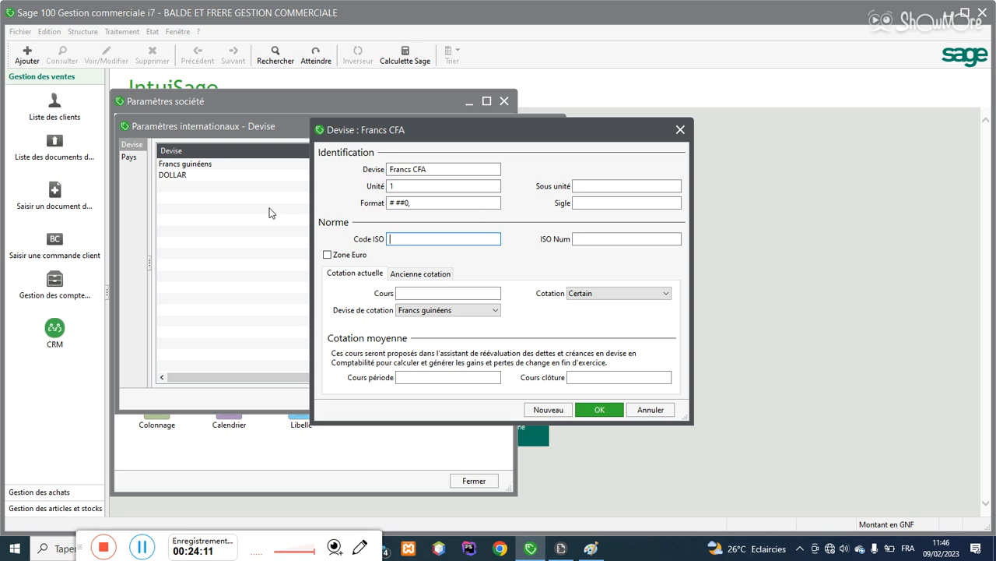
text(OXF)
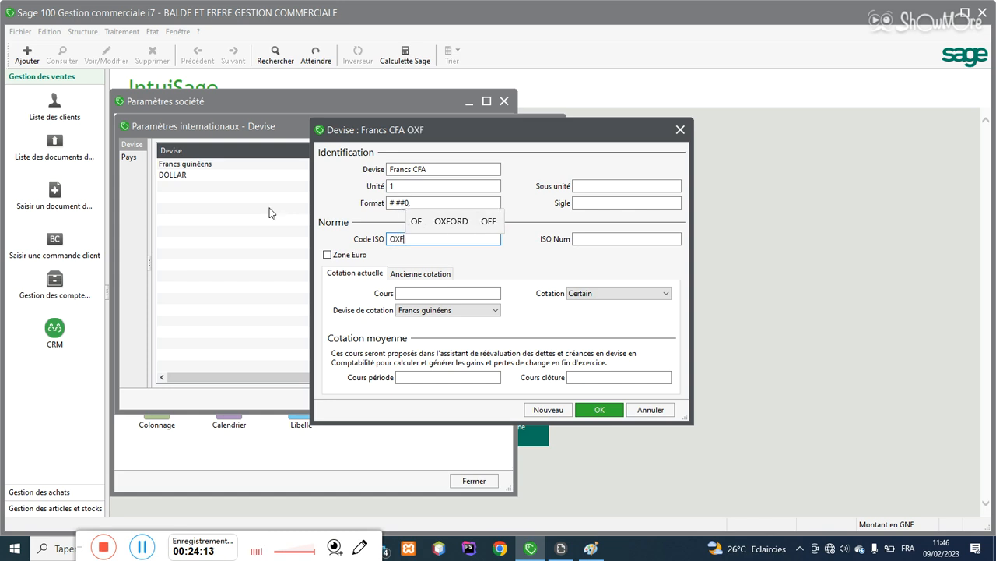
key(Tab)
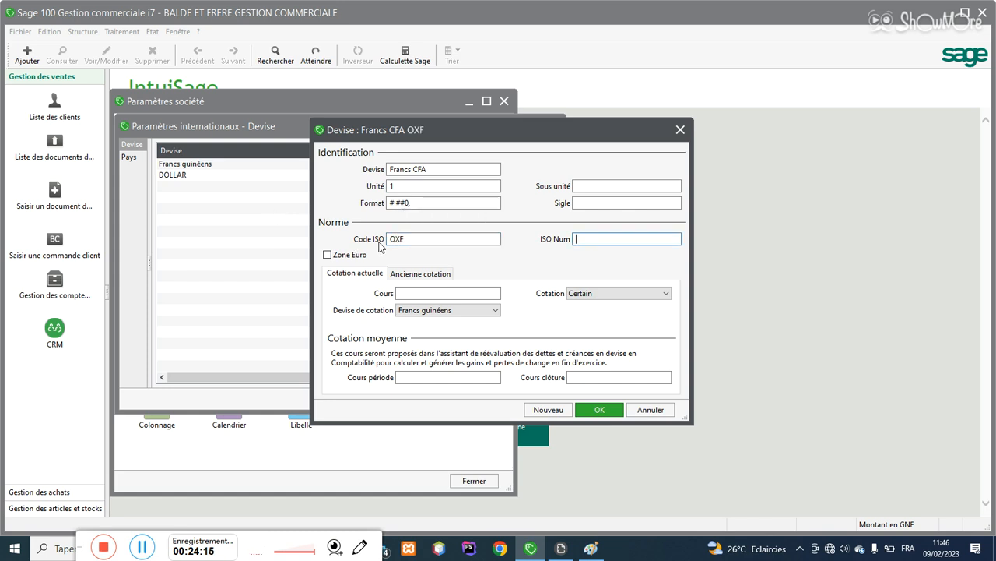
click(407, 240)
text(XOF)
key(Tab)
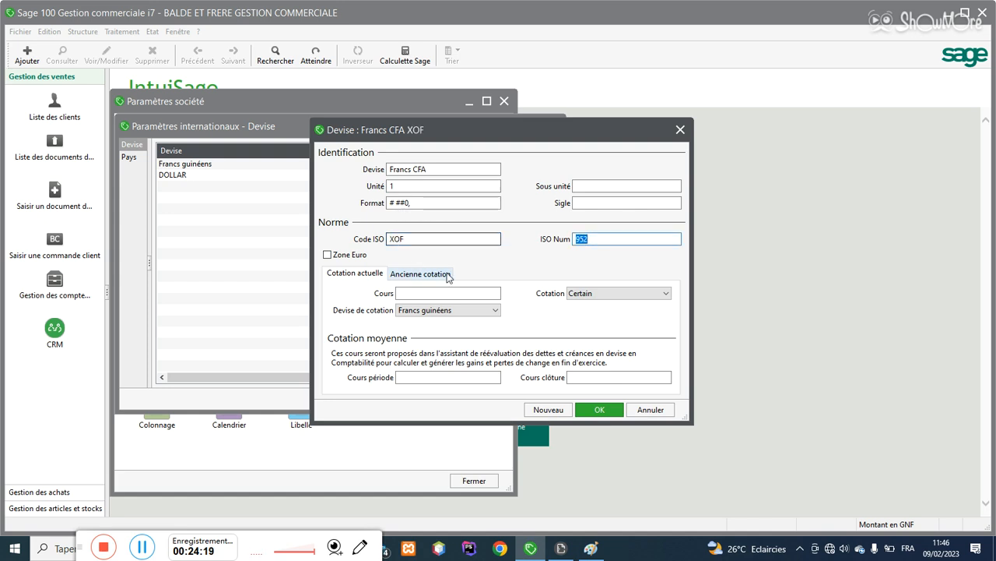
Step: Give Francs CFA a rate of 13 with Incertain quotation against Francs guinéens, save it and close the company parameters
click(476, 293)
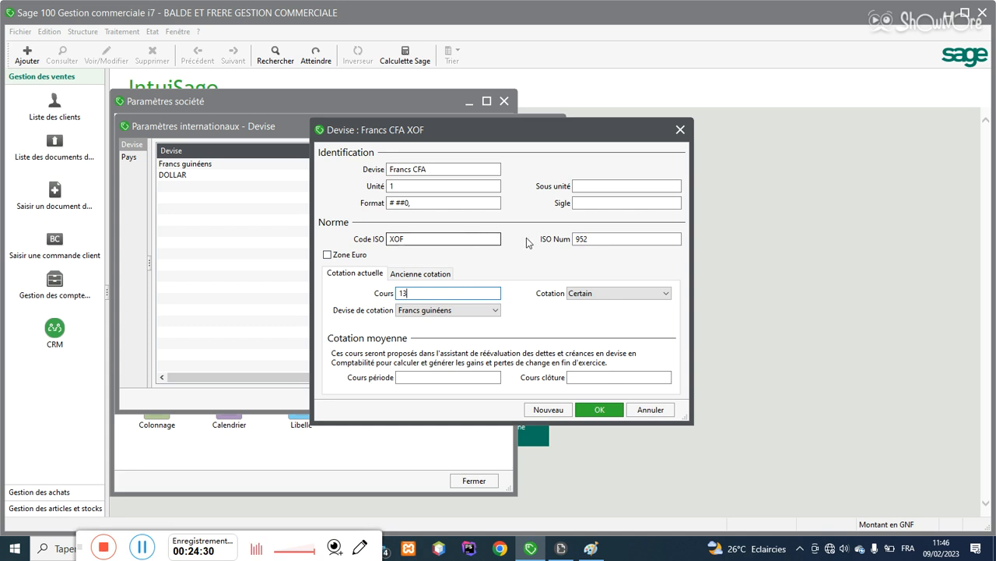
click(588, 292)
click(658, 293)
click(584, 317)
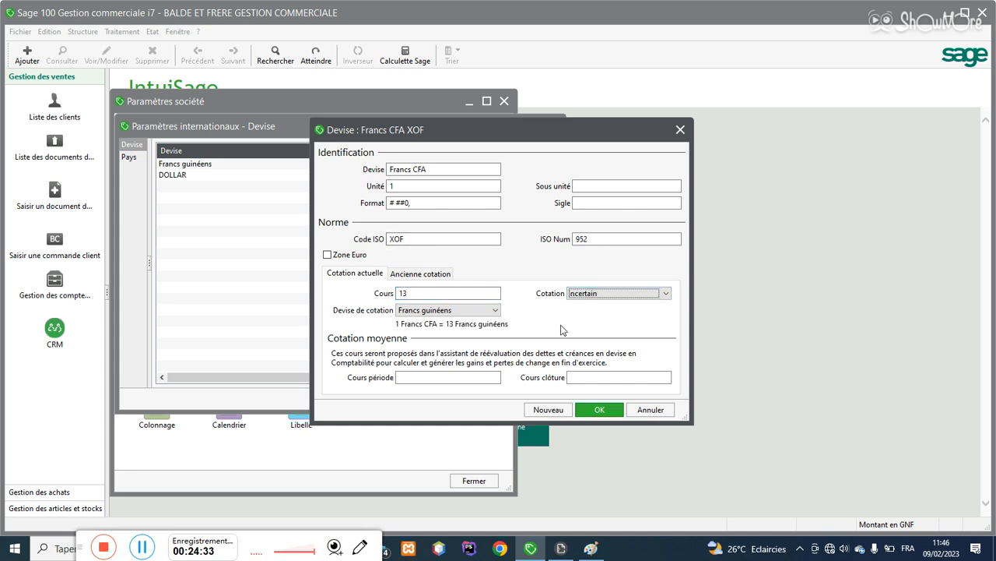
click(596, 410)
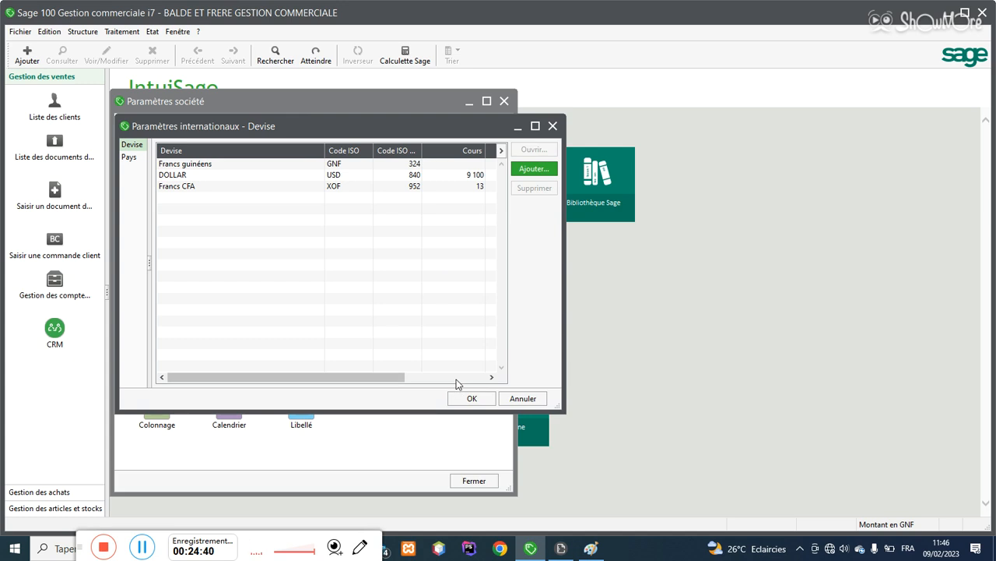
click(470, 399)
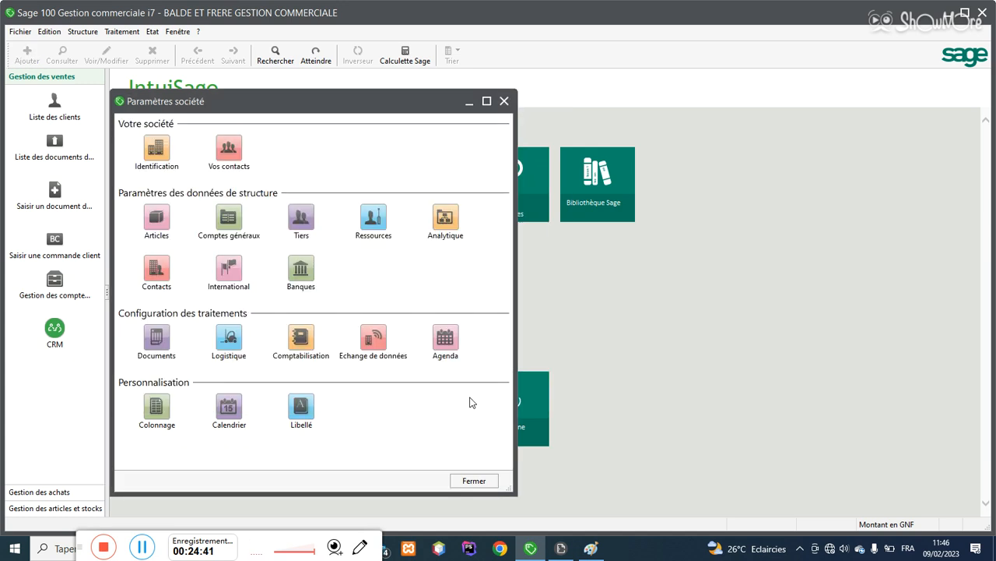
click(477, 480)
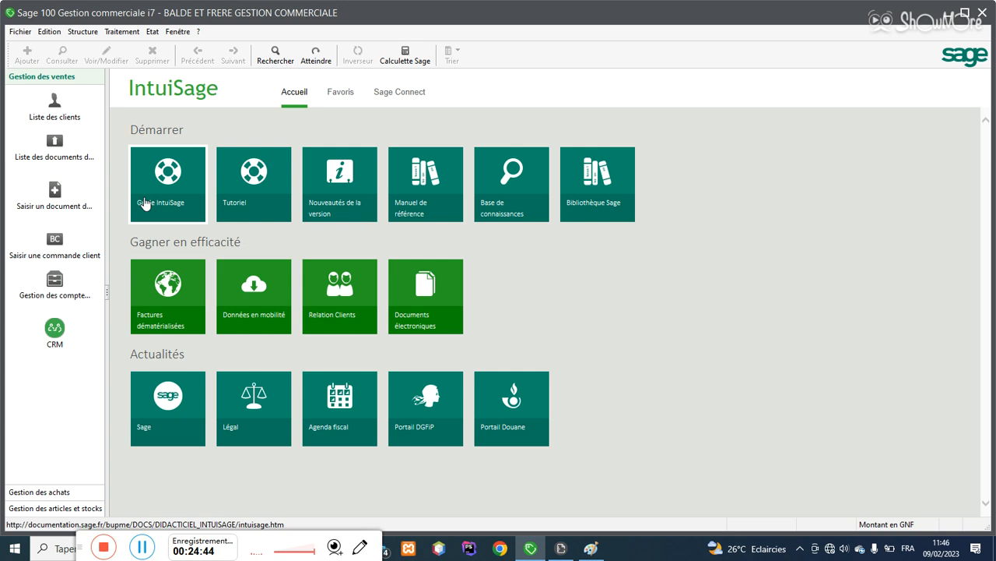
Step: Create a new Facture in the sales documents and choose the last client in the list
click(126, 31)
click(144, 49)
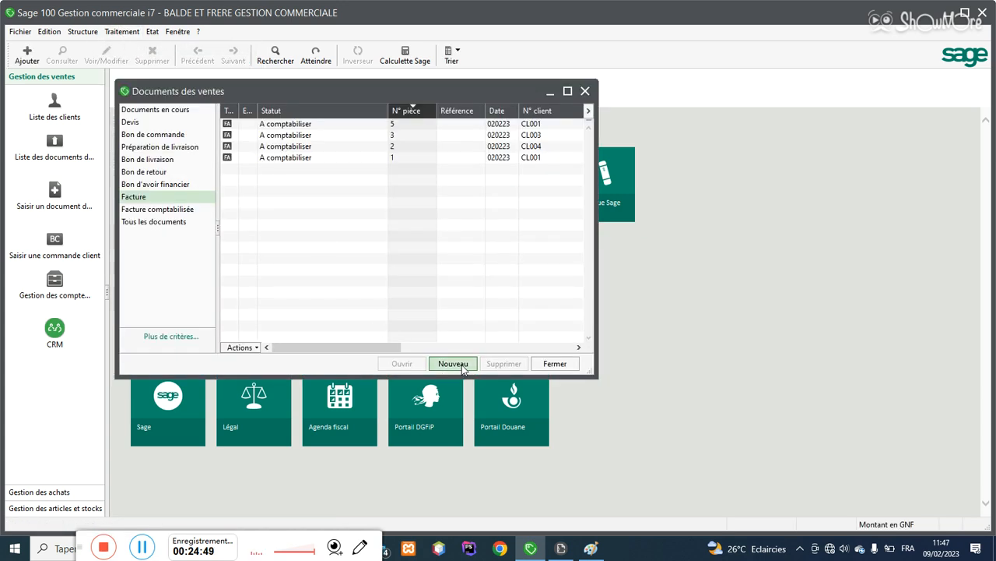
click(463, 367)
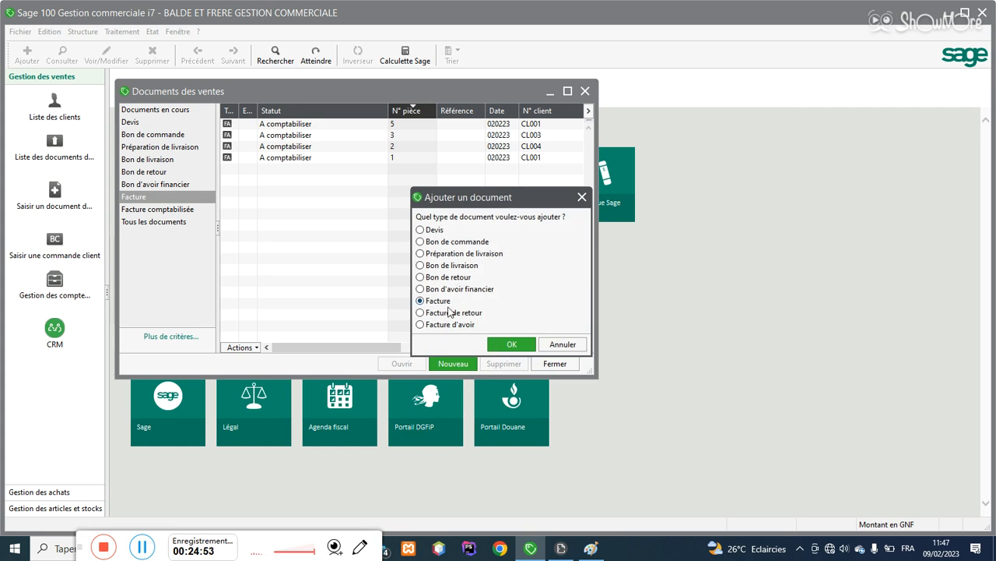
click(511, 343)
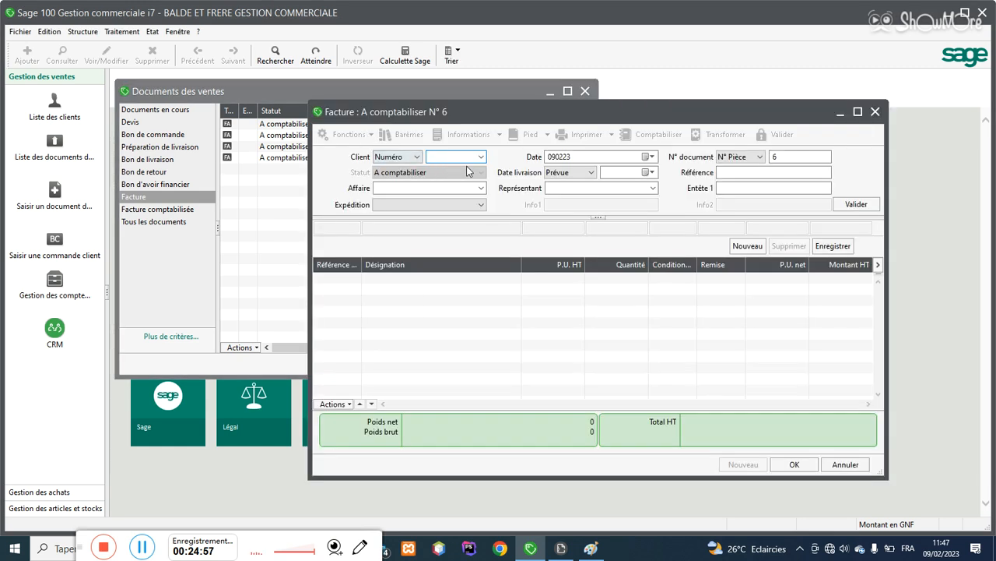
click(482, 158)
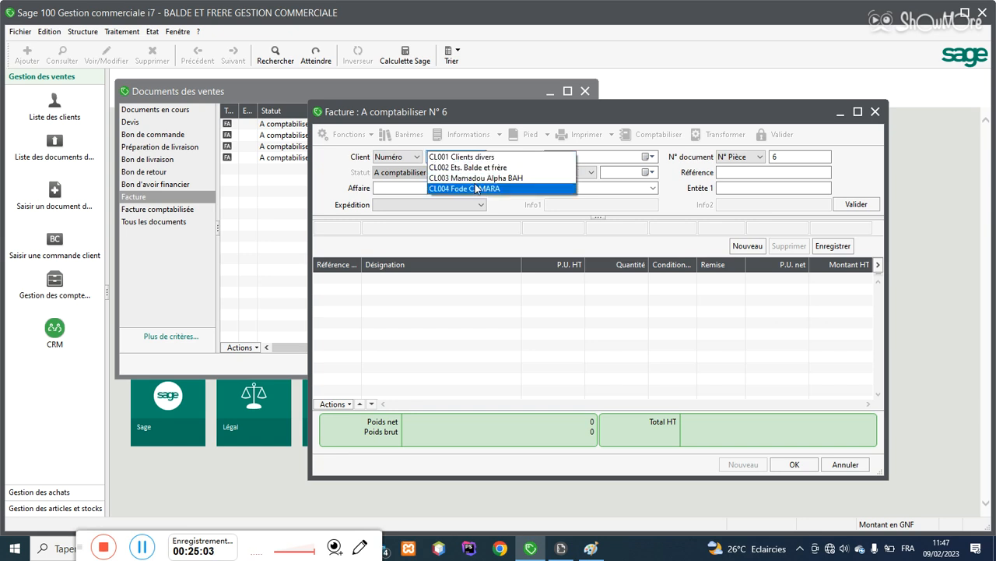
click(478, 188)
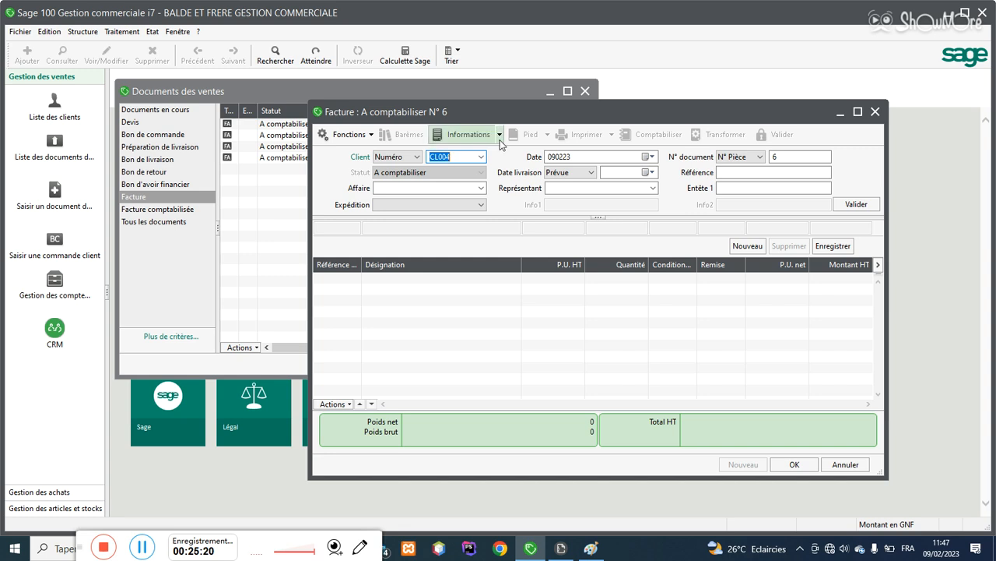
Step: Set the new invoice's currency to DOLLAR in its document information and validate the invoice header
click(469, 134)
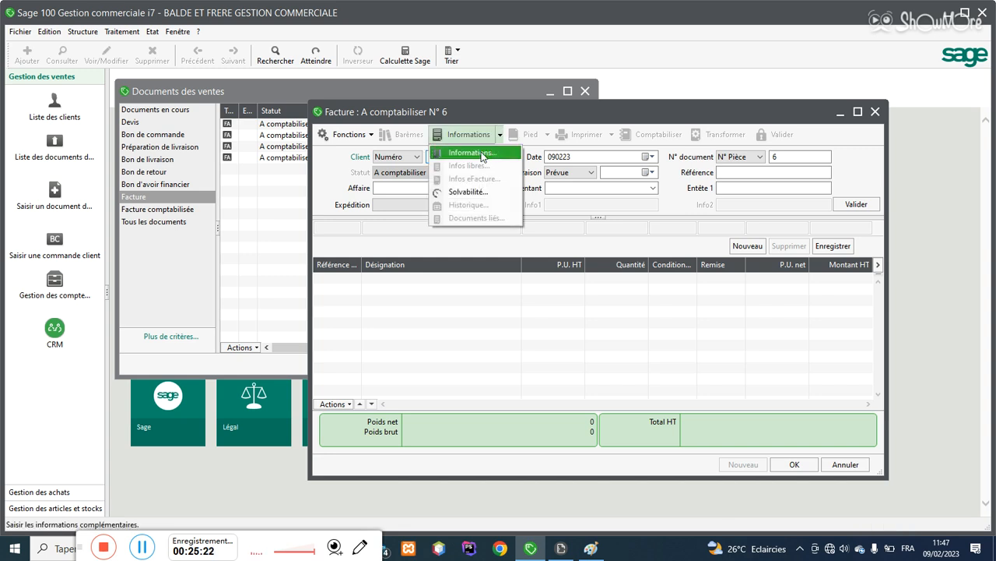
click(483, 154)
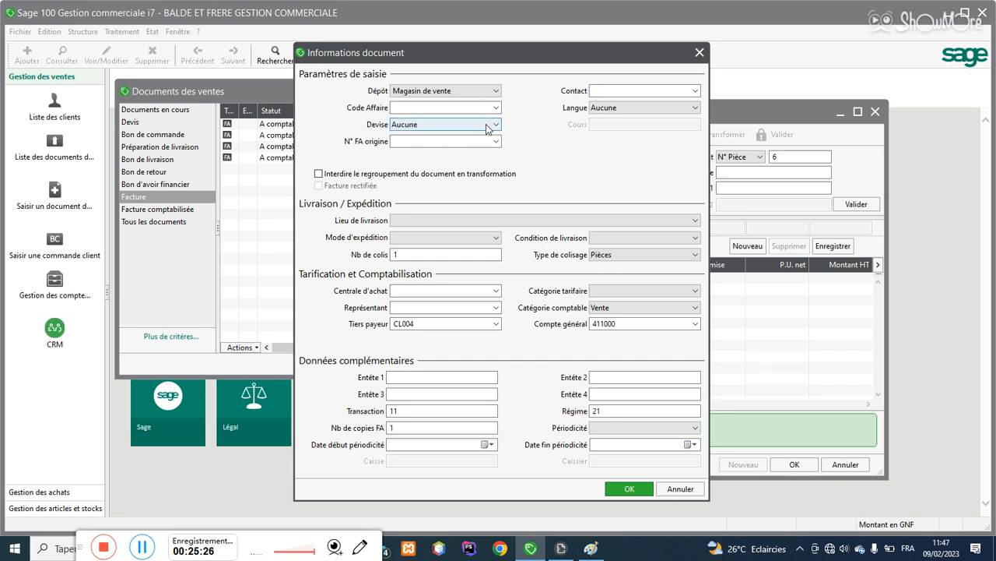
click(487, 125)
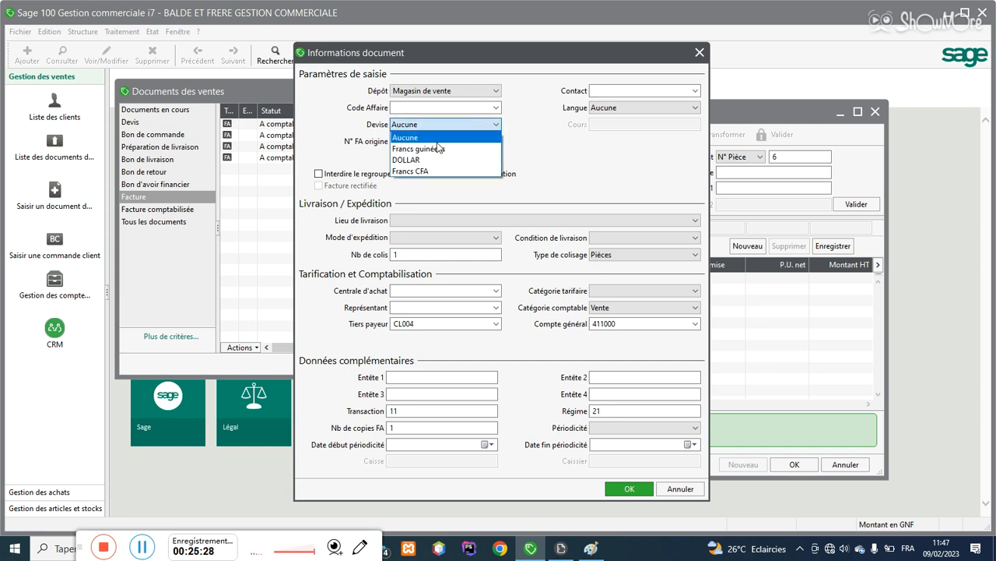
click(399, 158)
drag(615, 124, 574, 119)
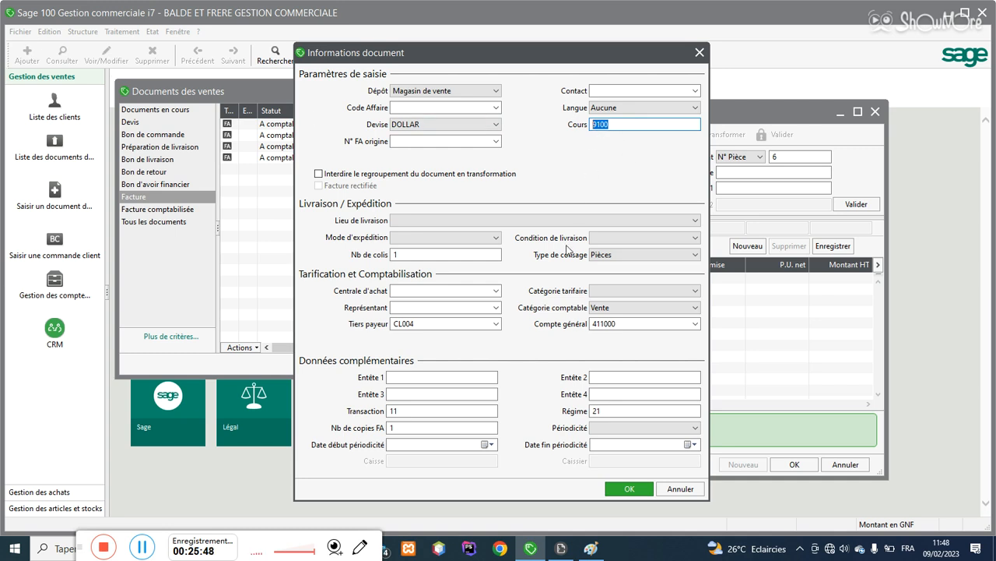
click(629, 488)
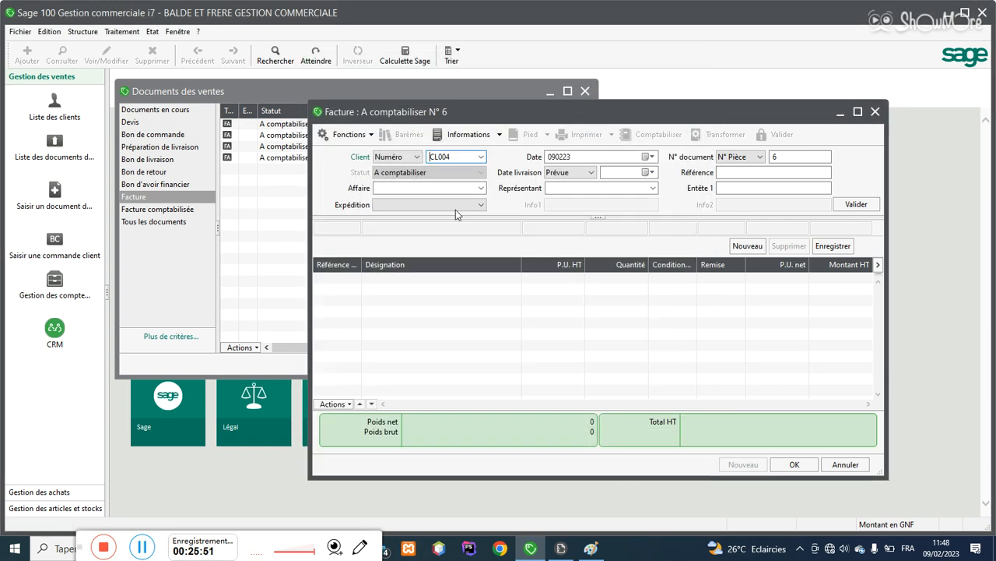
key(Return)
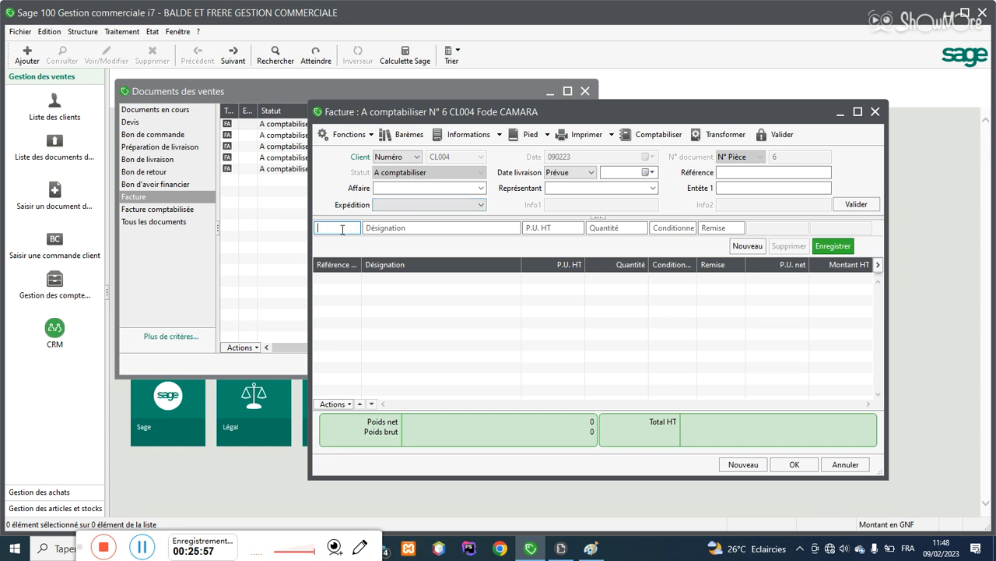
Step: Enter article C01 Chargeur Del gros on the invoice's first line with a quantity of 100
text(D)
key(Tab)
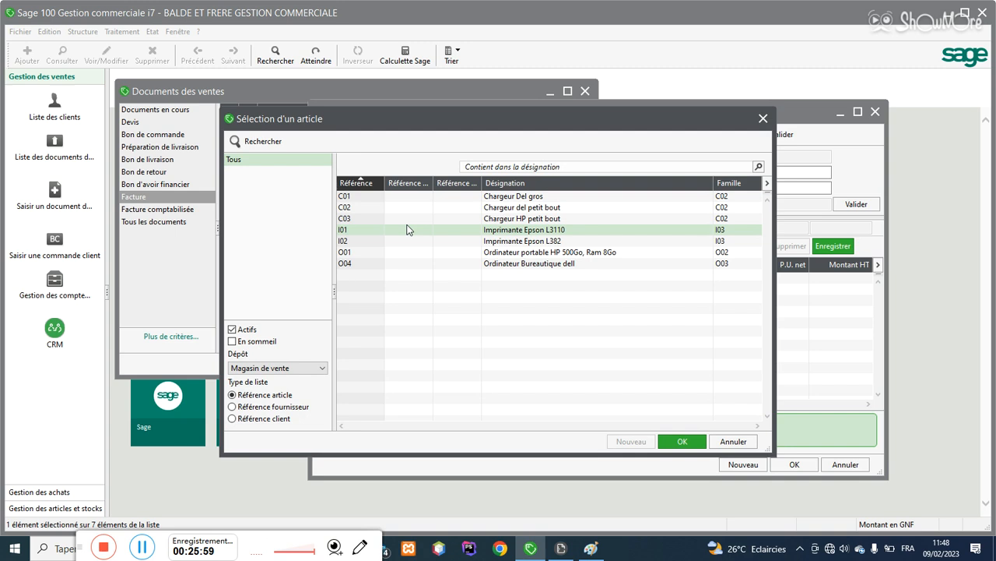
double_click(416, 200)
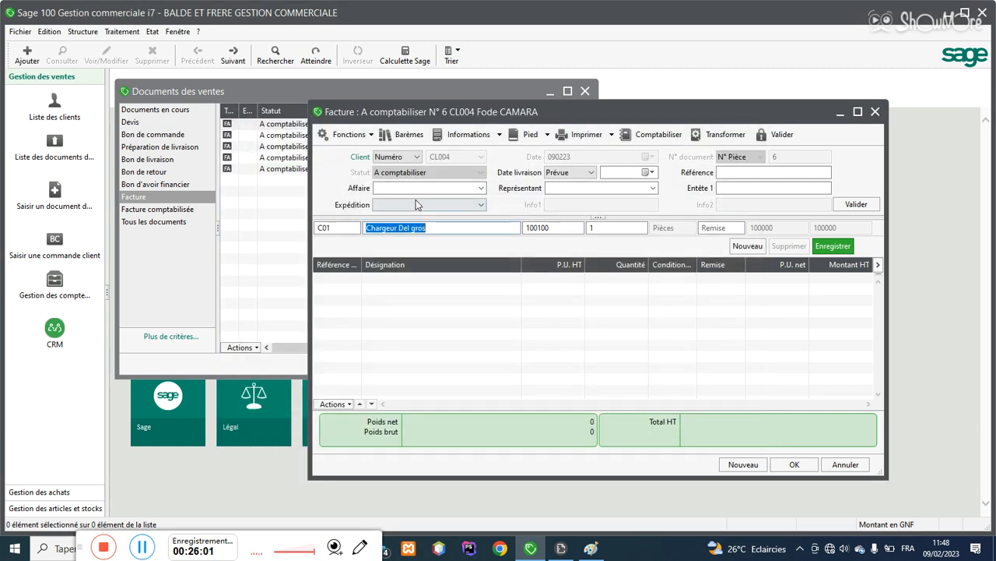
click(605, 227)
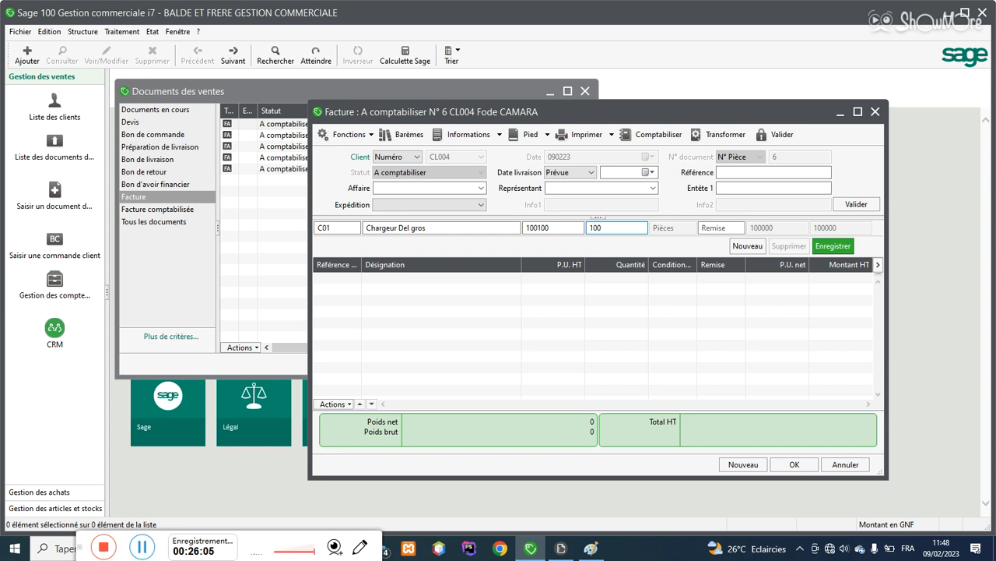
text(00)
key(Tab)
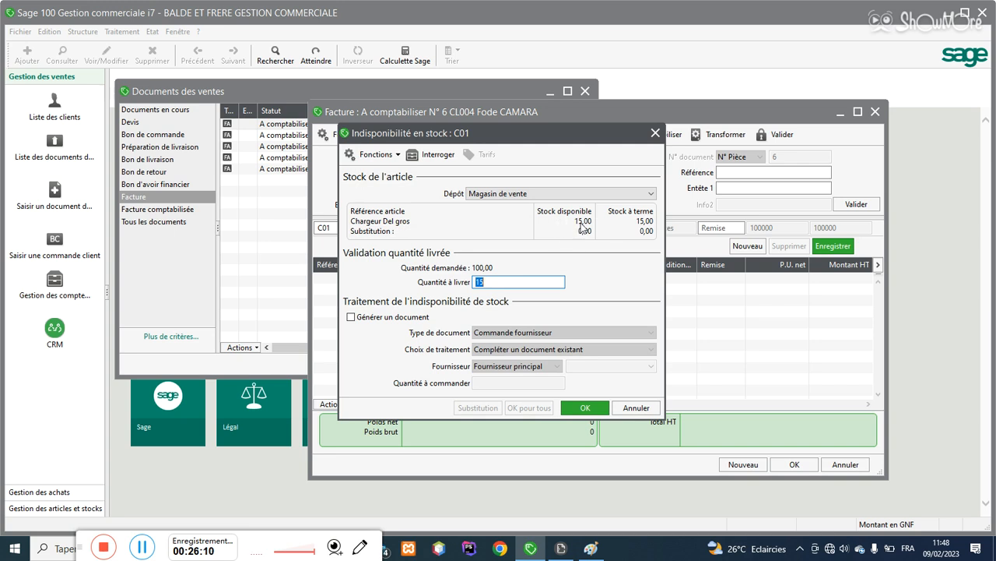
Step: Check the article's stock in Magasin de stock, return to Magasin de vente and accept 15 as the quantity to deliver
click(634, 198)
click(634, 197)
click(635, 197)
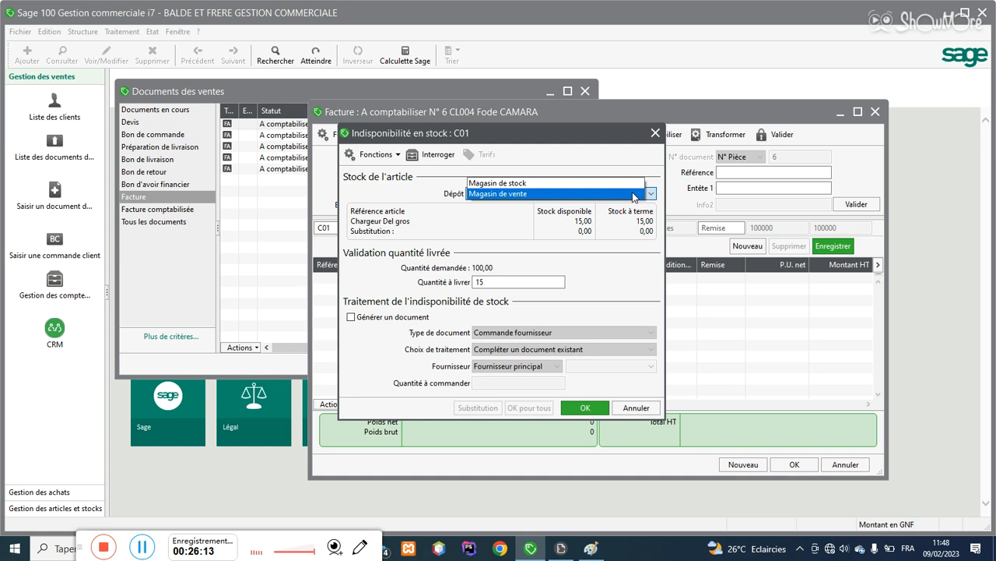
click(528, 185)
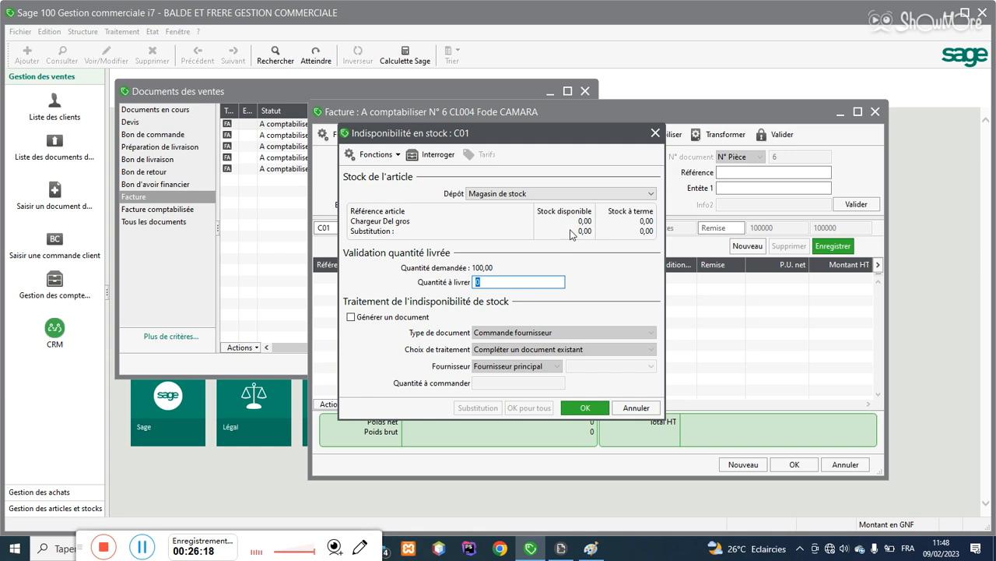
click(535, 194)
click(537, 204)
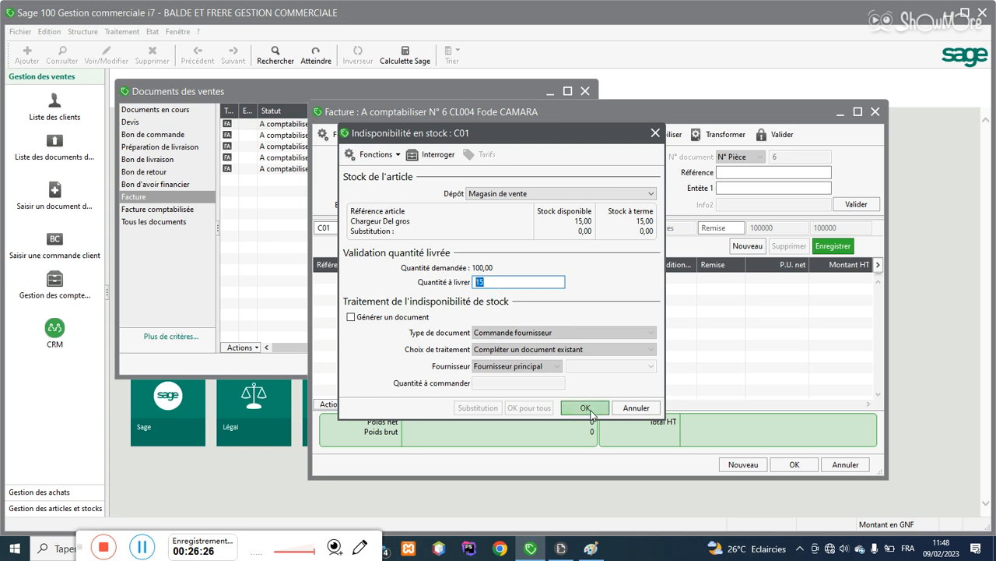
click(587, 408)
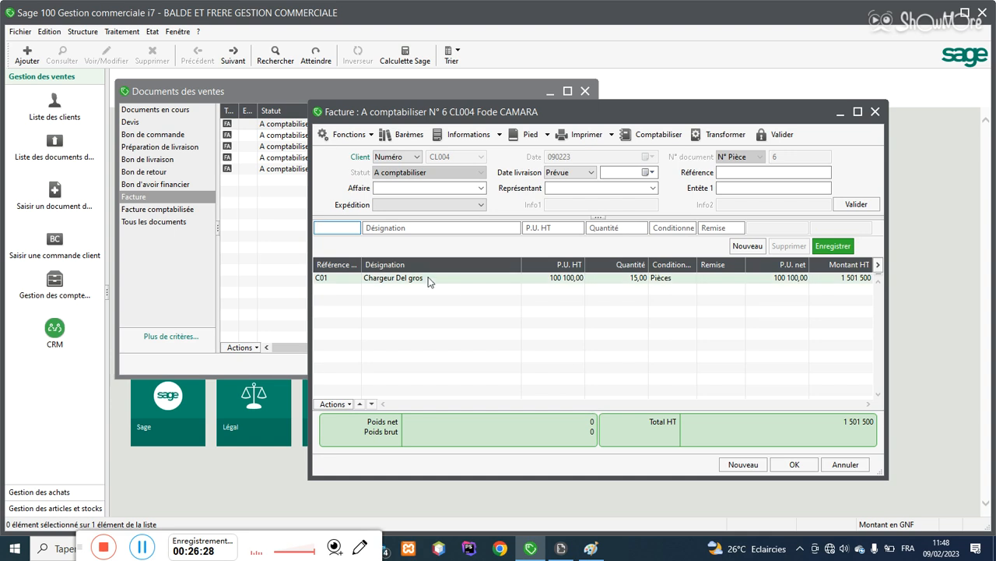
Step: Add article I01 Imprimante Epson L3110 as the invoice's second line with a quantity of 10
text(&)
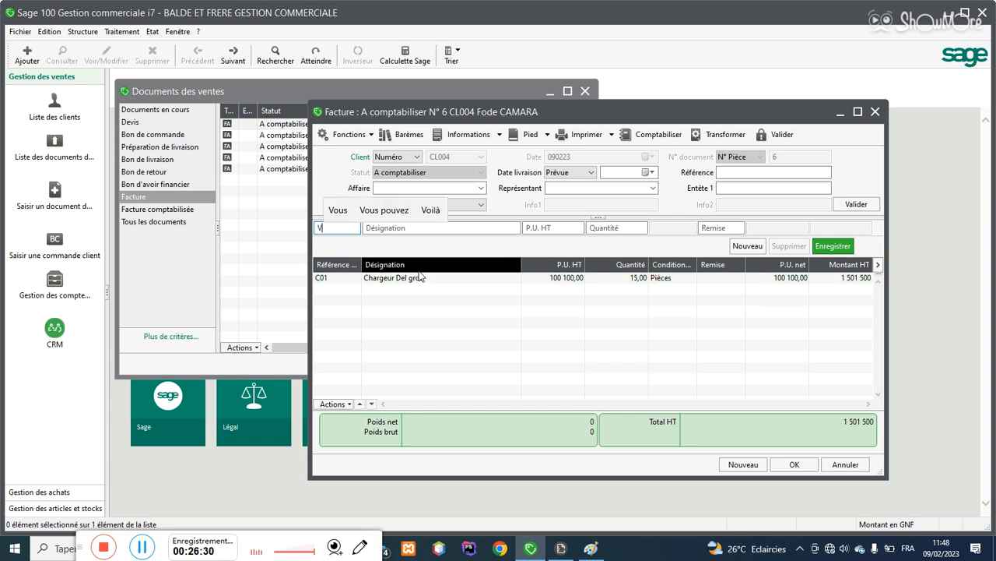
key(Tab)
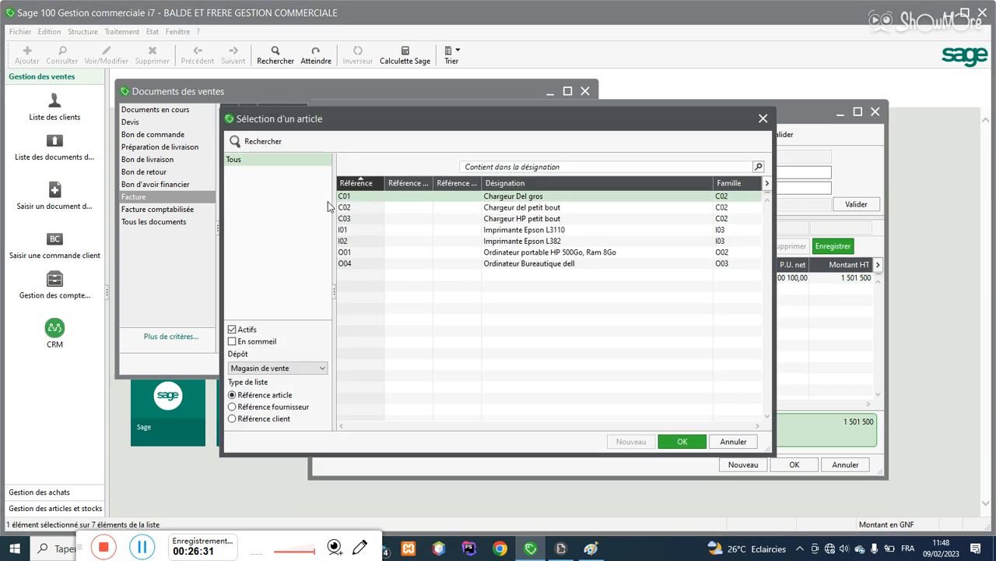
double_click(507, 230)
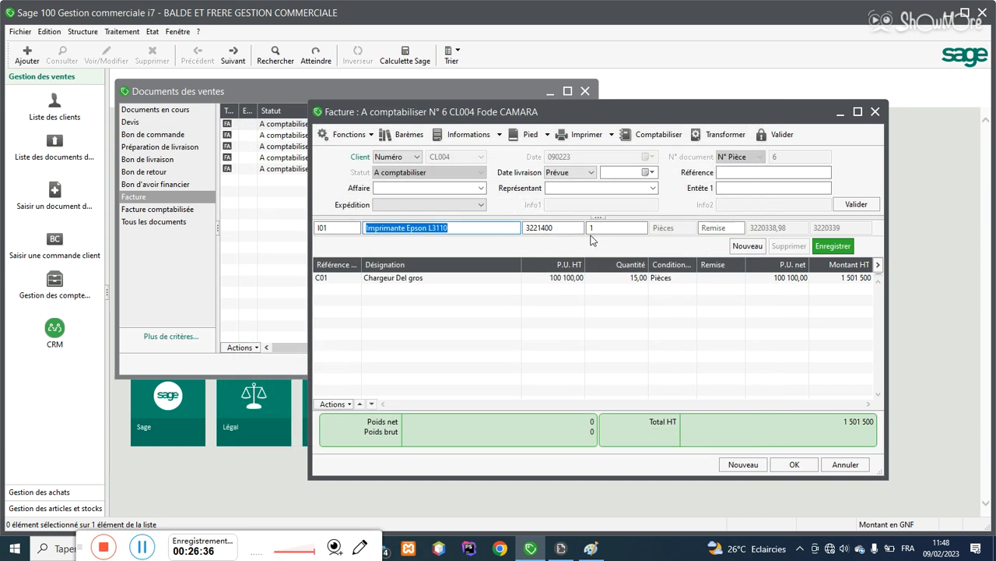
click(603, 229)
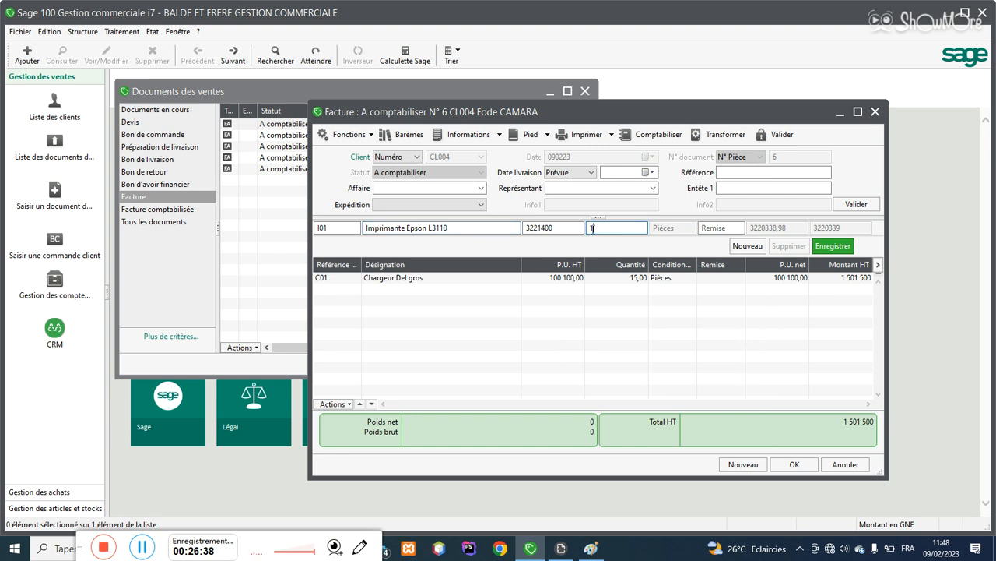
key(Return)
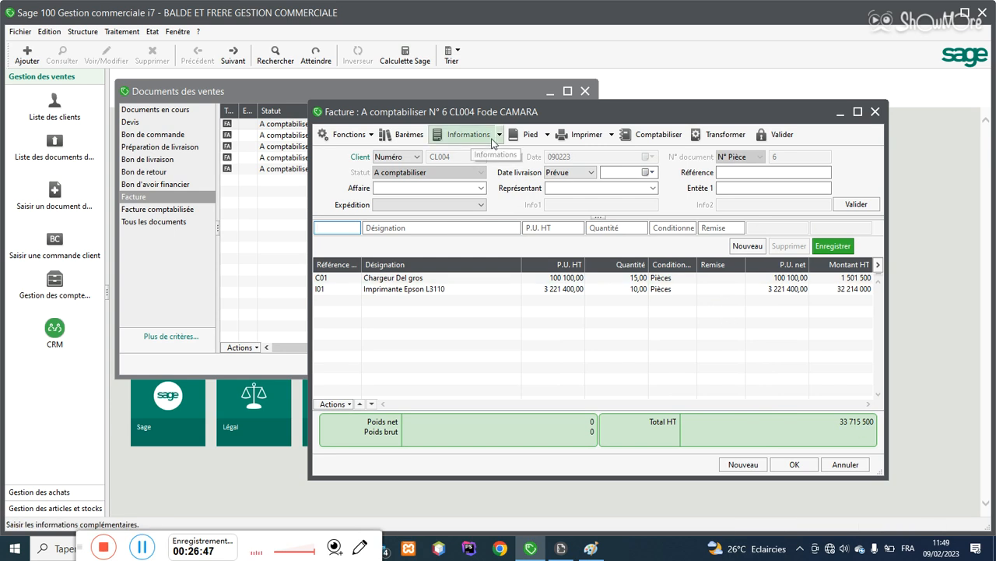
Step: Request the invoice printout, then switch to File Explorer and browse to Utilisateurs > Public > Documents publics on Disque local (C:)
click(576, 133)
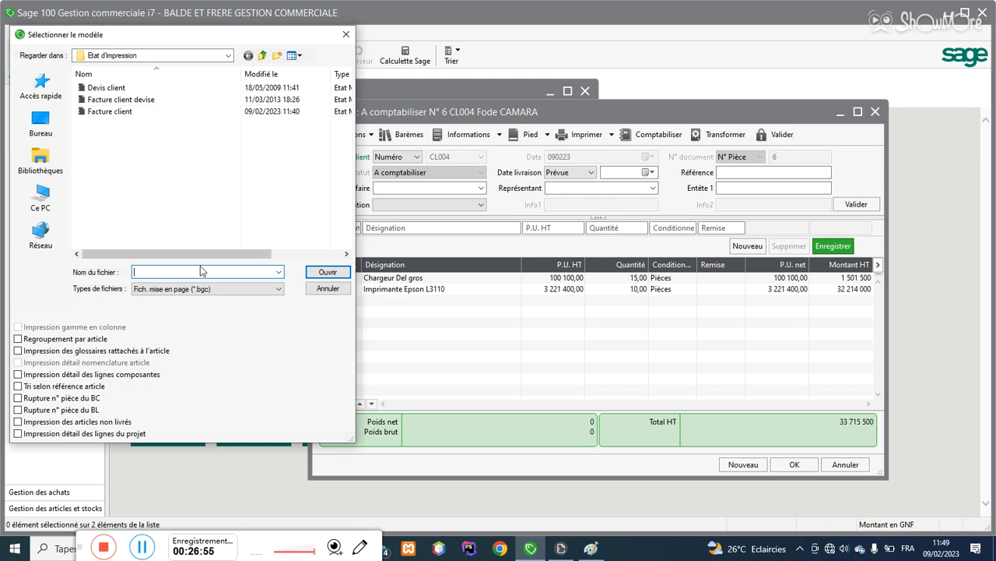
key(super+e)
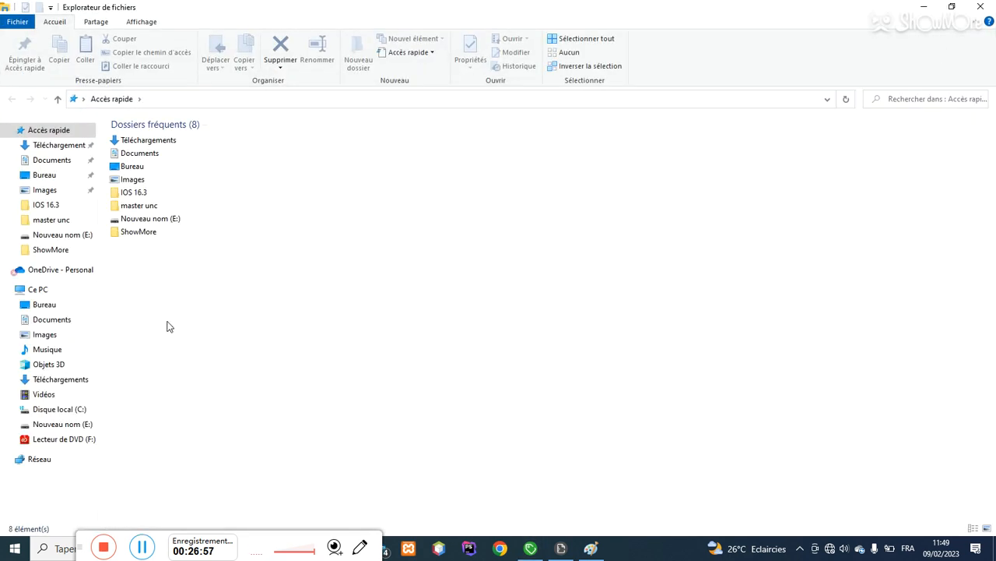
click(76, 424)
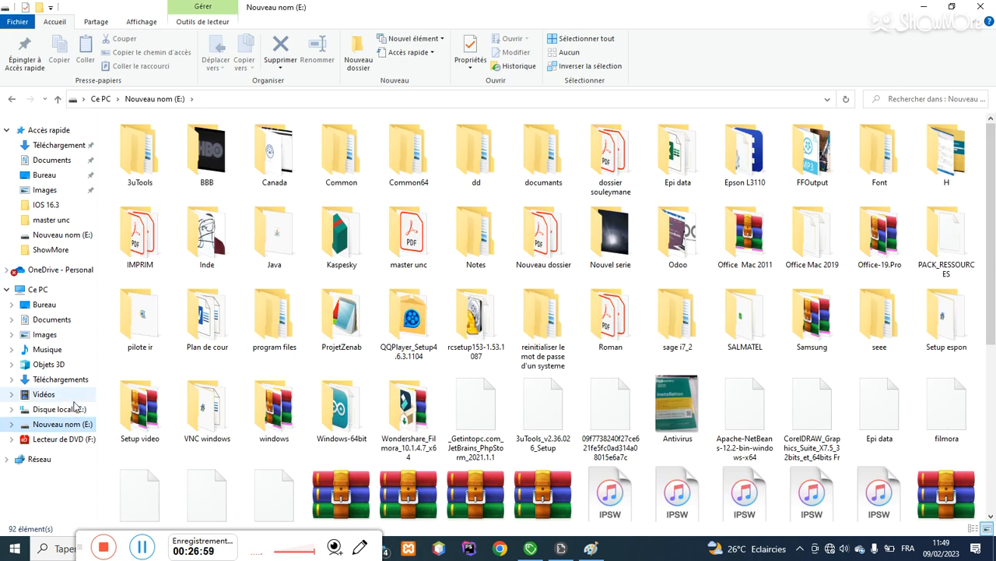
click(64, 408)
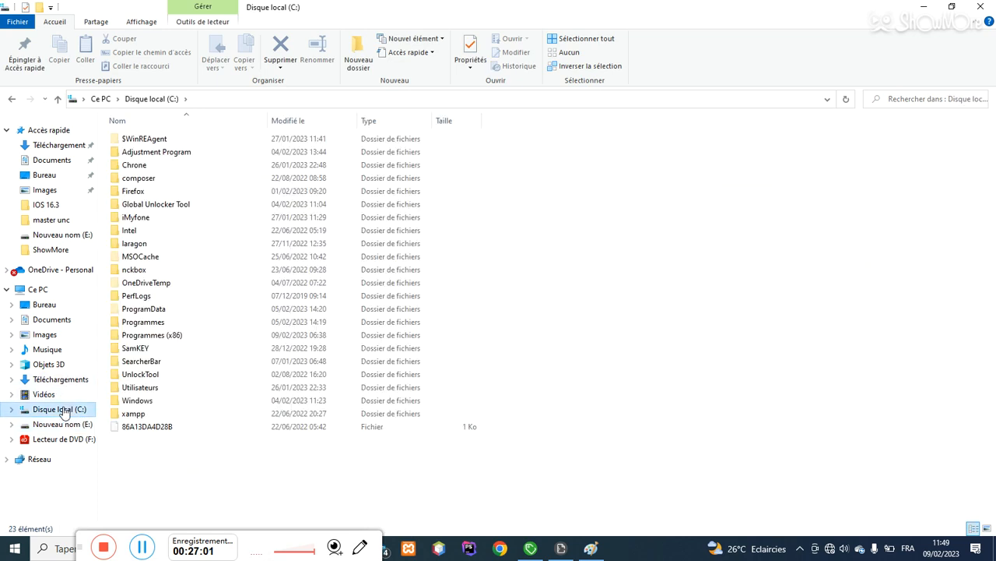
double_click(148, 387)
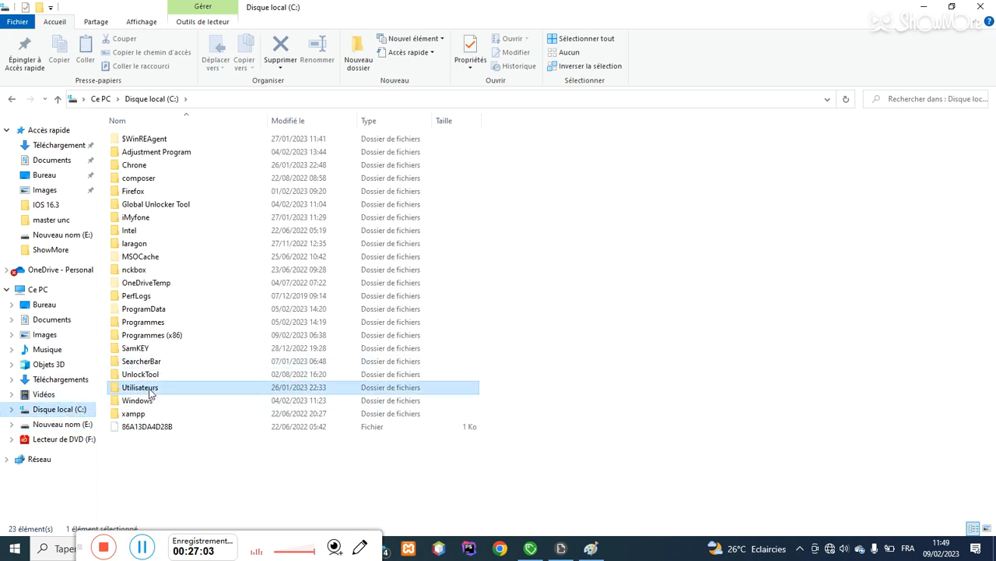
double_click(146, 155)
click(154, 181)
double_click(153, 182)
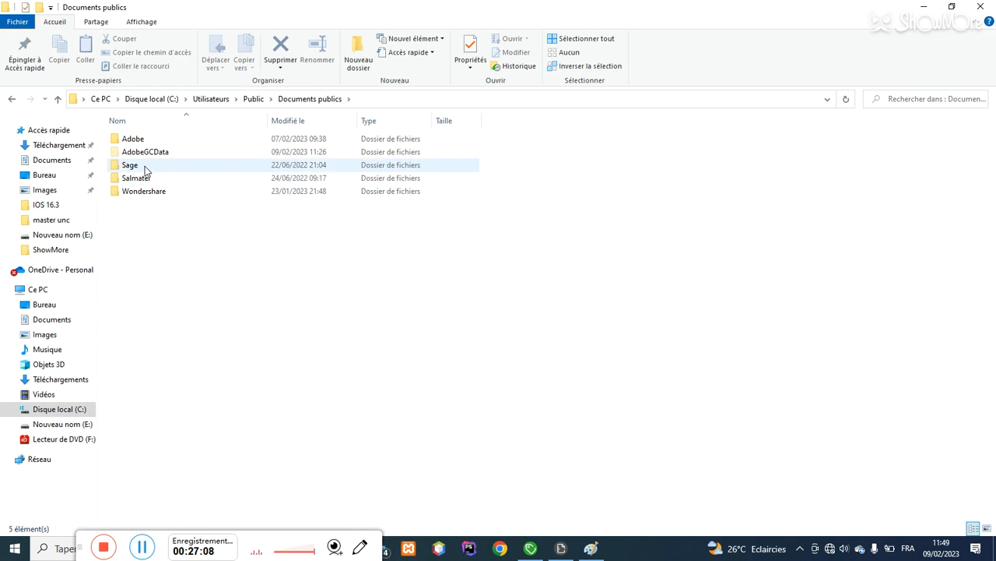
Step: Copy the Facture client devise template from Sage > iGestion commerciale > Documents standards > Ventes
double_click(146, 166)
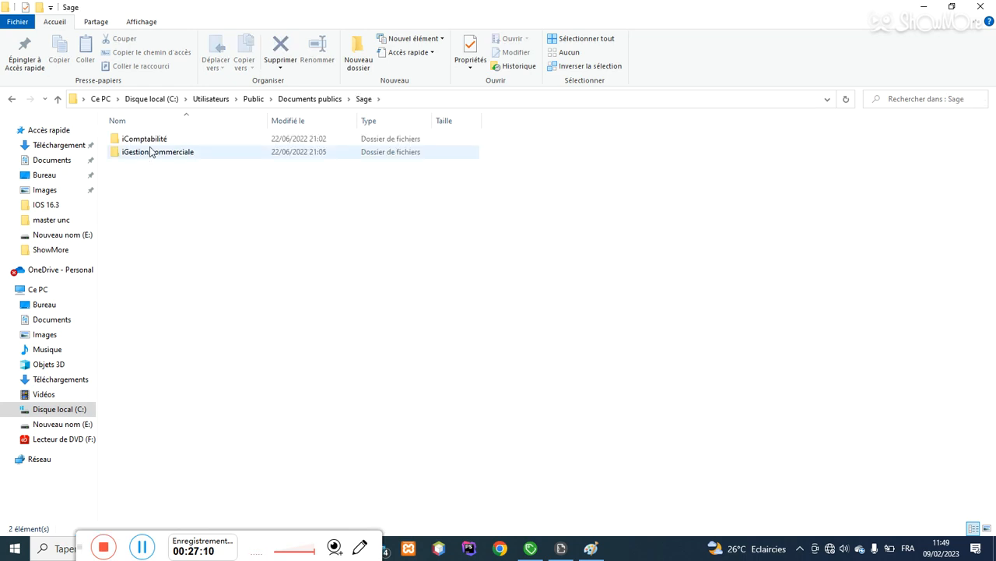
double_click(151, 154)
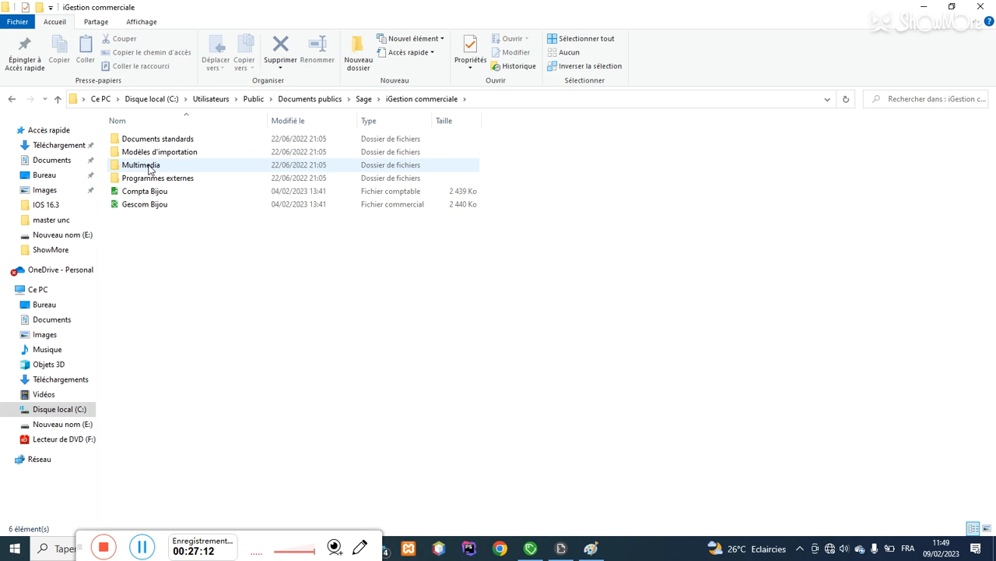
double_click(148, 140)
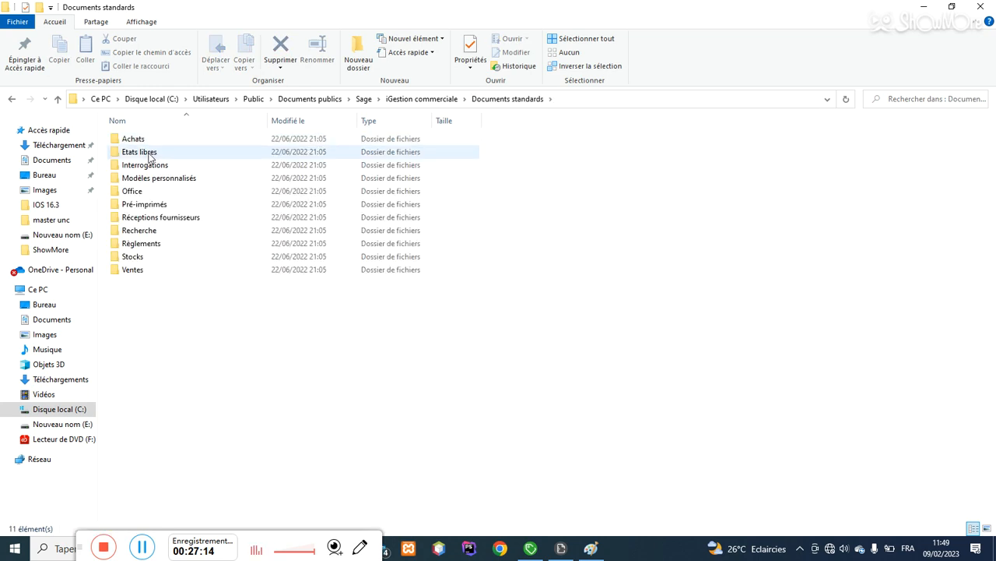
double_click(142, 269)
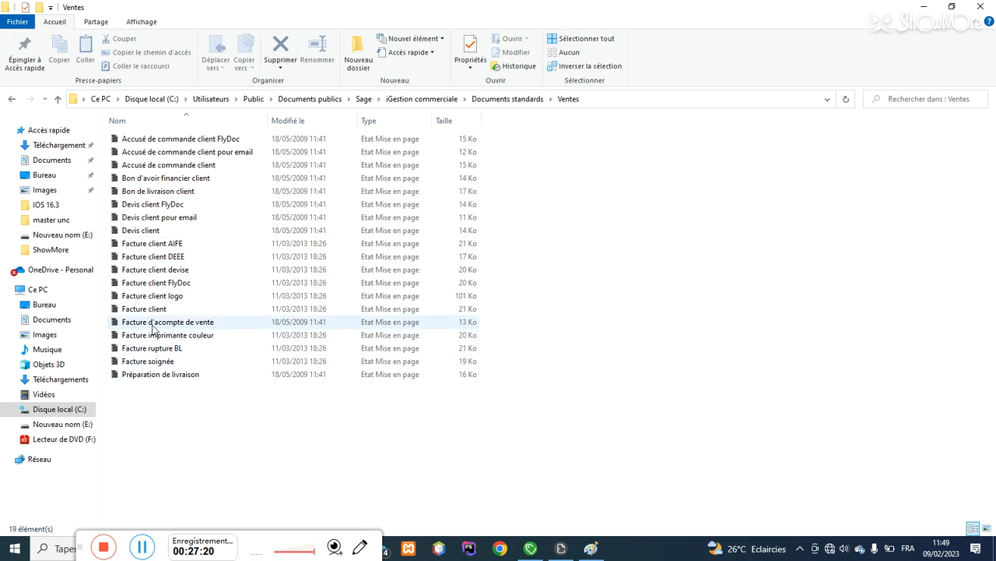
click(151, 273)
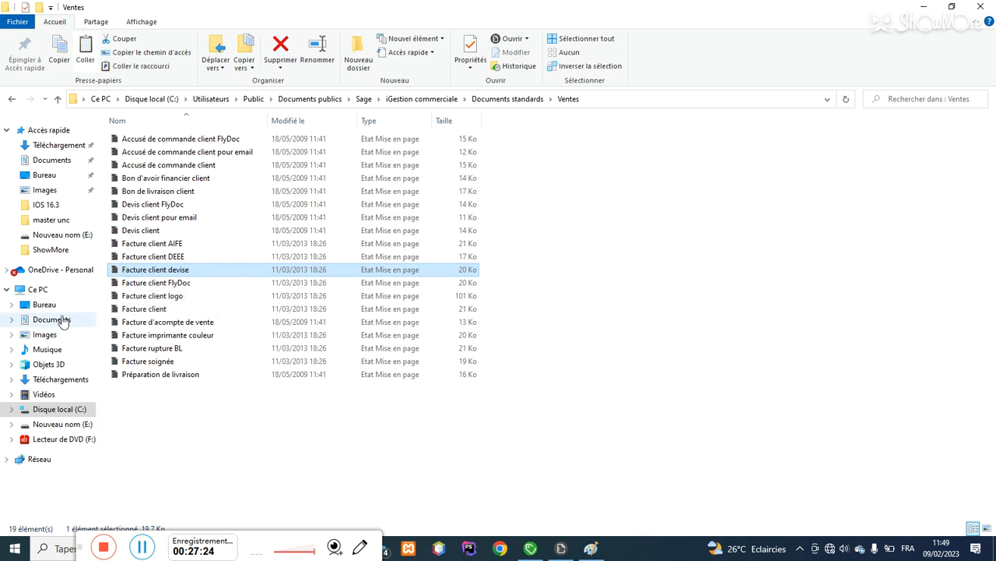
Step: Paste the template into Bureau > ETS GESTION BALDE FRERES > Etat d'impression, replacing the existing file
click(47, 305)
click(165, 232)
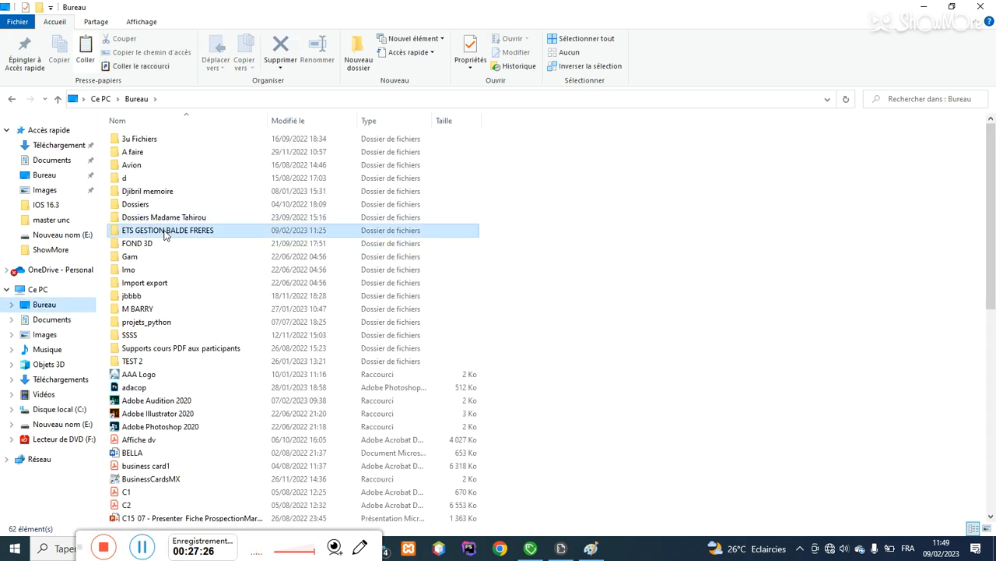
double_click(165, 232)
double_click(156, 139)
right_click(165, 232)
click(190, 319)
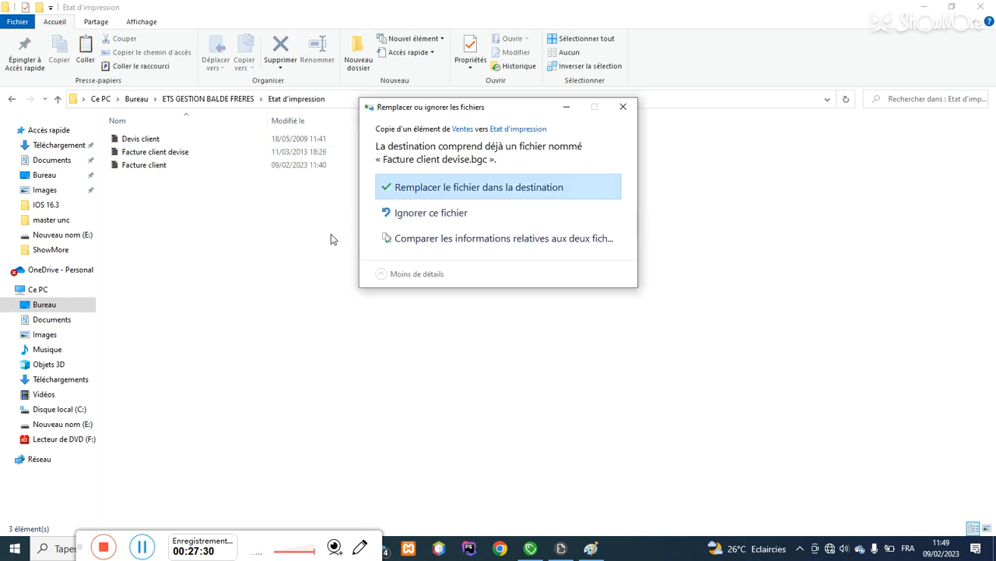
click(473, 189)
Step: Switch back to Sage 100 Gestion commerciale, preview the invoice with the Facture client devise template and examine its USD amounts and totals
click(565, 548)
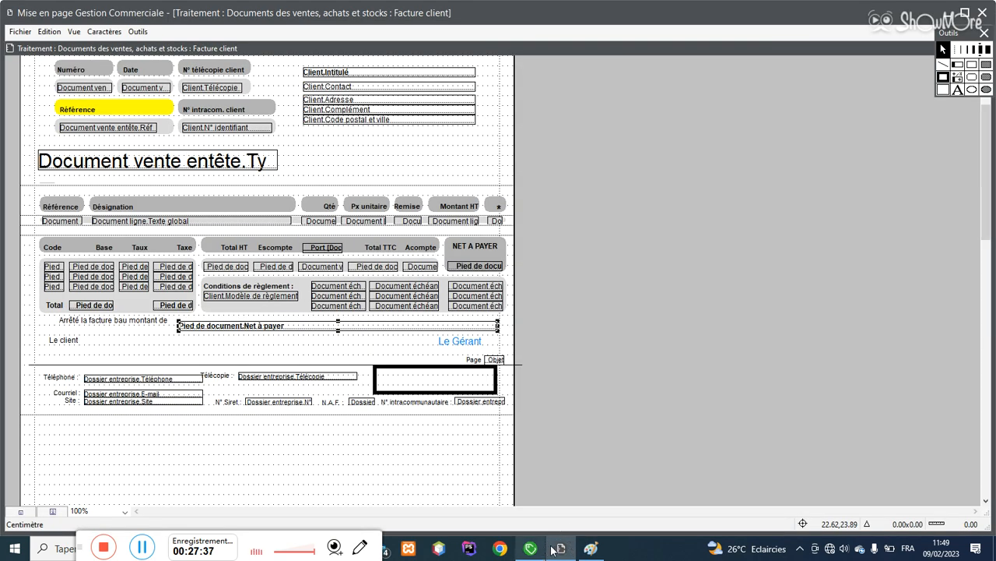
click(537, 549)
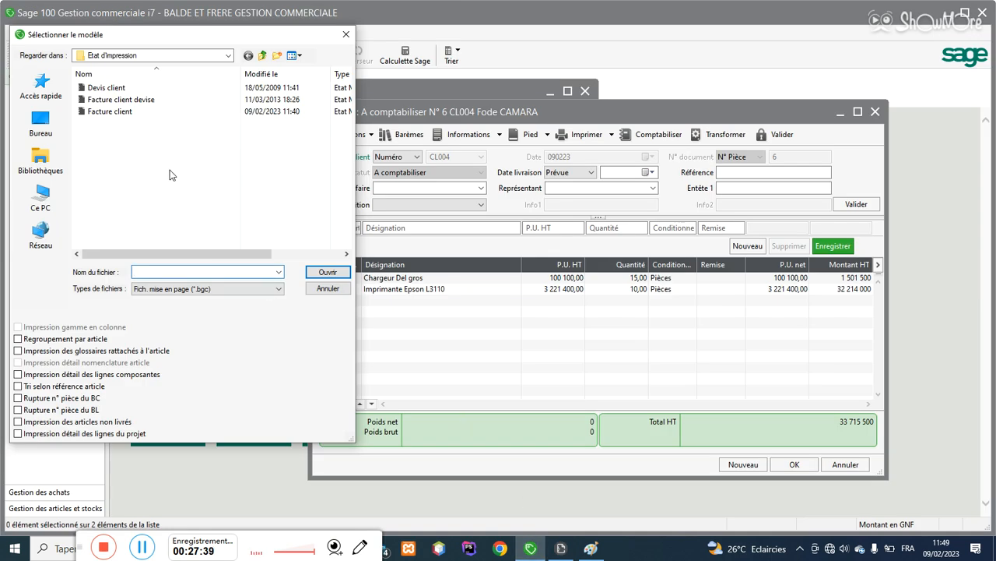
double_click(124, 100)
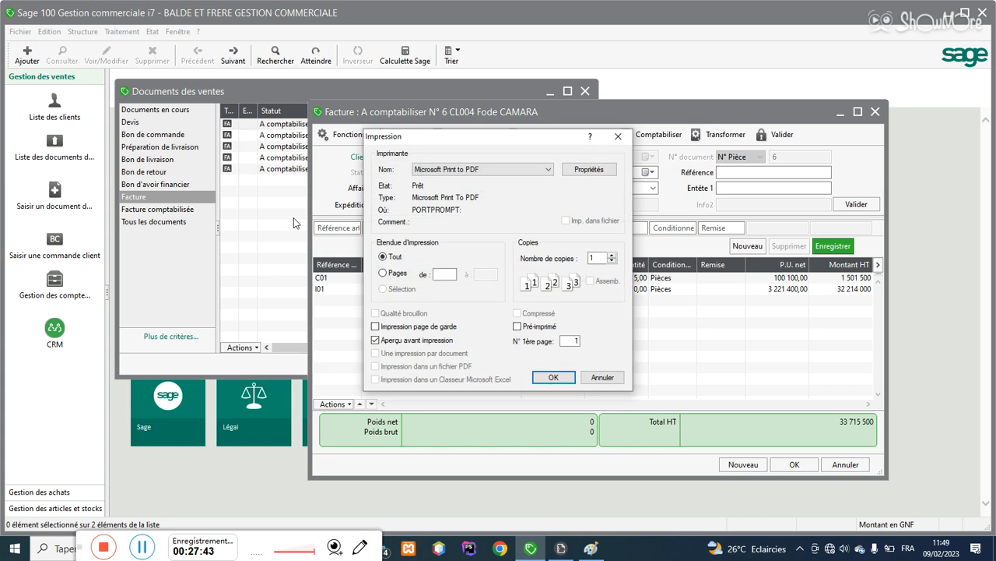
click(551, 377)
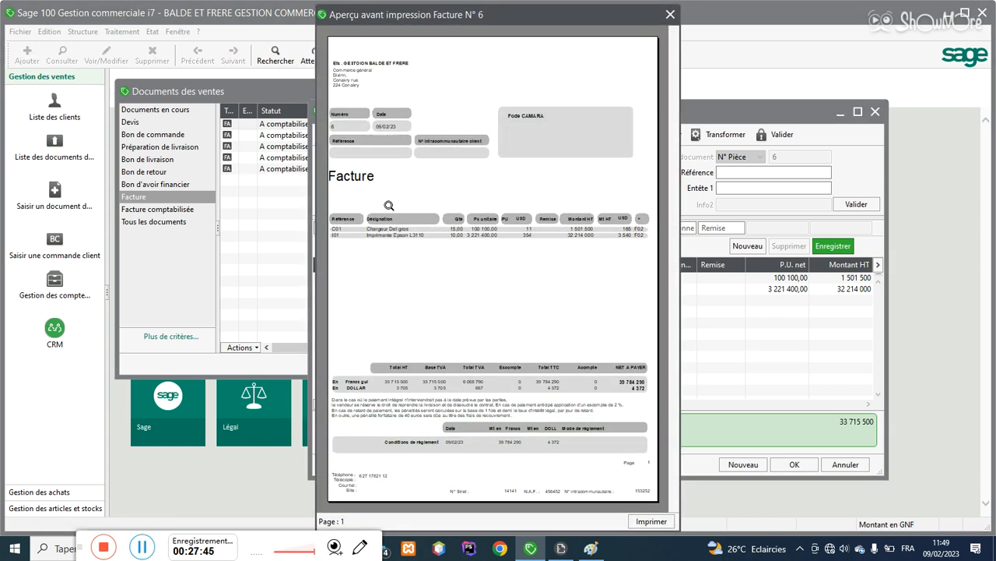
click(382, 246)
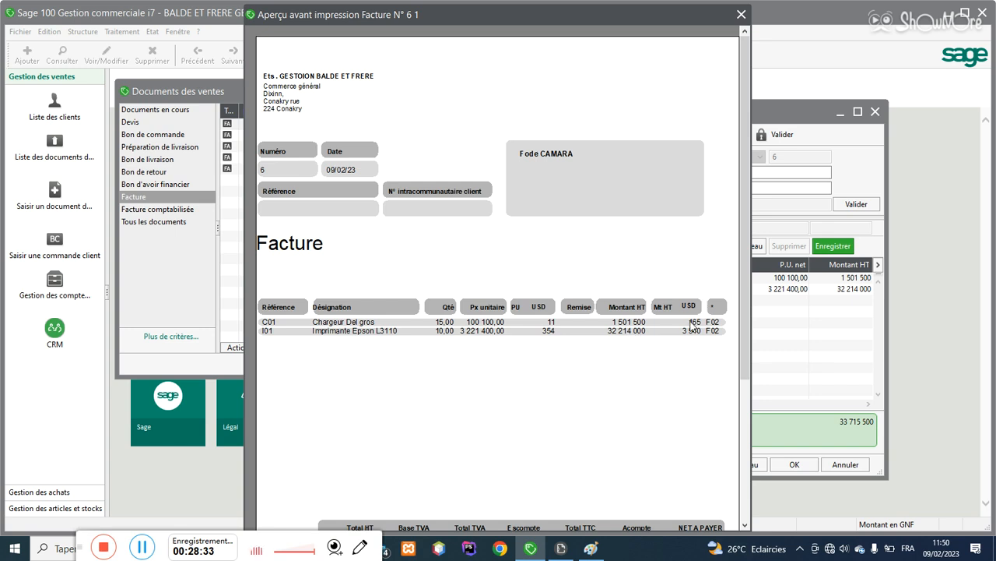
scroll(744, 318, down, 5)
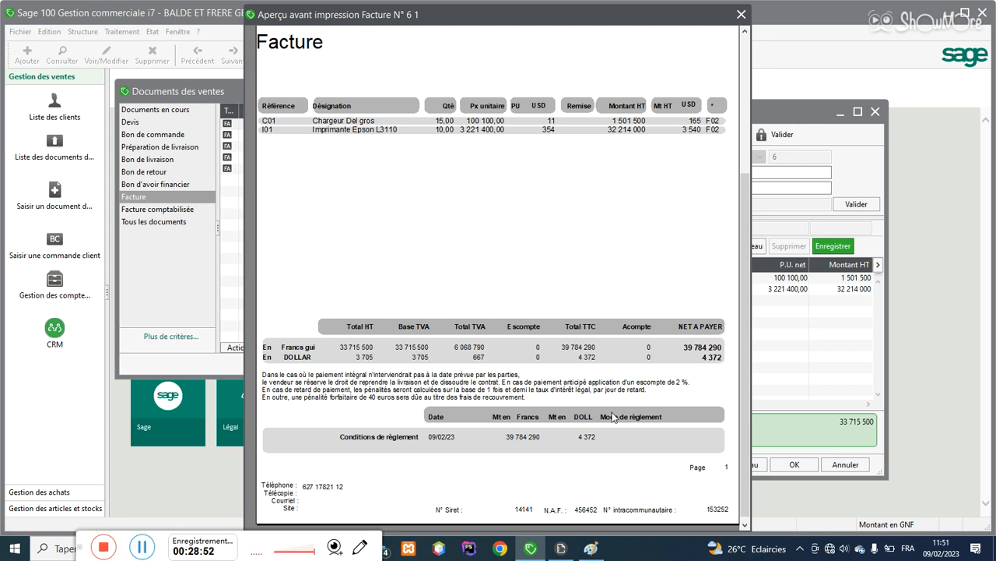
click(741, 14)
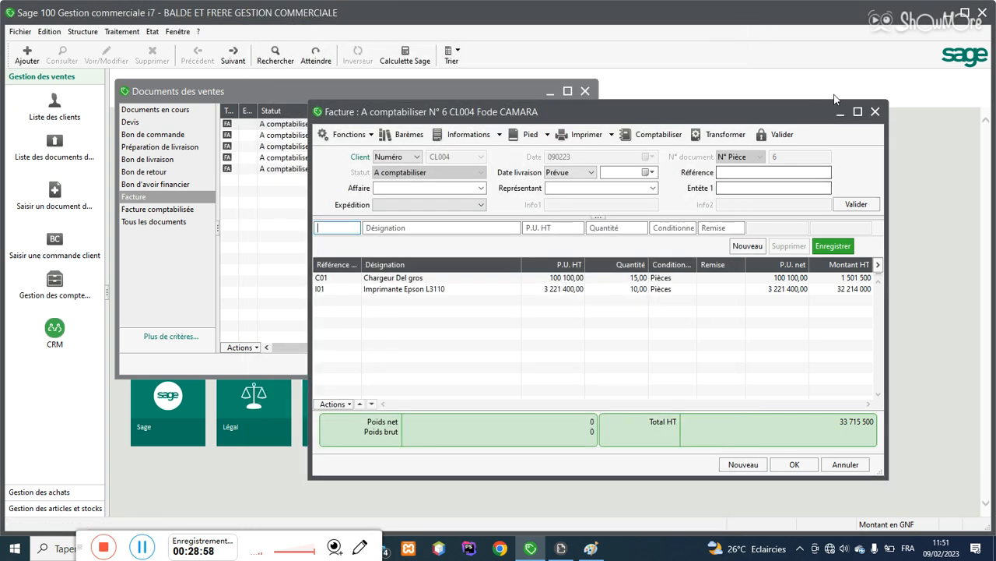
Step: Maximize the invoice window and record its cash payment in DOLLAR, keeping the Echéance d'origine payment mode and journal CAS1
click(858, 112)
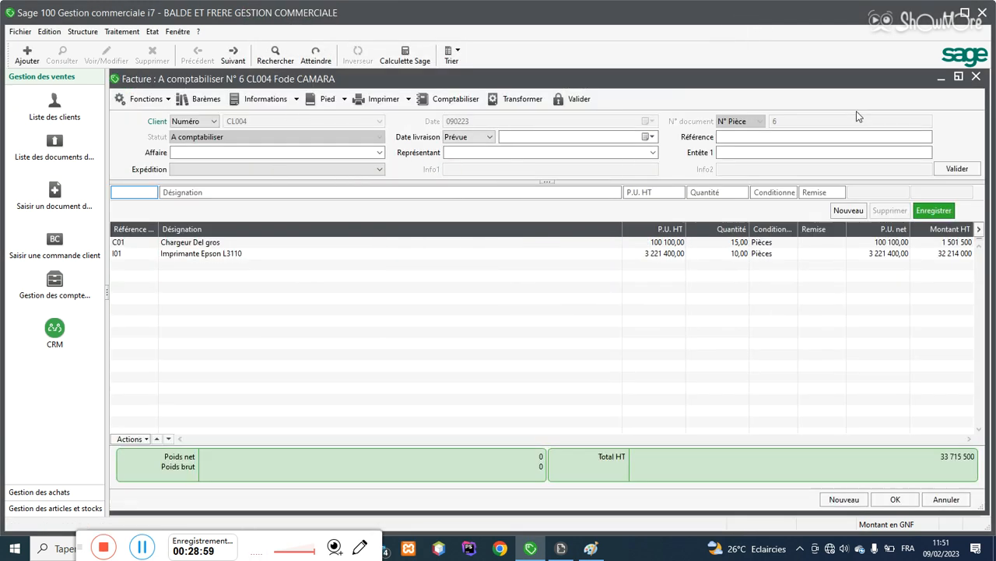
click(139, 101)
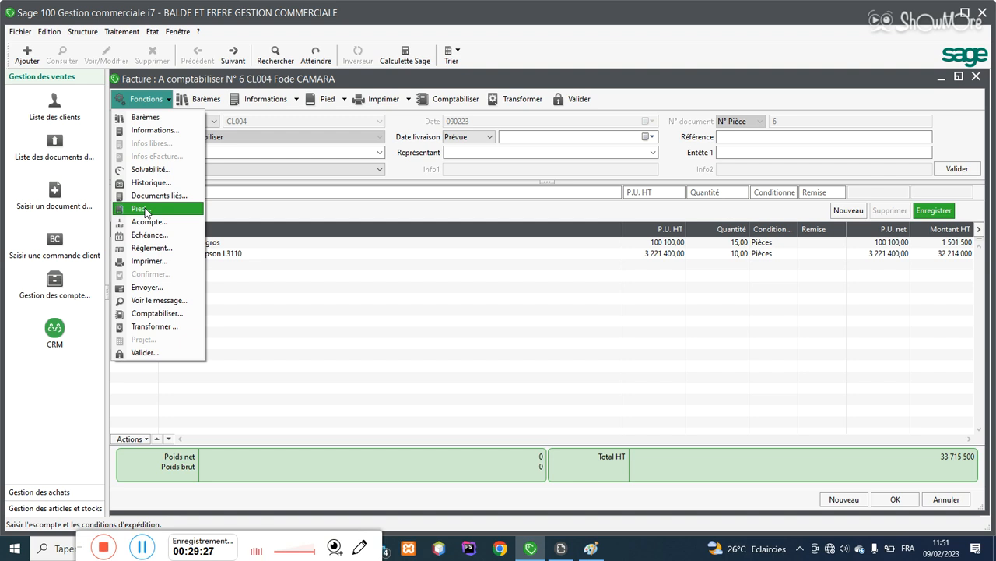
click(158, 248)
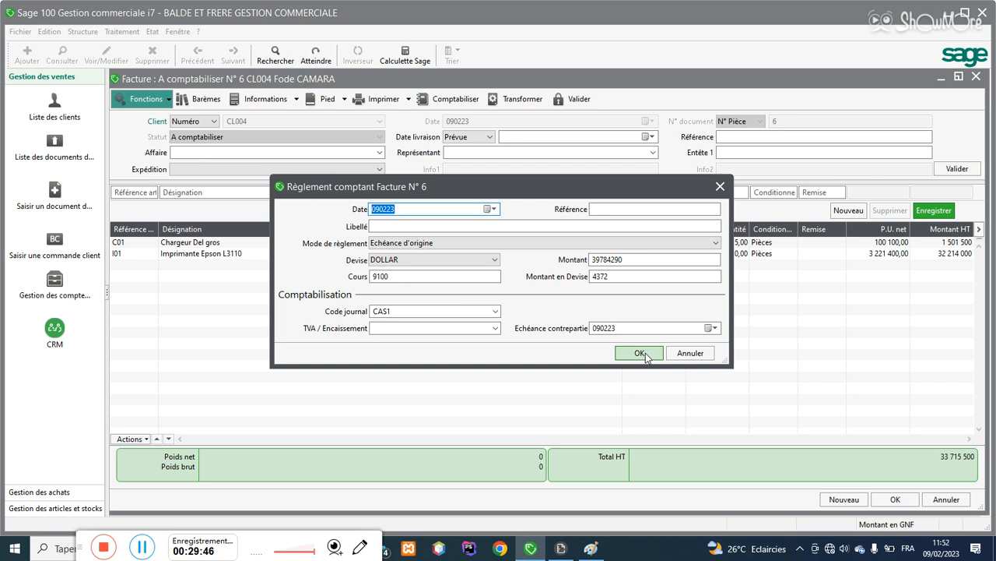
click(436, 227)
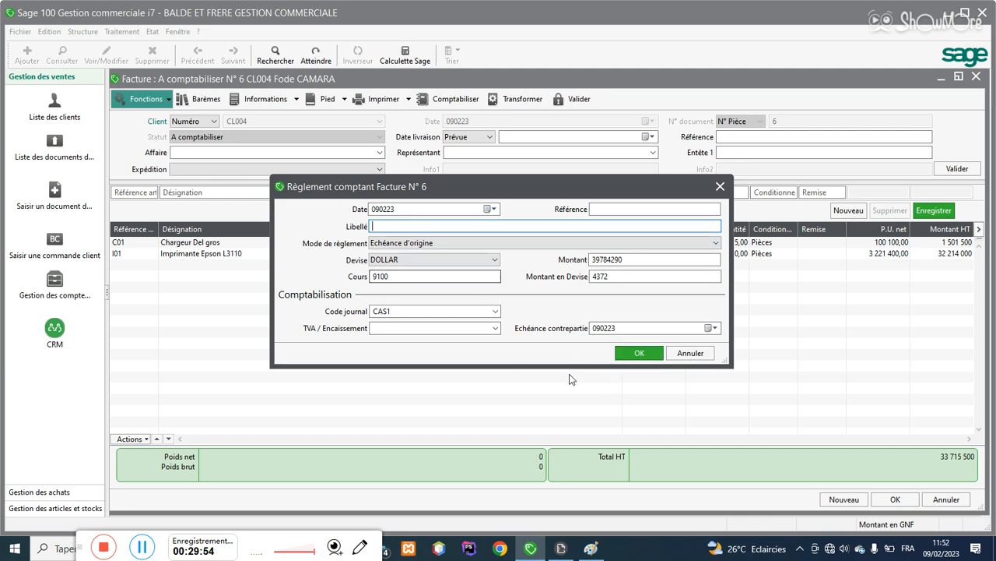
click(636, 352)
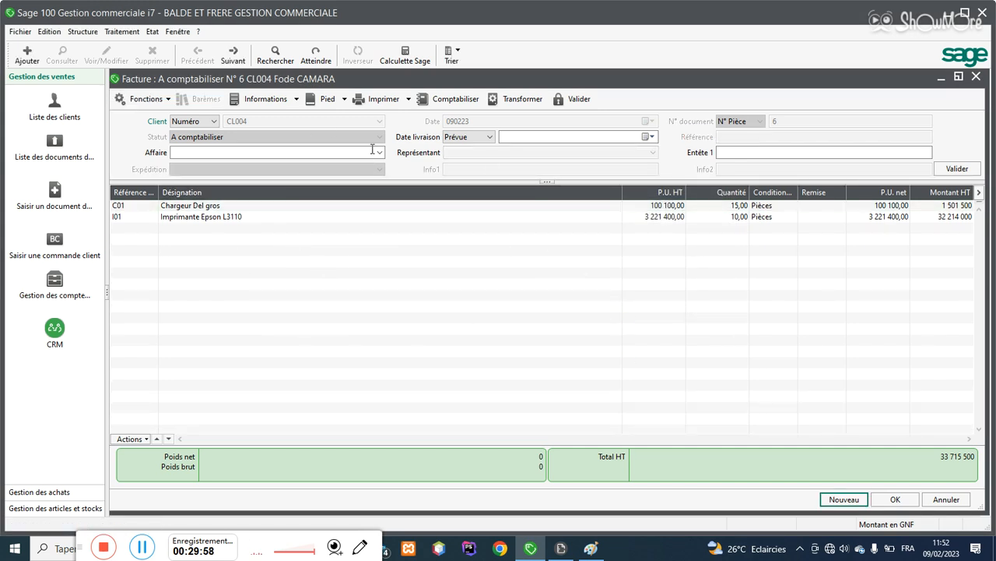
click(378, 109)
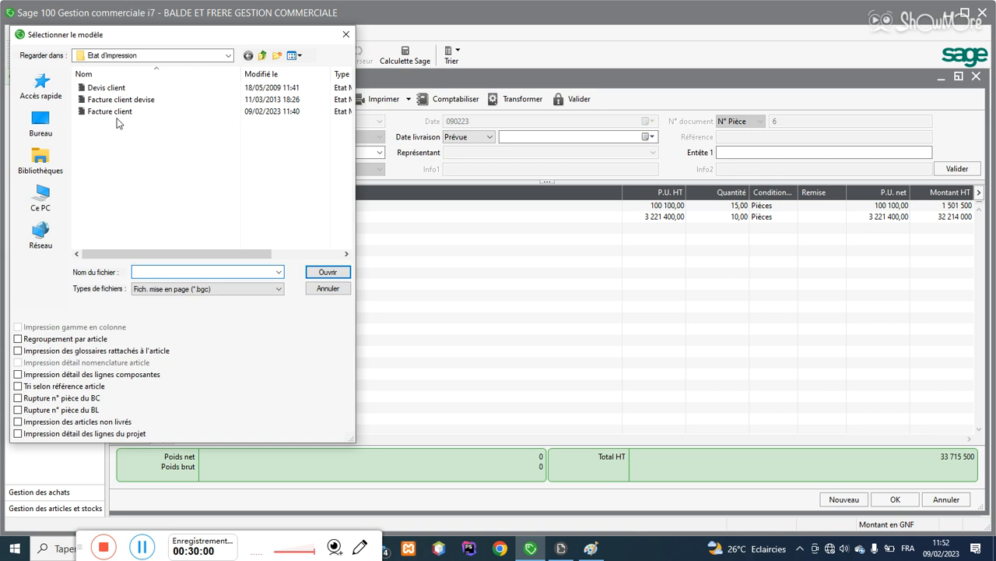
double_click(120, 116)
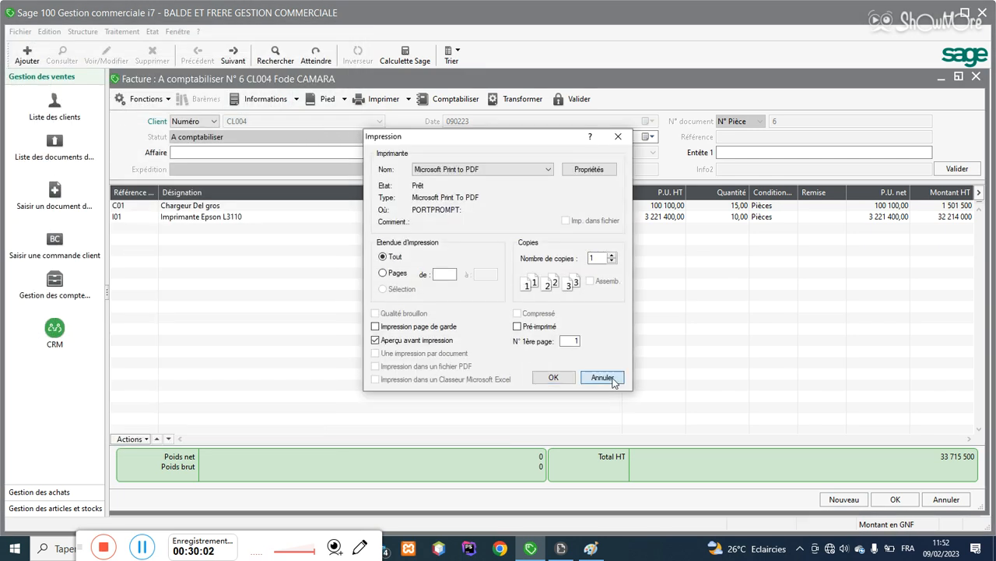
click(600, 375)
Step: Display the print preview of the paid invoice using the Facture client devise template
click(393, 108)
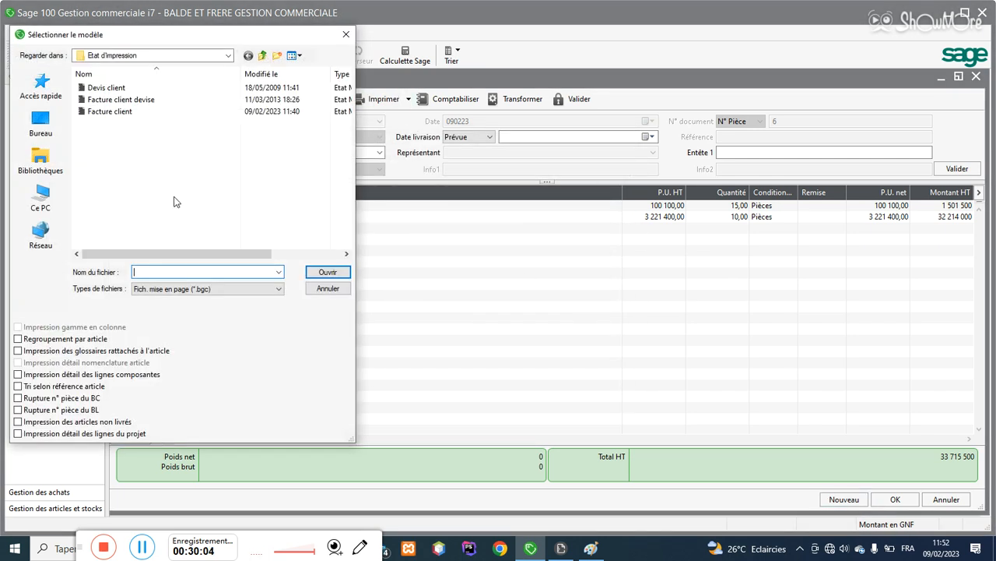
double_click(120, 100)
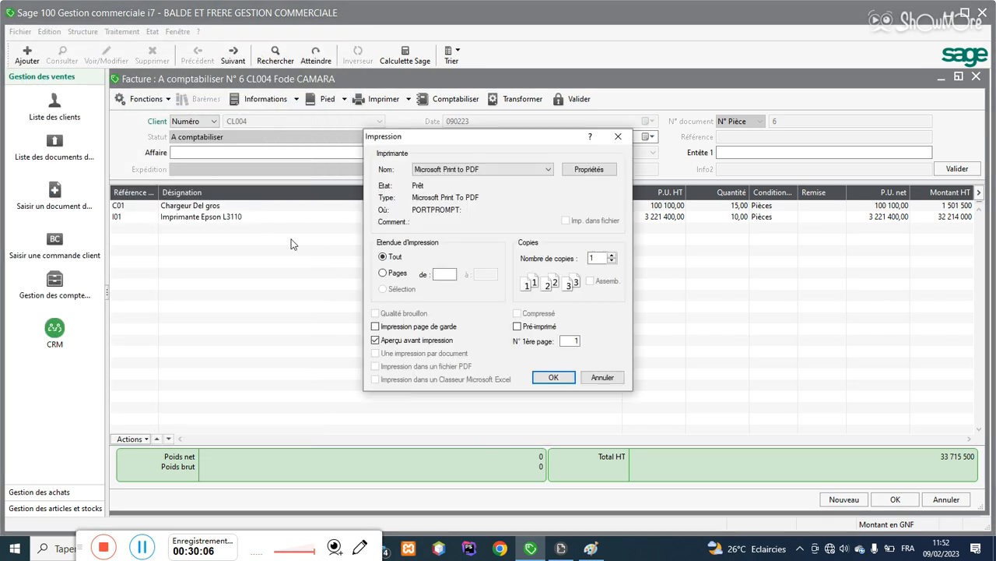
click(554, 378)
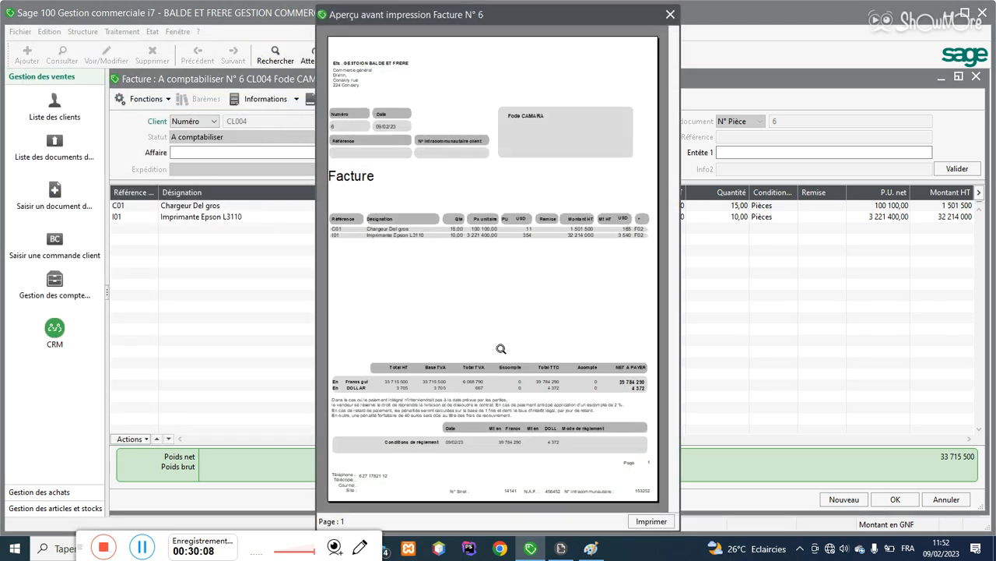
Step: Examine the enlarged invoice preview down to its DOLLAR totals and settlement conditions, and close the preview and the invoice
click(495, 411)
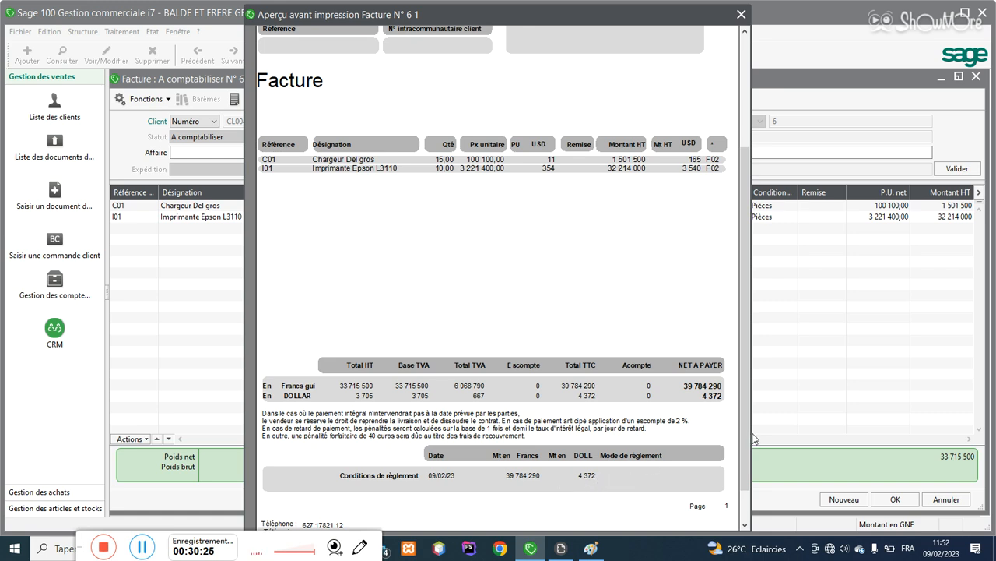
scroll(743, 434, down, 1)
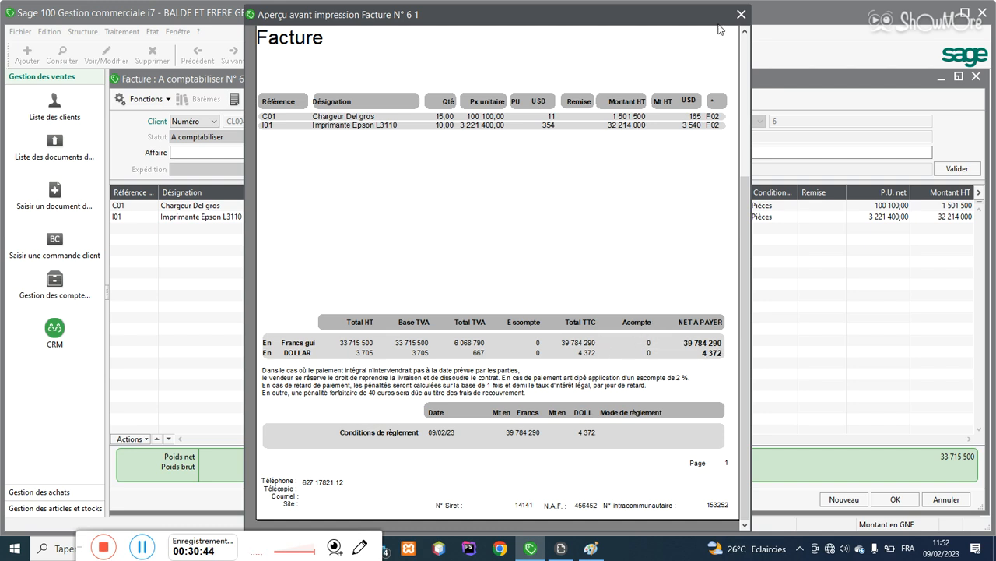
click(741, 15)
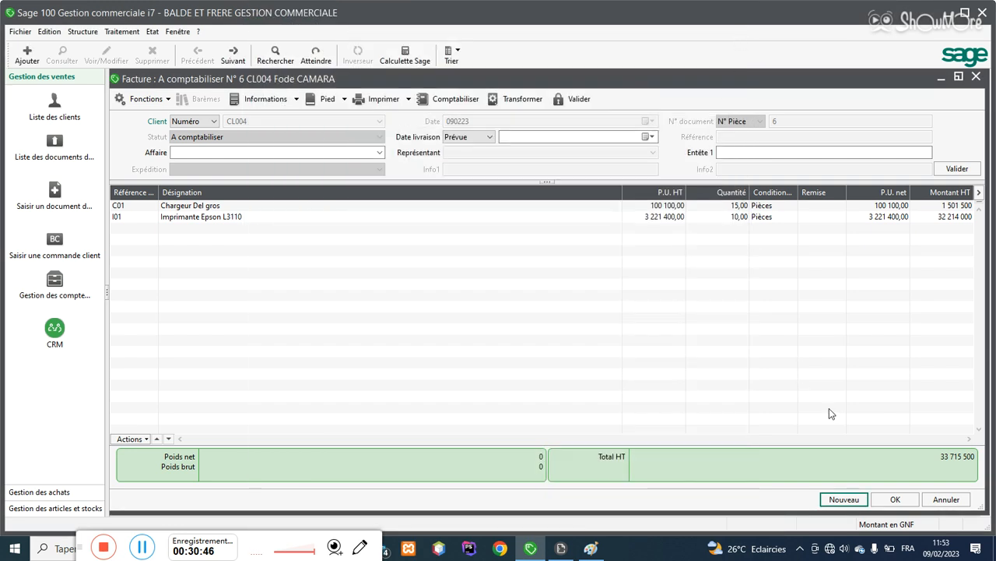
click(894, 499)
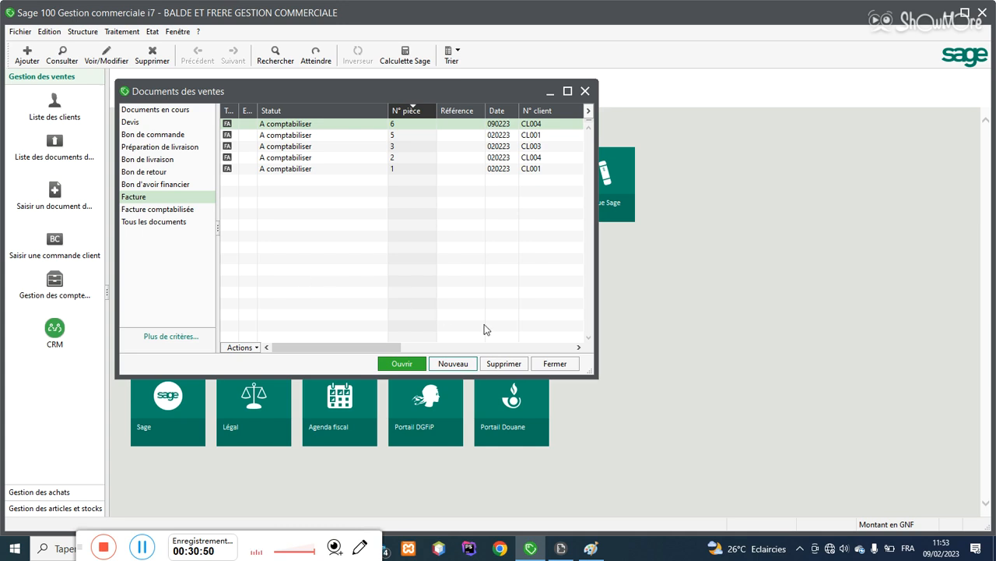
Step: Create a new sales document of type Facture for the client Ets. Balde et frère
click(446, 364)
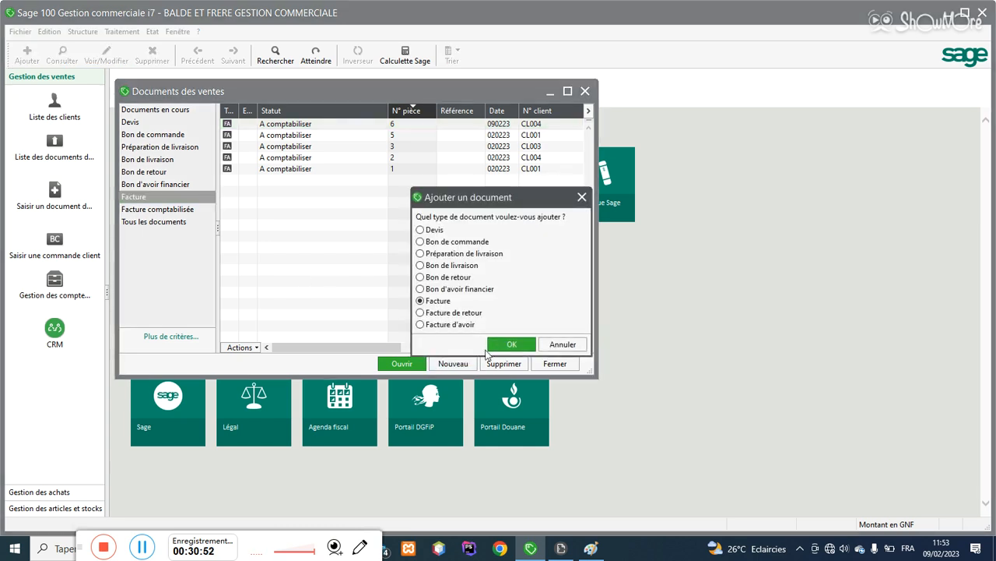
click(512, 344)
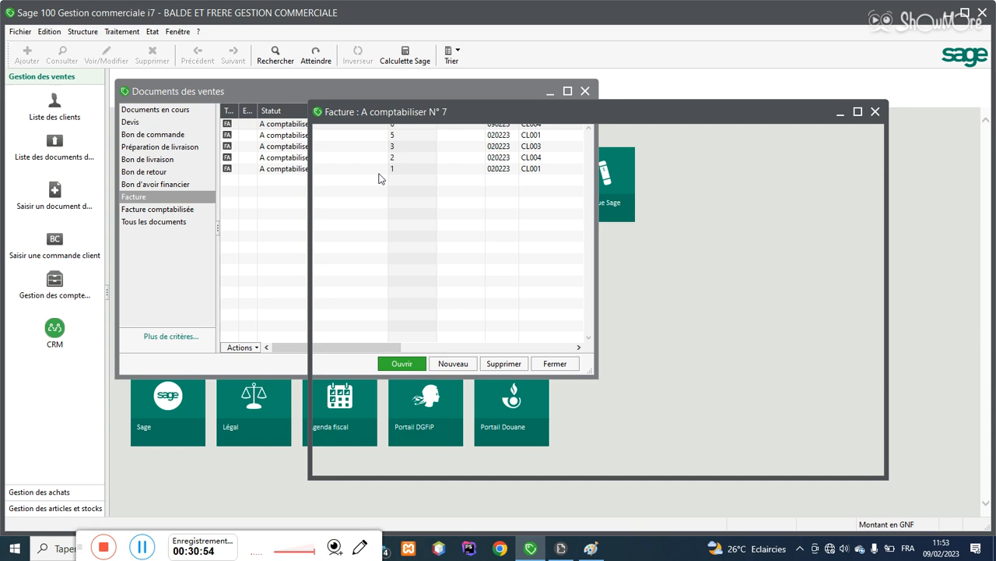
click(480, 157)
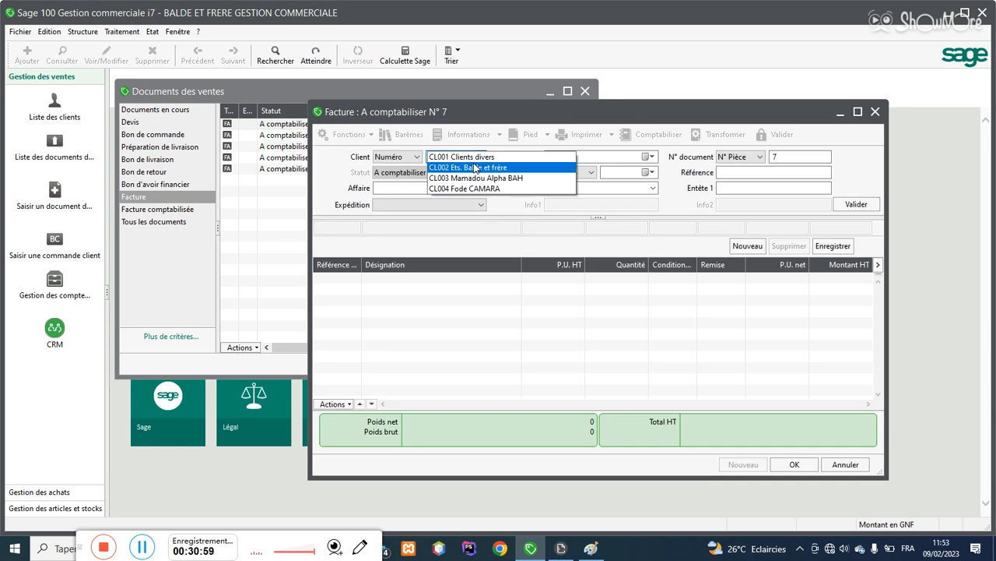
click(473, 171)
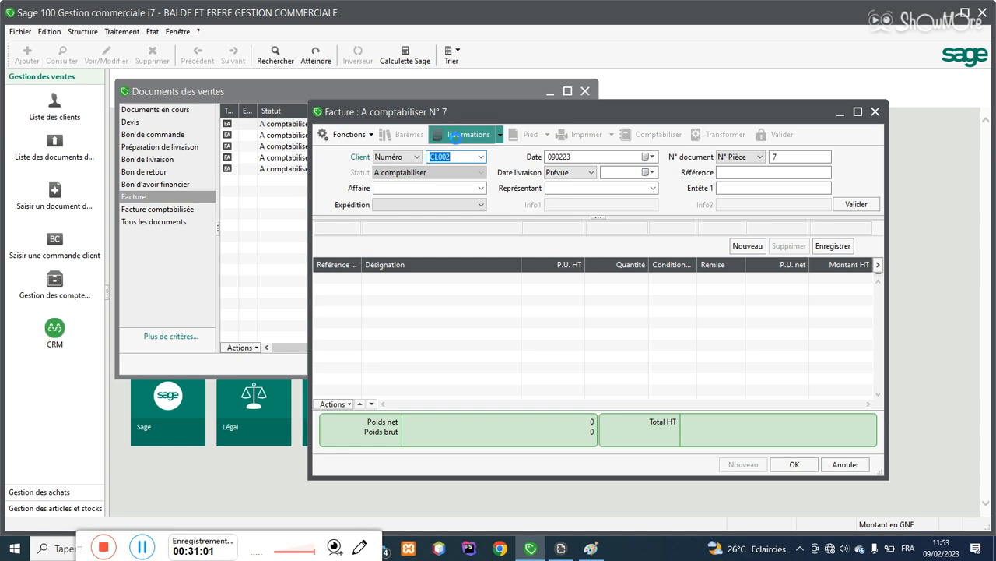
Step: Set the new invoice's currency to Francs CFA in its document information and validate the invoice header
click(452, 140)
click(458, 141)
click(459, 124)
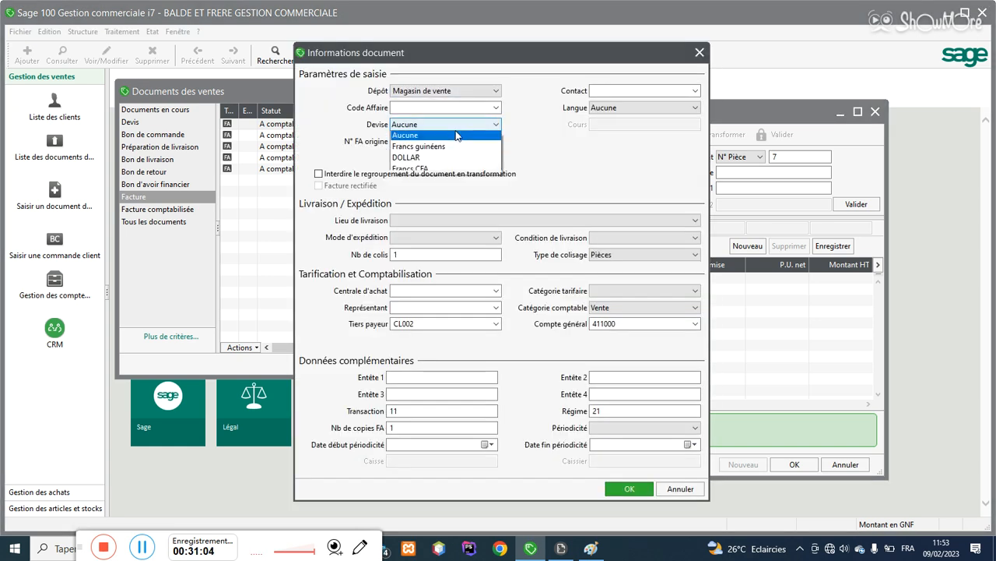
click(425, 171)
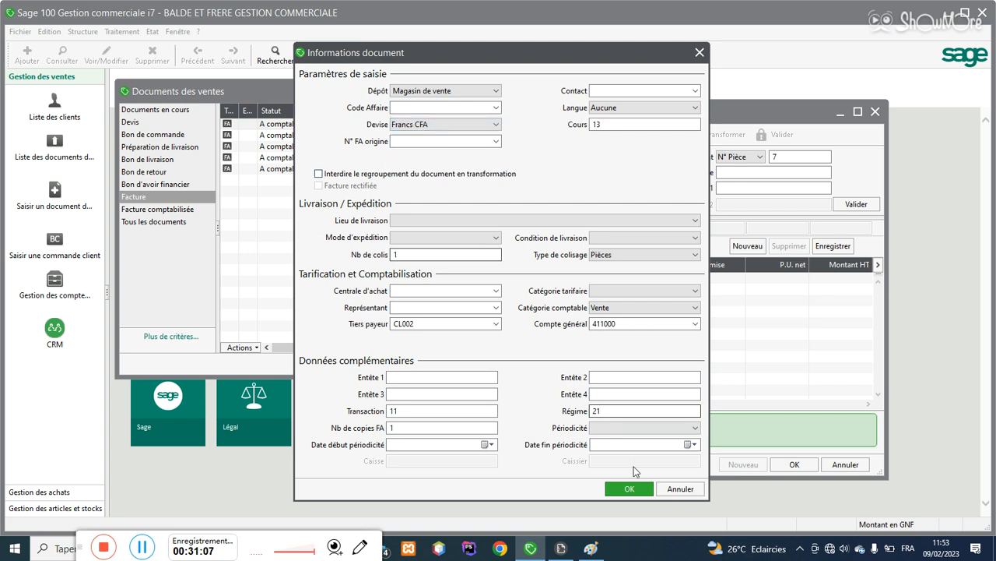
click(630, 489)
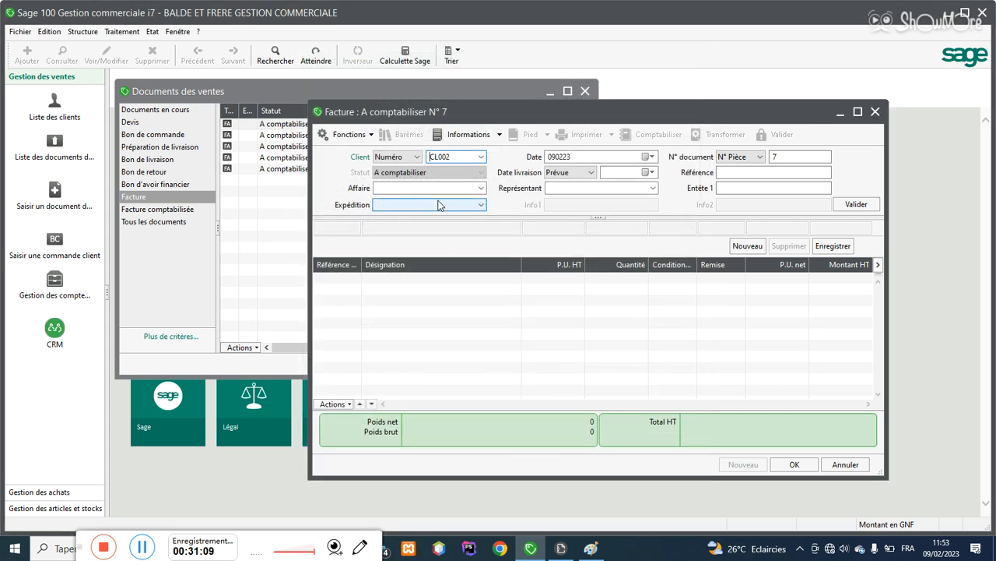
key(Return)
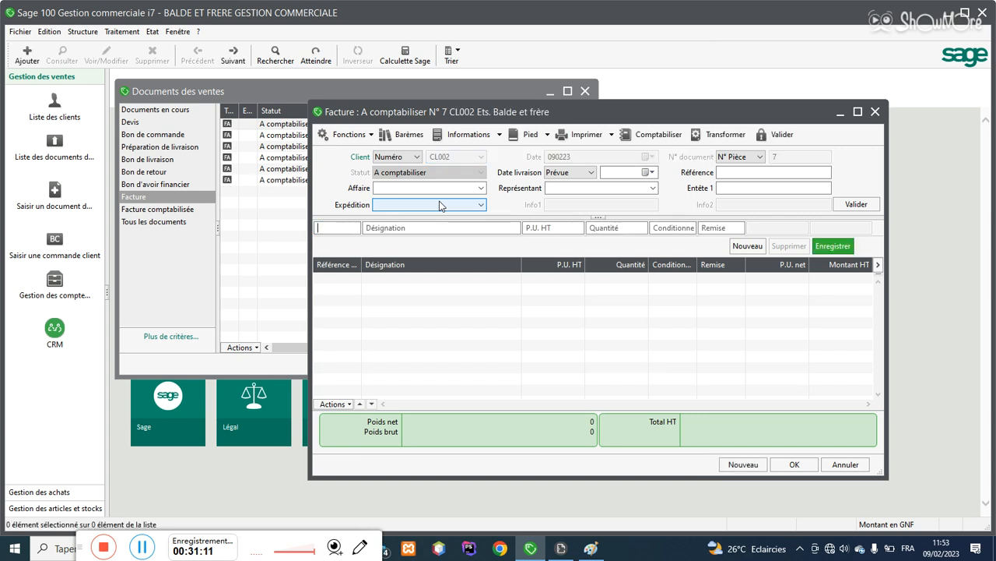
Step: Add an invoice line for article I02, Imprimante Epson L382, with a quantity of 13
text(G)
key(Tab)
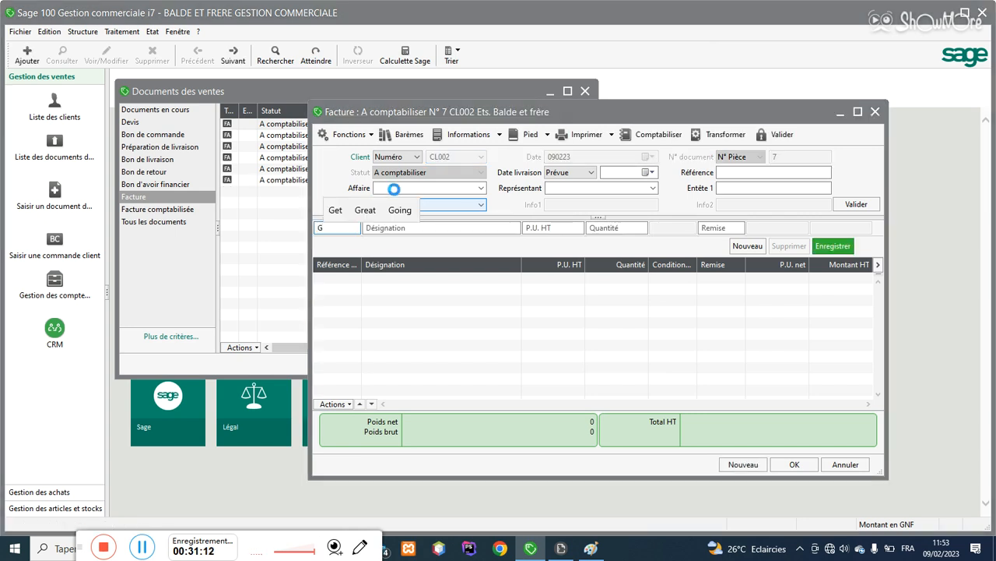
double_click(474, 243)
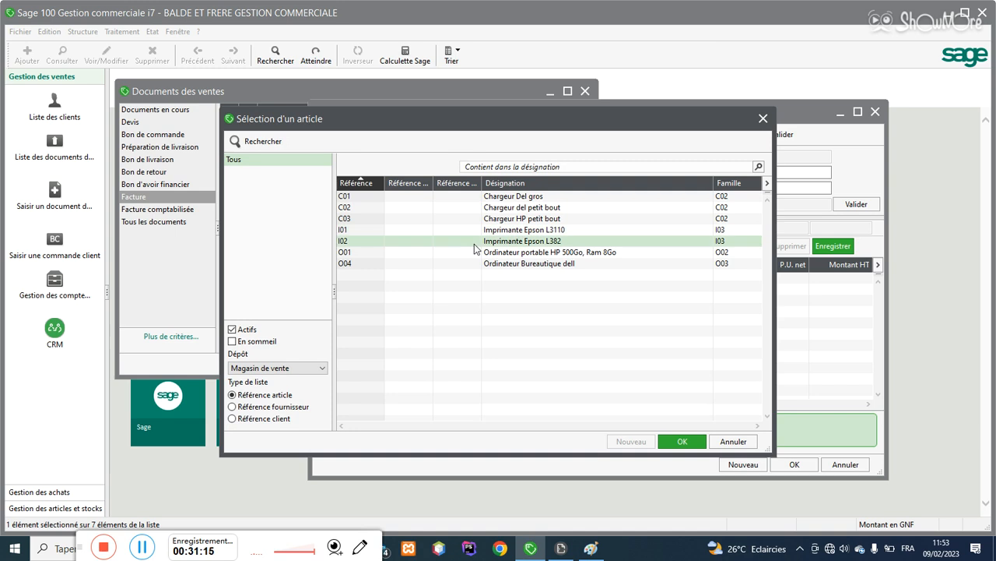
click(604, 229)
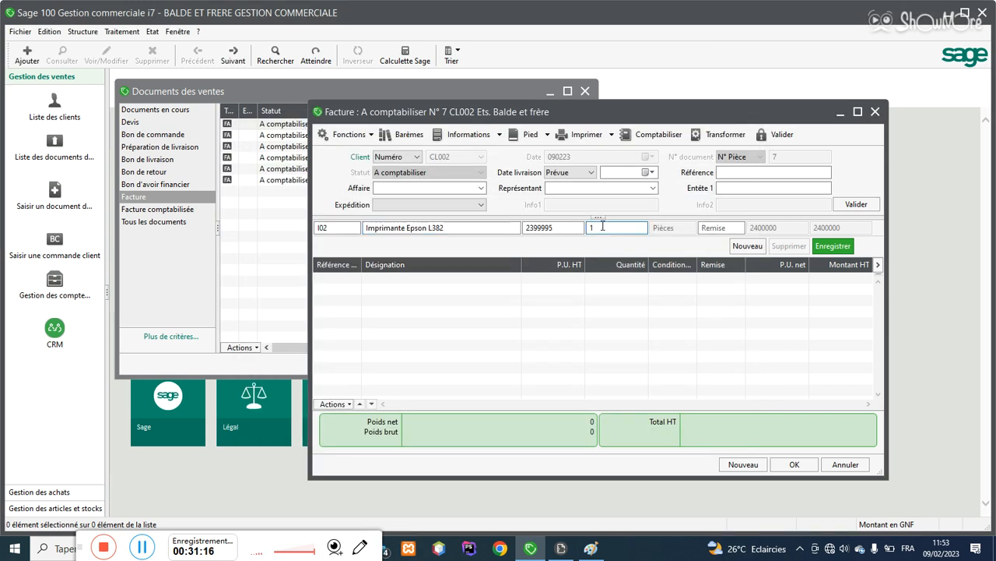
text(3)
key(Return)
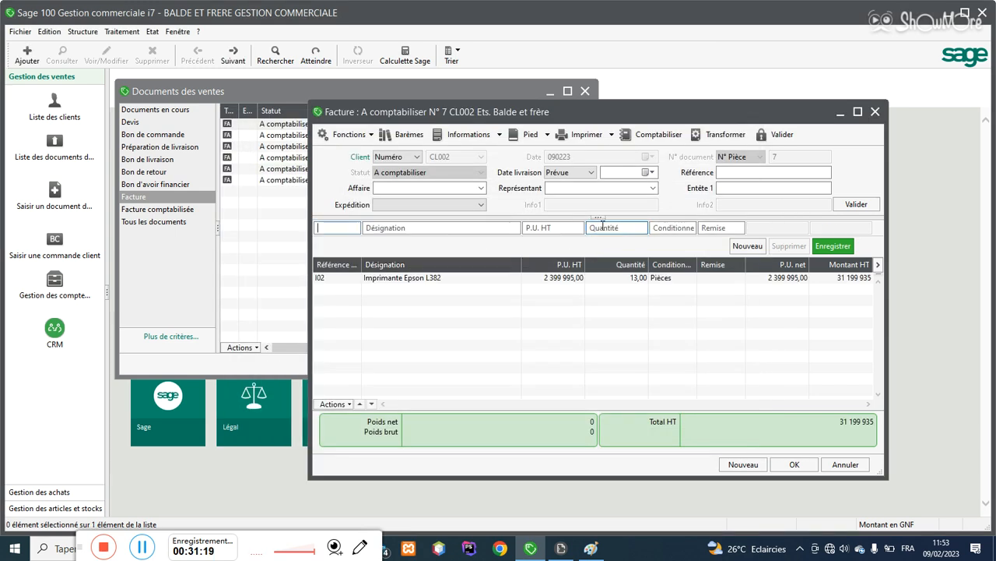
Step: Add an invoice line for article O01, Ordinateur portable HP 500Go, Ram 8Go, with a quantity of 3
text(D)
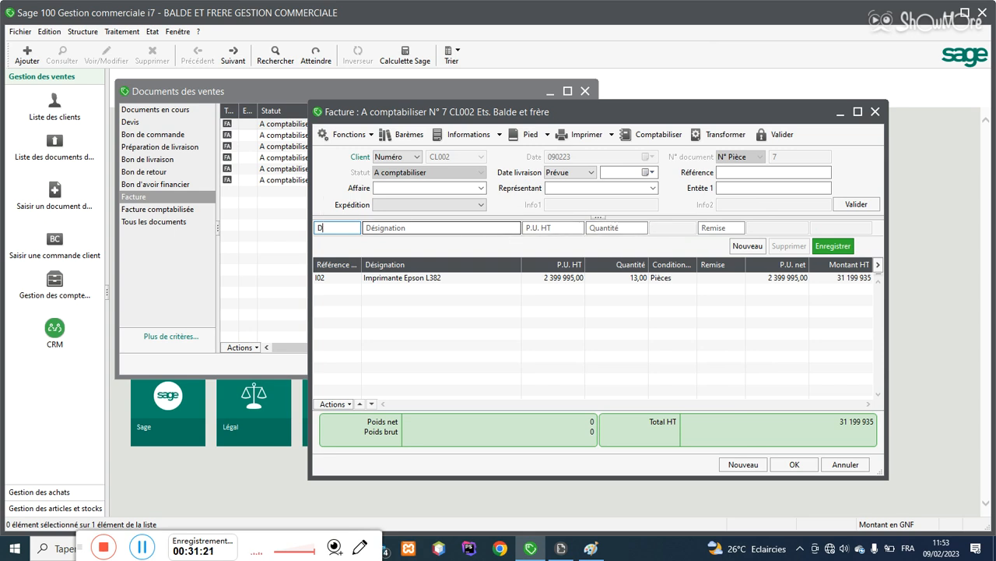
key(Tab)
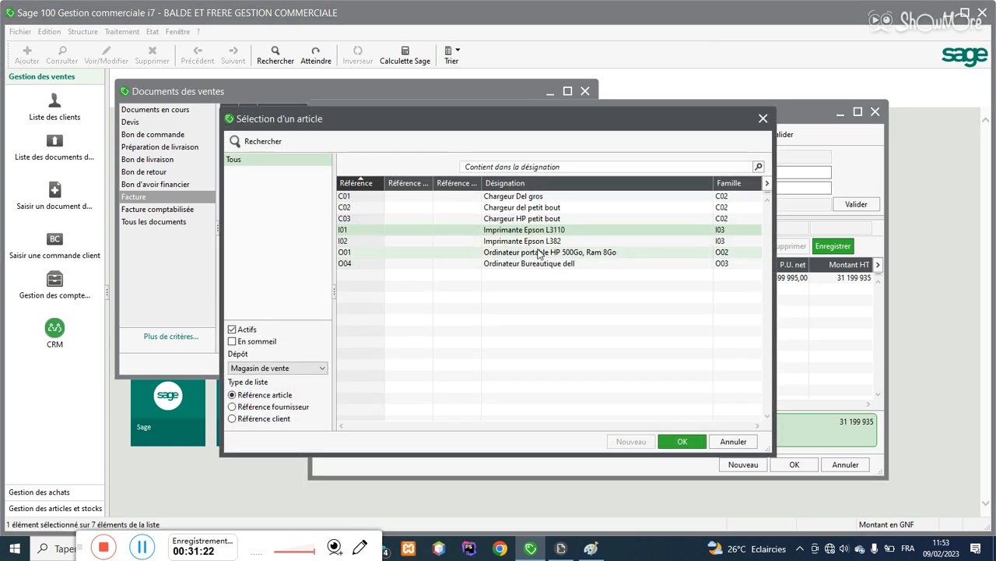
double_click(547, 257)
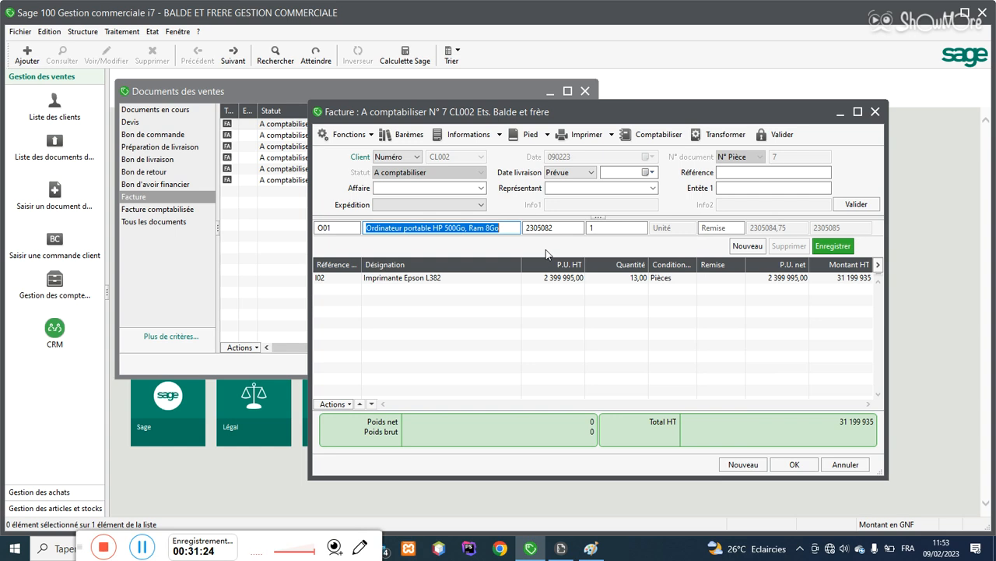
drag(625, 227, 592, 229)
key(BackSpace)
text(3)
key(Return)
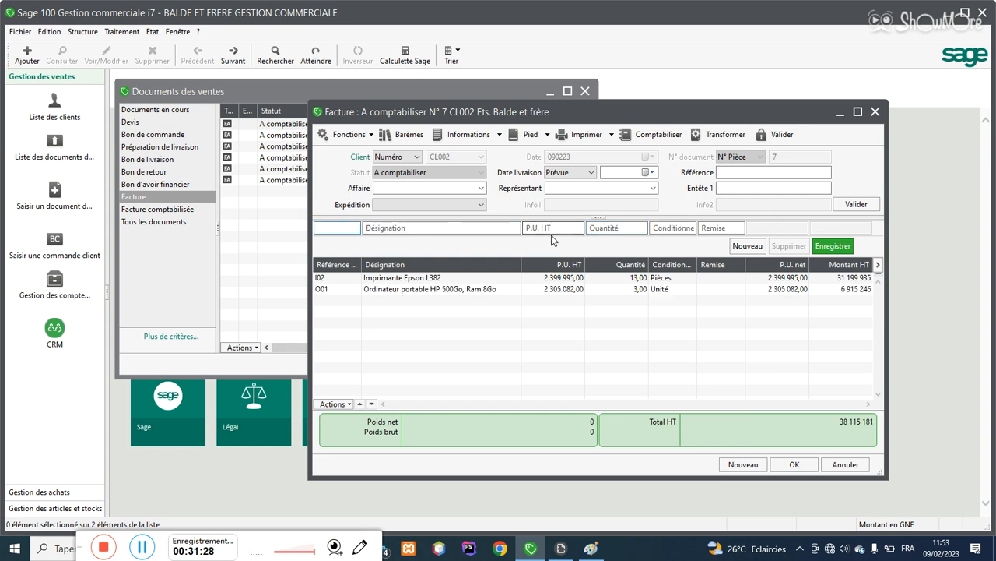
Step: Open the invoice's deposits and vouchers, and check the client's list of existing deposits for one to allocate
click(351, 137)
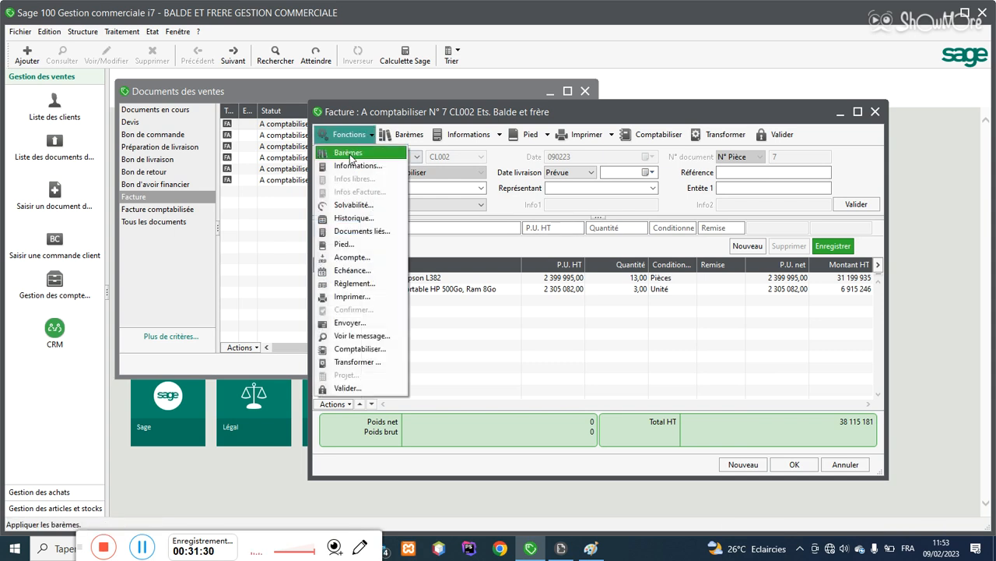
click(350, 258)
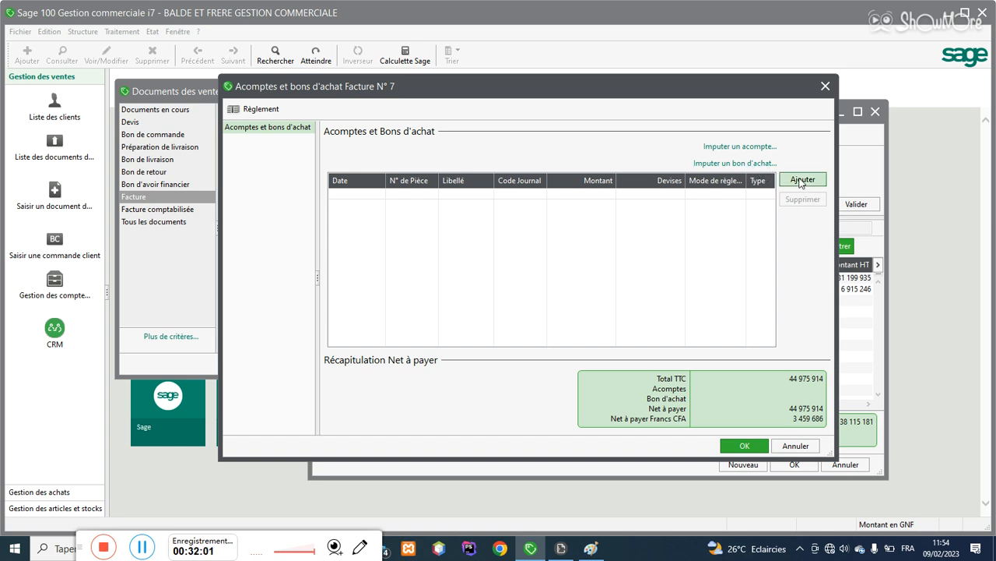
click(753, 150)
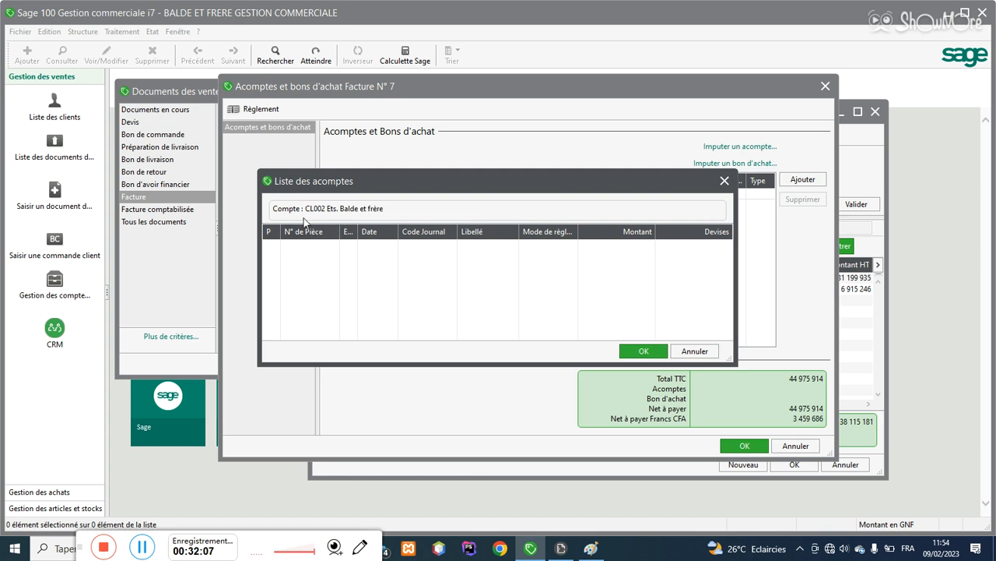
click(703, 351)
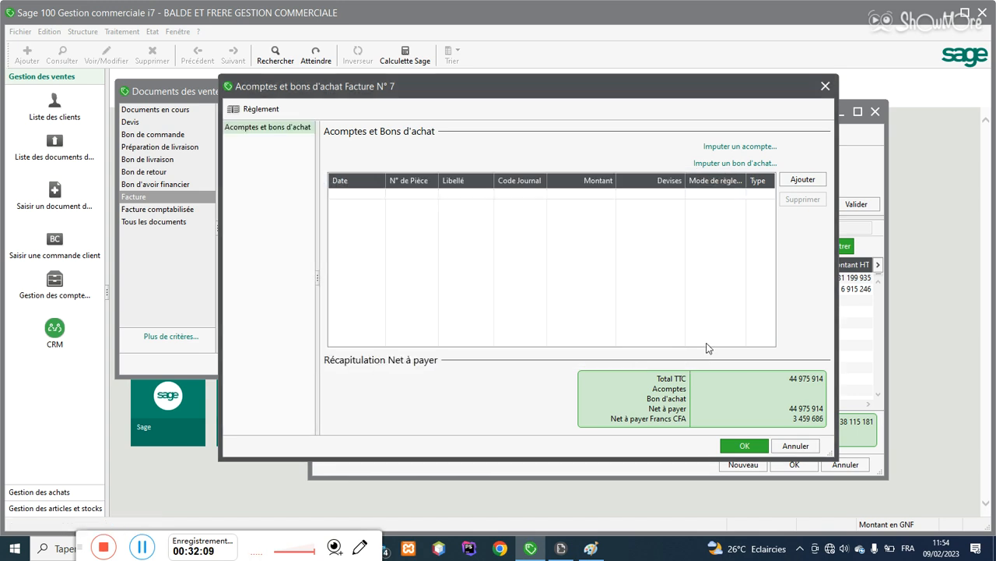
Step: Add a deposit line to the invoice, keeping the date 090223, with the label "Reglement sur ventes"
click(801, 180)
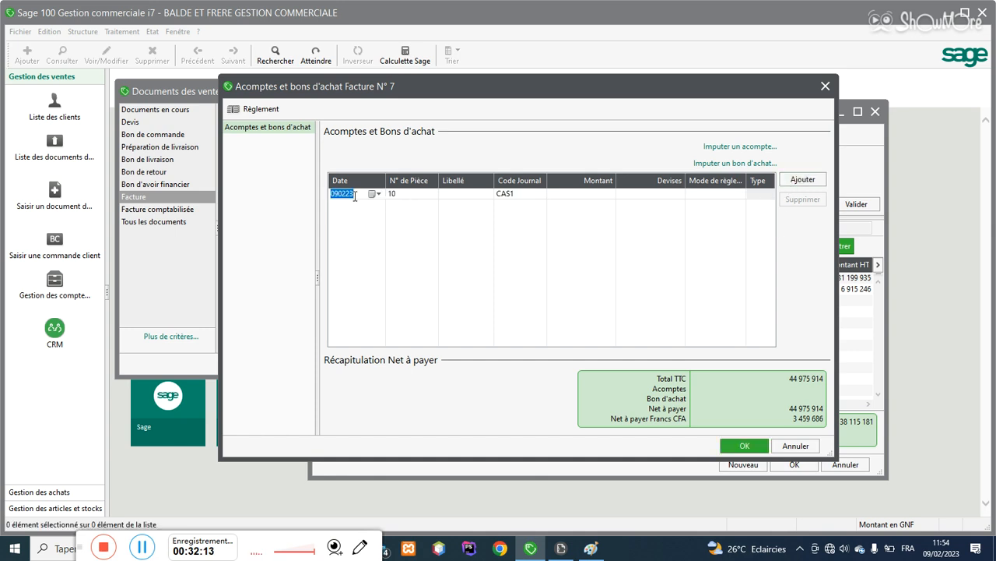
click(461, 194)
text(r)
key(BackSpace)
text(Reg)
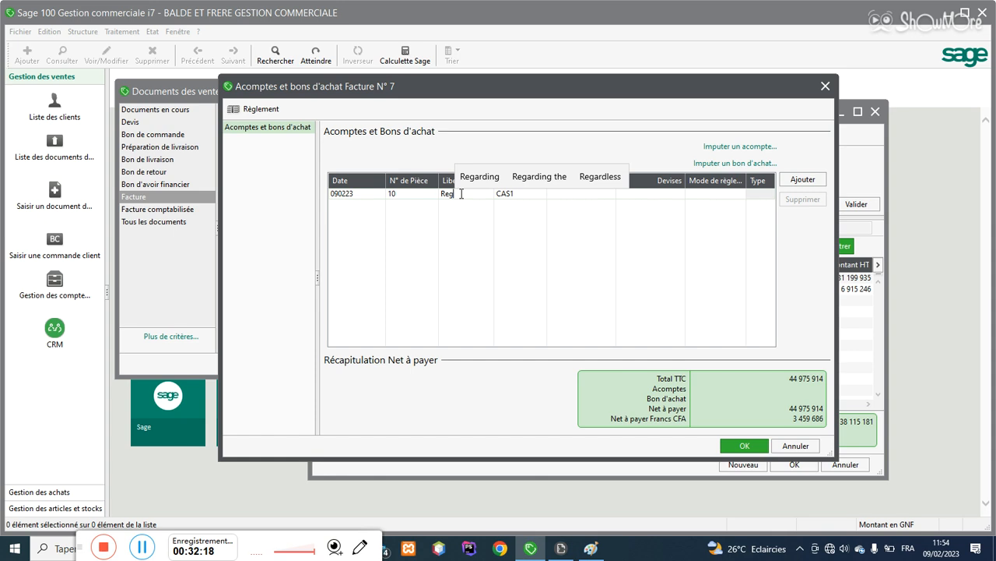
text(lement s)
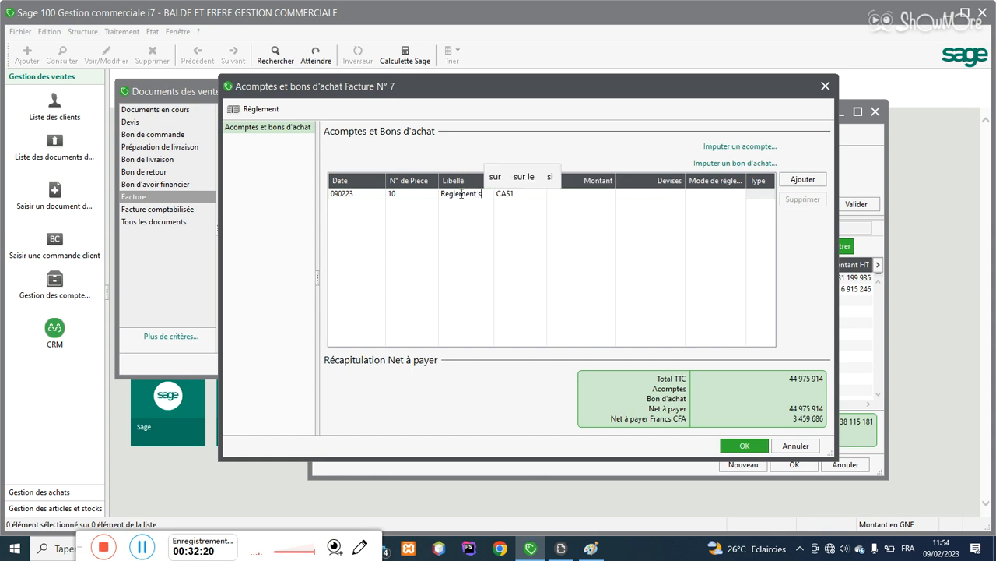
text(ur centes)
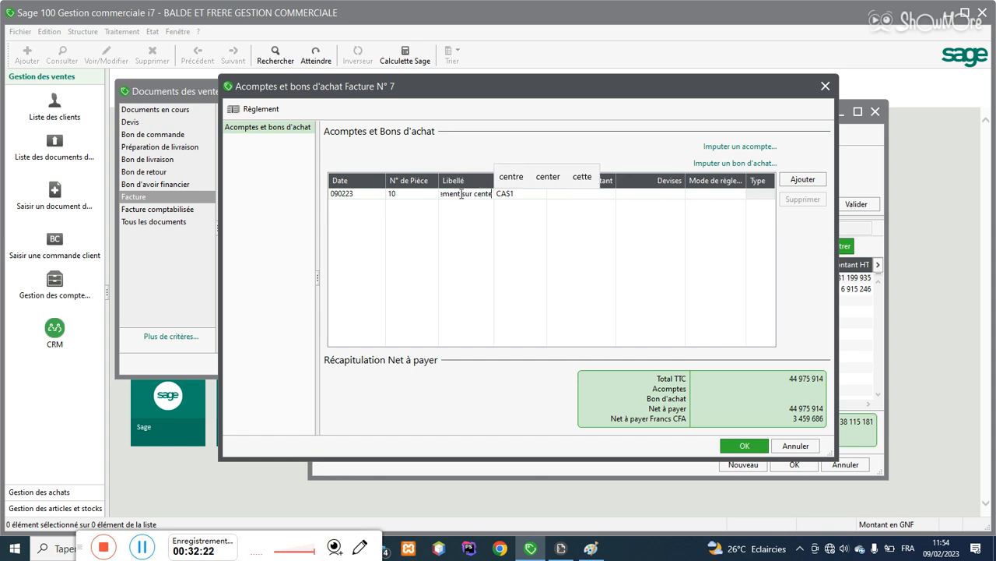
key(BackSpace)
key(BackSpace)
key(BackSpace)
key(BackSpace)
key(BackSpace)
key(BackSpace)
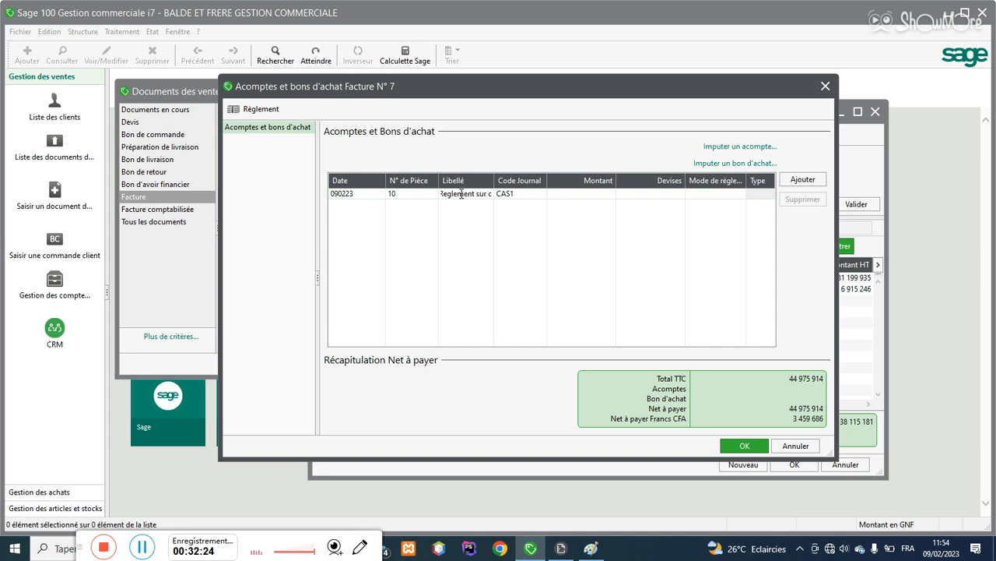
text(ventes)
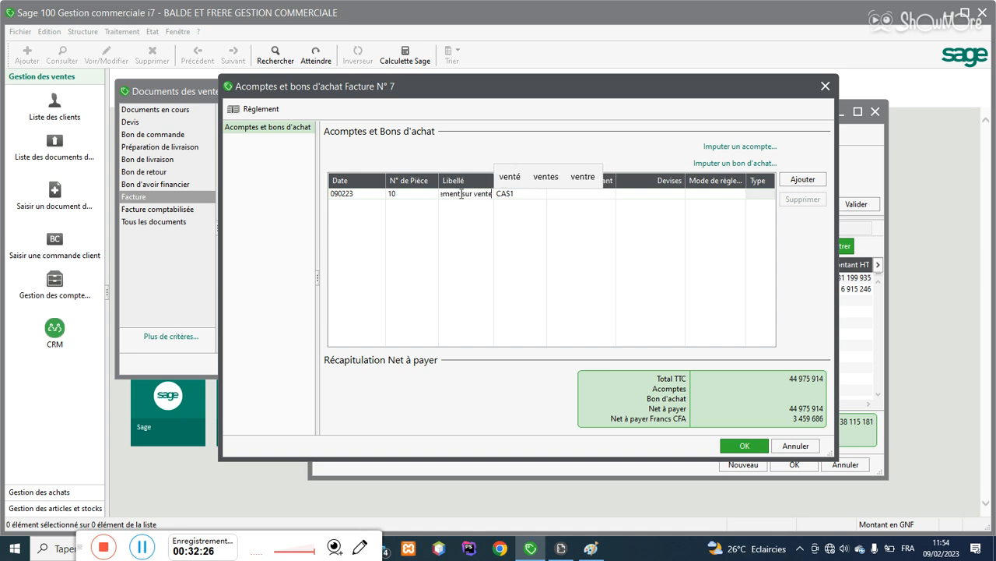
key(Tab)
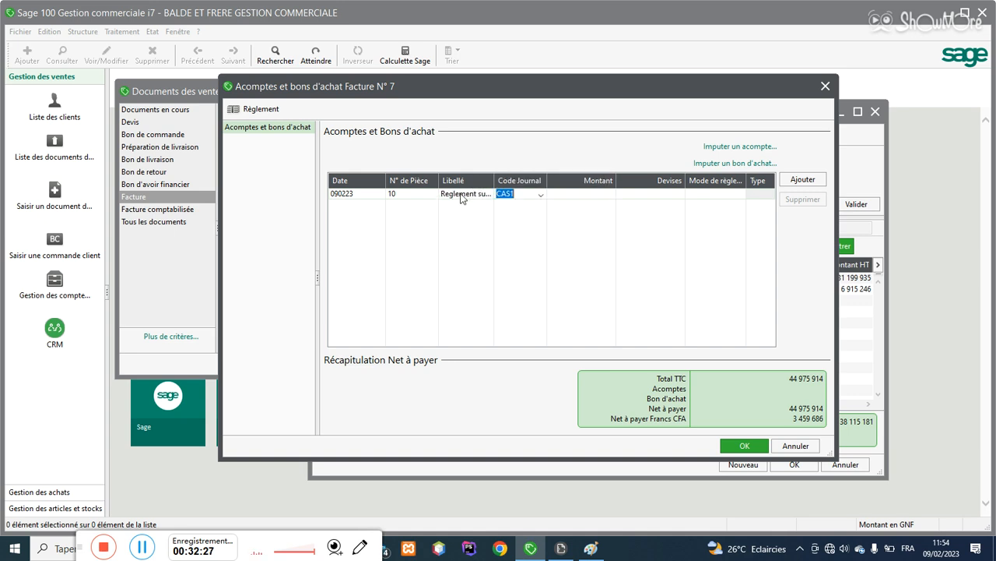
Step: Assign the deposit to journal BQ2 Ecobank, set its amount to 44 975 914, and save it on the invoice
click(540, 195)
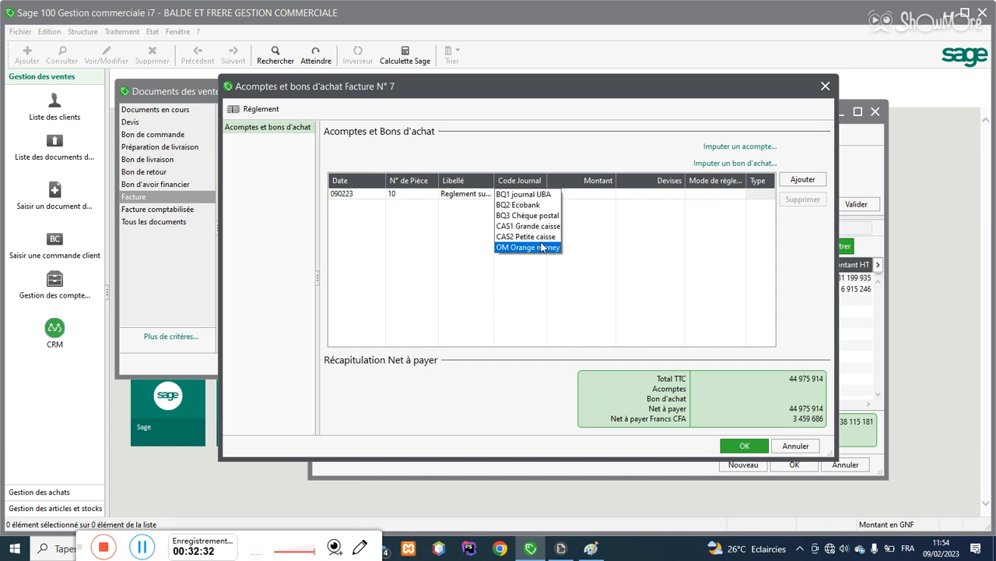
click(533, 206)
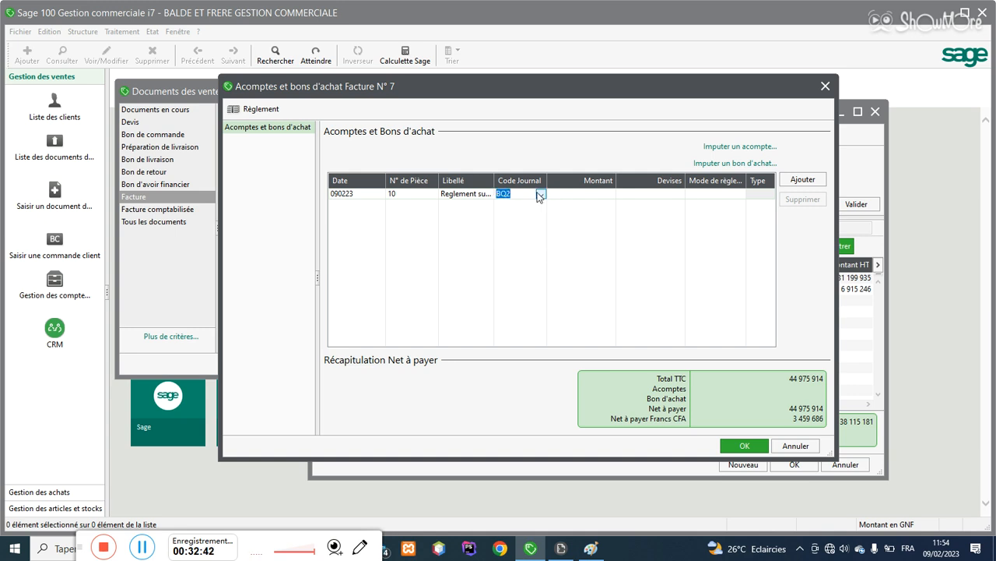
key(Tab)
text(5914)
click(708, 217)
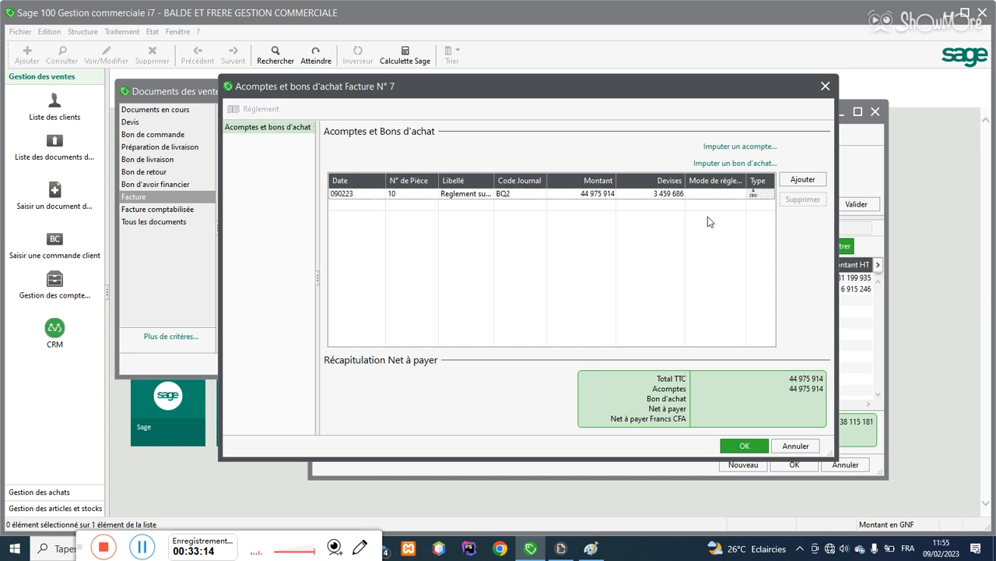
click(749, 446)
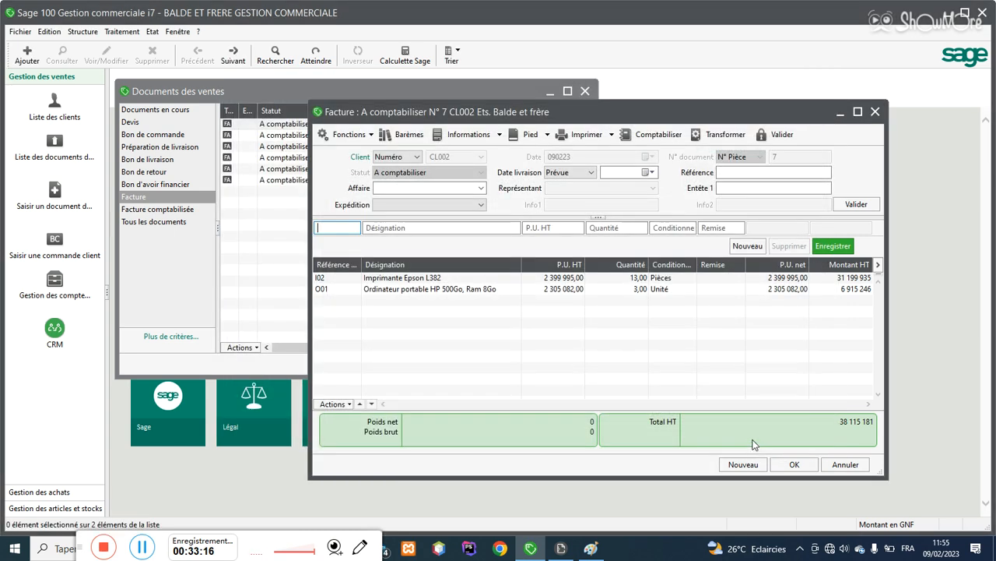
Step: Preview invoice 7 in print with the "Facture client devise" template, examine its totals in both currencies, and close the preview
click(574, 135)
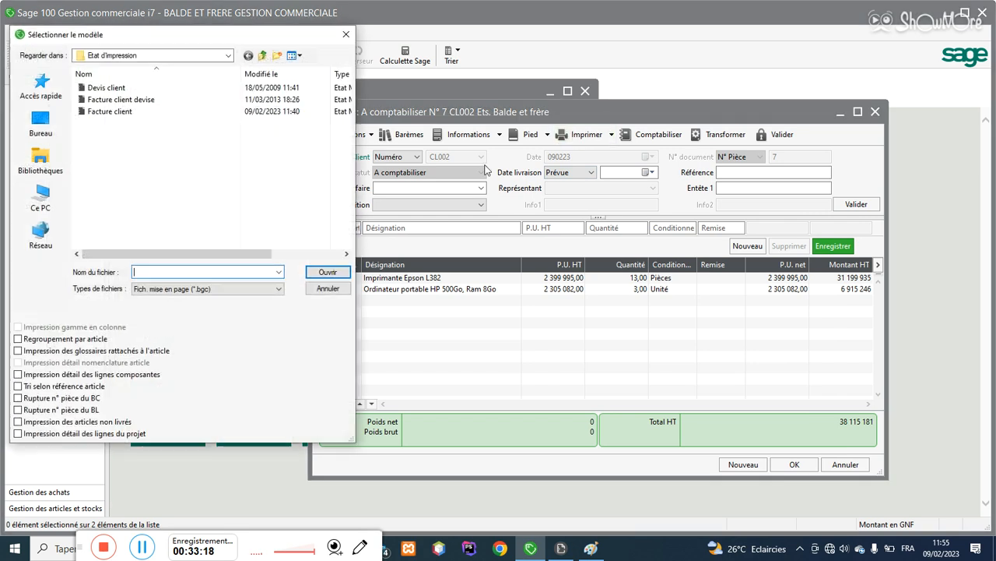
double_click(124, 98)
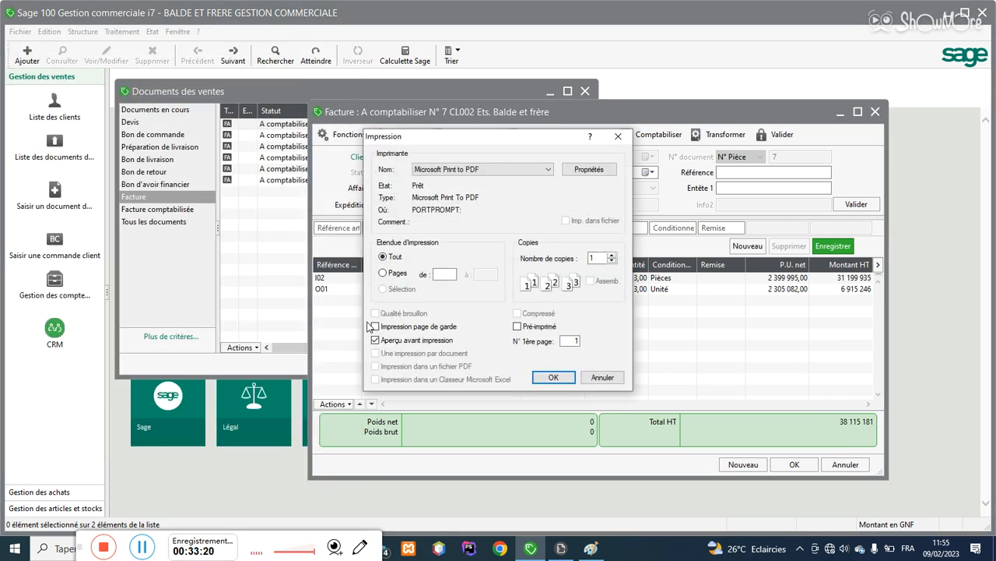
click(548, 380)
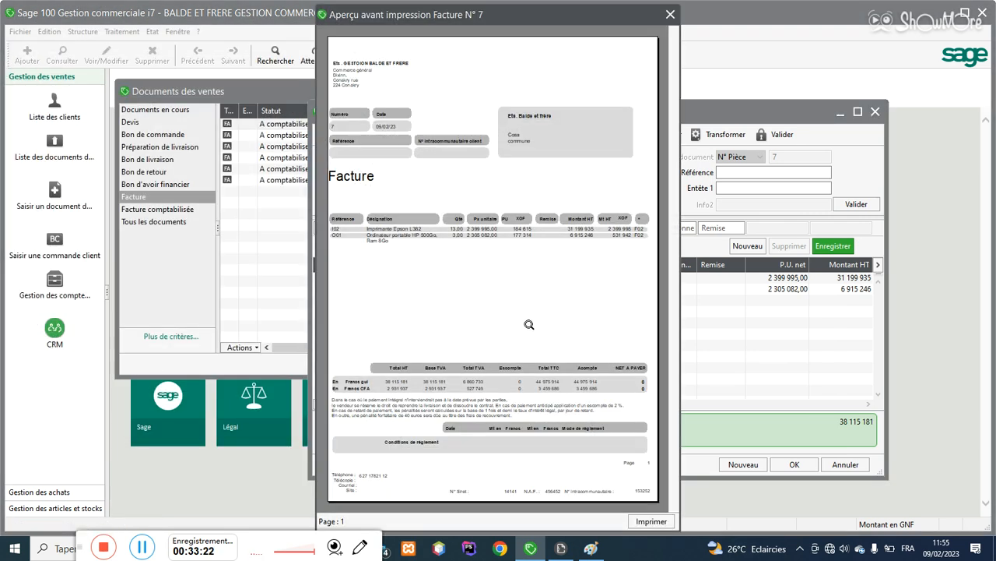
click(516, 430)
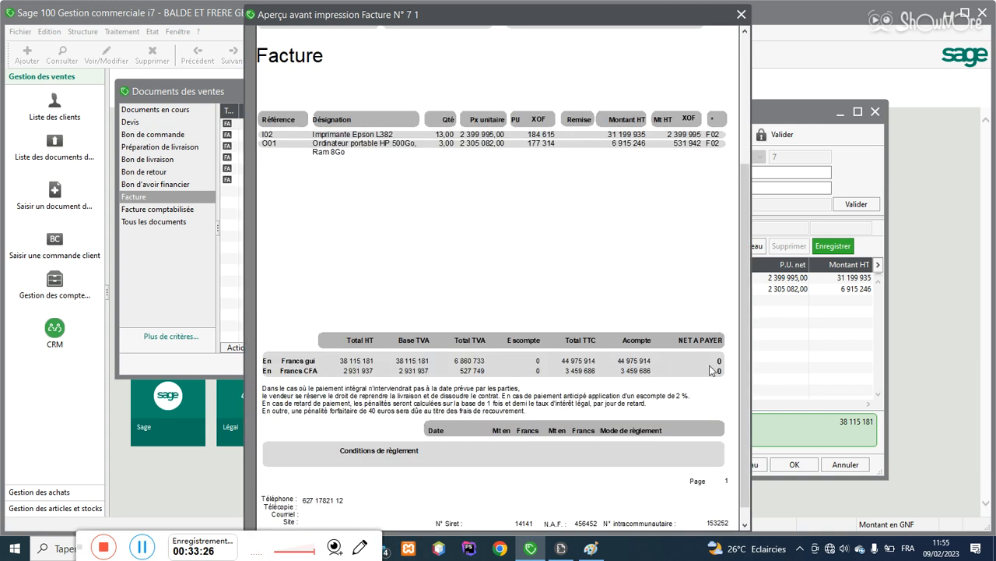
click(658, 350)
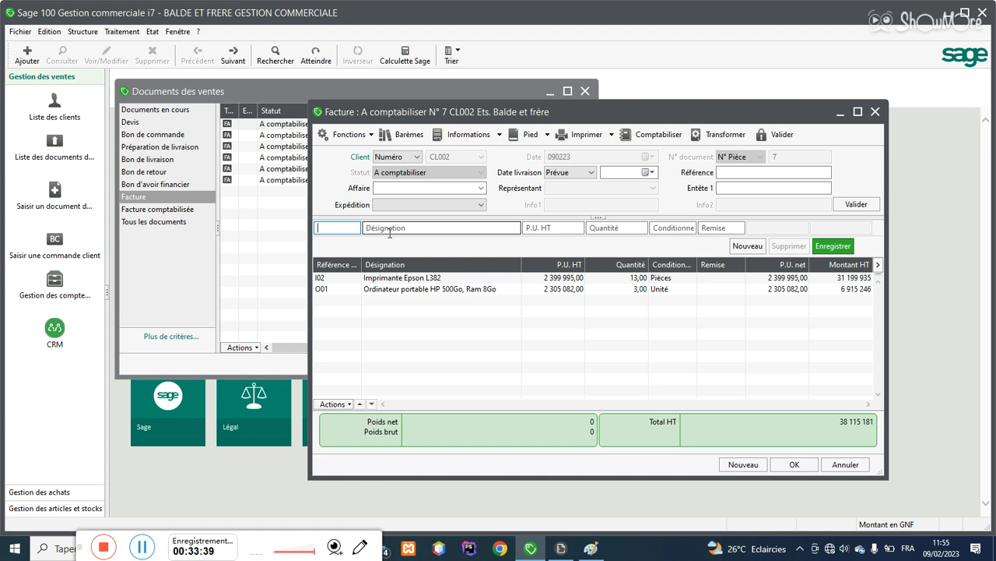
Step: Enter Z as the article reference of a new invoice line
text(Z)
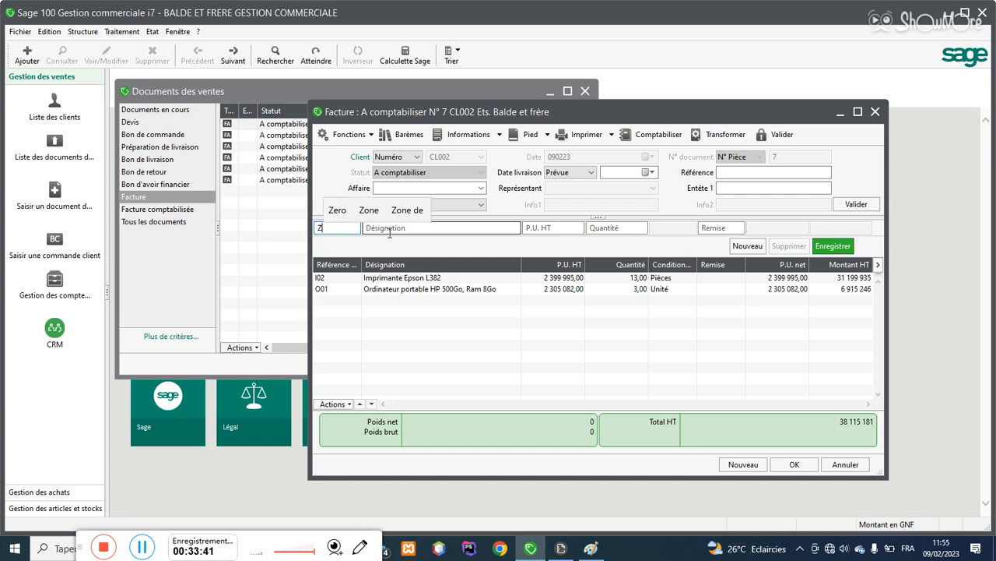
Step: Add article C03, Chargeur HP petit bout, to the sales invoice with a quantity of 10
key(Tab)
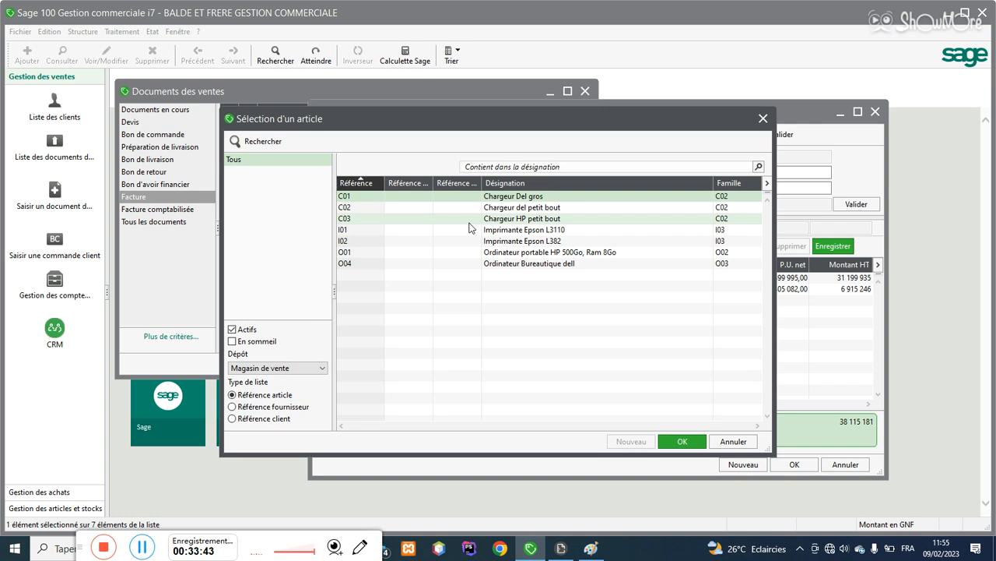
click(469, 221)
double_click(470, 222)
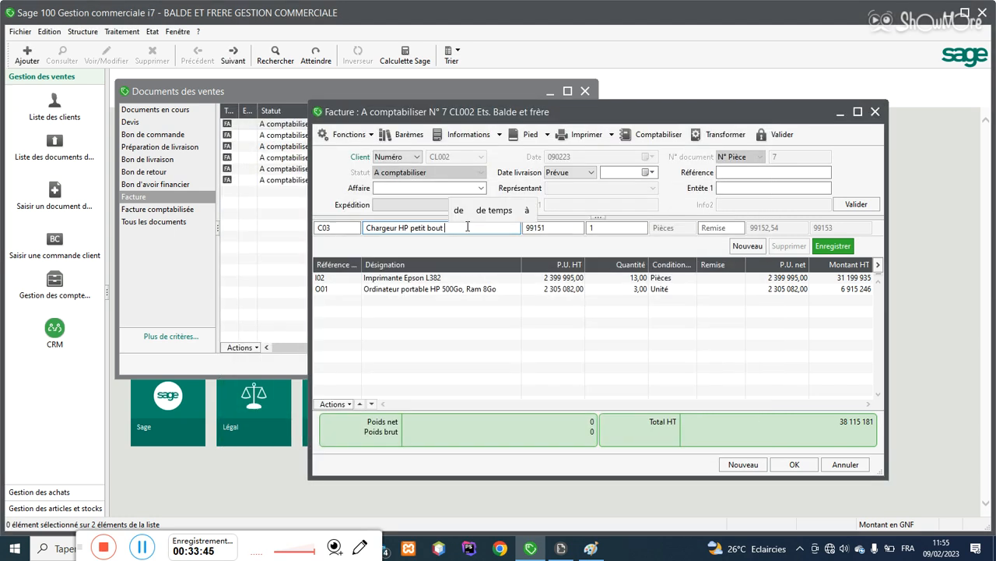
click(599, 228)
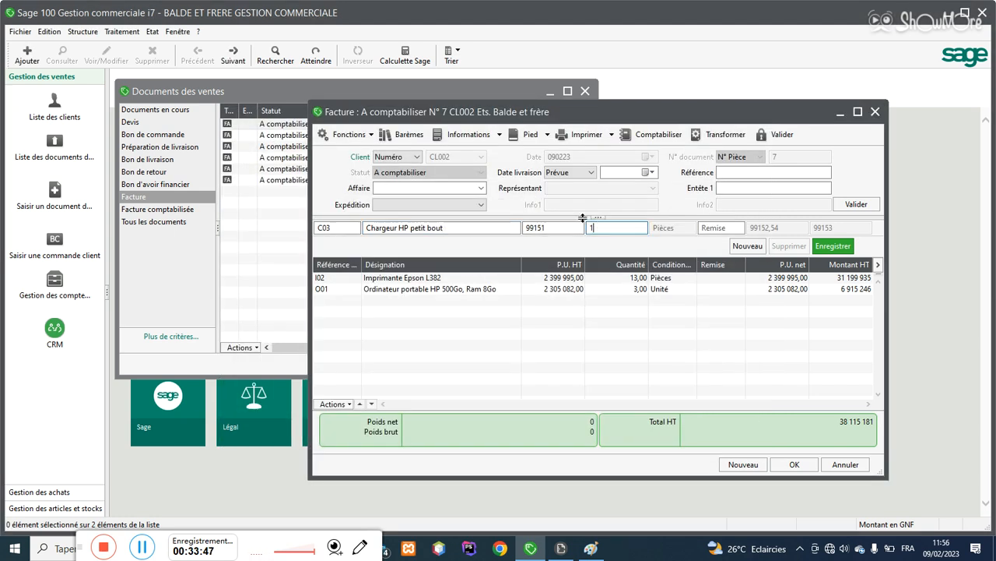
text(0)
key(Return)
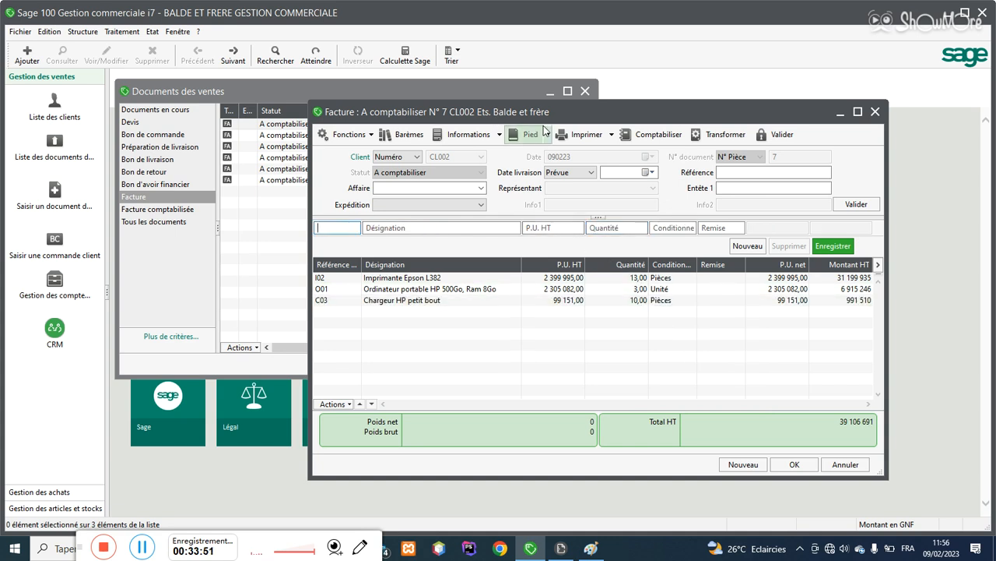
Step: Preview the sales invoice printout with the Facture client devise template, check the net amount payable and close the preview
click(583, 134)
click(185, 111)
double_click(181, 99)
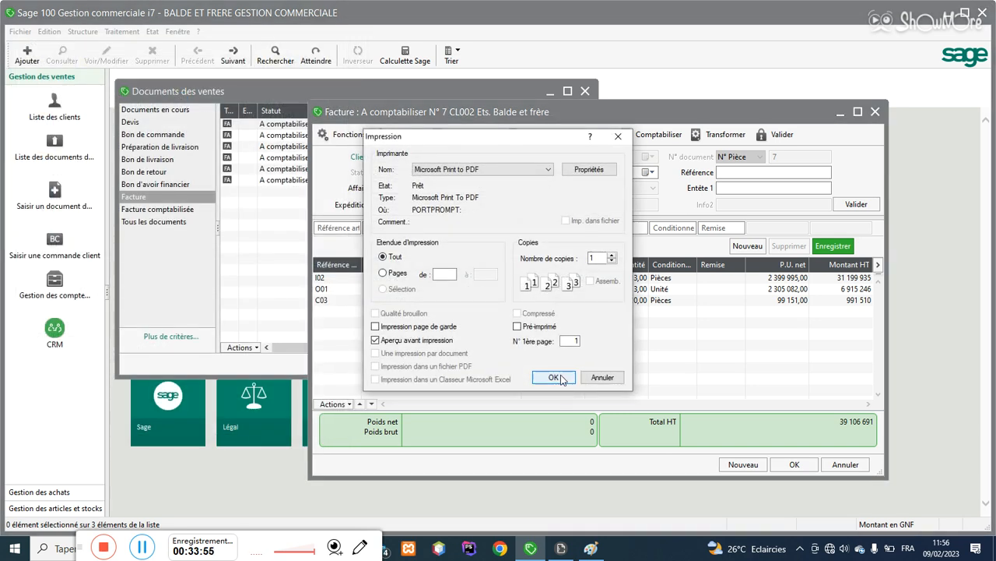
click(553, 377)
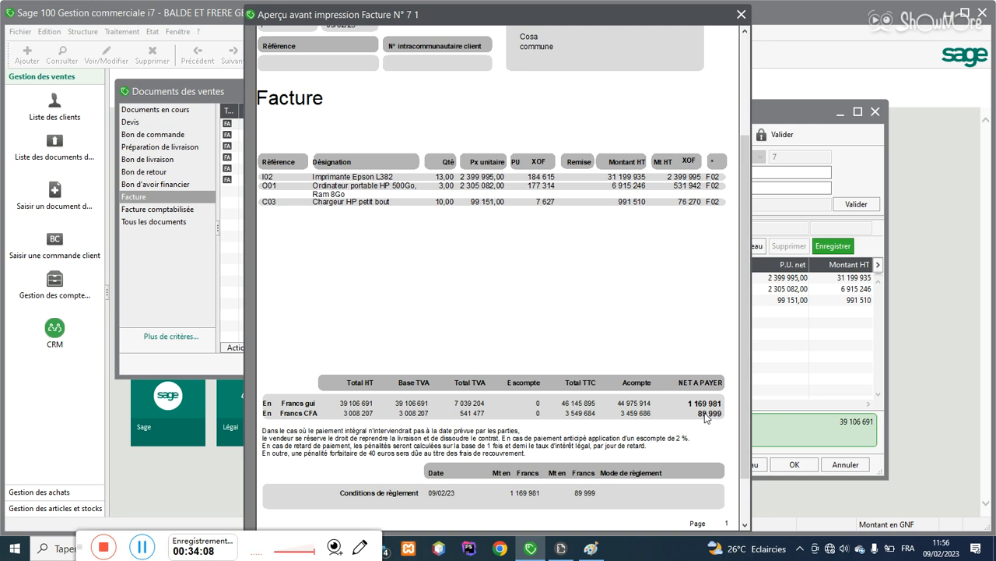
click(709, 416)
click(671, 14)
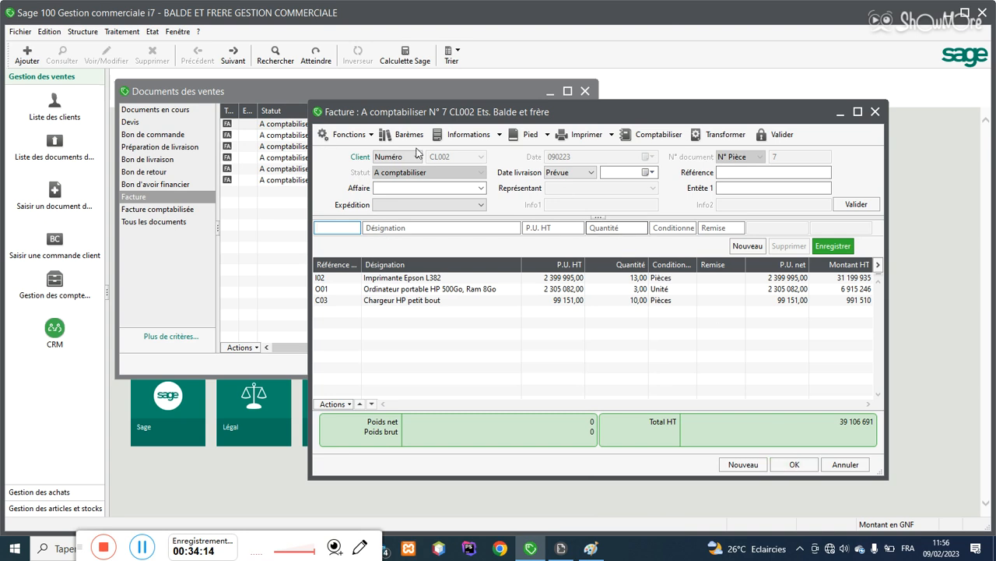
Step: Record the invoice's règlement with the proposed values in Francs CFA on journal CAS1, and close the invoice
click(347, 134)
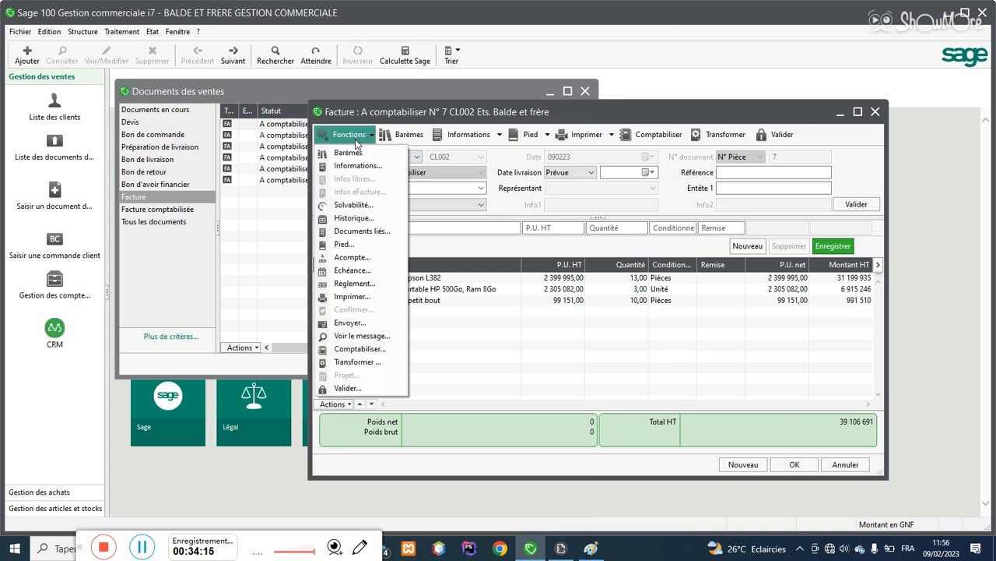
click(369, 283)
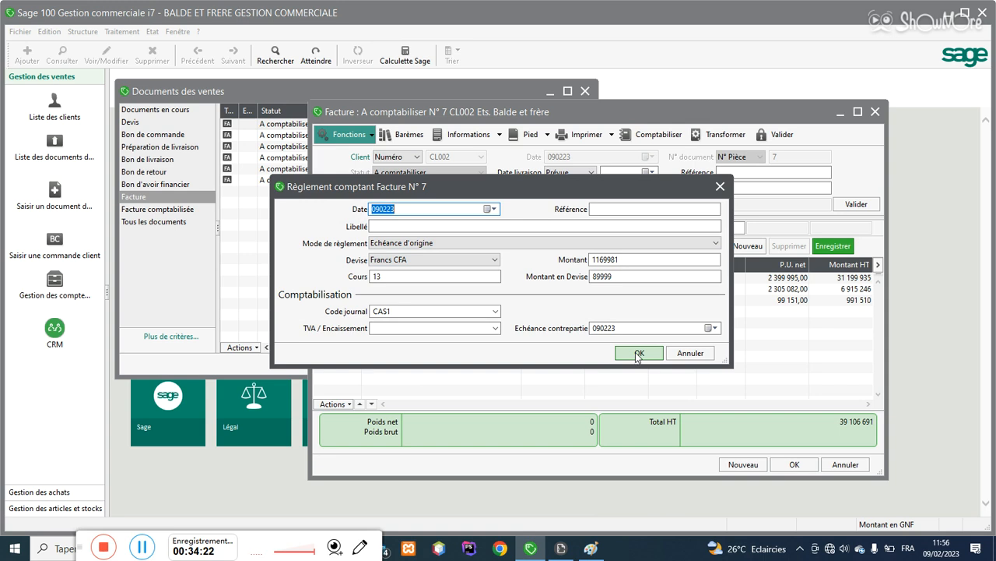
click(637, 354)
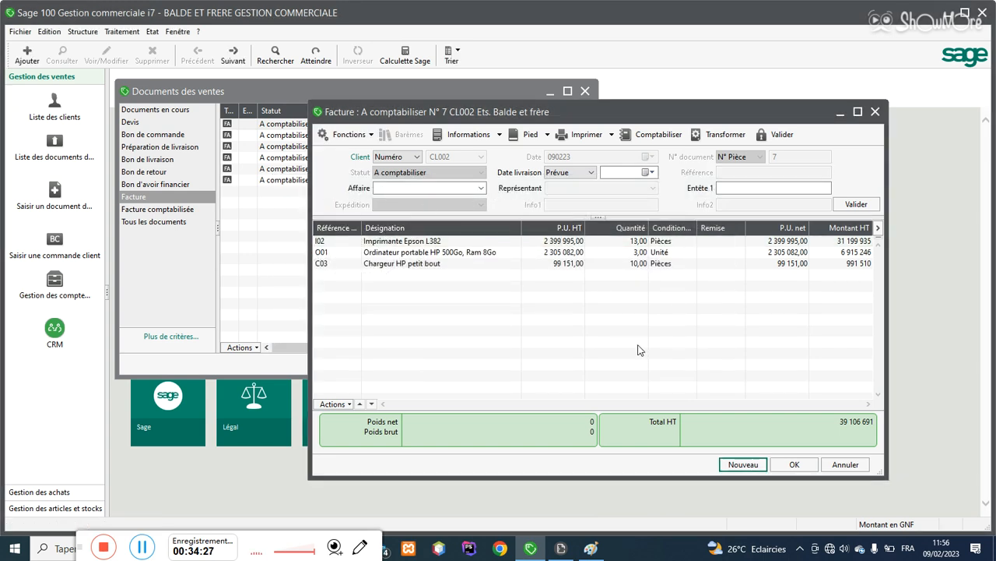
click(794, 463)
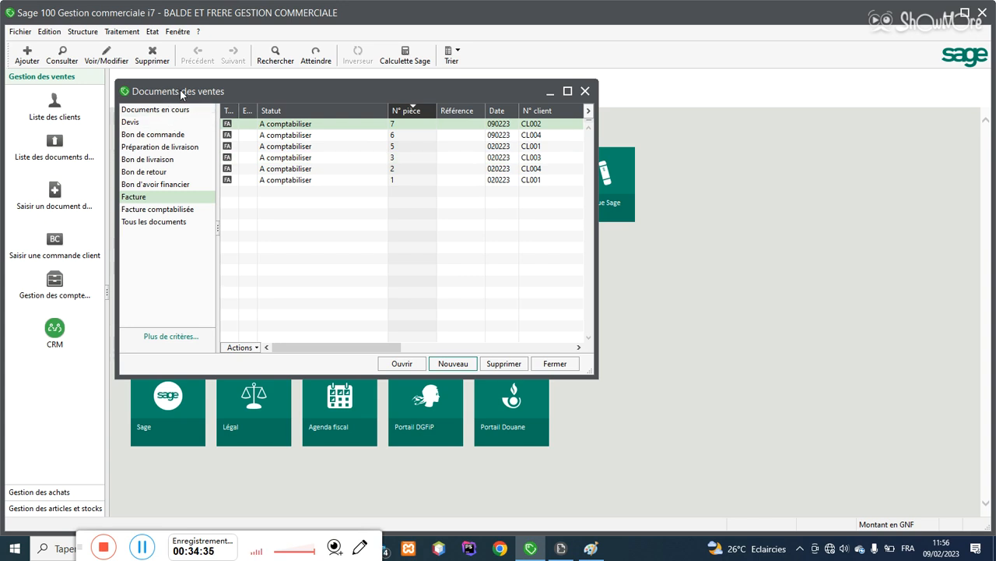
Step: Create a new document of type Facture in the purchase documents
click(122, 32)
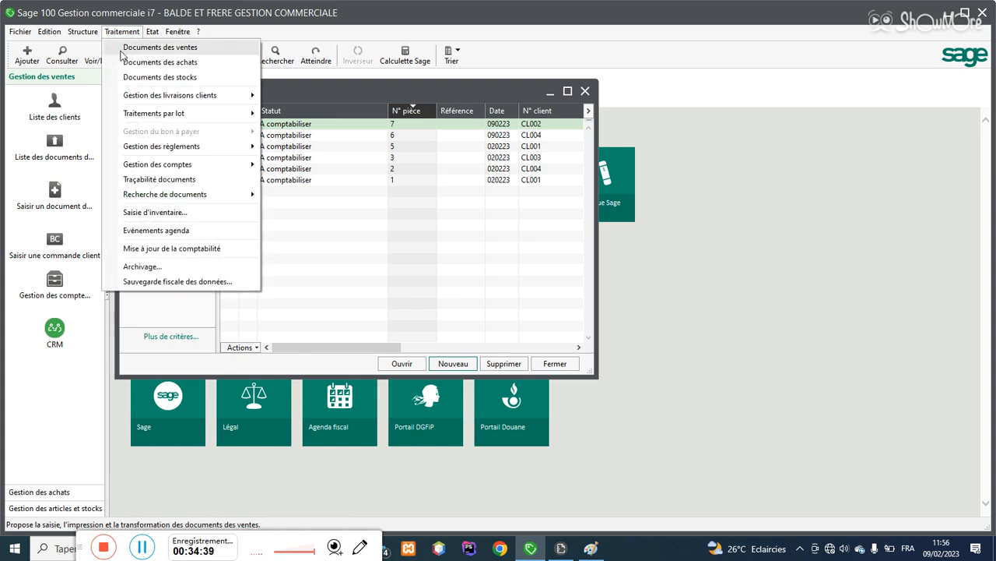
click(130, 63)
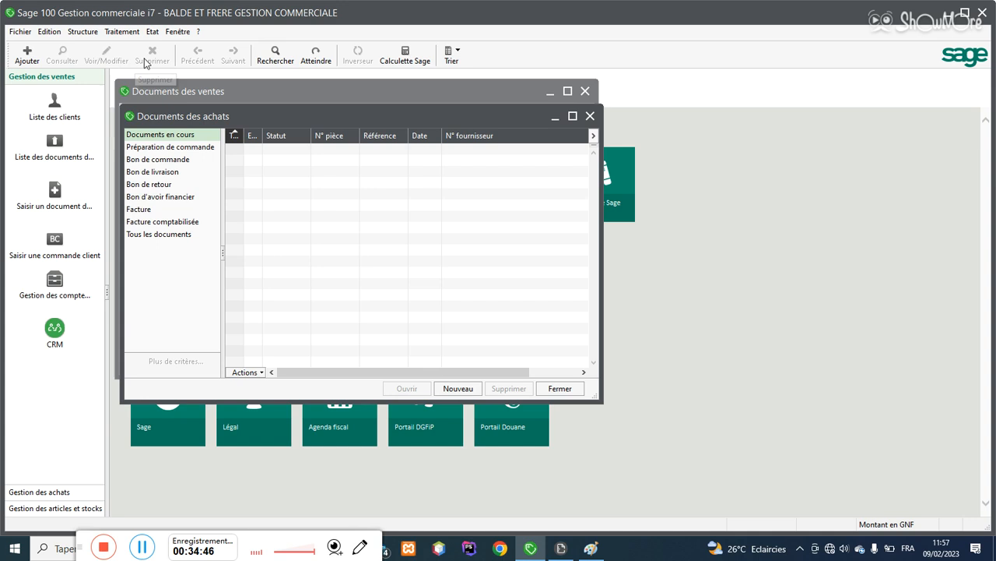
click(467, 388)
click(436, 295)
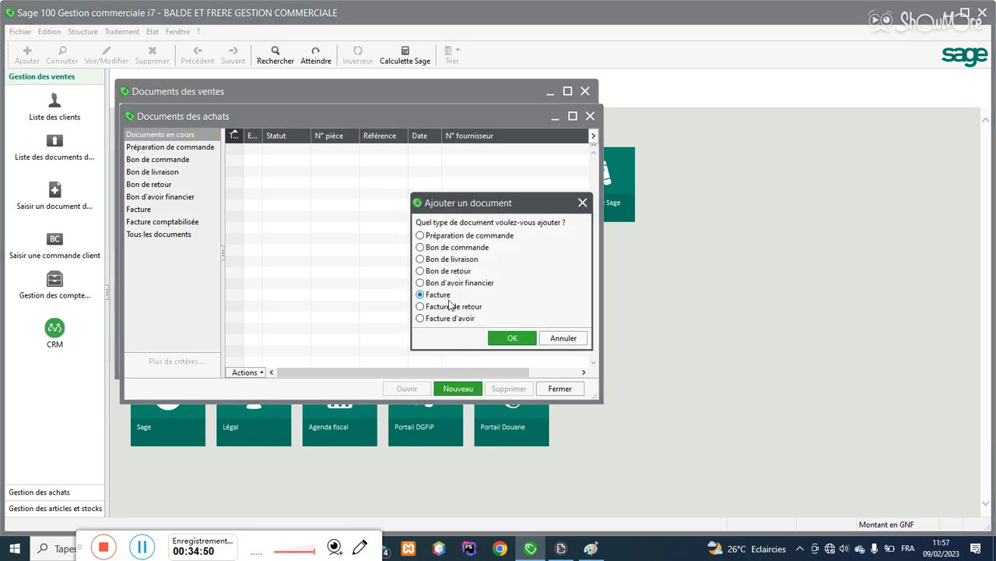
click(516, 337)
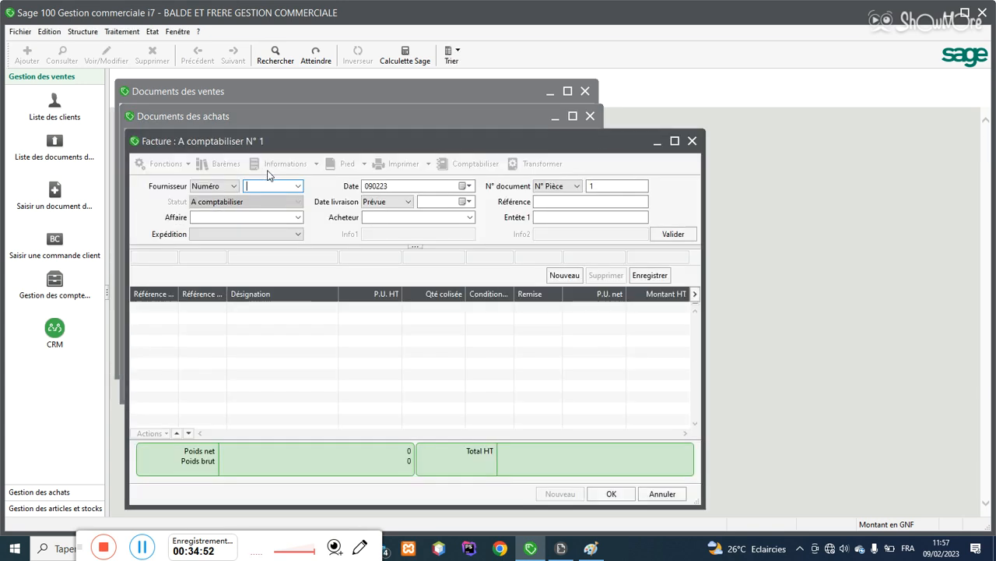
Step: Assign supplier F003 to the purchase invoice, set its currency to DOLLAR and validate the header
click(298, 187)
click(289, 213)
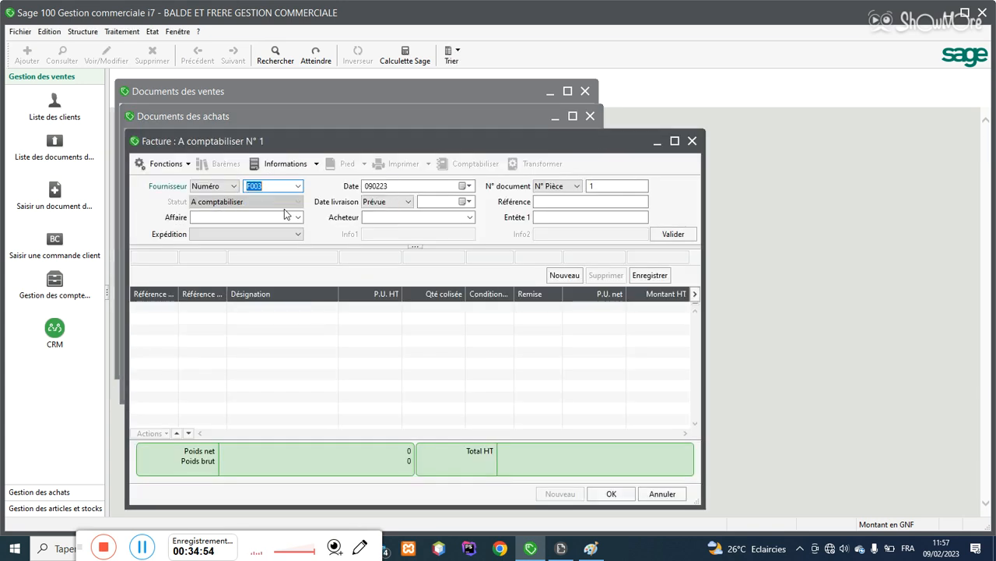
click(284, 168)
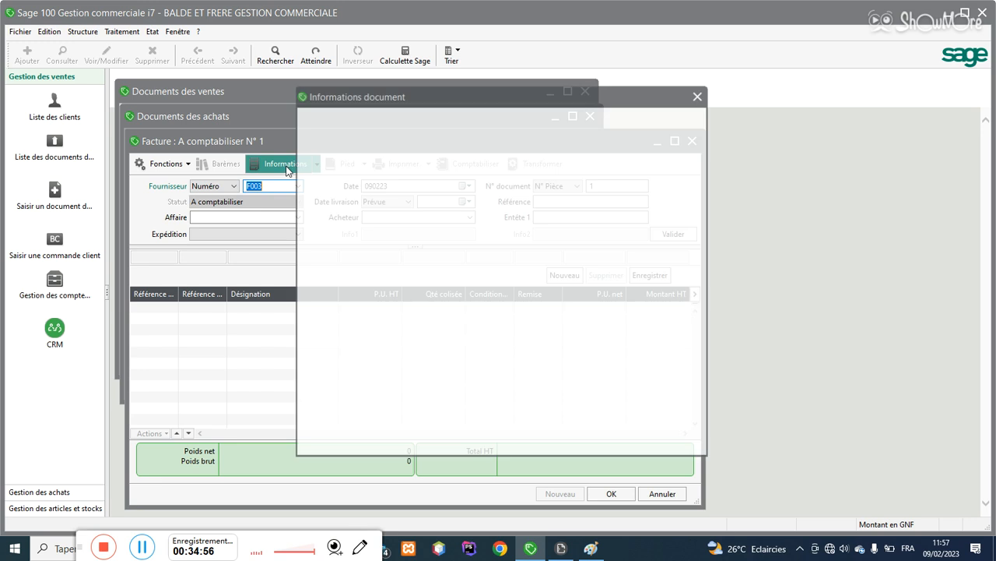
click(433, 169)
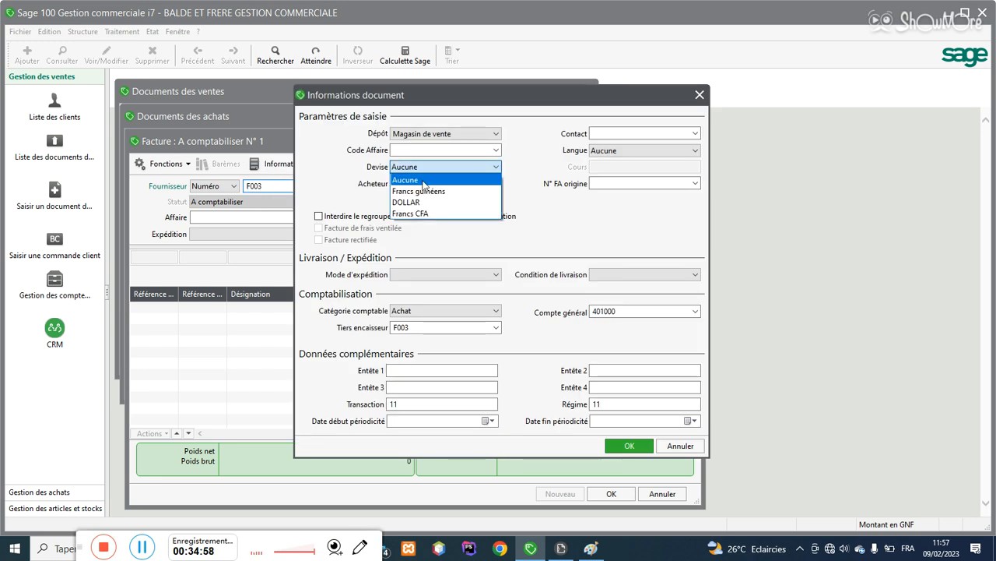
click(410, 199)
click(629, 445)
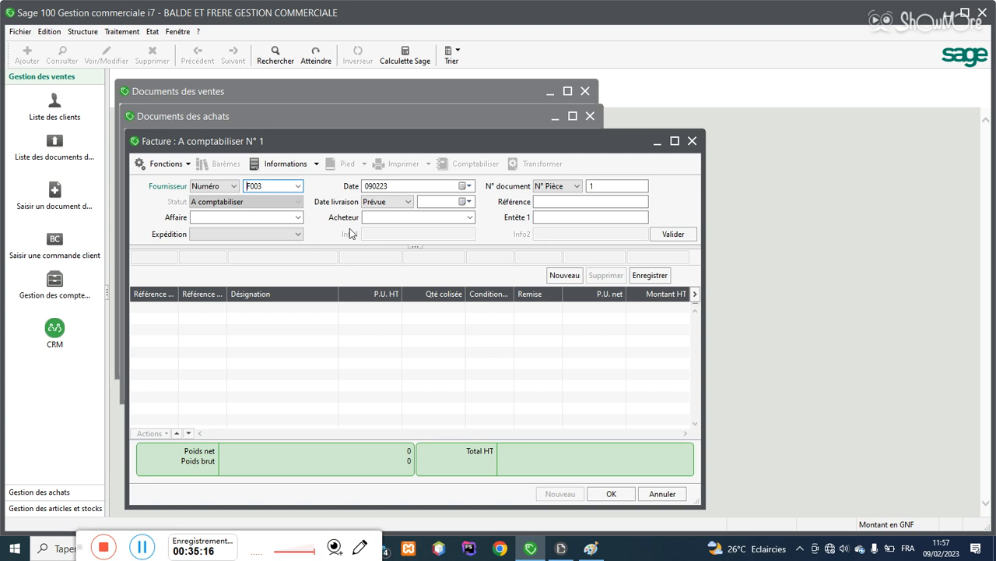
key(Return)
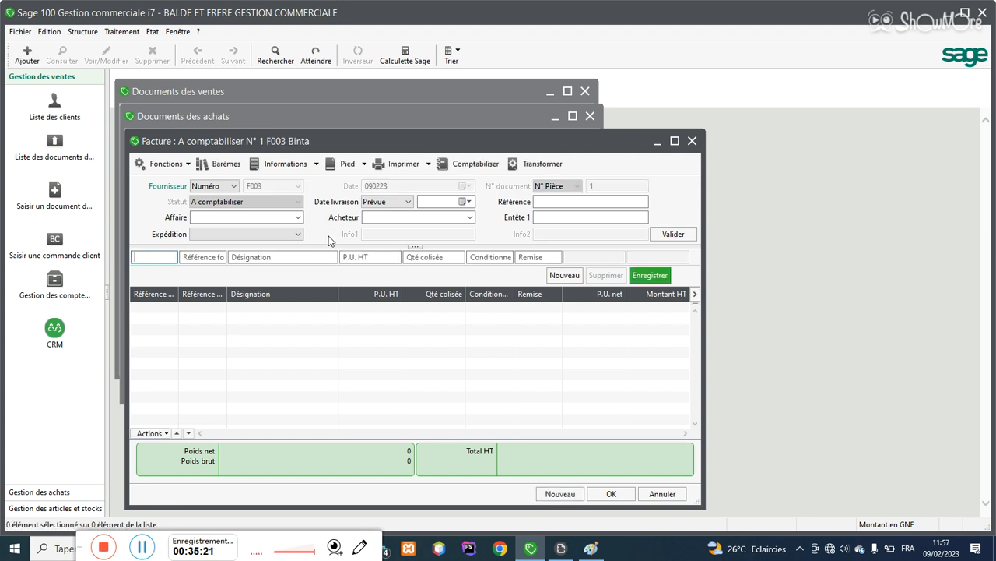
Step: Add article C02, Chargeur del petit bout, to the purchase invoice with a quantity of 10
text(F)
key(Tab)
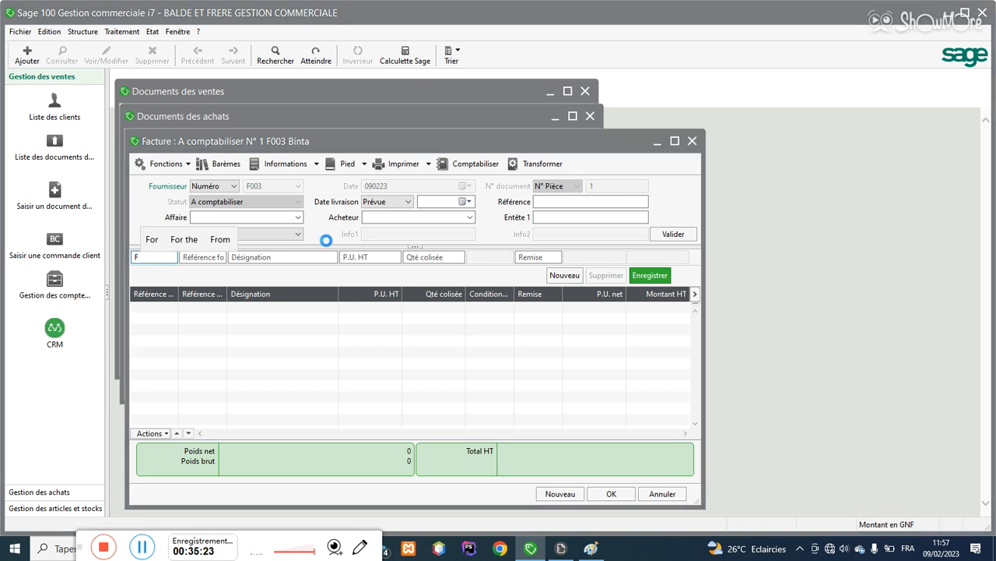
double_click(390, 206)
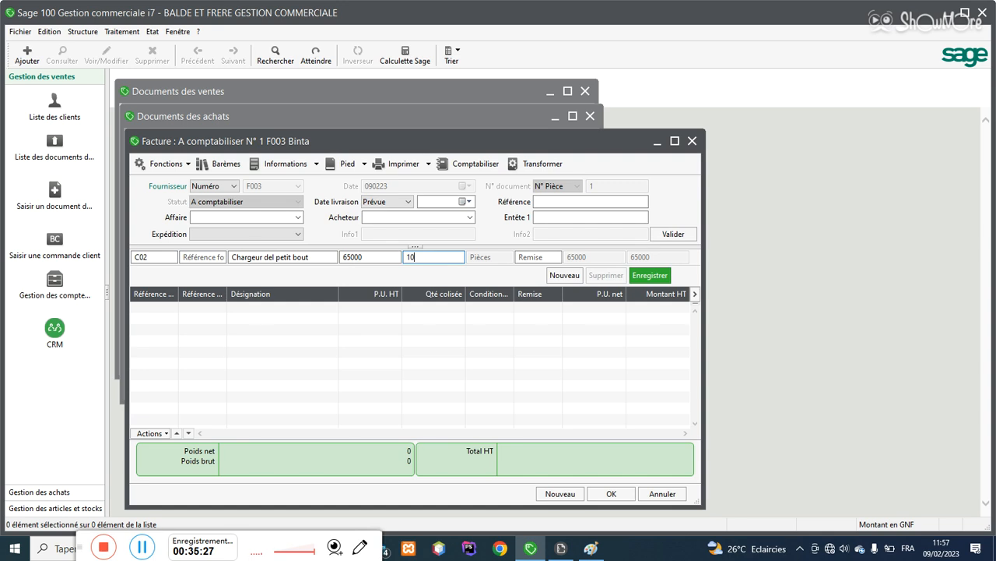
text(0)
key(Return)
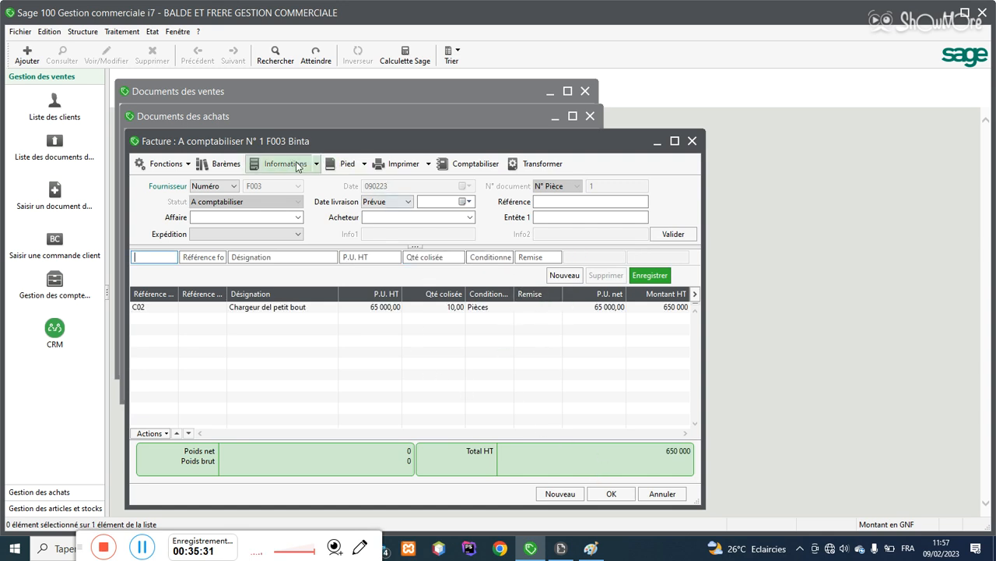
click(403, 163)
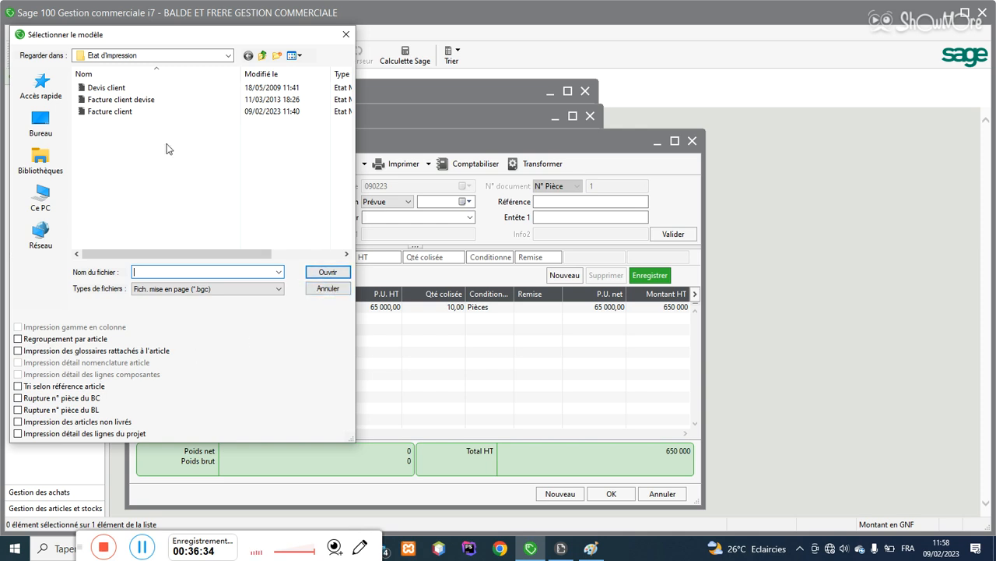
click(136, 114)
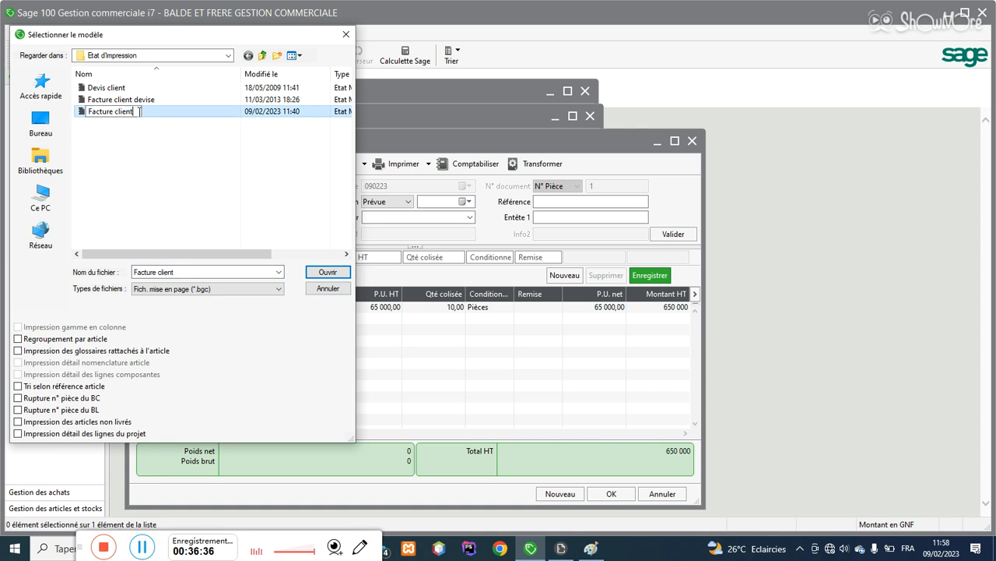
click(311, 291)
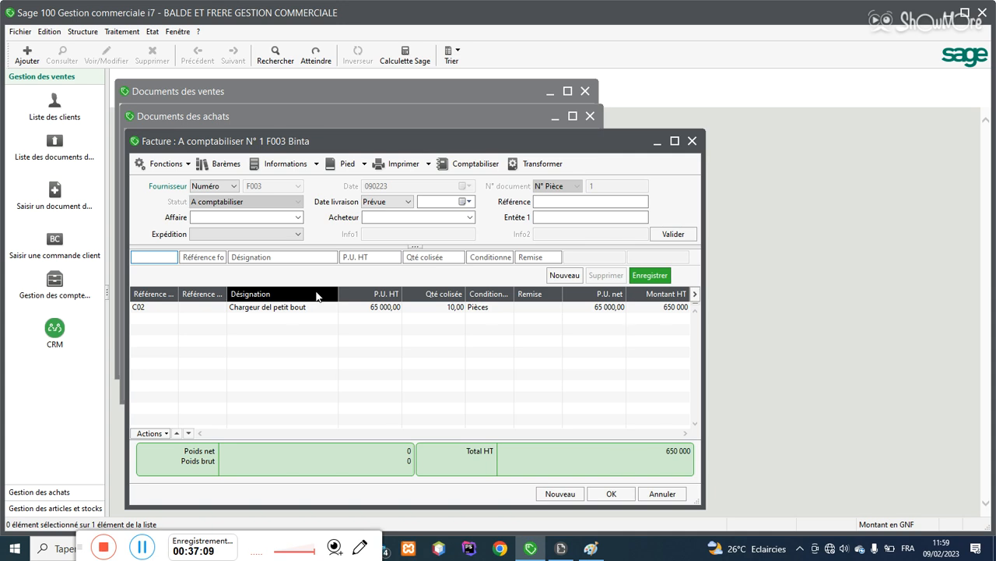
click(142, 547)
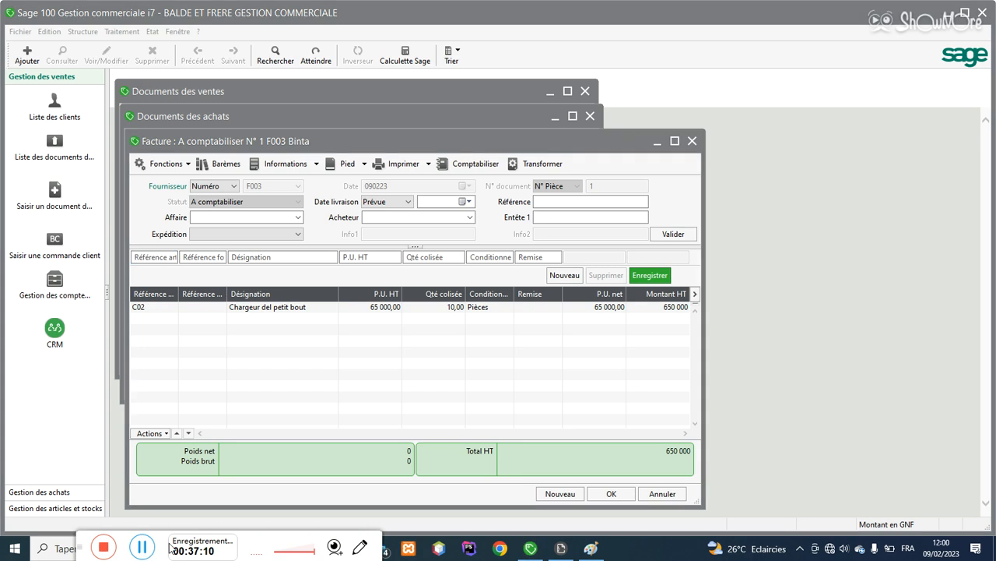
Step: Close the purchase invoice and reopen sales invoice 7 from the sales documents
click(678, 493)
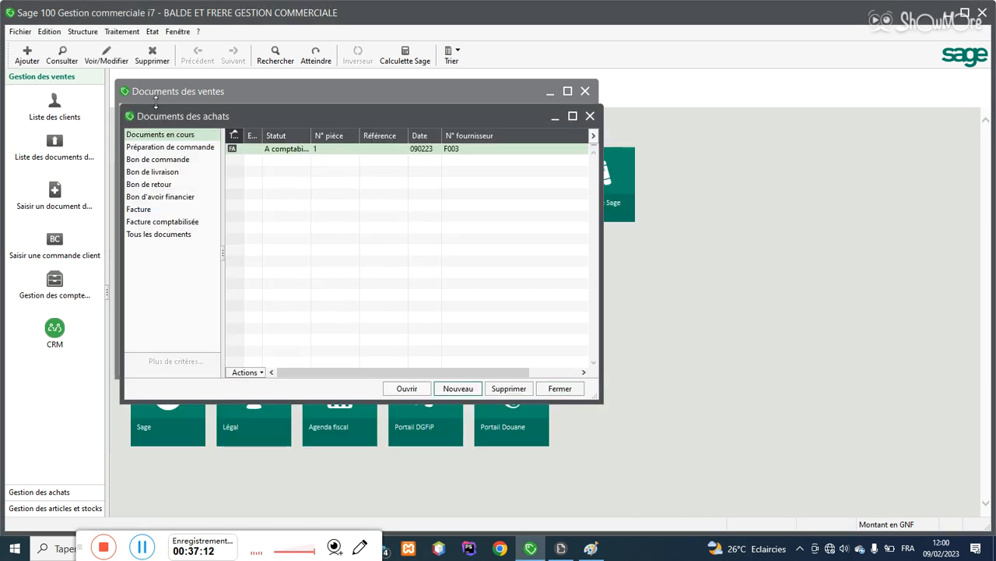
click(214, 93)
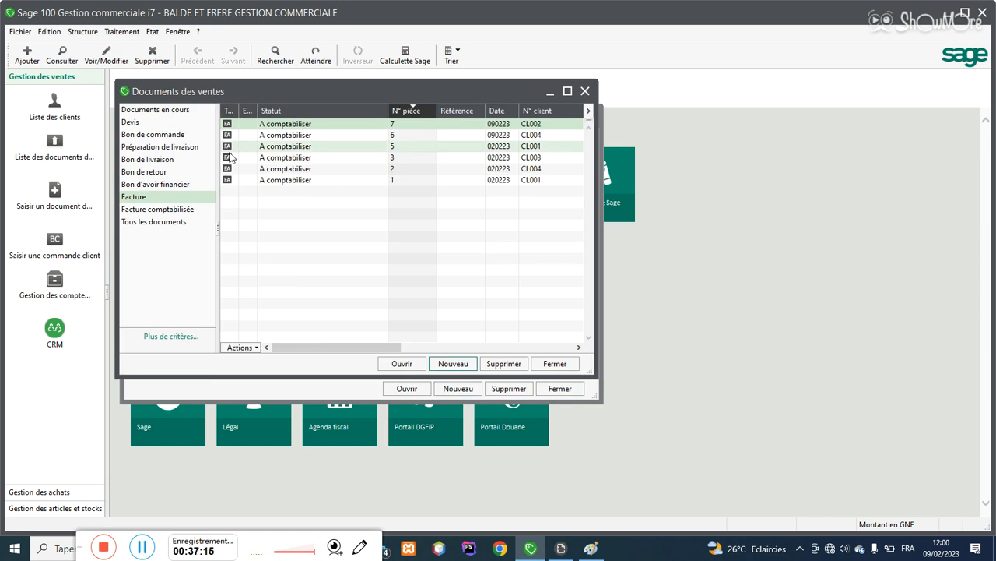
double_click(374, 124)
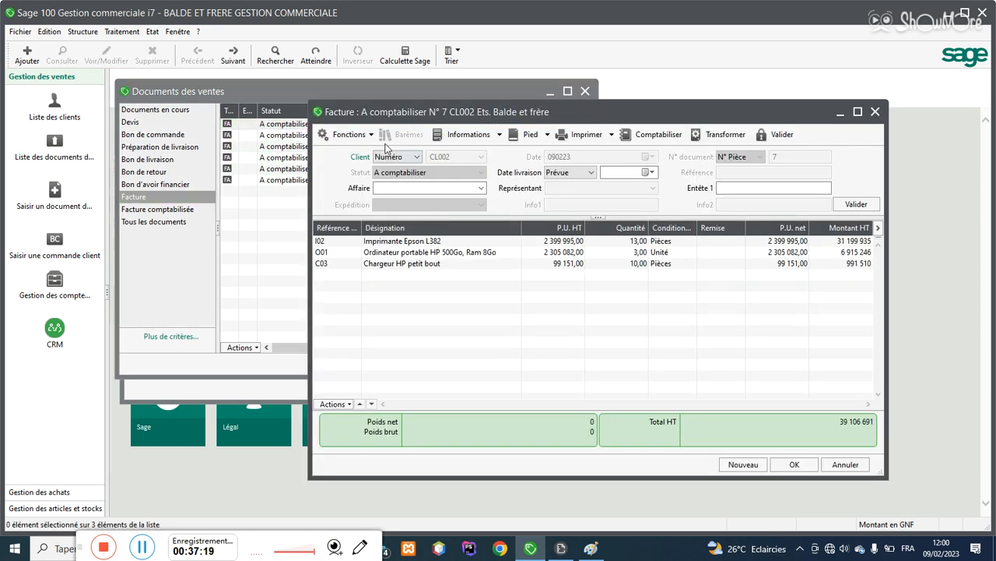
Step: Review the acomptes and net amount payable recorded on the sales invoice, leaving them unmodified
click(349, 134)
click(360, 258)
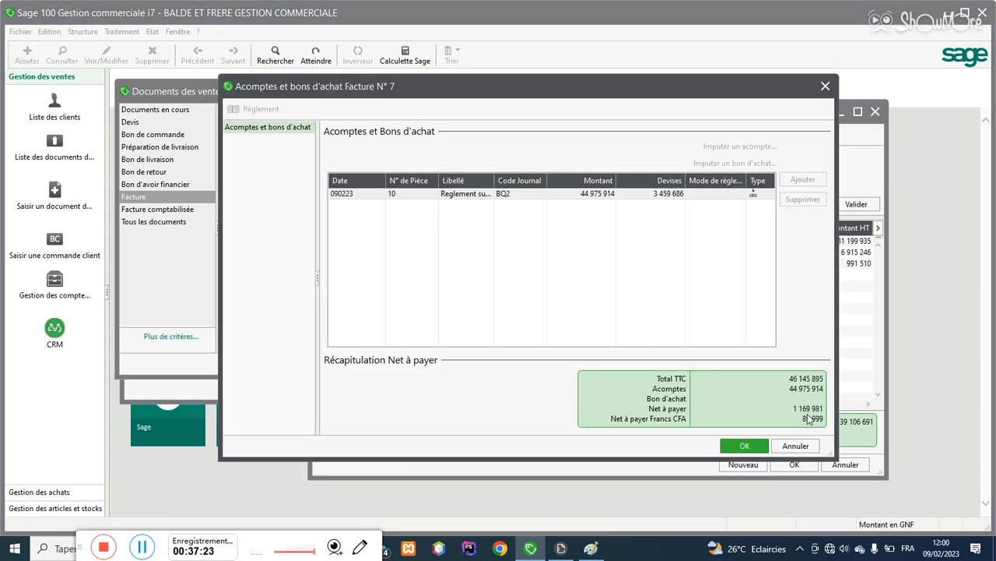
click(799, 444)
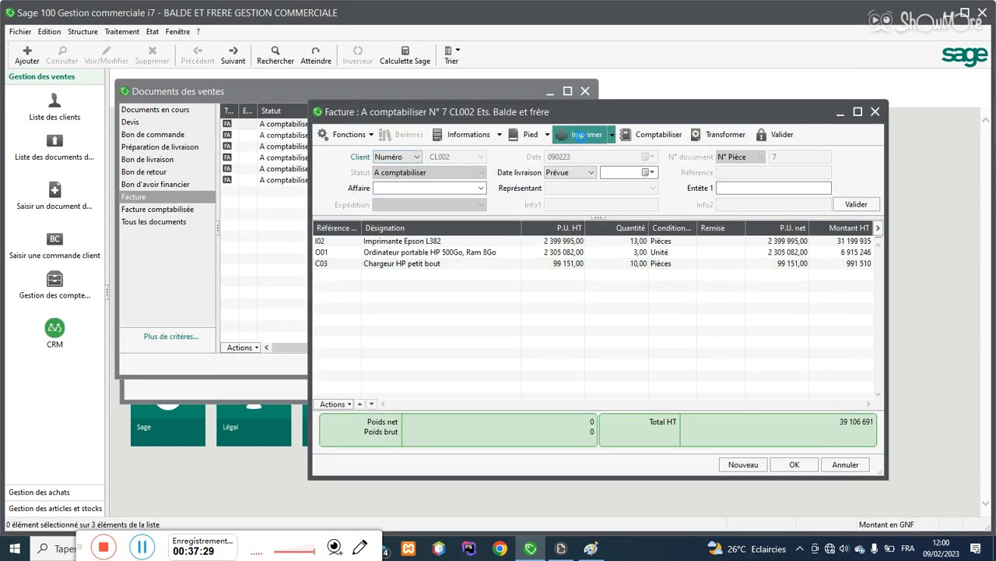
Step: Display the reopened sales invoice in print preview using the Facture client devise template
click(580, 135)
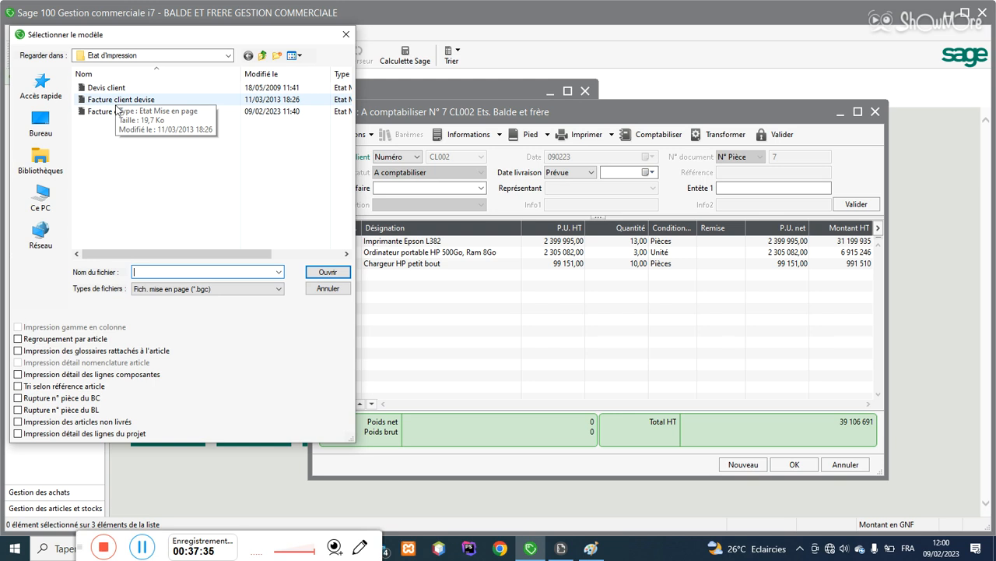
double_click(121, 99)
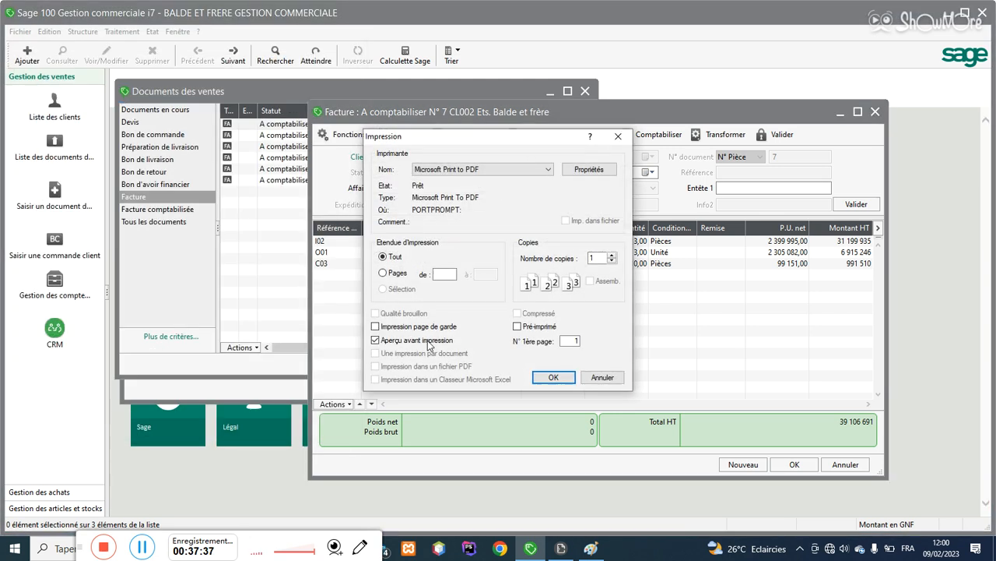
click(553, 376)
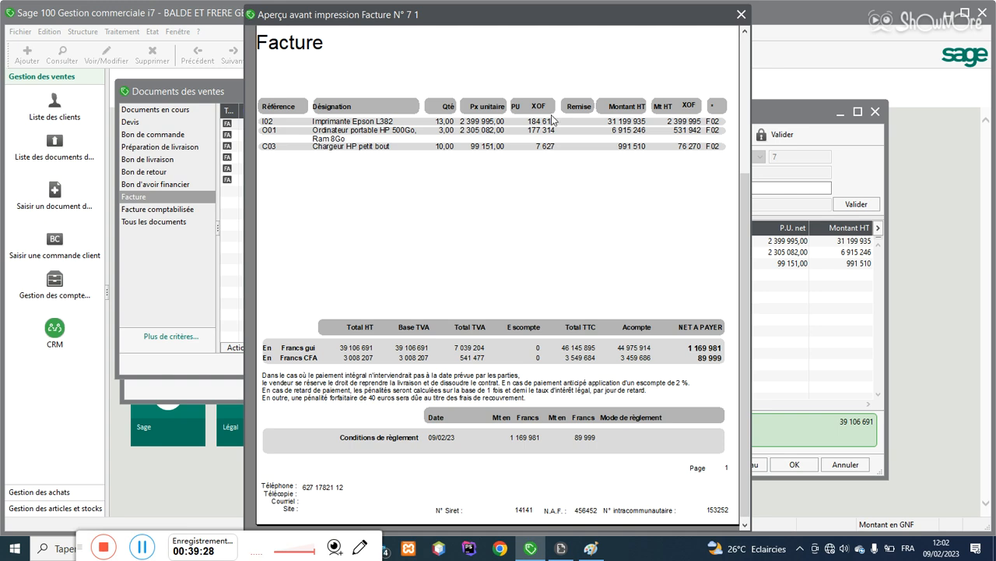
Step: Close the print preview of sales invoice 7 and the invoice itself
click(691, 155)
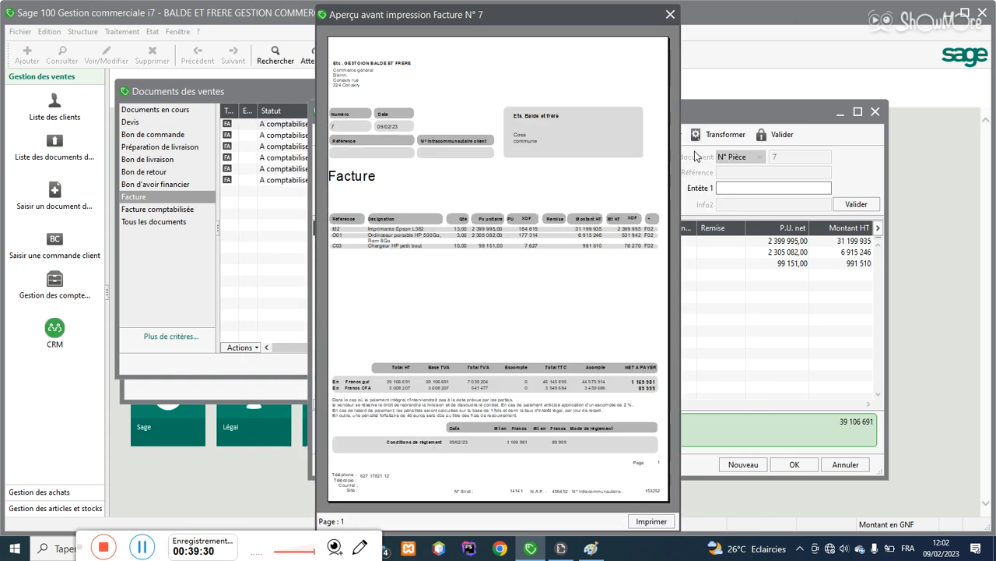
click(670, 14)
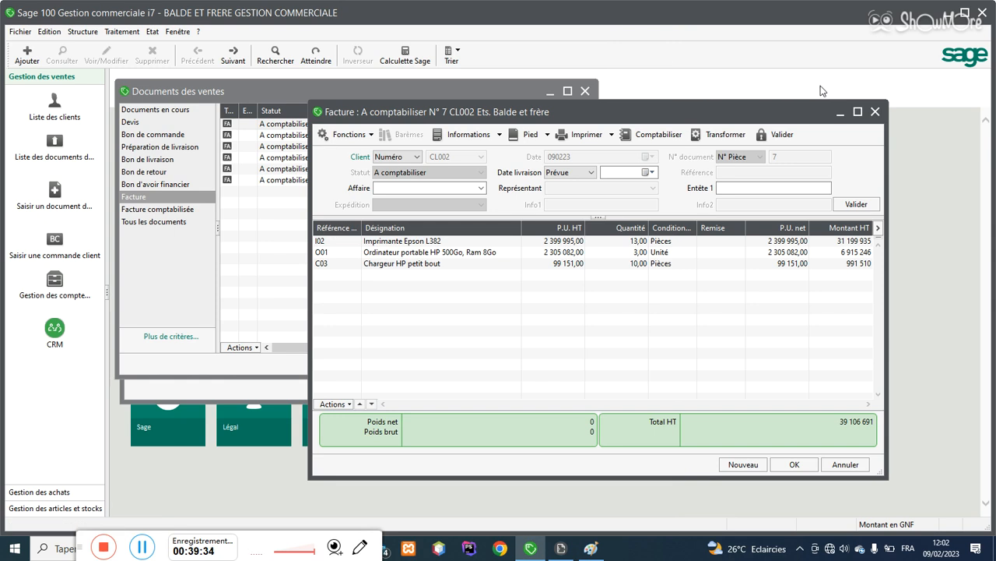
click(876, 113)
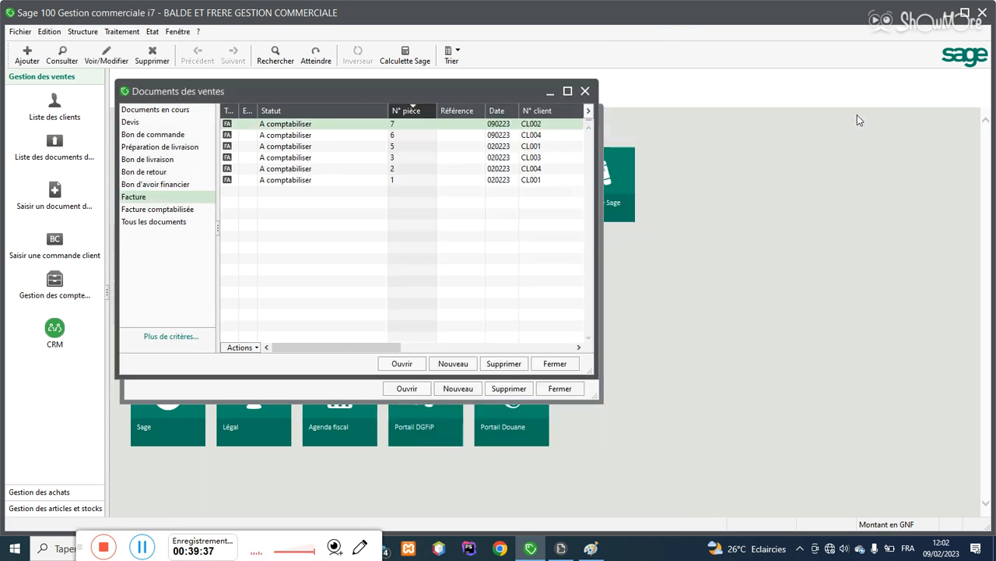
Step: Look through the sales document categories from Devis to Facture comptabilisée, along with the document types offered for a new document
click(123, 32)
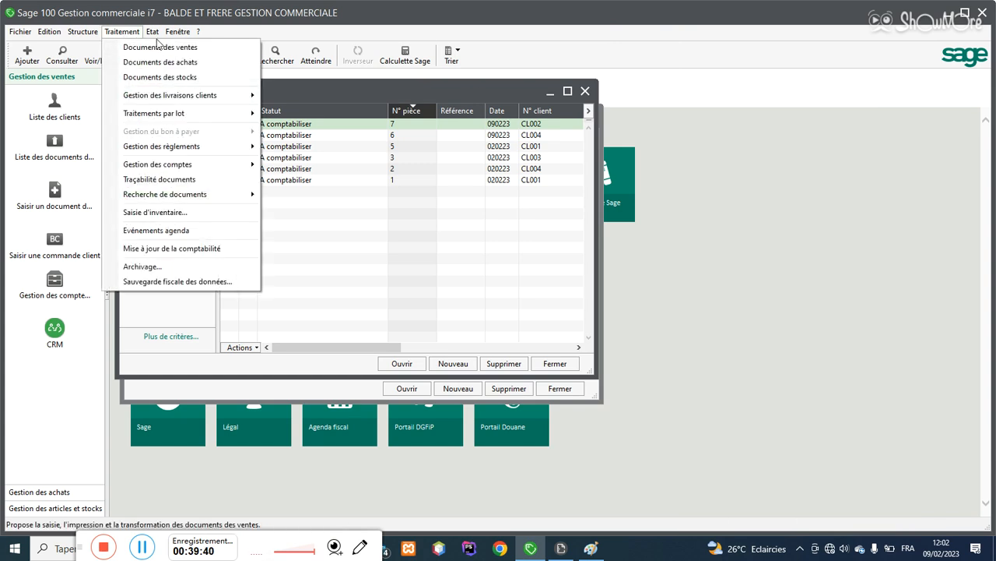
mouse_move(154, 35)
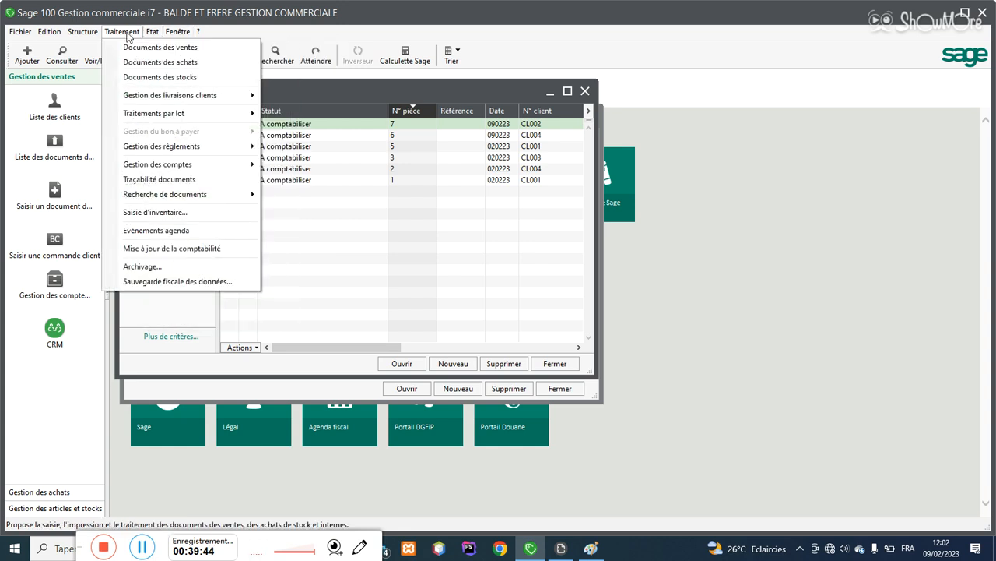
click(139, 48)
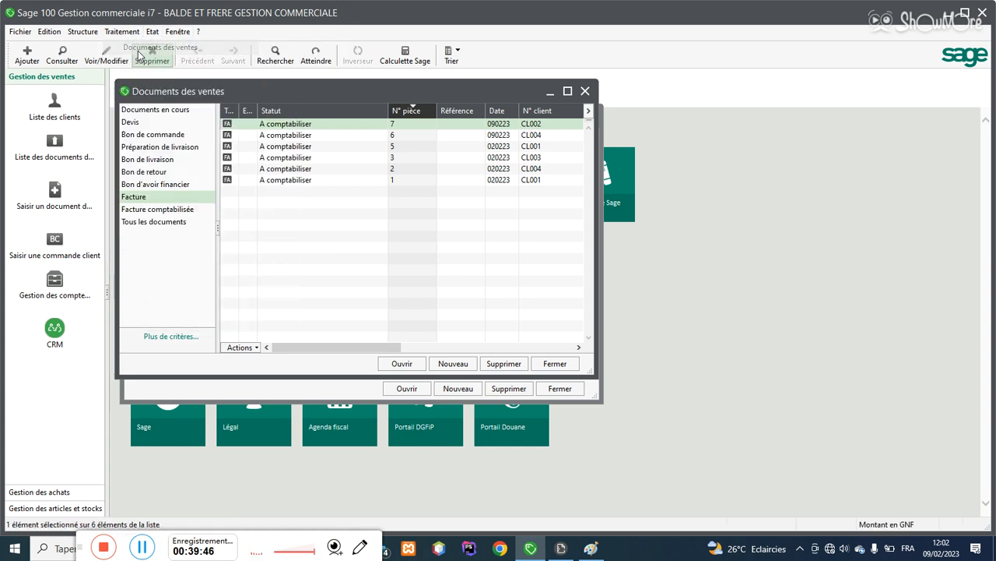
click(138, 124)
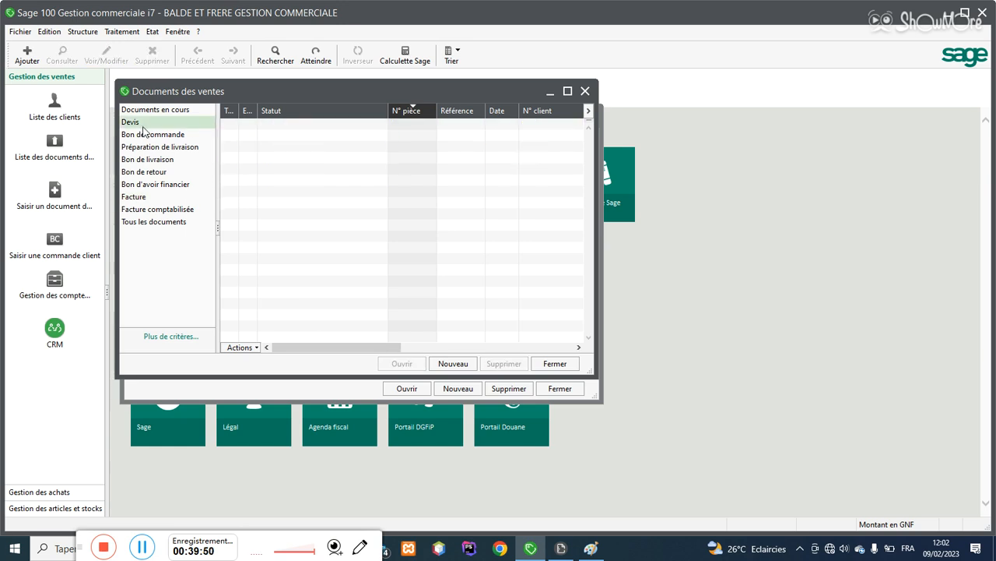
click(154, 135)
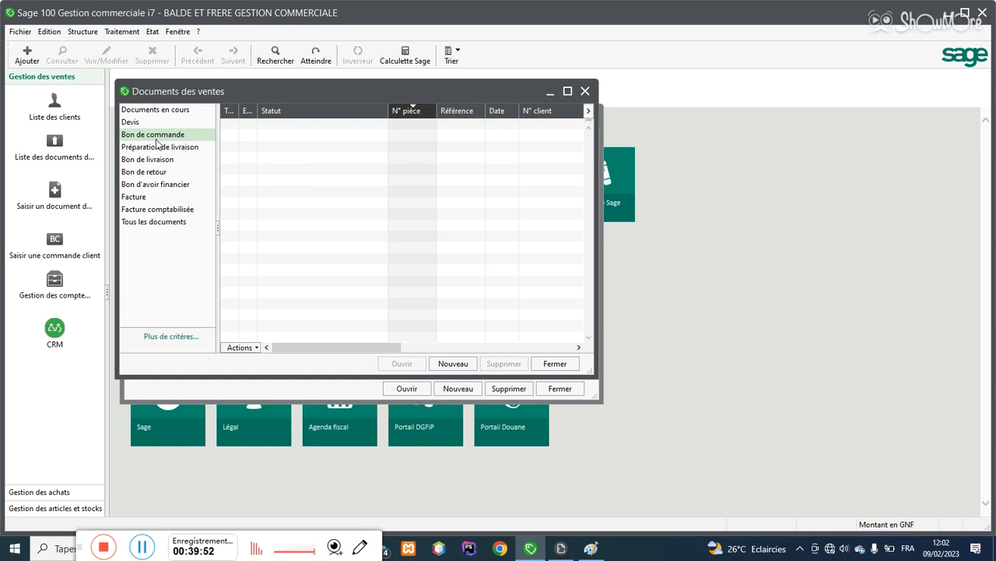
click(162, 150)
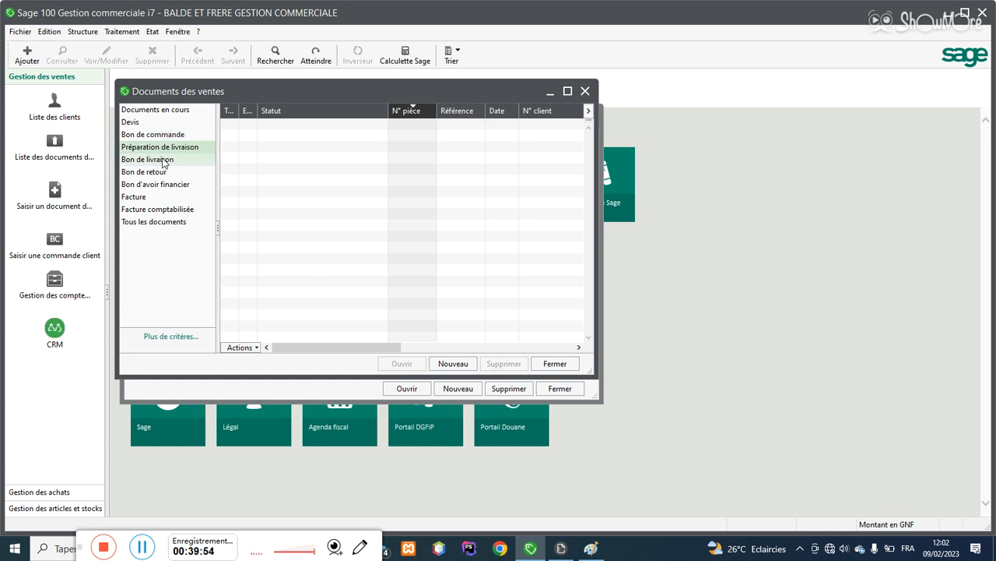
click(146, 164)
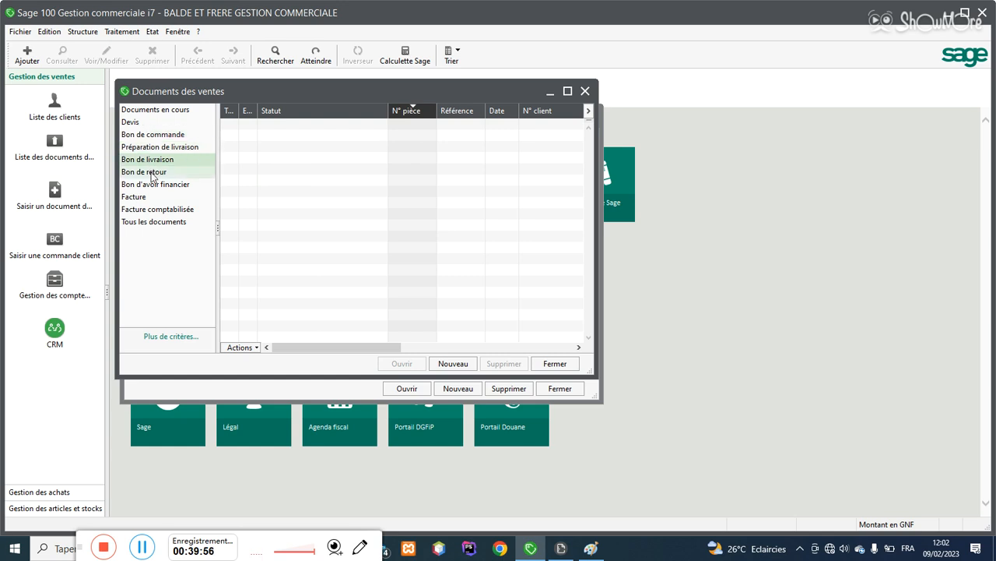
click(153, 175)
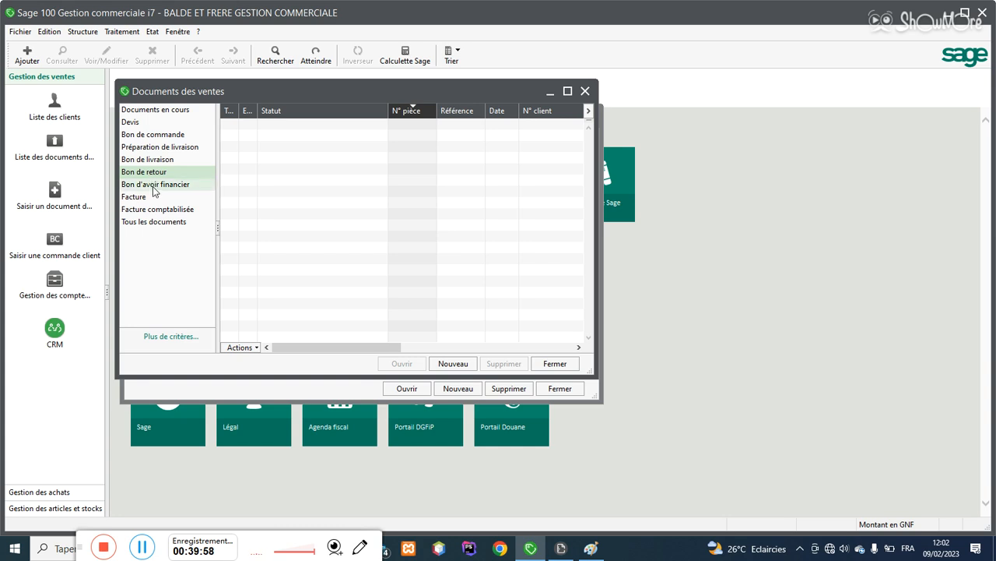
click(154, 188)
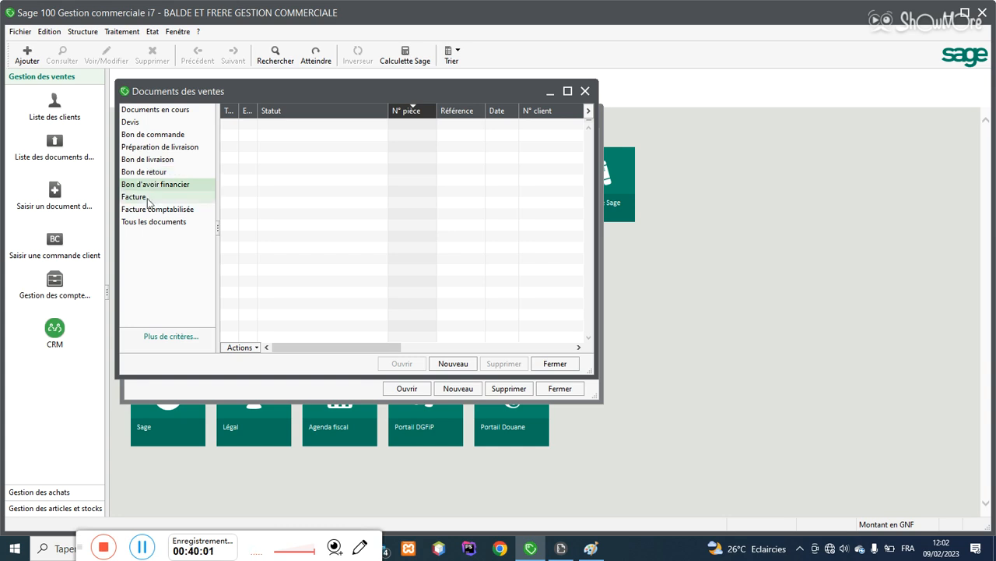
click(152, 199)
click(151, 212)
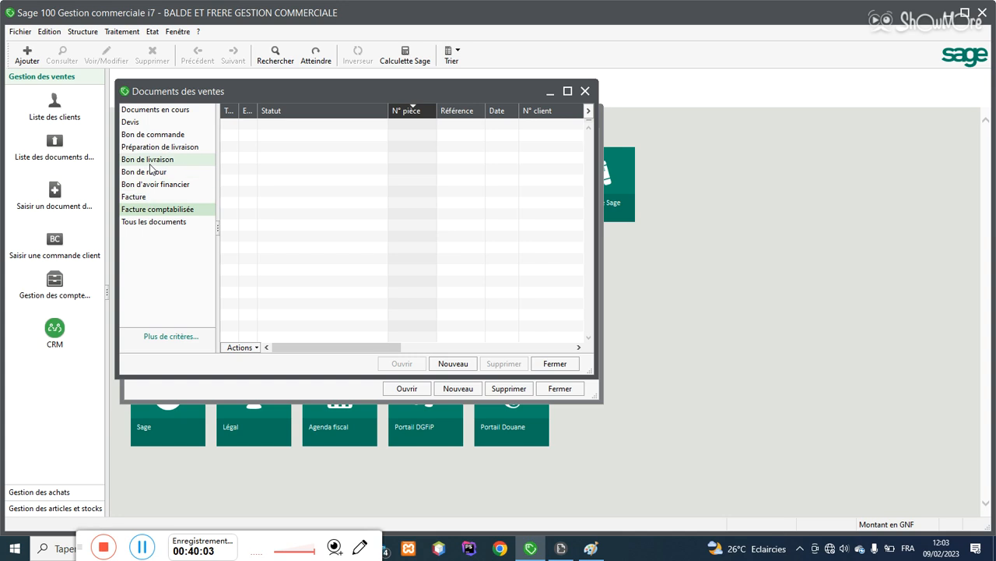
click(140, 123)
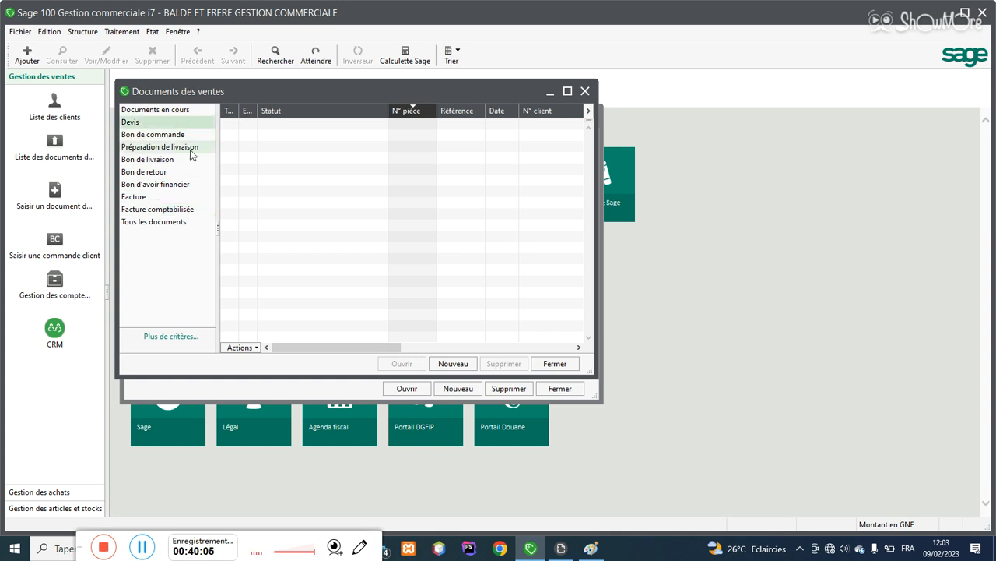
click(459, 364)
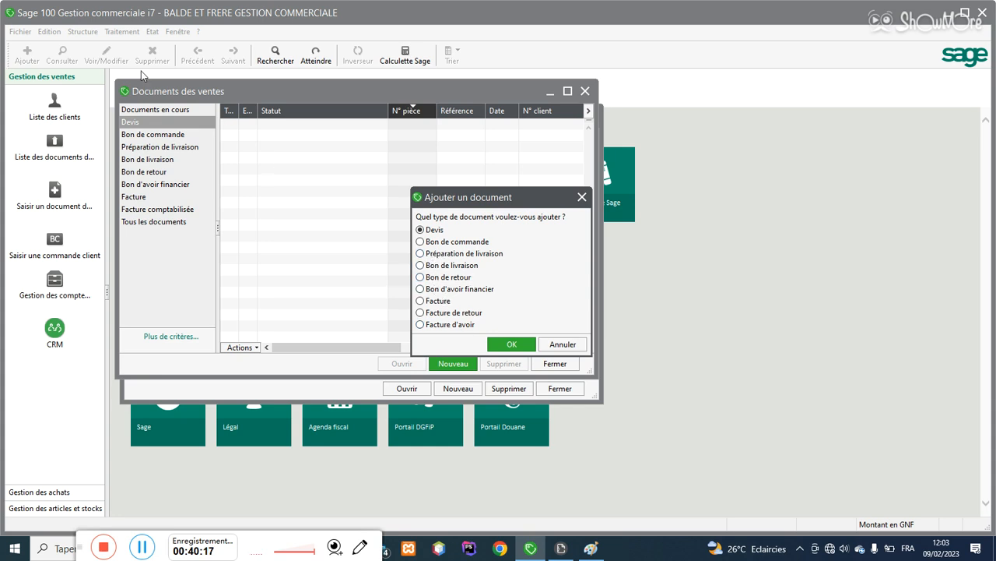
click(582, 197)
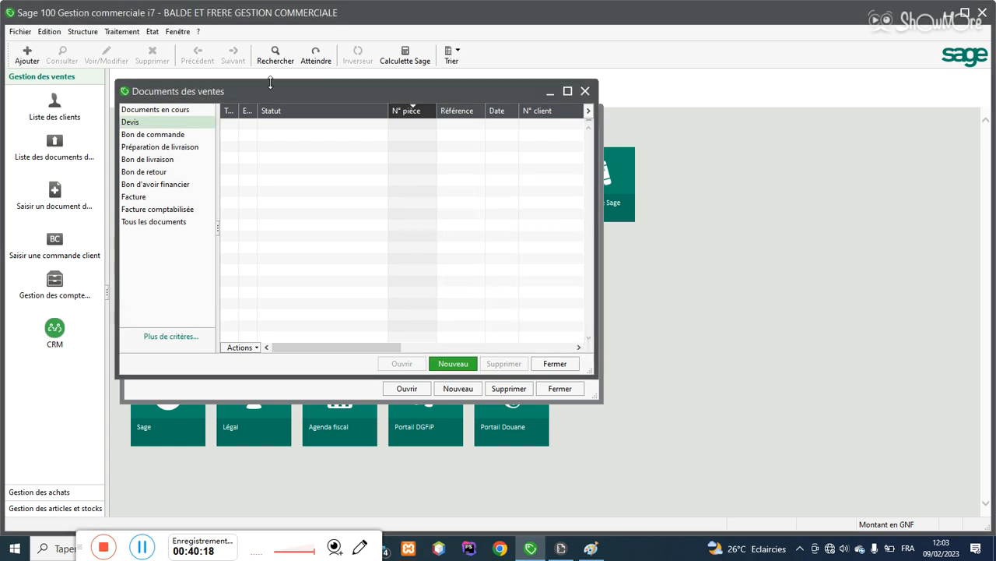
Step: Check the stock of article C01, Chargeur Del gros, from its record in the article list
click(88, 32)
click(93, 46)
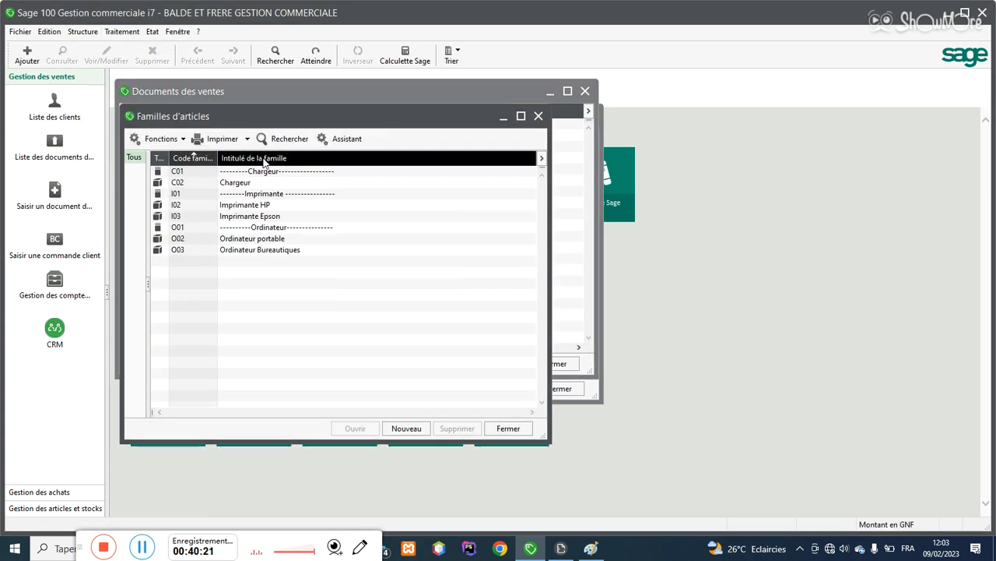
click(82, 31)
click(99, 61)
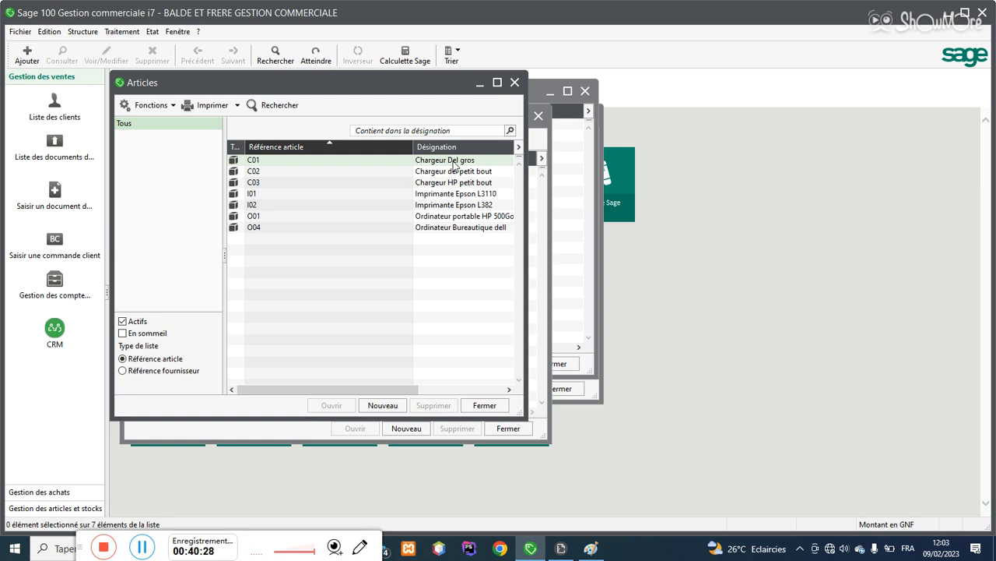
double_click(453, 162)
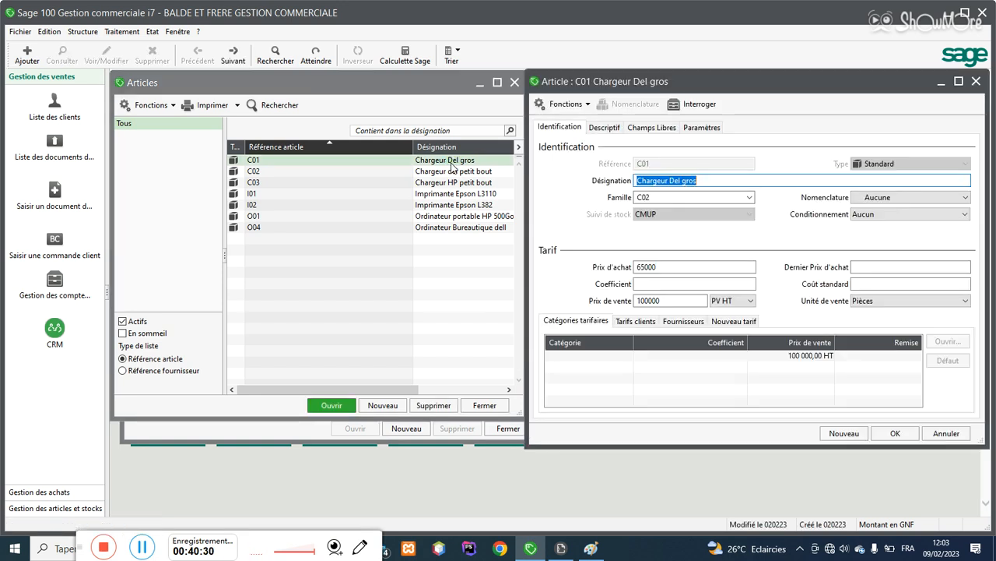
click(693, 104)
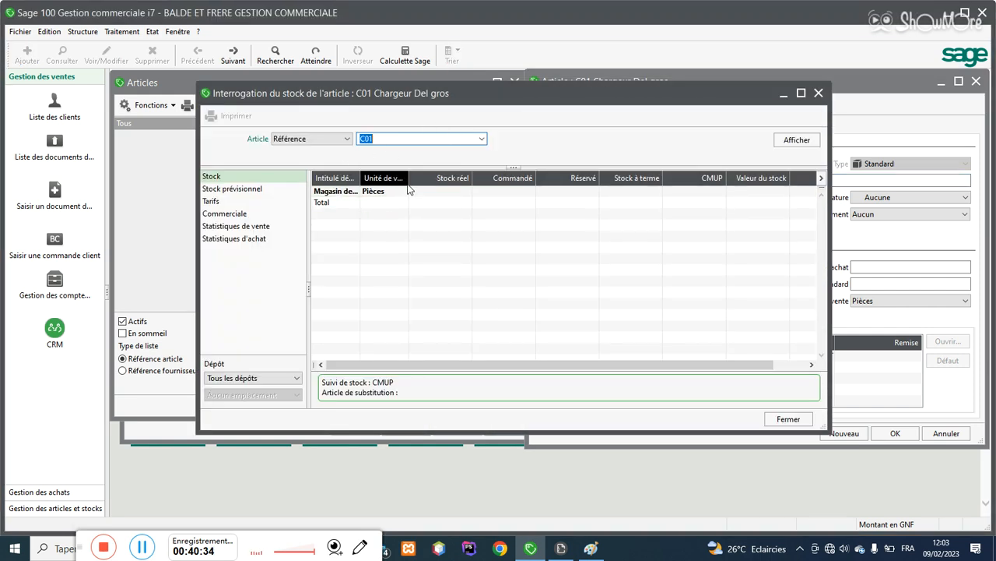
click(817, 93)
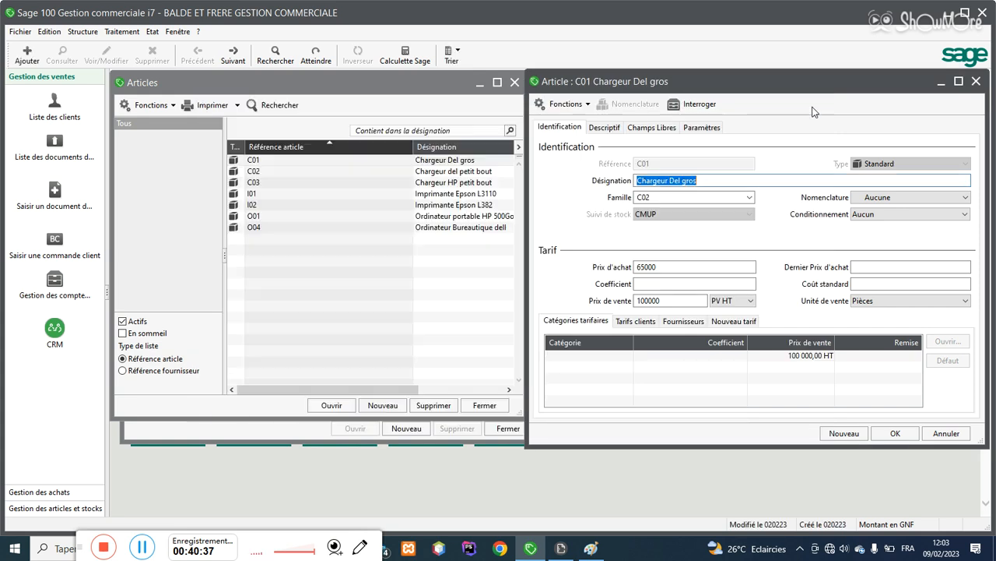
click(977, 81)
Step: Check the stock of article C02, Chargeur del petit bout, and close the article and article family lists
double_click(460, 171)
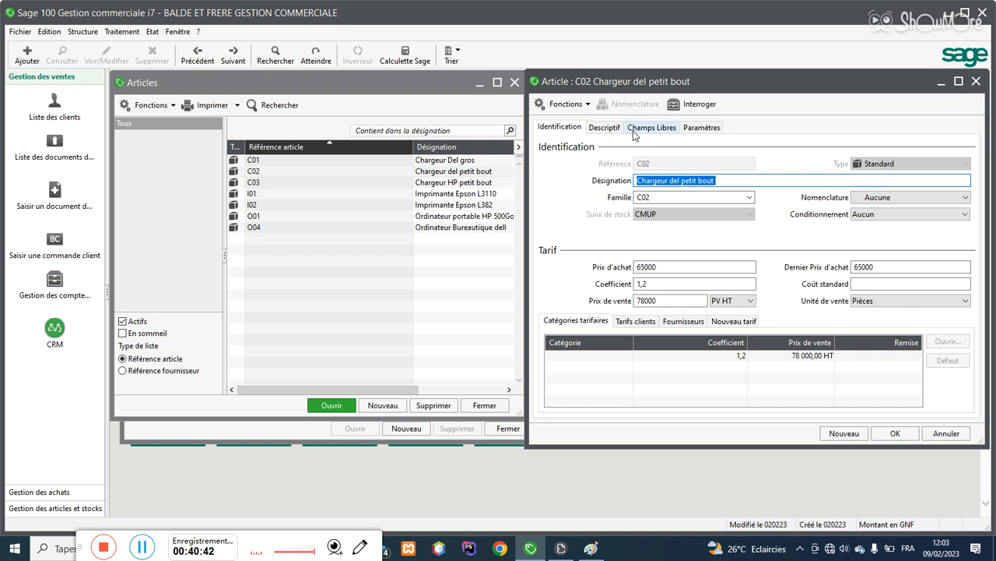
click(688, 106)
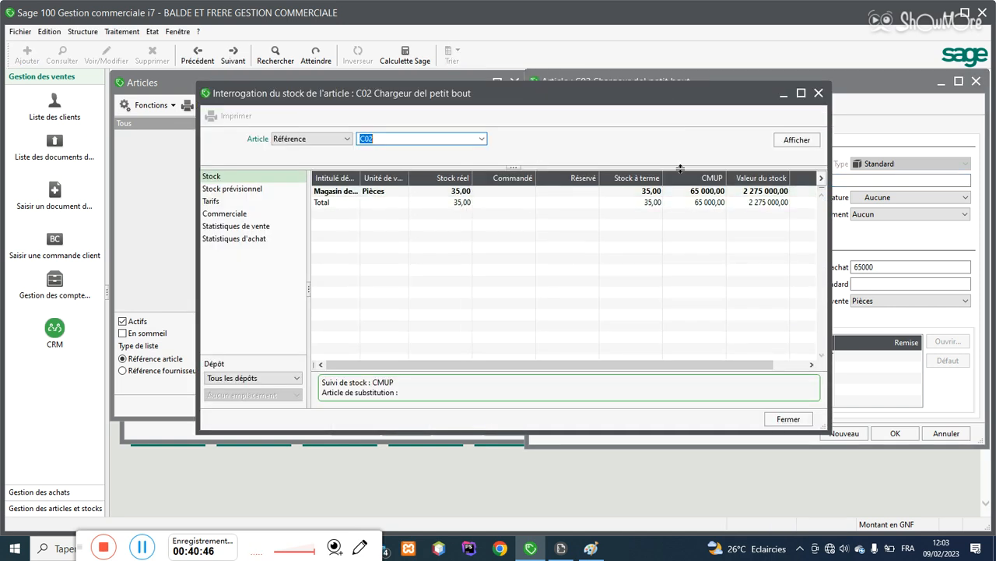
click(819, 93)
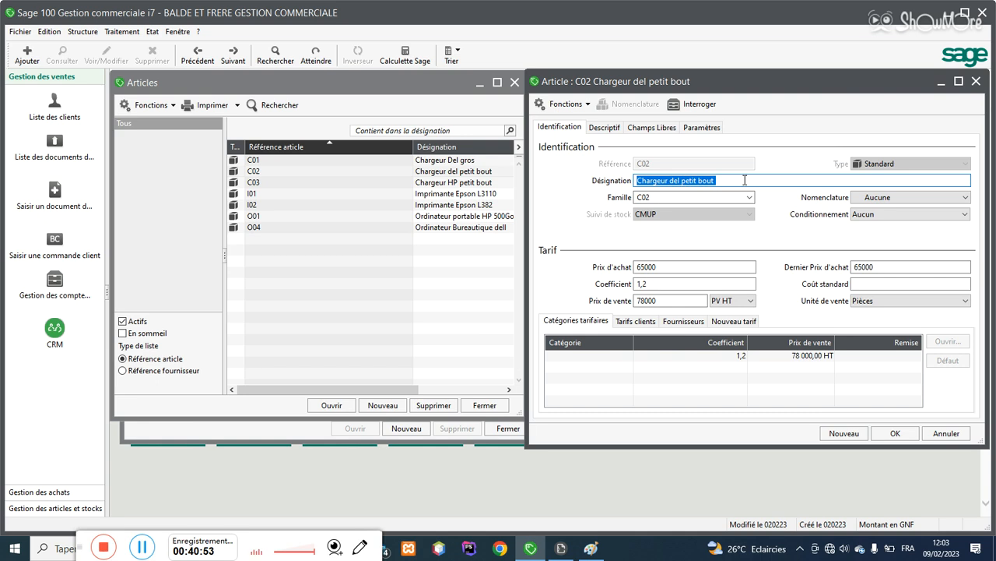
click(976, 81)
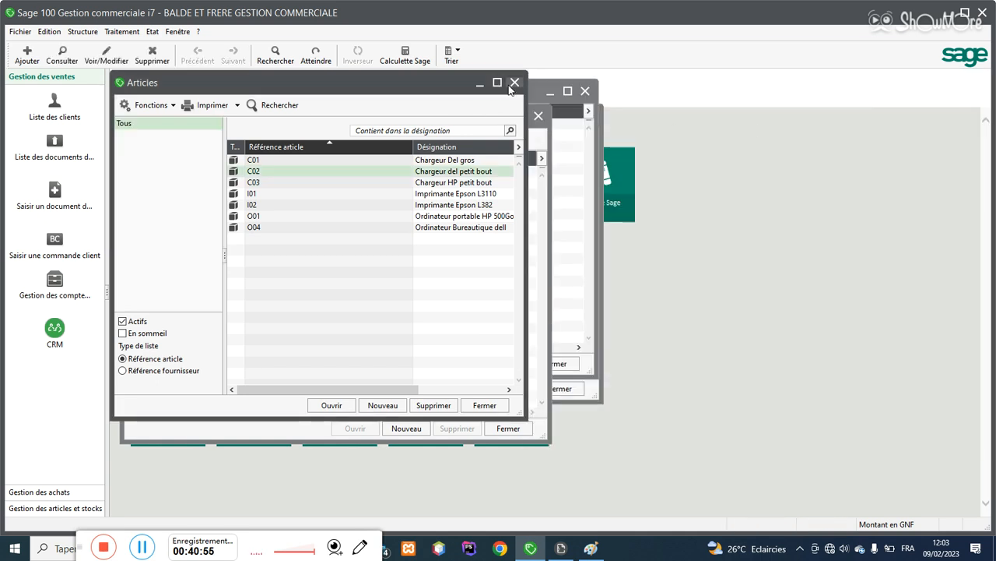
click(512, 84)
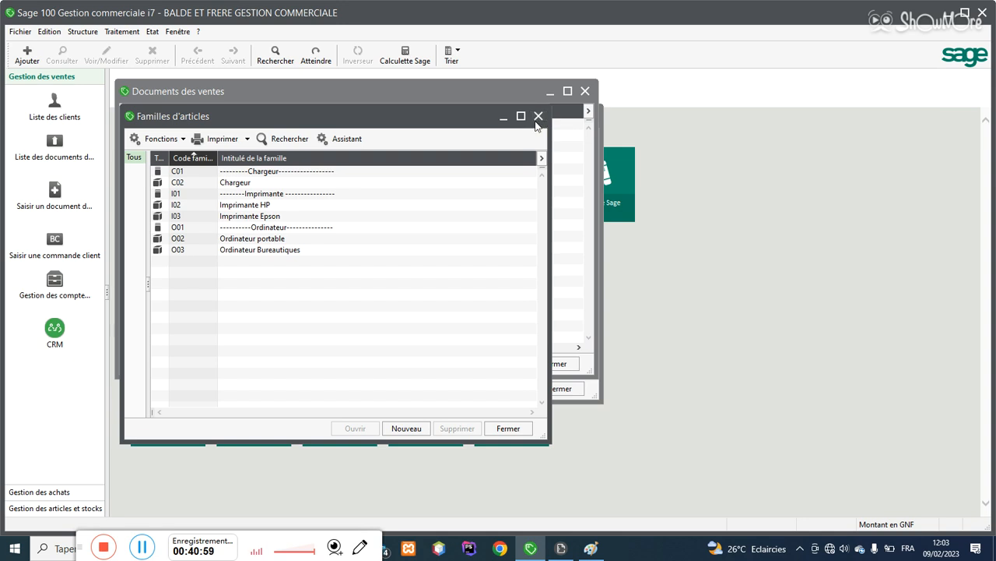
click(537, 117)
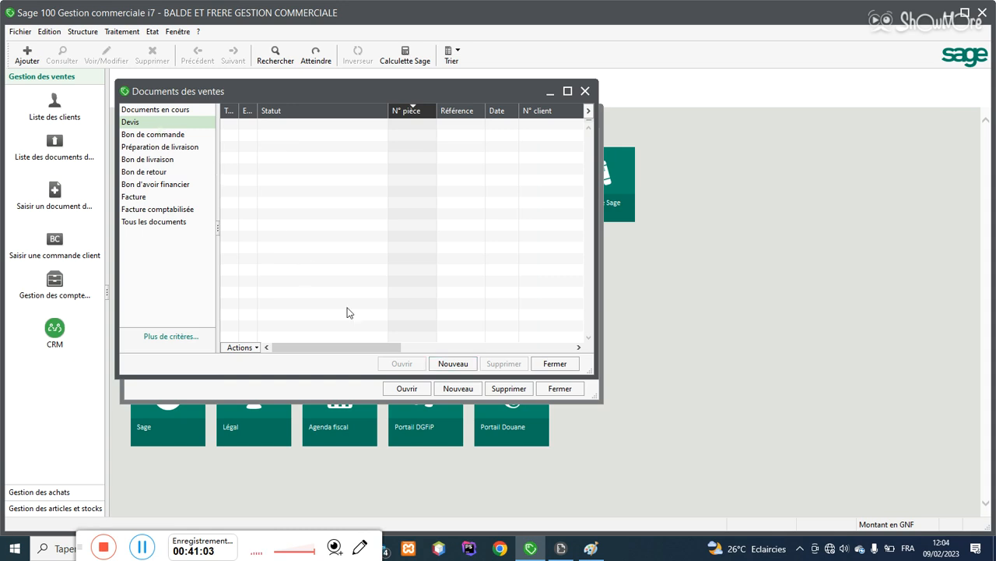
Step: Create a new Devis in the sales documents for the client Ets. Balde et frère
click(450, 364)
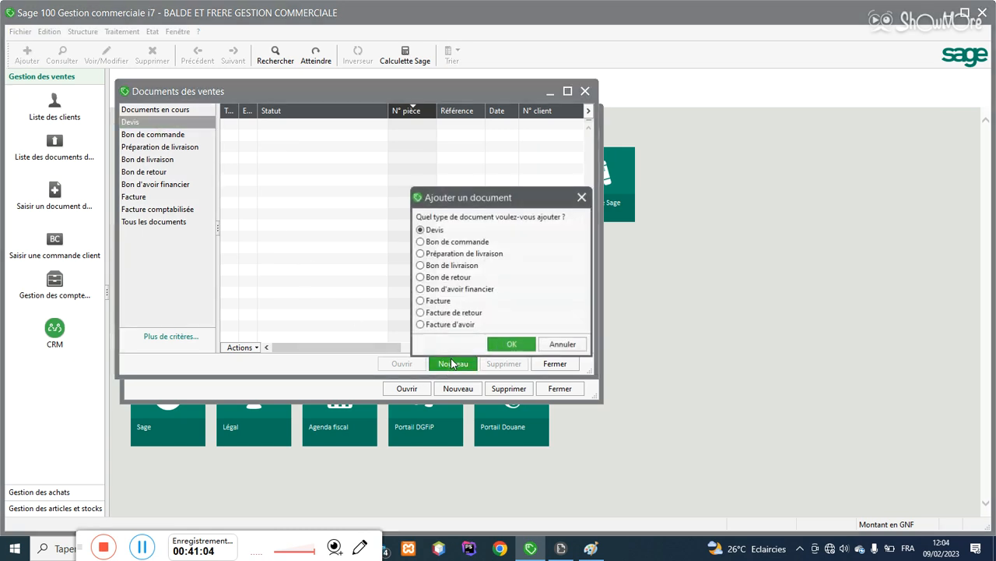
click(501, 340)
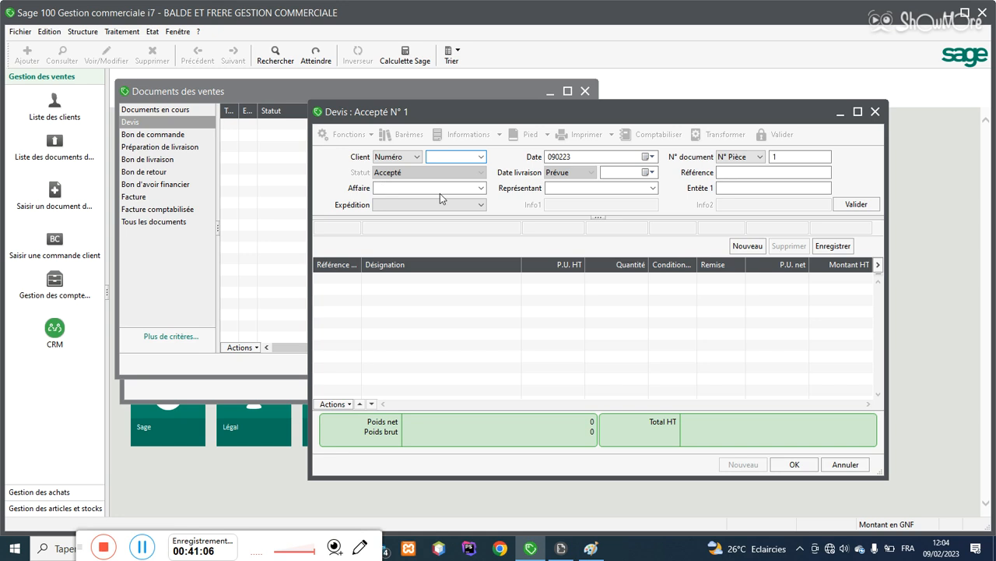
click(481, 156)
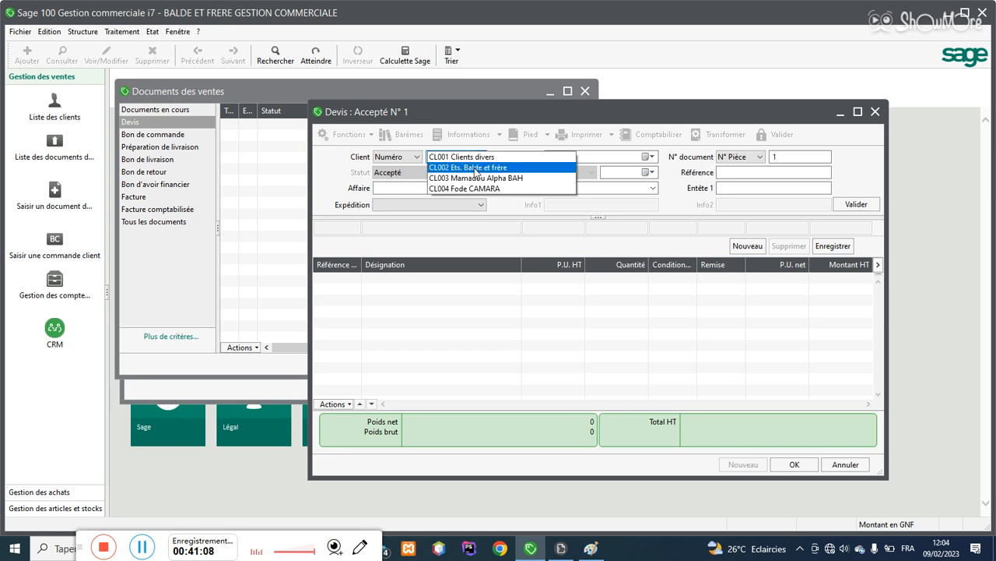
click(475, 168)
key(Return)
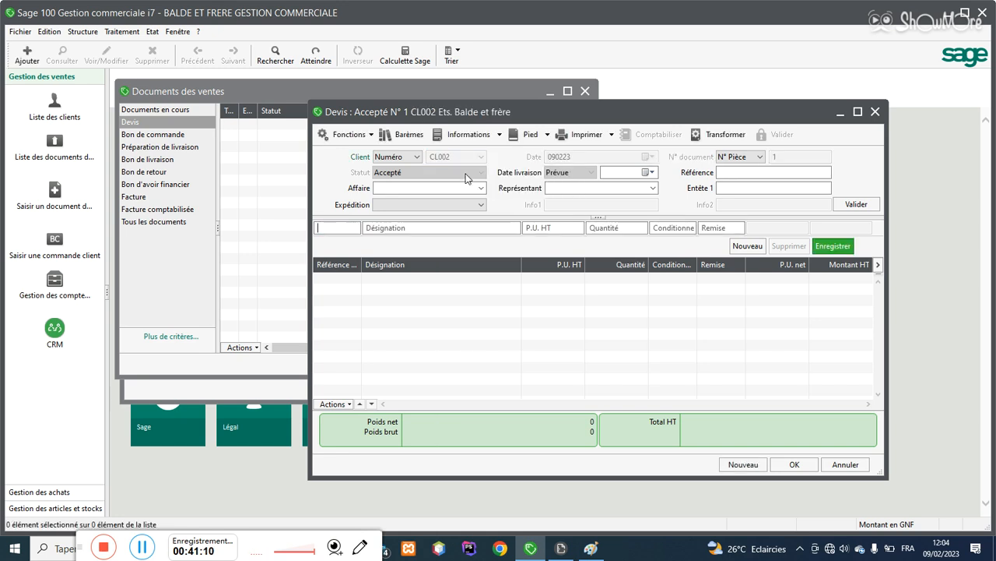
Step: Add article C02, Chargeur del petit bout, to the quote with a quantity of 100 and save the document
text(C)
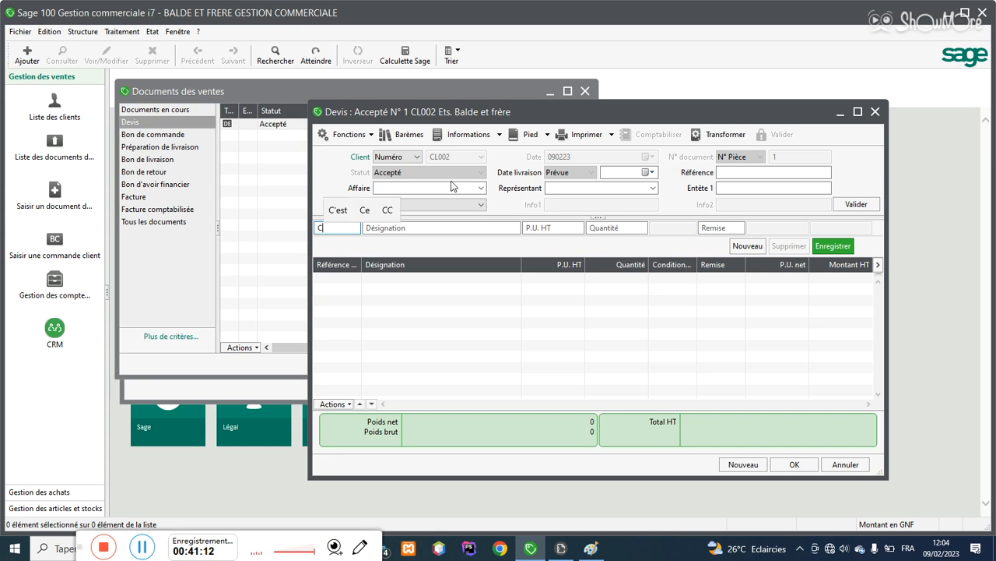
key(Return)
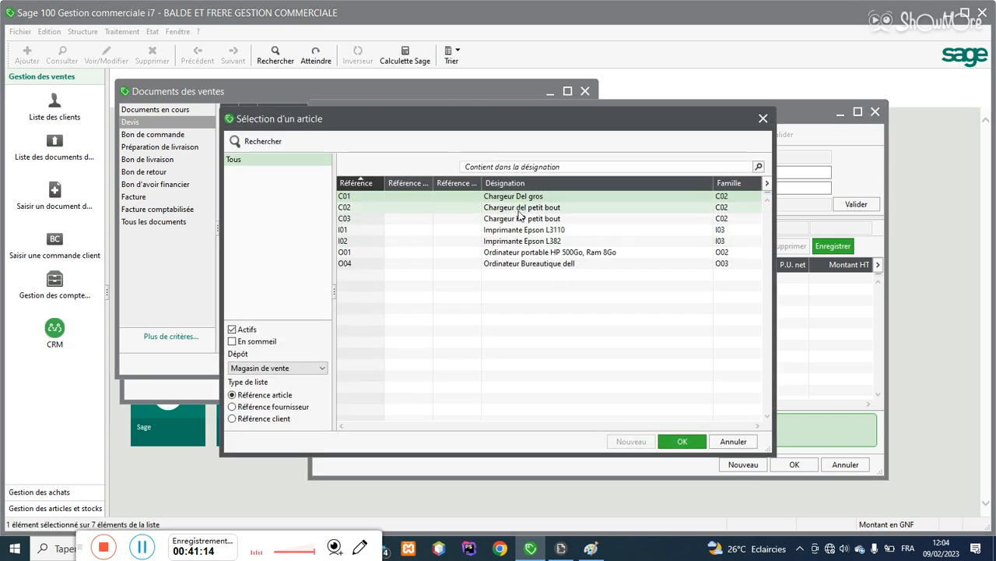
double_click(521, 208)
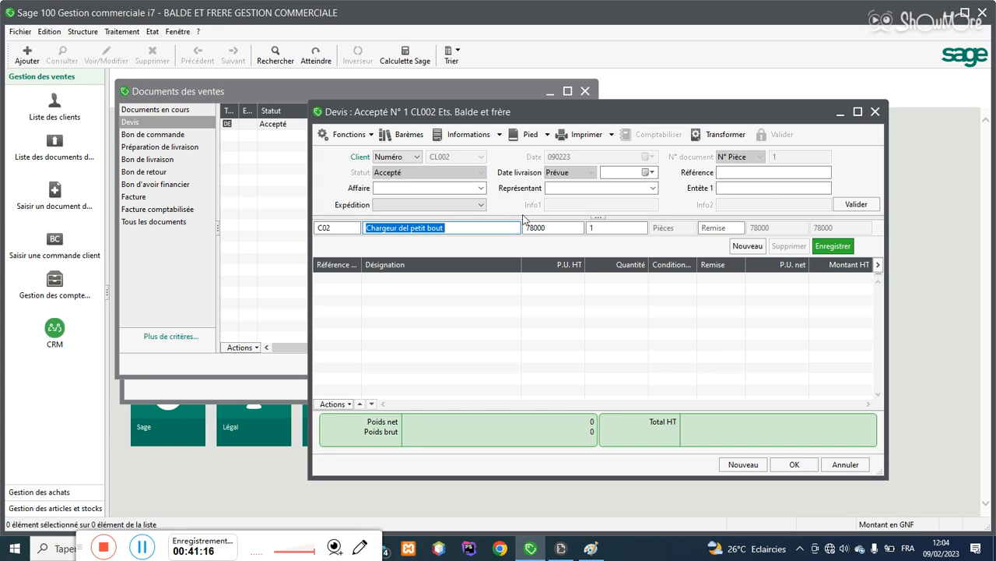
click(587, 227)
text(100)
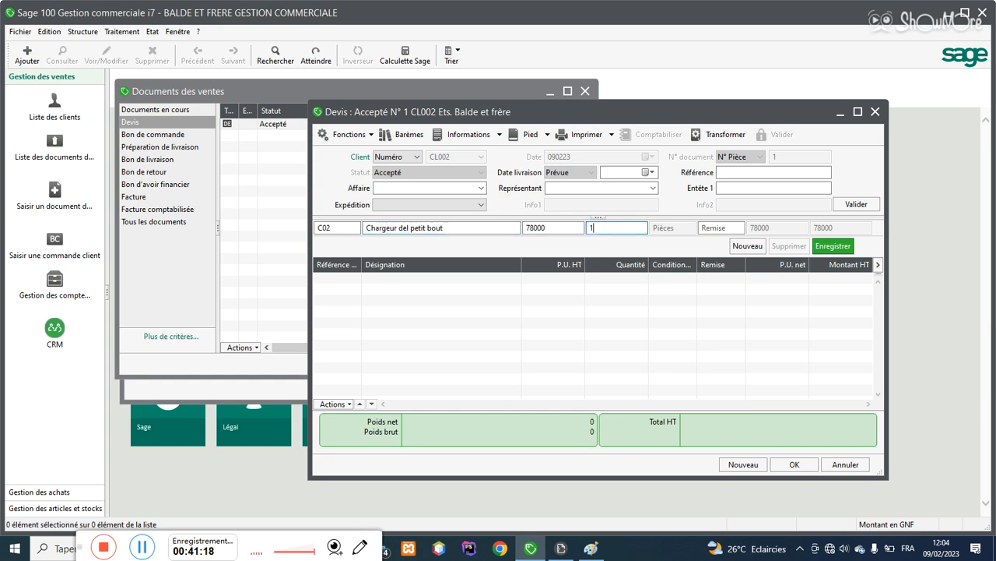
key(Return)
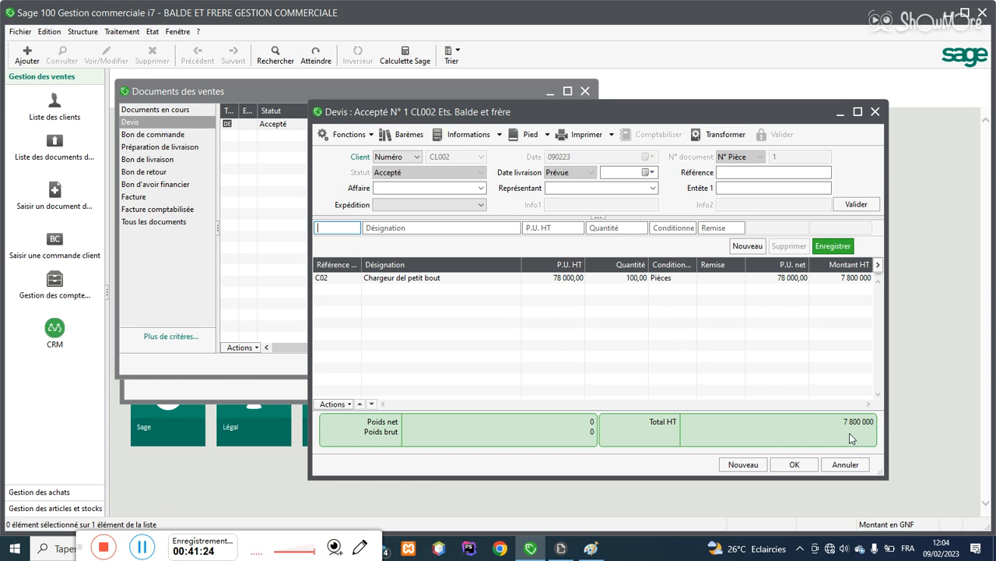
click(794, 465)
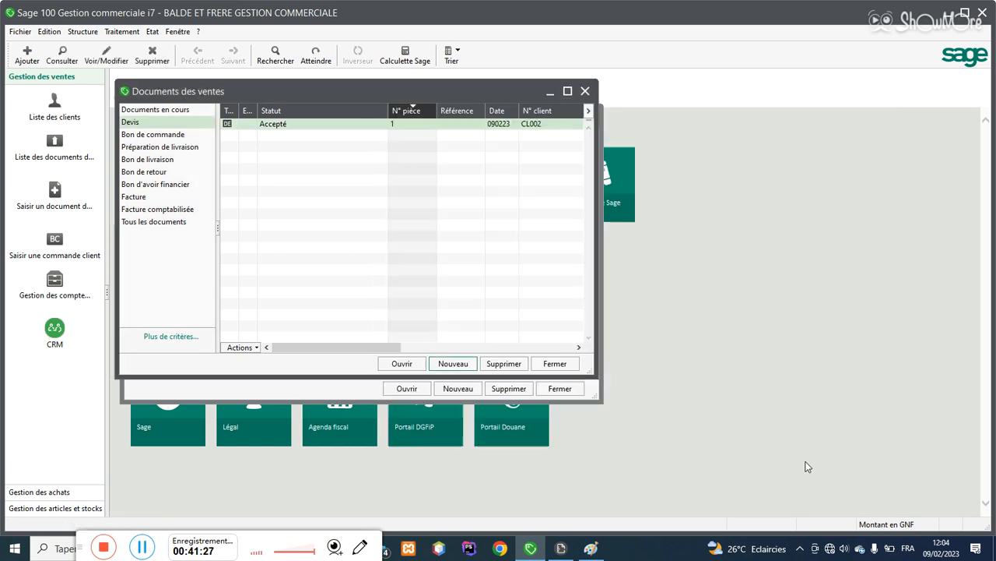
Step: Check the stock of article C02 again from its record and close the article windows
click(82, 31)
click(104, 64)
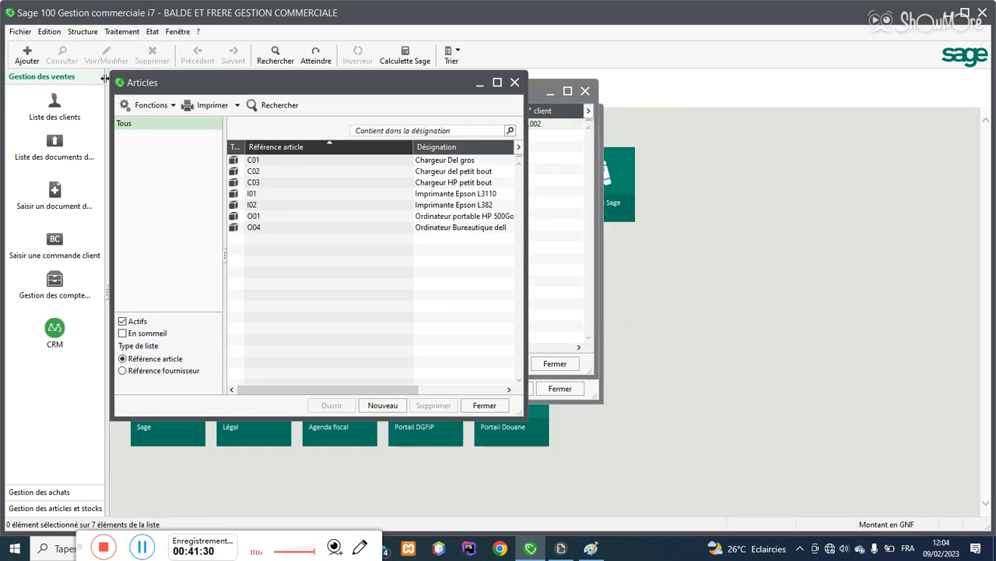
double_click(405, 171)
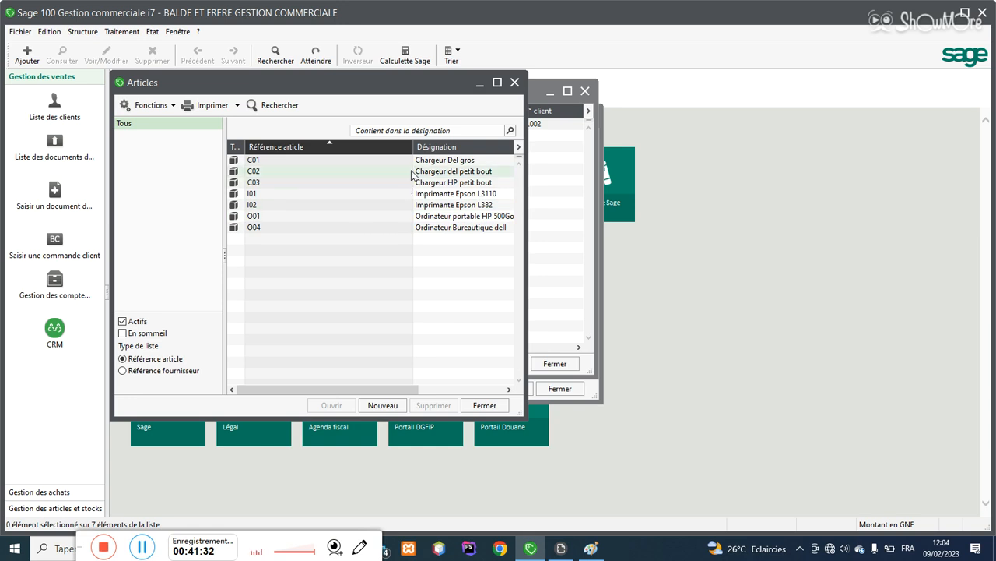
click(689, 103)
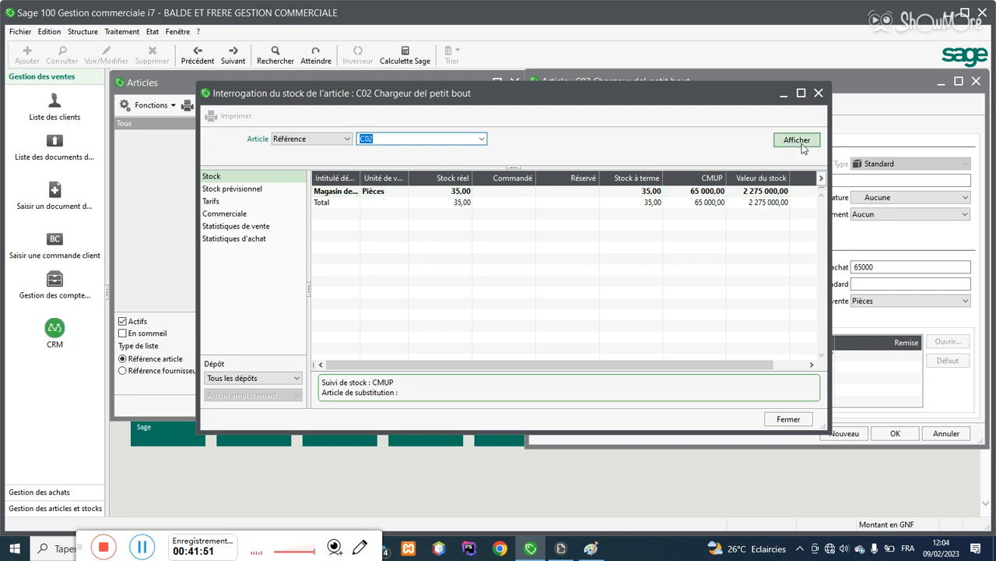
click(861, 107)
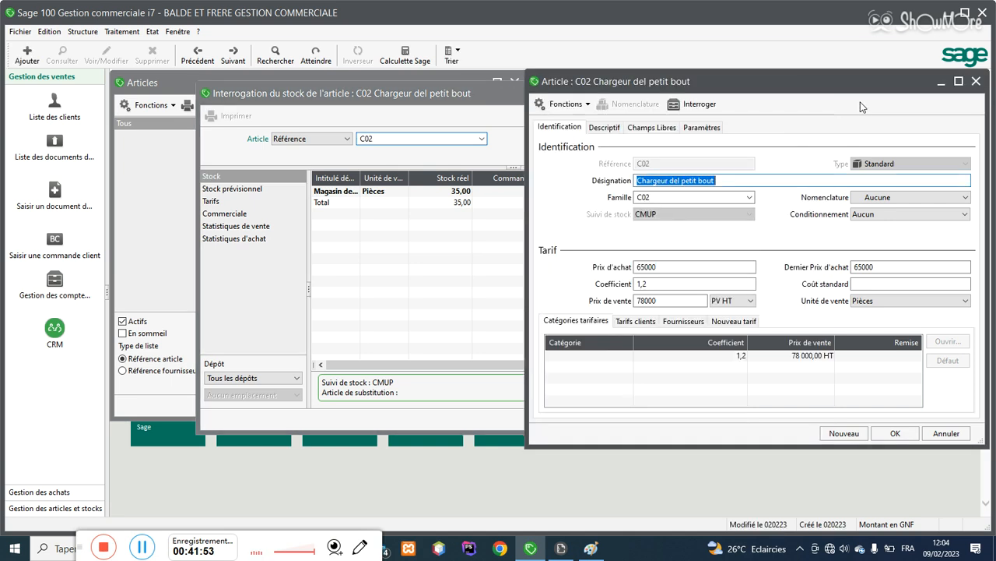
drag(755, 87, 364, 113)
click(509, 458)
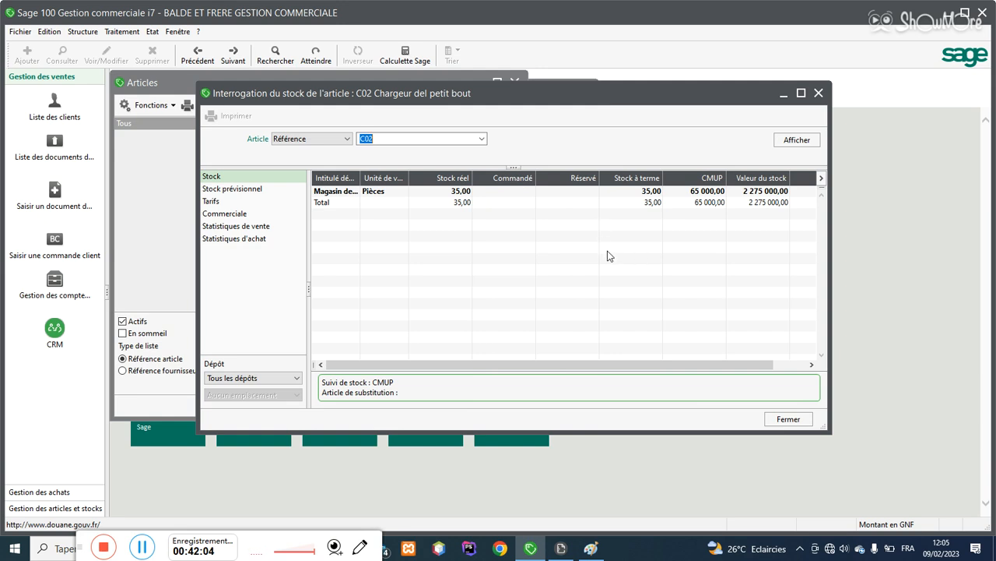
click(819, 93)
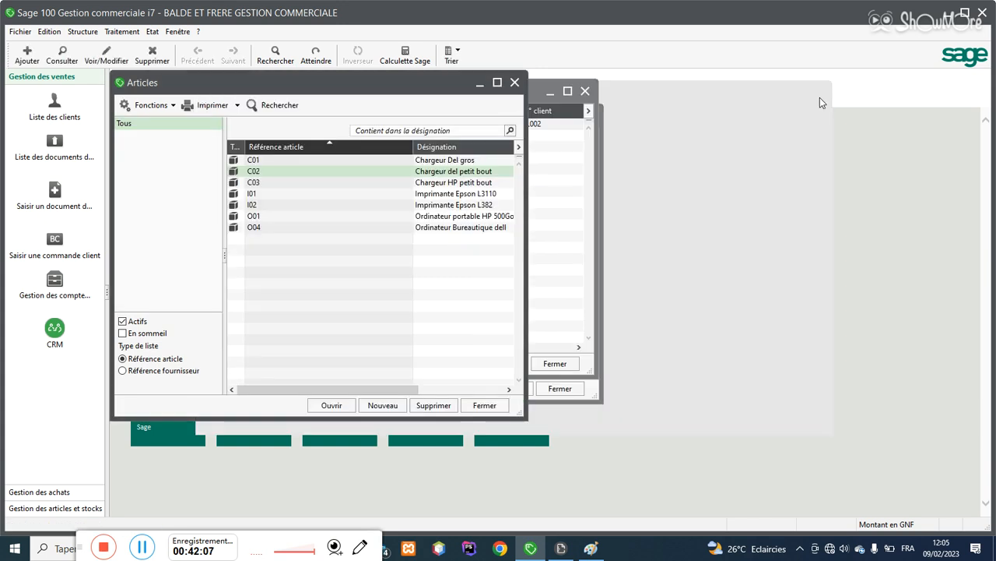
click(513, 84)
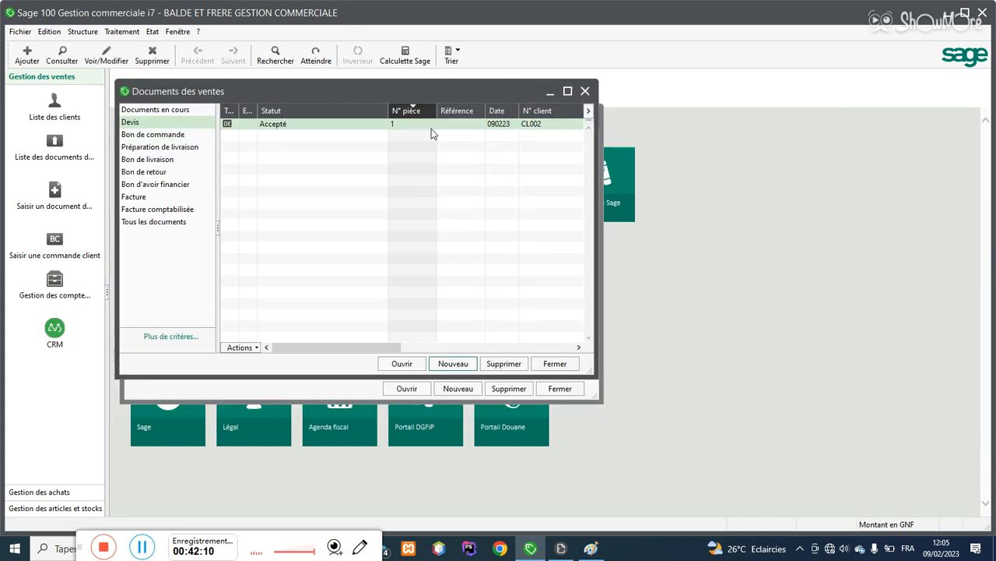
Step: Maximize the sales documents window and compare the Devis and Bon de commande lists
click(569, 92)
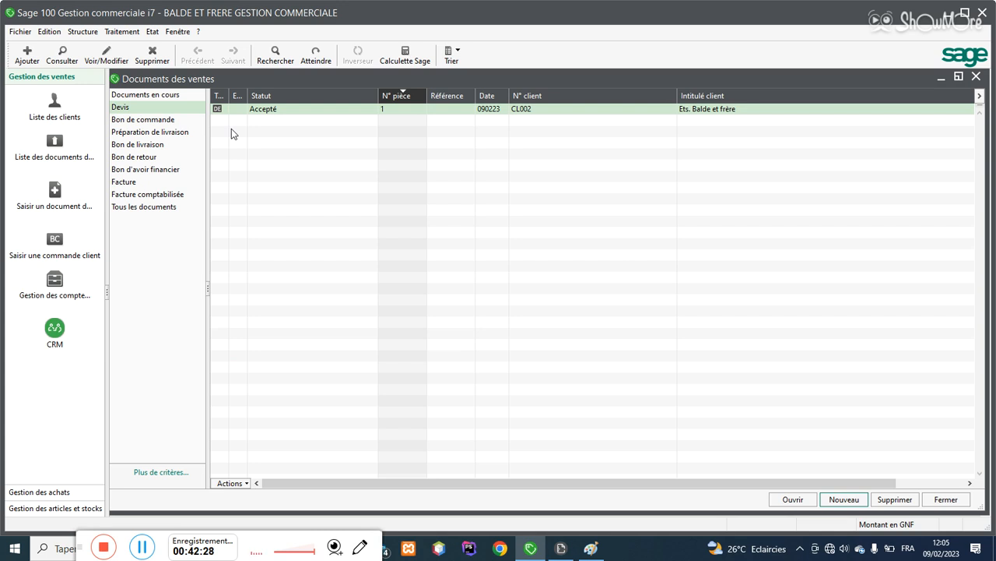
click(155, 121)
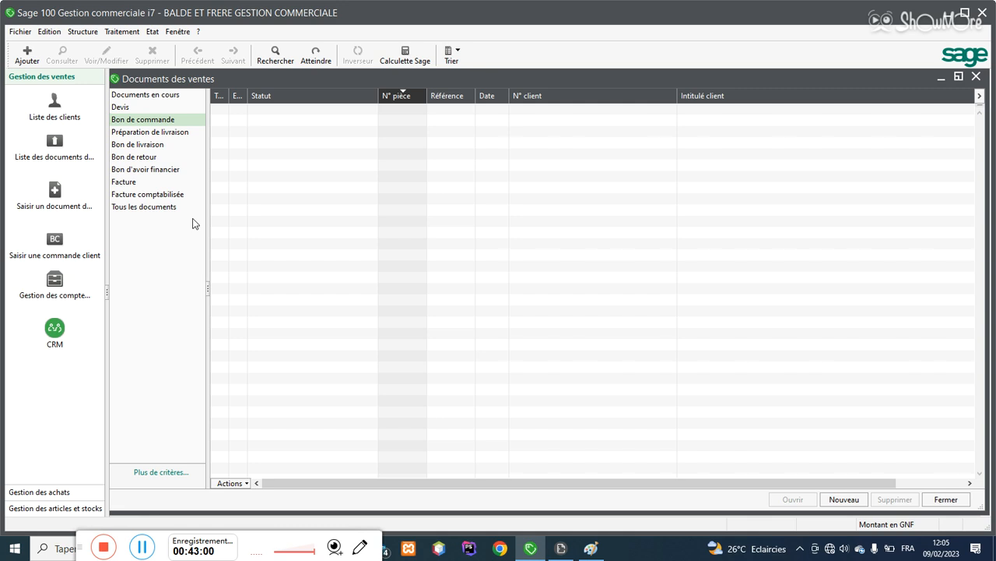
click(129, 109)
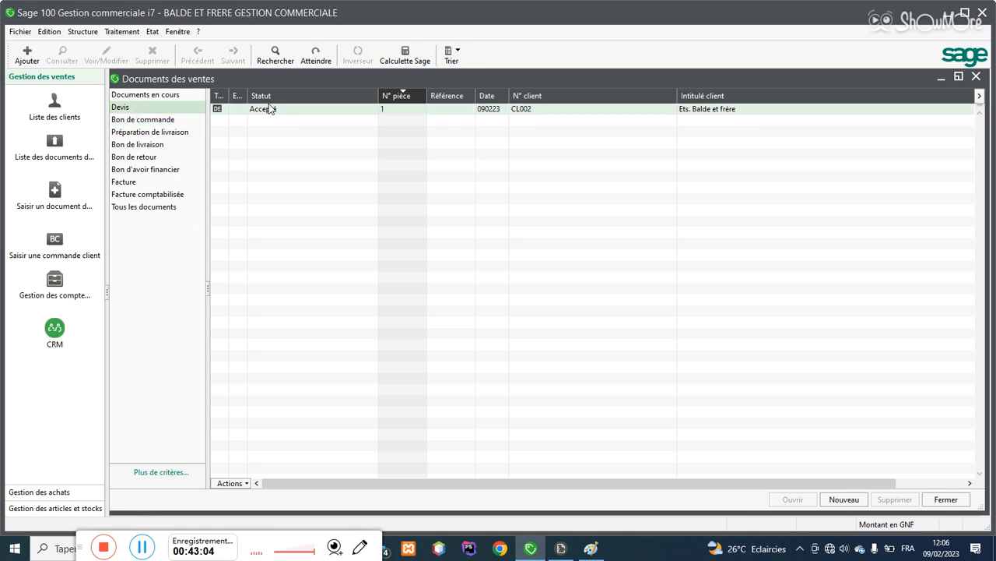
click(144, 121)
click(151, 107)
Step: Transform the Ets. Balde et frère quote into a Bon de commande, ordering 35 pieces and keeping 65 as reliquat
click(278, 111)
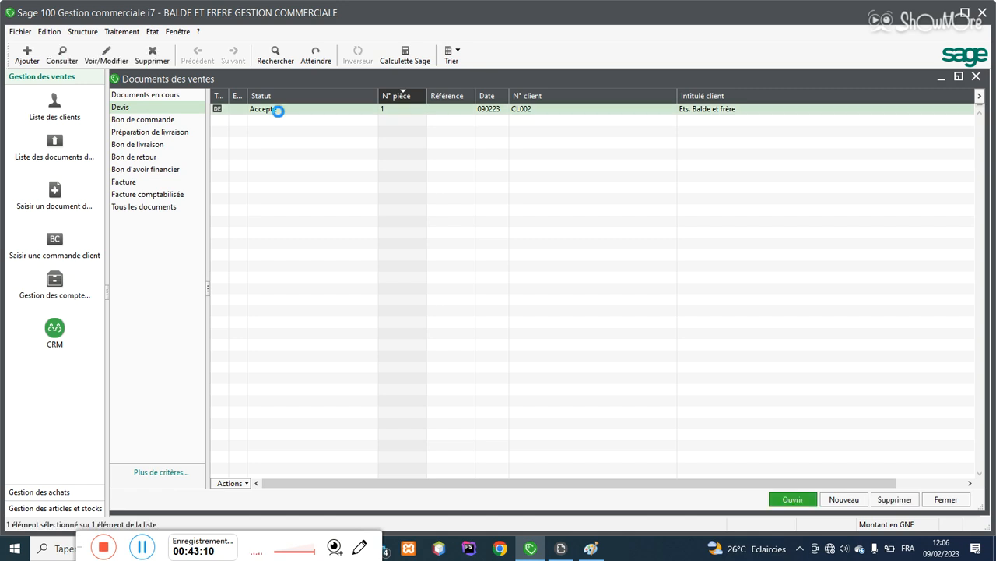
double_click(278, 111)
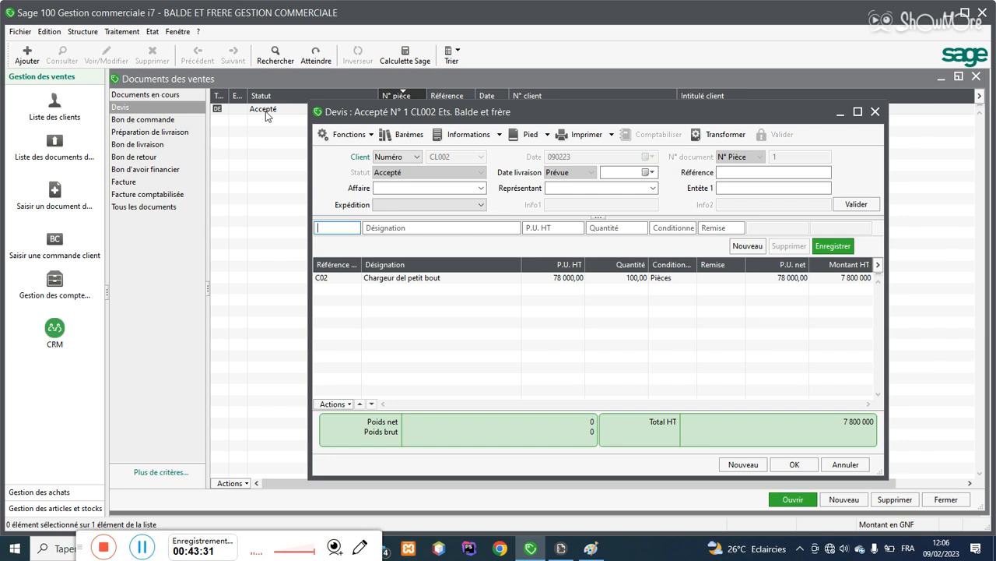
click(710, 140)
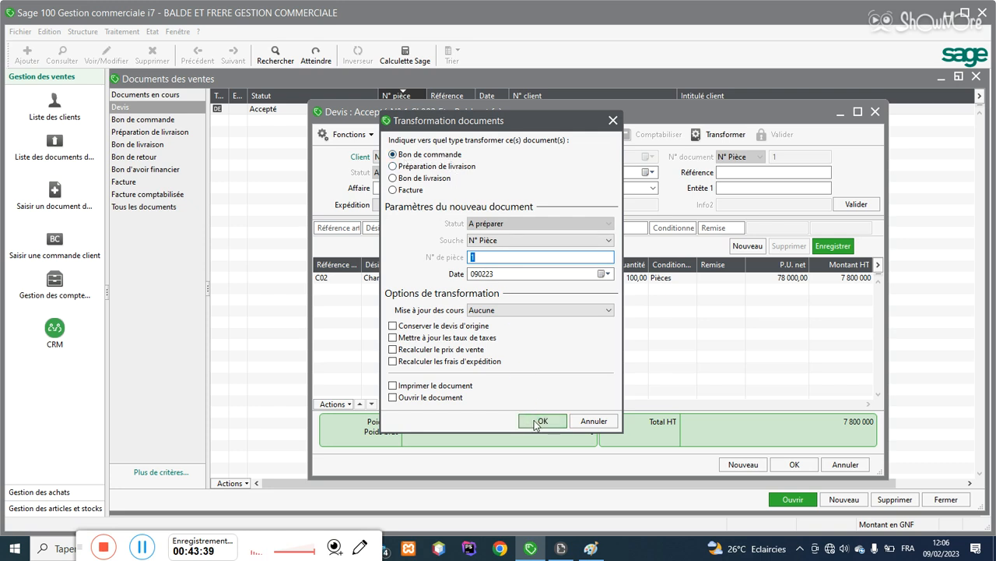
click(537, 421)
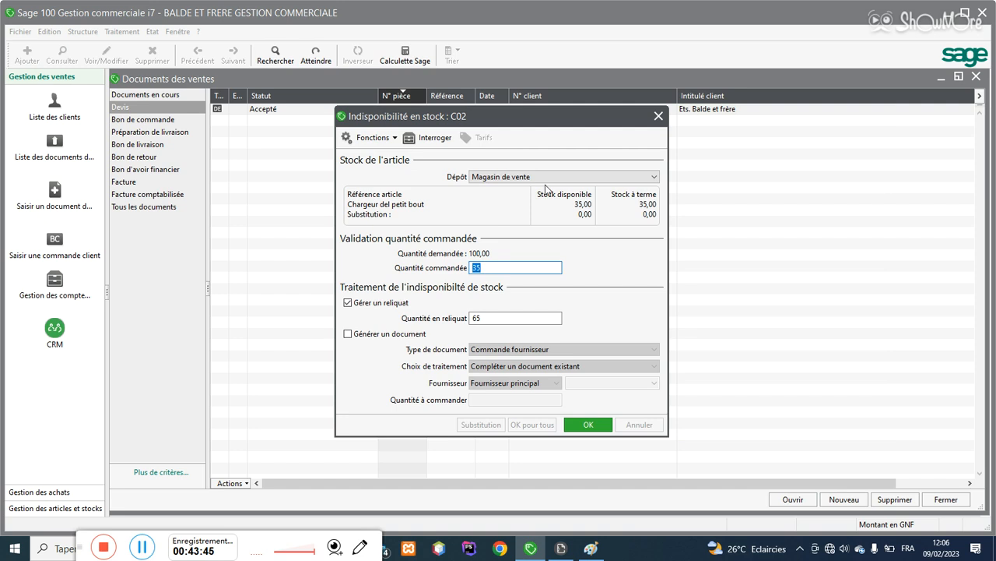
click(598, 428)
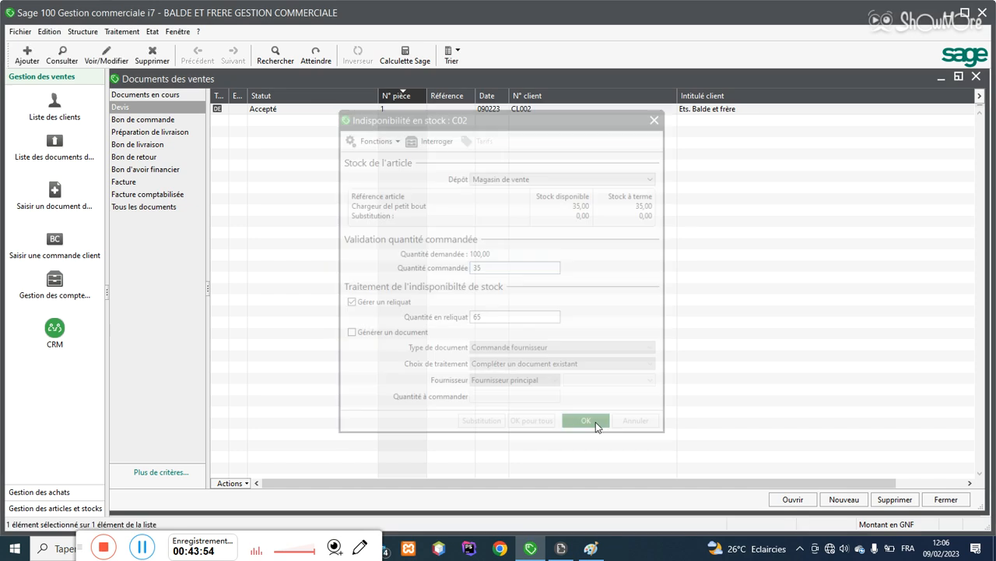
Step: Open the Ets. Balde et frère order from the Bon de commande list to review its lines
click(144, 121)
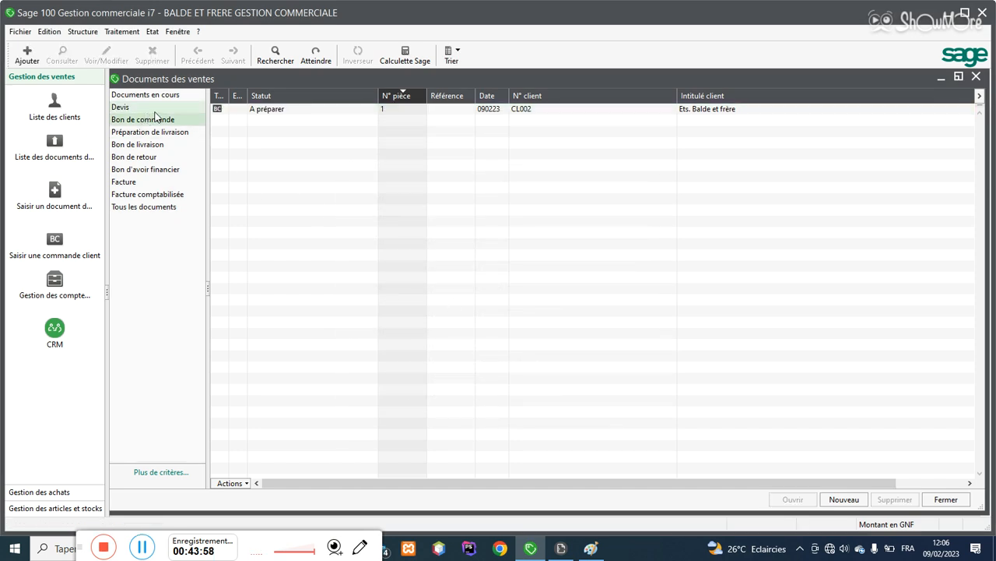
click(299, 106)
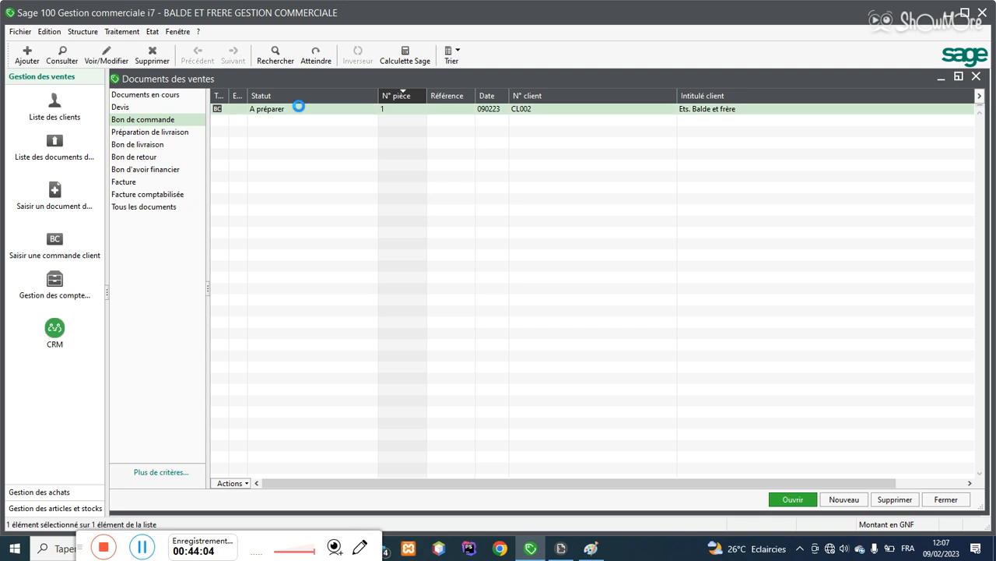
double_click(299, 107)
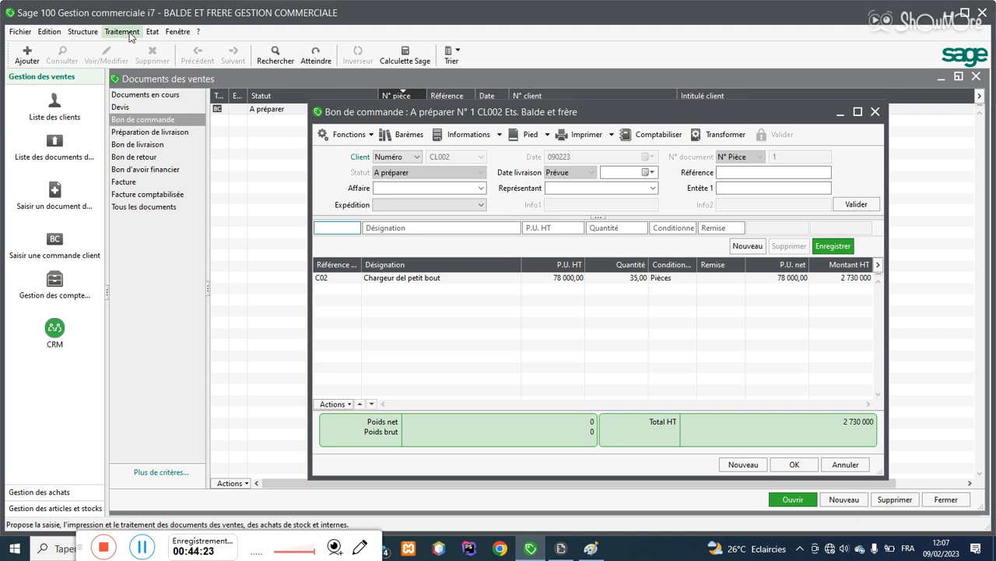
Step: Check the real and reserved stock of article C02 from its record, and close the article windows and the order
click(92, 32)
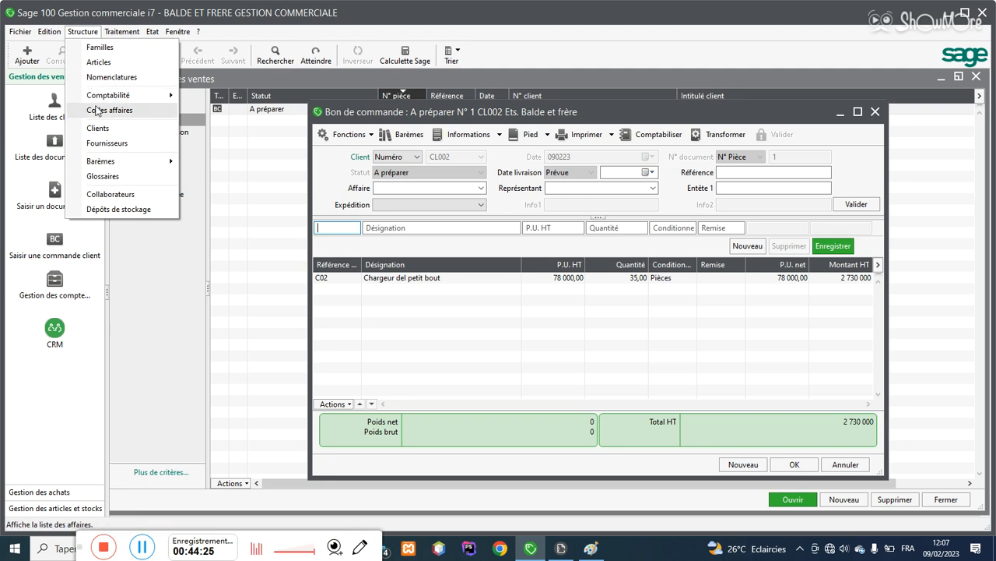
mouse_move(98, 99)
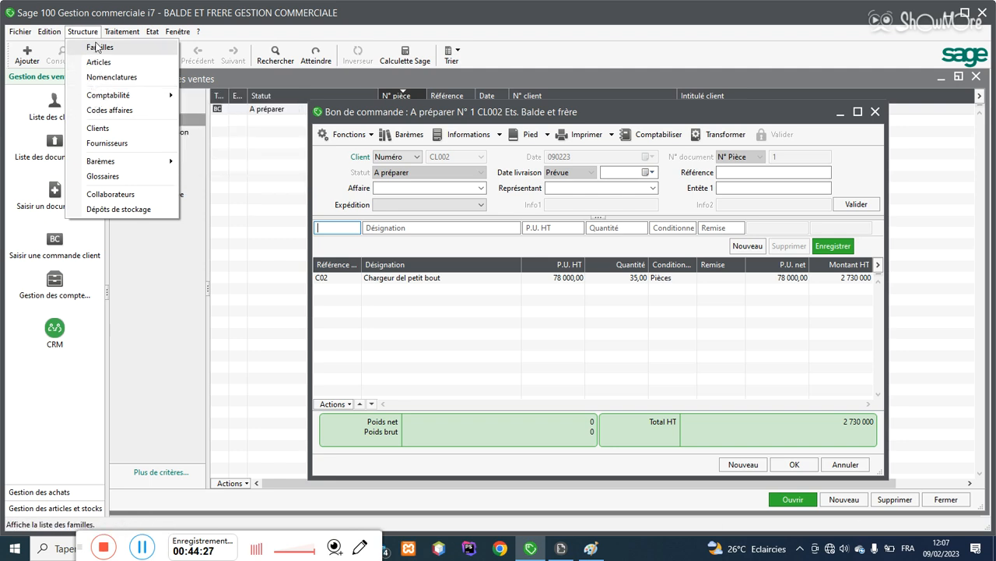
click(102, 62)
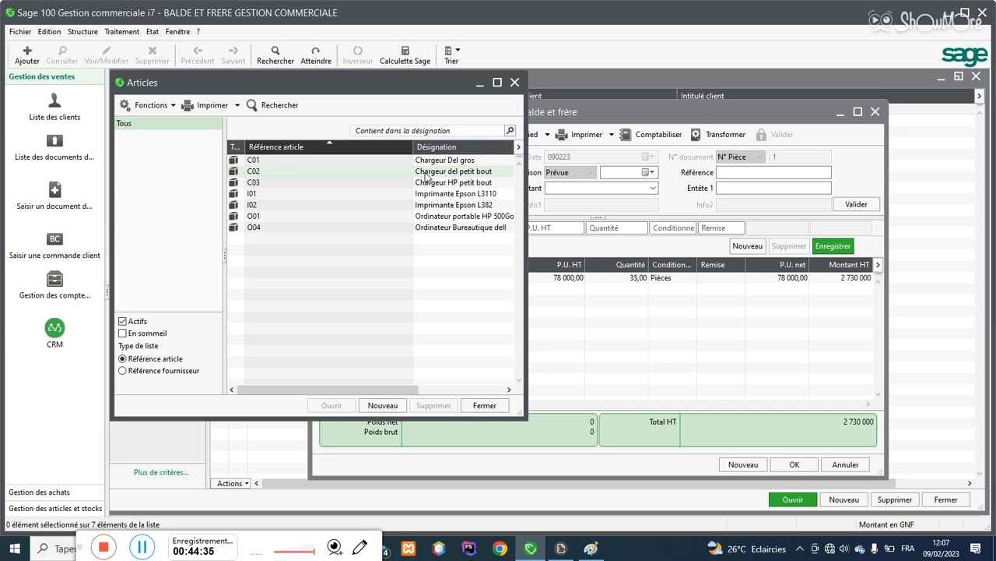
double_click(427, 176)
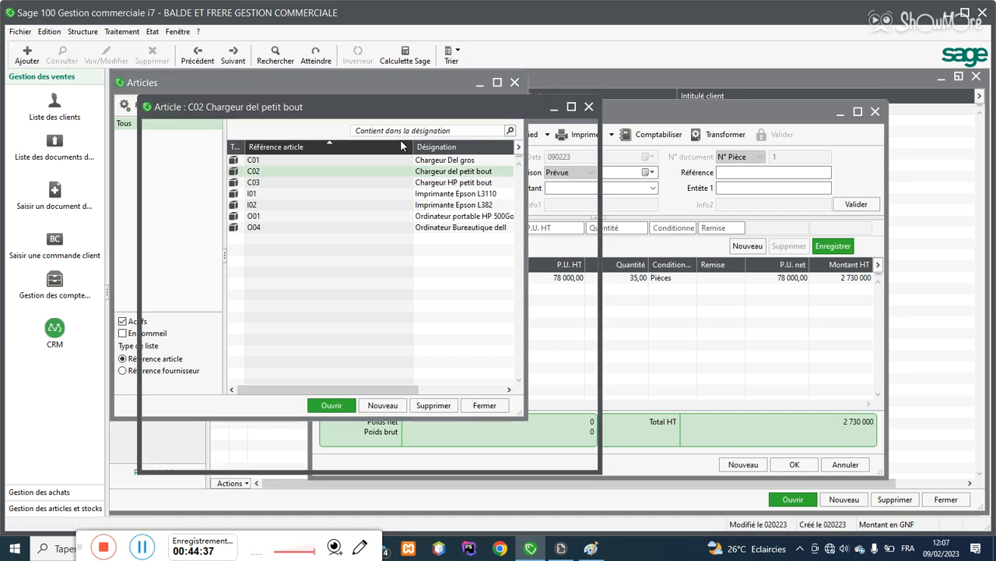
click(288, 132)
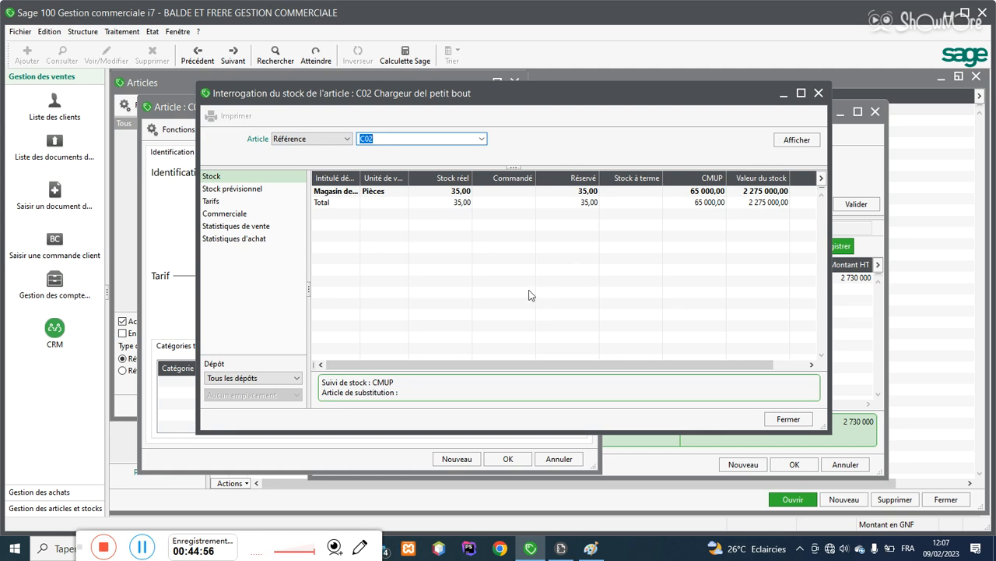
click(775, 421)
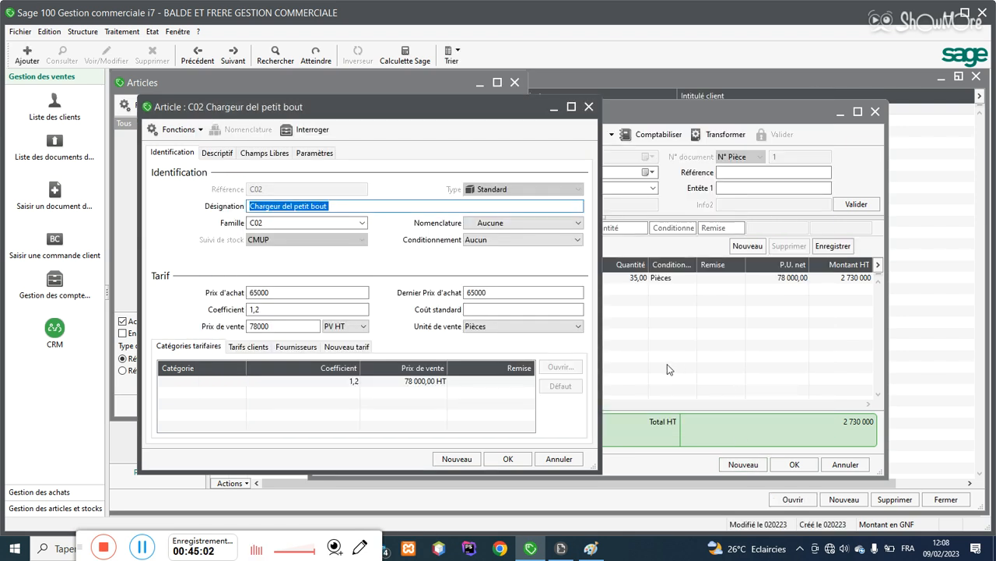
click(590, 107)
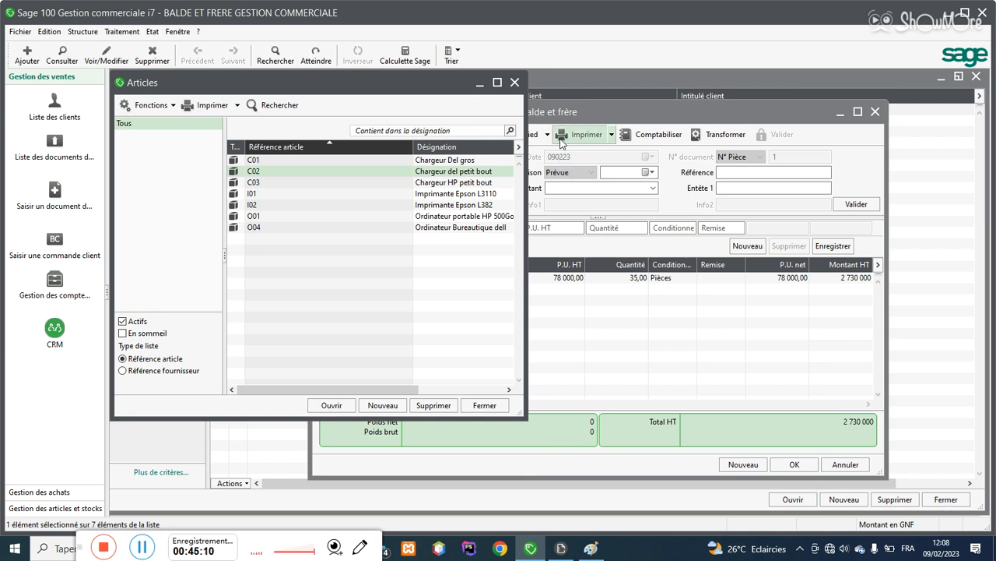
click(516, 81)
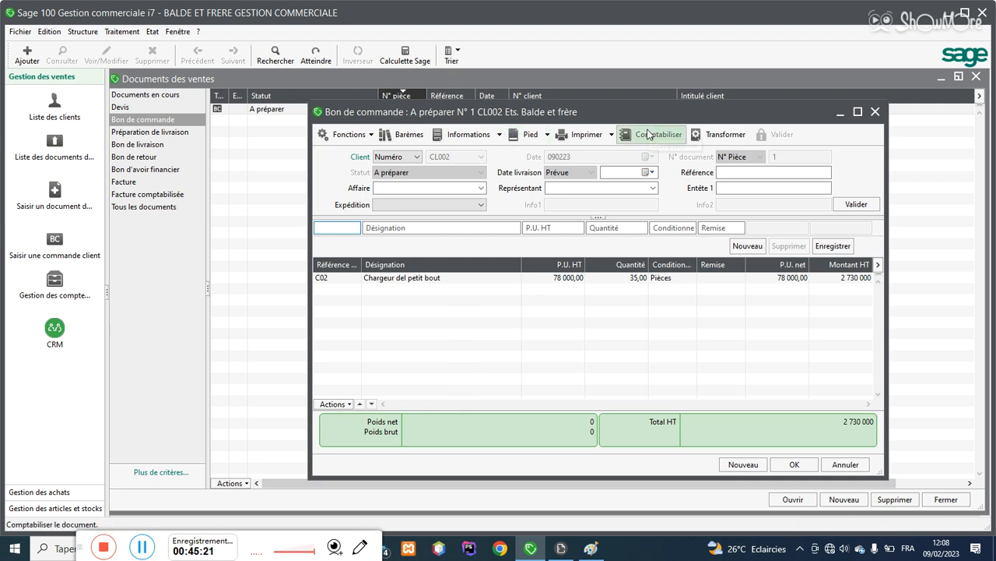
click(874, 114)
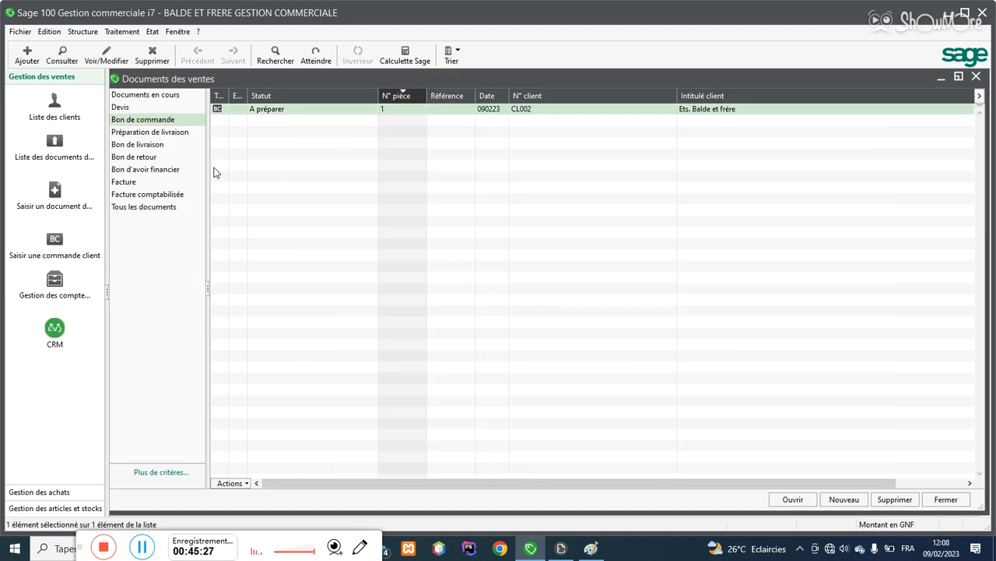
Step: Create a new sales Facture for the same client as the second invoice in the Facture list
click(162, 181)
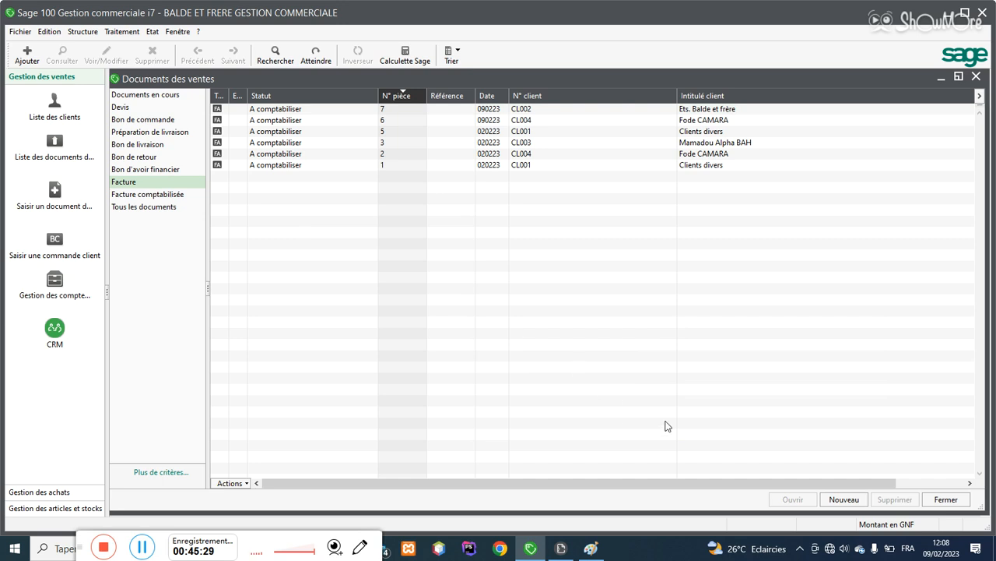
click(844, 499)
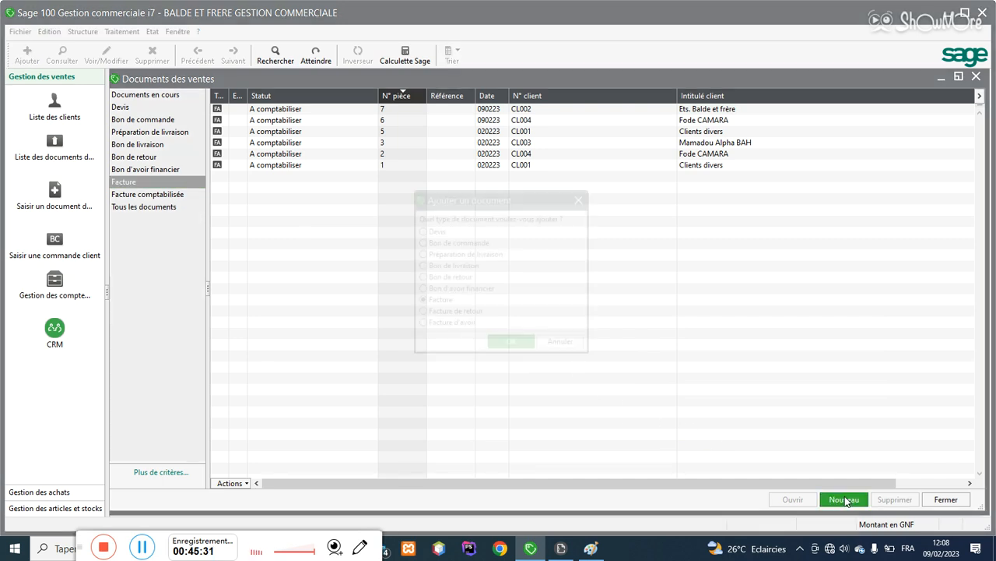
click(512, 345)
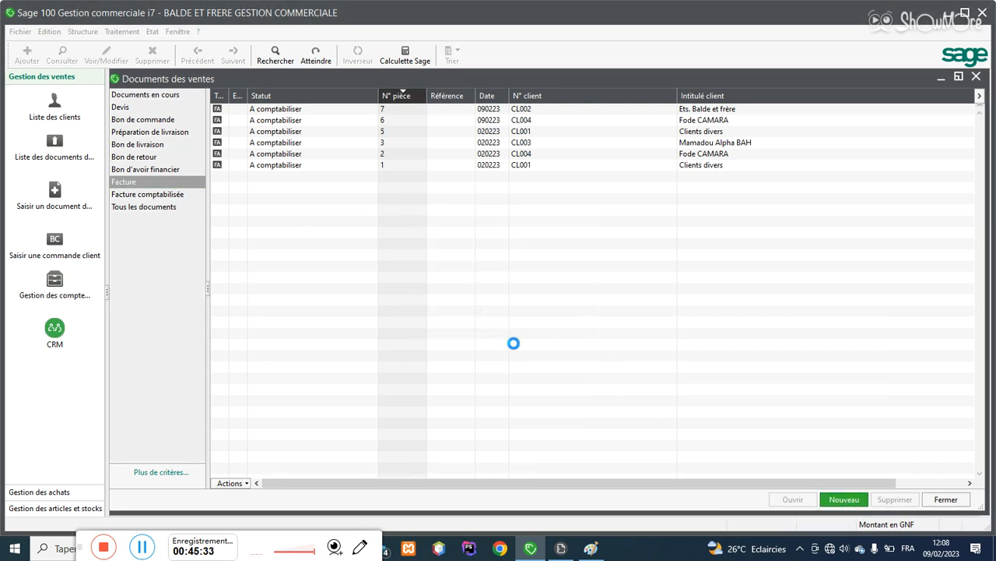
click(481, 157)
click(454, 192)
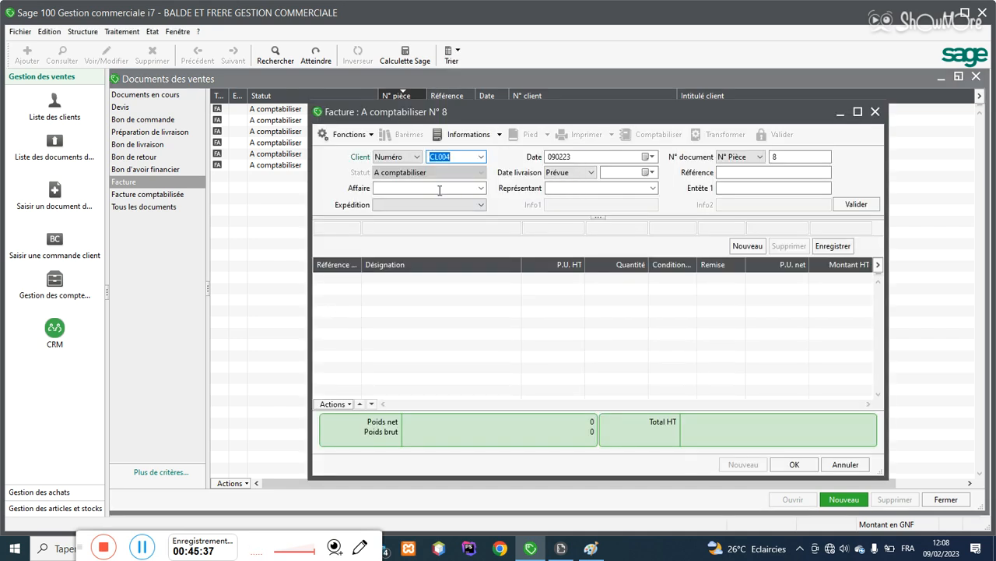
key(Return)
Step: Add 5 pieces of article C02 Chargeur del petit bout to the invoice, accept delivering 5 despite the stock unavailability, and save the invoice
text(V)
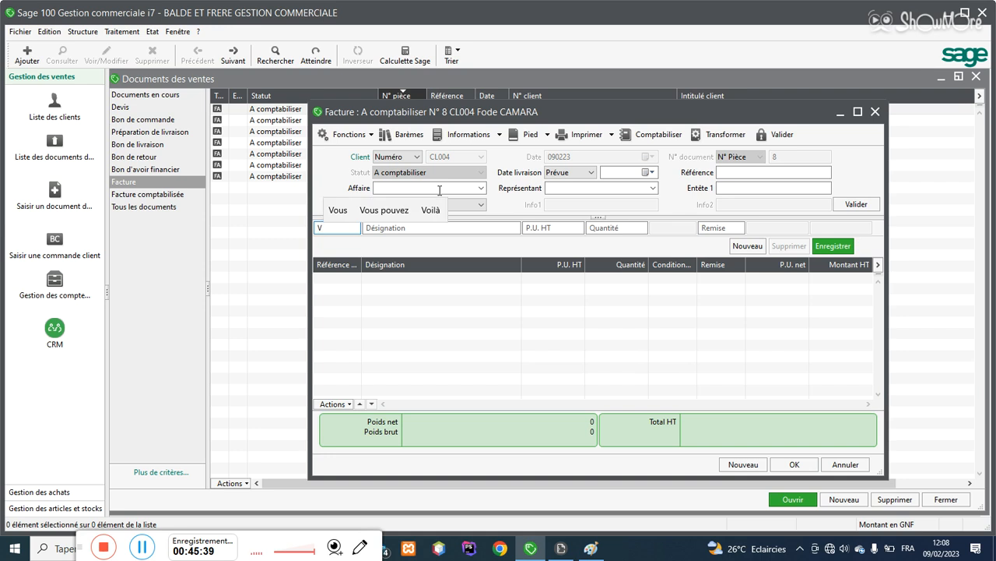
key(Tab)
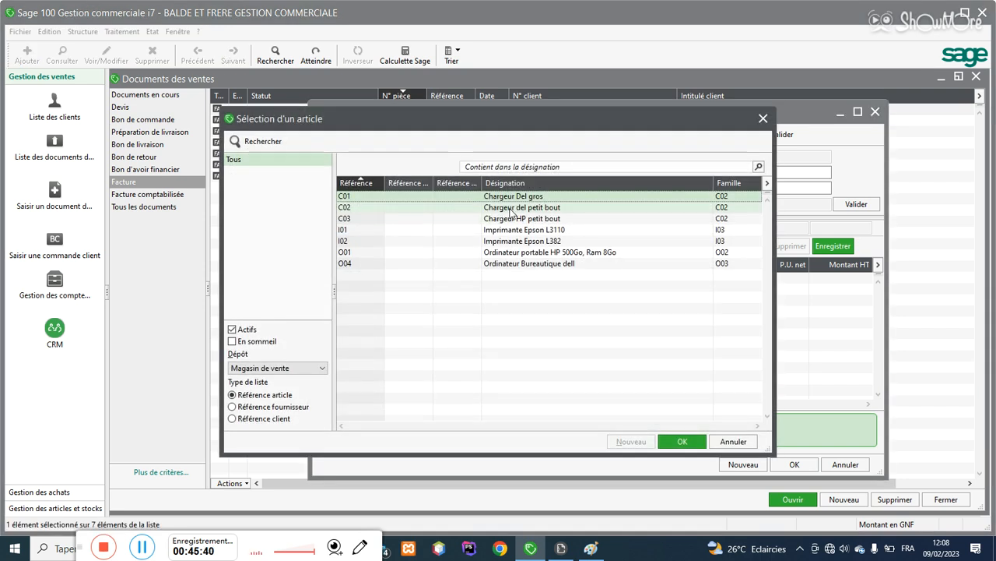
double_click(511, 211)
click(590, 227)
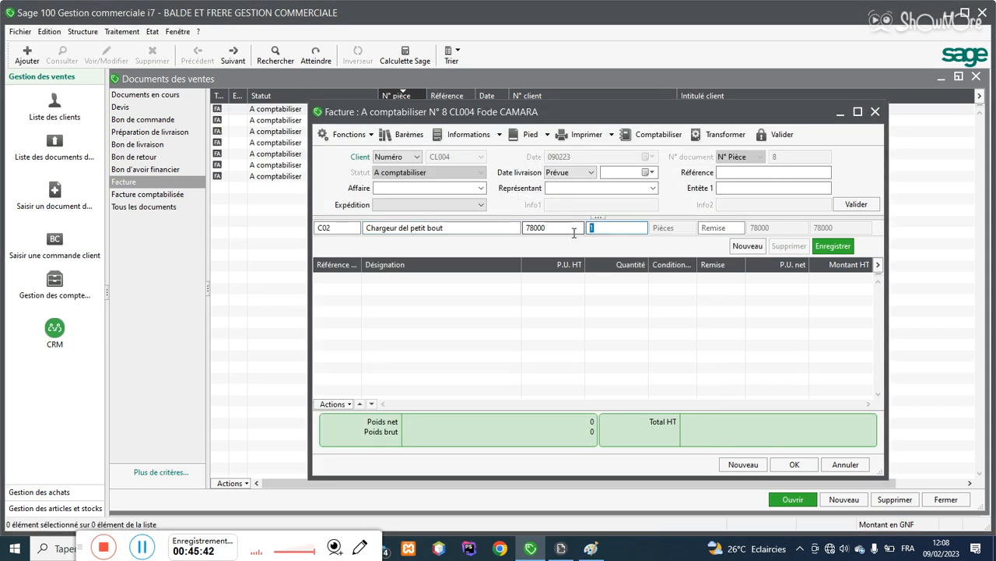
text(5)
key(Return)
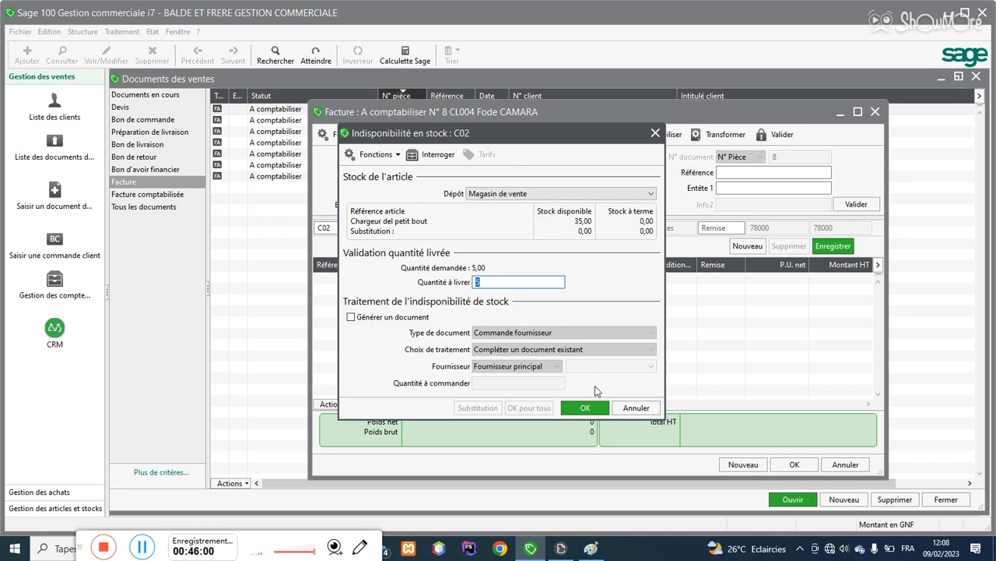
click(597, 408)
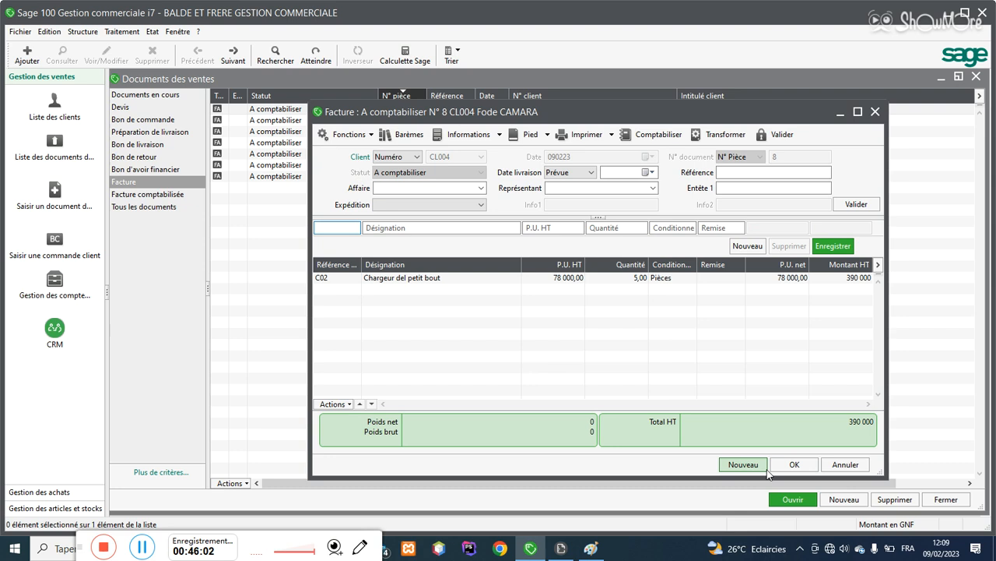
click(794, 465)
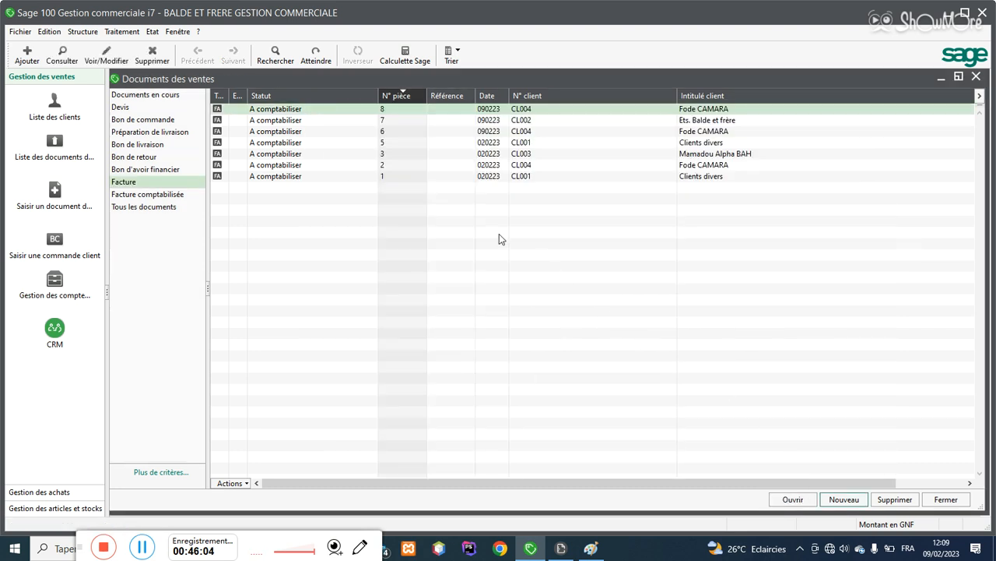
Step: Check the real, reserved and forecast (à terme) stock of article C02 from its article record
click(82, 31)
mouse_move(104, 100)
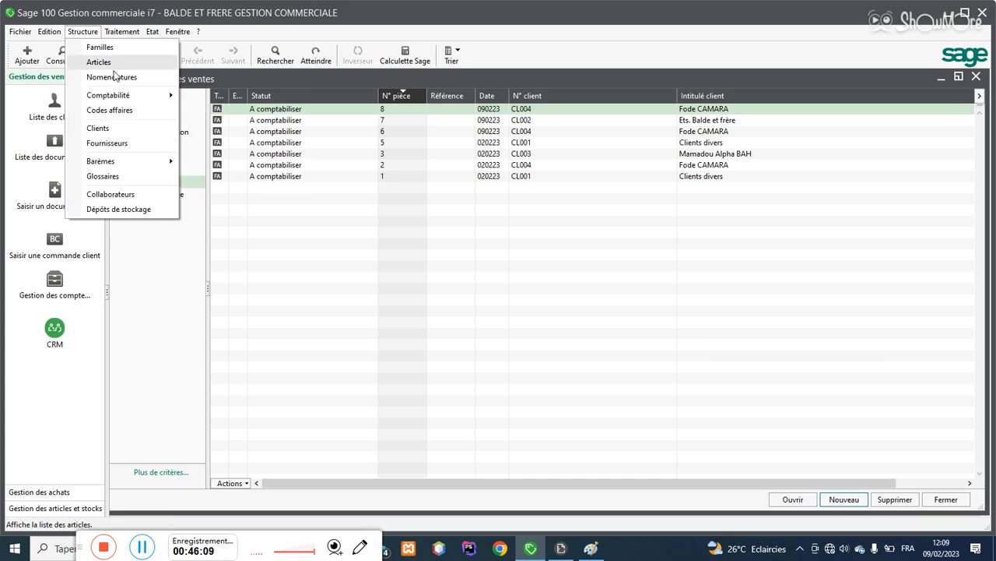
click(109, 62)
click(399, 172)
double_click(399, 173)
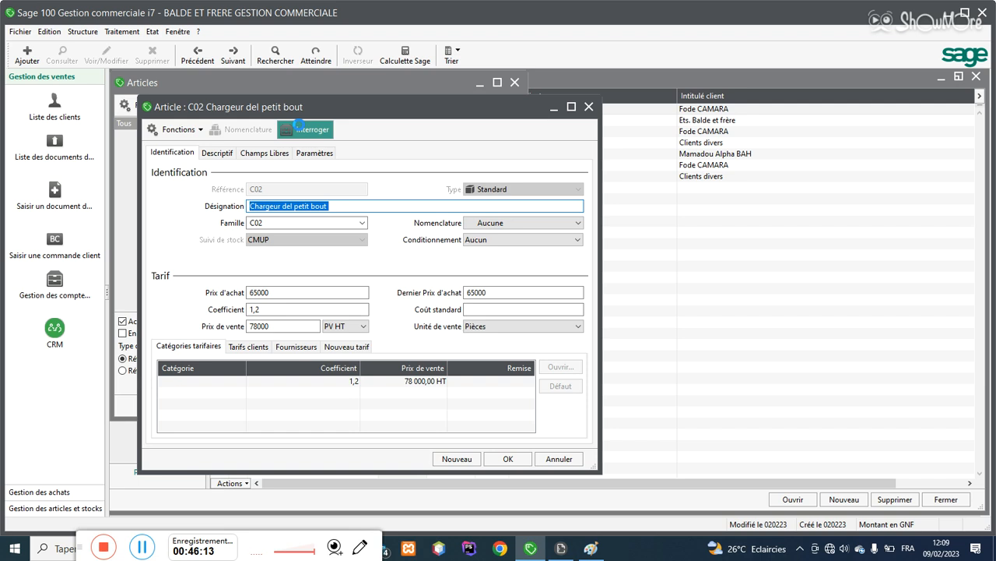
click(301, 130)
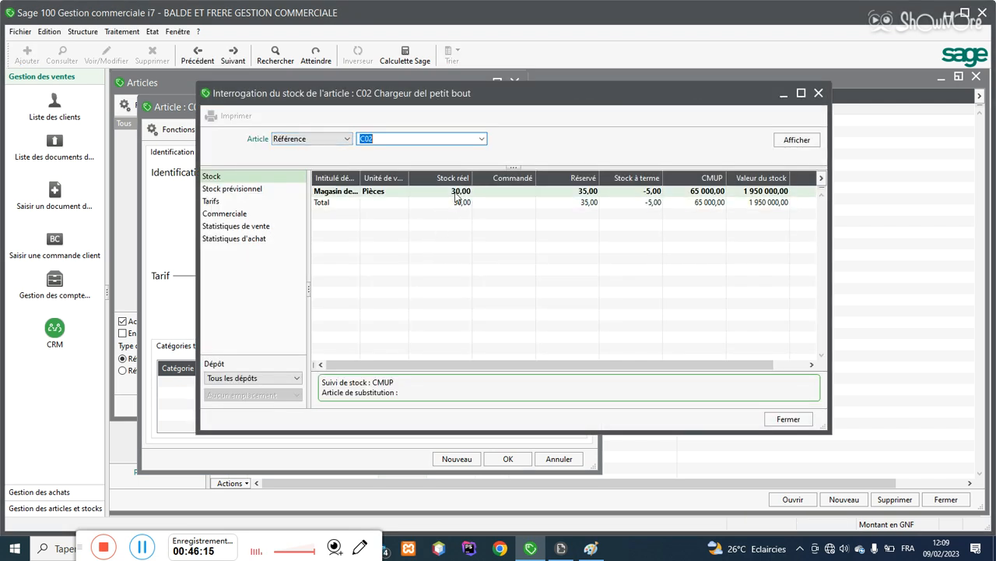
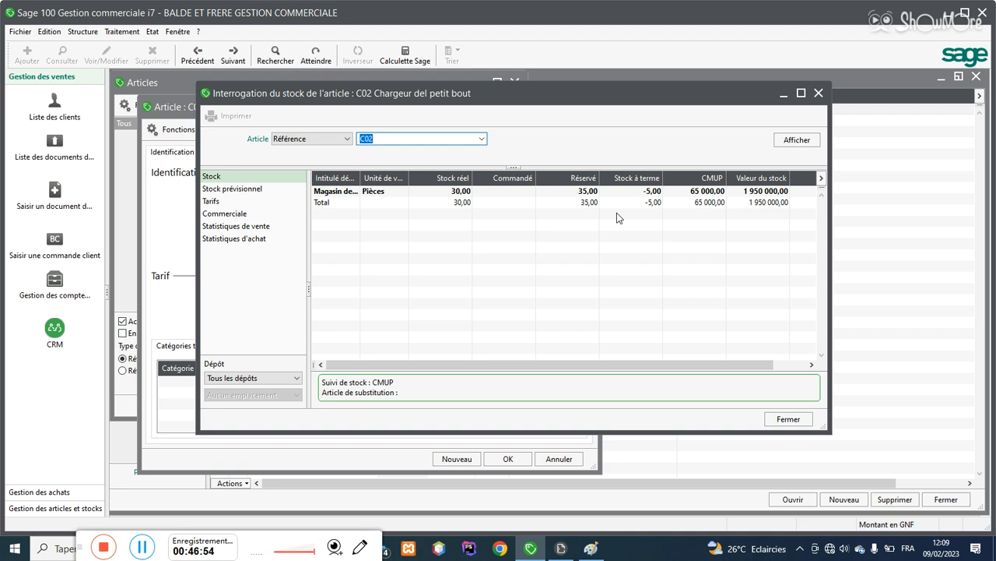
click(623, 195)
click(788, 419)
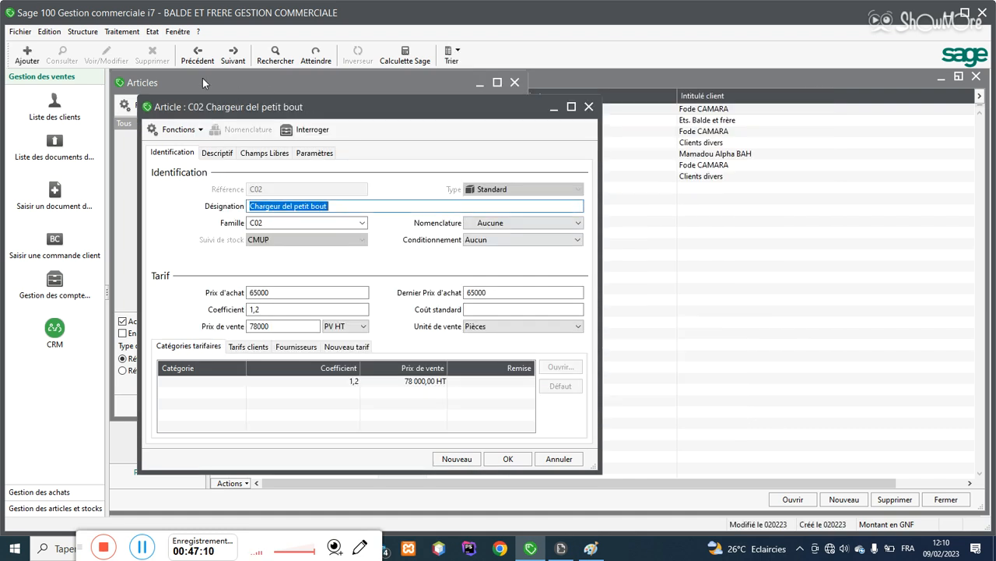
Step: Create a new purchase Facture for the same supplier as the existing purchase invoice
click(122, 31)
click(160, 63)
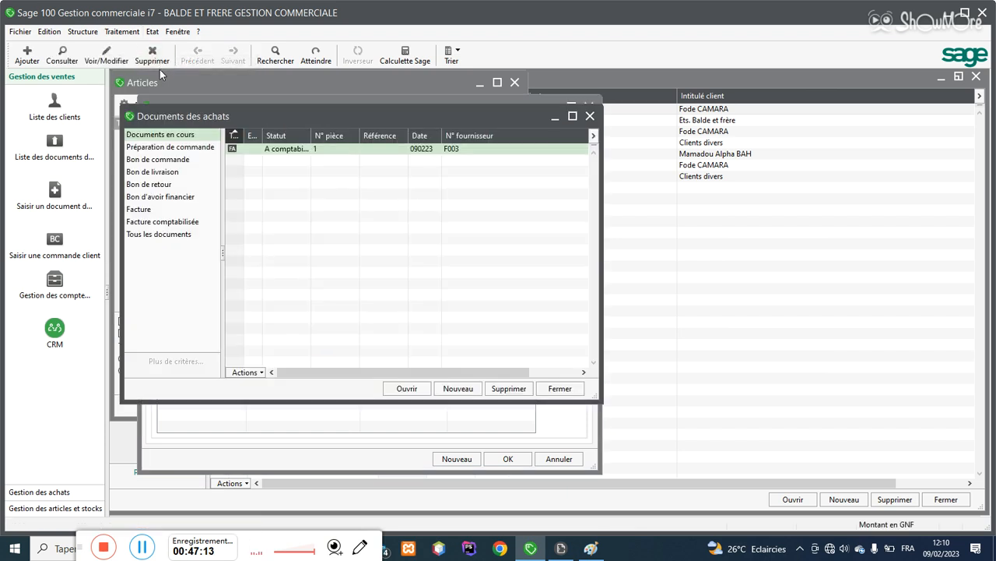
click(458, 388)
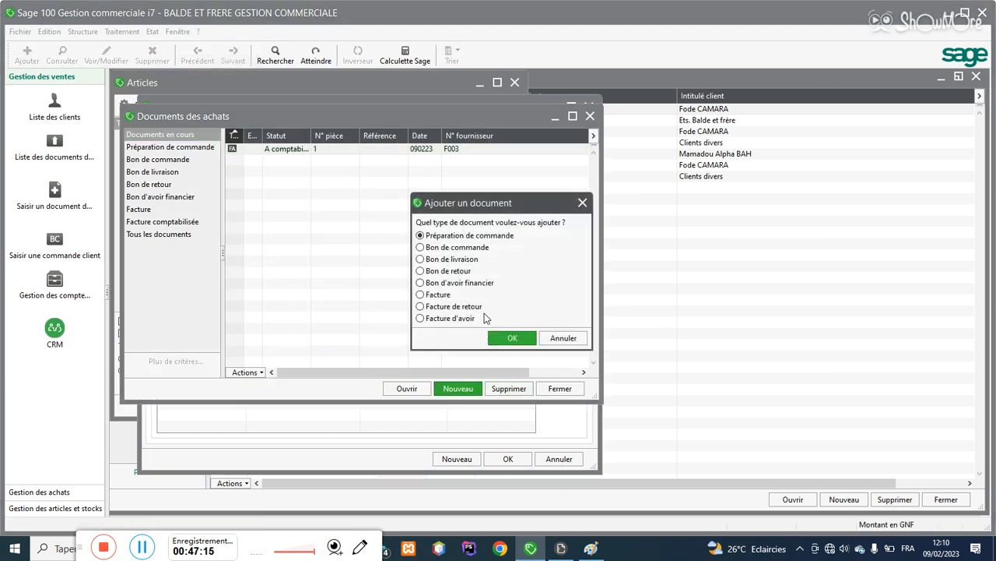
click(440, 295)
click(510, 338)
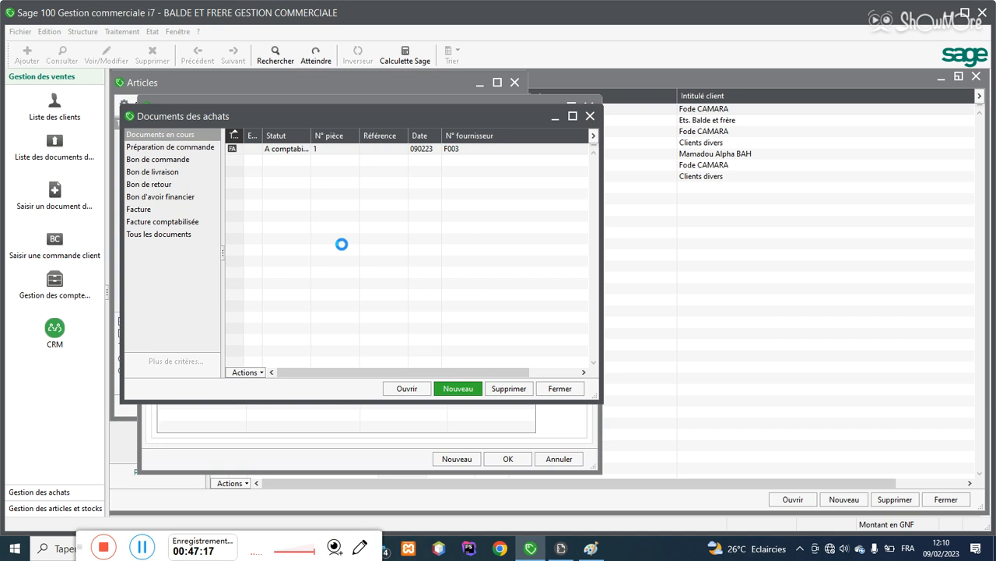
click(297, 186)
click(284, 214)
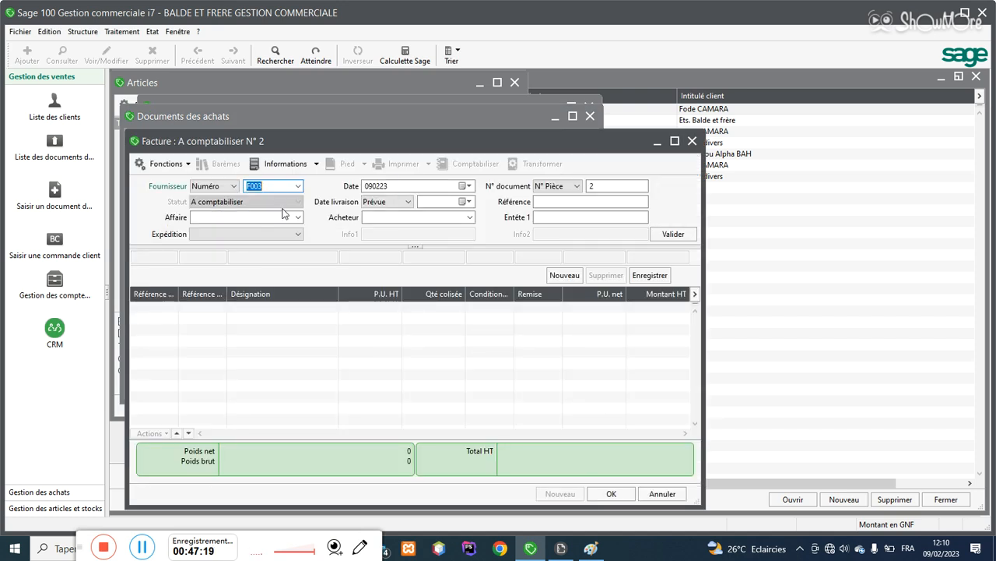
click(257, 217)
key(Return)
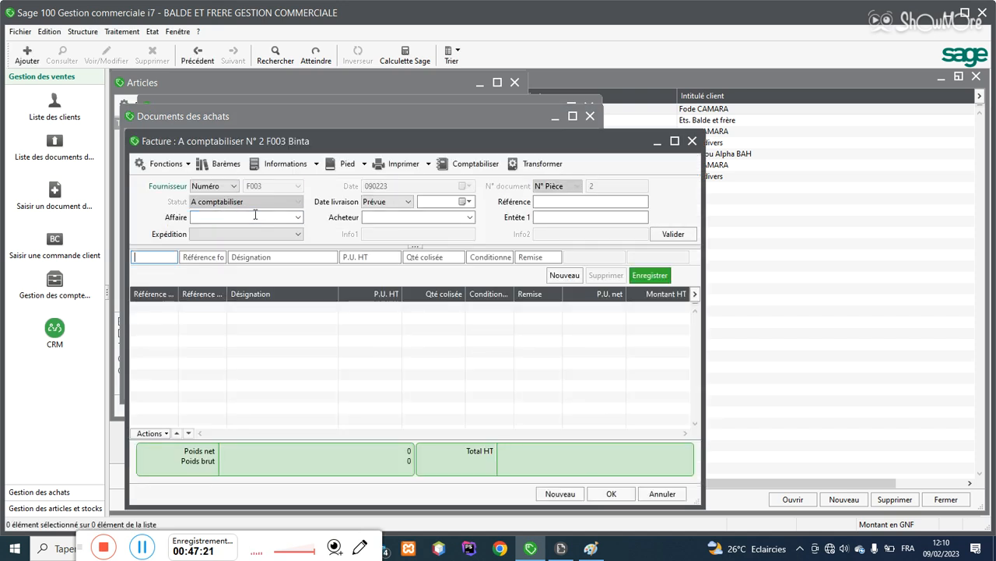
Step: Add 150 pieces of article C02 Chargeur del petit bout to the purchase invoice and save it
text(C)
key(Return)
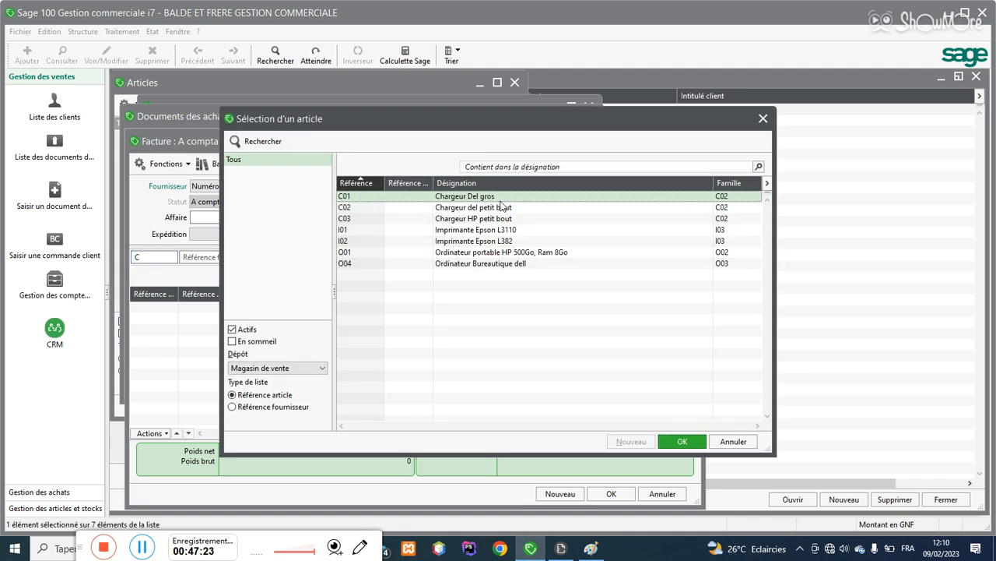
double_click(499, 210)
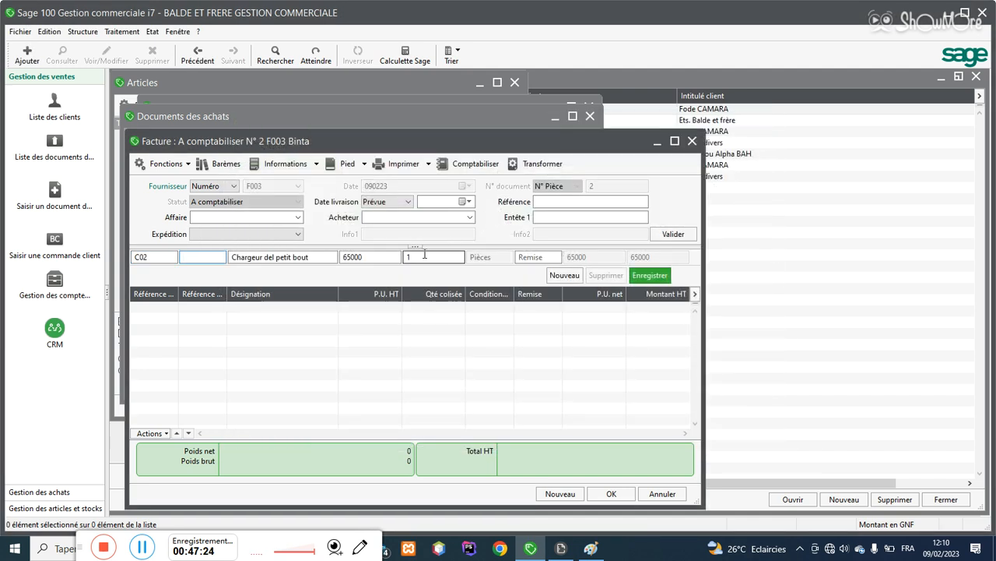
text(1)
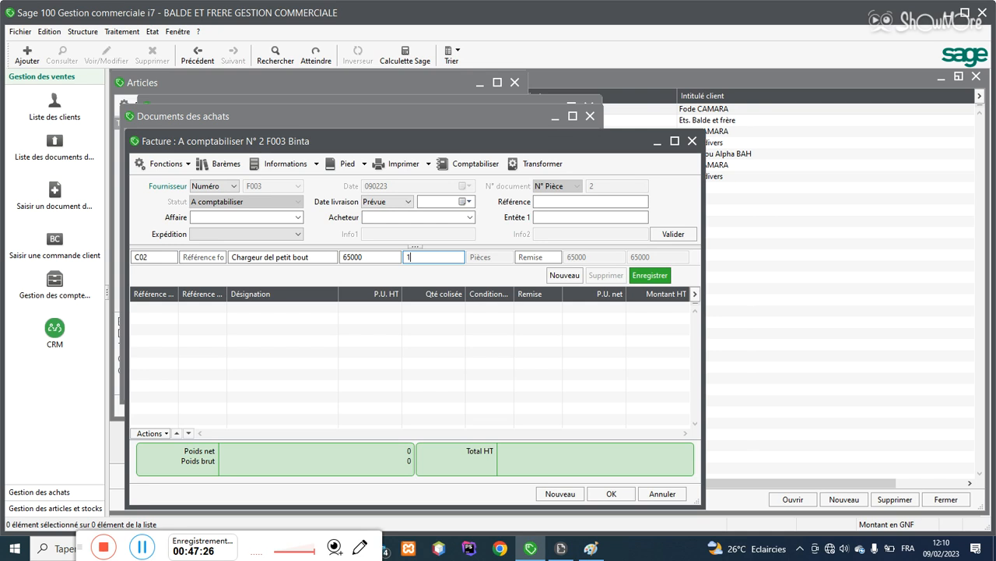
key(Return)
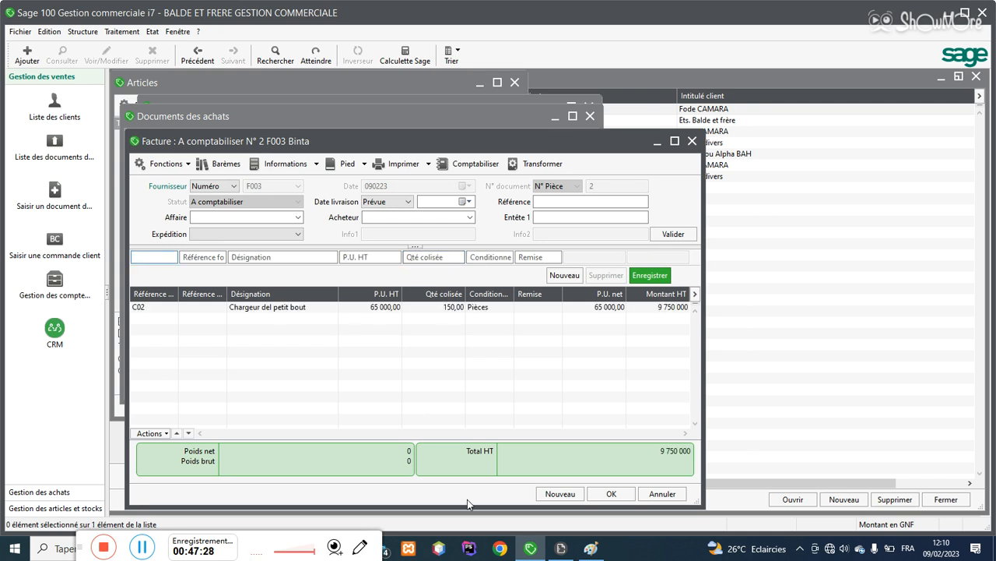
click(610, 495)
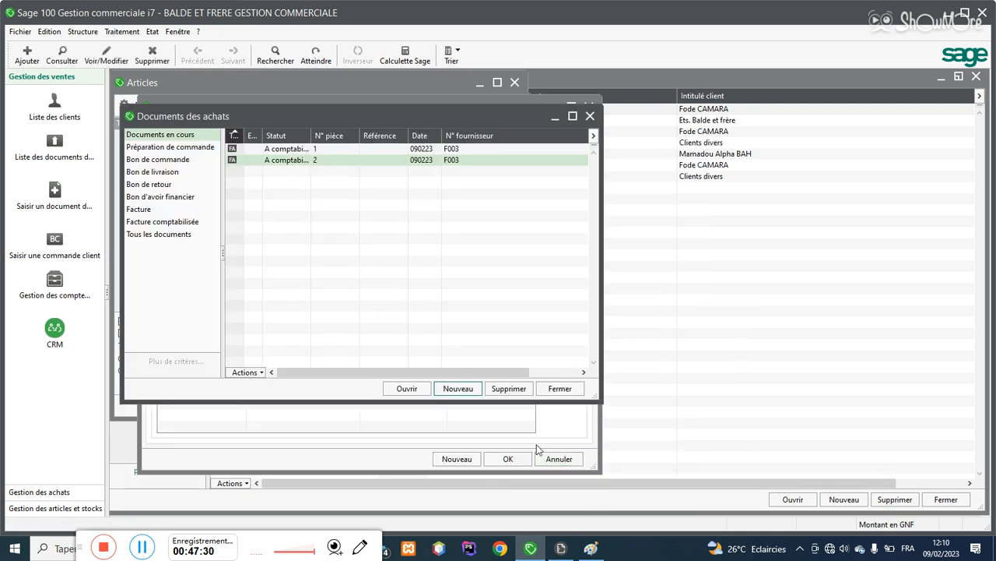
Step: Check the stock of article C02 after the purchase, and close the article and purchase document windows
click(97, 32)
click(99, 62)
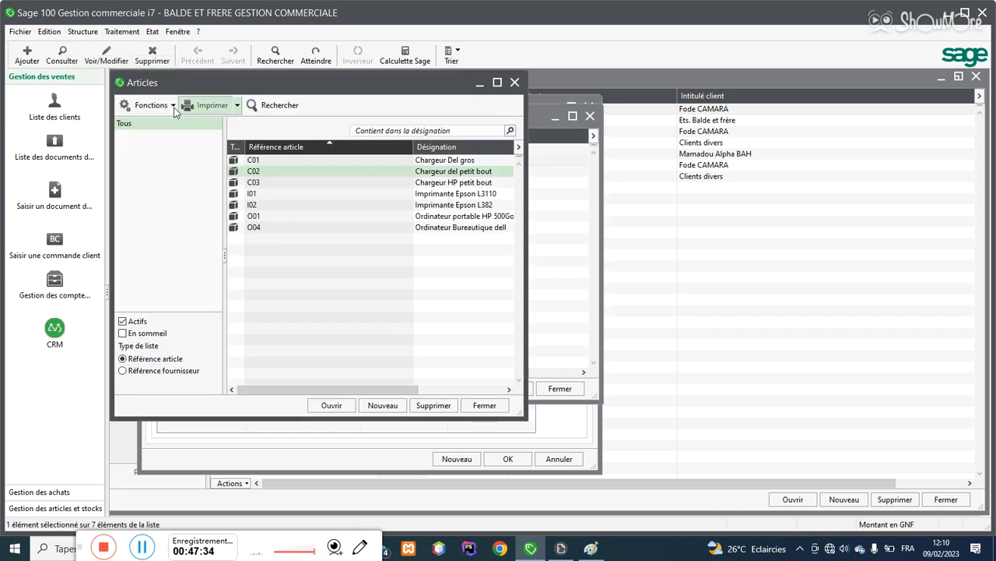
double_click(391, 172)
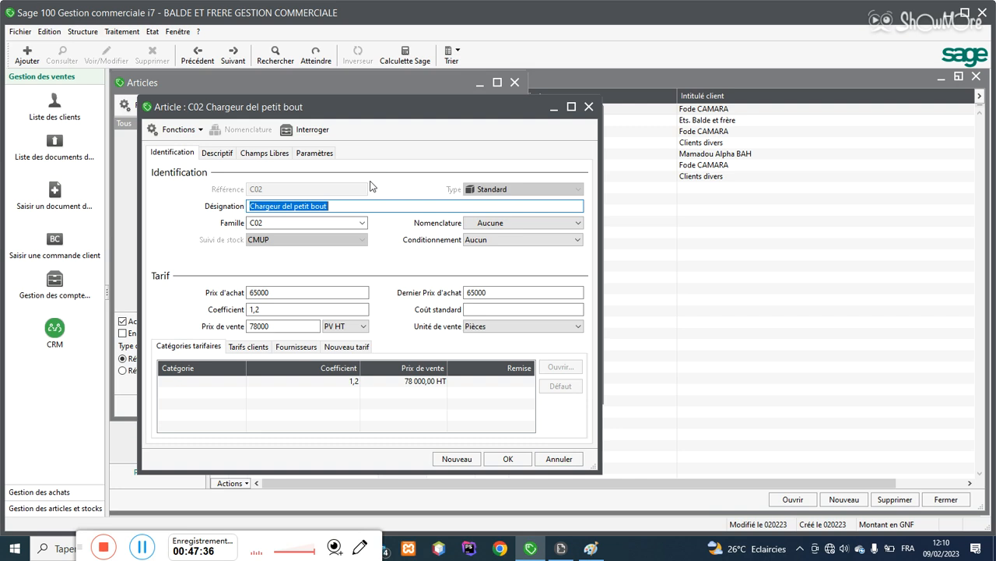
click(312, 130)
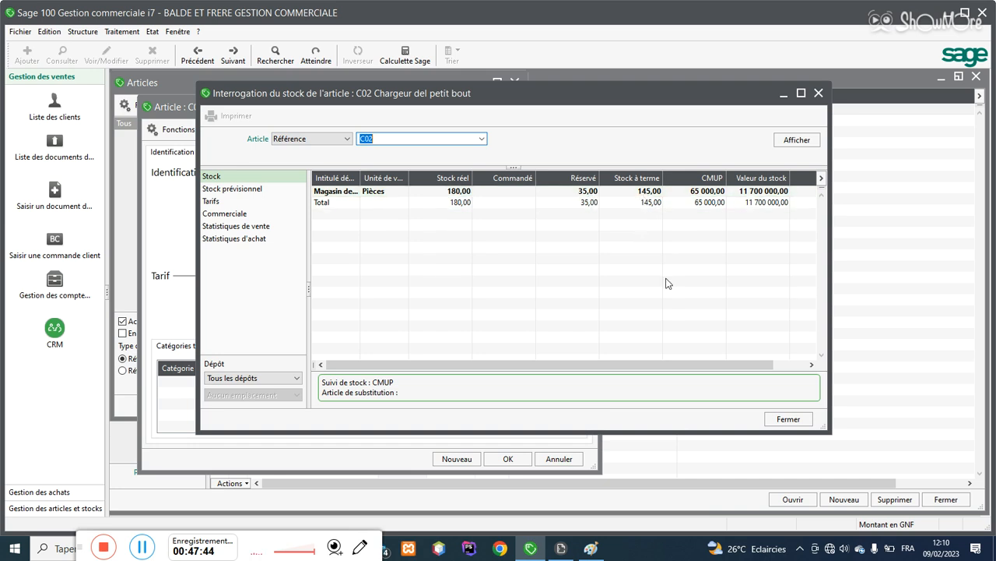
click(786, 418)
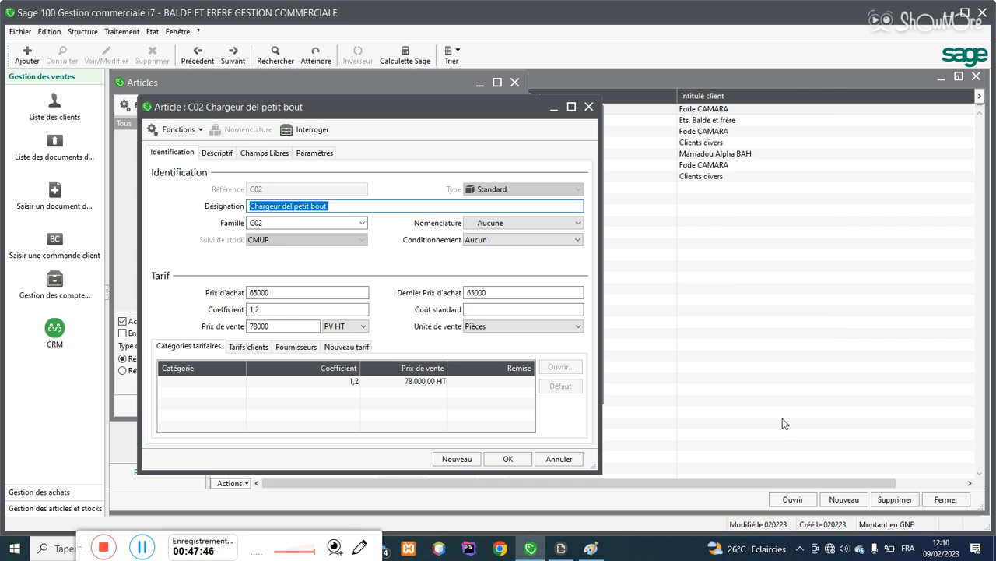
click(557, 461)
click(478, 402)
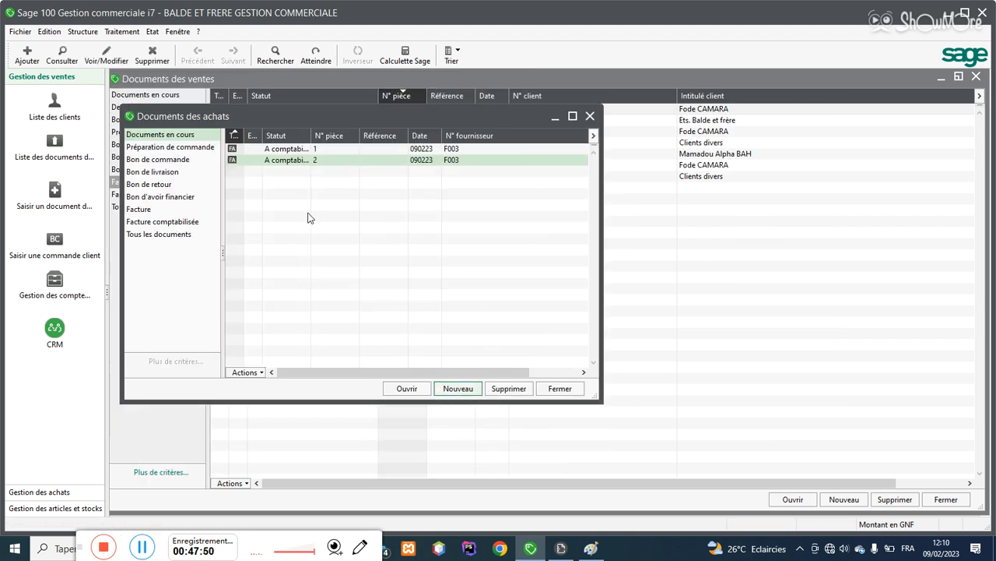
click(560, 388)
Step: Transform the remaining Ets. Balde et frère quote for 65 pieces of C02 into a Bon de commande
click(149, 110)
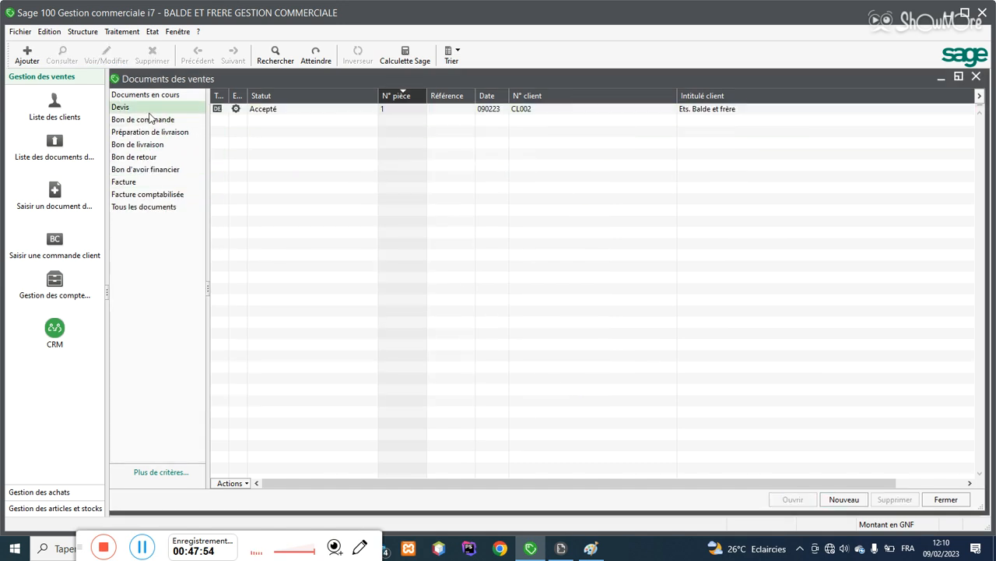
click(341, 108)
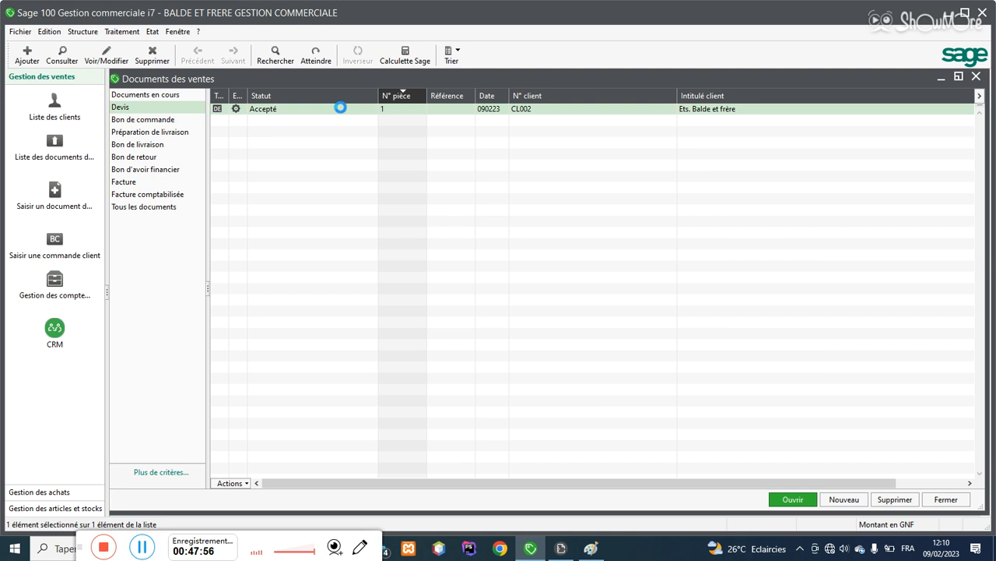
double_click(342, 108)
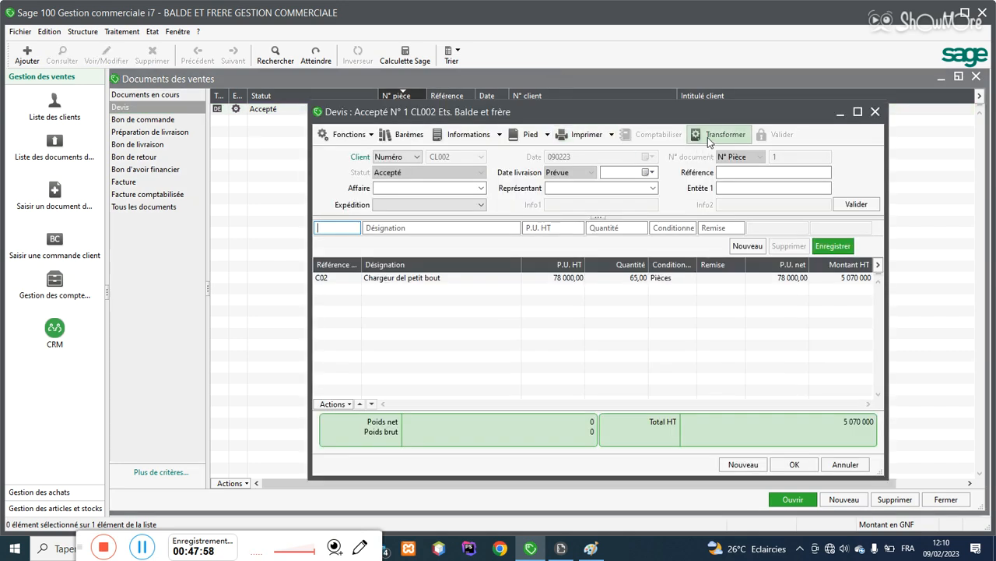
click(709, 135)
click(478, 256)
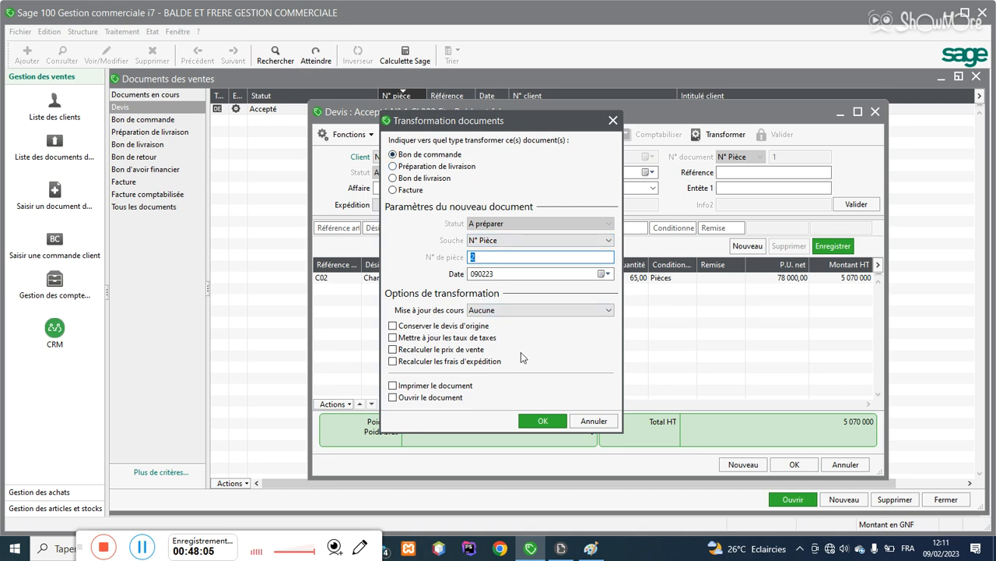
click(544, 420)
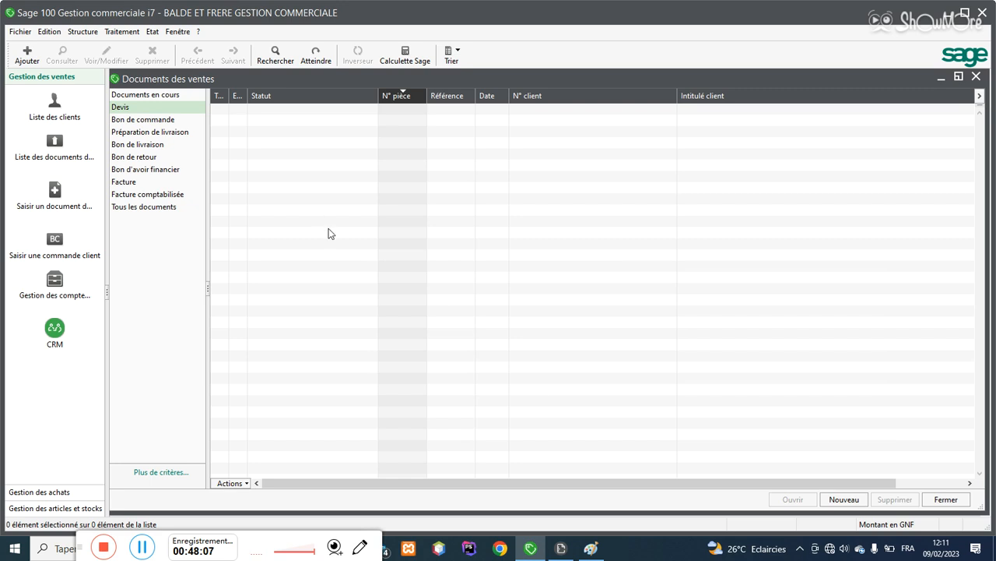
Step: Review the line of the 65-piece Bon de commande for Ets. Balde et frère, and close the document without changes
click(168, 121)
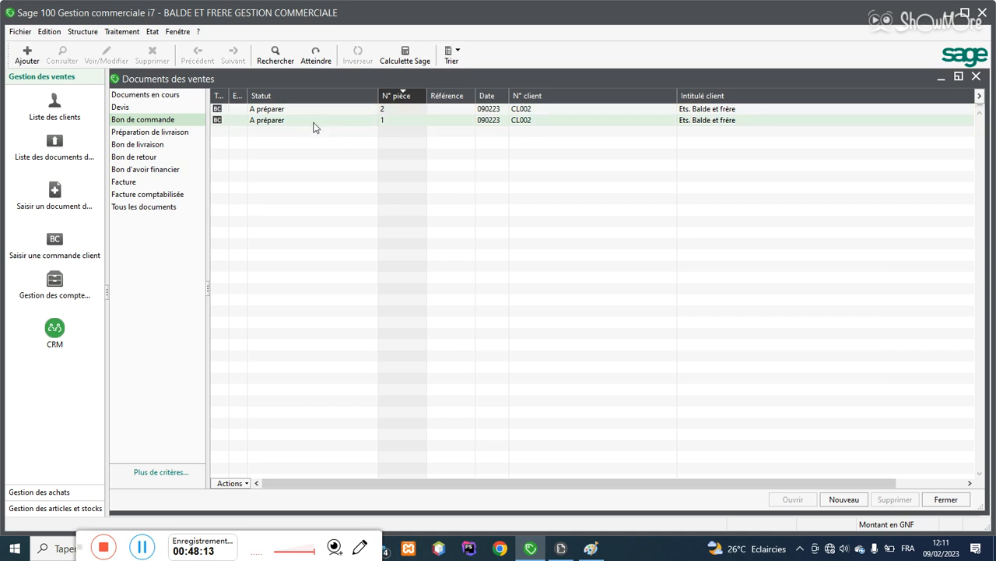
click(471, 110)
double_click(469, 112)
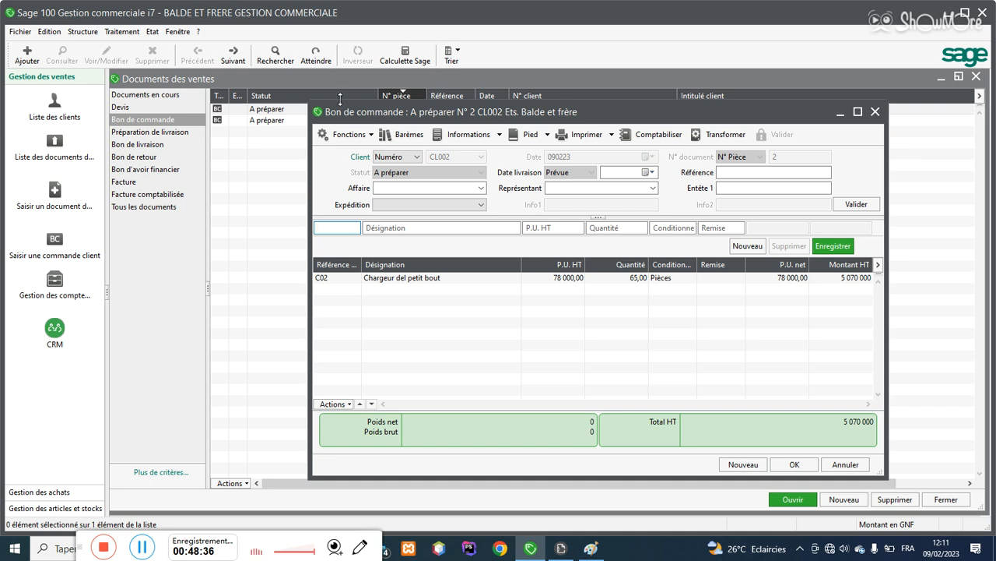
click(844, 466)
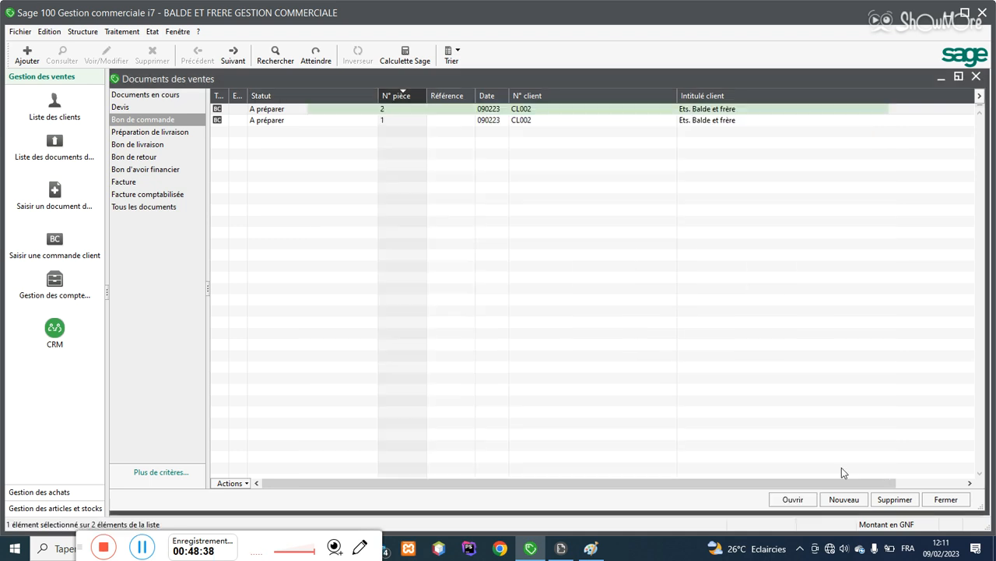
Step: Transform the Ets. Balde et frère Bon de commande for 65 pieces of C02 into a Préparation de livraison
click(288, 120)
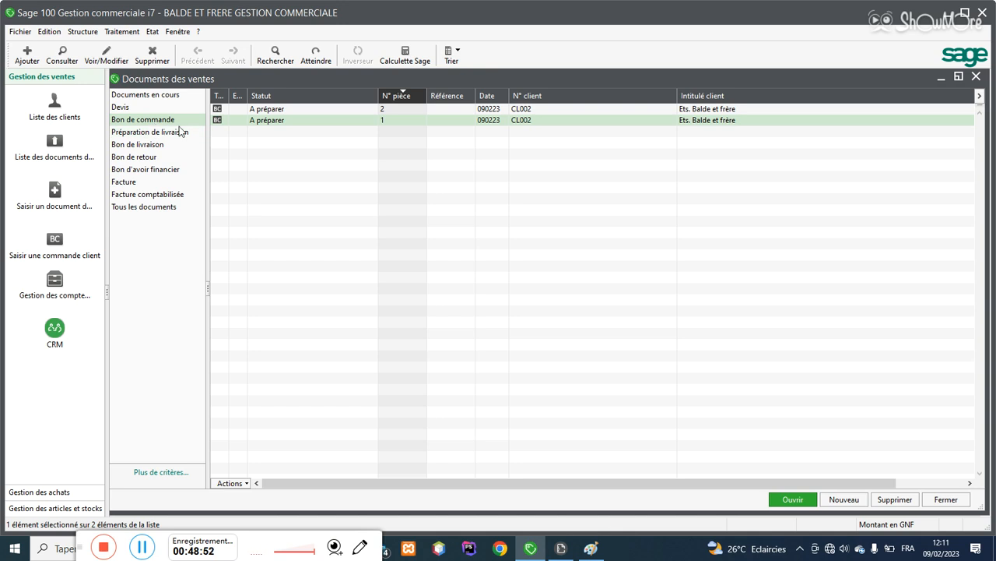
click(274, 111)
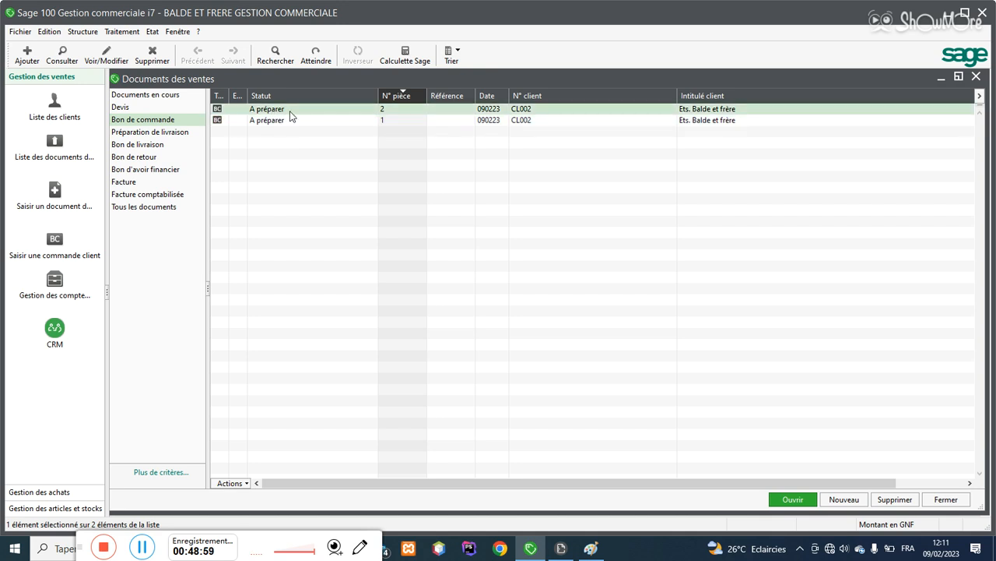
double_click(289, 112)
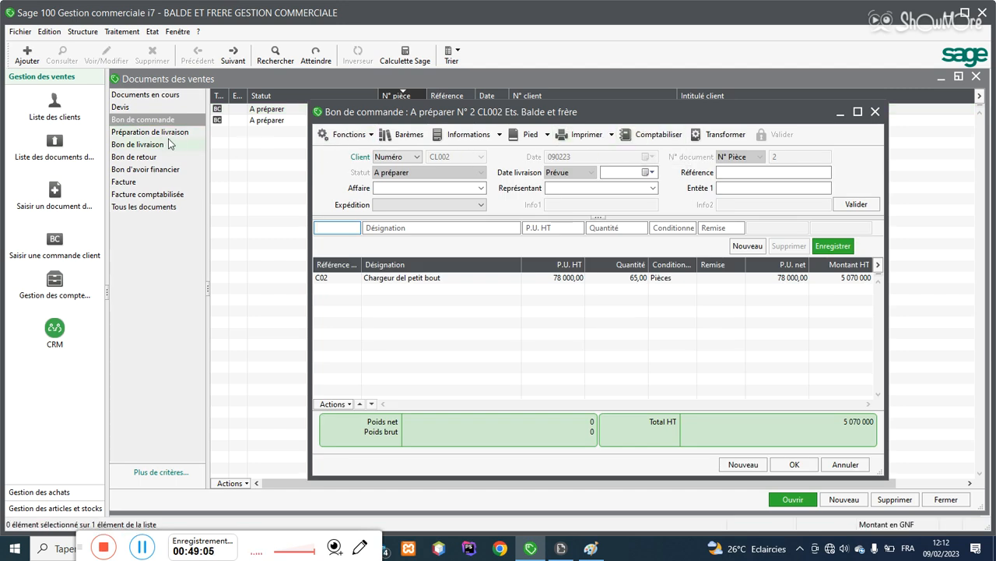
click(720, 133)
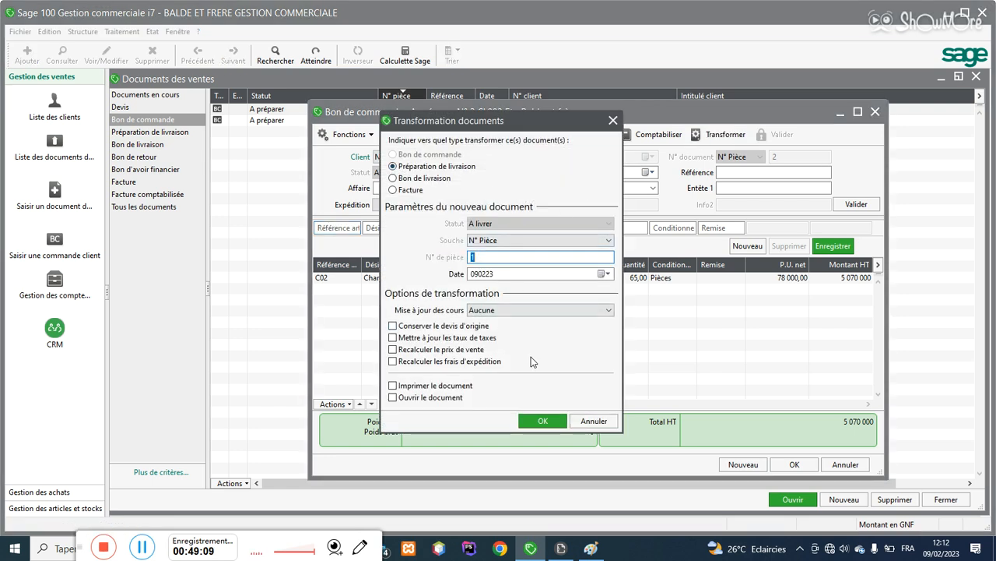
click(542, 421)
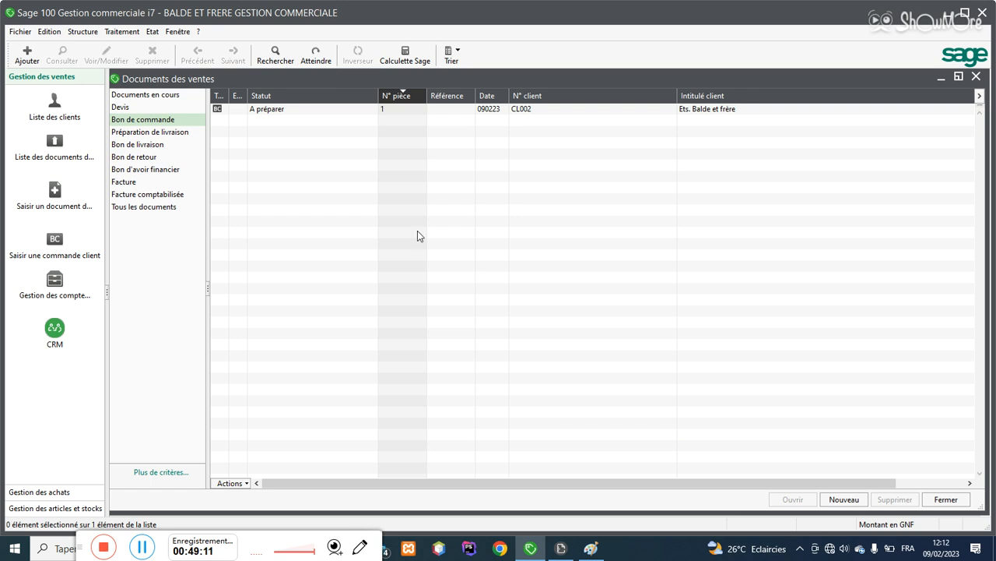
Step: Transform the remaining Bon de commande for 35 pieces of C02 into a Préparation de livraison
click(164, 134)
click(165, 120)
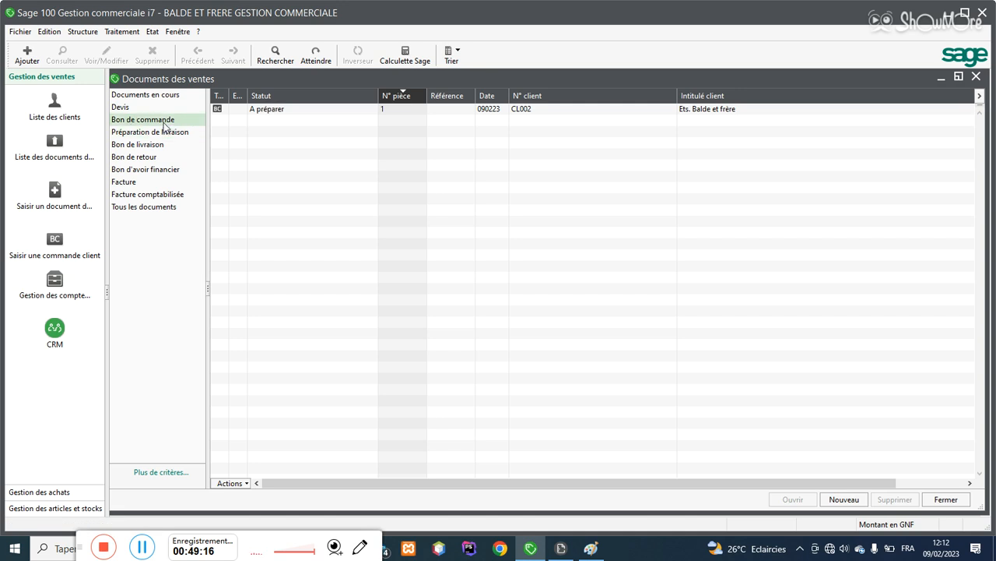
click(312, 110)
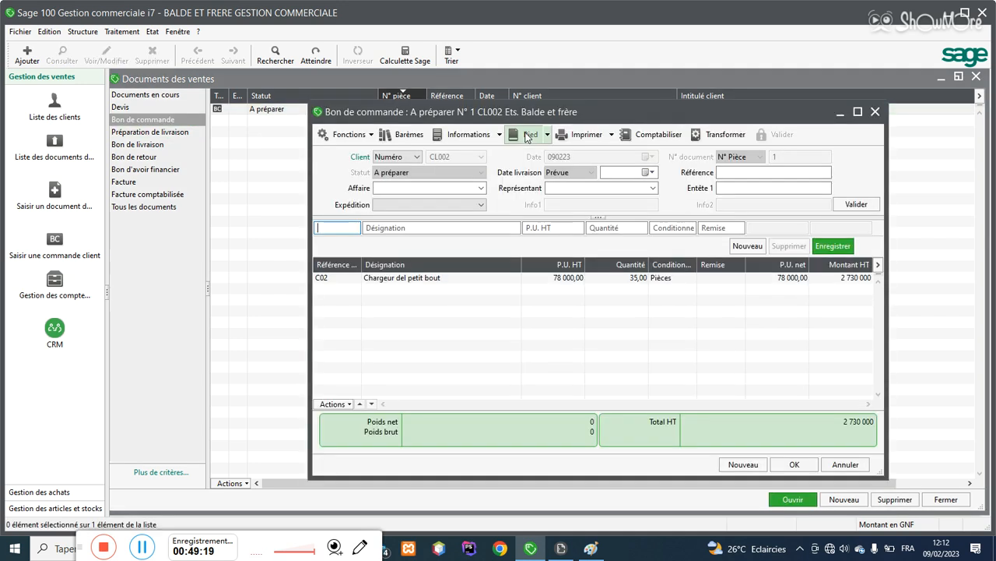
click(720, 135)
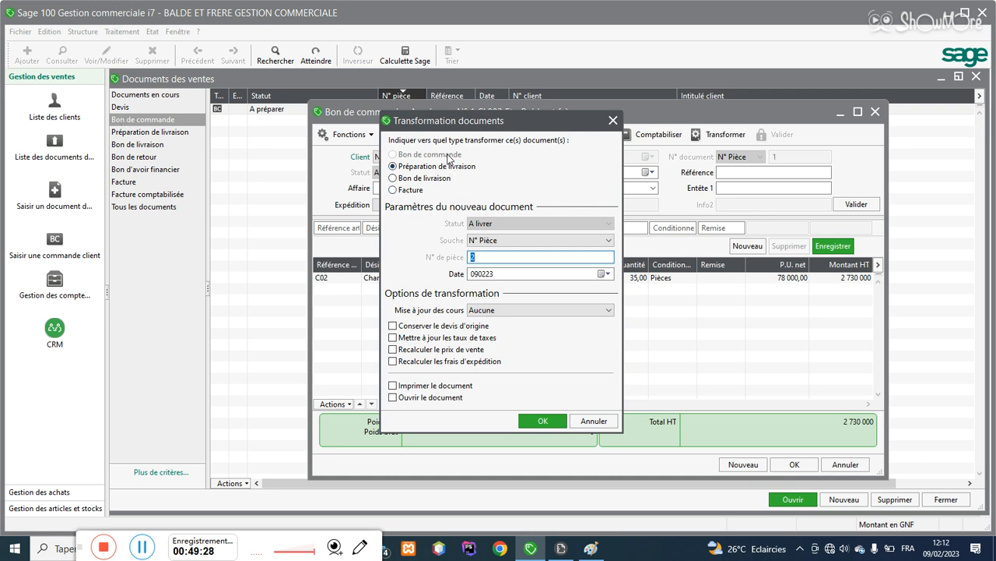
click(542, 420)
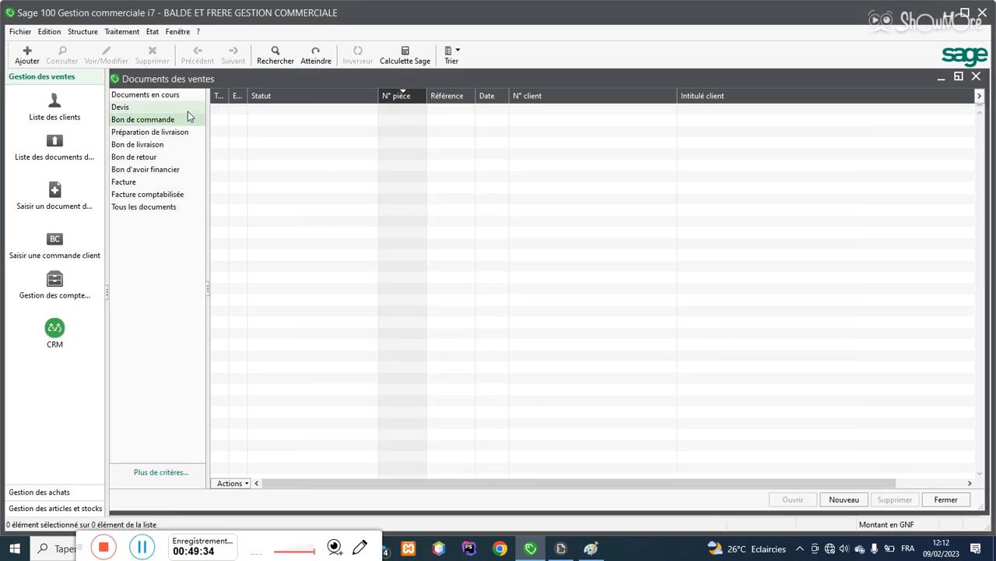
Step: Transform the Préparation de livraison for 35 pieces of C02 into a Bon de livraison
click(153, 134)
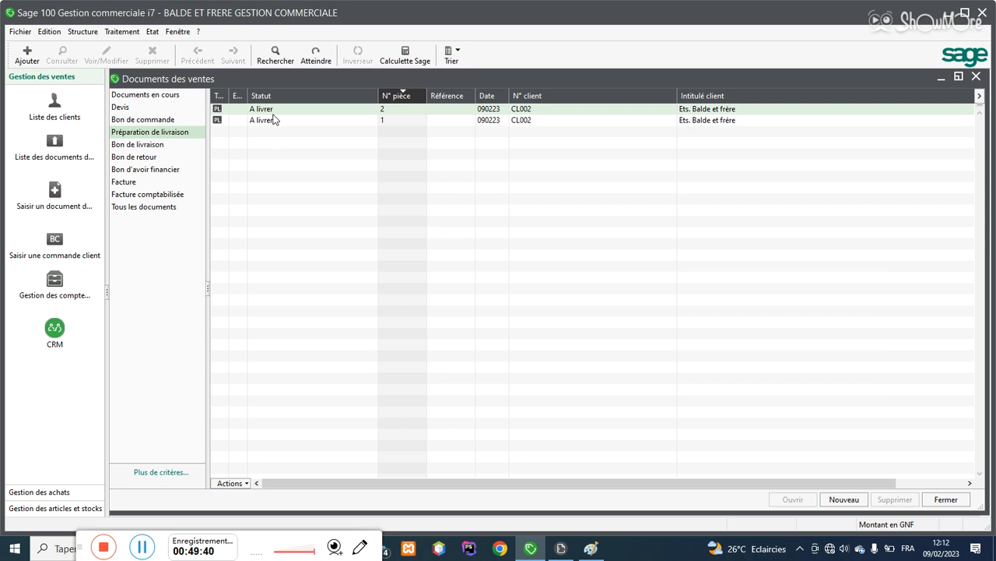
click(274, 119)
click(279, 112)
double_click(280, 111)
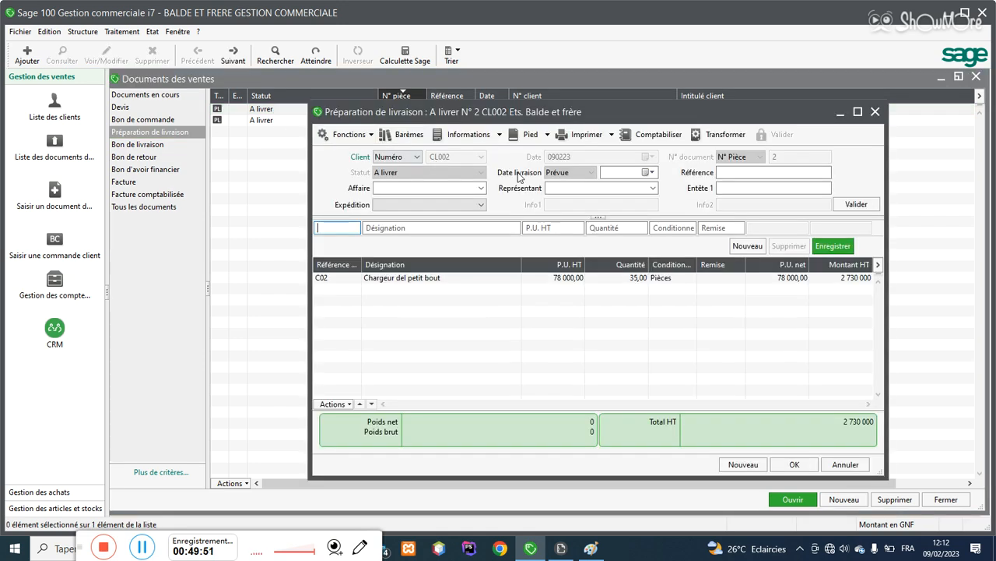
click(725, 134)
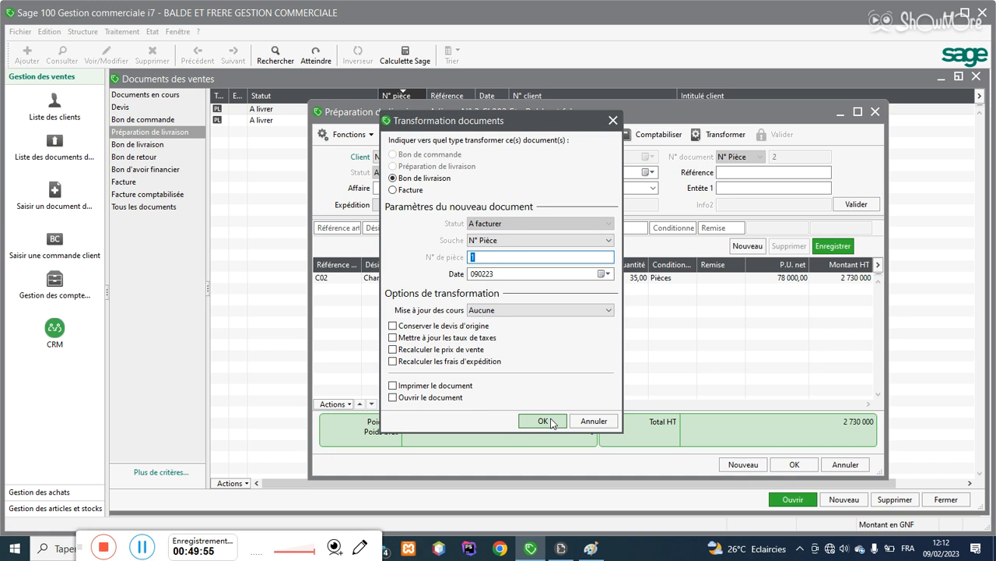
click(551, 421)
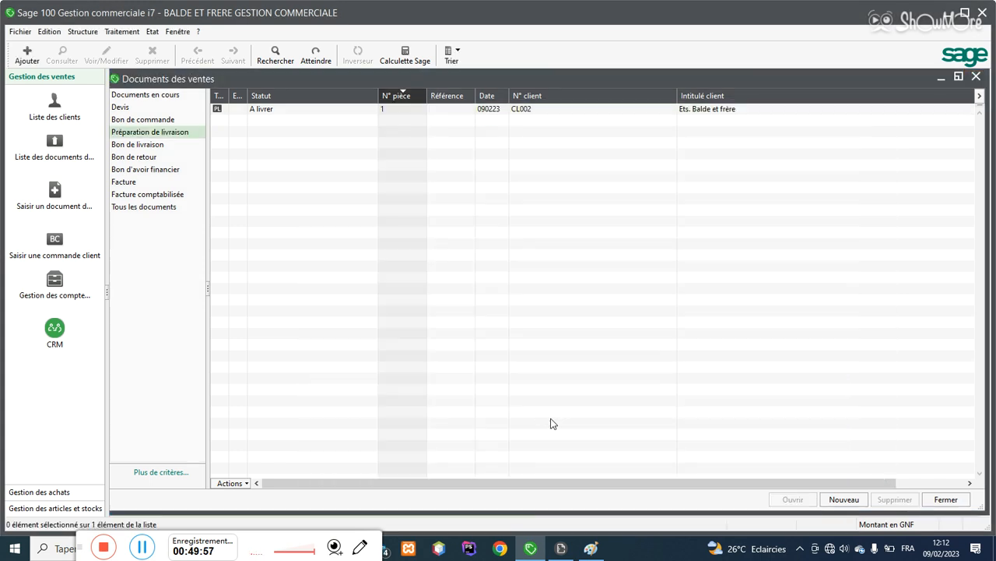
Step: Transform the remaining Préparation de livraison for 65 pieces of C02 into a Bon de livraison
click(456, 113)
double_click(455, 114)
click(720, 134)
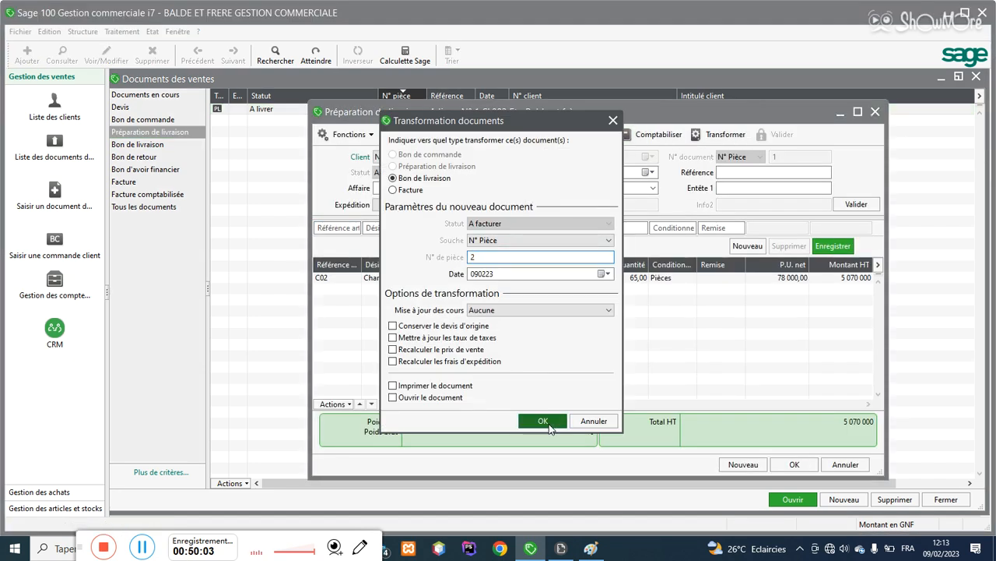
click(543, 421)
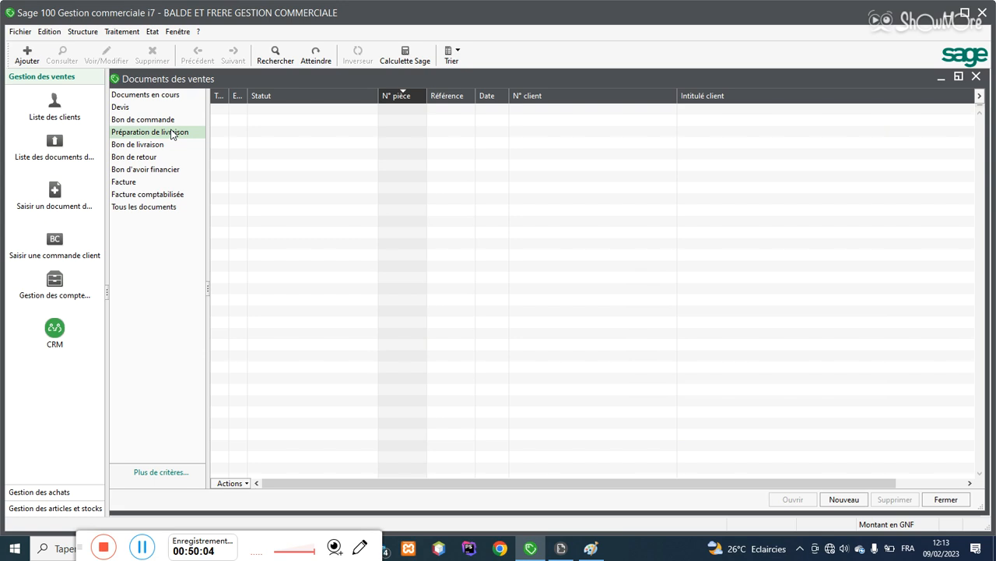
Step: Look at the print templates offered for the 65-piece Bon de livraison, and close the document without printing
click(140, 145)
click(374, 119)
double_click(376, 109)
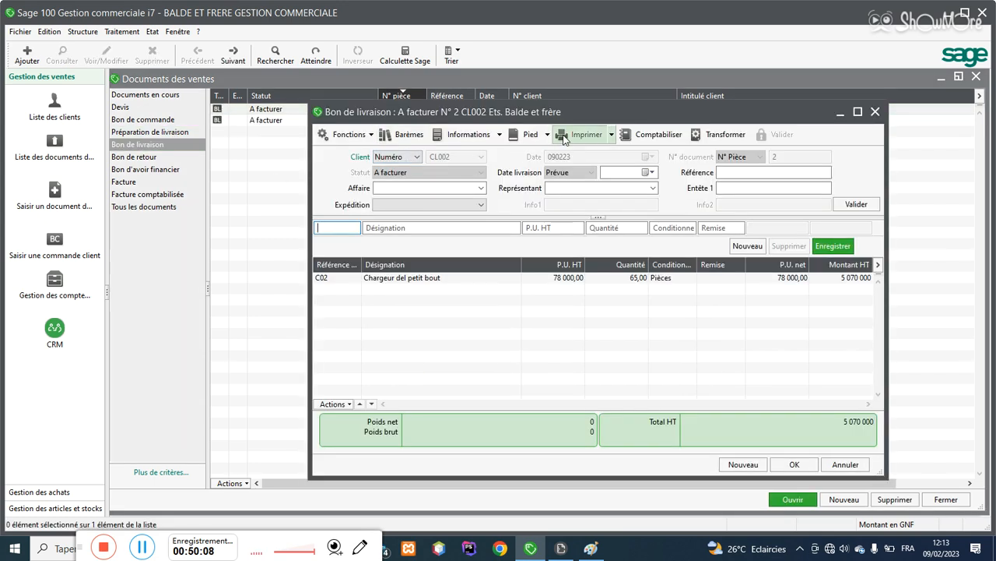
click(582, 133)
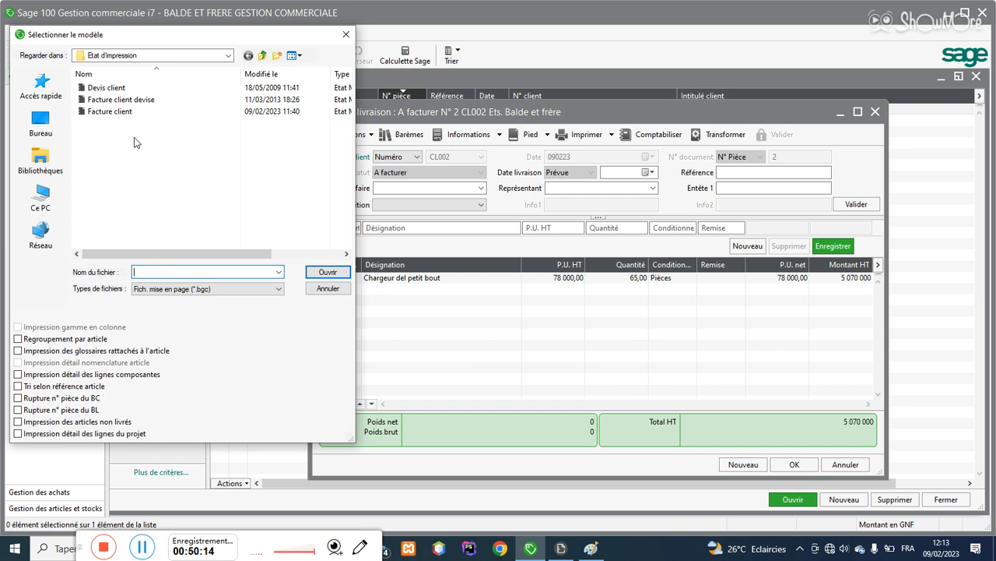
click(325, 292)
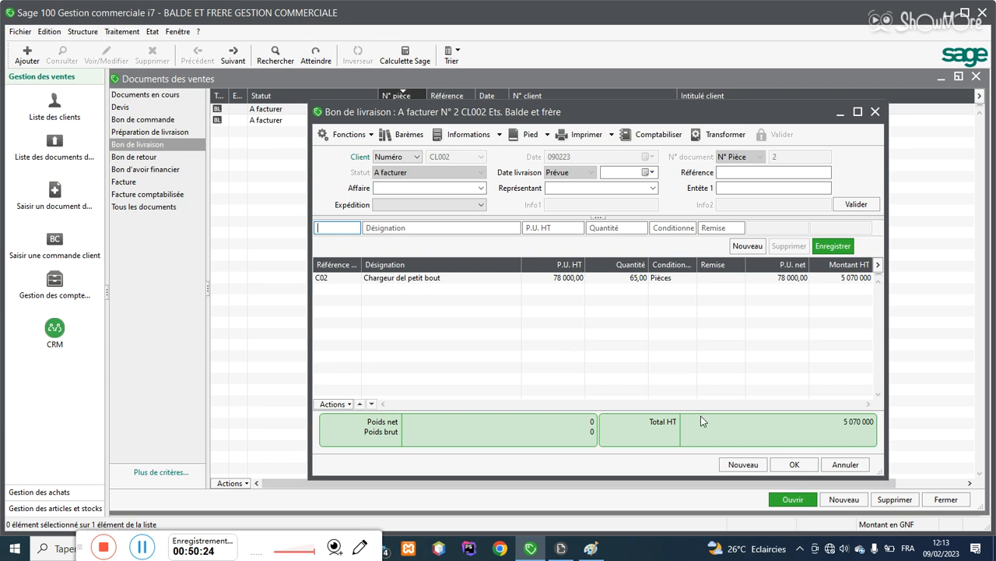
click(833, 463)
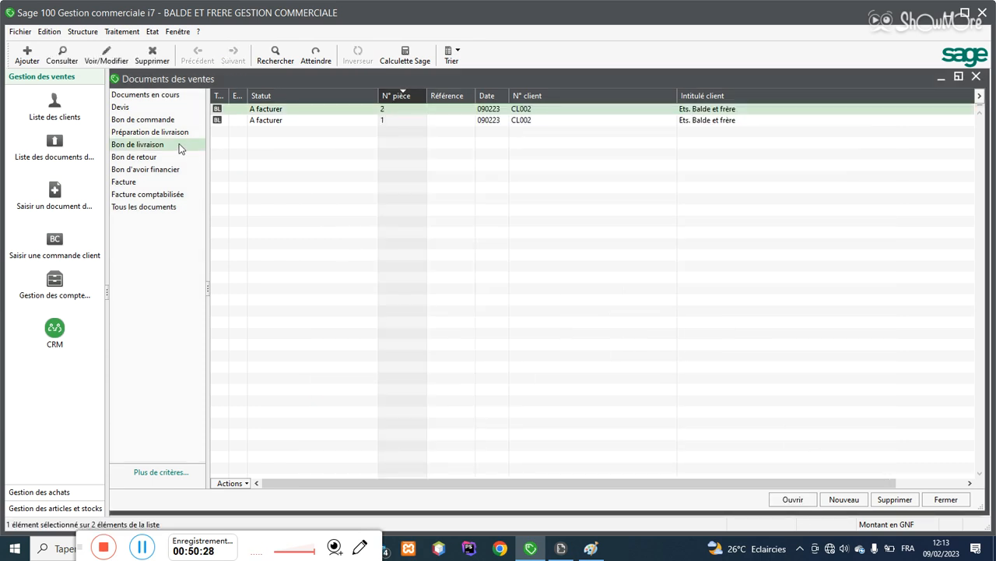
Step: Transform the Ets. Balde et frère Bon de livraison for 65 pieces of C02 into a Facture
click(287, 109)
double_click(287, 109)
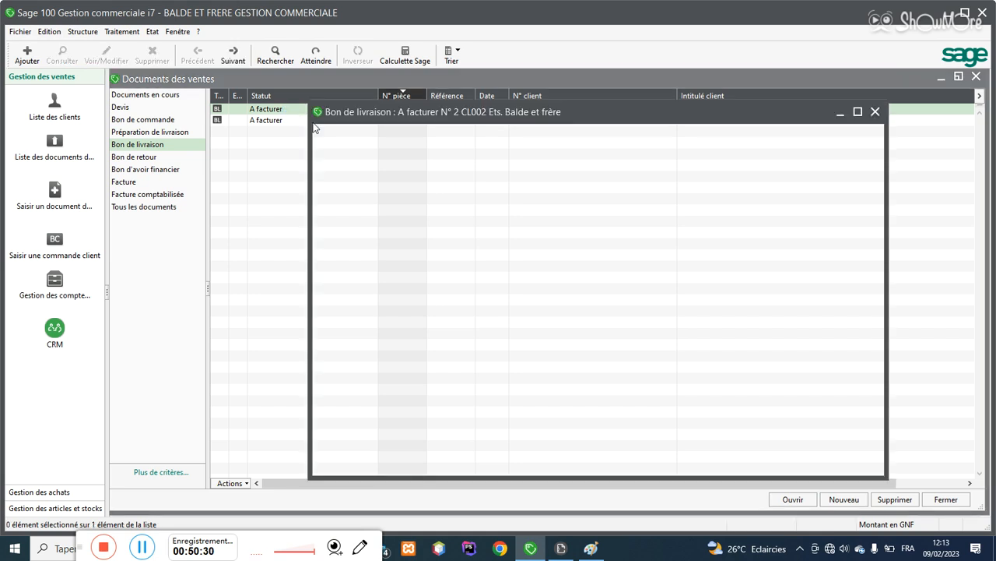
click(743, 138)
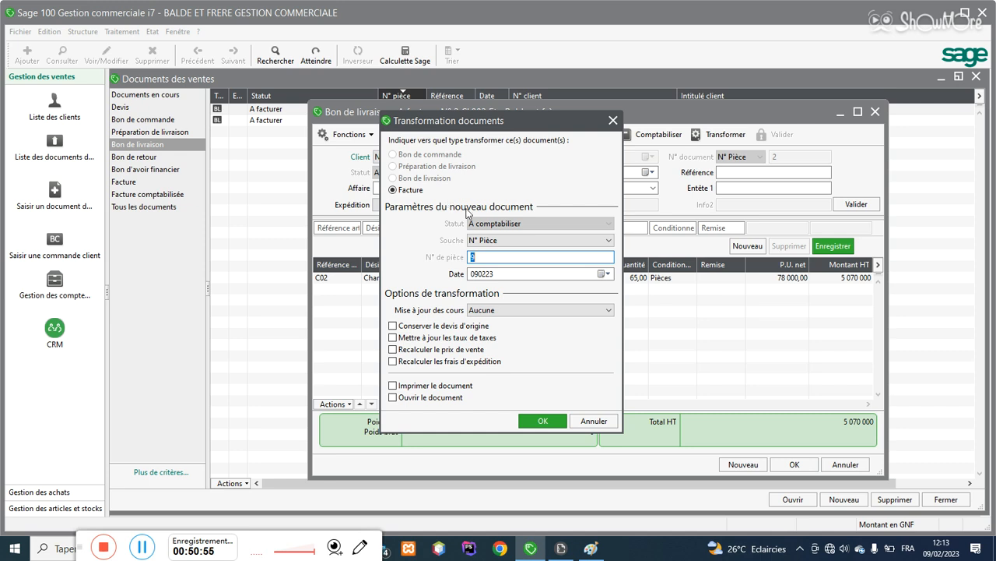
click(538, 421)
Step: Transform the remaining Bon de livraison for 35 pieces of C02 into a Facture, without posting it to accounting
click(249, 111)
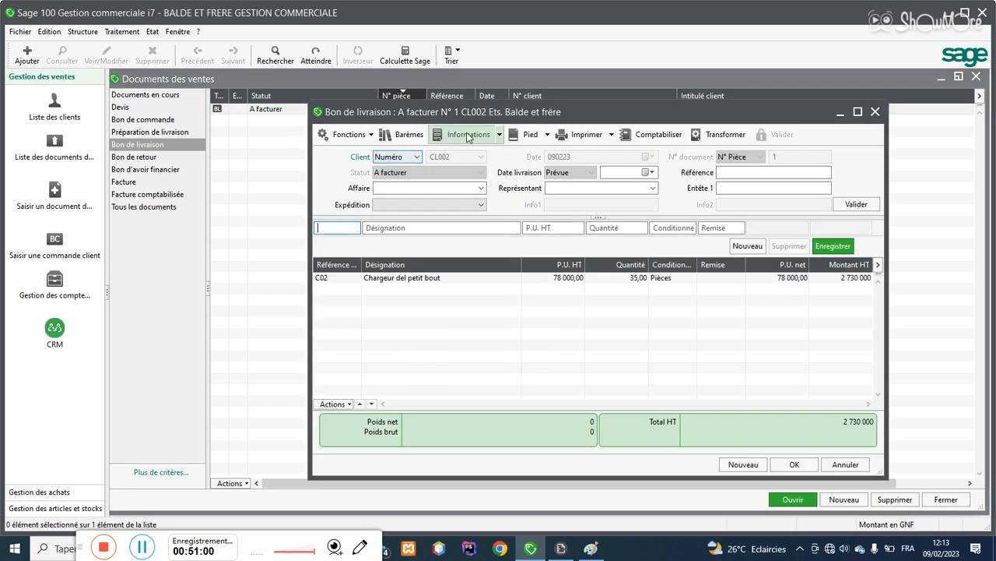
click(652, 134)
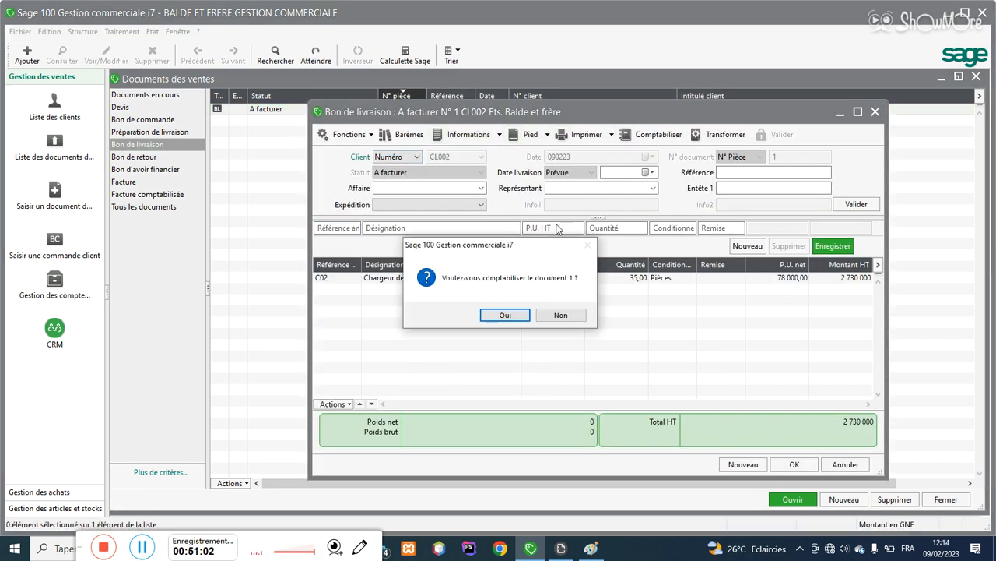
click(576, 314)
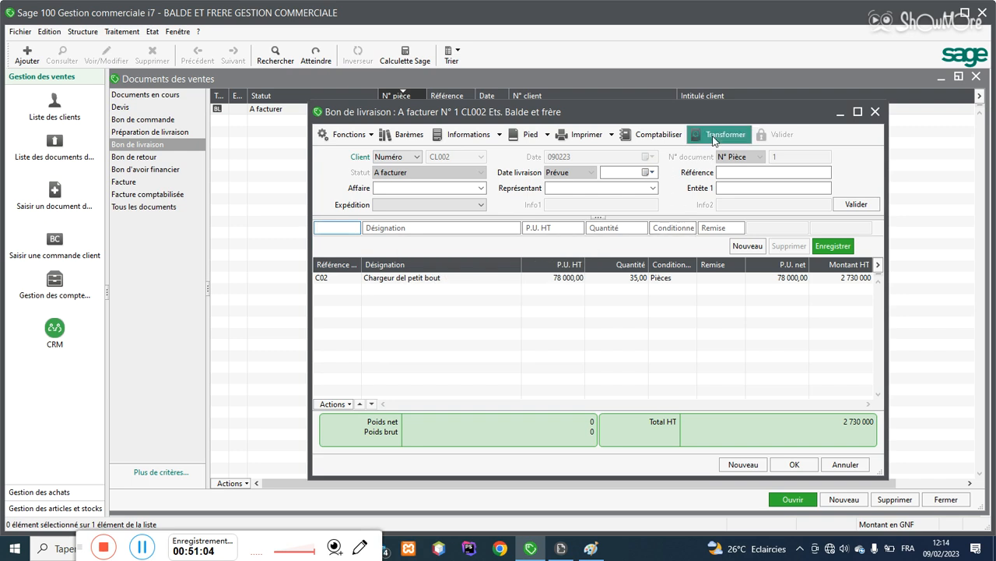
click(714, 134)
click(542, 421)
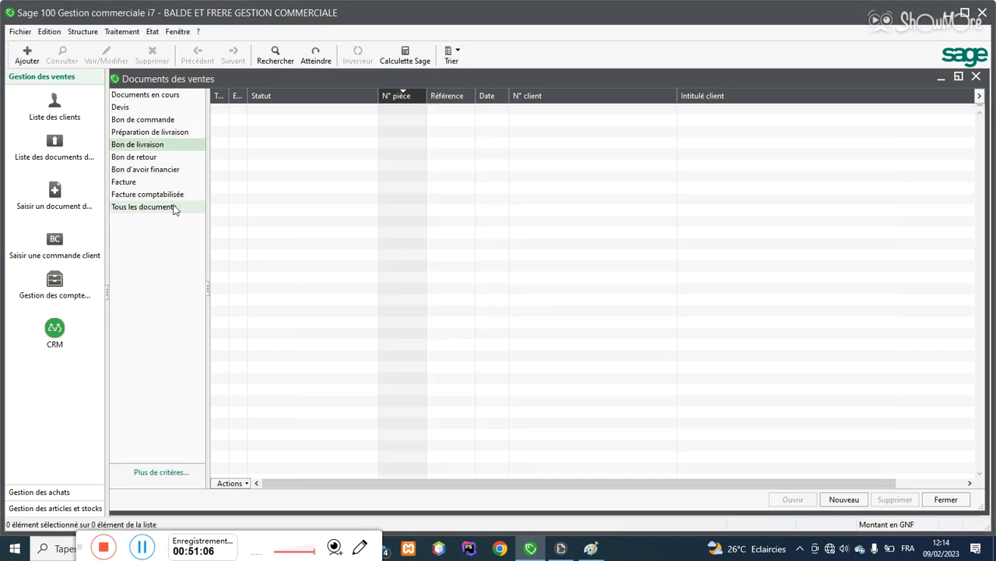
Step: Check the lines of the two newest Ets. Balde et frère sales invoices, and close each one without changes
click(139, 158)
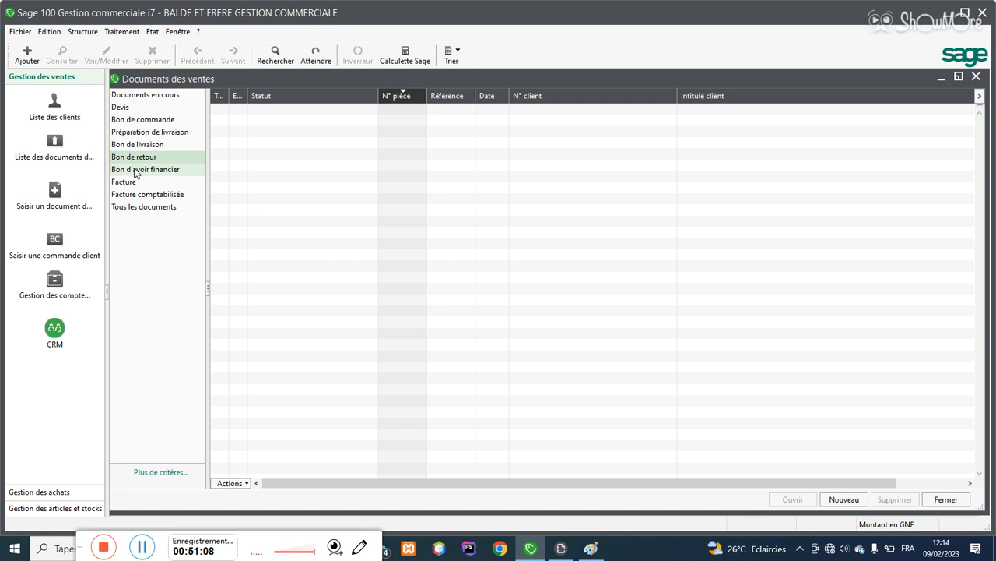
click(137, 168)
click(122, 183)
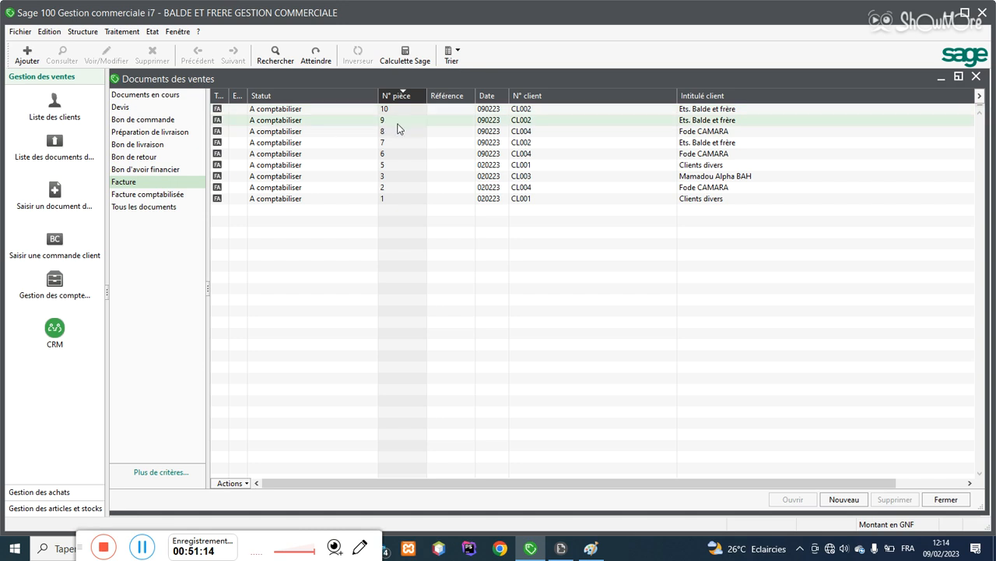
click(548, 109)
double_click(548, 109)
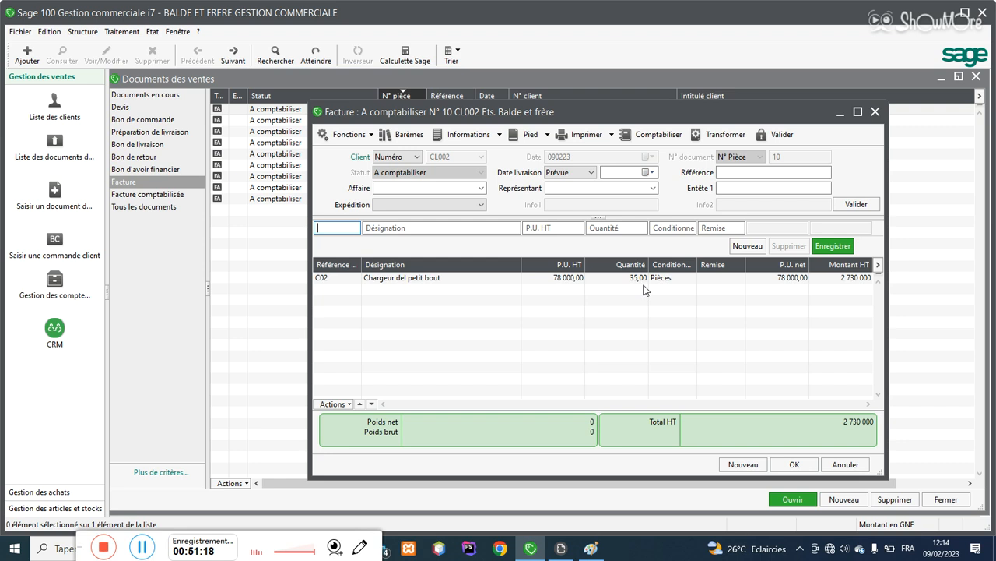
click(845, 466)
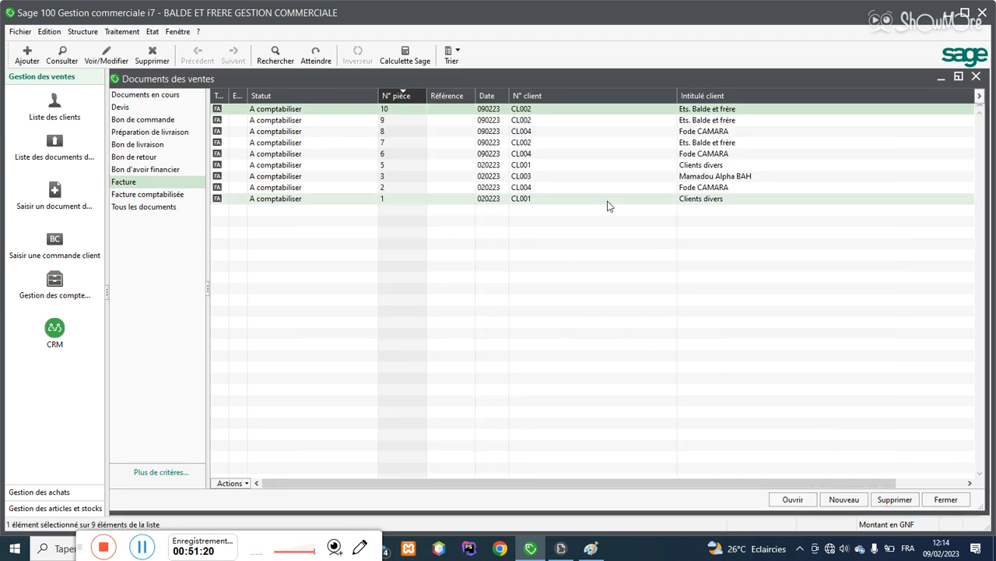
click(526, 119)
double_click(527, 118)
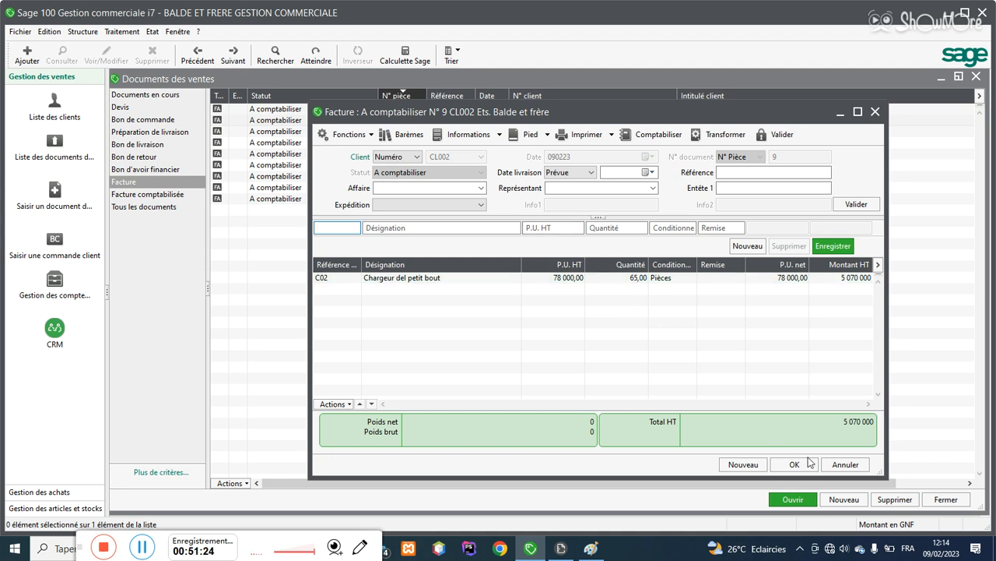
click(846, 464)
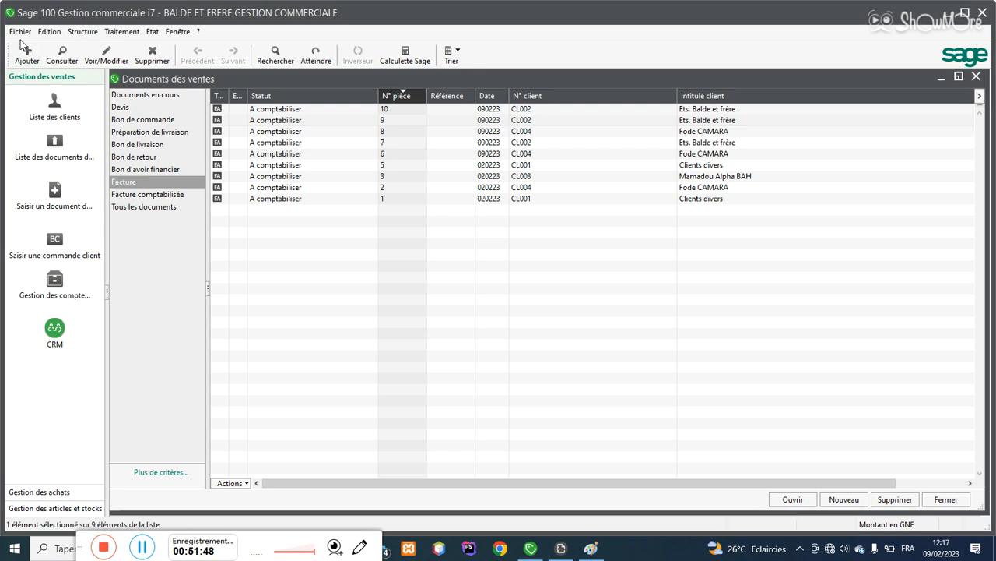
Step: Look at the commercial file's access type in Configuration système et partage, and return to the sales documents list
click(20, 31)
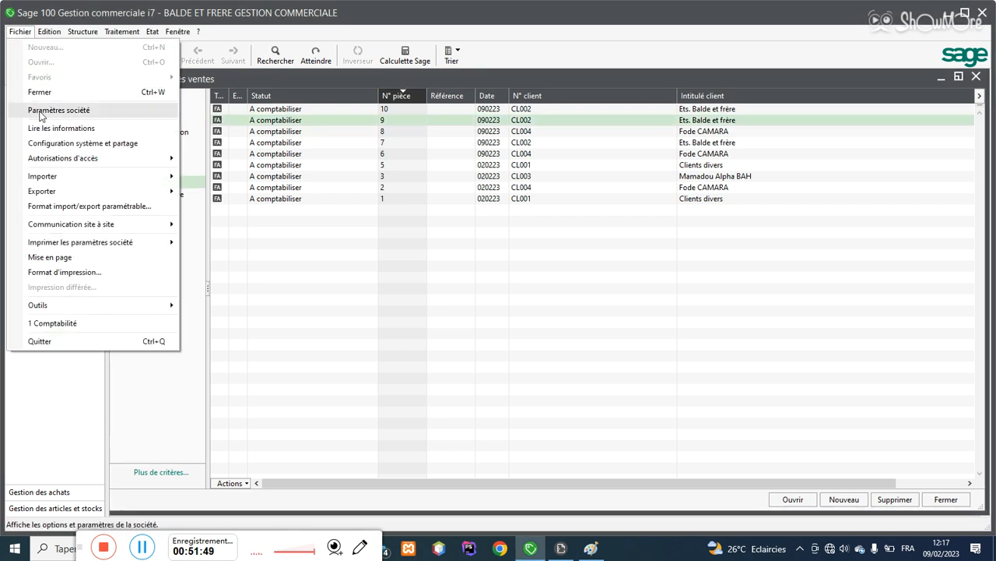
click(97, 146)
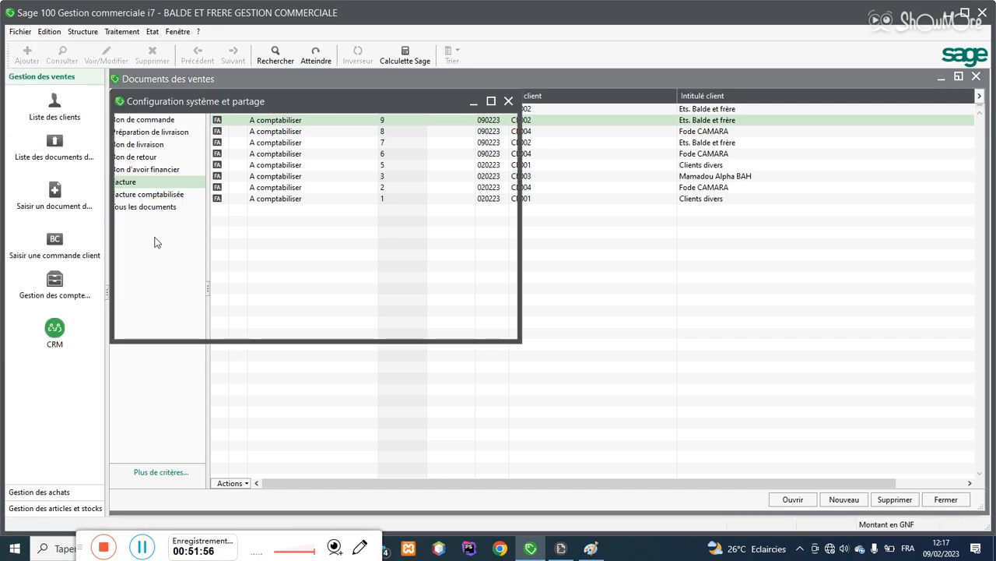
click(338, 250)
click(337, 252)
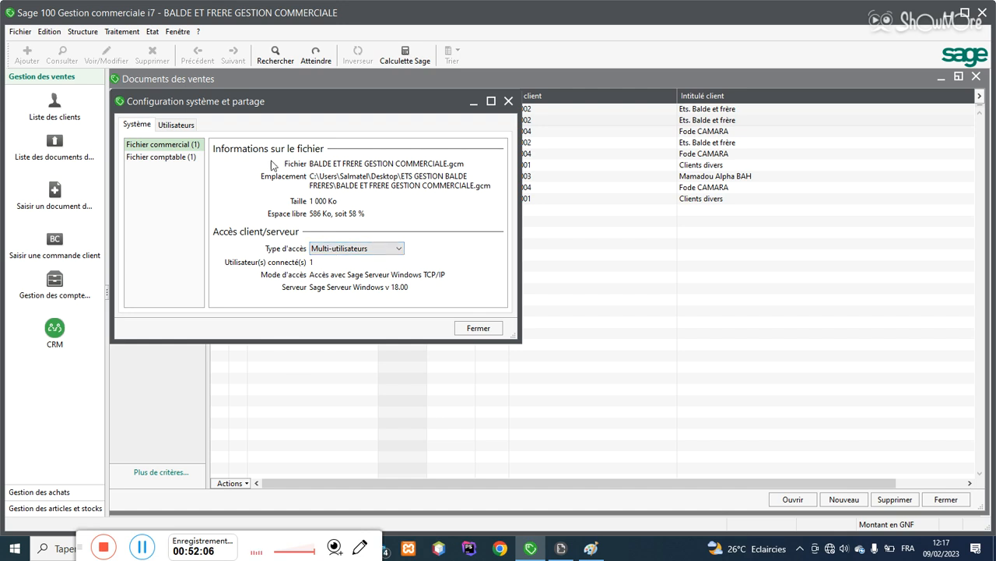
click(125, 32)
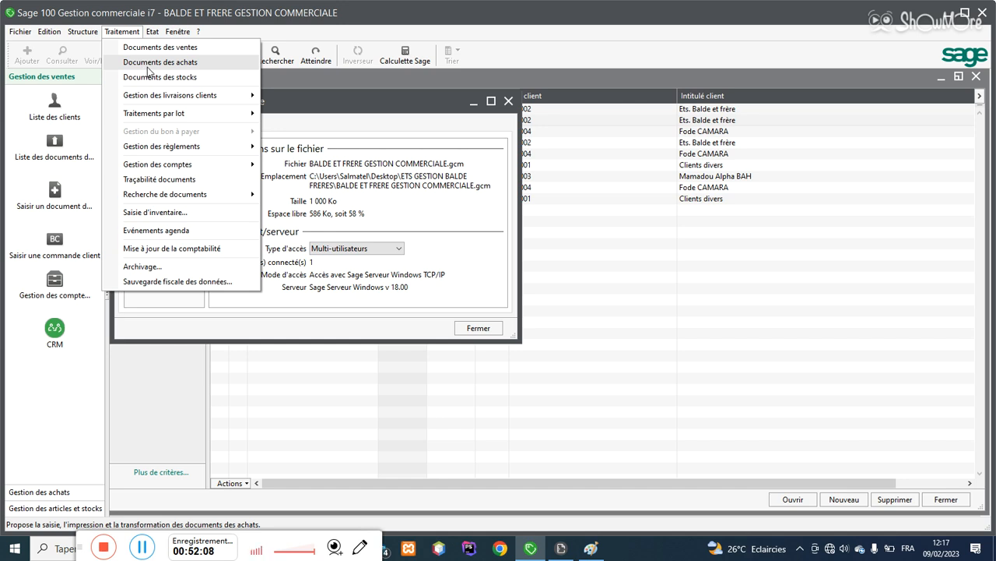
click(151, 48)
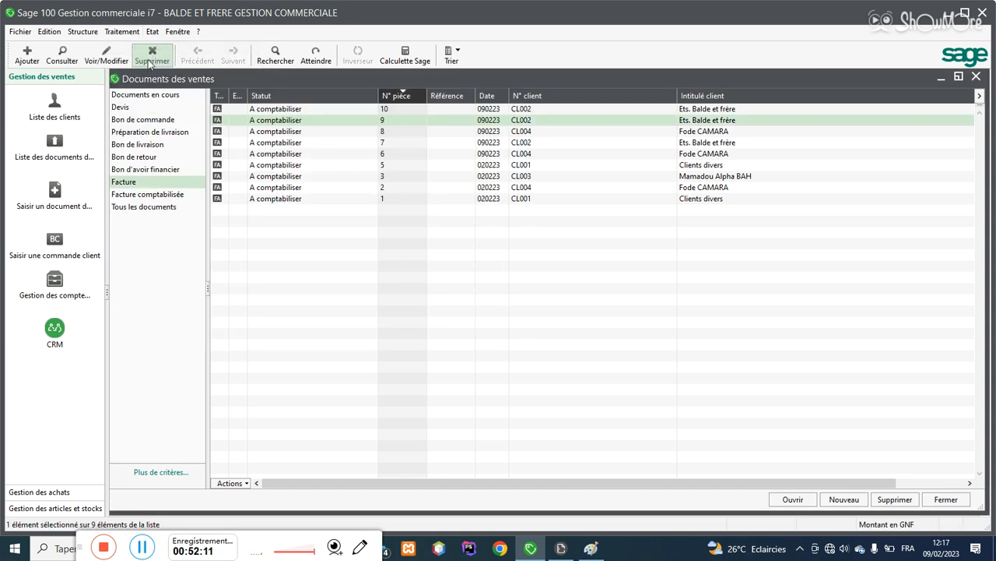
Step: Check the sales documents listed under Bon de commande, Préparation de livraison and Bon de livraison
click(144, 120)
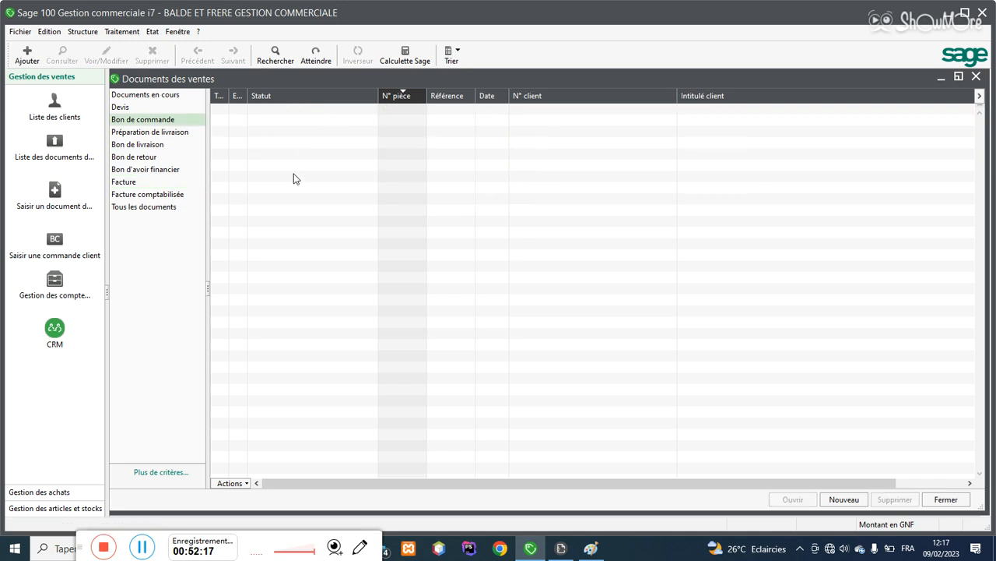
click(171, 133)
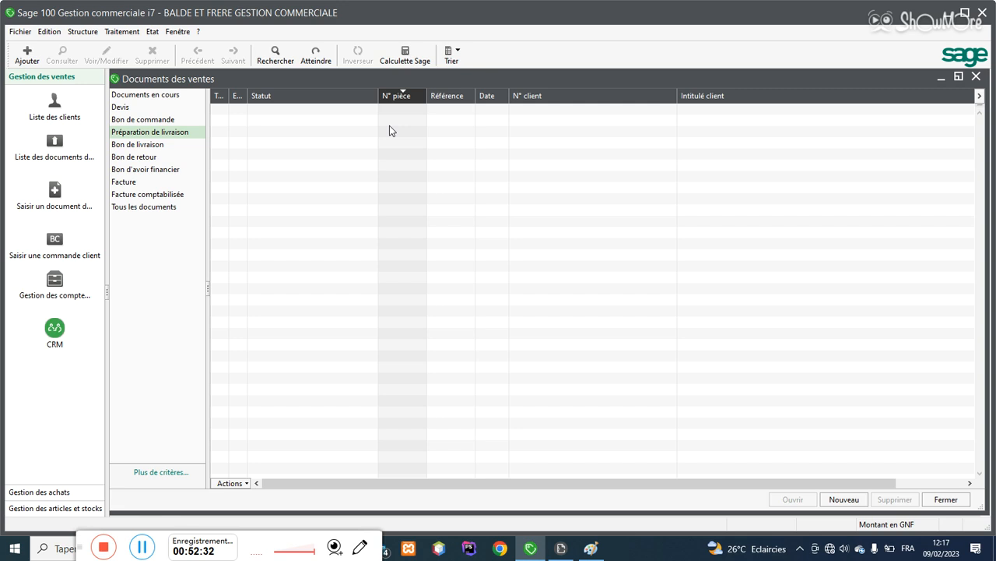
click(162, 146)
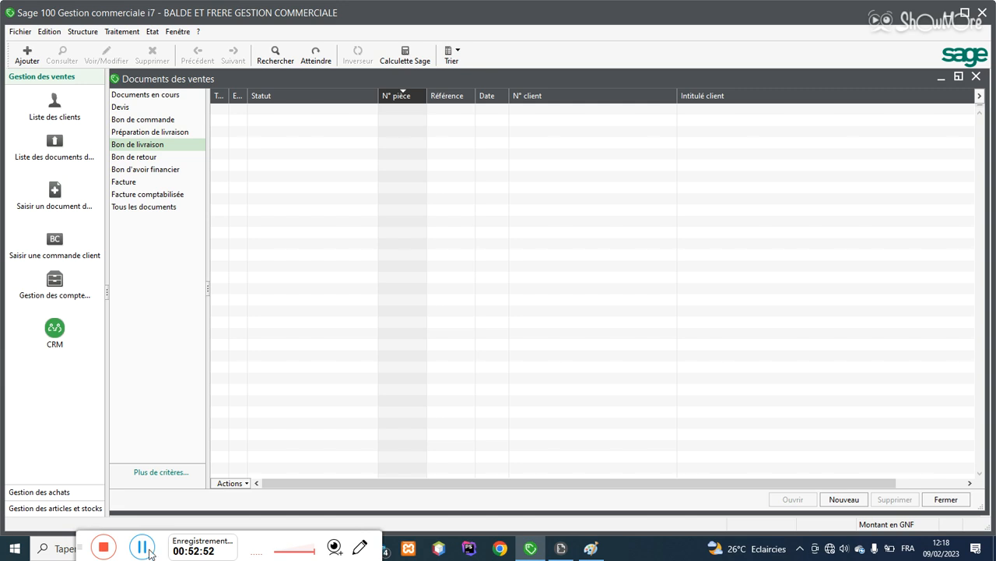
Step: Create a purchase Facture in Documents des achats for the same supplier as on the existing purchase invoices
click(91, 33)
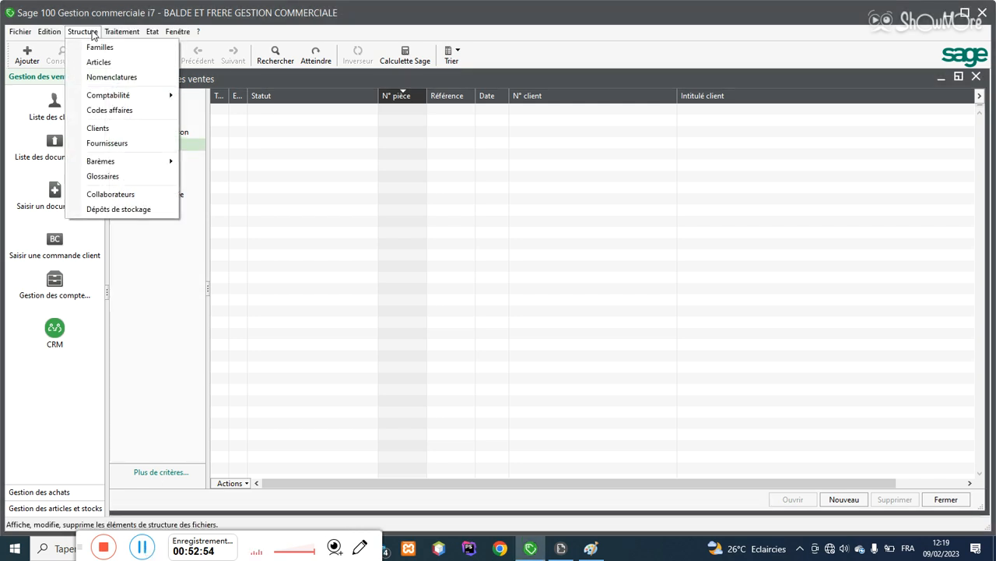
mouse_move(128, 34)
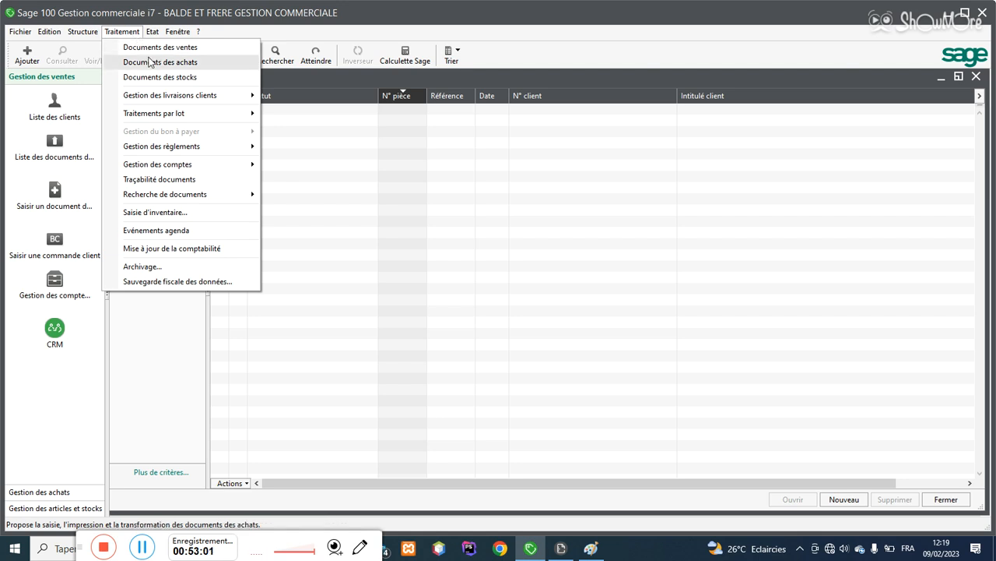
click(150, 61)
click(449, 373)
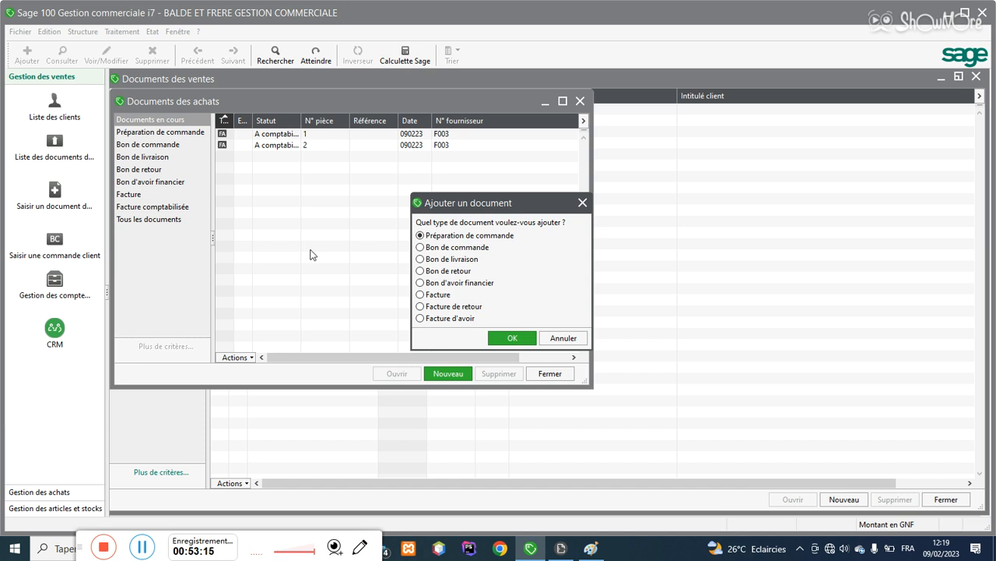
click(441, 299)
click(512, 339)
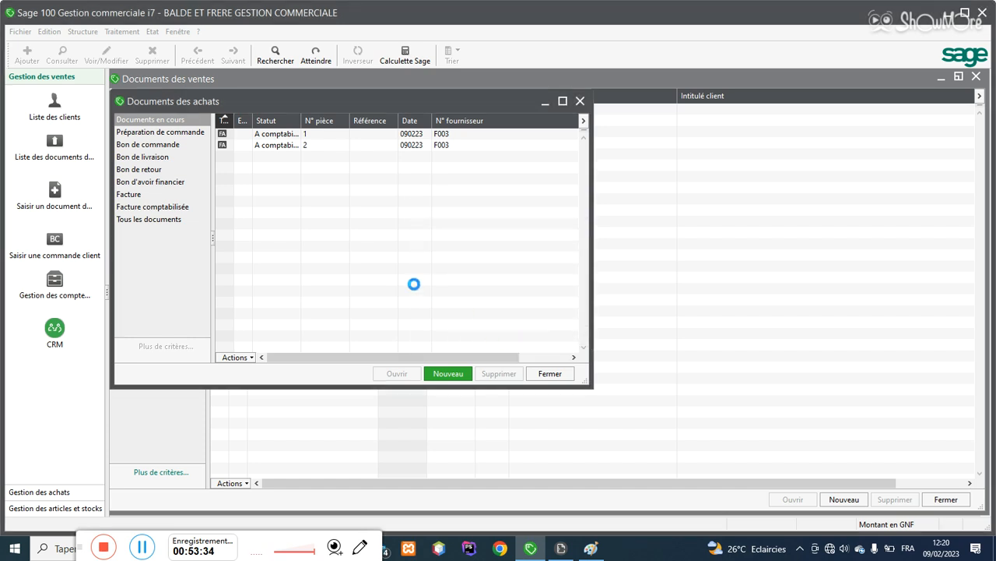
click(288, 170)
click(276, 196)
click(249, 203)
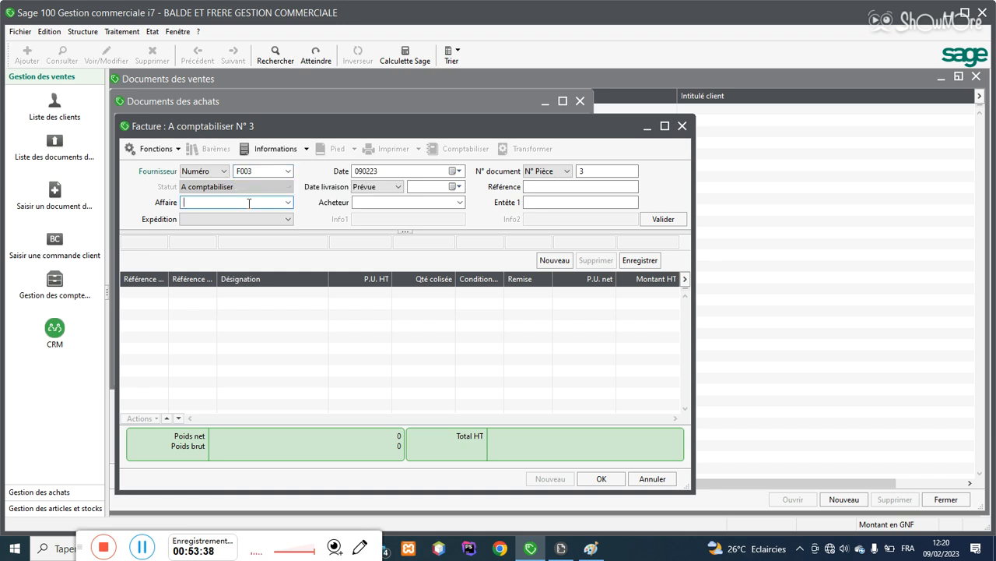
Step: Enter article C01, Chargeur Del gros, on the purchase Facture with a quantity of 10
key(Return)
text(D)
key(Tab)
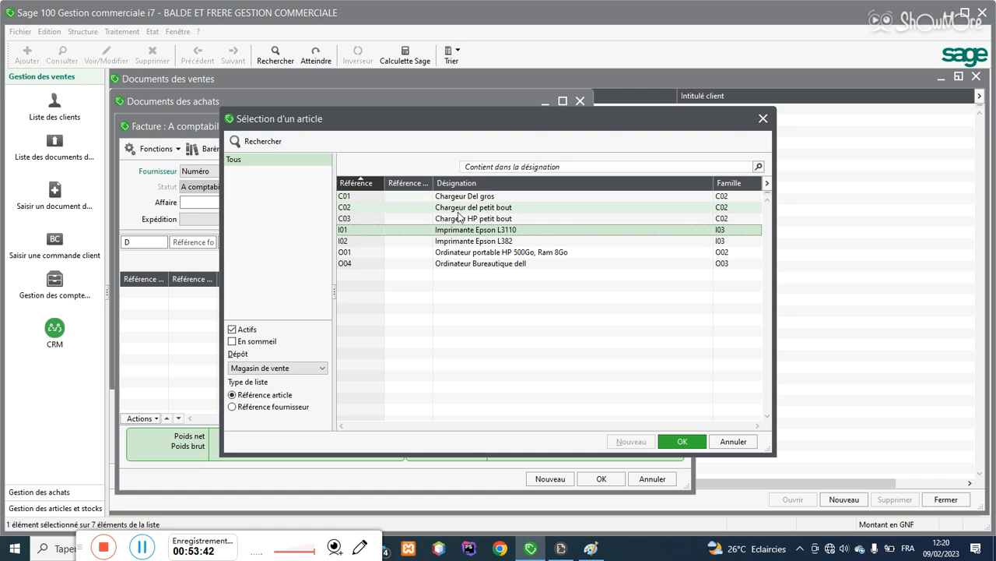
double_click(460, 198)
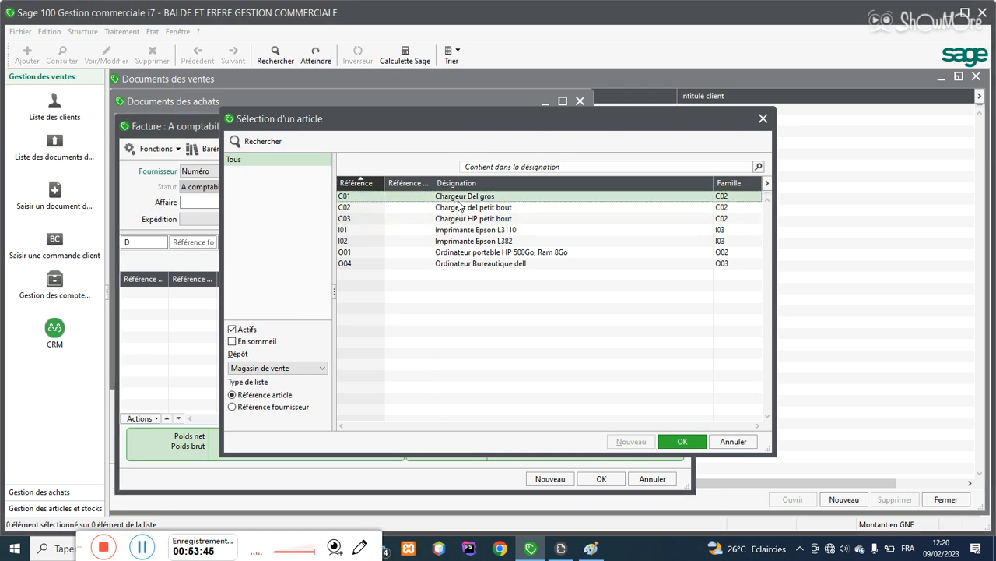
click(428, 242)
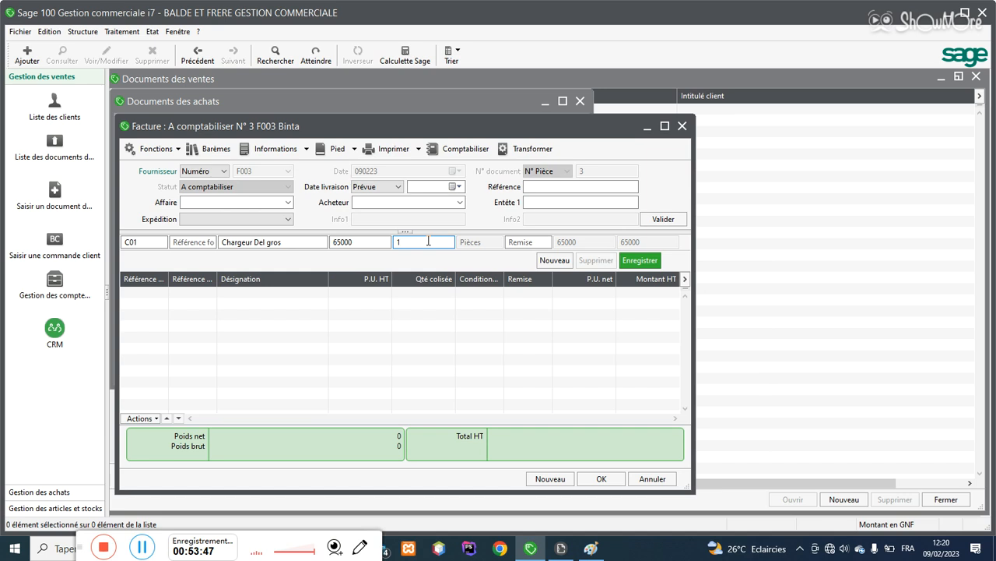
Step: Set the unit price of C01 to 70 000, record the line and confirm the purchase Facture
click(366, 242)
drag(380, 242, 259, 257)
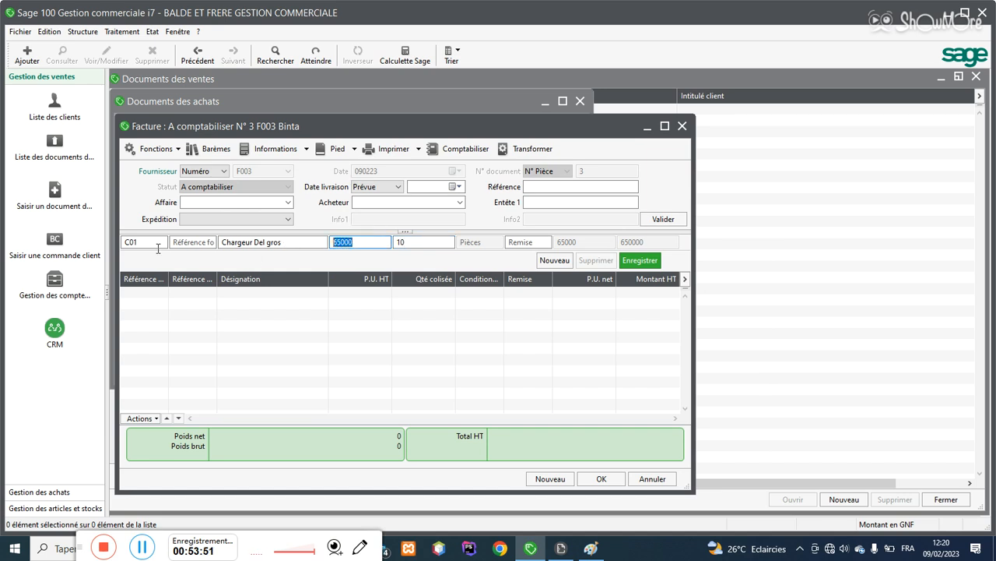
click(348, 246)
drag(351, 246, 286, 242)
text(70 000)
key(Return)
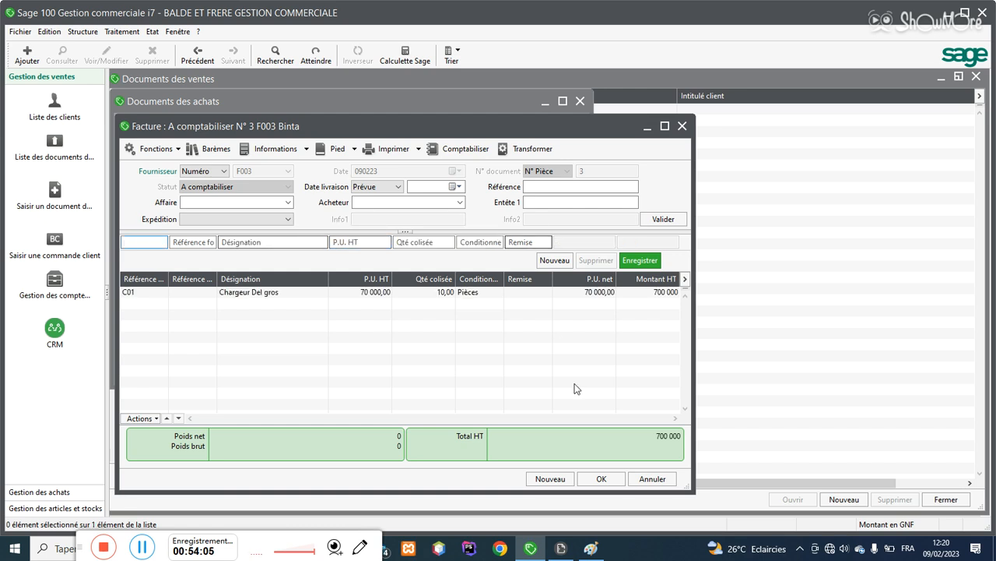
click(601, 478)
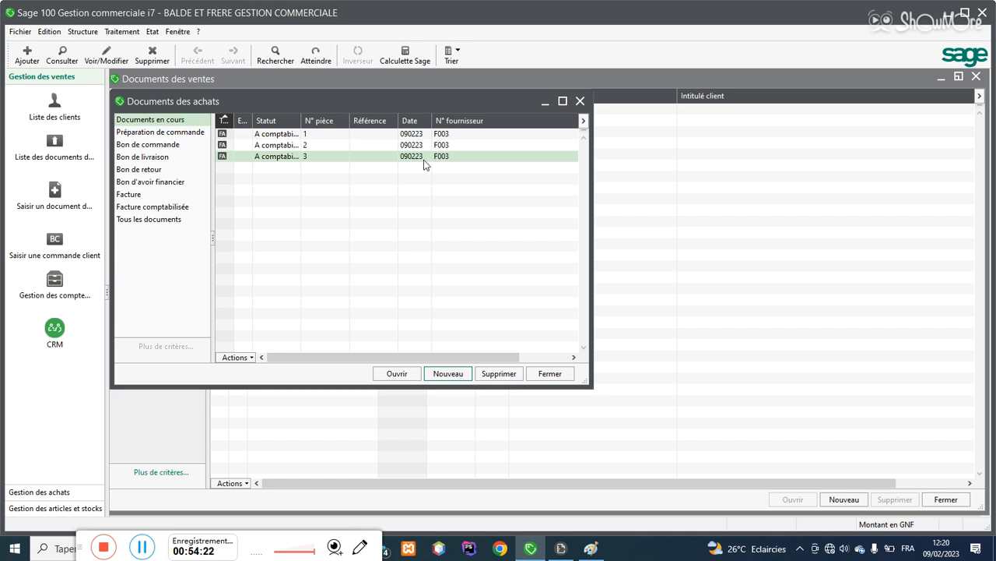
Step: Close the list of purchase documents and return to the sales documents
click(142, 549)
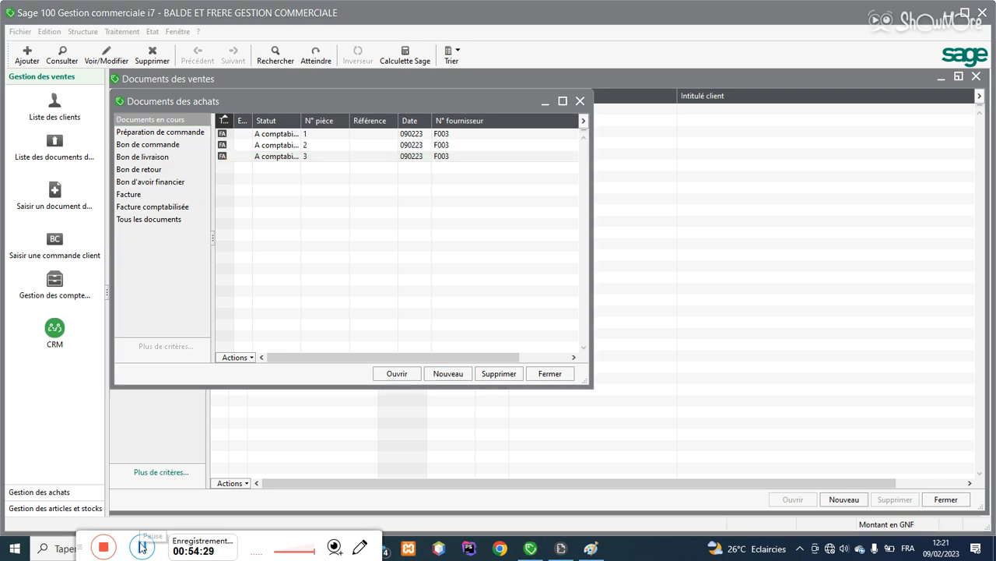
click(311, 145)
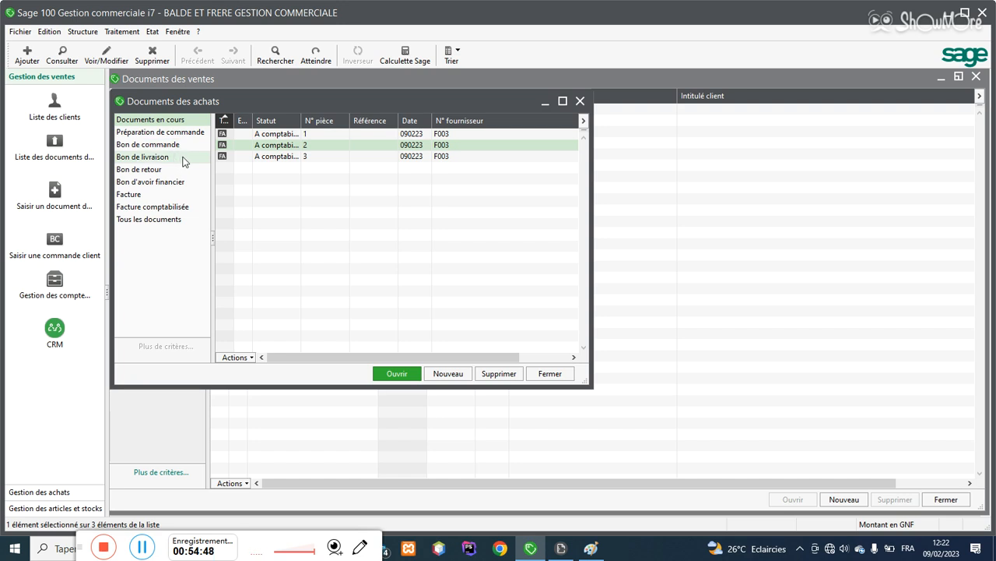
click(579, 101)
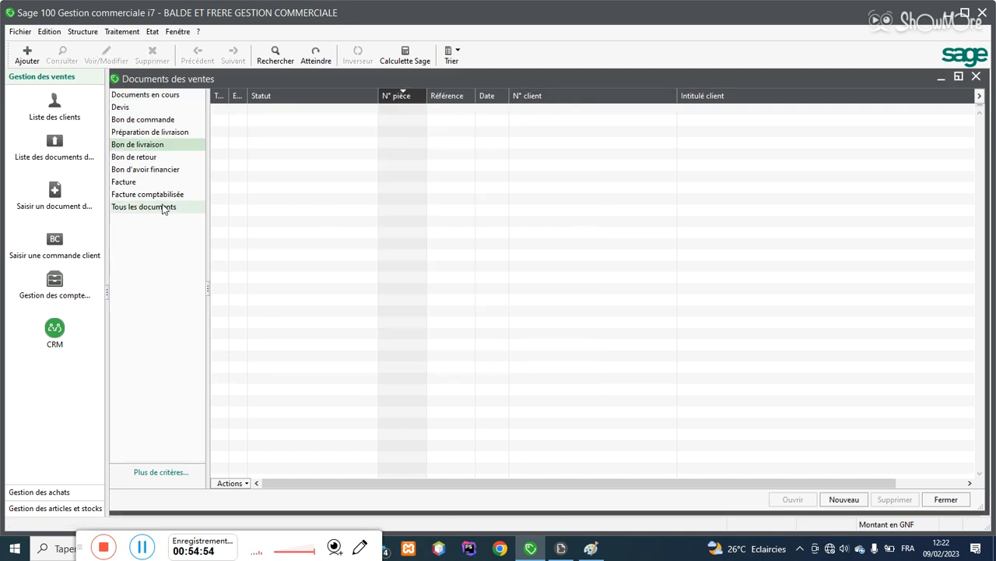
Step: Create a new sales Facture for the same client as on Facture 3
click(131, 183)
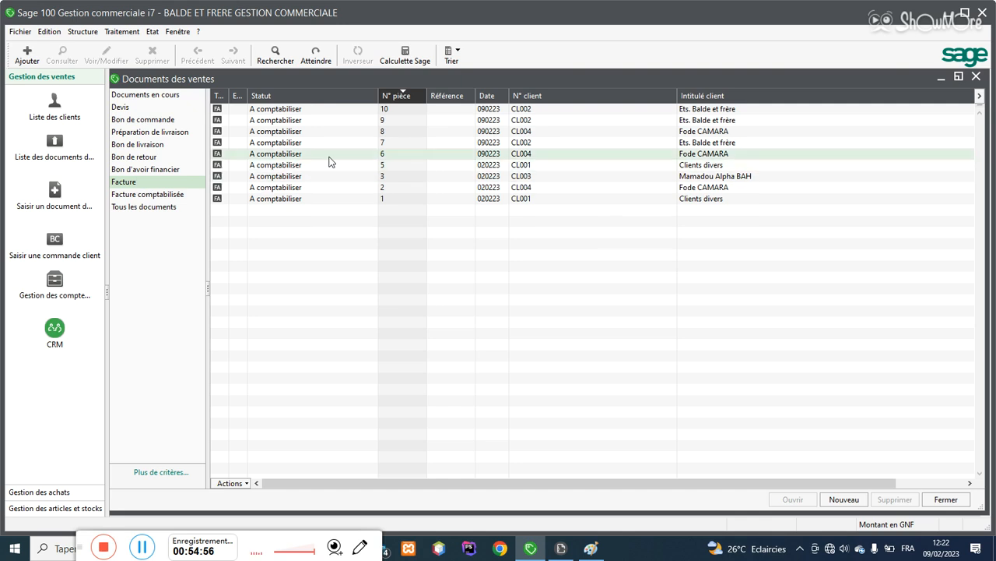
click(843, 499)
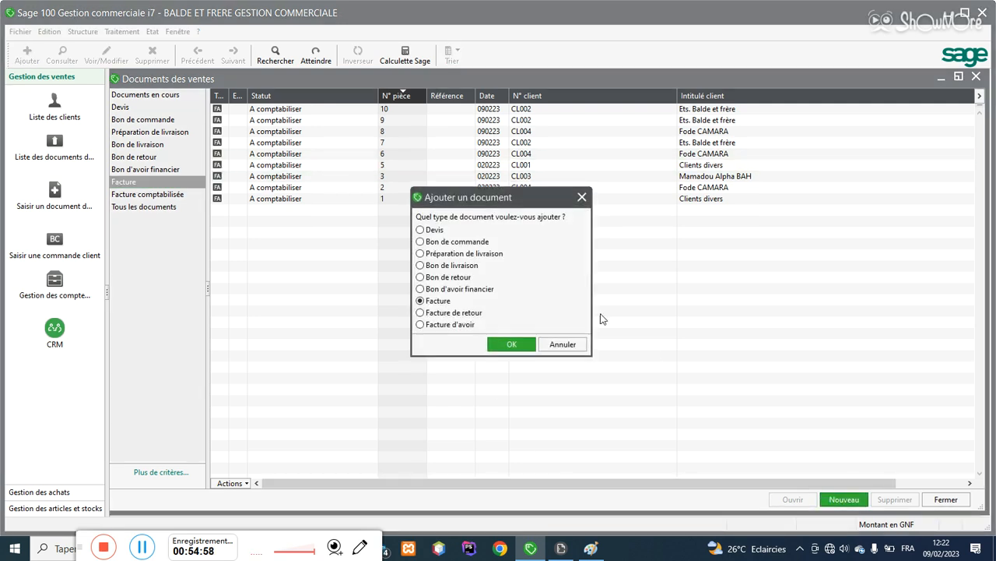
click(515, 343)
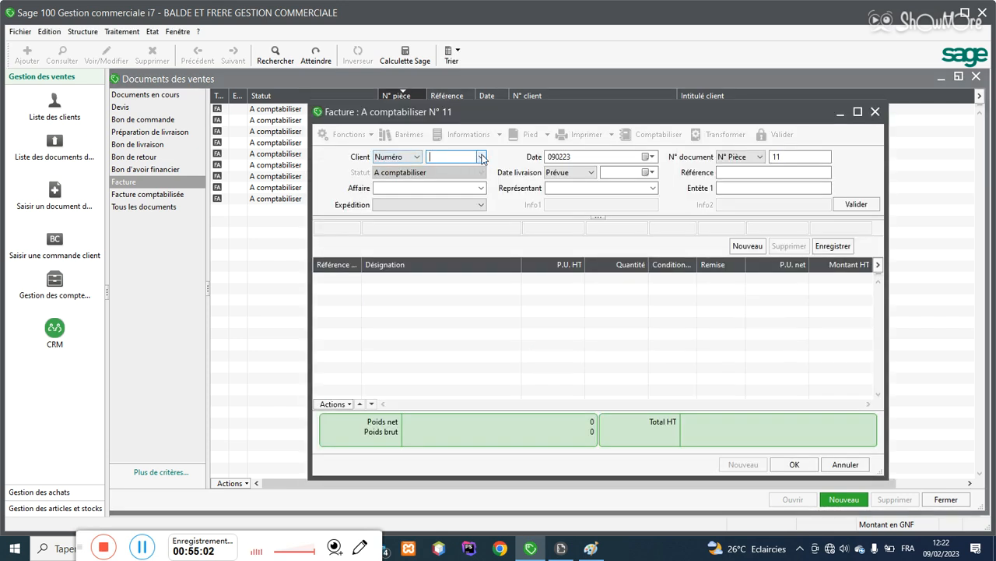
click(481, 157)
click(467, 176)
click(442, 185)
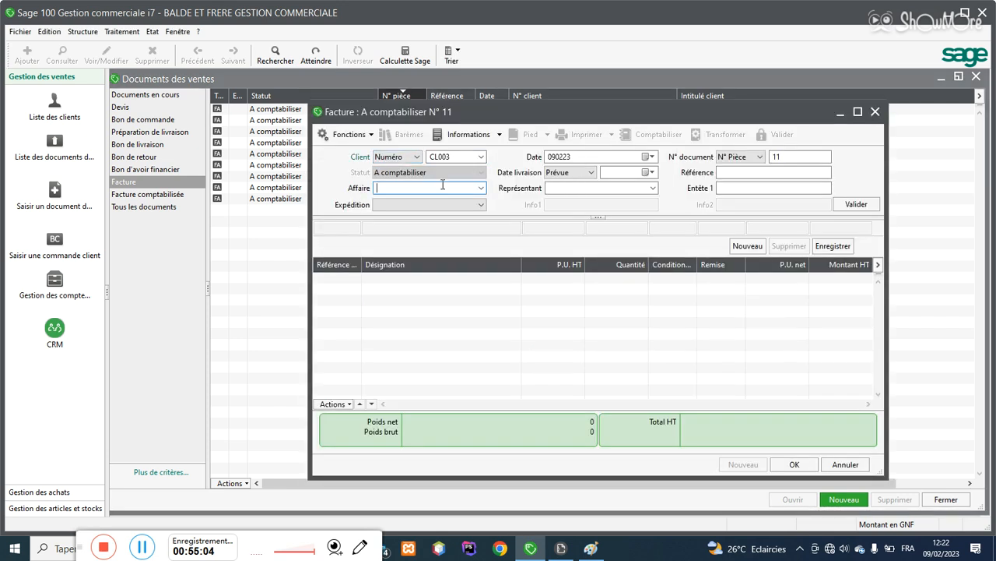
Step: Add article I01, Imprimante Epson L3110, to the sales Facture with a quantity of 1
text(c)
key(Return)
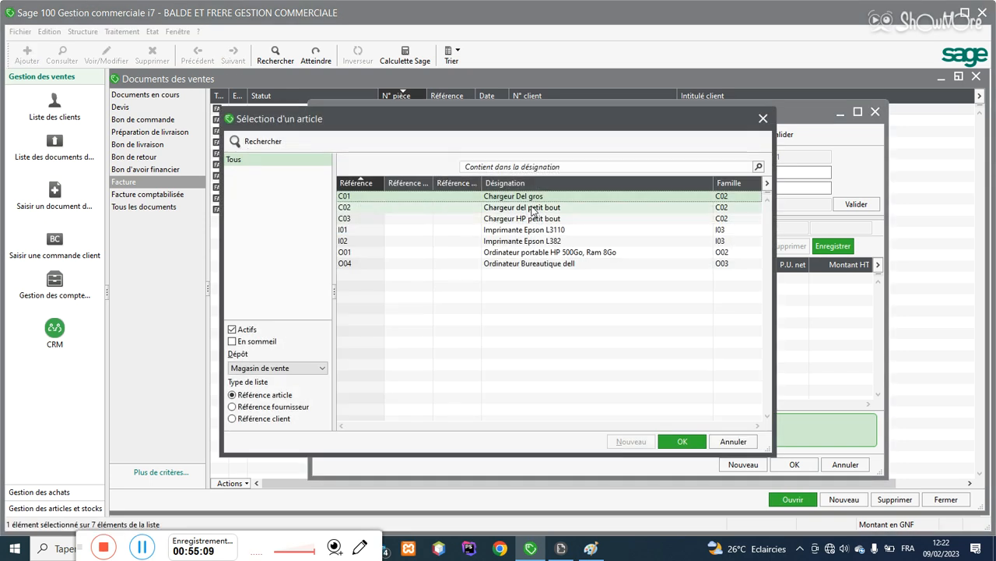
click(543, 231)
double_click(543, 232)
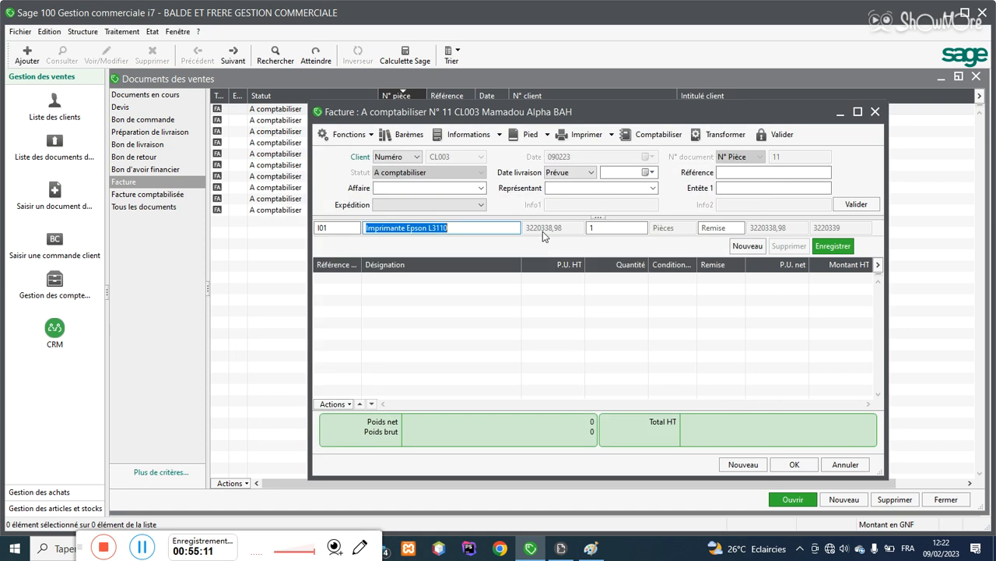
click(603, 228)
text(1)
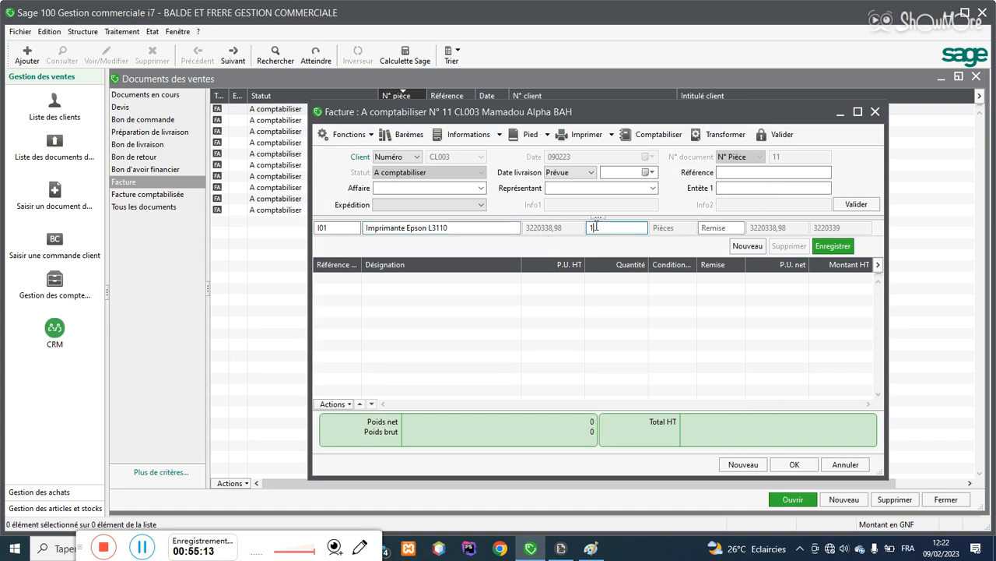
key(Return)
Step: Add article C01, Chargeur Del gros, to the sales Facture with a quantity of 5
text(0)
key(Return)
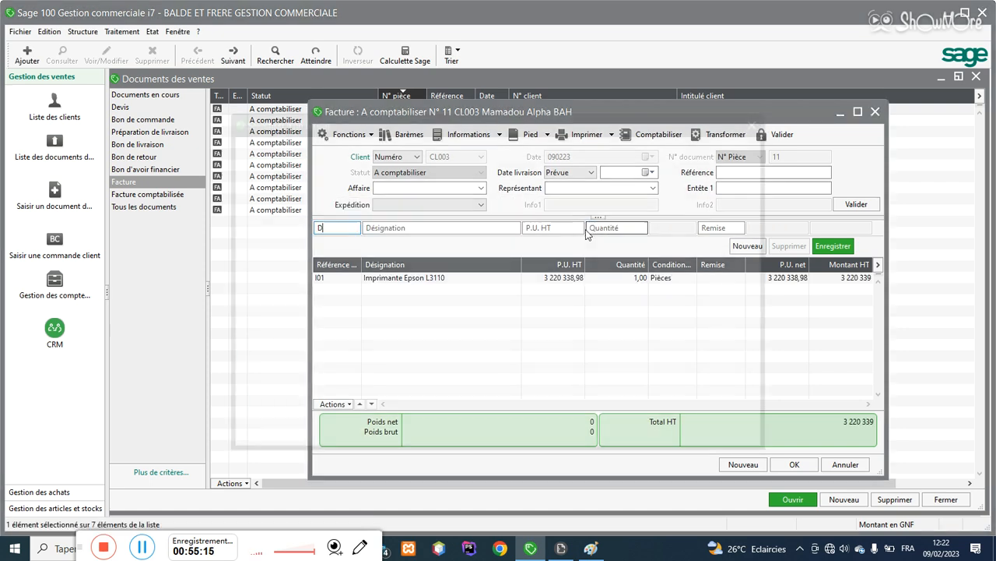
click(520, 198)
double_click(520, 198)
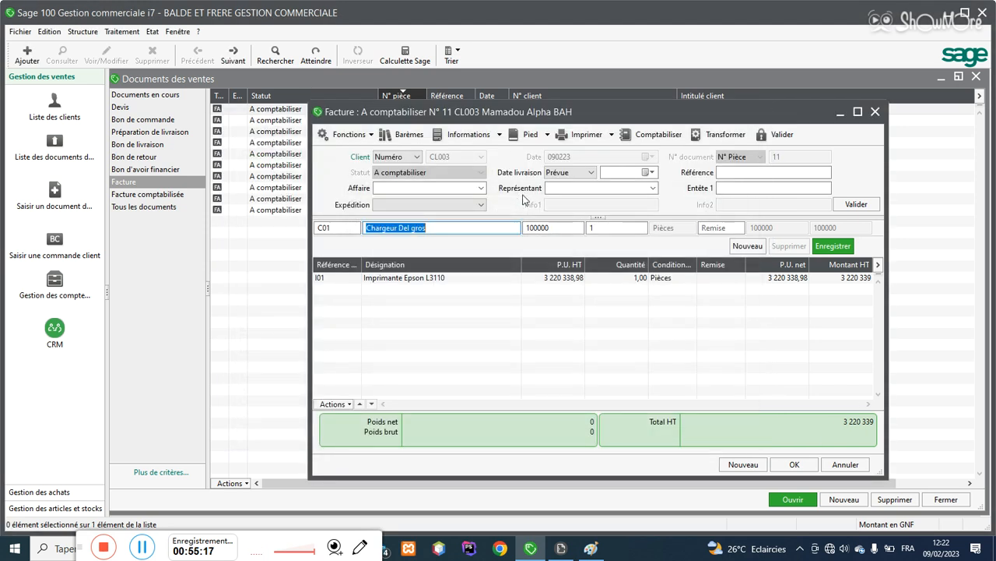
click(590, 227)
text(1)
text(5)
key(Return)
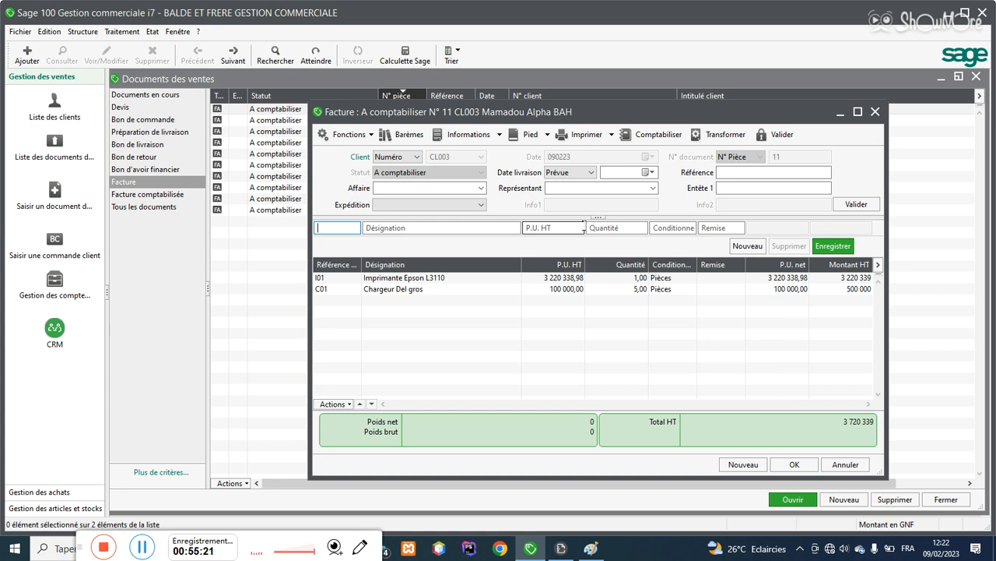
Step: Add article O04, Ordinateur Bureautique dell, to the sales Facture with a quantity of 3
key(Return)
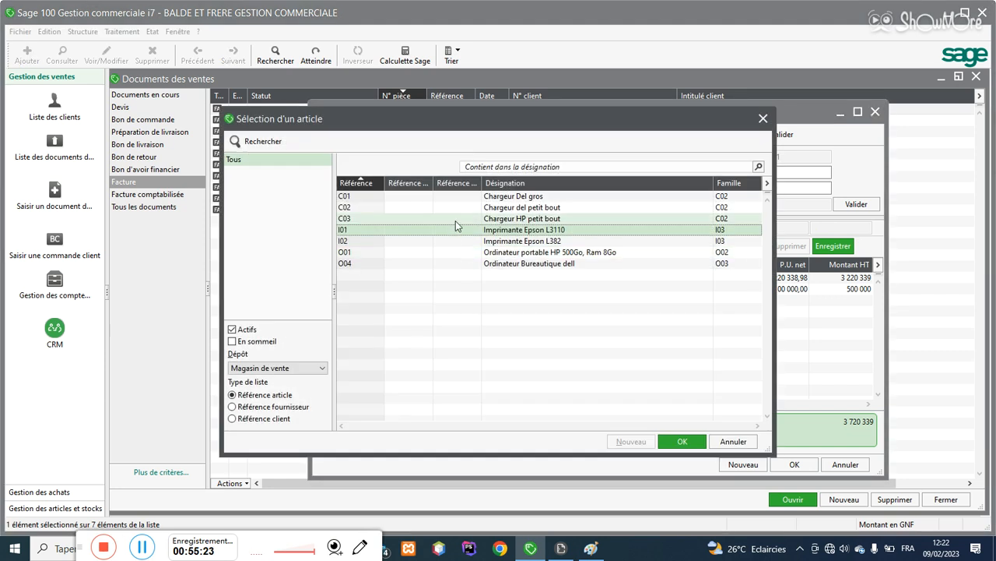
double_click(477, 264)
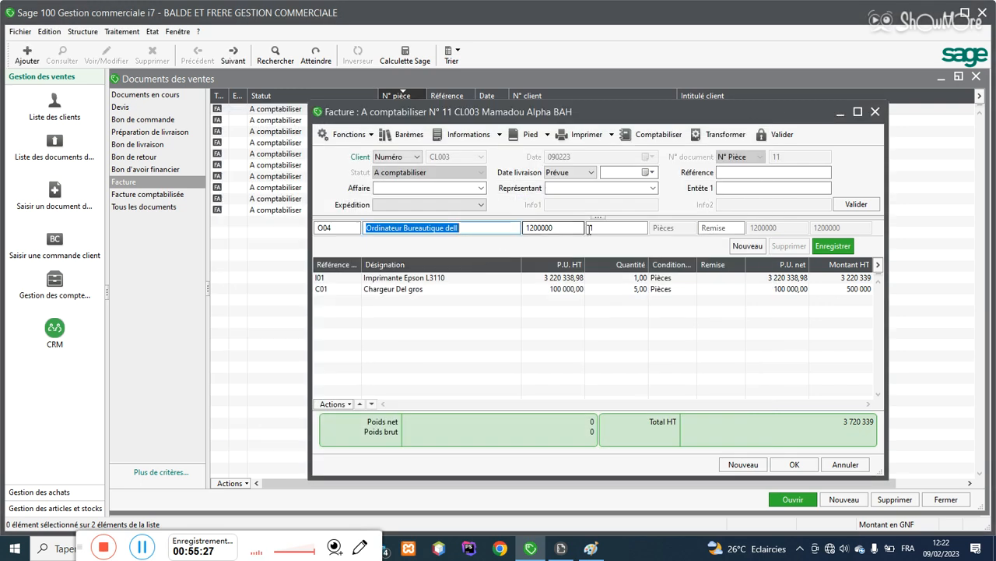
key(Tab)
key(Tab)
text(3)
key(Return)
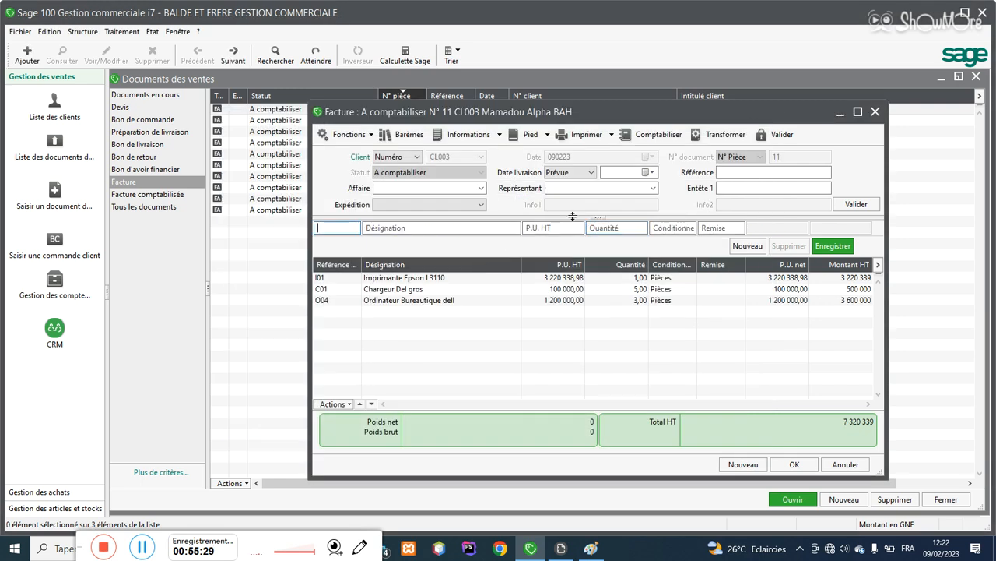
Step: Save the completed sales Facture and display the list of Bon de retour documents
click(794, 464)
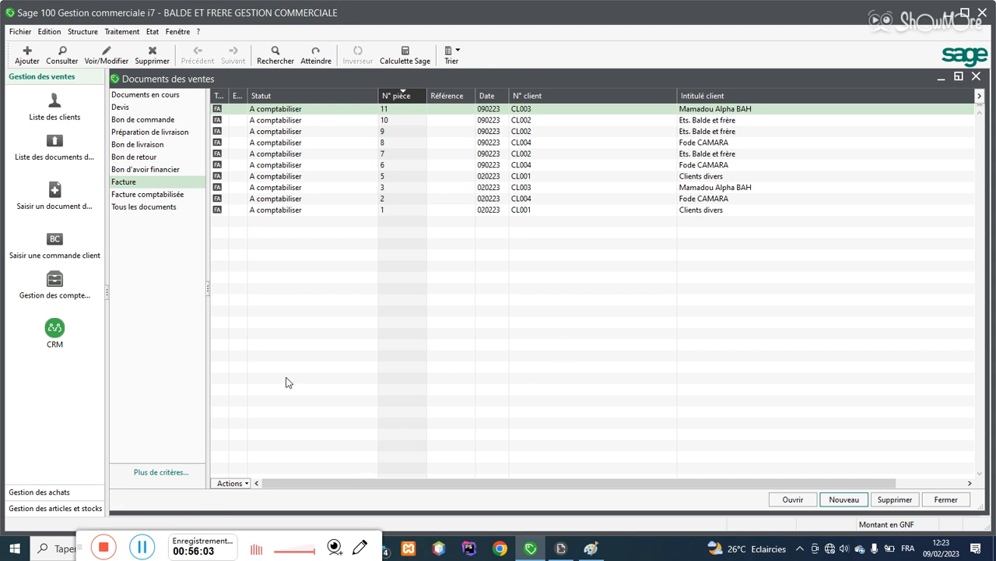
click(137, 156)
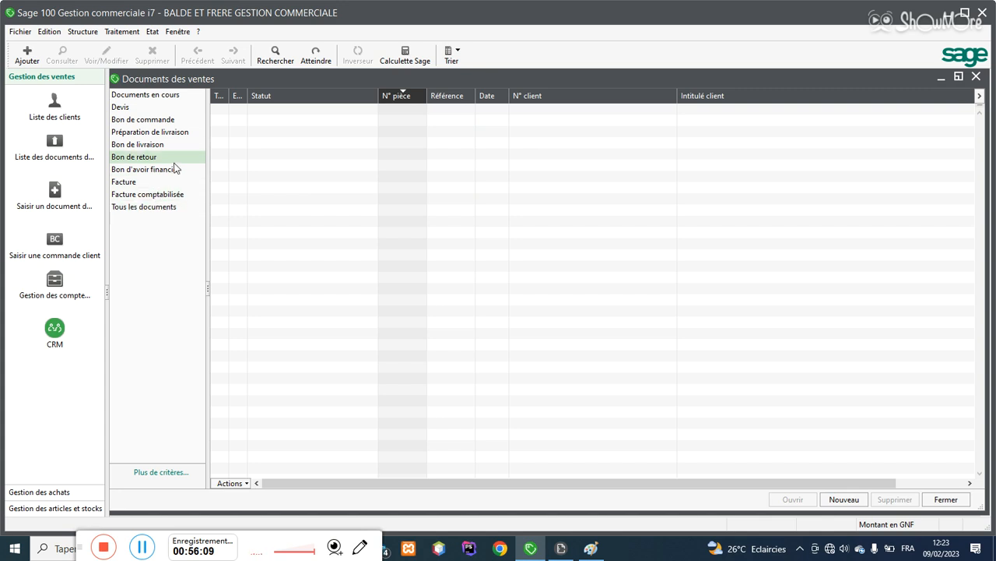
Step: Reopen sales Facture 11 and review its C01 Chargeur Del gros line and the document's available functions
click(151, 184)
click(426, 109)
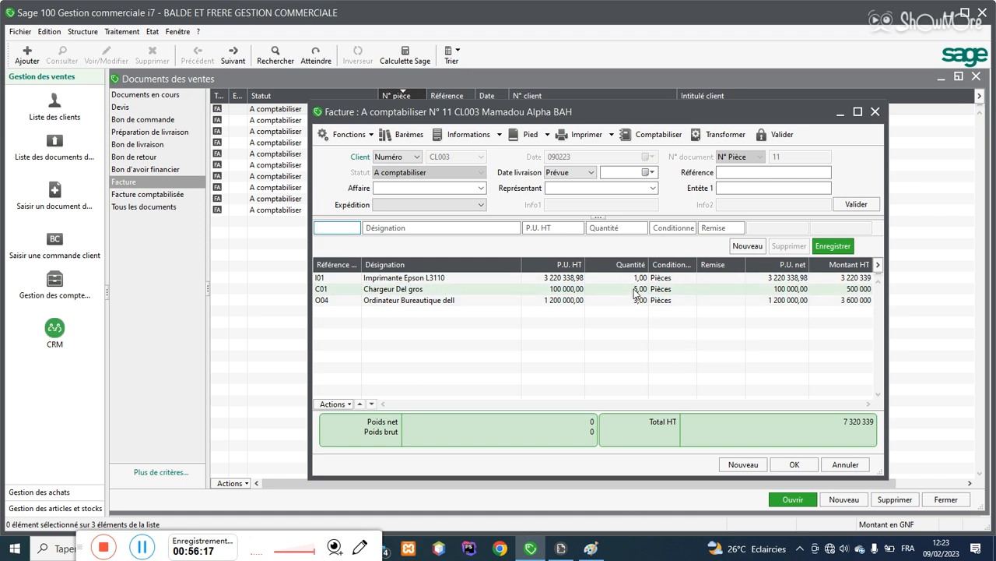
click(381, 289)
key(Tab)
key(Tab)
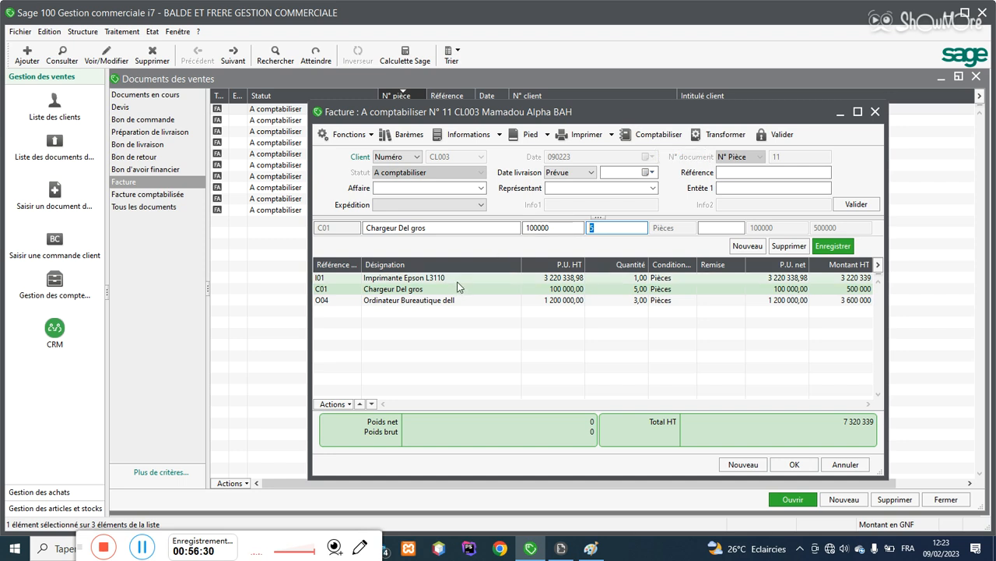
click(357, 140)
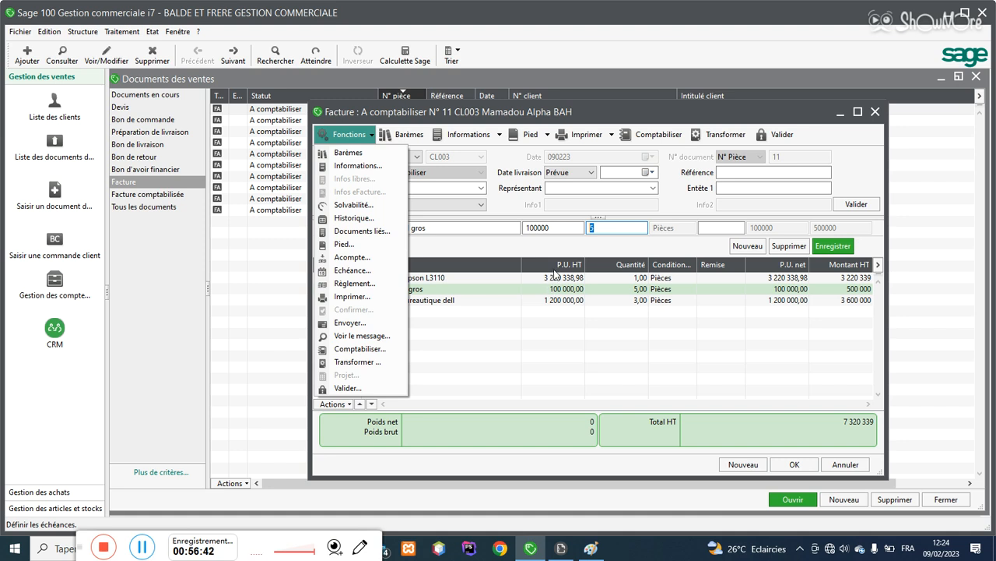
click(633, 312)
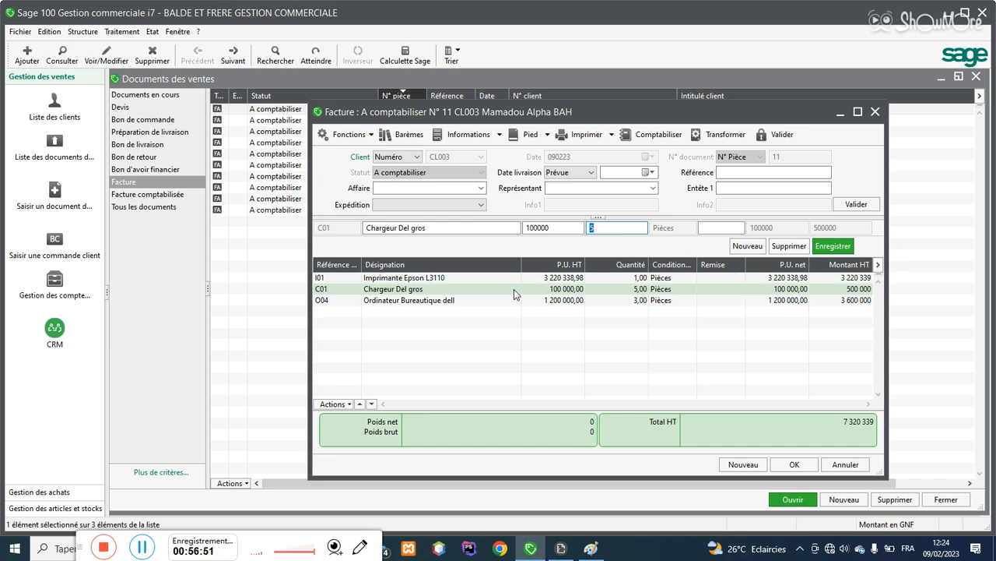
click(790, 465)
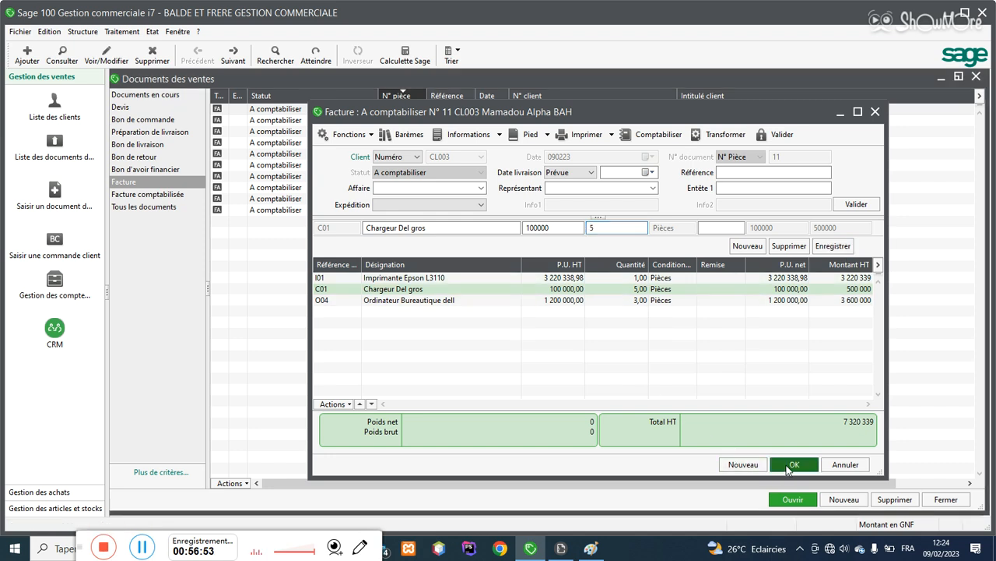
Step: Create a new sales Bon de retour for the same client as on Facture 11
click(152, 160)
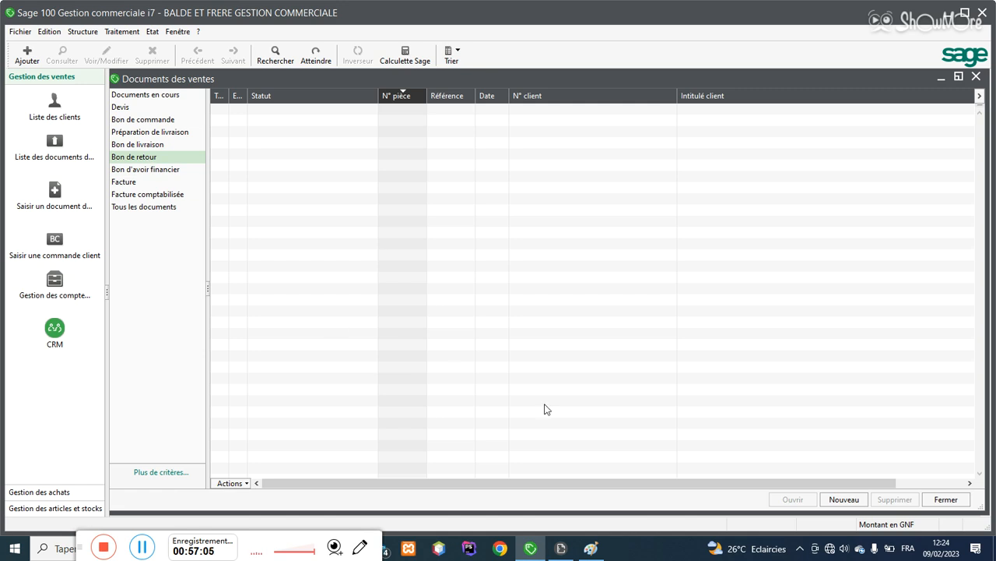
click(844, 499)
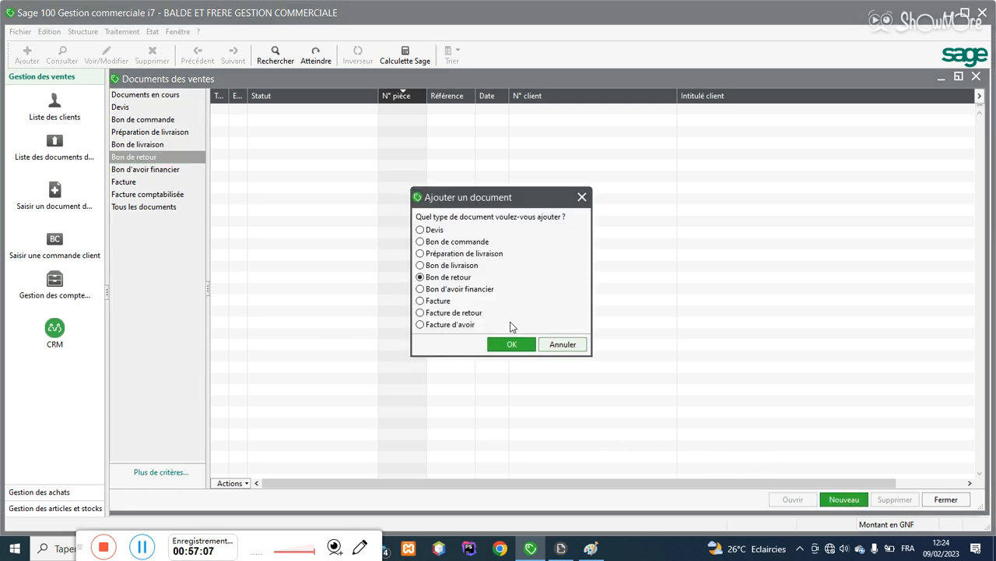
click(510, 344)
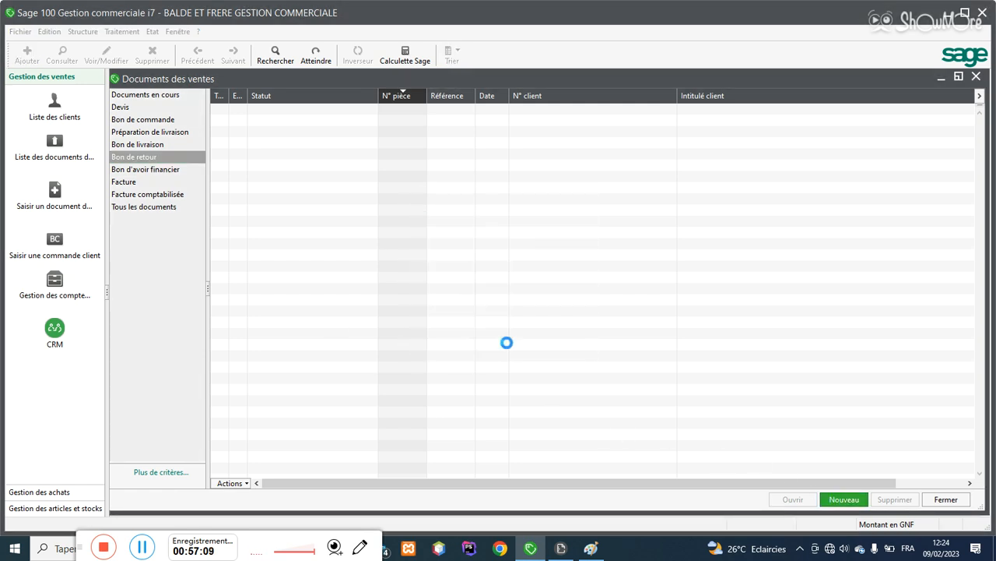
click(481, 157)
click(476, 173)
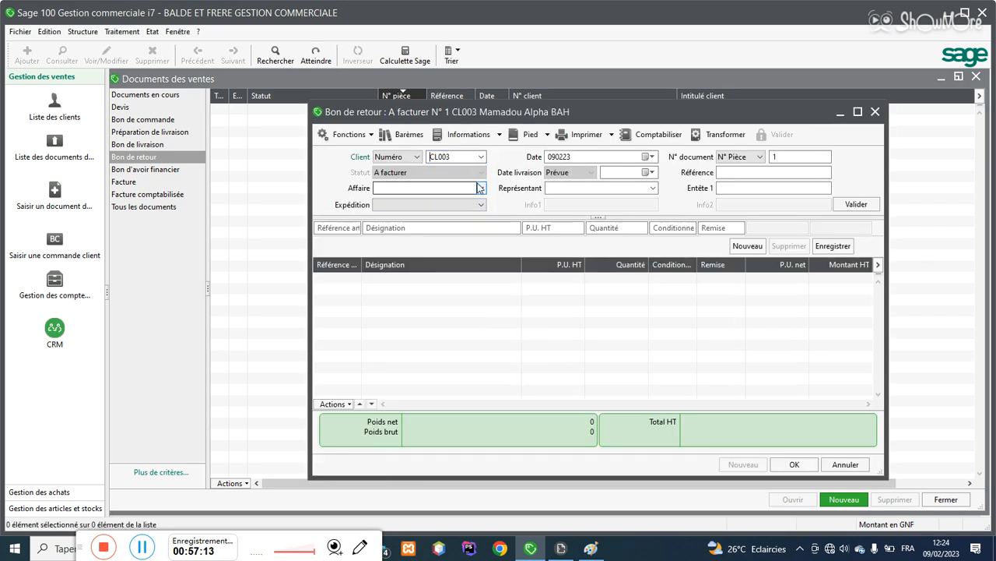
Step: Add article C02, Chargeur del petit bout, to the Bon de retour with a quantity of 2 and save the document
text(R)
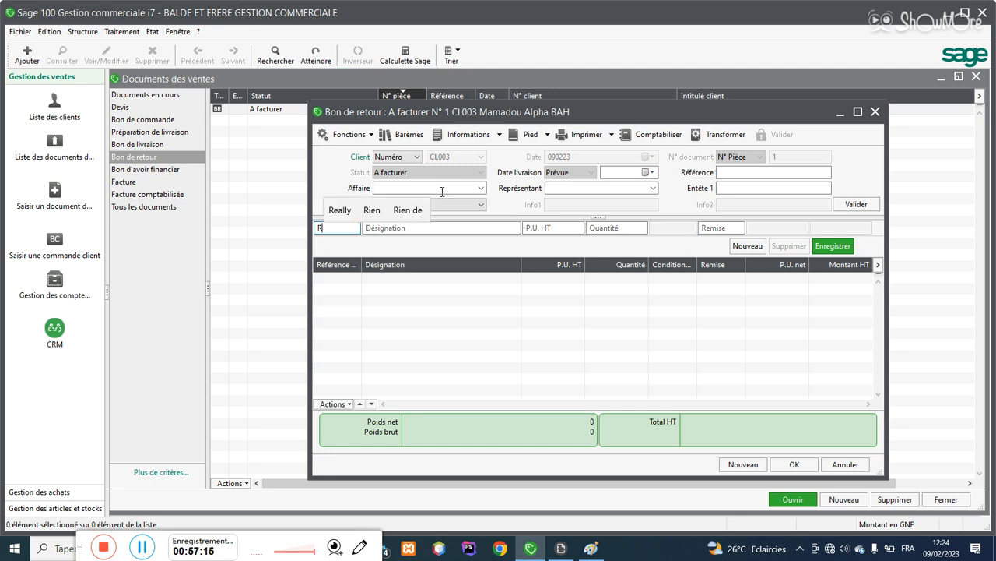
key(Return)
double_click(523, 208)
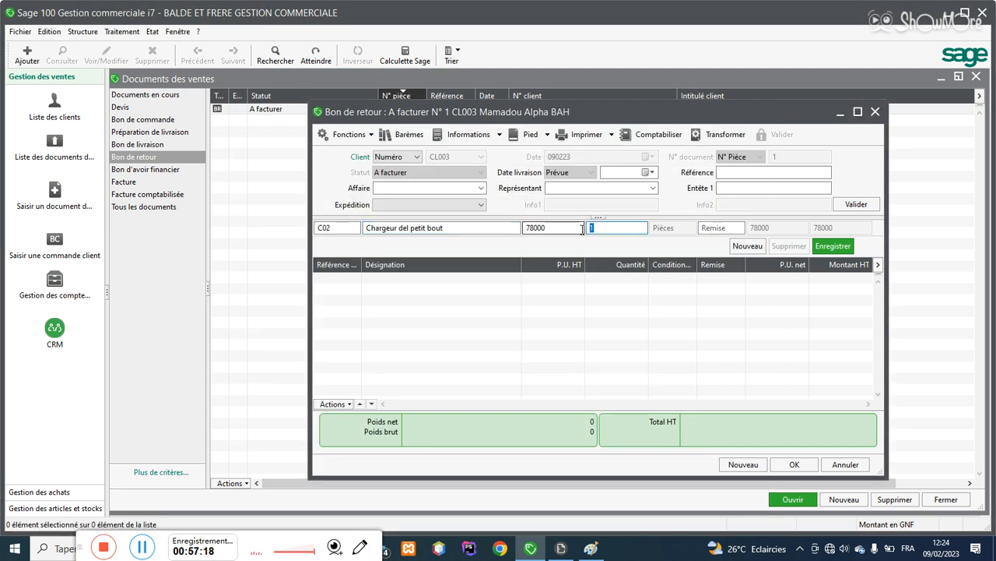
text(2)
key(Return)
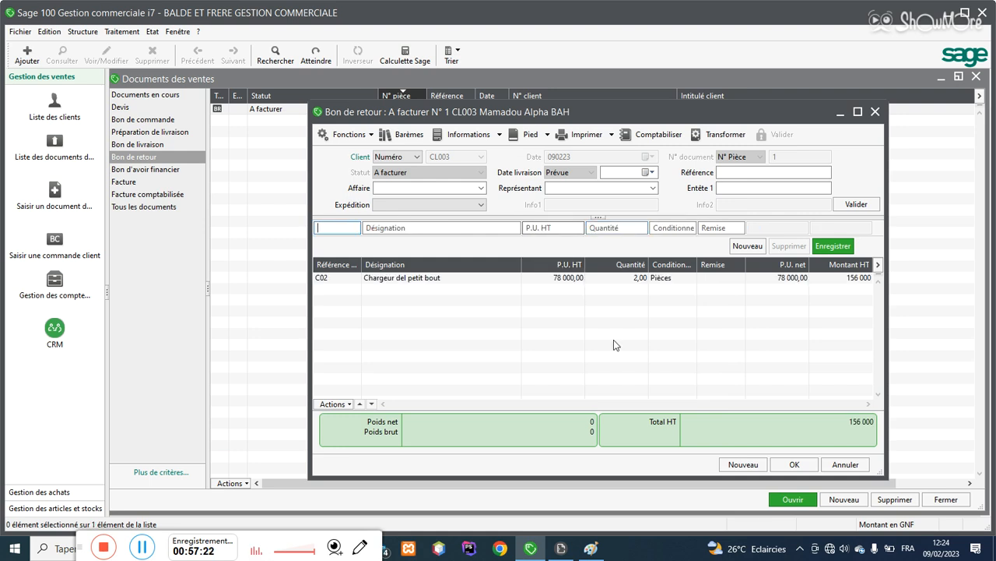
click(793, 464)
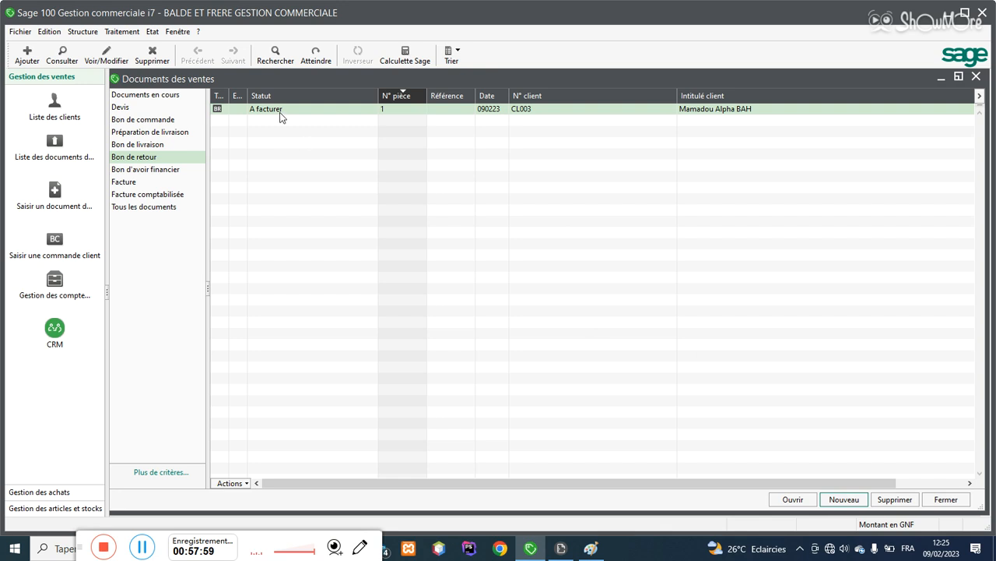
Step: Close the Documents des ventes list and the Configuration système et partage window
click(119, 33)
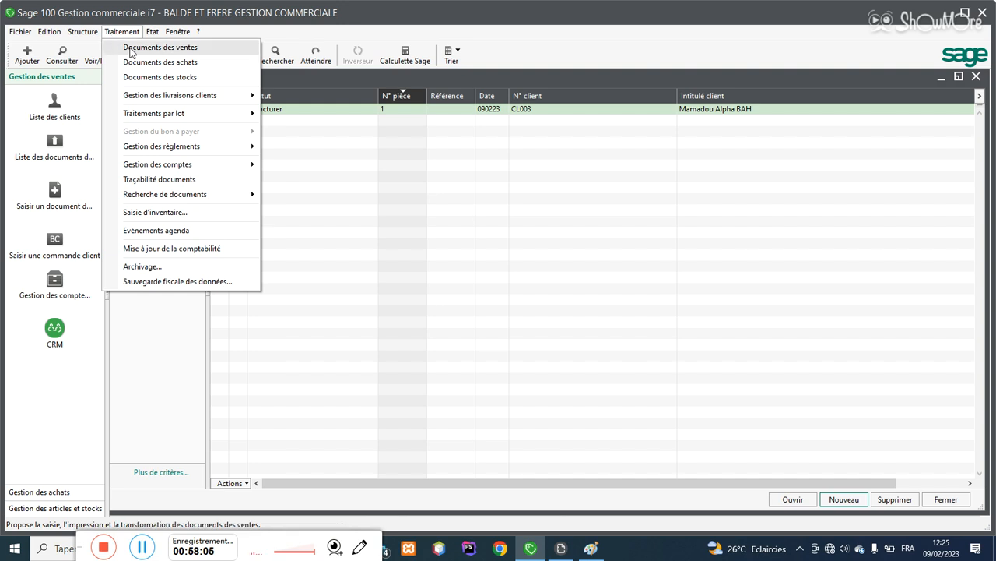
click(130, 50)
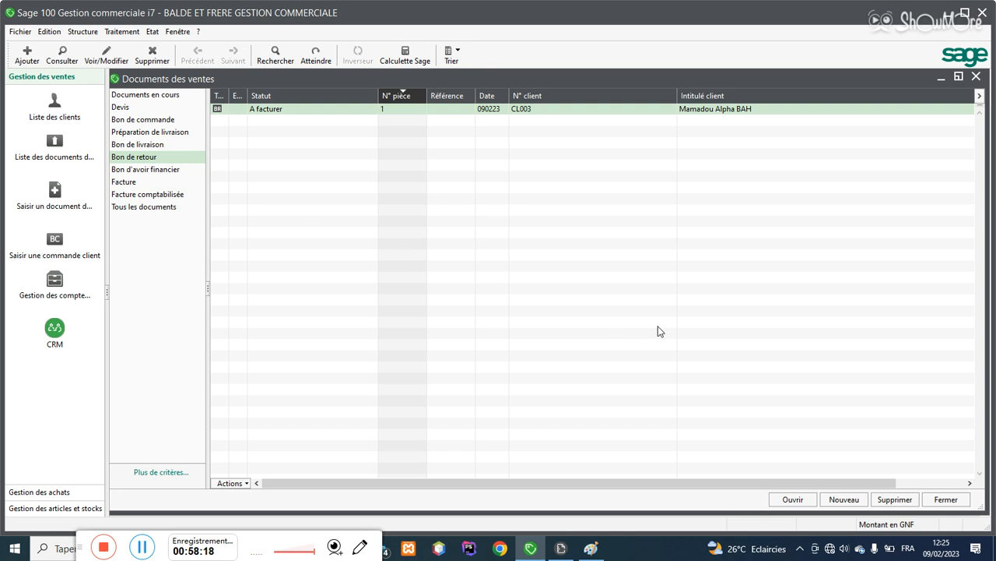
click(940, 499)
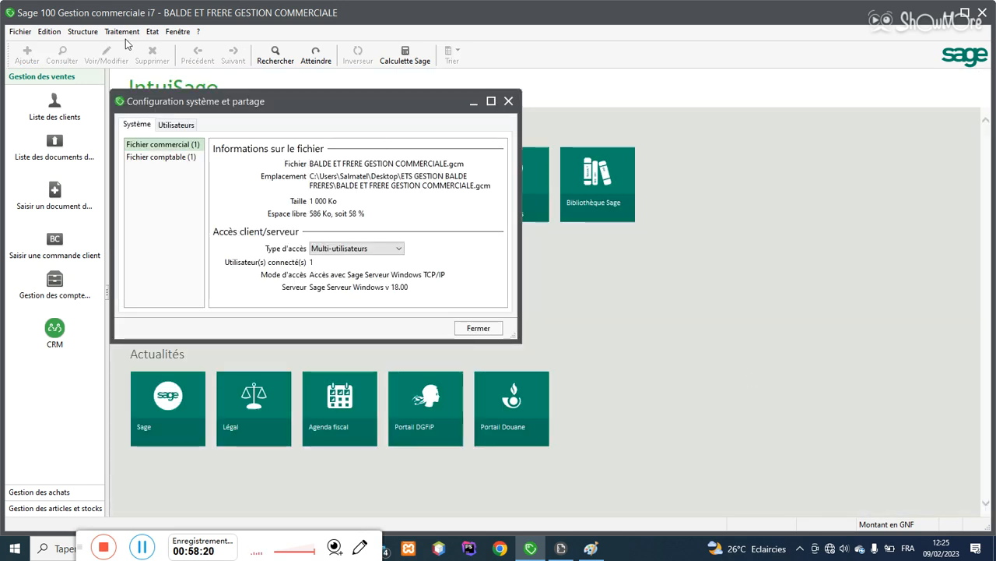
click(509, 101)
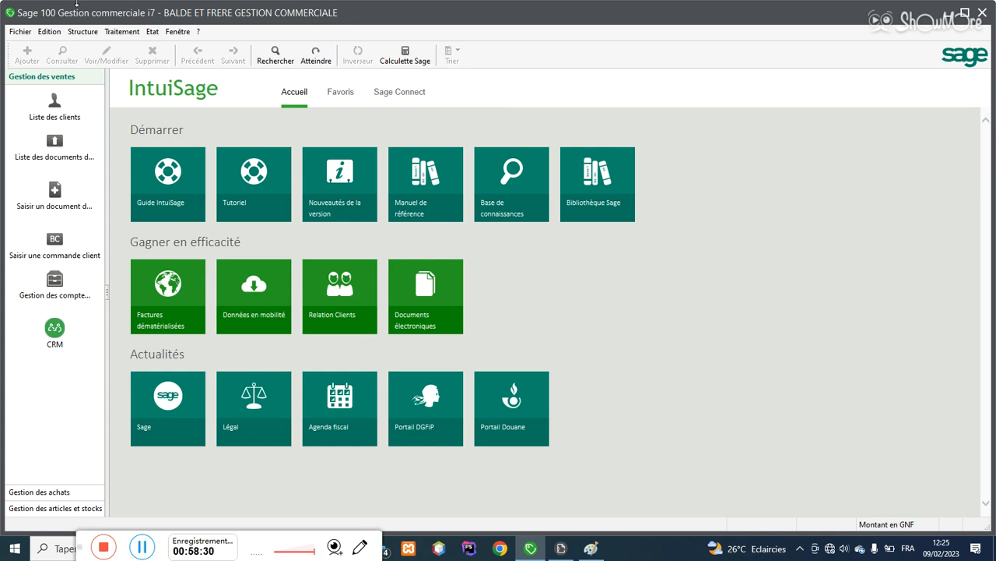
Step: Open the last listed client's record and display its commercial interrogation maximized
click(82, 31)
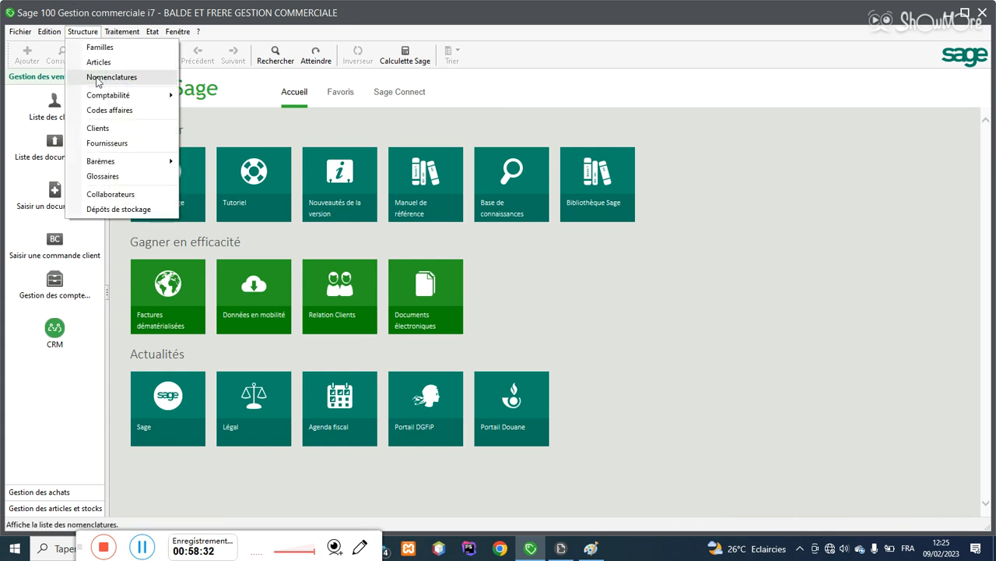
click(101, 130)
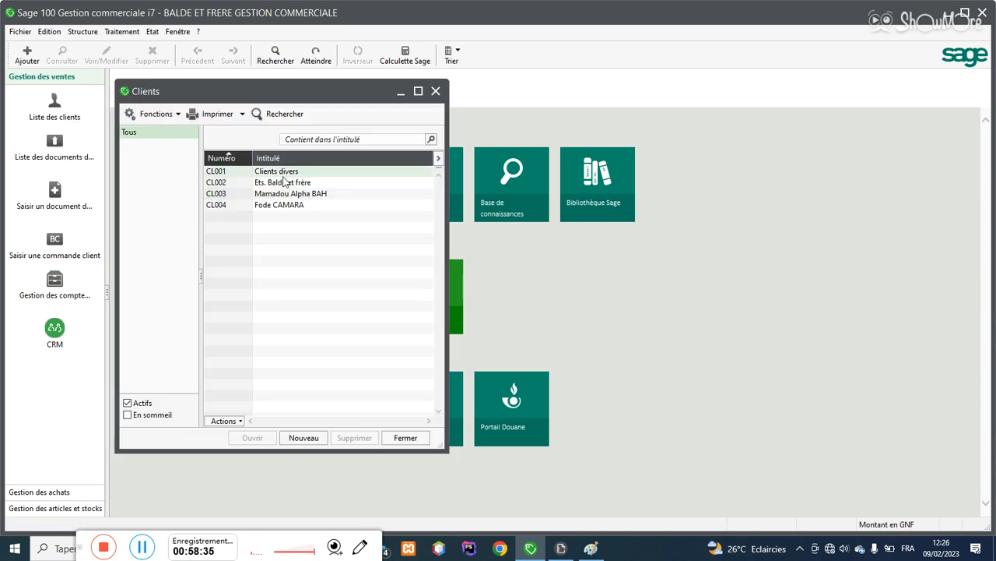
double_click(285, 205)
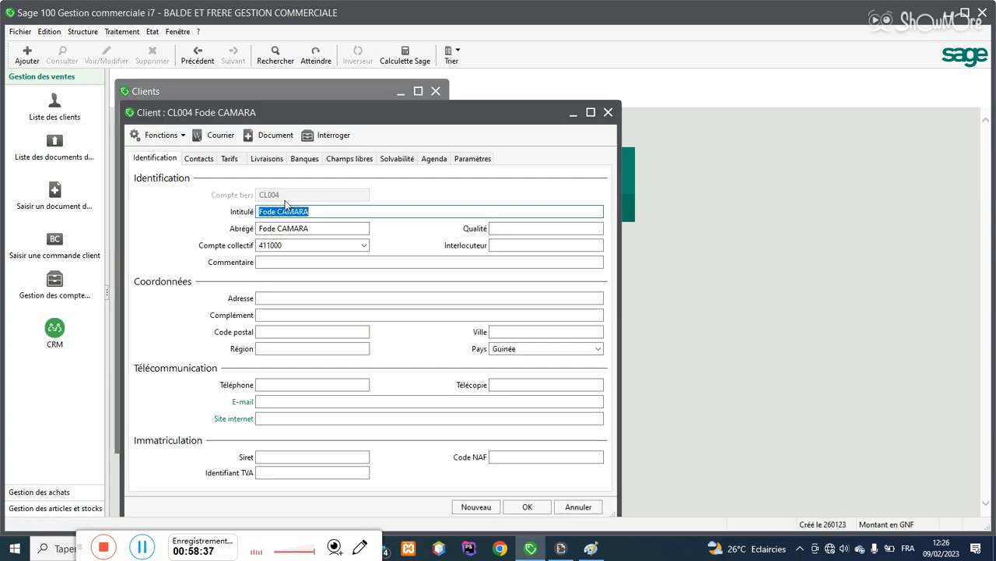
click(329, 136)
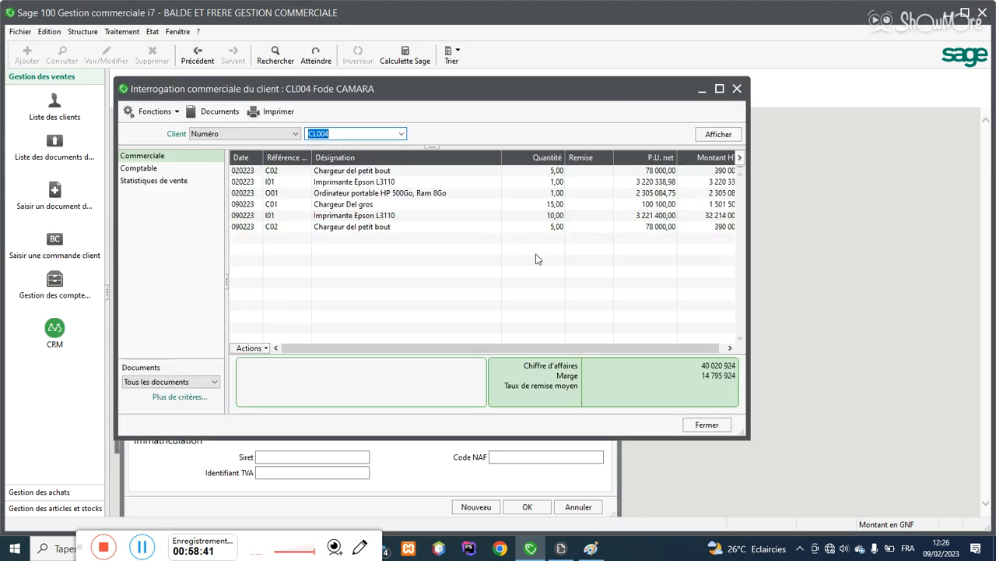
click(720, 90)
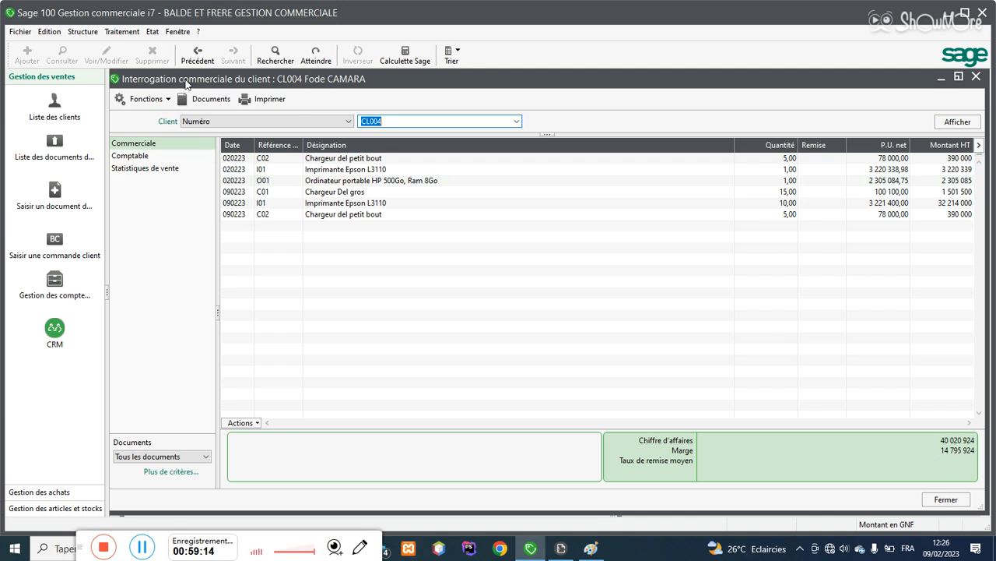
Step: Compare the client's Comptable entries with the Commerciale article lines in the interrogation
click(137, 157)
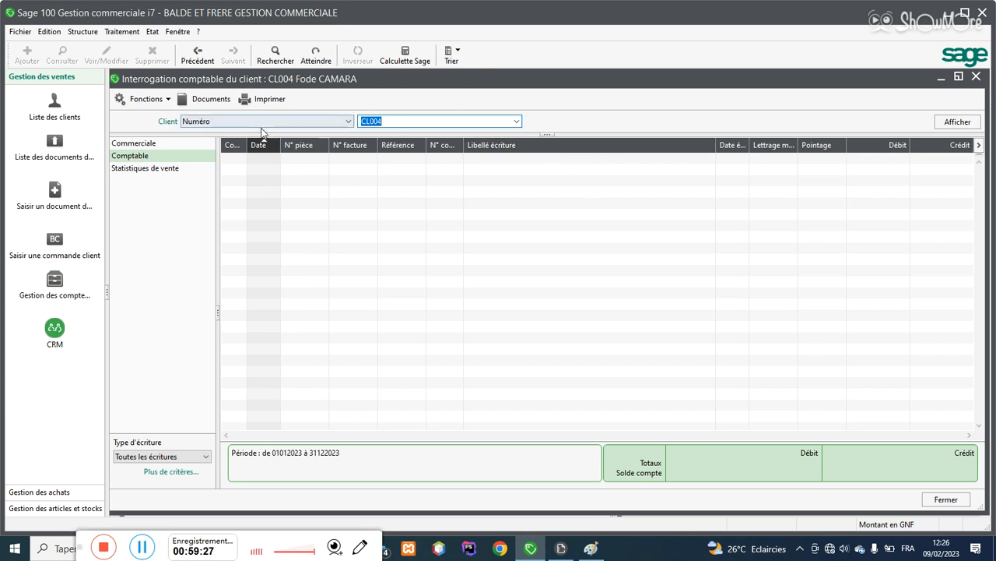
click(175, 147)
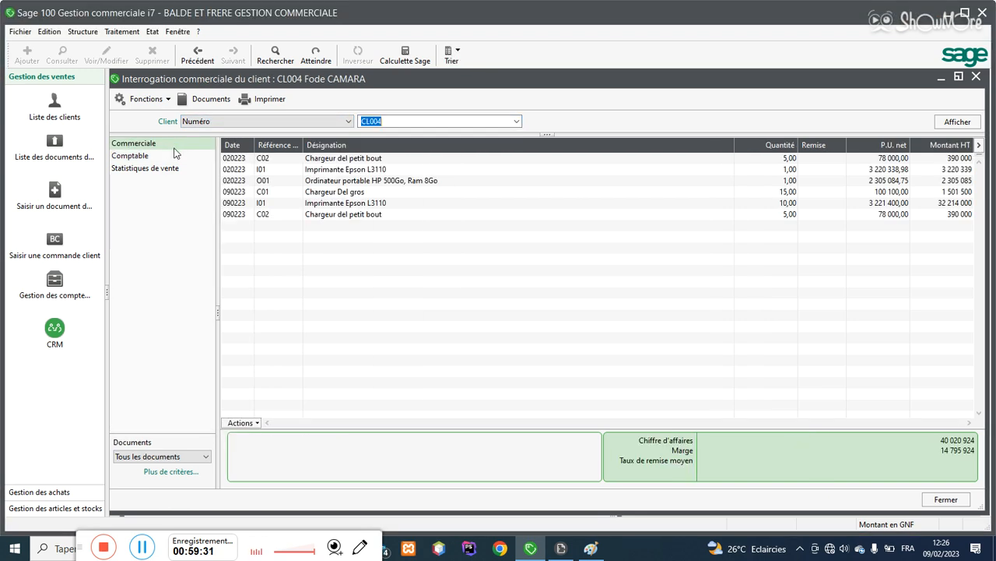
click(146, 156)
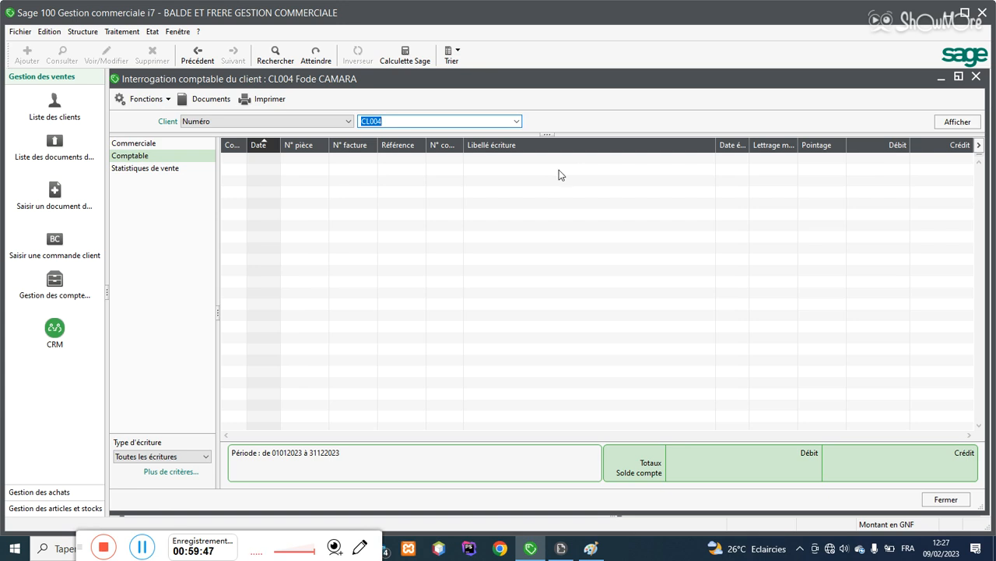
click(137, 158)
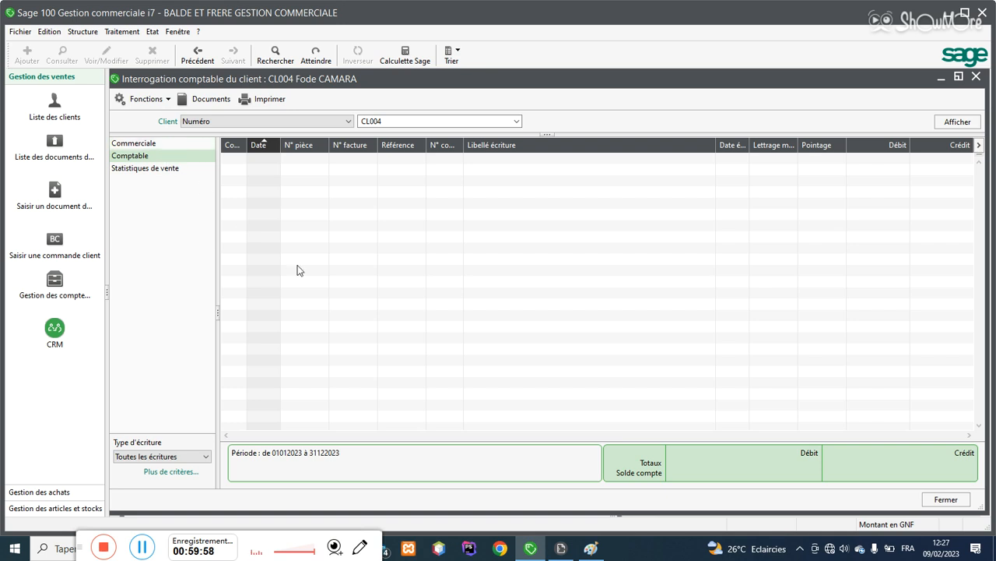
click(157, 147)
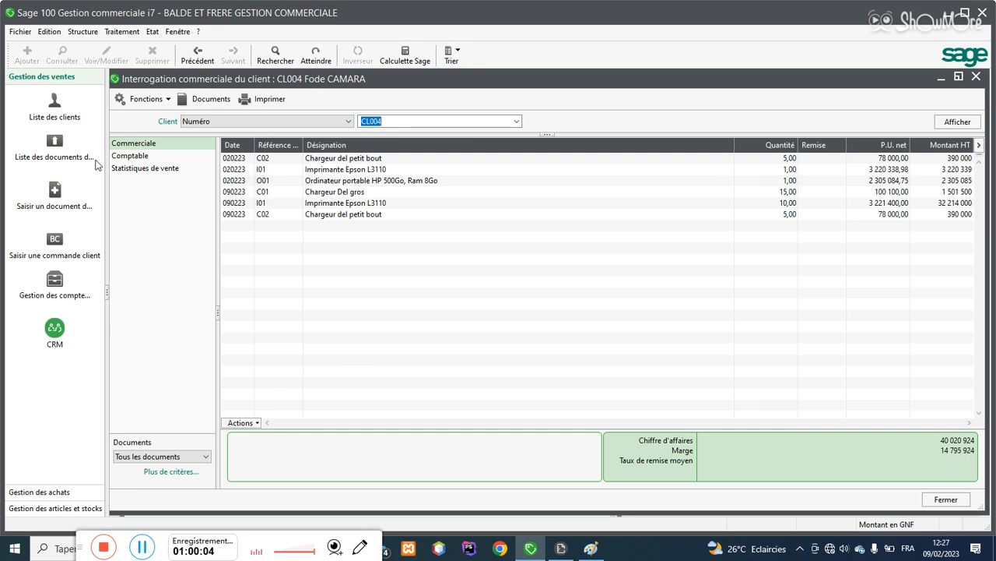
click(146, 157)
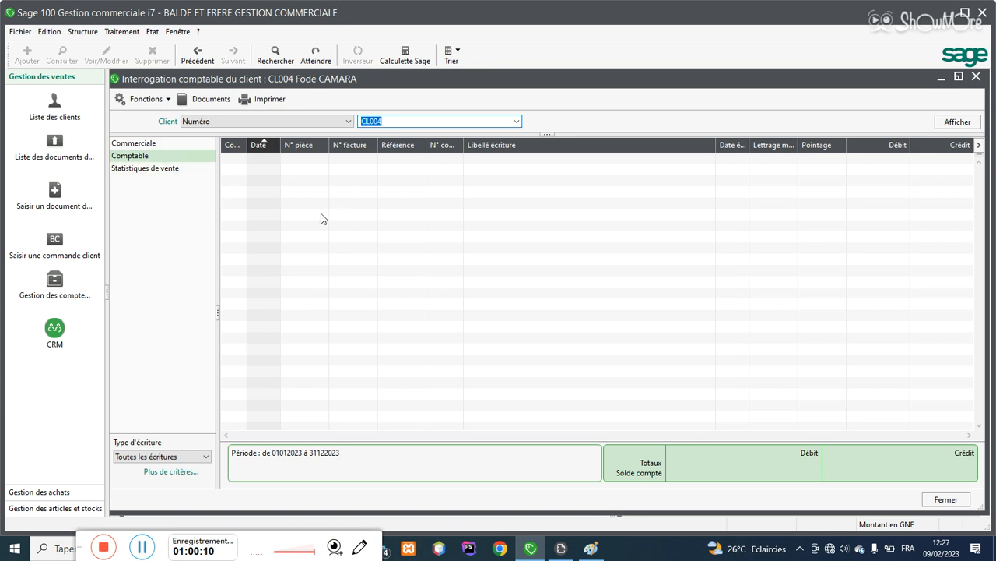
click(156, 144)
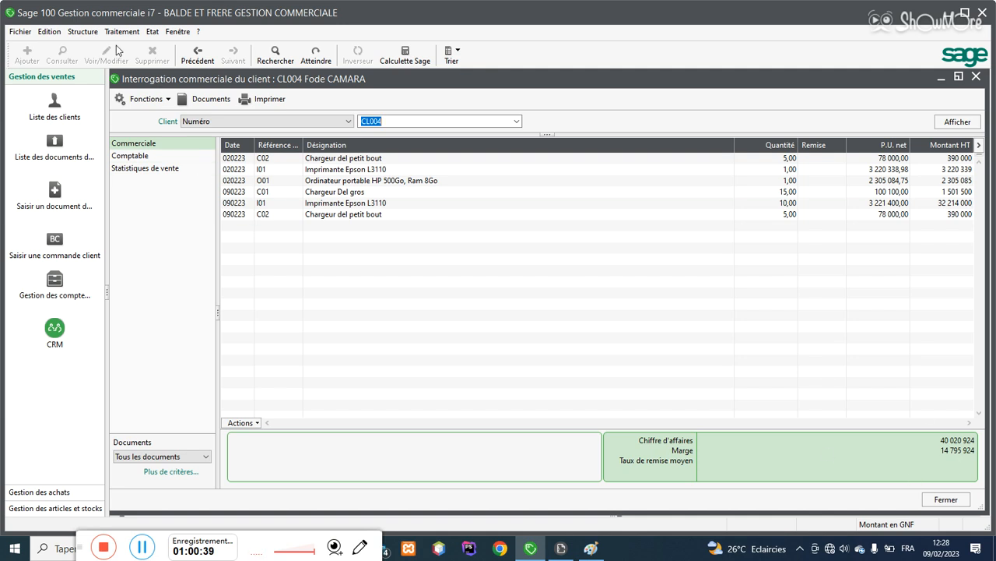
Step: Display the Facture list in Documents des ventes and open sales Facture 11
click(82, 31)
mouse_move(122, 31)
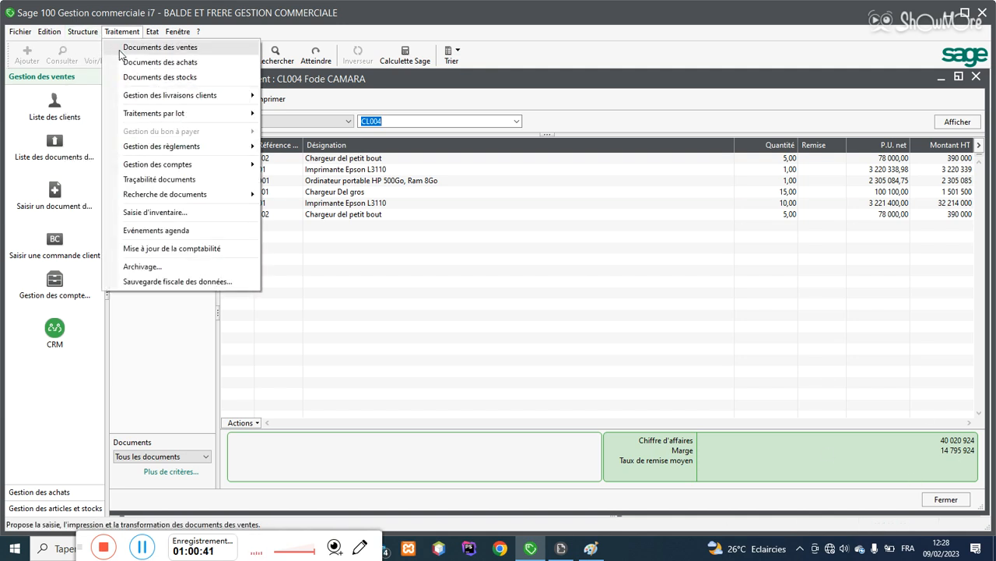
click(125, 48)
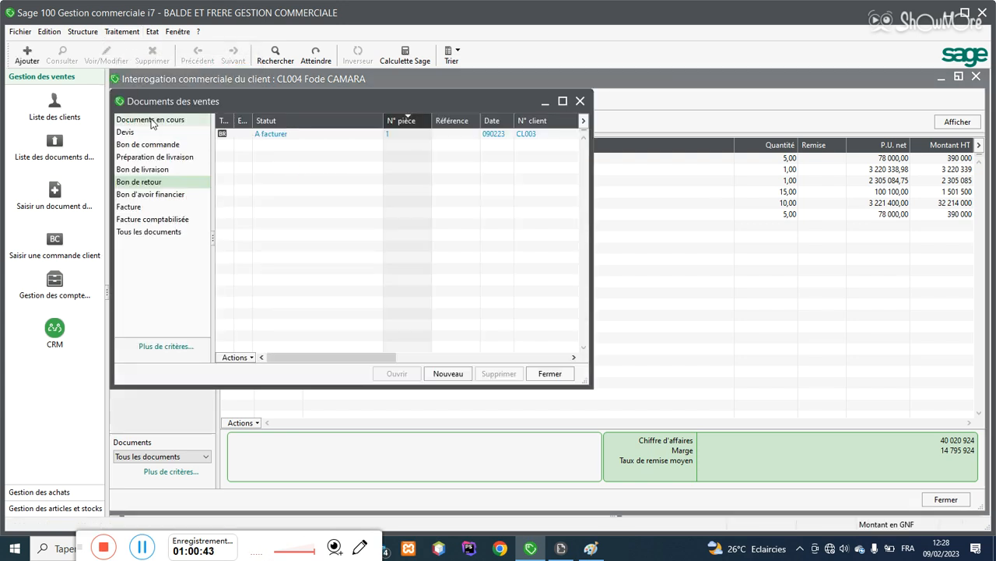
click(129, 206)
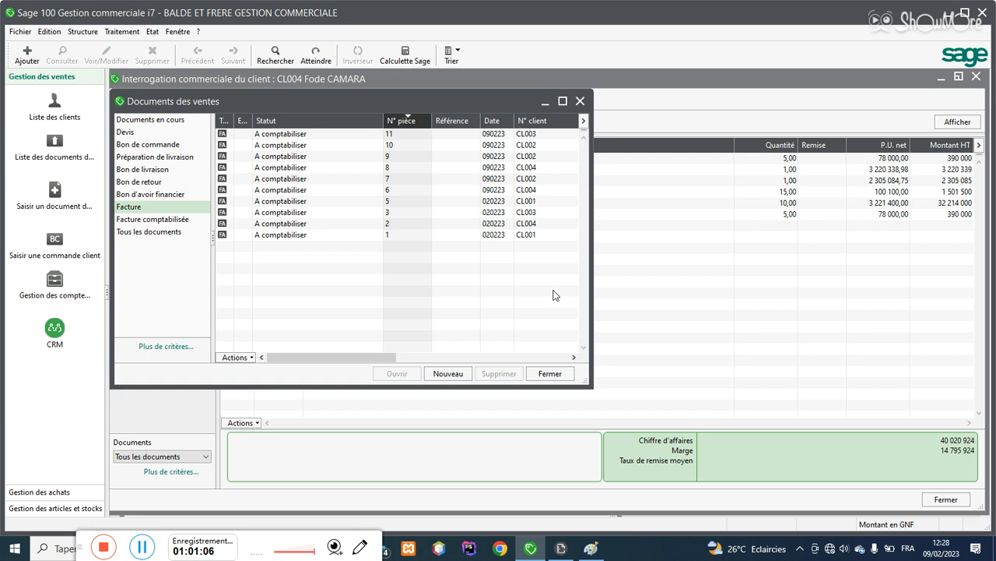
double_click(299, 139)
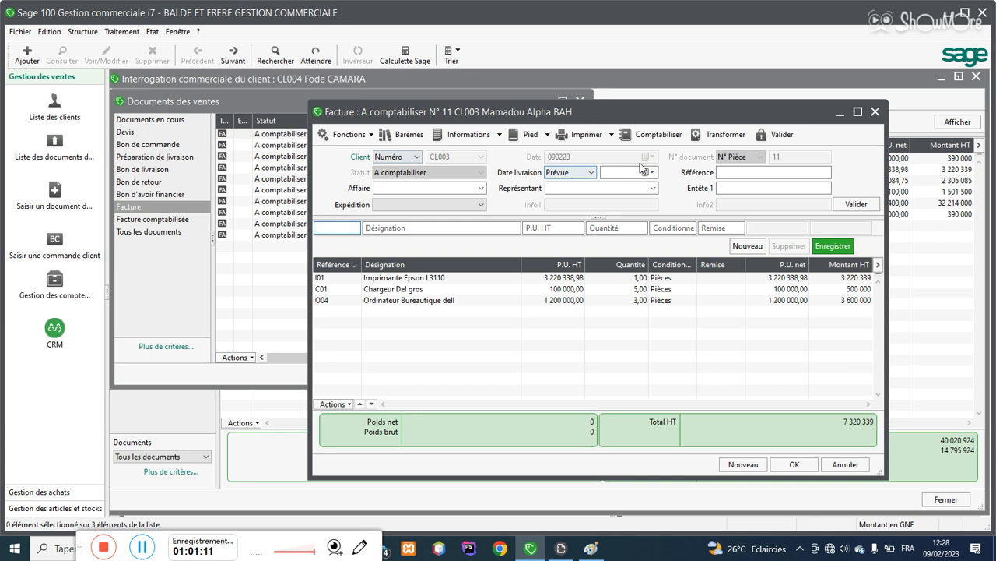
Step: Post sales Facture 11 to accounting with closure of its entries, and display the Facture comptabilisée list
click(659, 137)
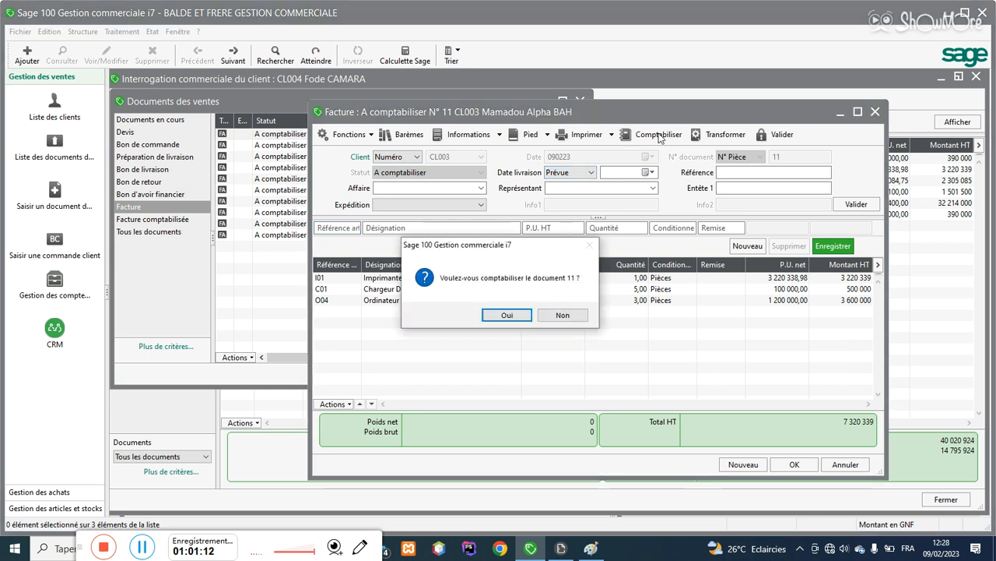
click(507, 315)
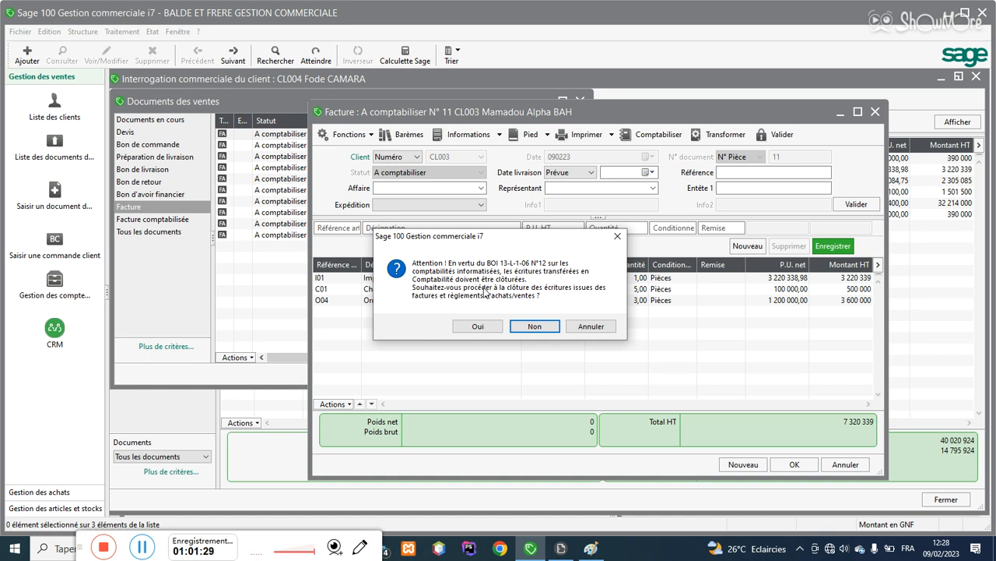
click(482, 327)
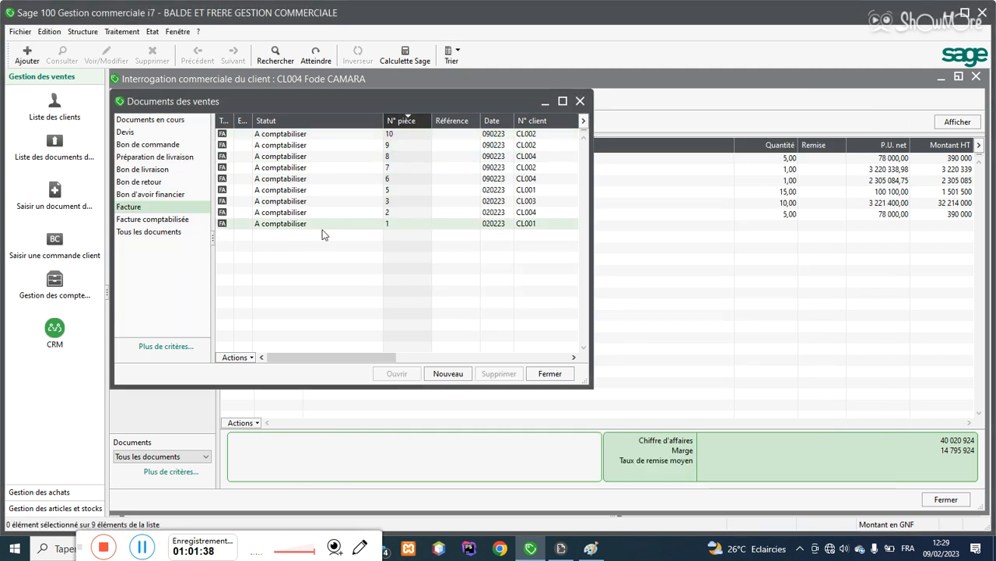
click(153, 220)
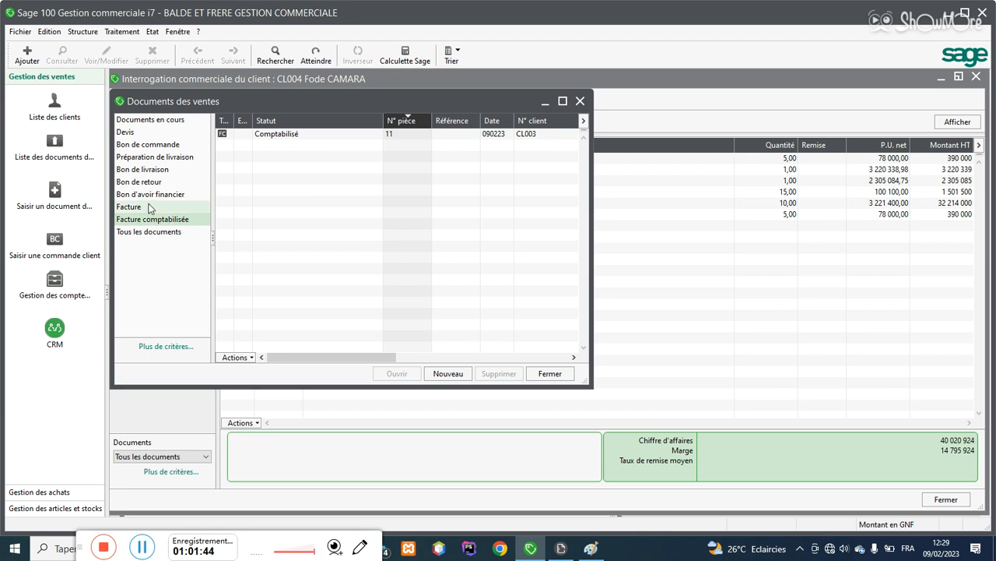
Step: Open Facture 10 from the Facture list and post it to accounting, accepting the closure of its entries
click(149, 211)
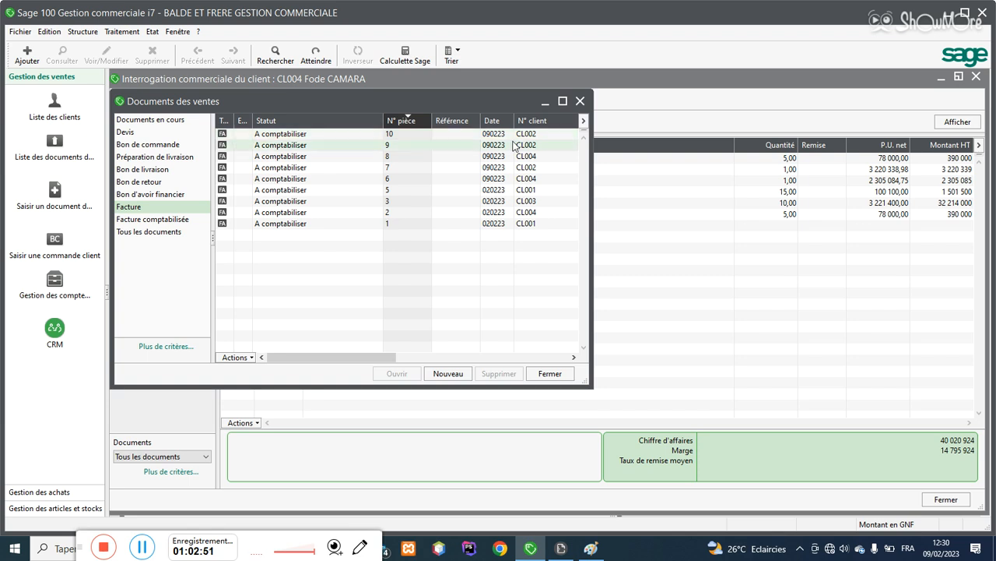
double_click(482, 136)
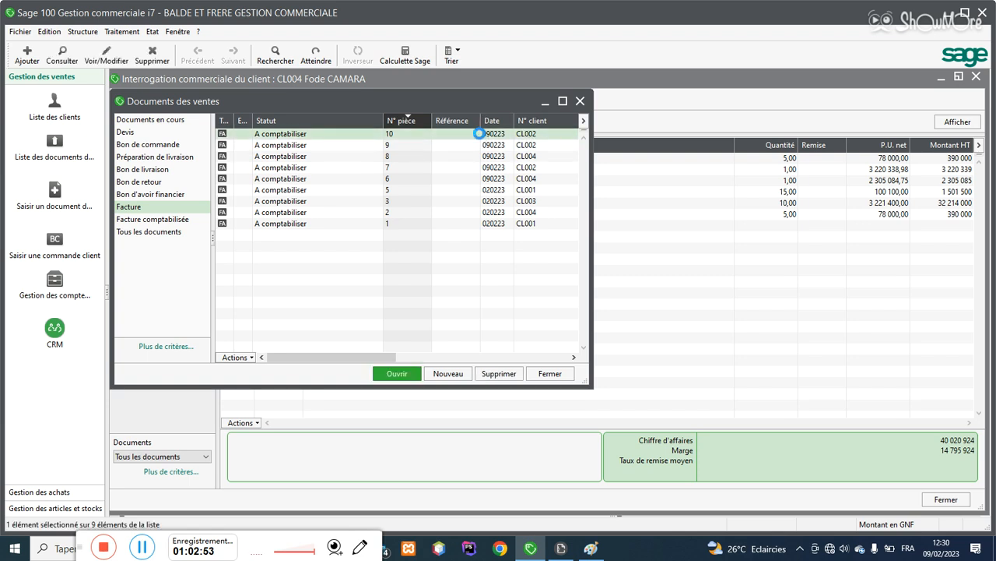
click(654, 134)
click(503, 314)
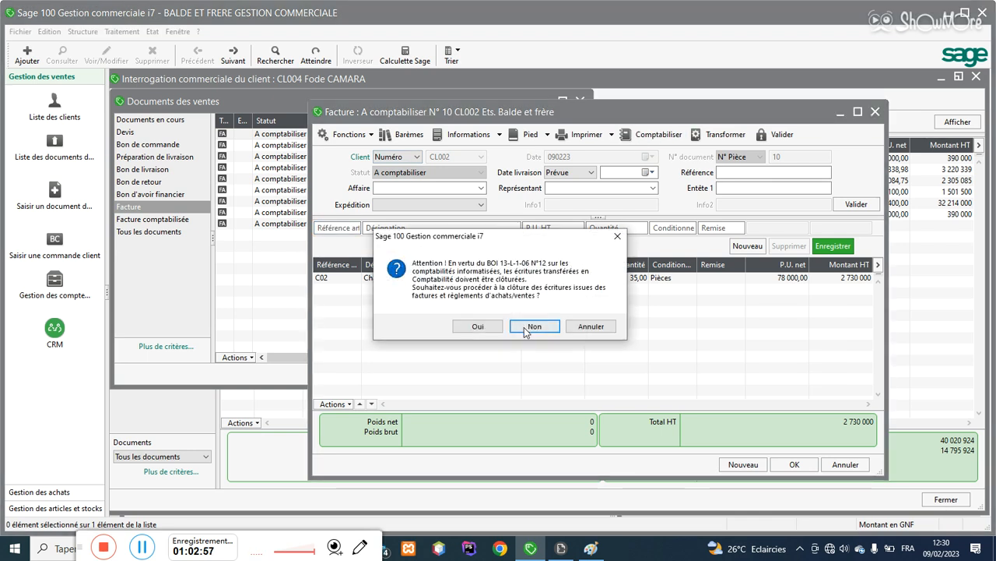
click(488, 322)
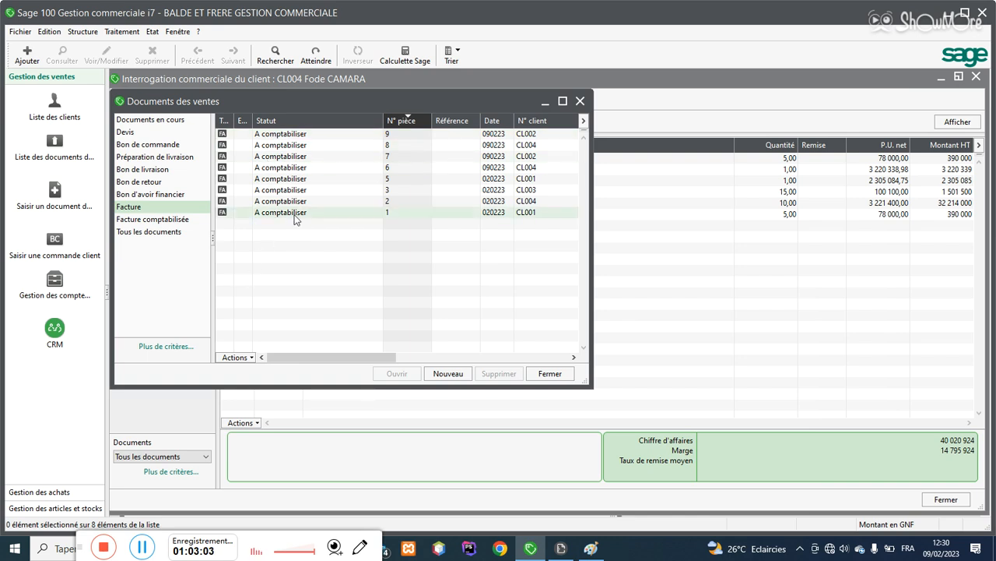
Step: Open Facture 5 and post it to accounting with closure of its entries, then close the Documents des ventes list
click(309, 178)
double_click(309, 179)
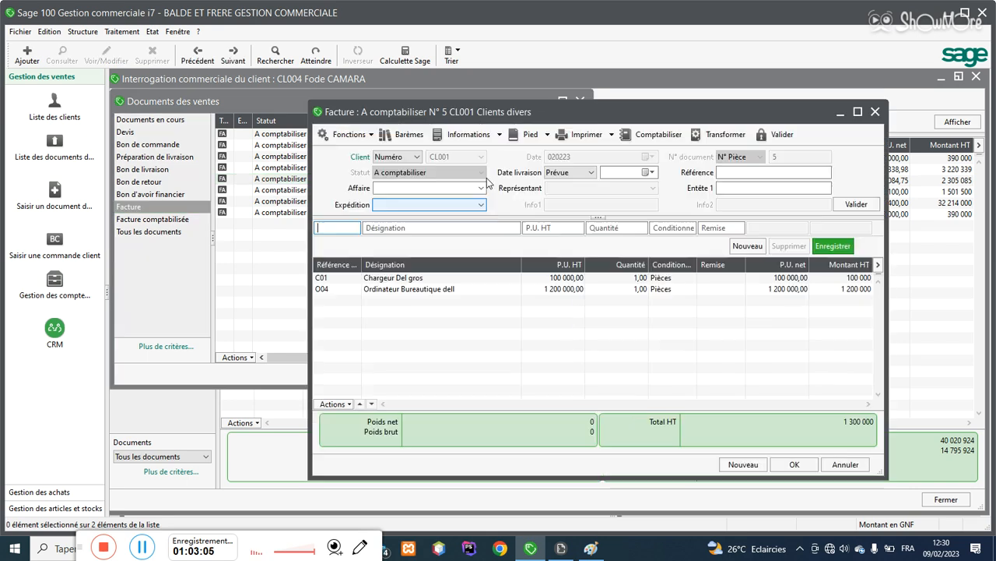
click(654, 134)
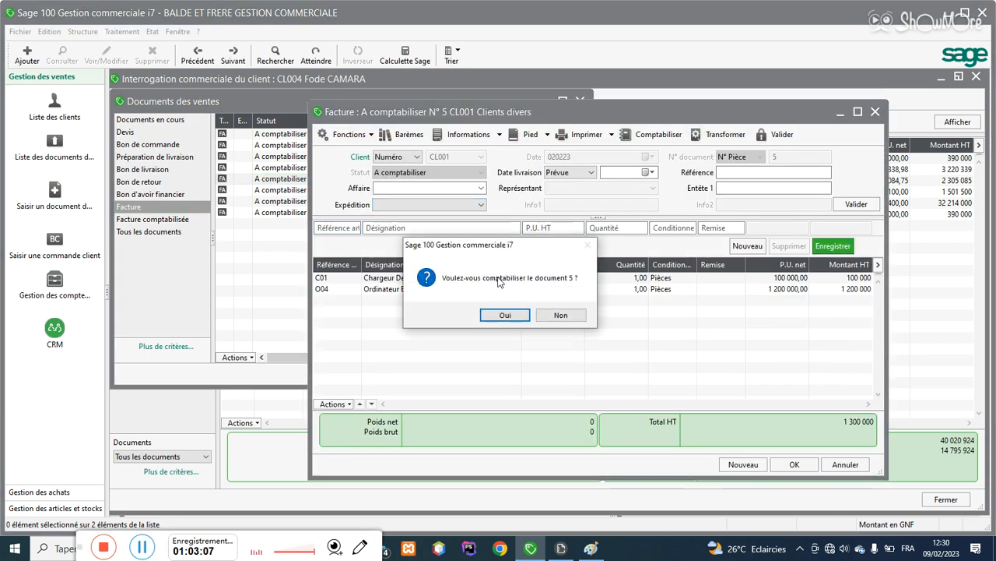
click(502, 316)
click(478, 326)
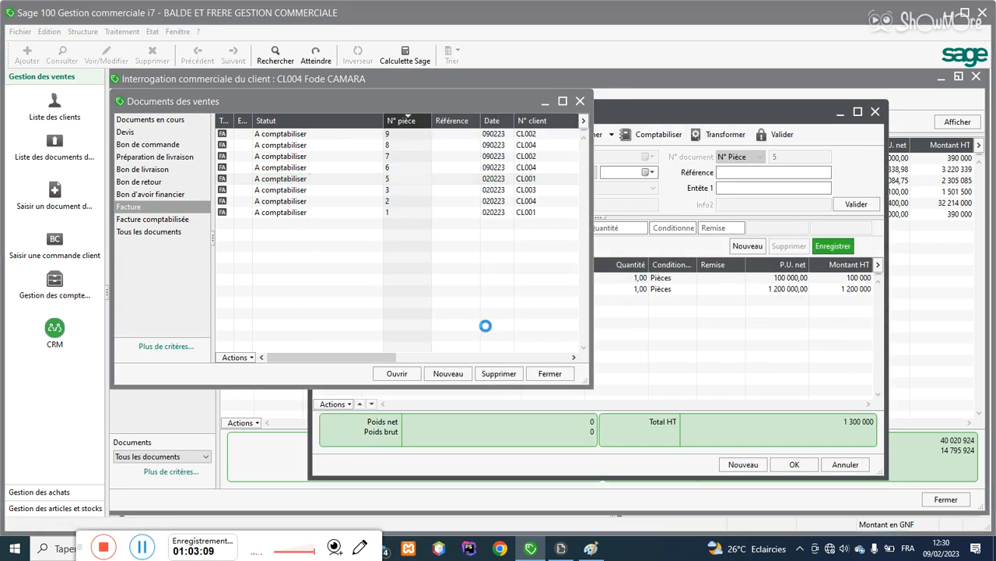
click(549, 373)
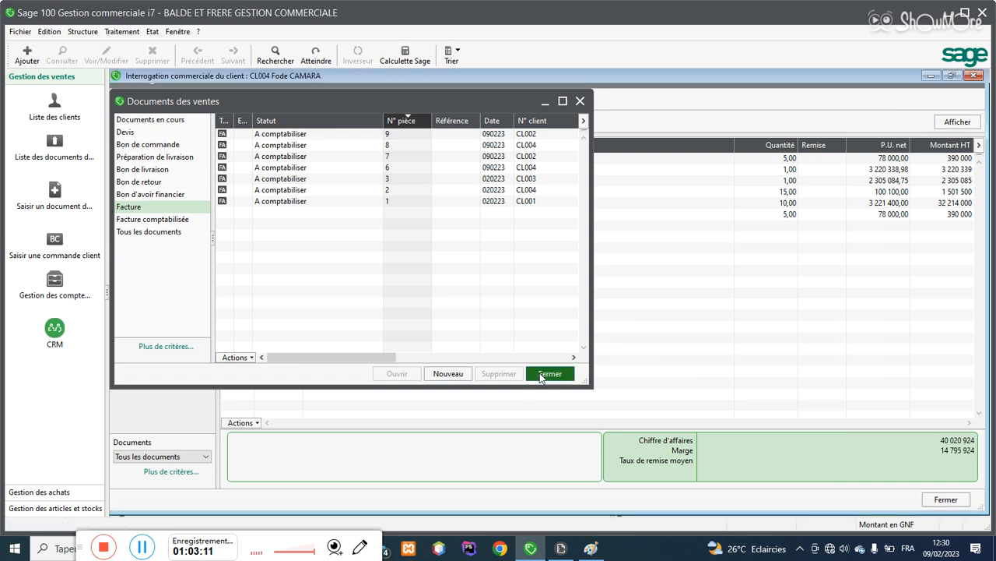
Step: Run Mise à jour de la comptabilité for all Non comptabilisées Factures des ventes, accepting the closure of their entries
click(120, 32)
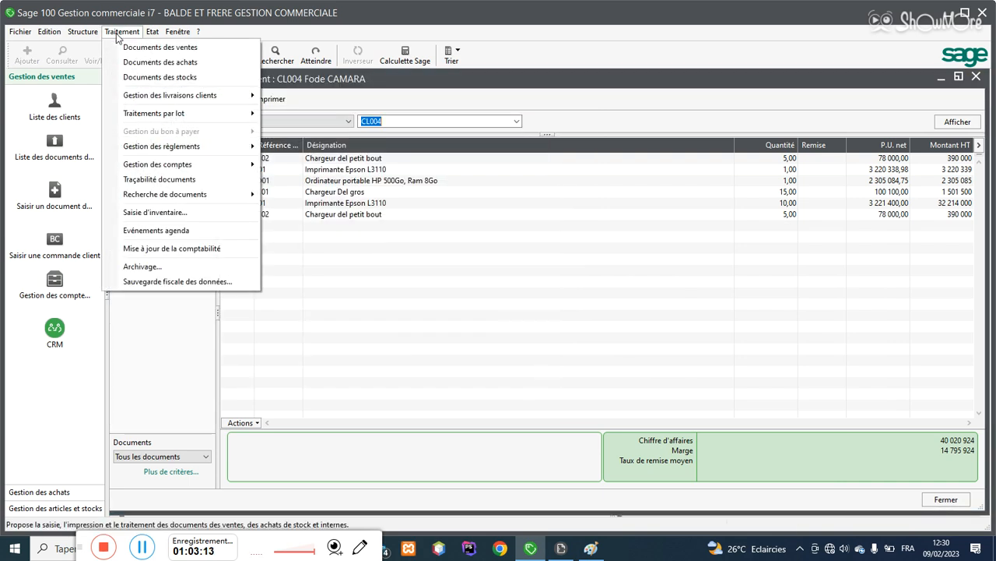
click(171, 251)
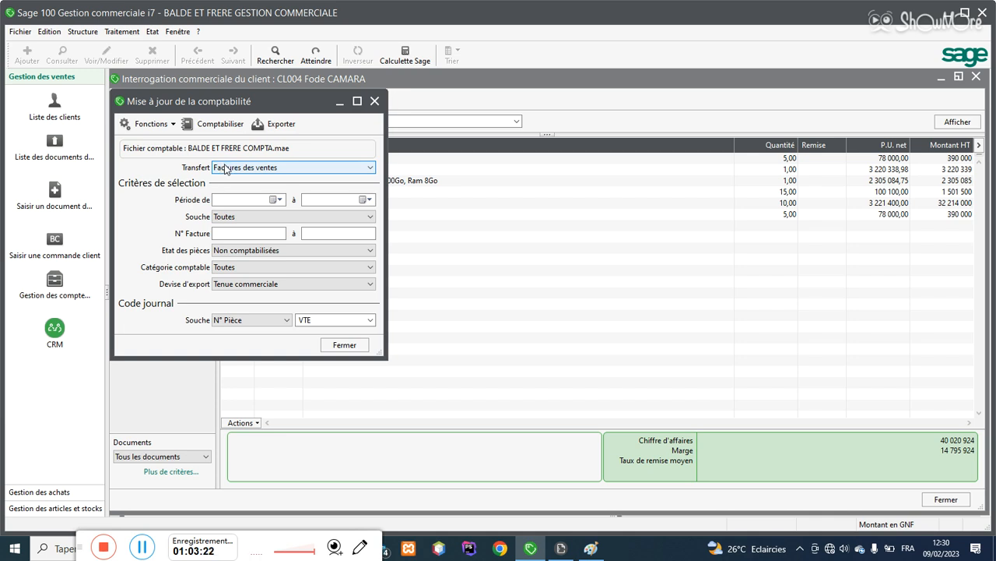
click(240, 172)
click(238, 169)
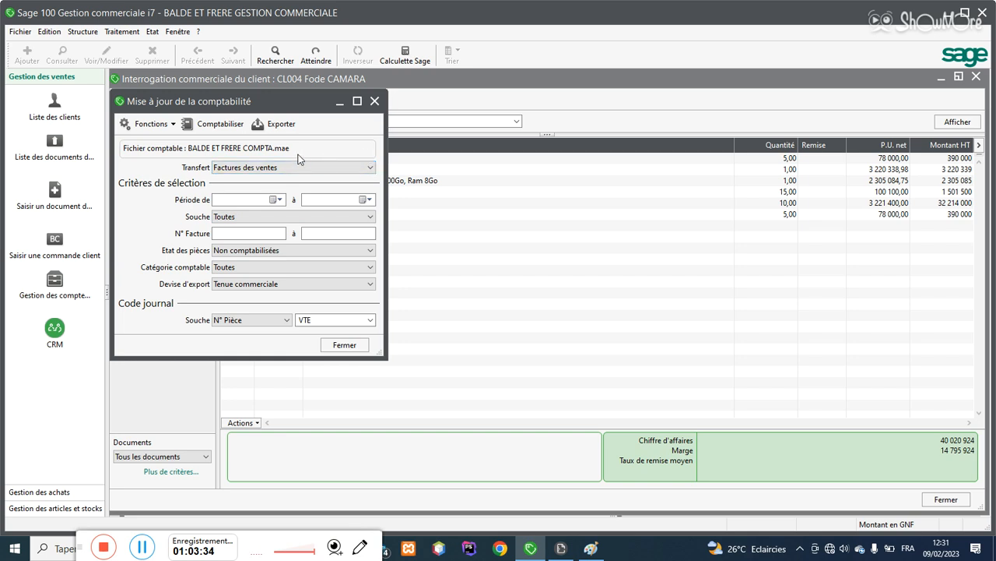
click(209, 131)
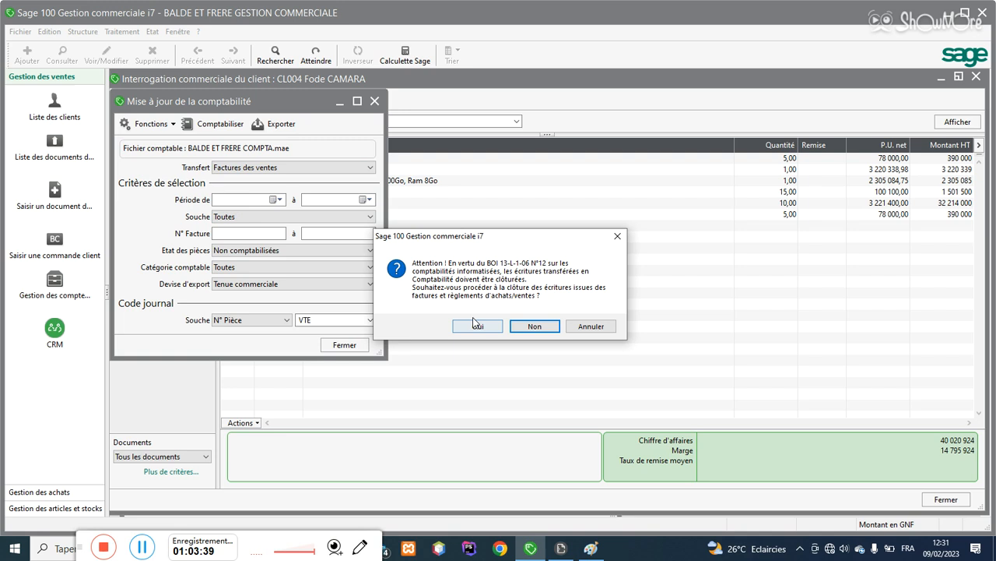
click(477, 326)
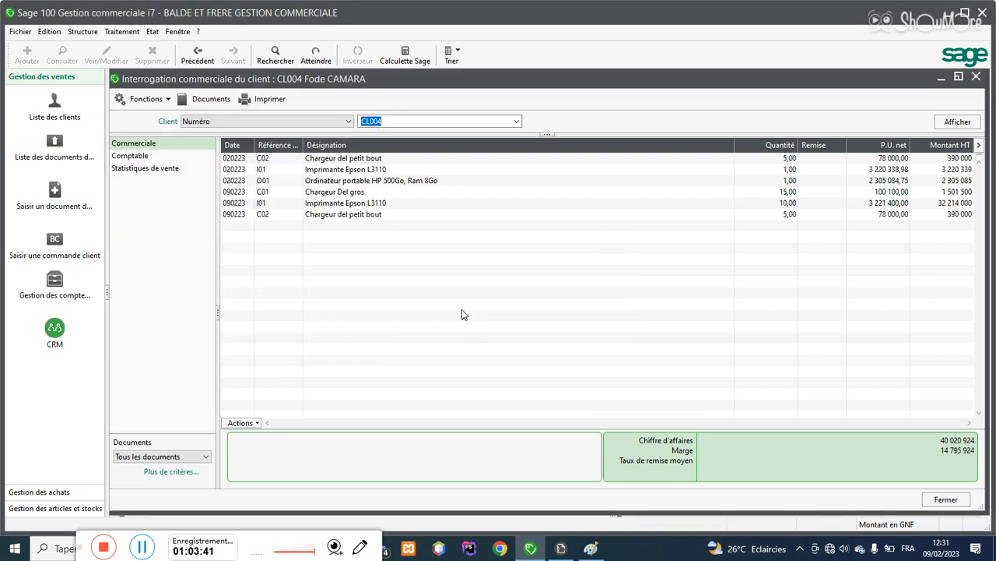
Step: Close the client's interrogation and check the Facture list in Documents des ventes for invoices still awaiting posting
click(945, 499)
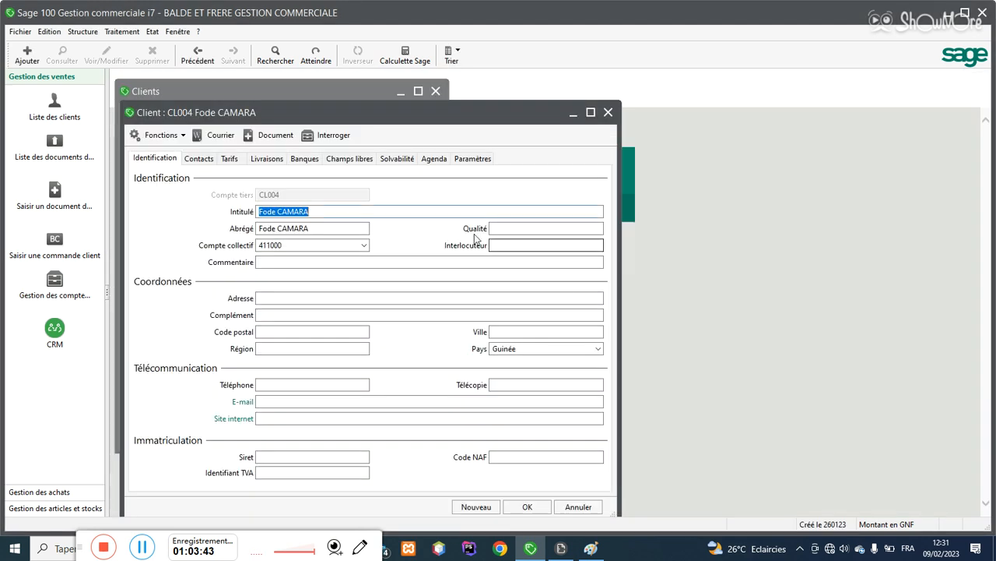
click(83, 31)
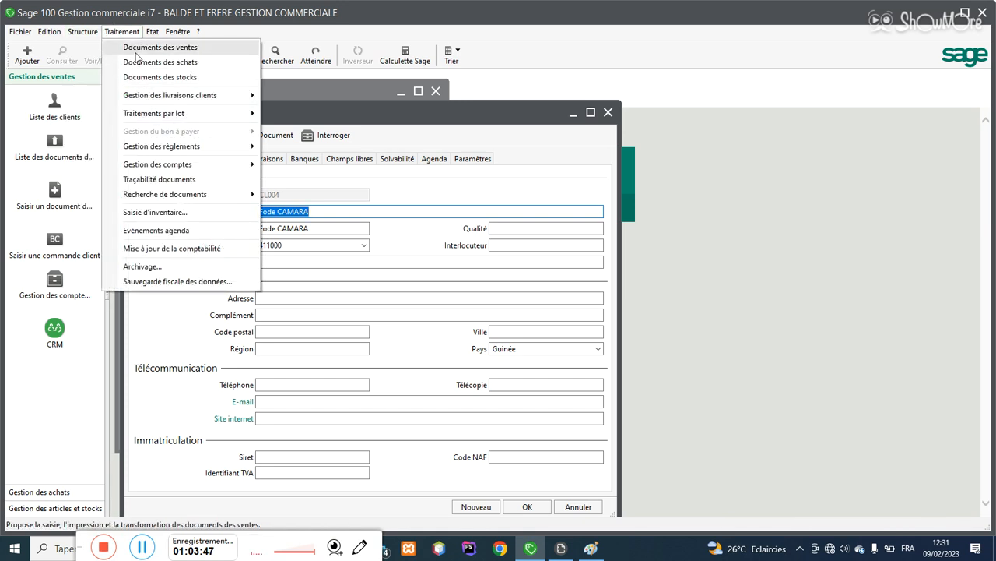
click(140, 47)
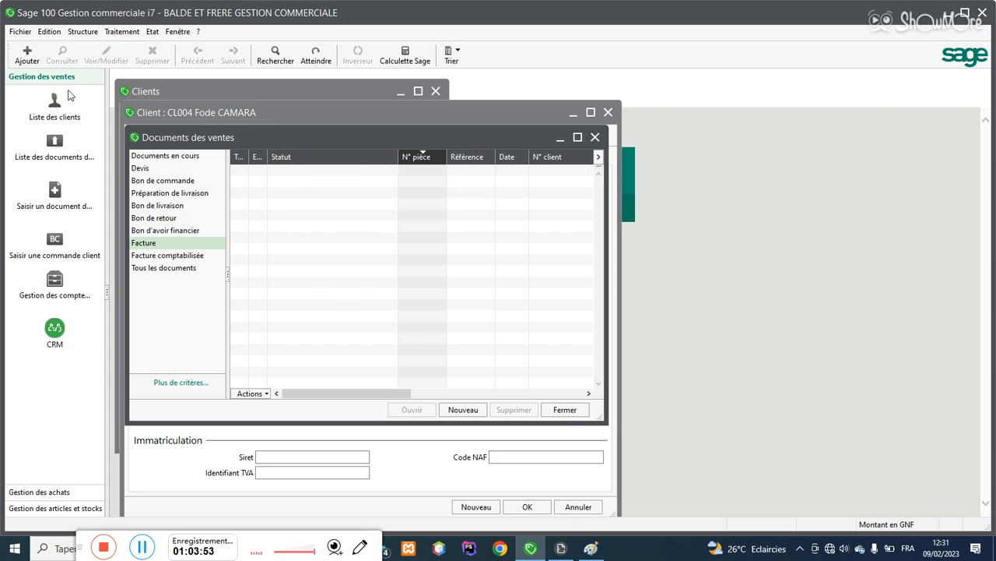
Step: Open the Clients divers record from the client list and display the Comptable entries in its interrogation
click(97, 35)
click(94, 125)
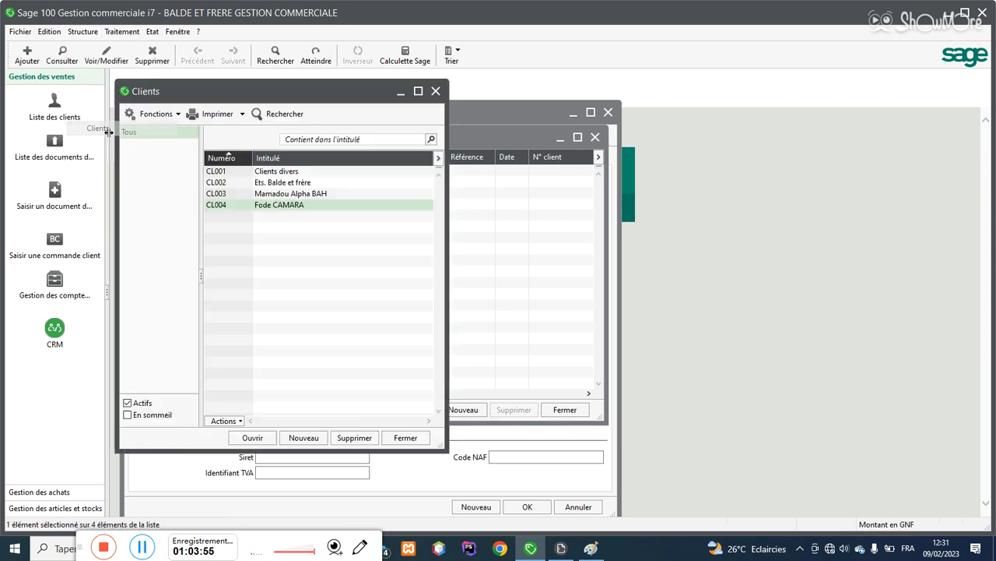
double_click(292, 171)
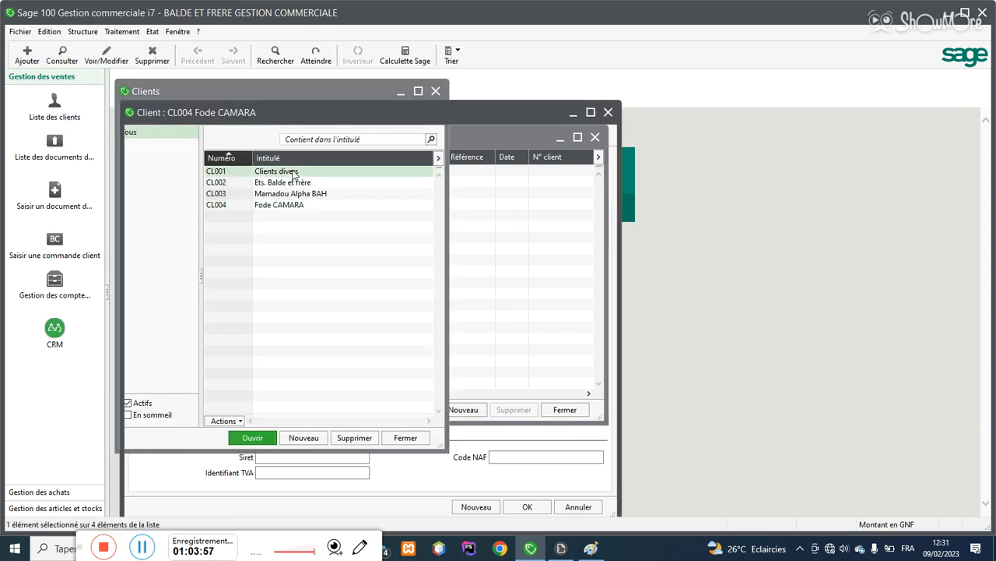
click(334, 138)
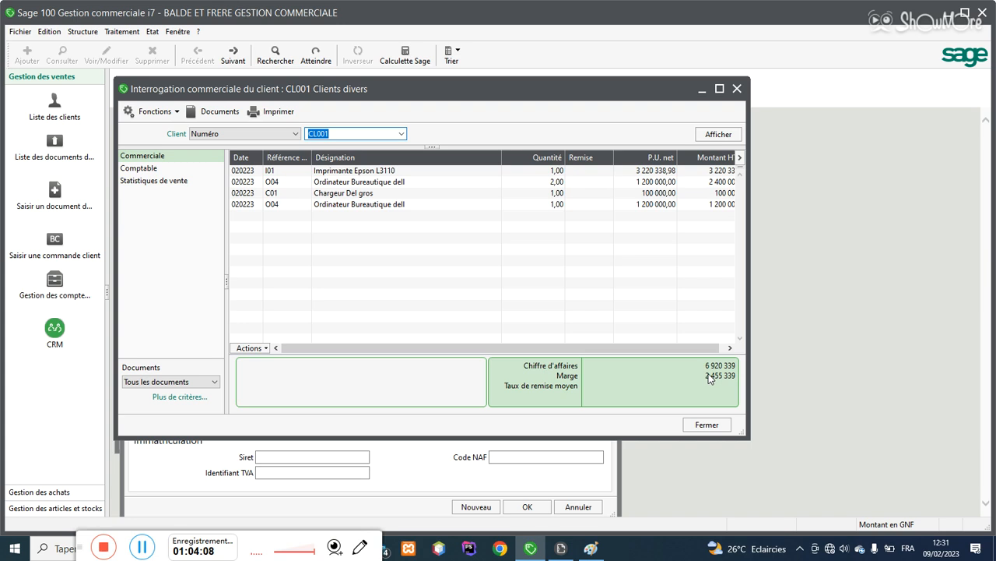
click(164, 172)
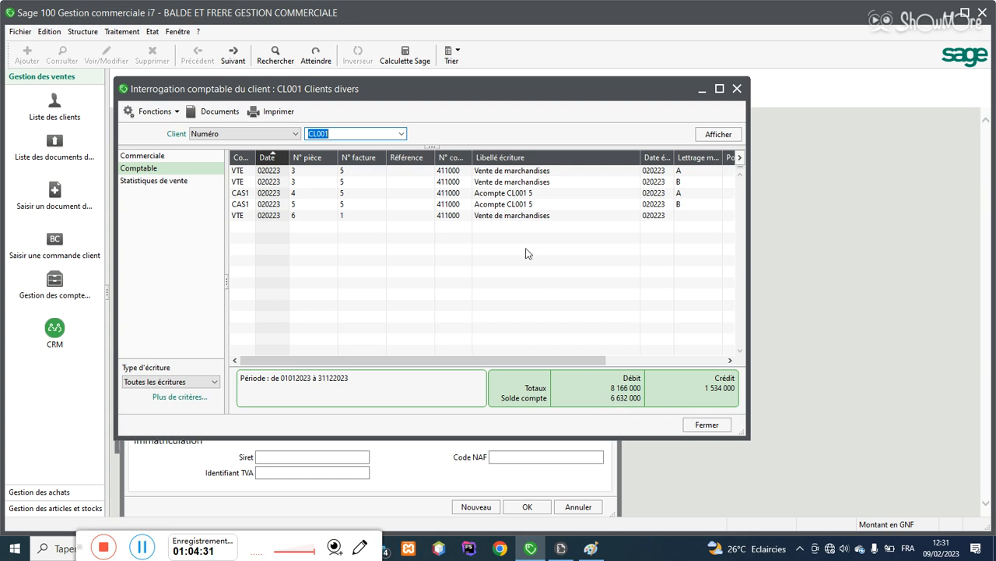
Step: Review the Comptable entries of Ets. Balde et frère and of the fourth listed client, then close the interrogation
click(346, 136)
key(BackSpace)
key(Return)
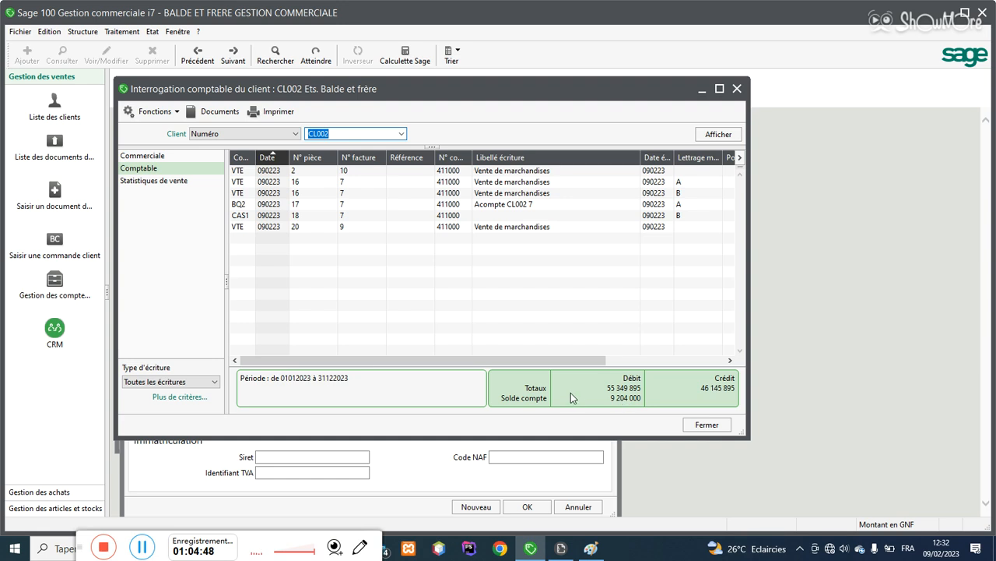
click(352, 134)
key(BackSpace)
text(4)
key(Return)
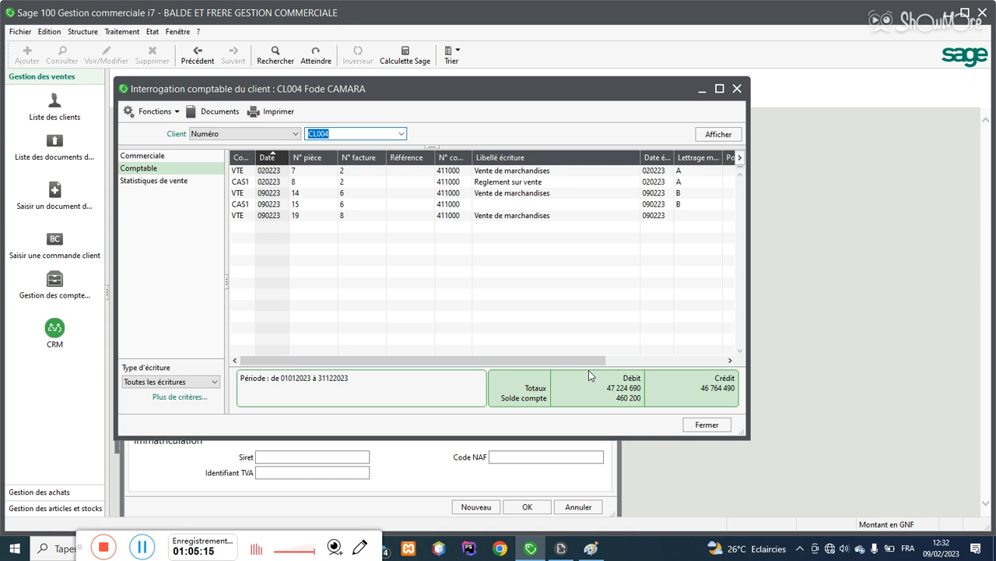
click(737, 88)
Step: Open the third listed client's record, review its Comptable entries in the interrogation, and close the interrogation
click(83, 31)
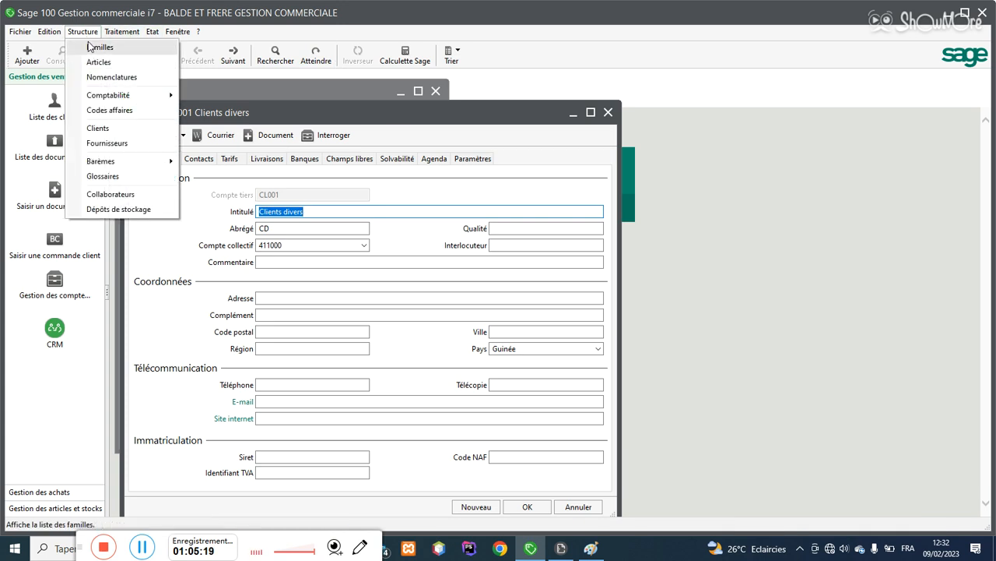
click(100, 127)
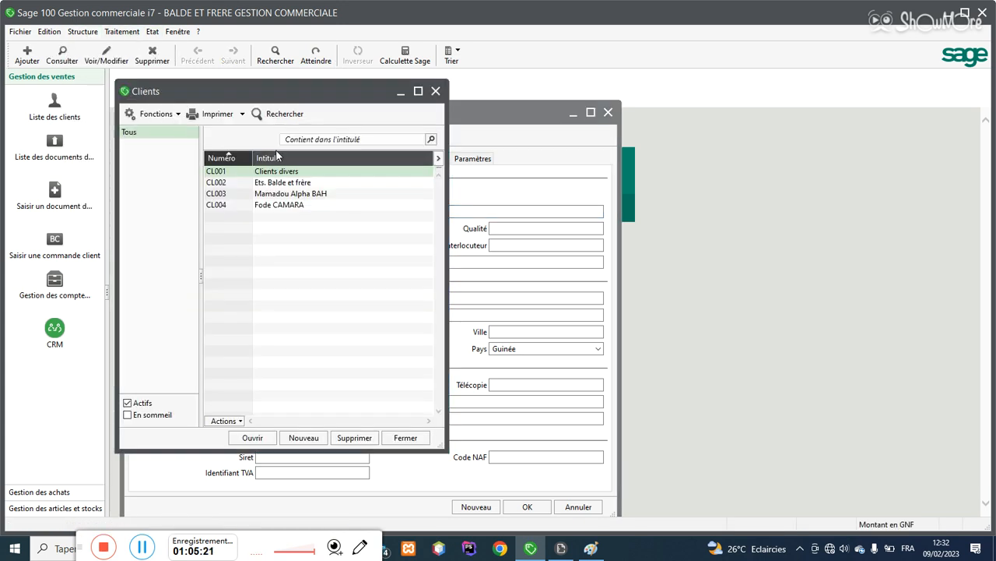
double_click(302, 194)
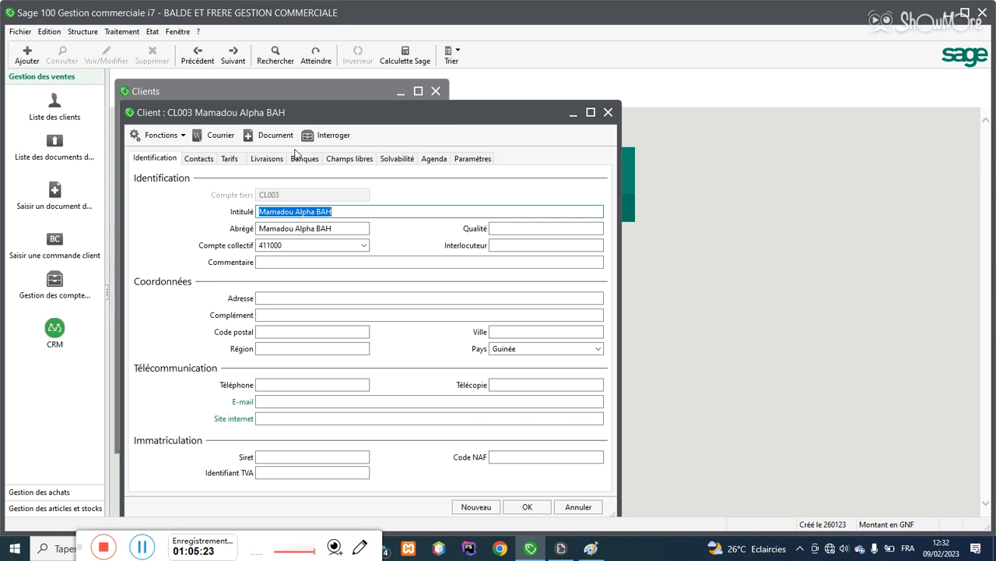
click(306, 134)
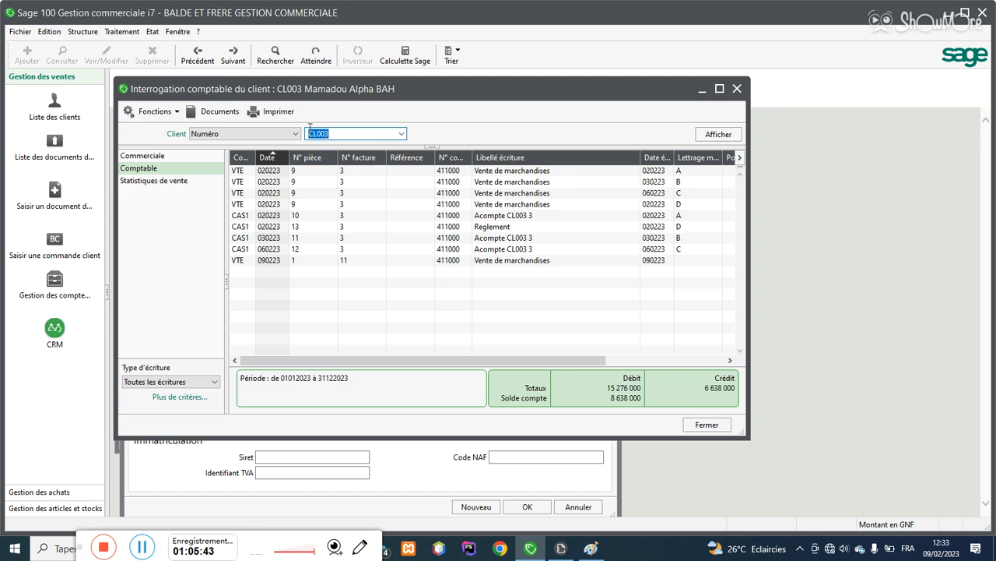
key(BackSpace)
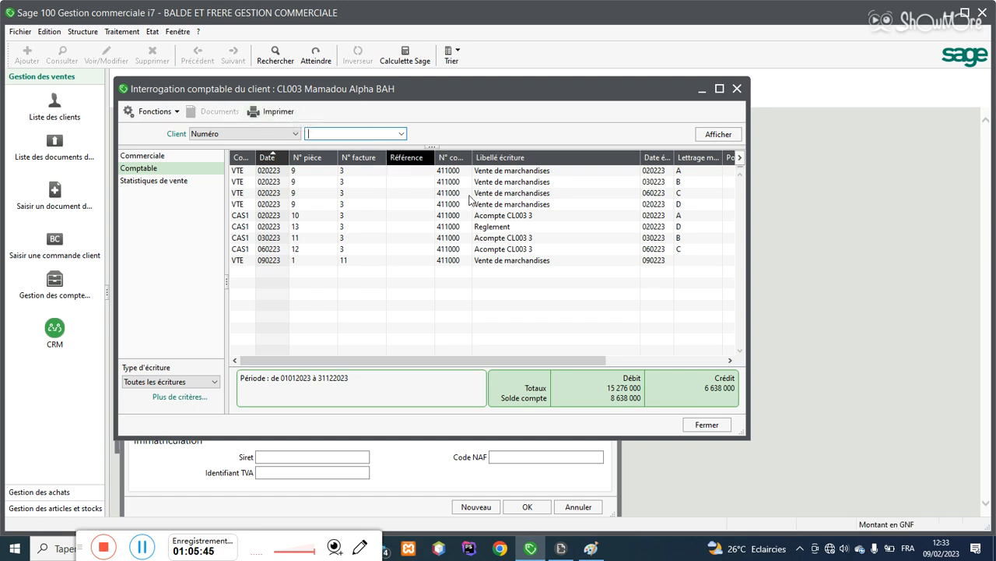
click(707, 424)
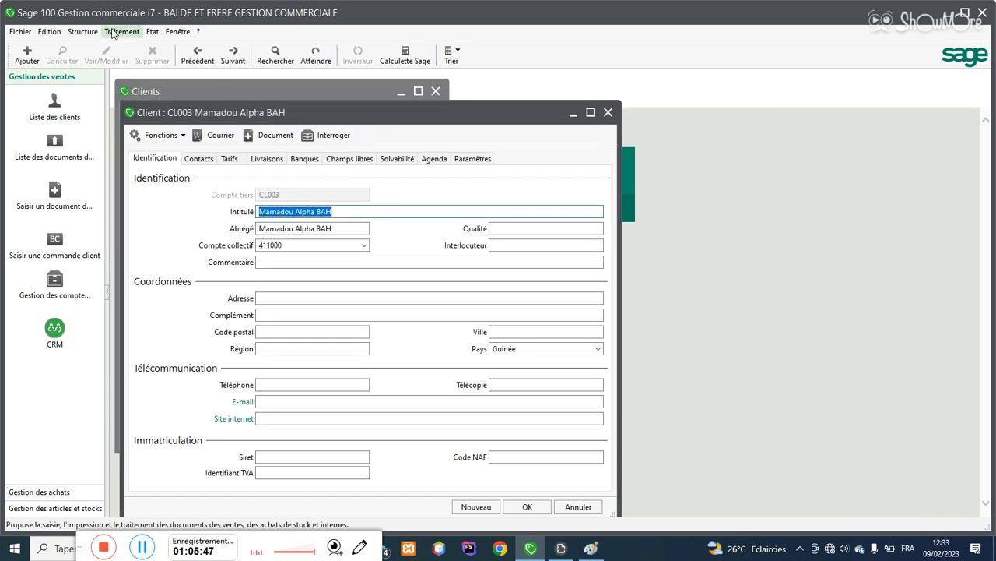
Step: Open the Fournisseur divers record from the supplier list and display its commercial interrogation
click(83, 31)
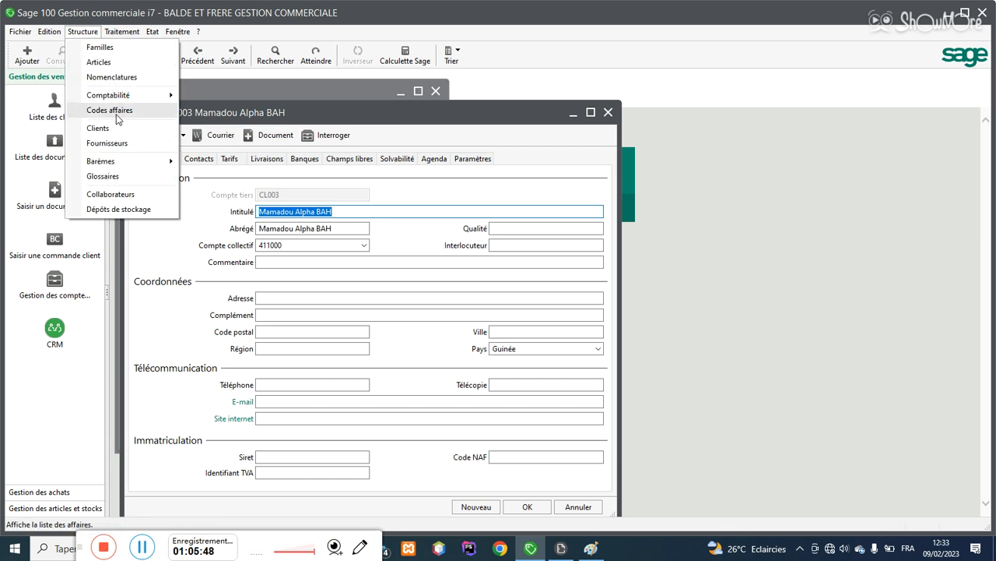
click(123, 144)
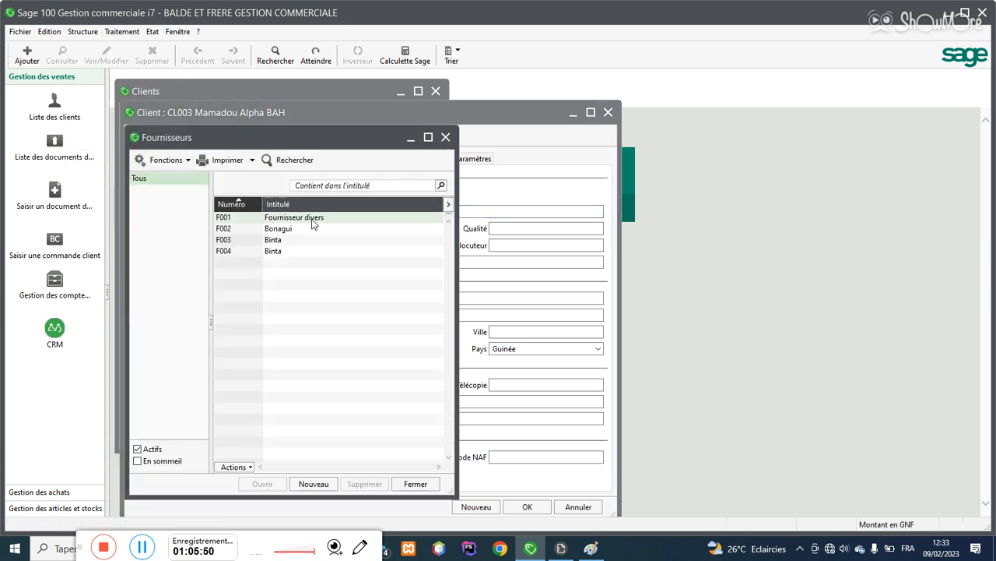
double_click(315, 218)
click(339, 135)
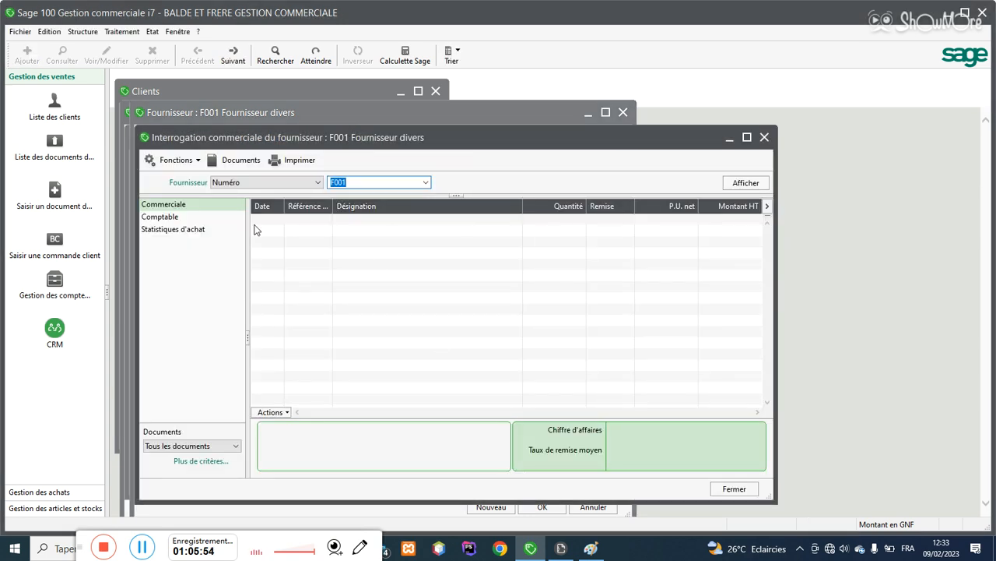
Step: Review the Comptable entries of Fournisseur divers, then close its interrogation, its record and the client list
click(193, 218)
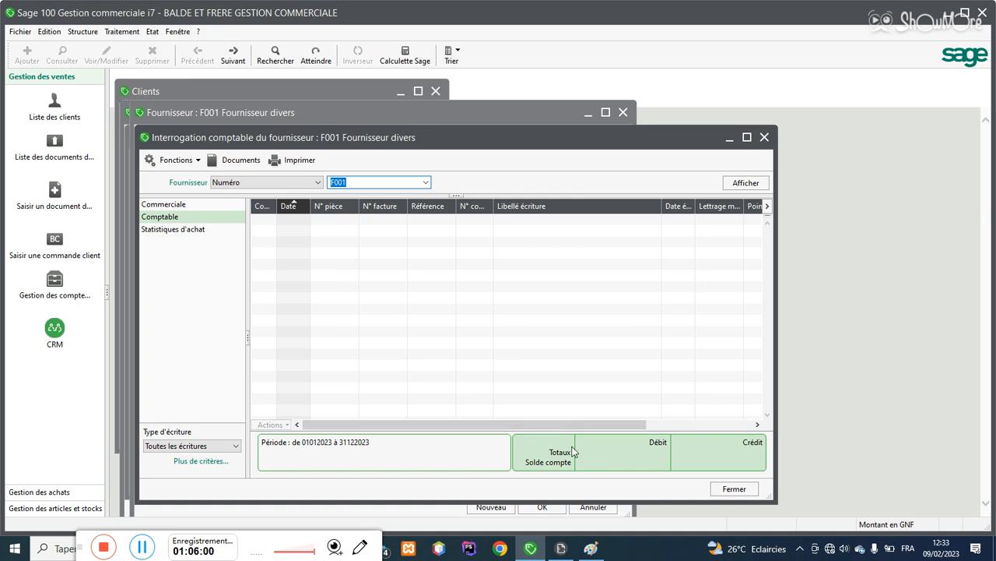
click(730, 488)
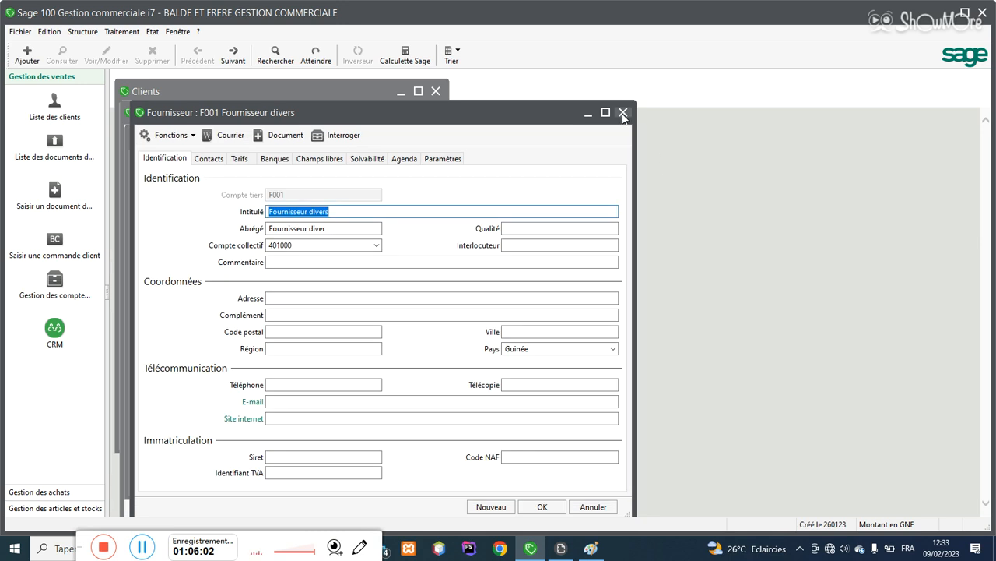
click(623, 113)
click(435, 91)
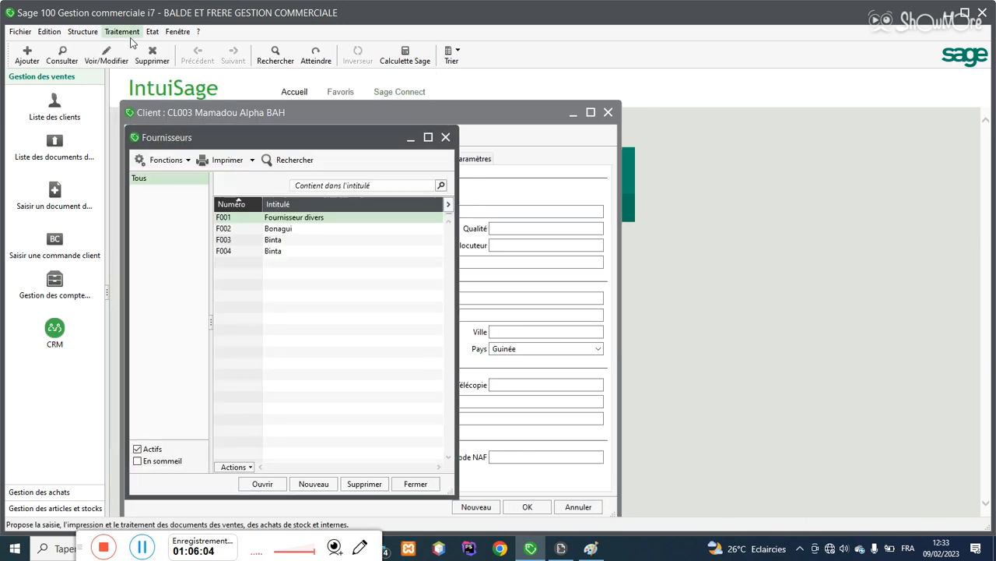
Step: Open purchase invoice no. 1 from the purchase documents list and post it to accounting, accepting the closure of the transferred entries
click(122, 32)
click(129, 62)
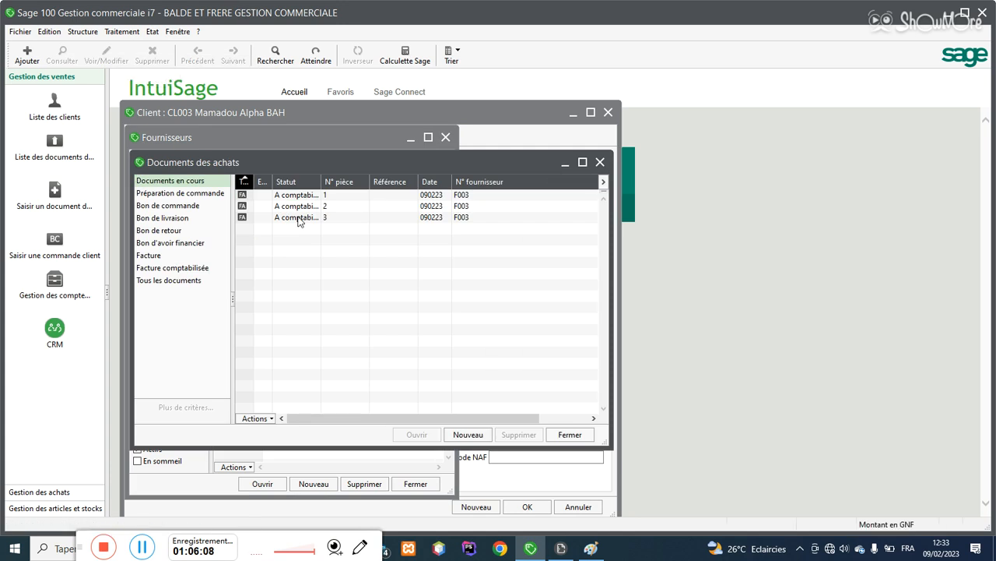
click(408, 198)
double_click(408, 198)
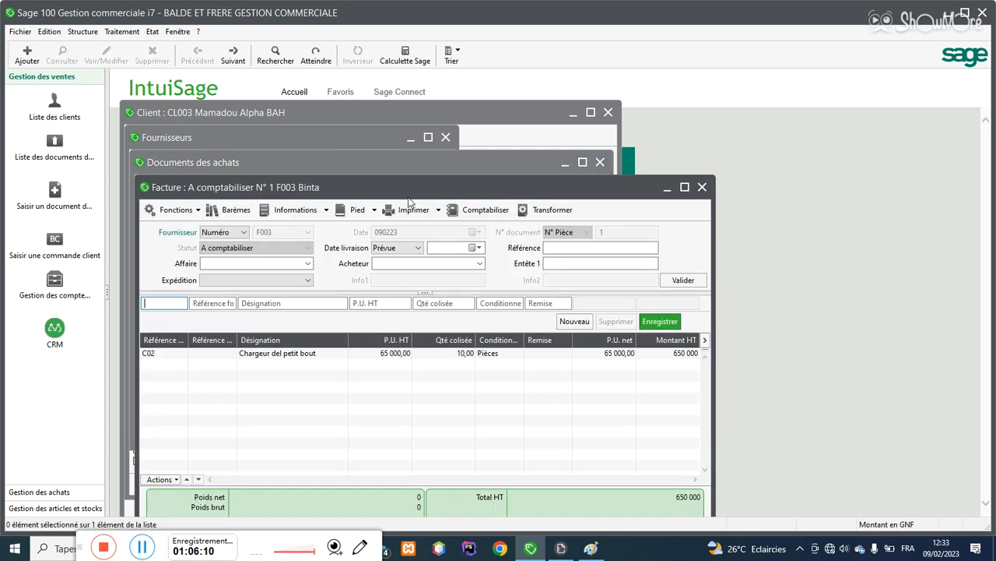
click(483, 210)
click(506, 316)
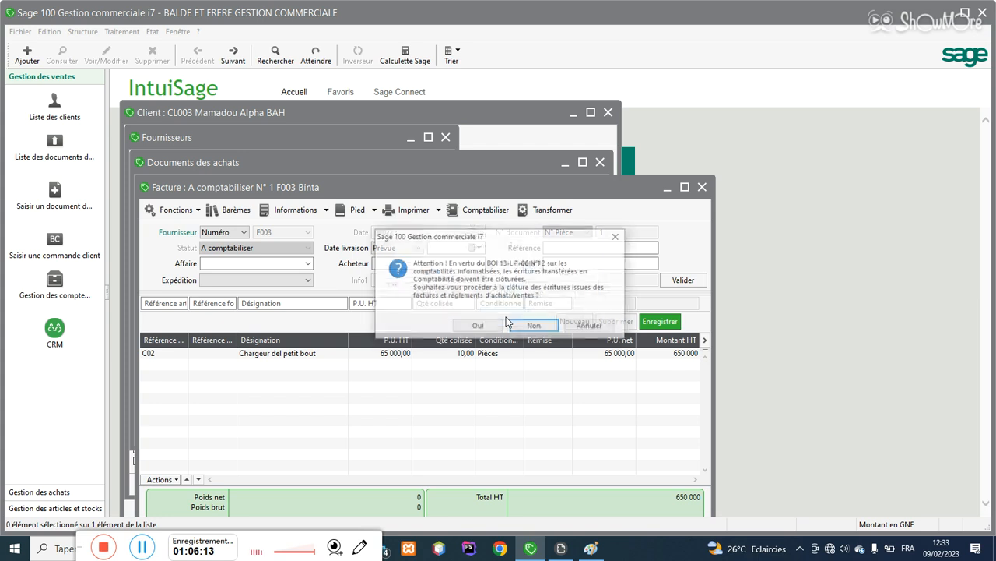
click(491, 330)
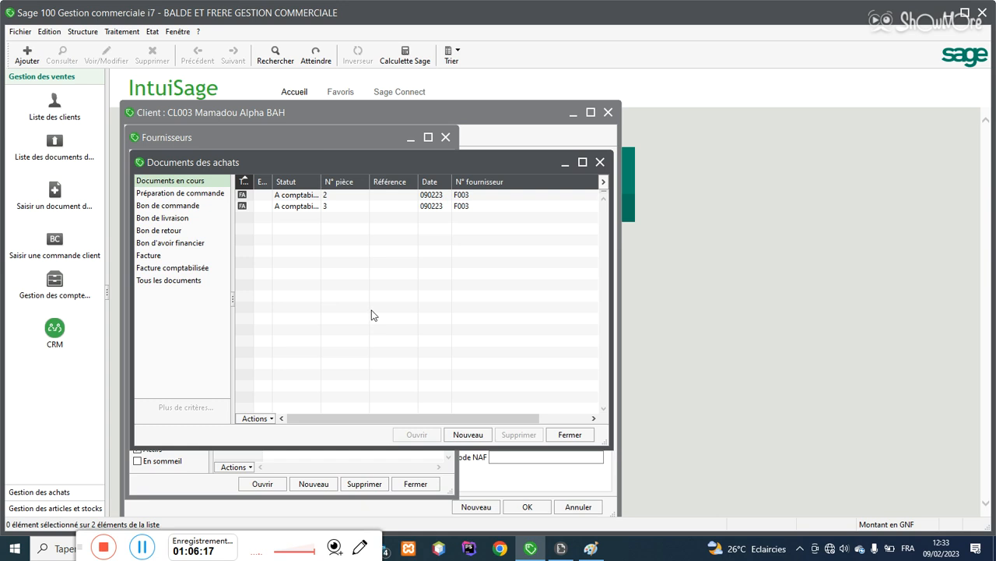
Step: Post the remaining purchase invoices through Mise à jour de la comptabilité with the transfer type Factures des achats, accepting the entry closure
click(123, 32)
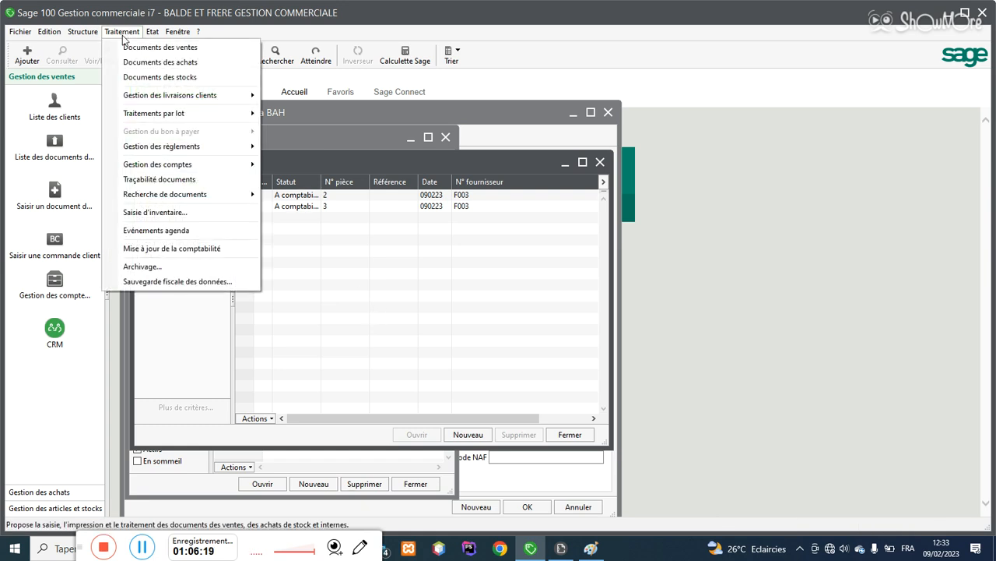
click(175, 250)
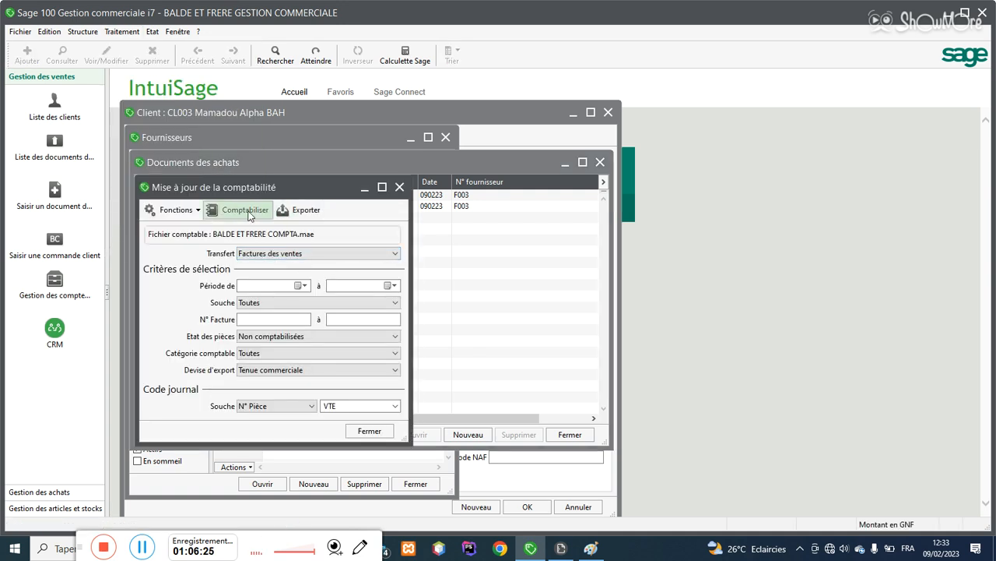
click(251, 255)
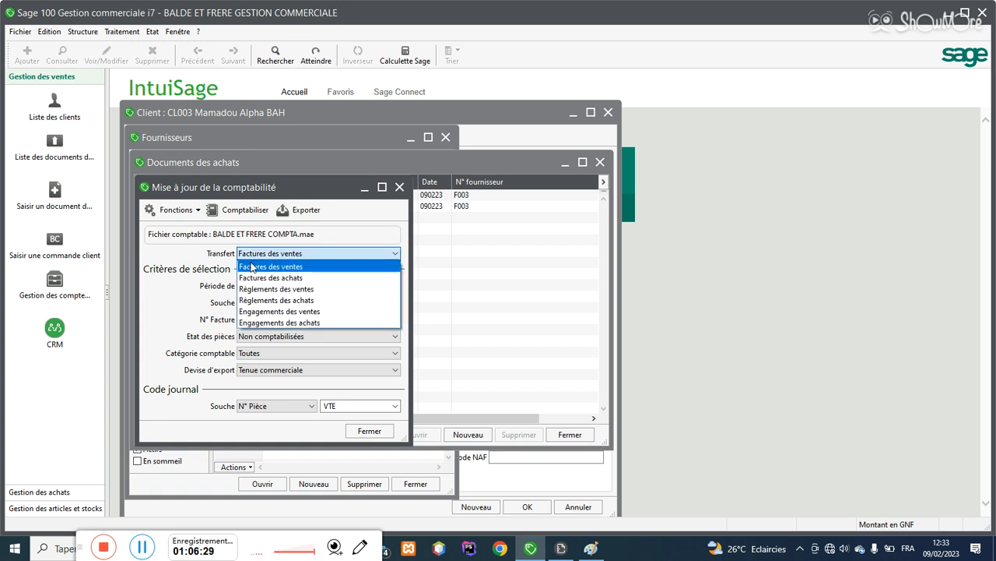
click(253, 278)
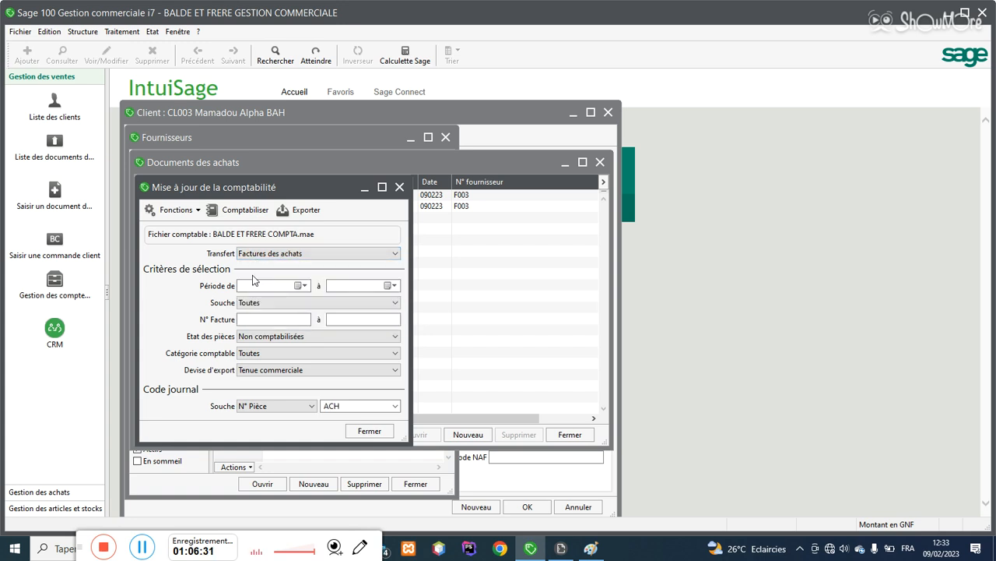
click(242, 212)
click(478, 326)
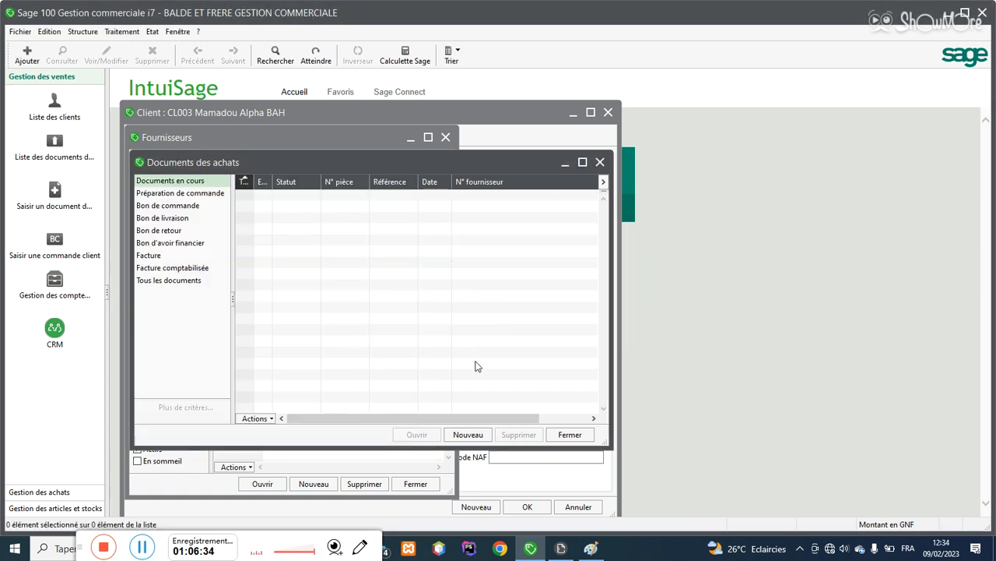
Step: Close the purchase documents list and the open client record, then open the interrogation of Fournisseur divers
click(572, 434)
click(516, 137)
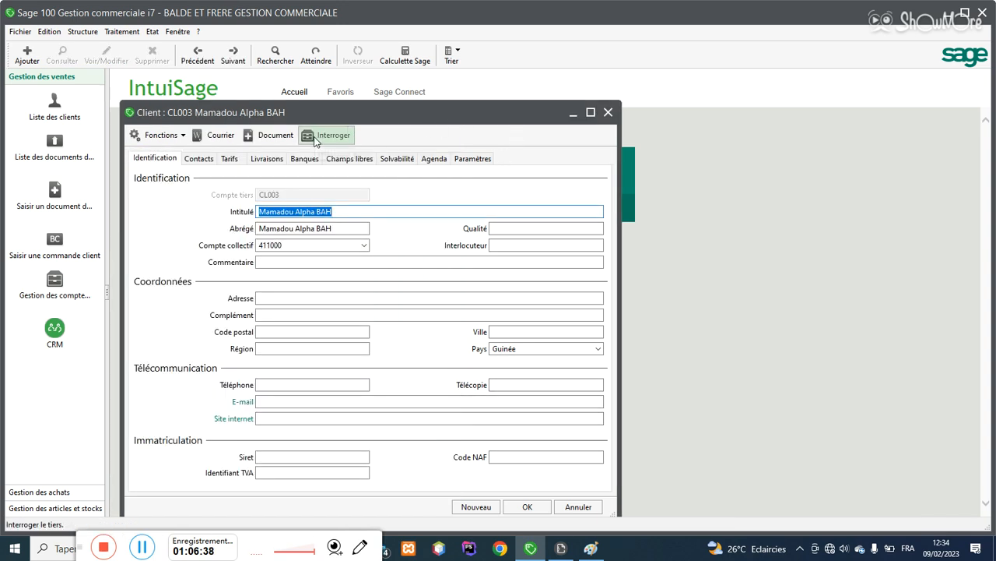
click(608, 112)
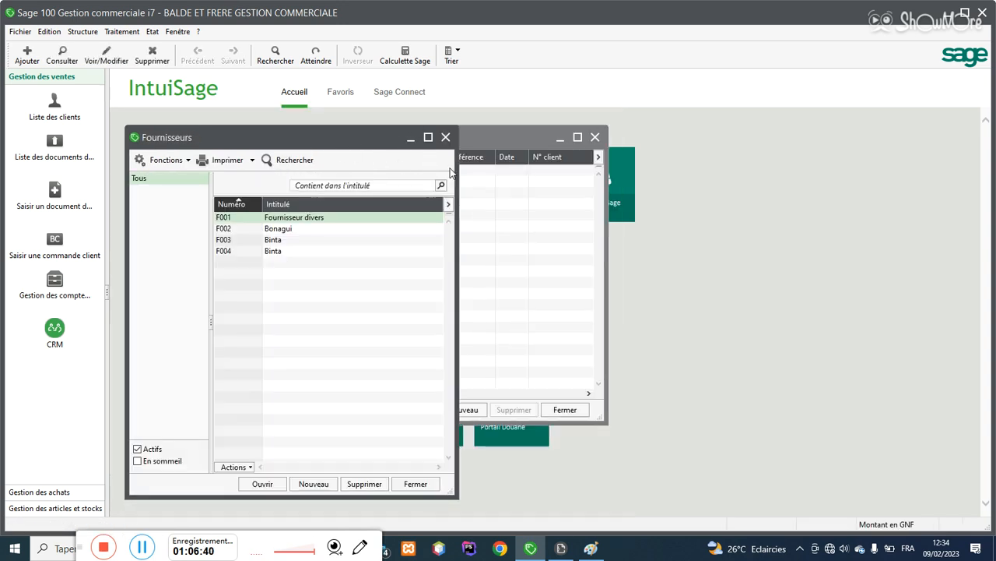
double_click(327, 220)
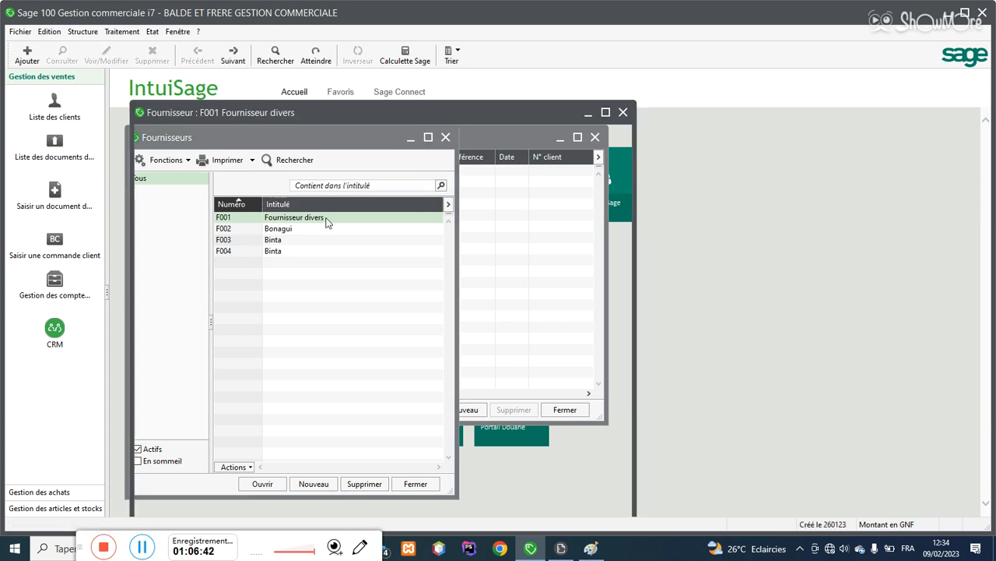
click(352, 137)
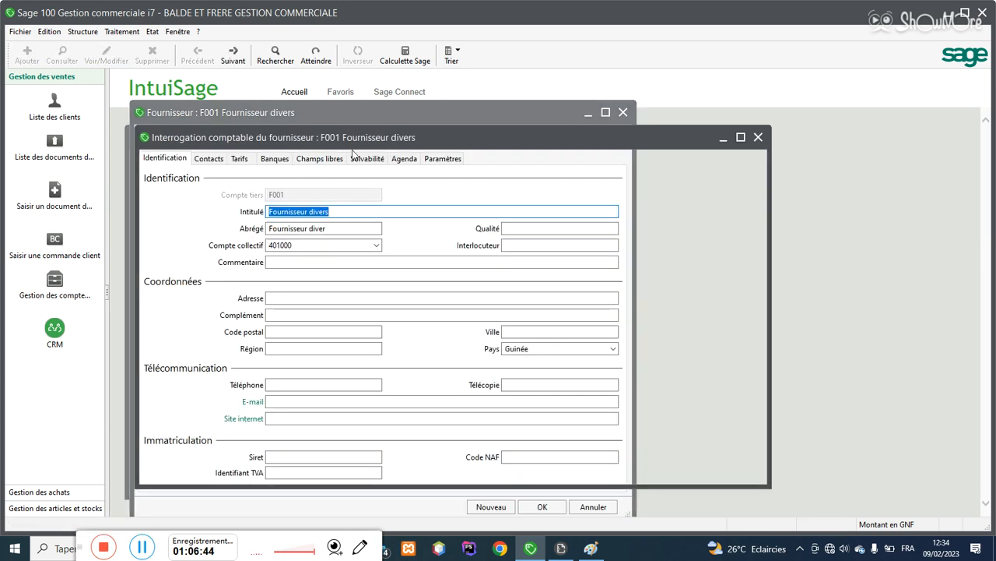
Step: Switch the interrogation to the third listed supplier and review its Comptable entries
click(380, 184)
key(BackSpace)
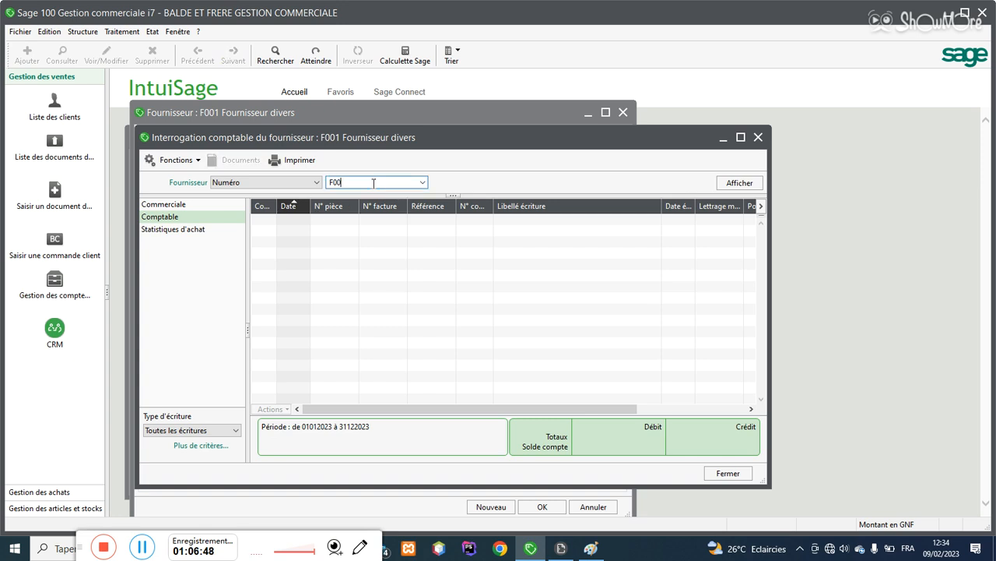
key(Return)
click(374, 183)
key(BackSpace)
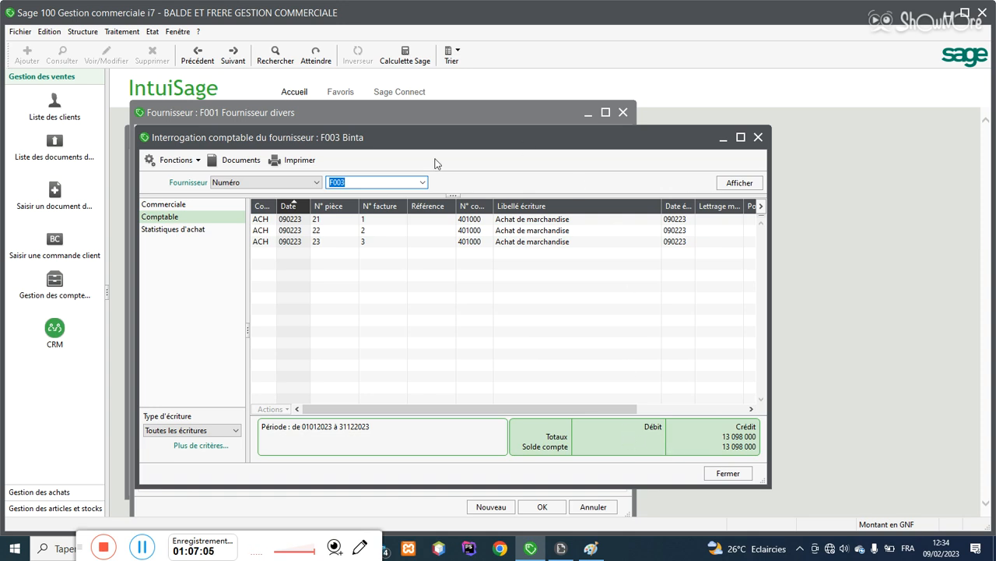
Step: Check the fourth listed supplier's Comptable entries by selecting it from the third-party list, then close all open windows
click(380, 179)
key(BackSpace)
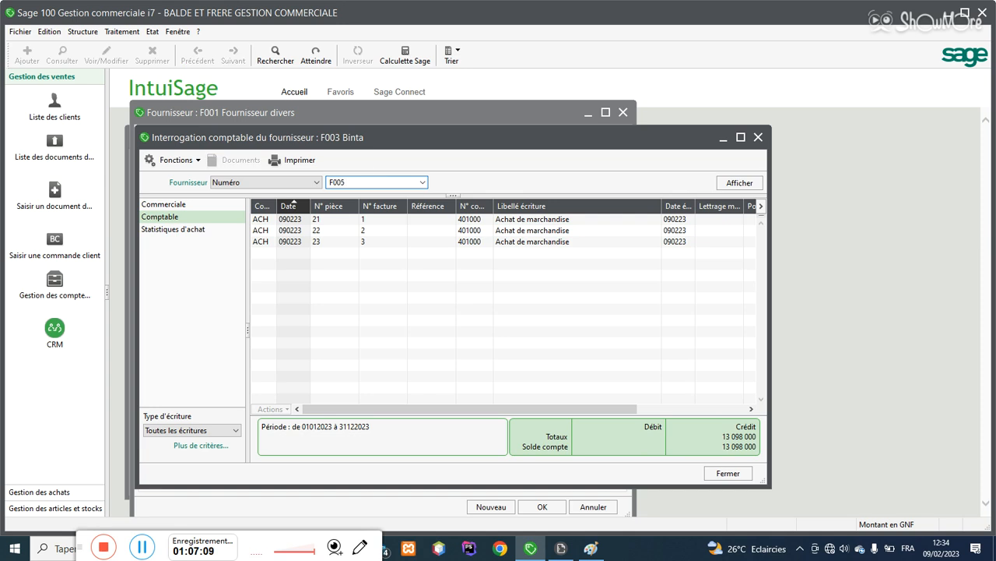
key(Return)
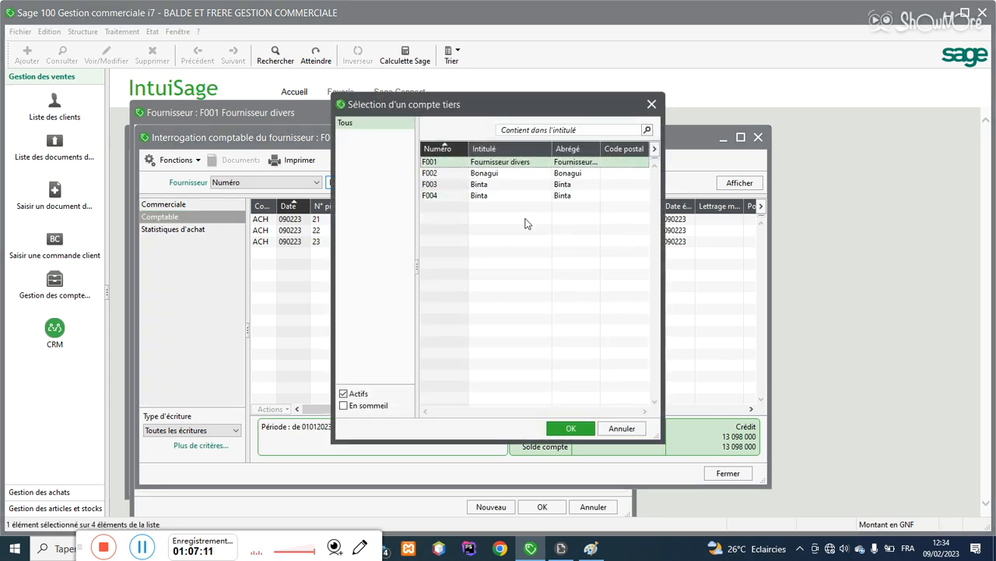
double_click(514, 195)
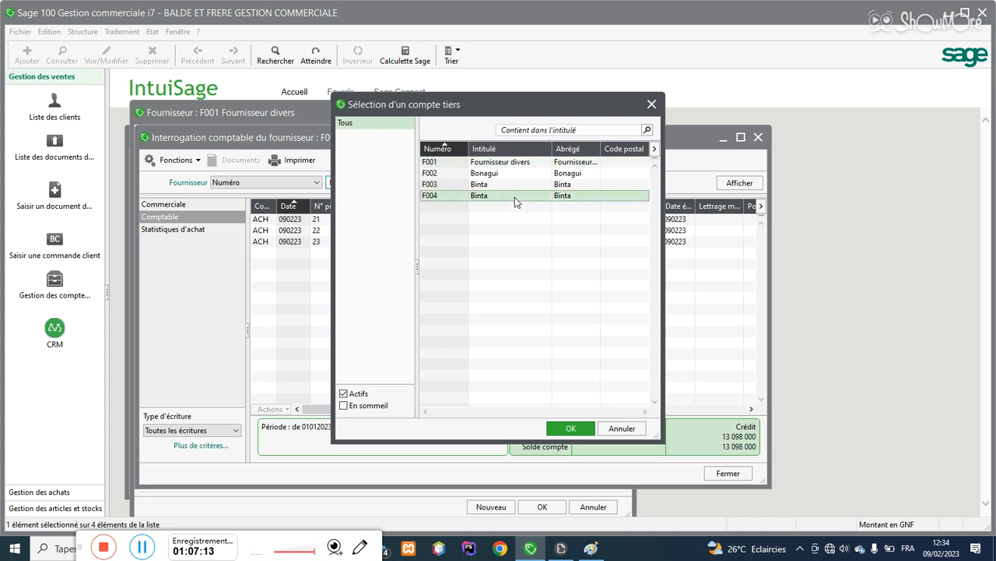
click(728, 473)
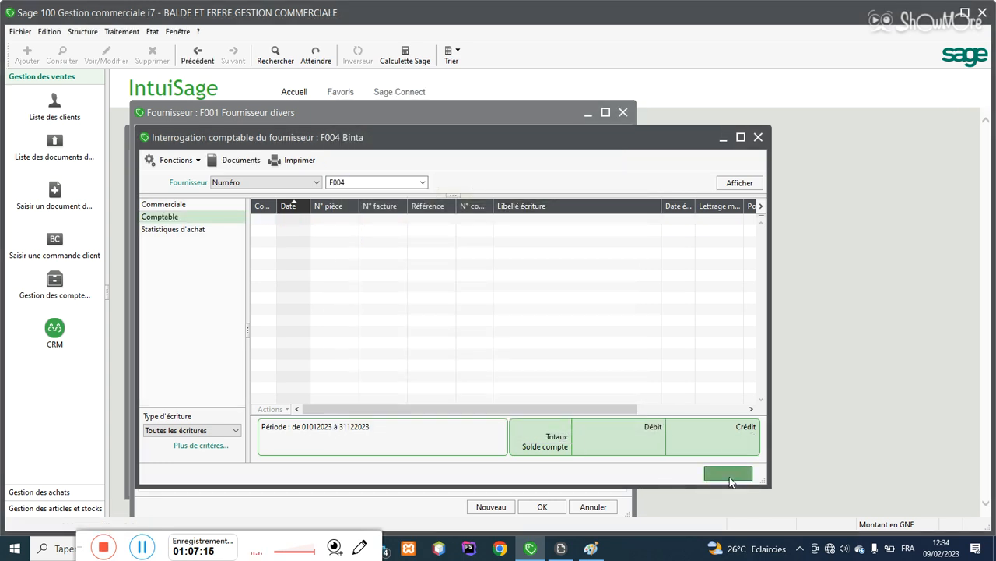
click(589, 506)
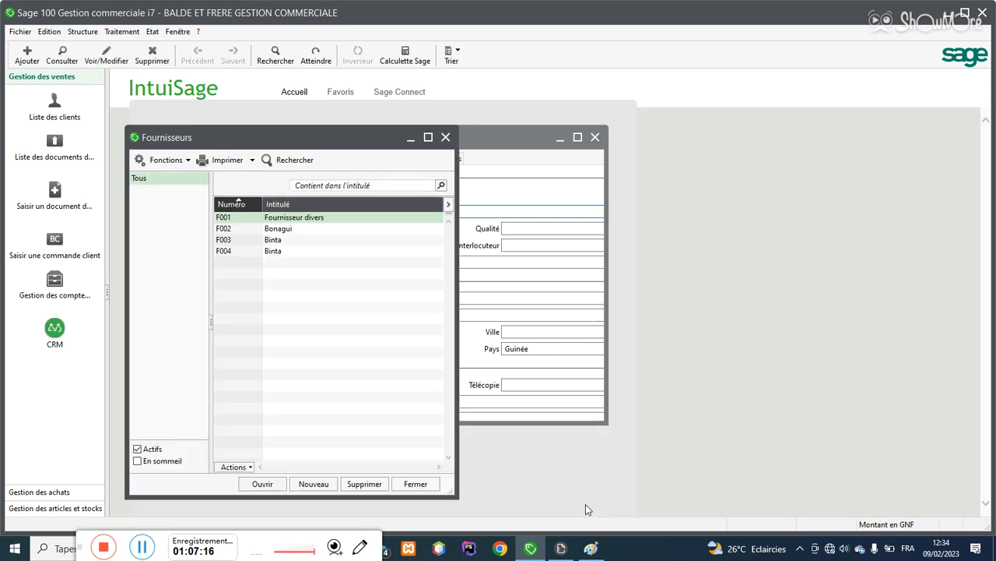
click(416, 483)
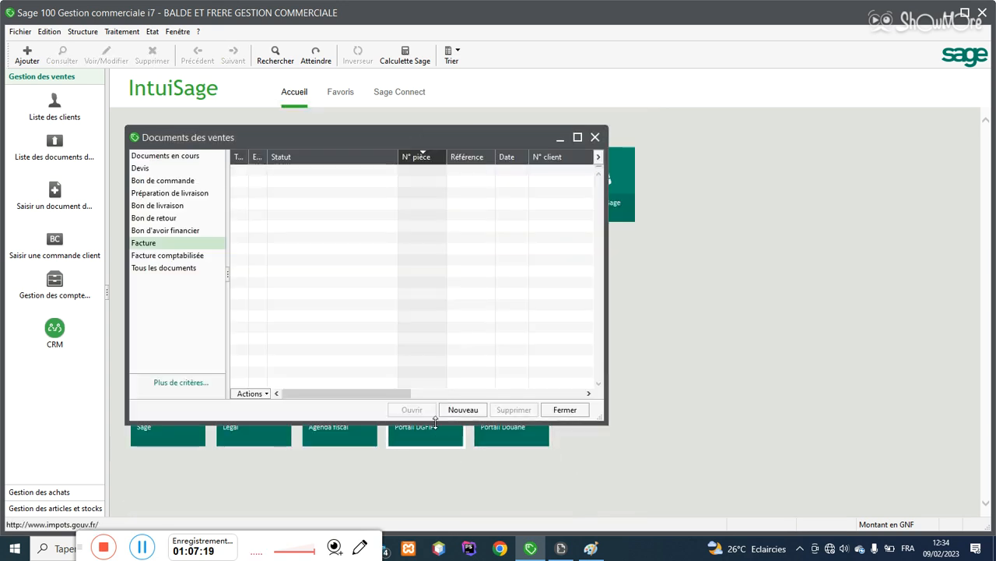
click(565, 410)
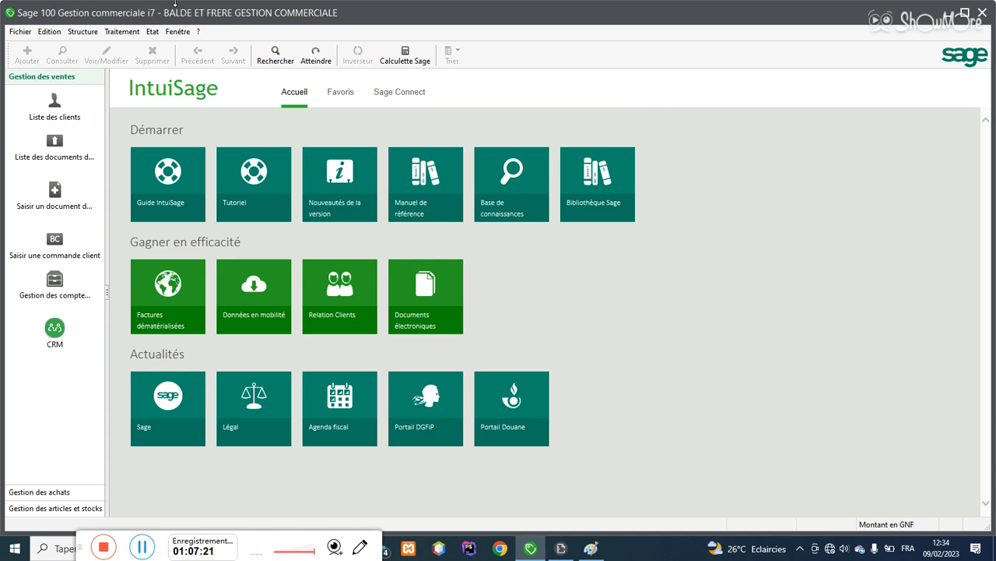
Step: Reopen the sales documents list, display the Facture comptabilisée documents, and move the list window aside
click(132, 33)
click(177, 47)
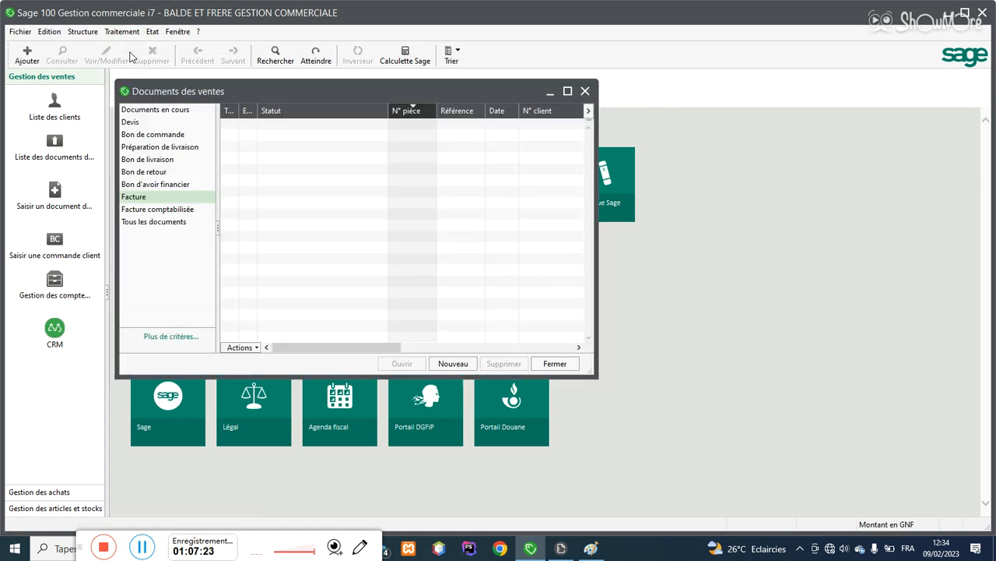
click(143, 212)
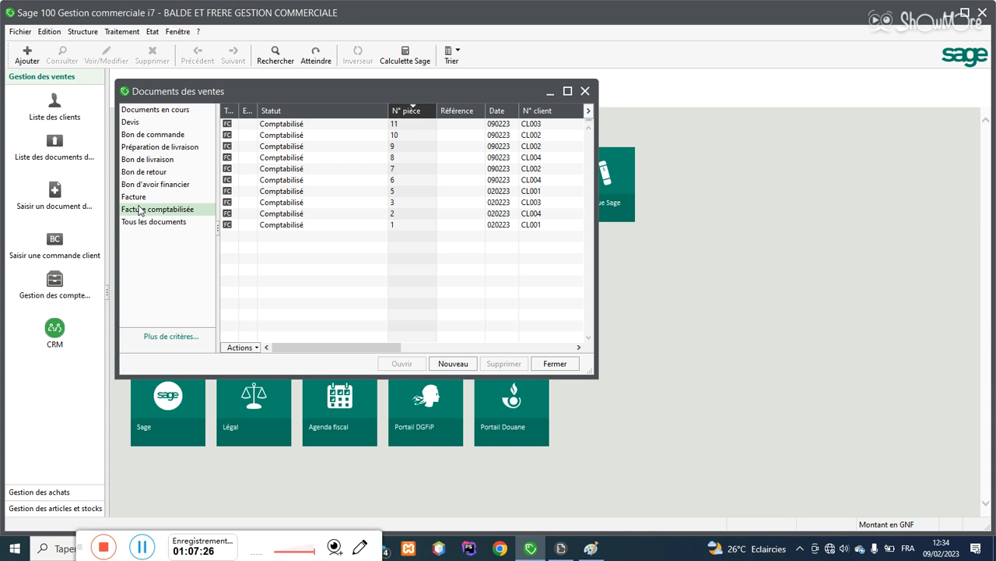
drag(241, 87, 489, 107)
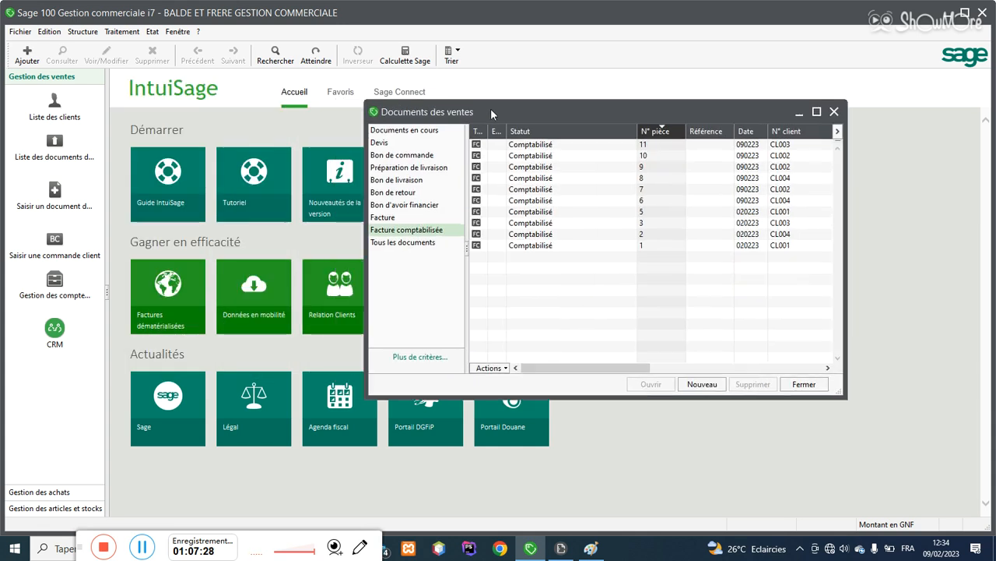
Step: Open the Ets. Balde et frère record from the client list, review its Comptable entries in the interrogation, and close the interrogation
click(121, 33)
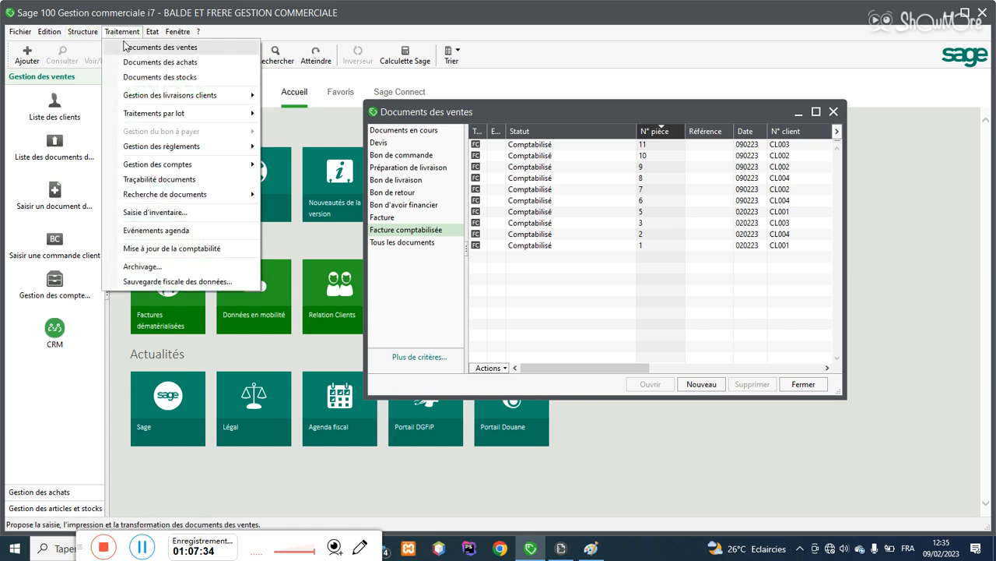
mouse_move(163, 171)
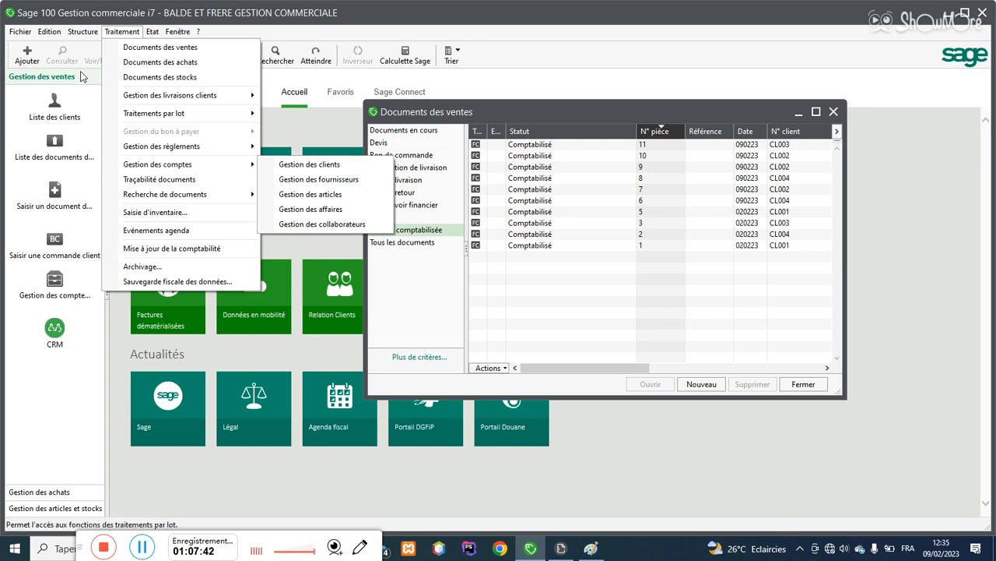
mouse_move(84, 37)
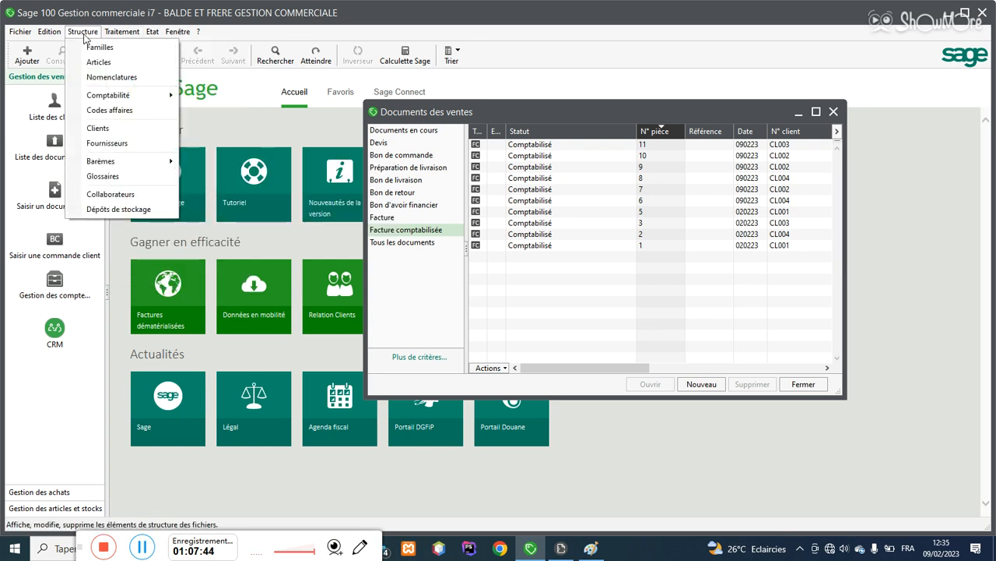
click(101, 129)
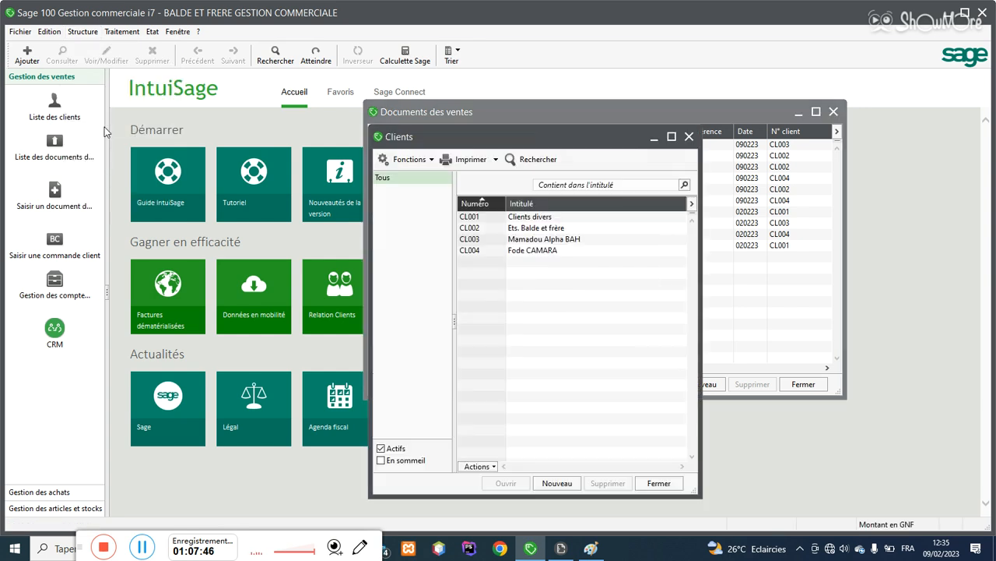
double_click(557, 229)
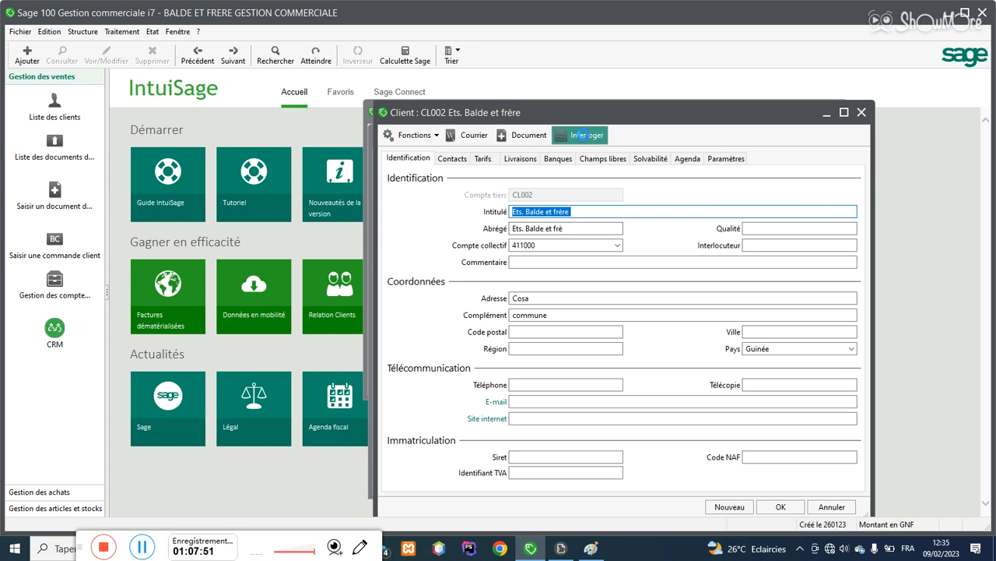
click(580, 135)
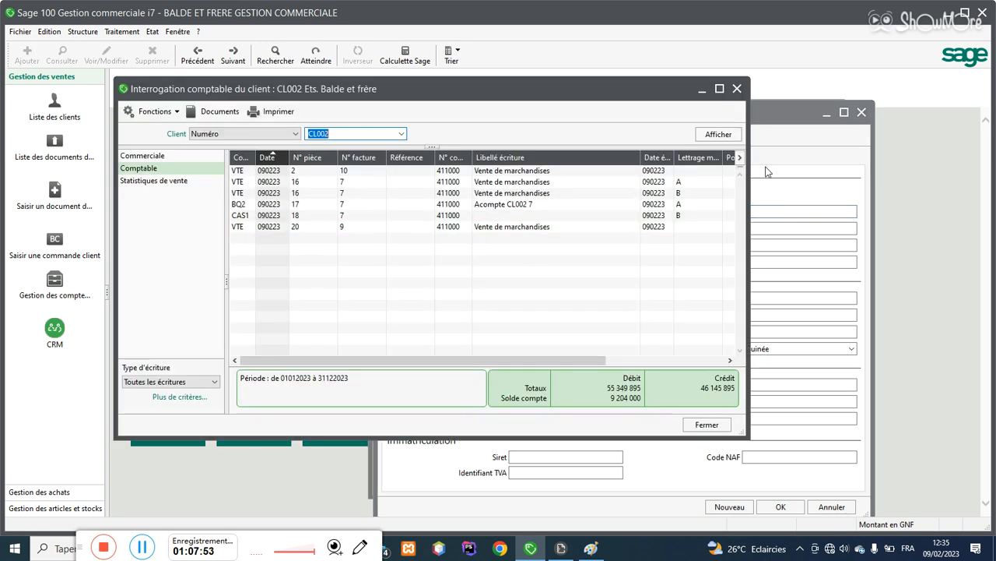
click(738, 88)
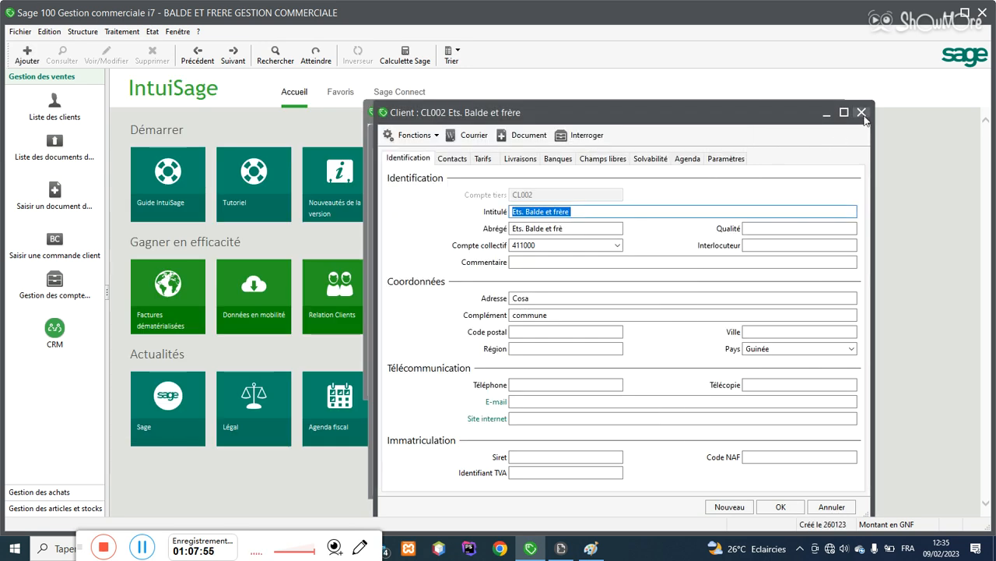
Step: Close the client record, the client list and the sales documents list
click(862, 112)
click(689, 136)
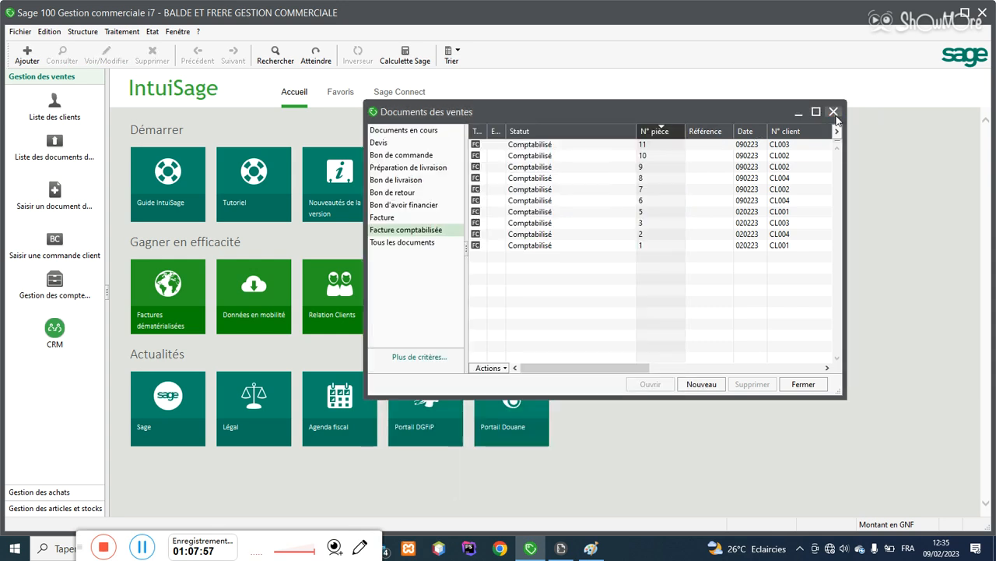
click(834, 112)
Step: Open the Gestion des clients list, maximize it, and review the Comptable entries of Clients divers
click(121, 31)
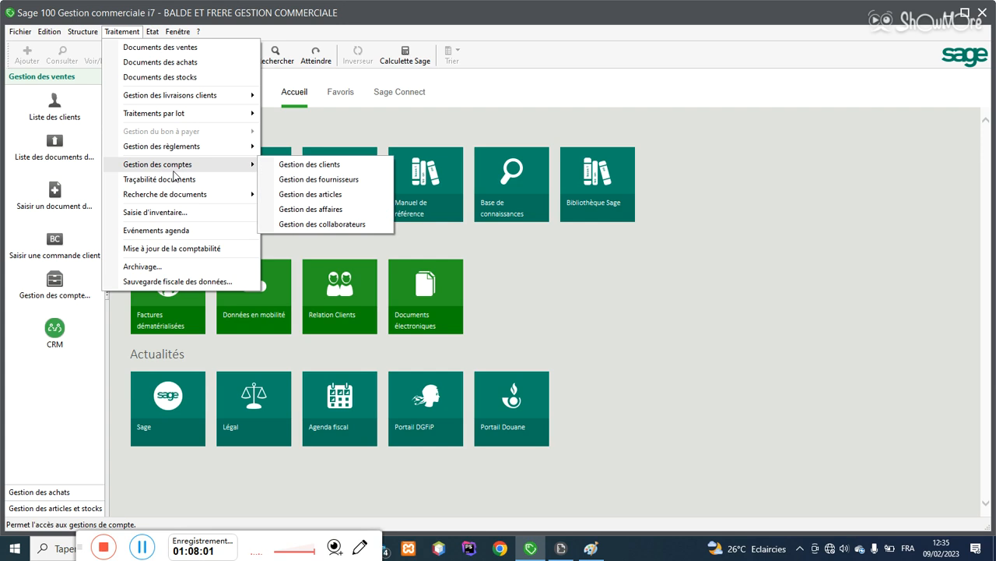
click(318, 166)
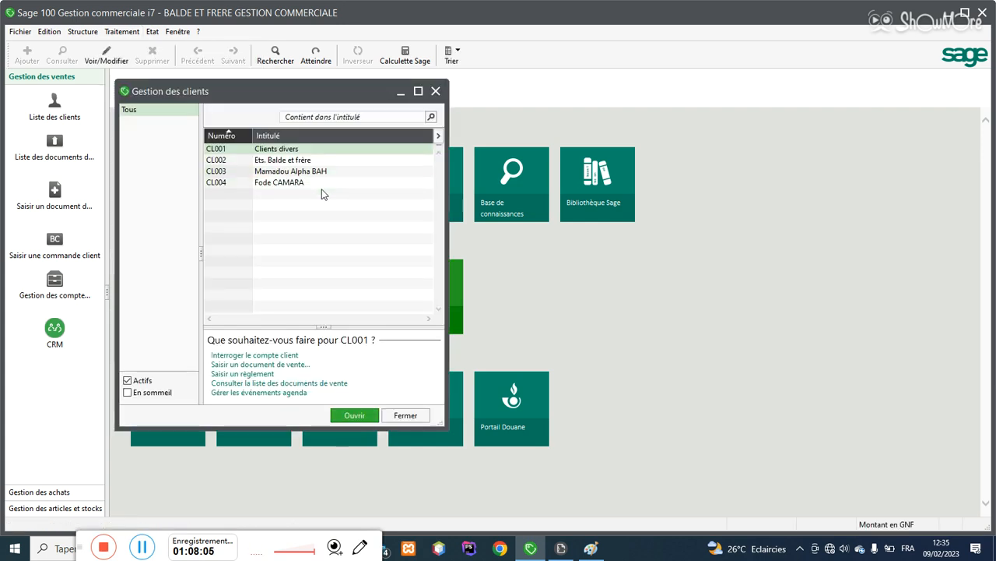
click(419, 92)
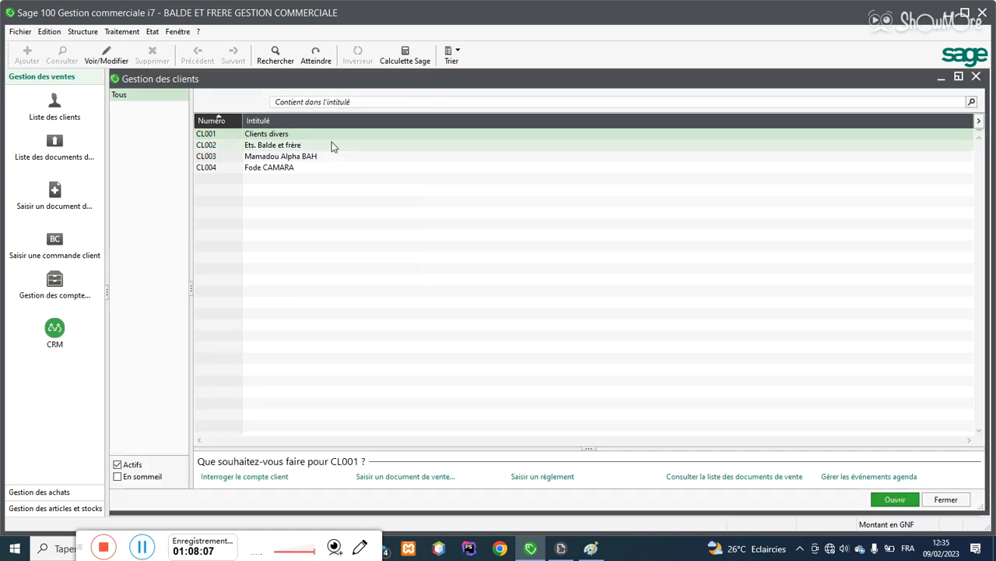
double_click(279, 136)
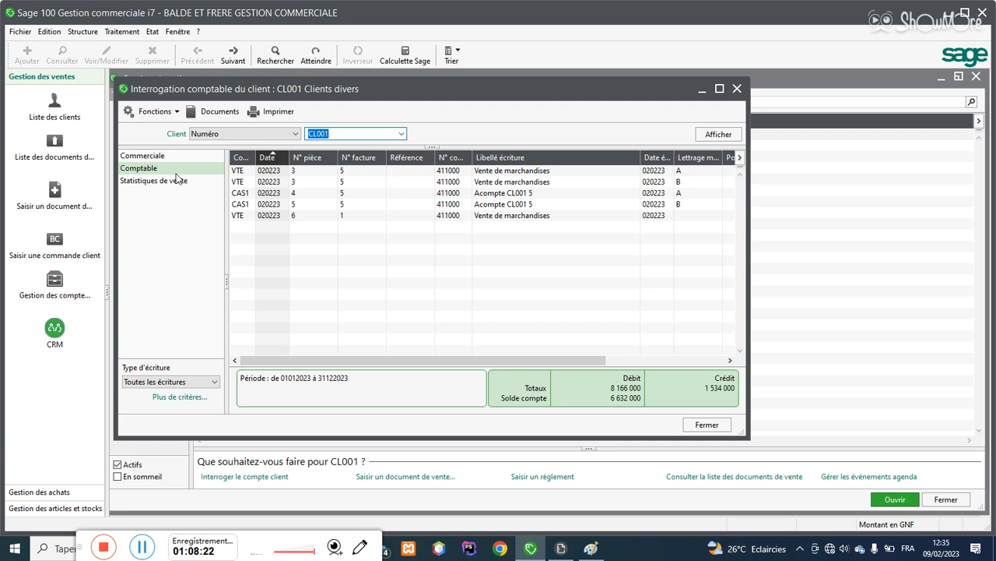
Step: Open Saisie des règlements clients, filter on Règlements non imputés, and load the Clients divers account
click(129, 32)
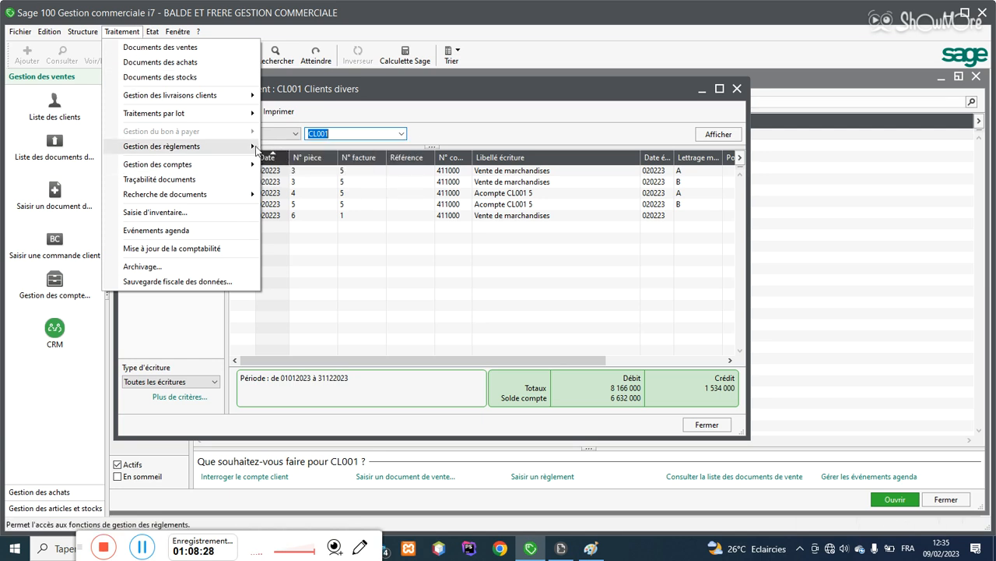
click(286, 146)
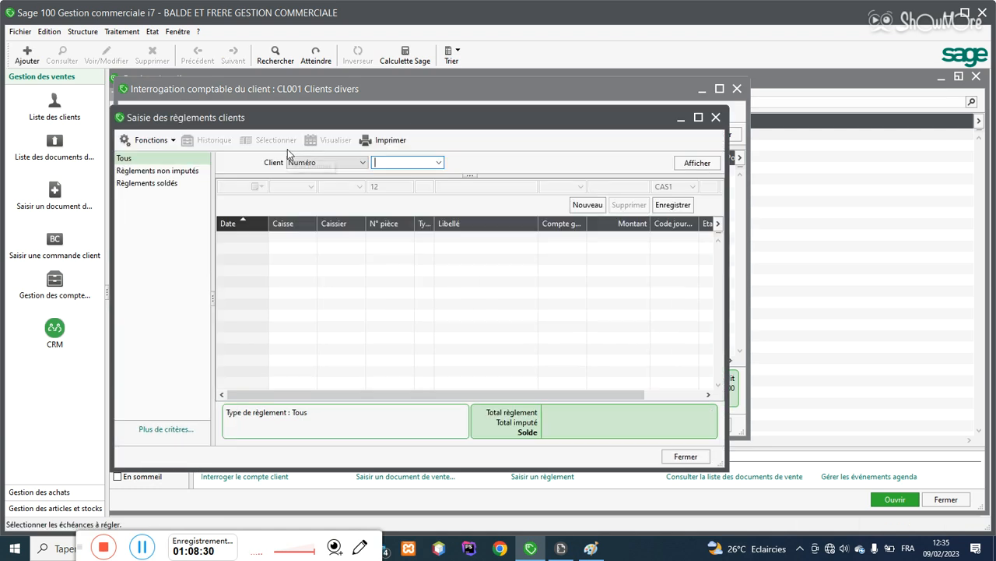
click(175, 172)
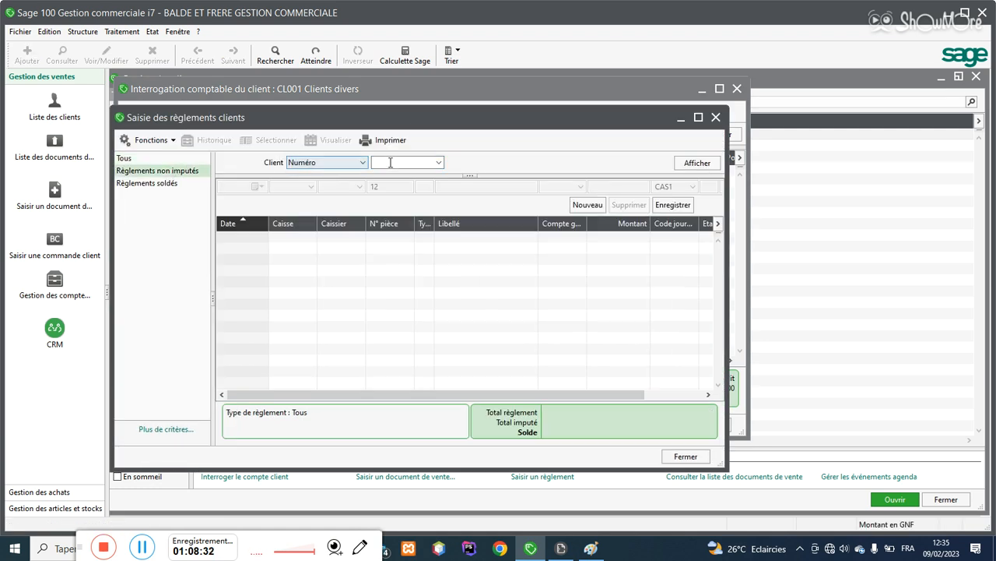
click(439, 166)
click(437, 169)
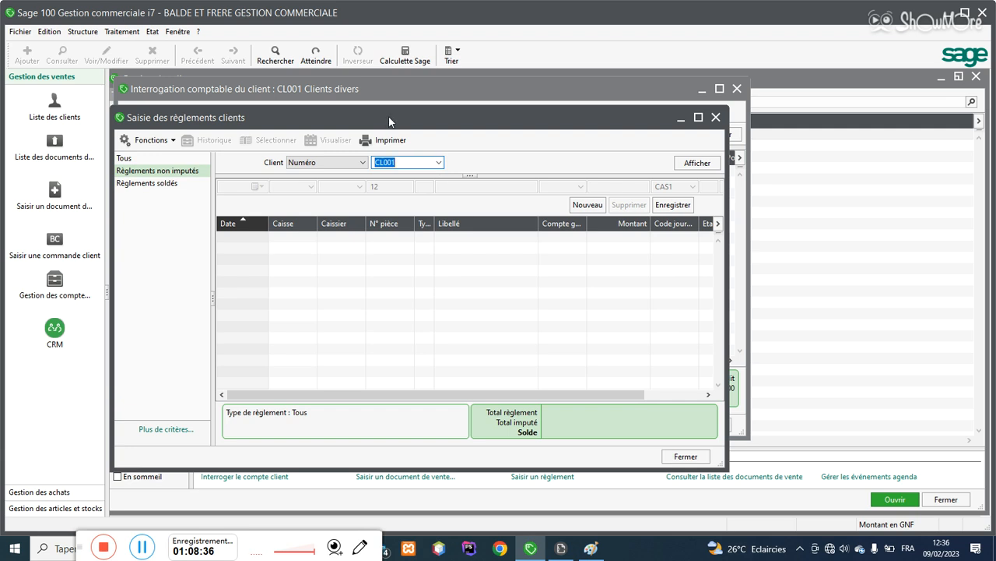
key(Tab)
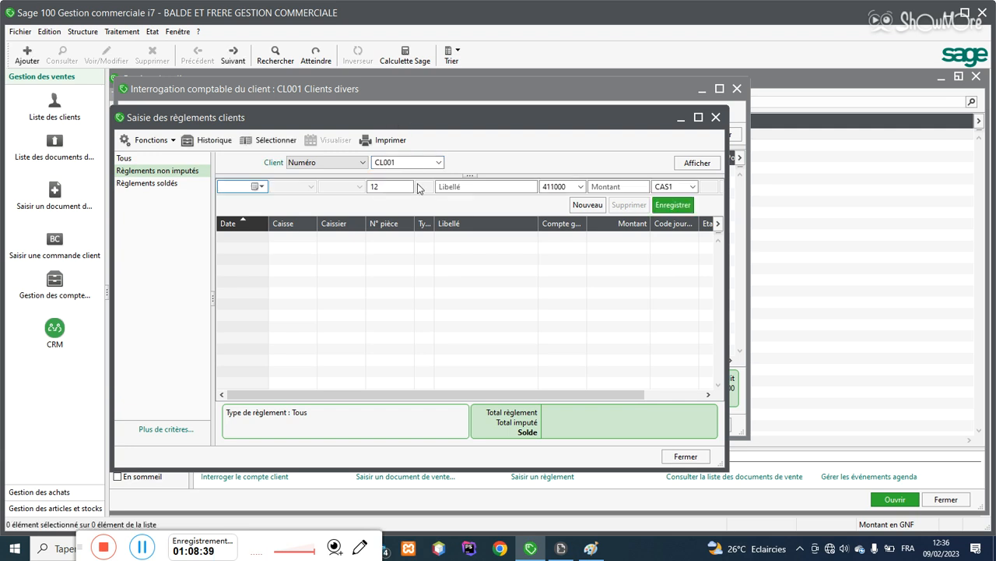
Step: Select the unpaid due date of invoice 1 for Clients divers, allocate a settlement of 6 632 000 to it, and validate
click(276, 140)
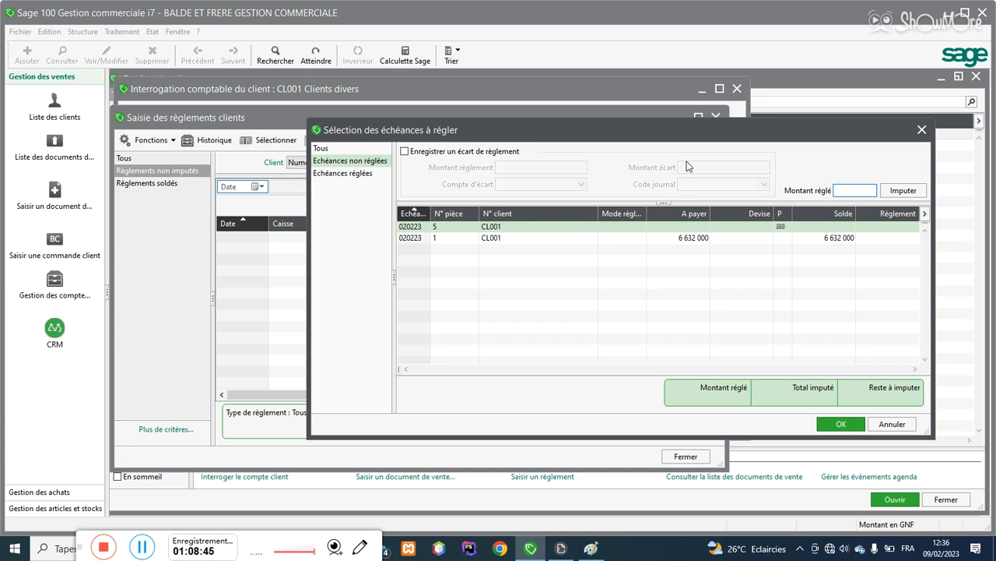
drag(679, 130, 432, 118)
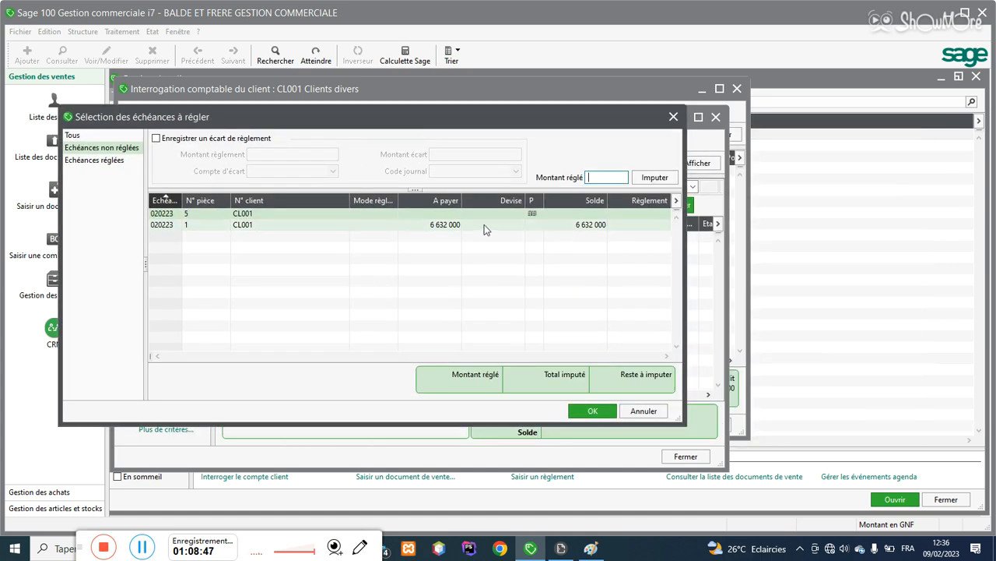
click(433, 227)
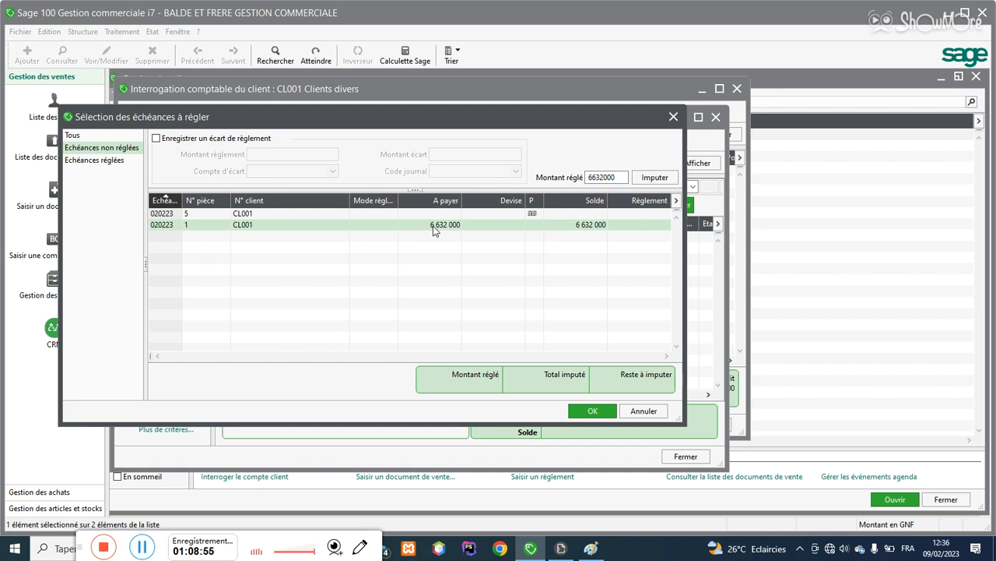
click(650, 183)
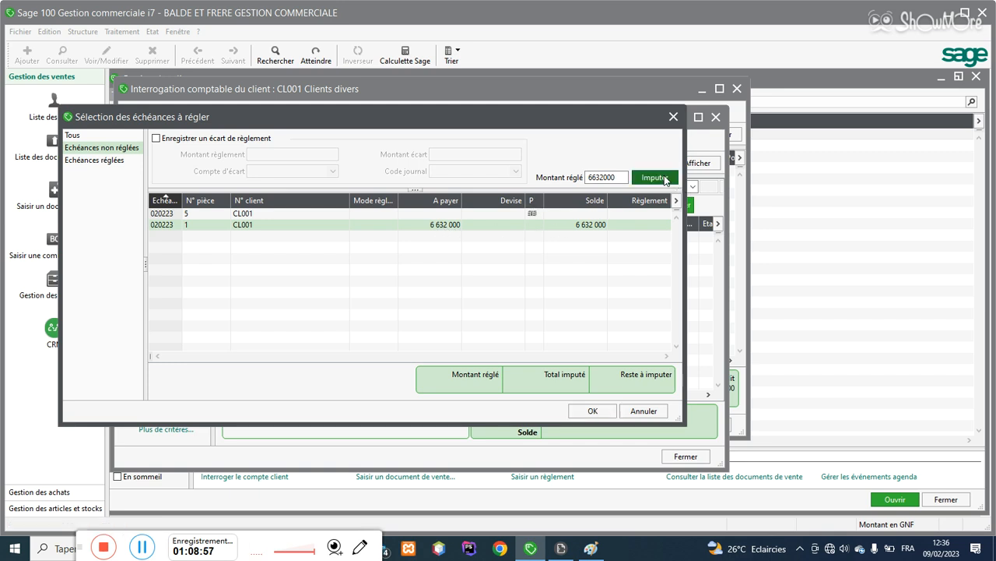
click(591, 411)
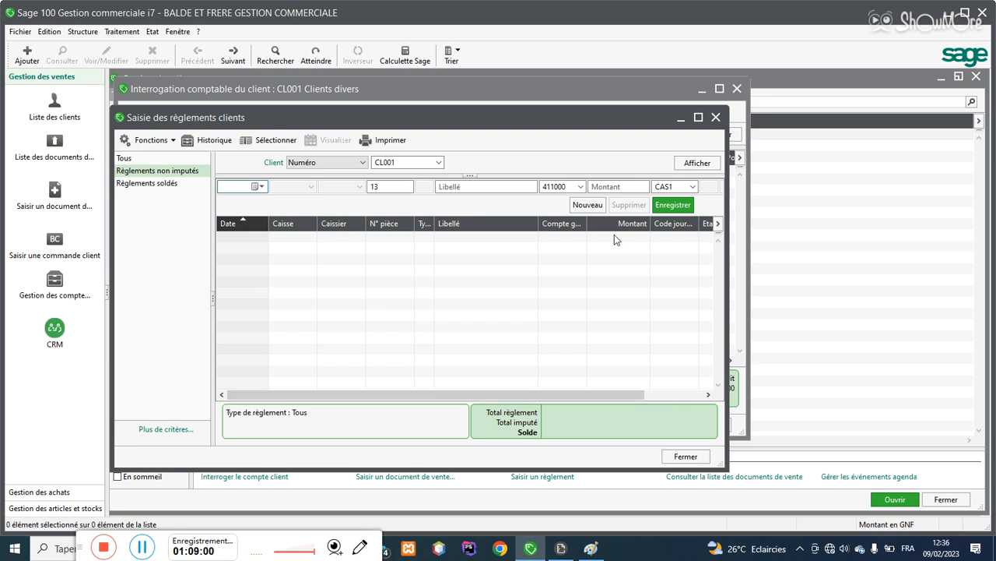
Step: Choose 09/02/2023 as the entry date, check the remaining unpaid due dates of Clients divers, and close the settlement entry without saving
click(257, 187)
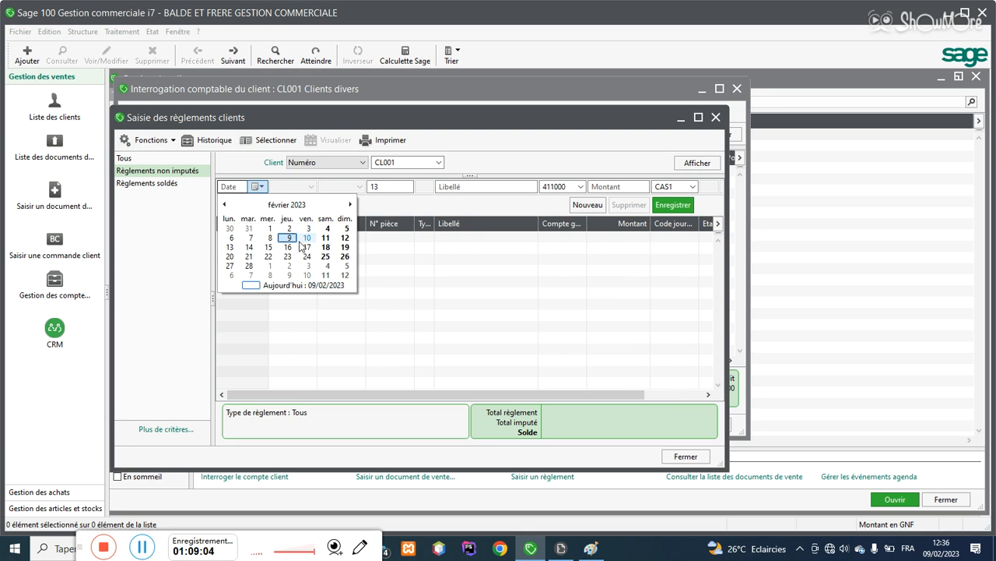
click(291, 238)
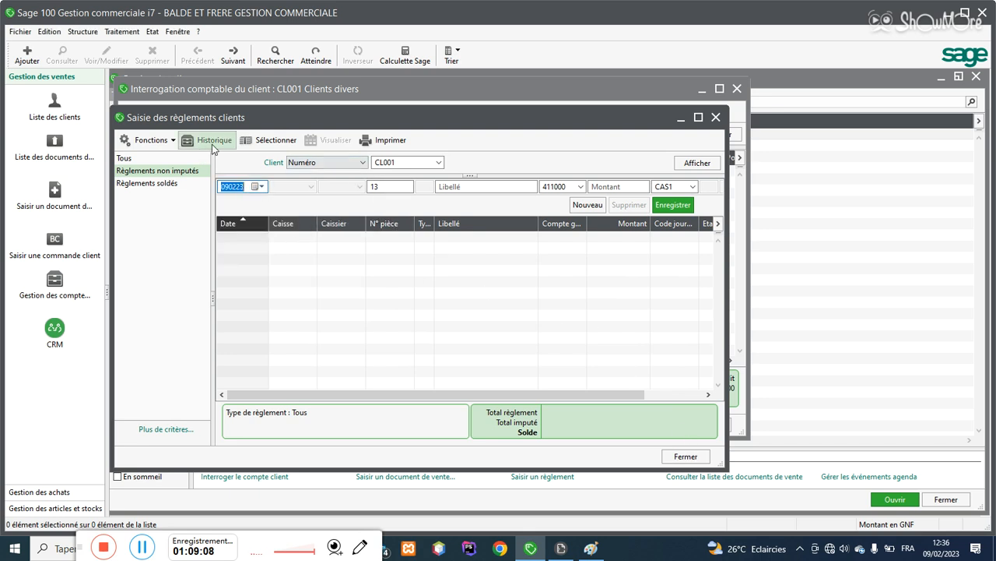
click(279, 141)
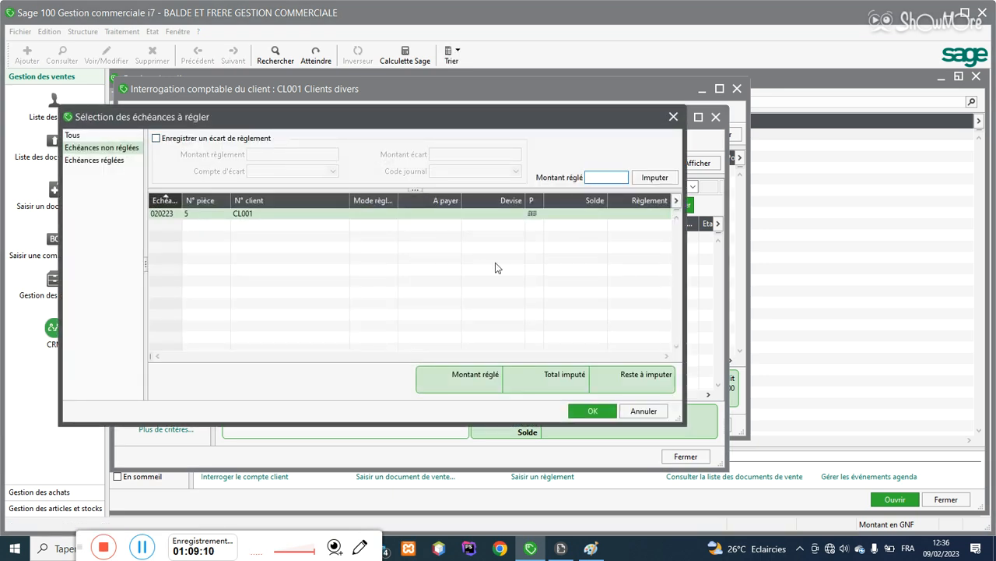
click(641, 411)
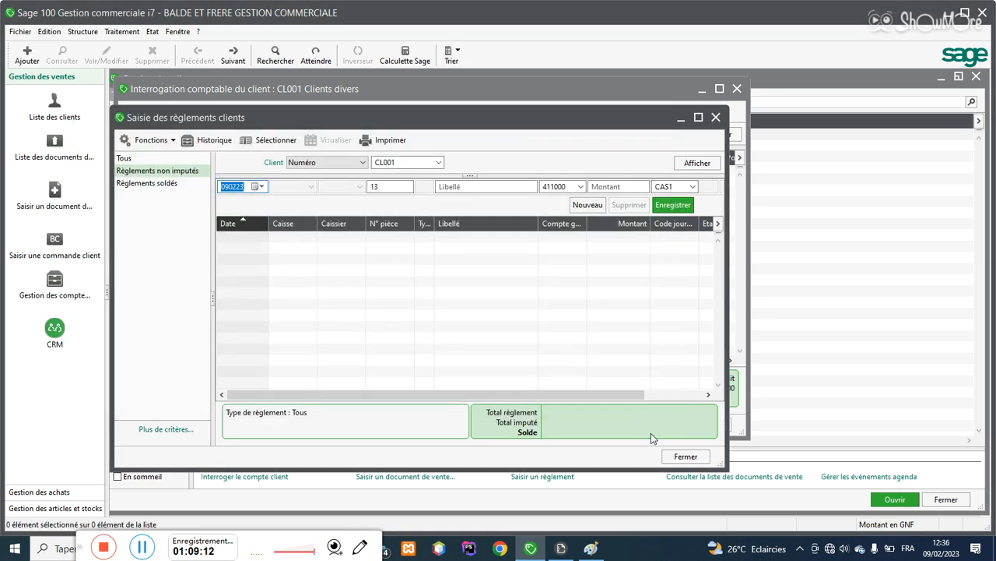
click(676, 460)
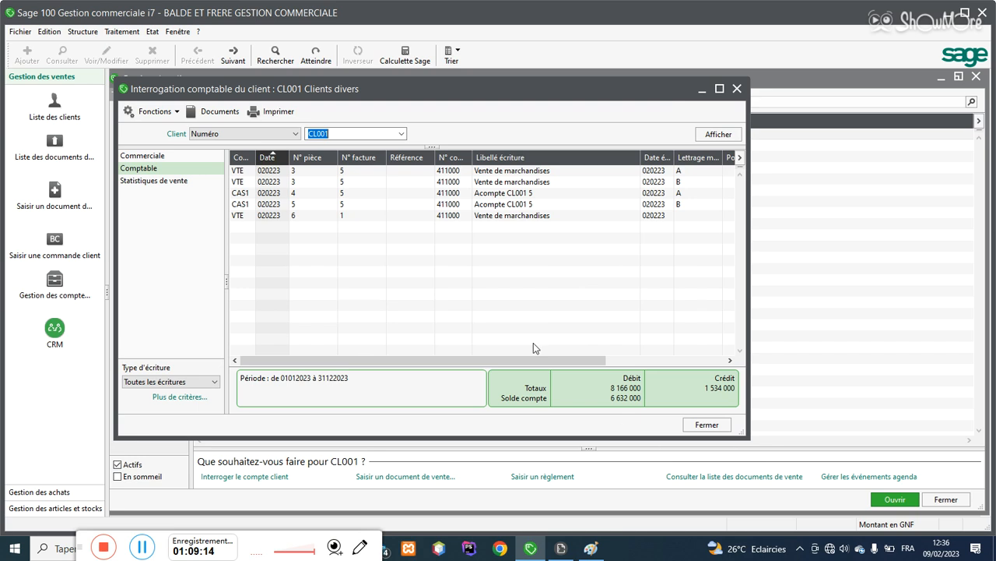
Step: Refresh the Clients divers interrogation by switching to the Commerciale view and back to Comptable
click(154, 173)
click(144, 156)
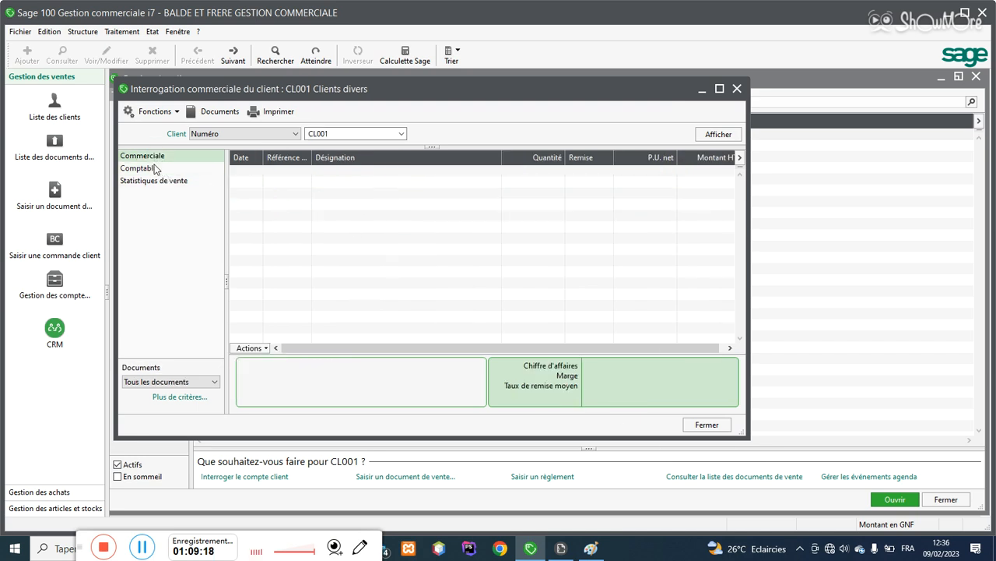
click(153, 172)
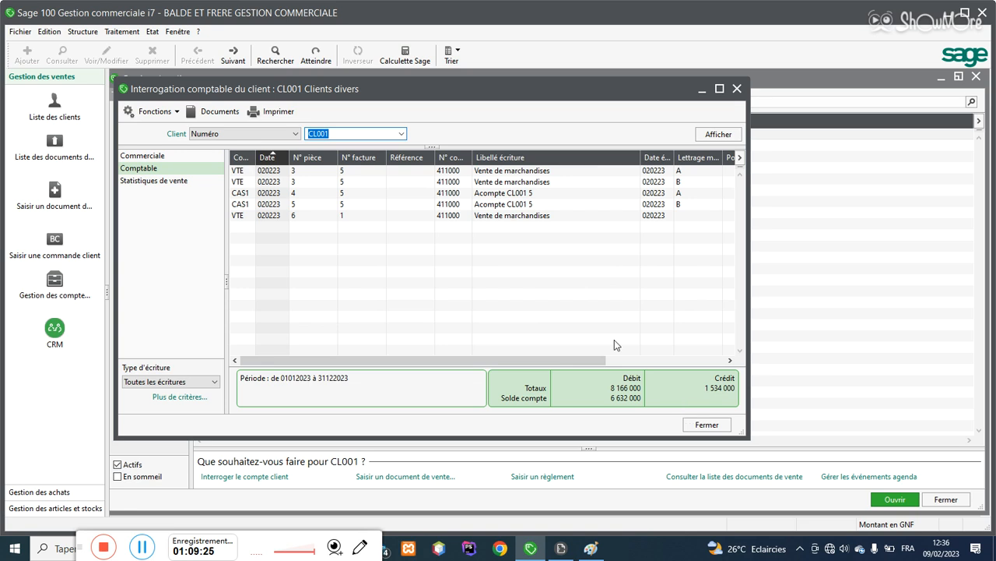
Step: Run Mise à jour de la comptabilité with the transfer set to Règlements des ventes, and post the settlements to accounting
click(120, 32)
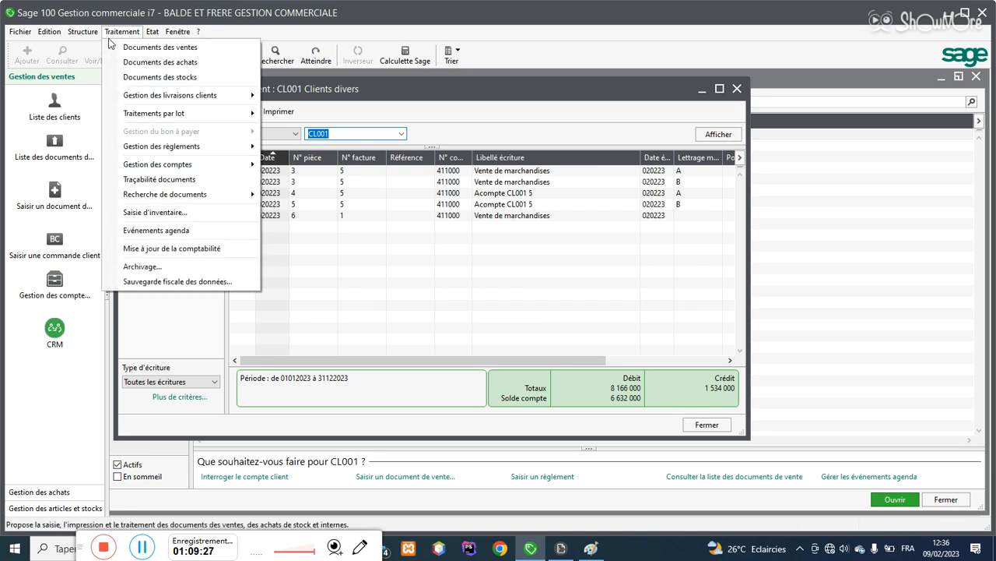
click(174, 248)
click(250, 184)
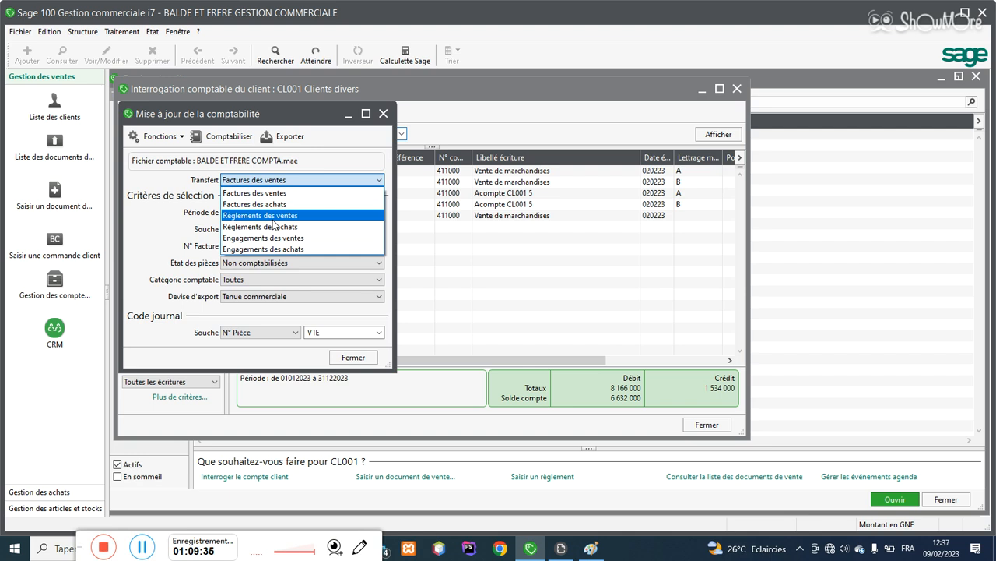
click(273, 217)
click(235, 139)
click(479, 327)
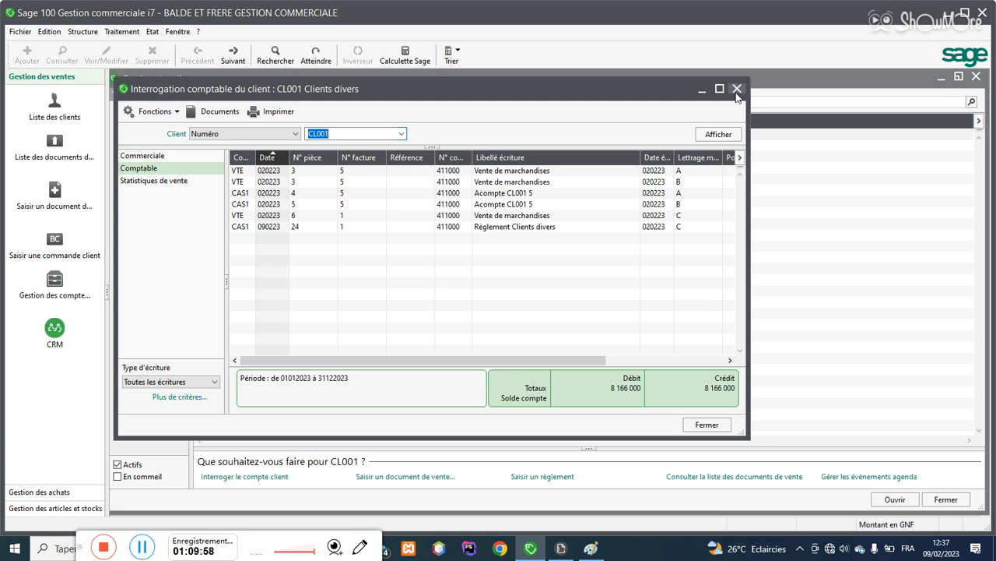
Step: Switch the interrogation to the Ets. Balde et frère account and review its Comptable entries
click(346, 137)
key(BackSpace)
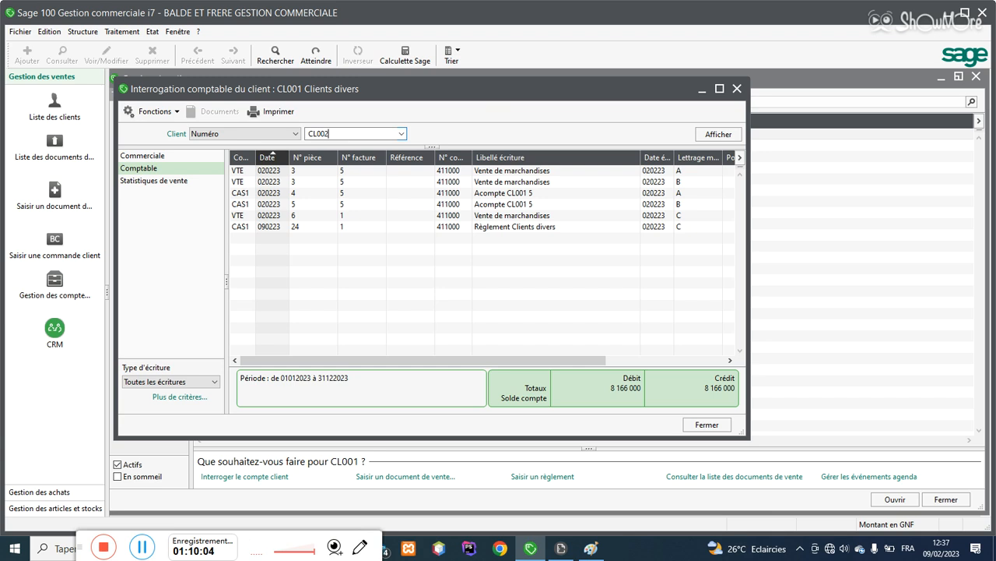
key(Return)
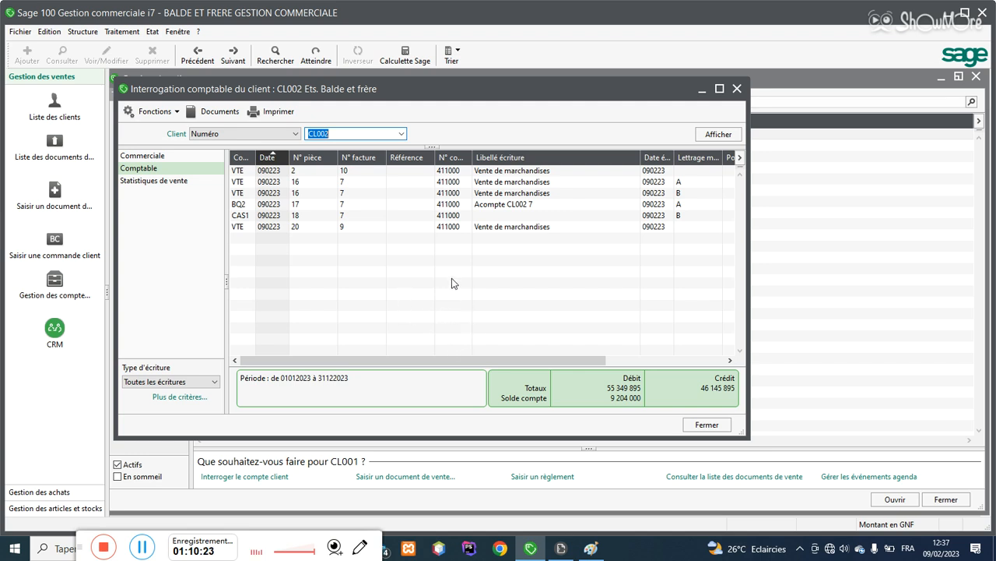
Step: Open Saisie des règlements clients for Ets. Balde et frère and reposition the window to view the account balance behind it
click(134, 35)
mouse_move(179, 146)
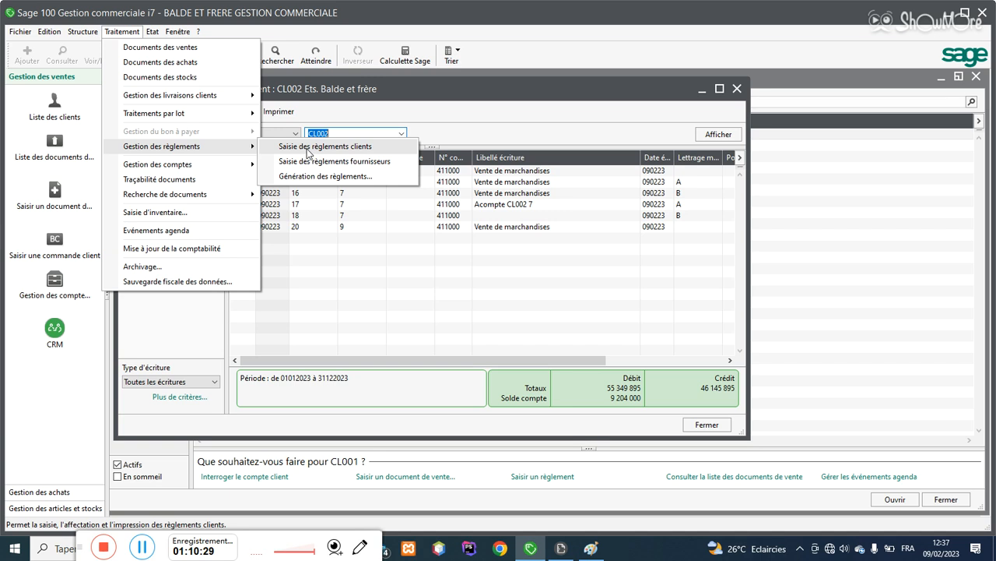
click(308, 148)
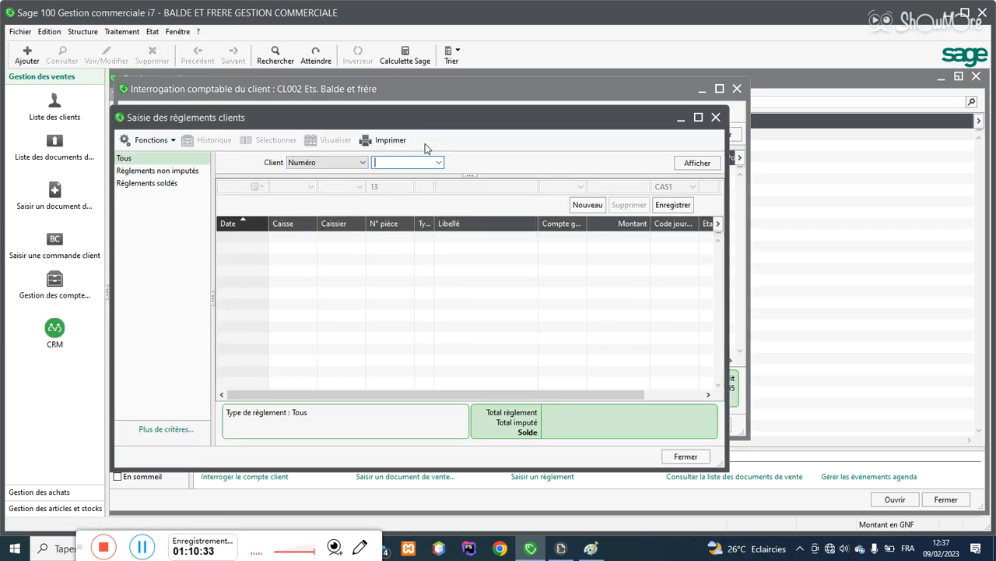
click(439, 162)
click(425, 176)
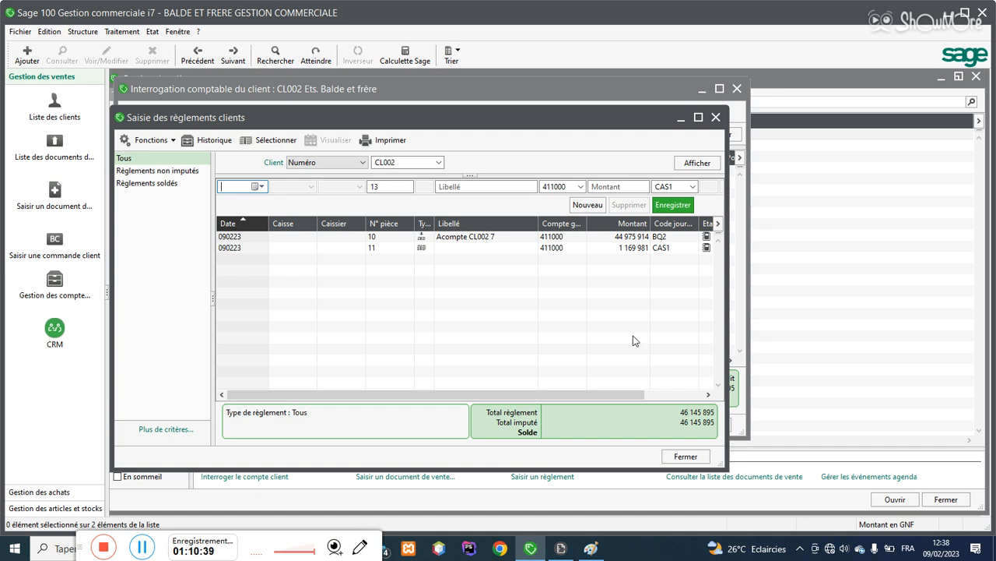
drag(524, 118, 356, 108)
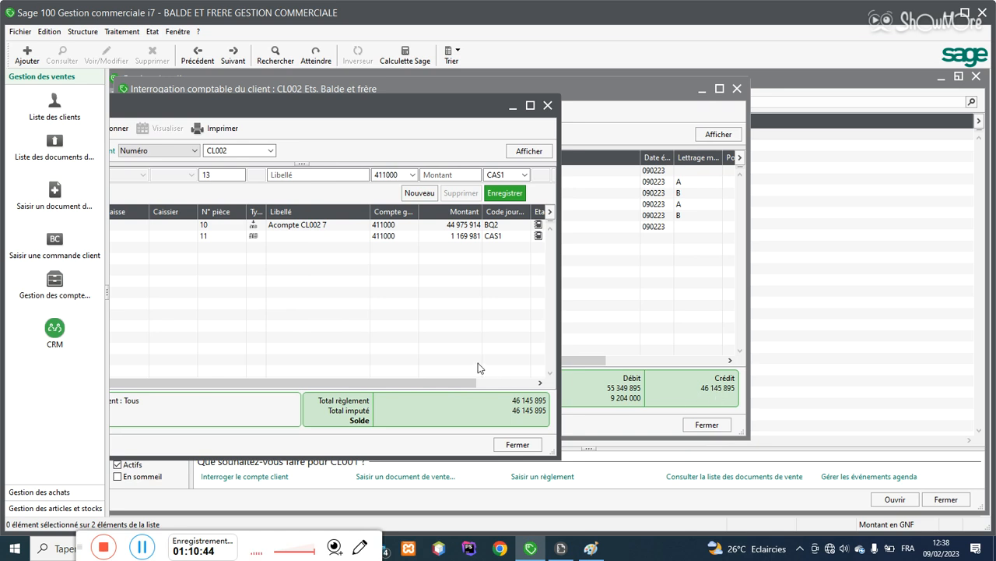
drag(286, 110, 303, 75)
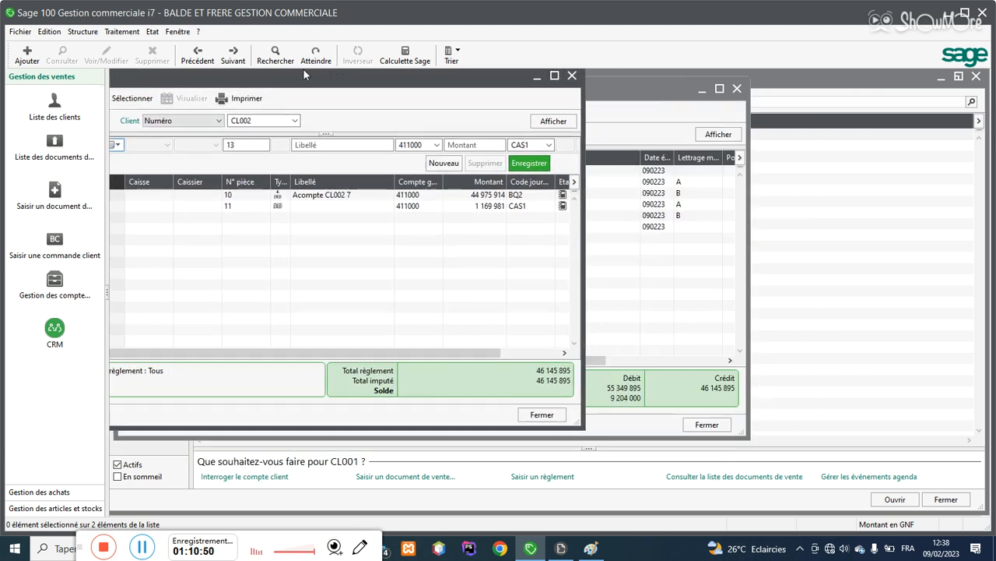
drag(304, 71, 574, 81)
Step: Allocate settlements of 3 221 400 to invoice 10 and 5 982 600 to invoice 9 for Ets. Balde et frère, validate, and close settlement entry
click(414, 106)
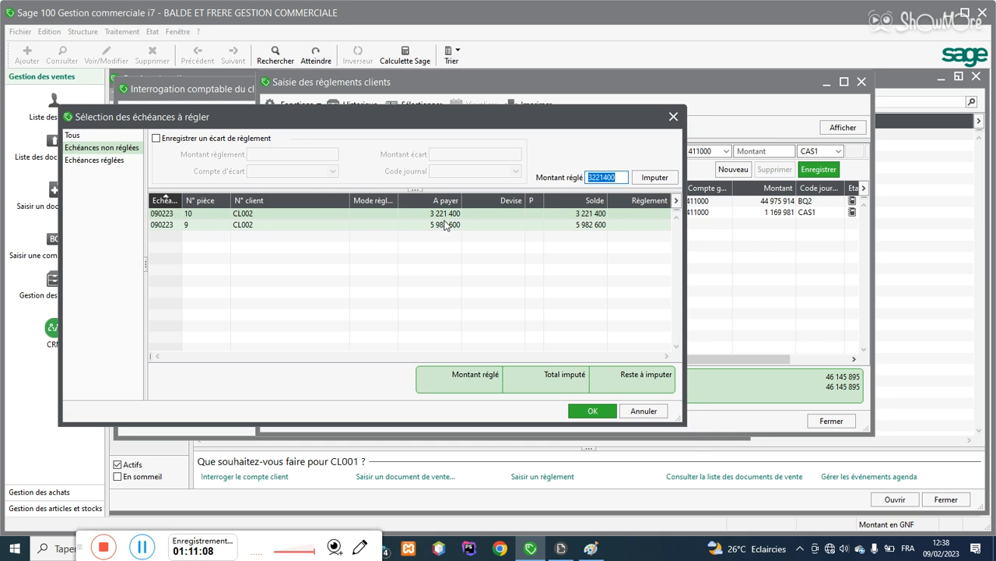
click(652, 178)
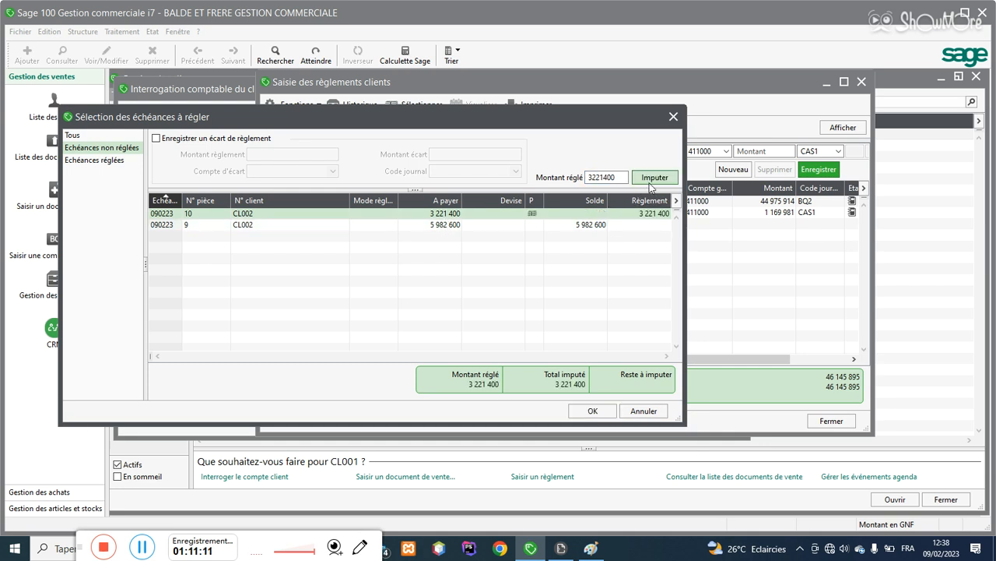
click(472, 226)
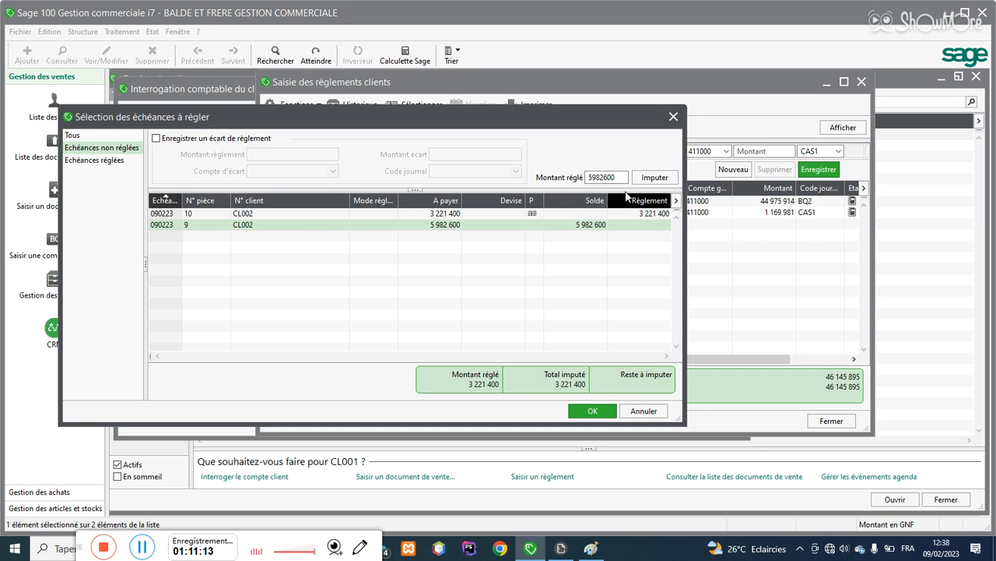
click(654, 177)
click(593, 411)
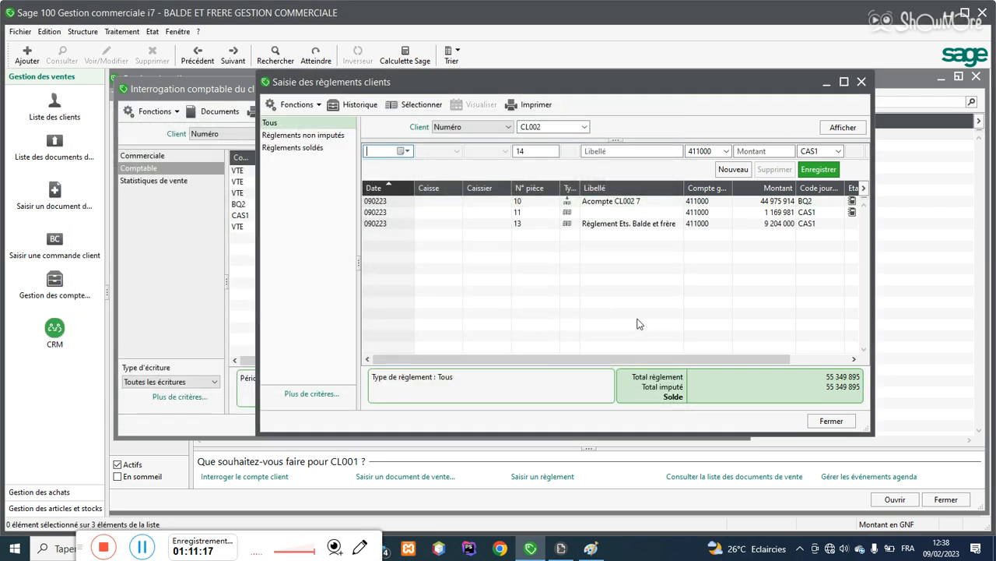
click(830, 421)
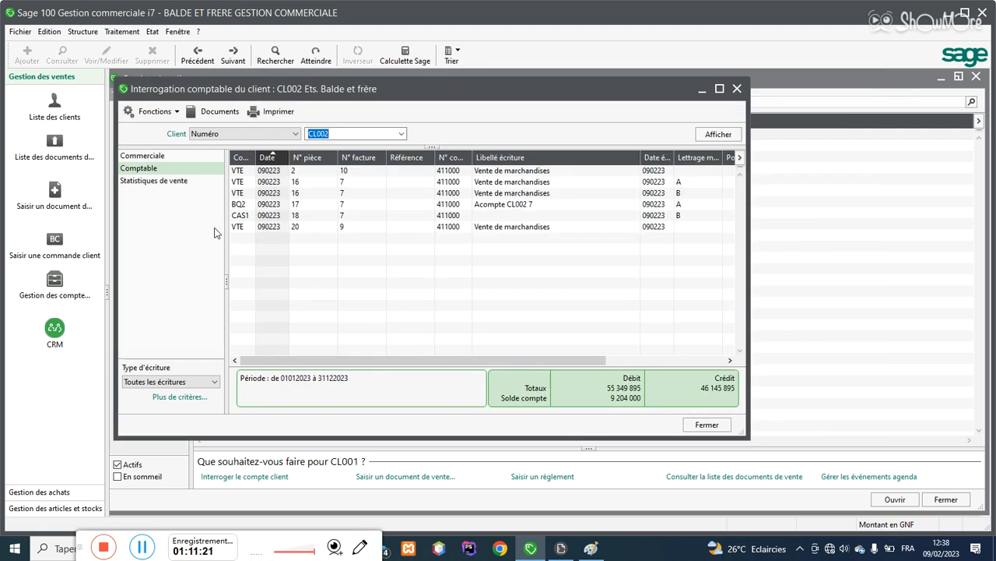
Step: Post the uninvoiced-selection Règlements des ventes transfer, with Non comptabilisées items, to the accounting file and accept closing the transferred entries
click(124, 33)
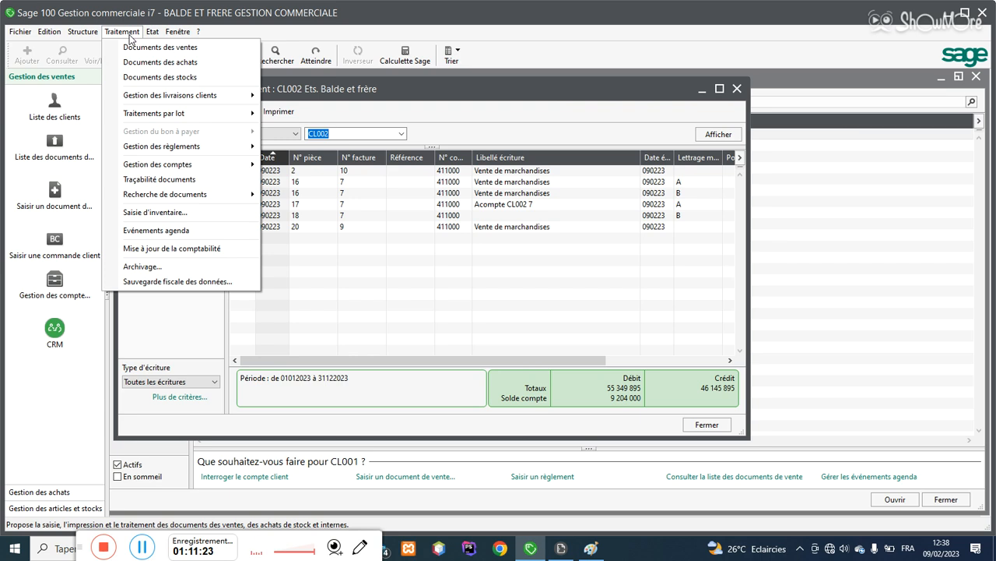
click(225, 137)
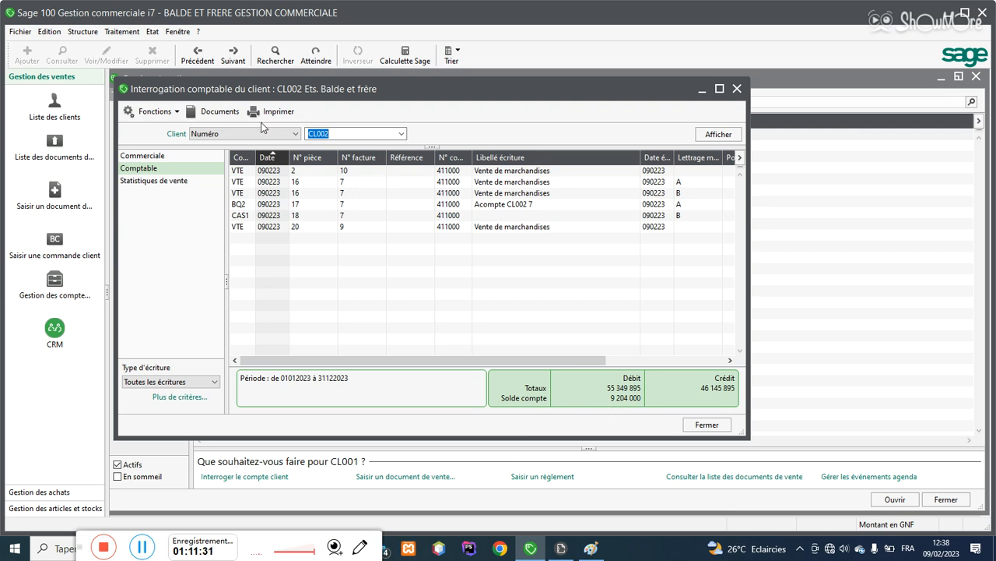
click(122, 31)
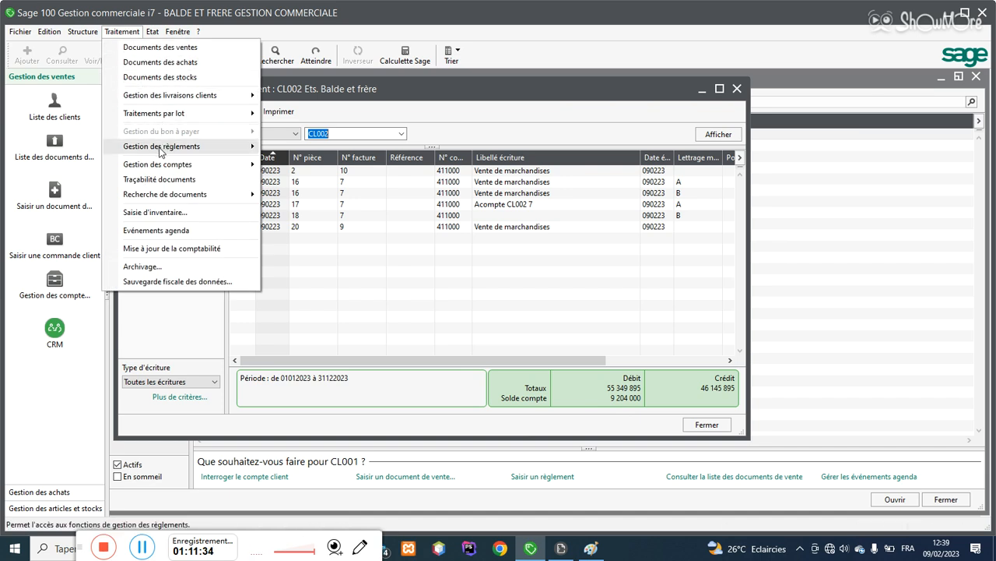
click(184, 248)
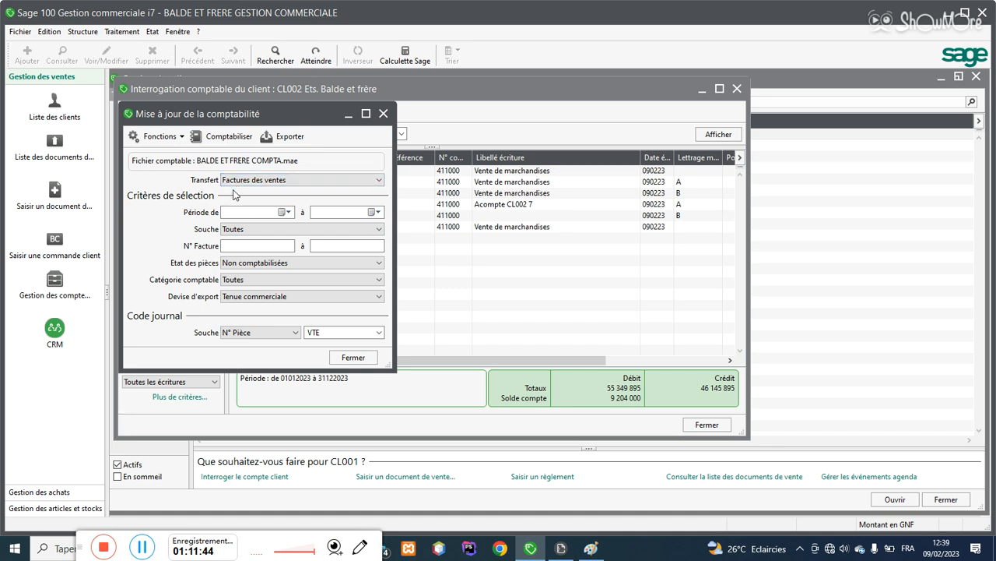
click(242, 181)
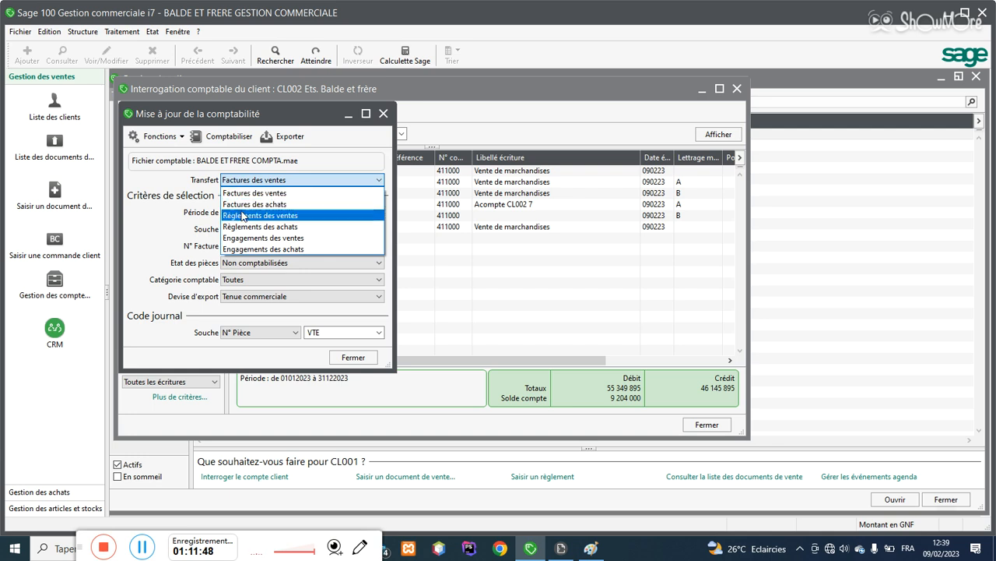
click(287, 218)
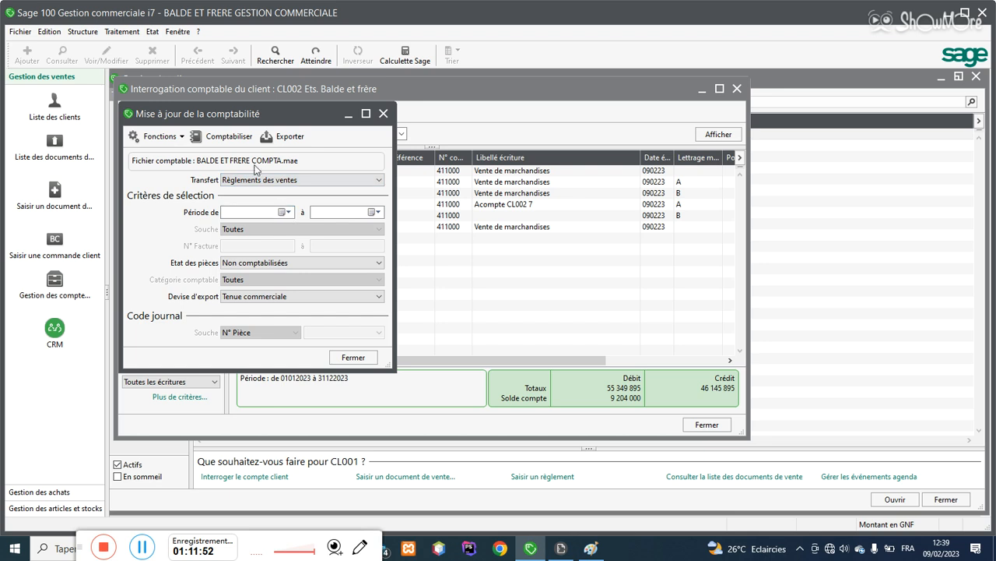
click(237, 138)
click(491, 327)
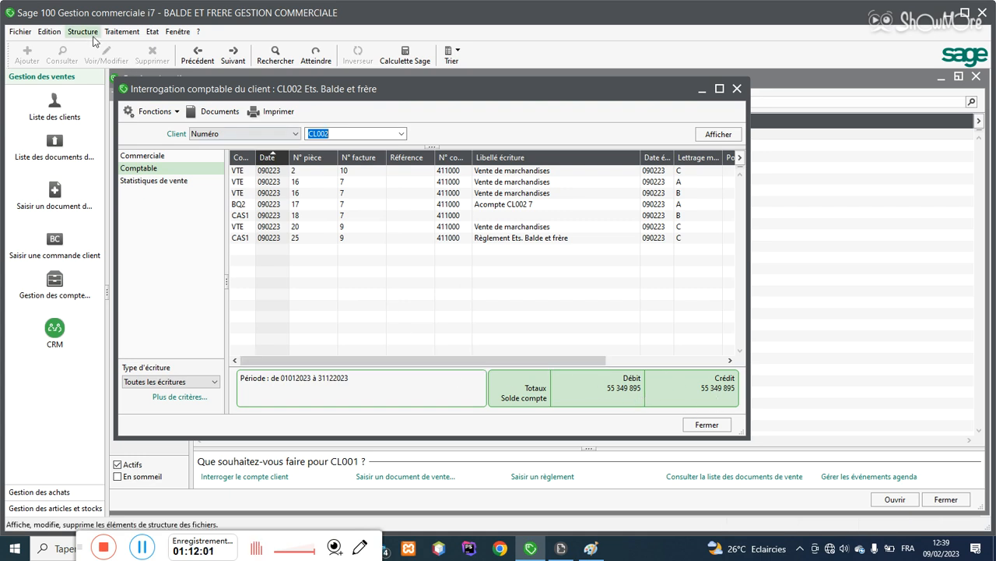
Step: Open customer payment entry for the third client in the list and check that client's unpaid due items without allocating anything
click(121, 32)
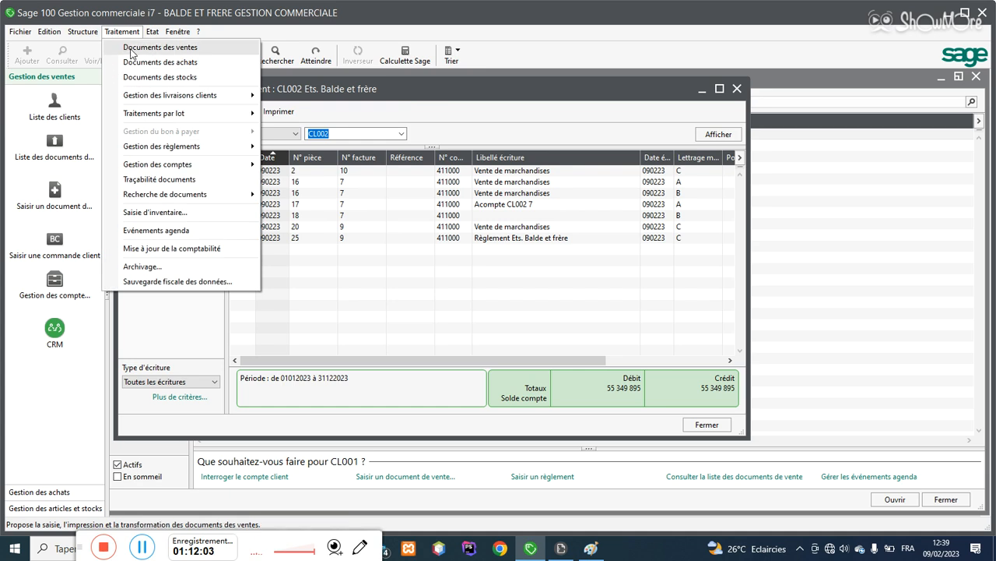
mouse_move(200, 146)
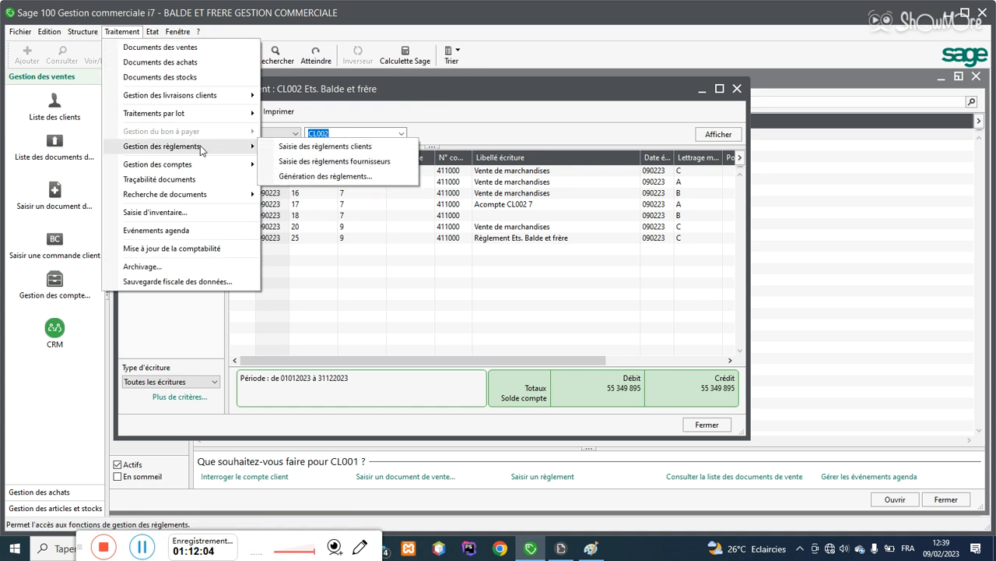
click(304, 151)
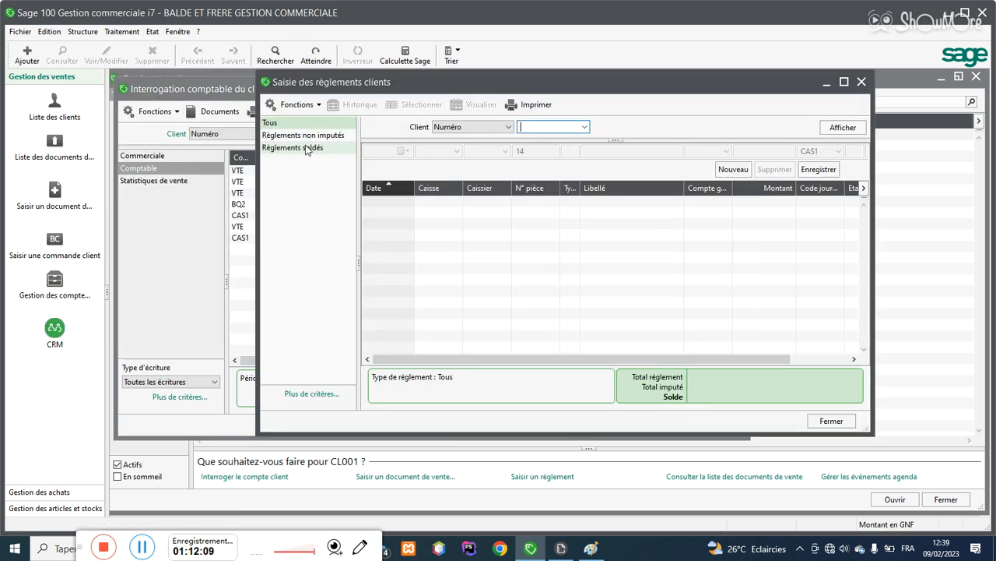
click(582, 128)
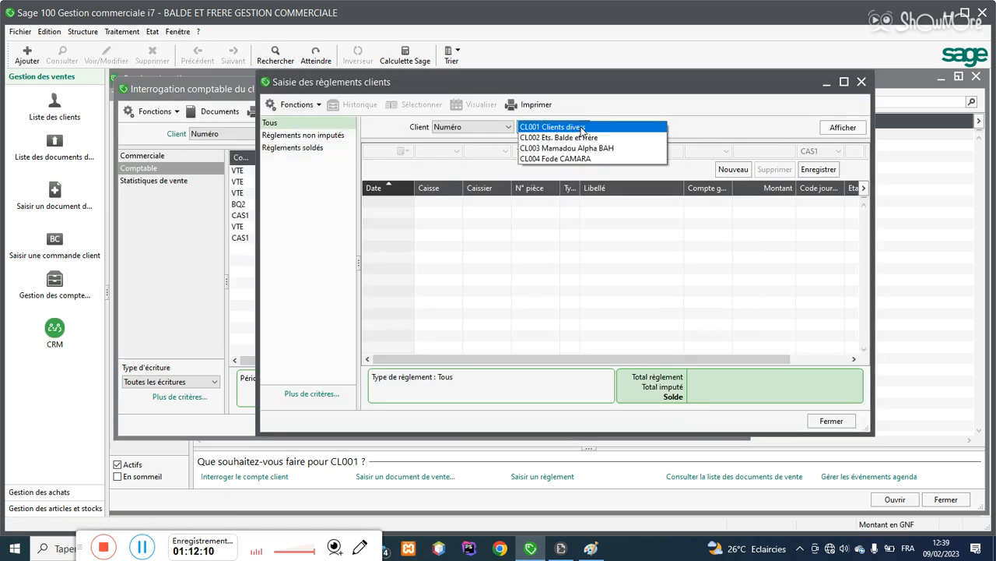
click(568, 146)
key(Return)
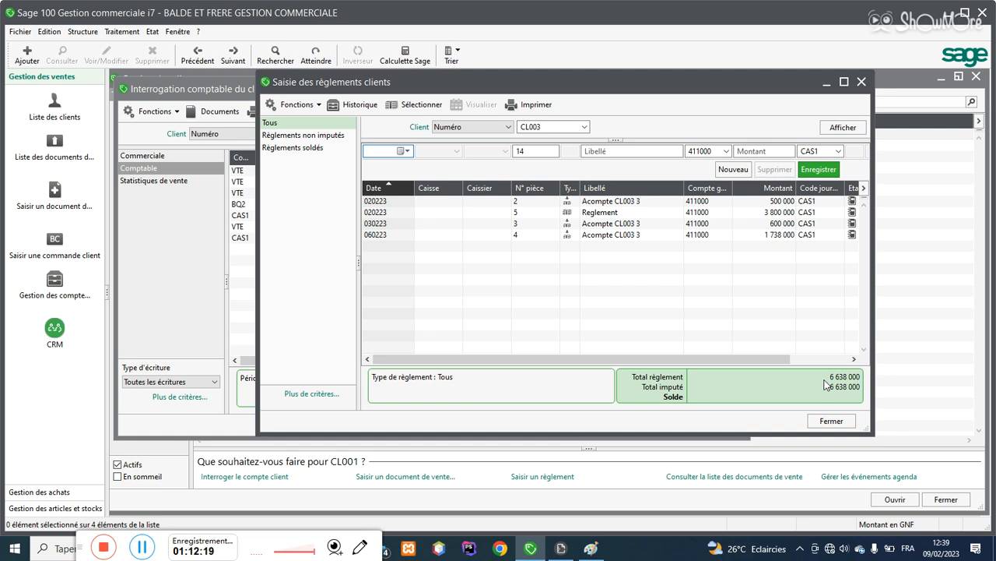
click(404, 111)
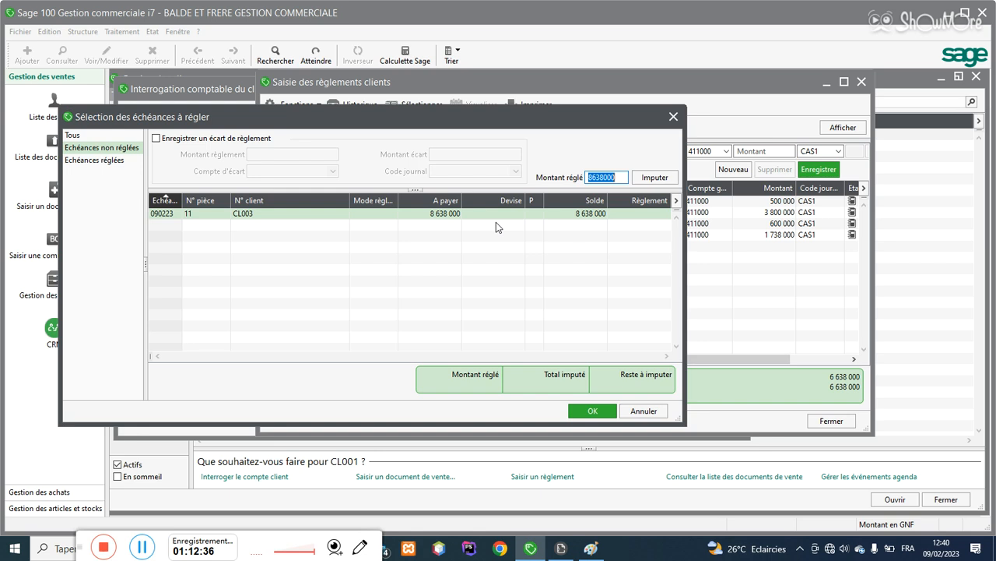
click(642, 411)
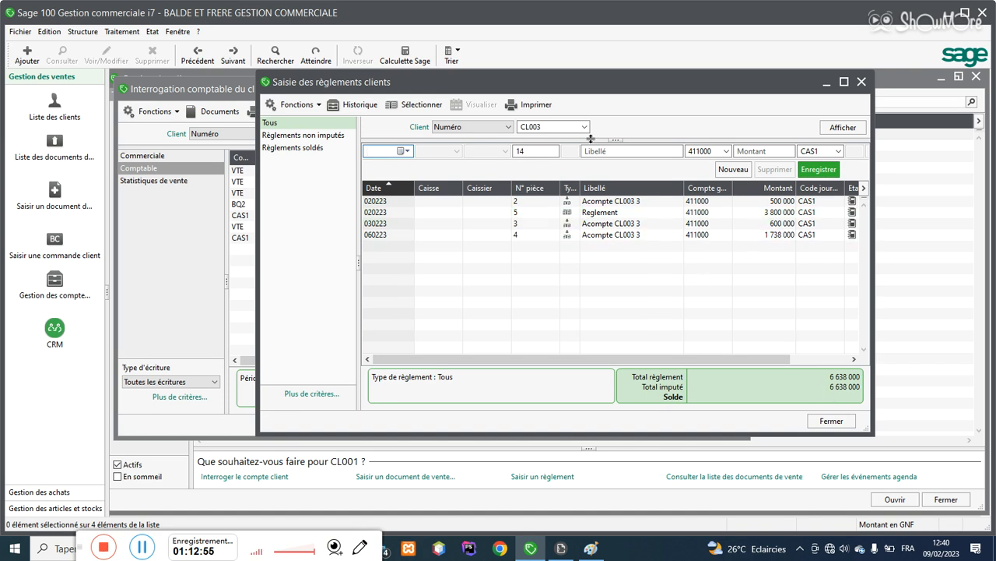
Step: Uncover the accounting enquiry behind the payment entry window and display the accounting entries of the third client
drag(596, 92, 721, 217)
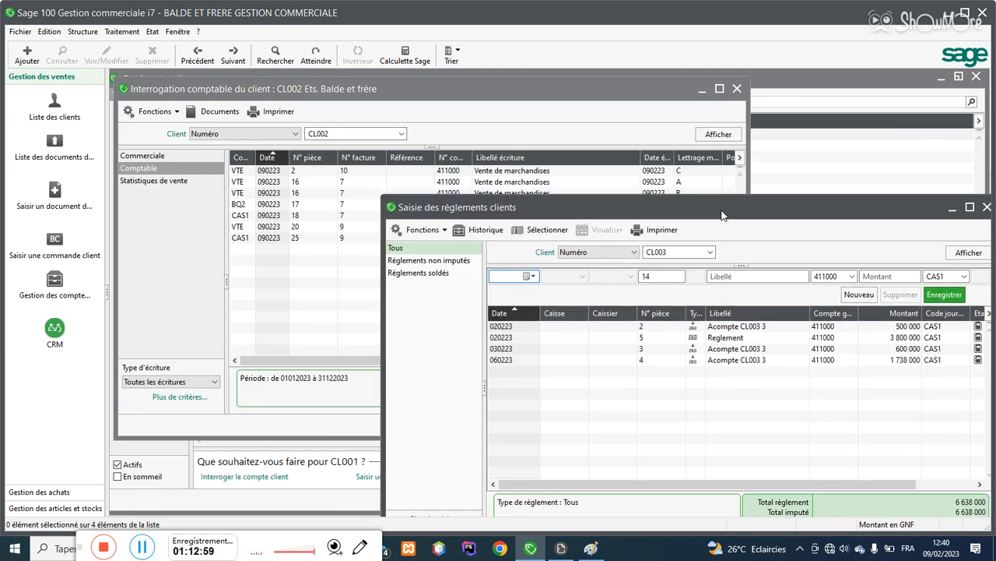
click(359, 133)
key(BackSpace)
text(3)
key(Return)
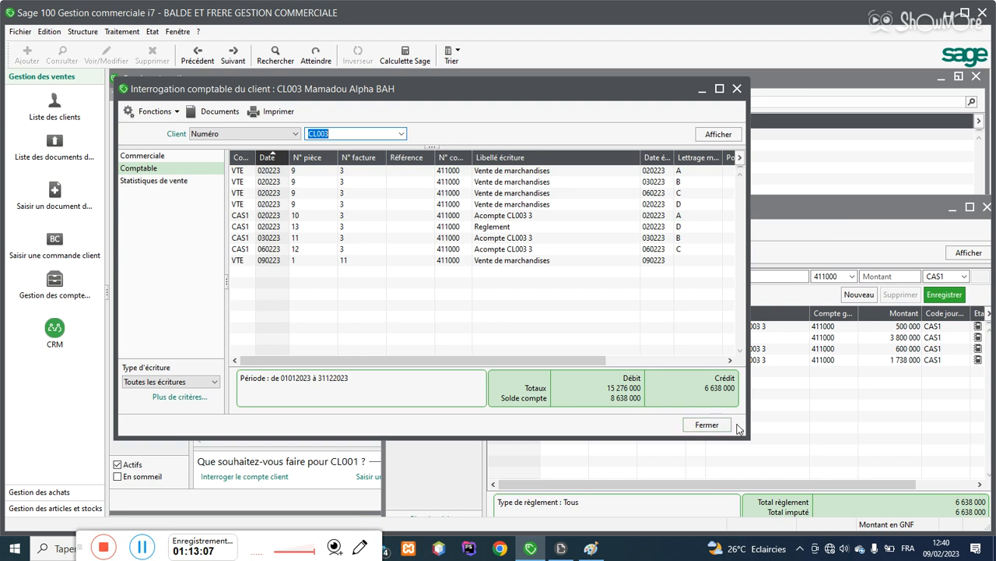
Step: Allocate a payment of 8638000 to the third client's unpaid due item dated 090223 and validate the selection
click(816, 204)
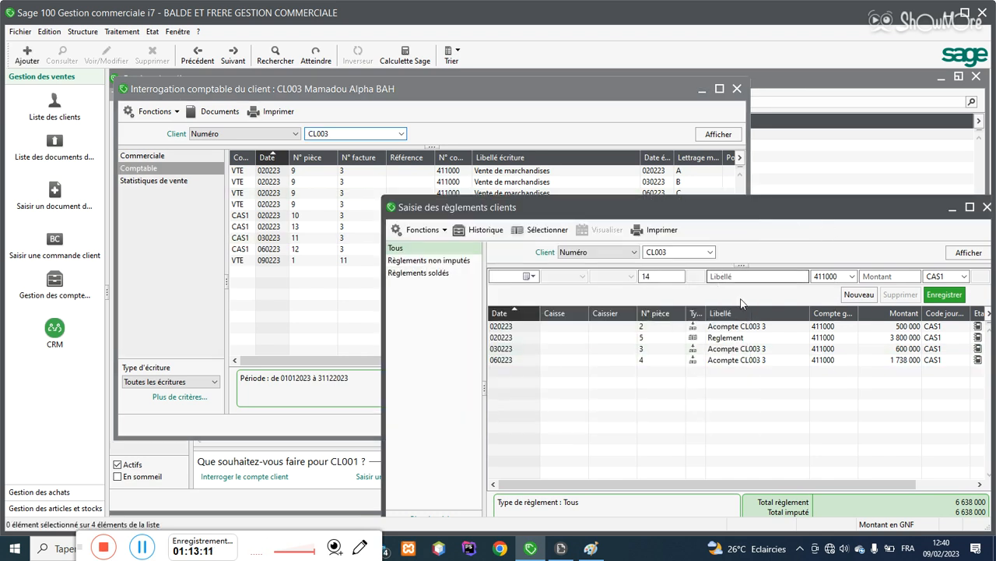
click(544, 229)
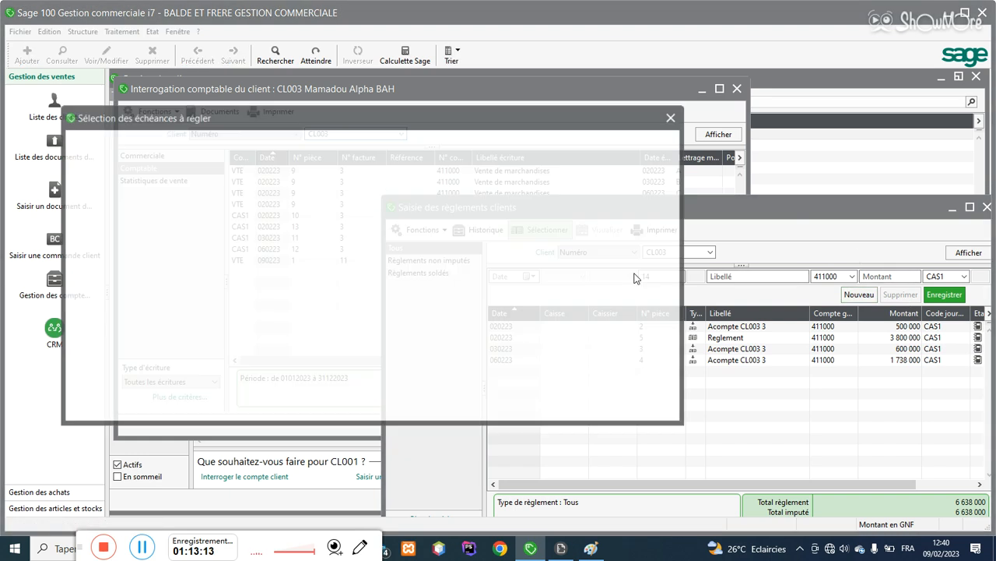
click(515, 213)
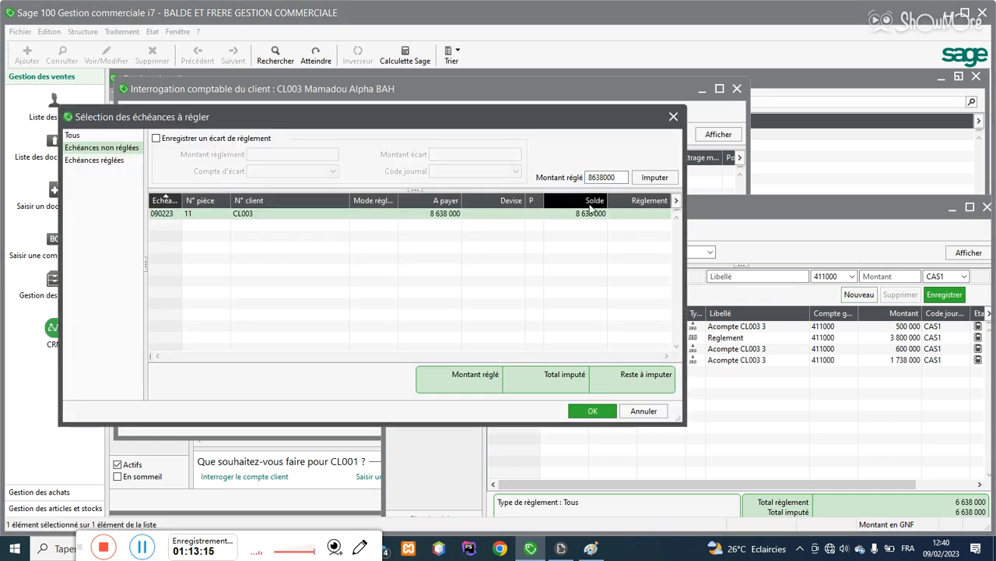
click(654, 178)
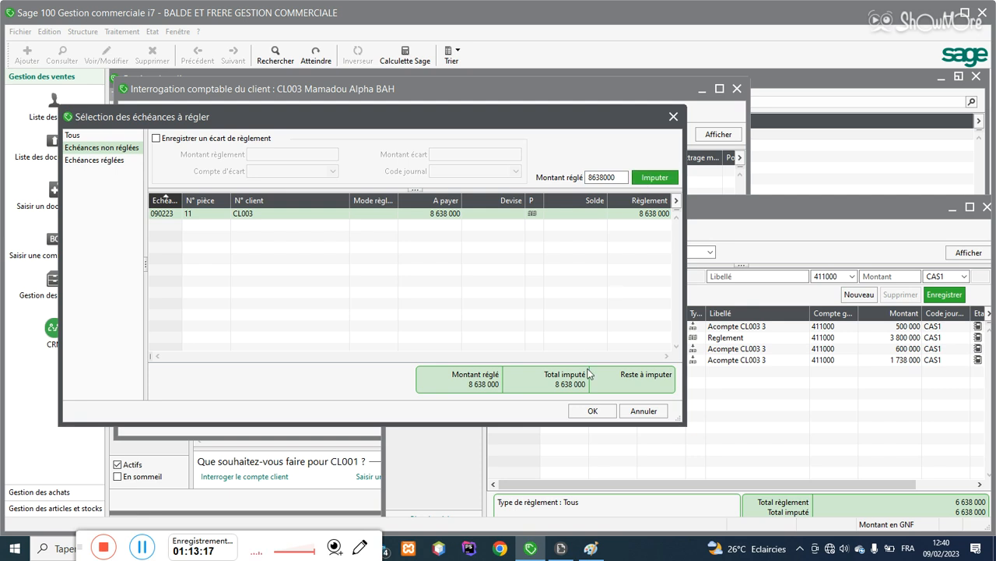
click(593, 408)
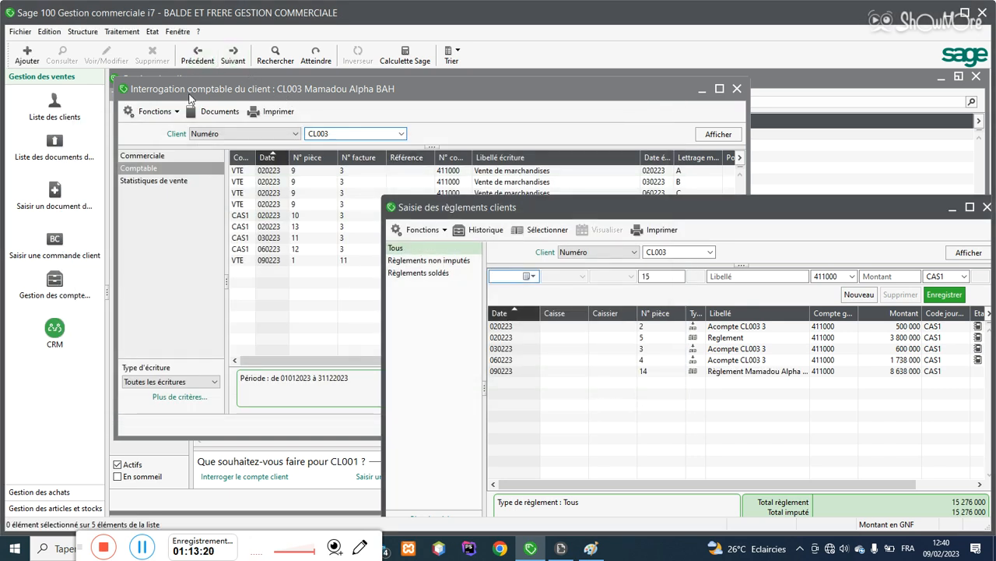
Step: Update the accounting with Règlements des ventes to post the third client's new payment, accepting closure of the transferred entries
click(121, 31)
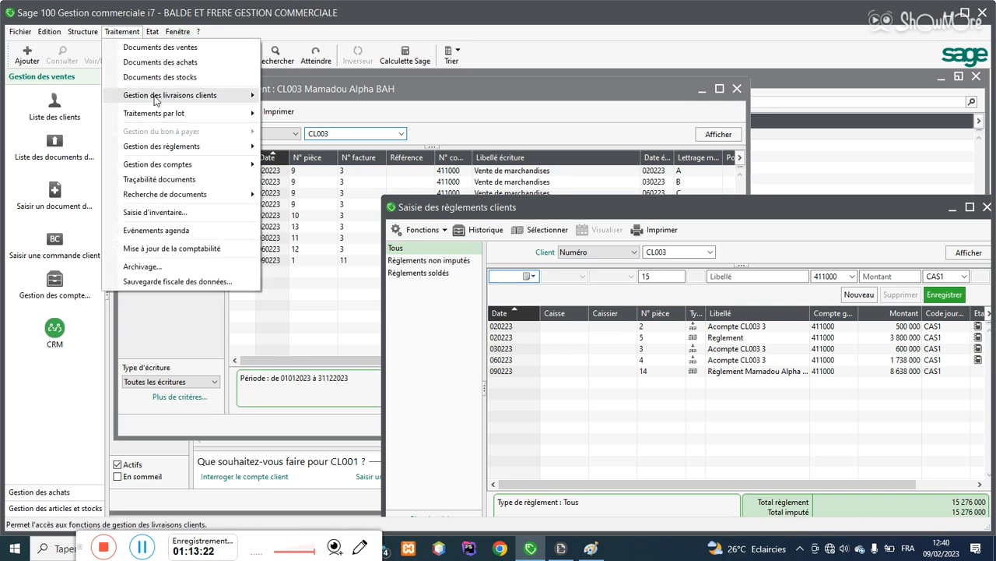
click(181, 248)
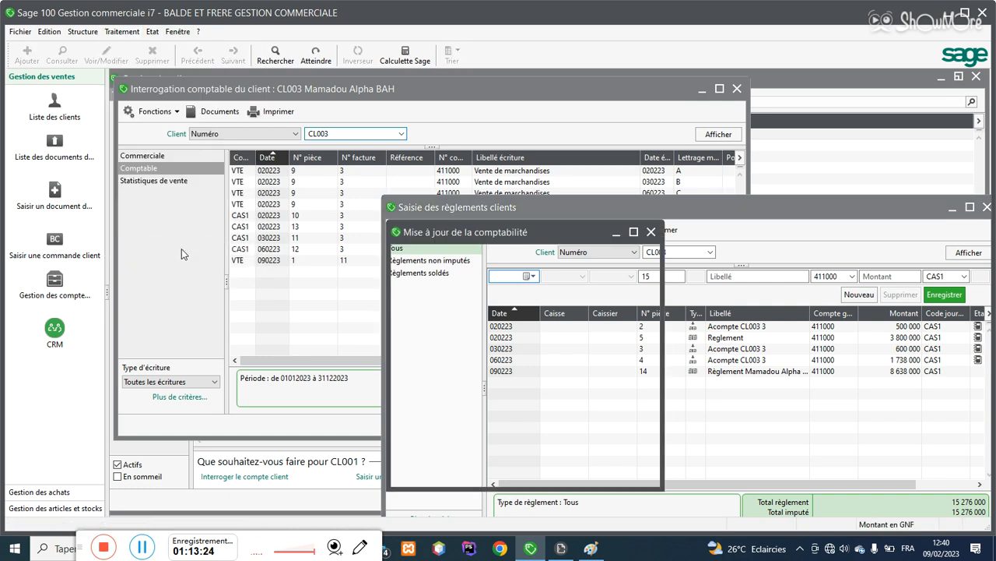
click(602, 299)
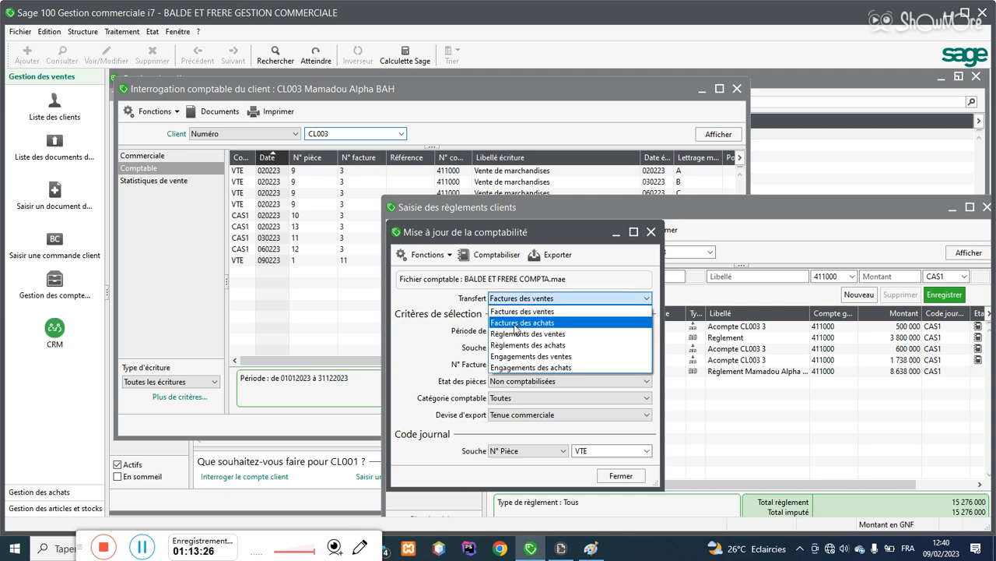
click(515, 333)
click(479, 257)
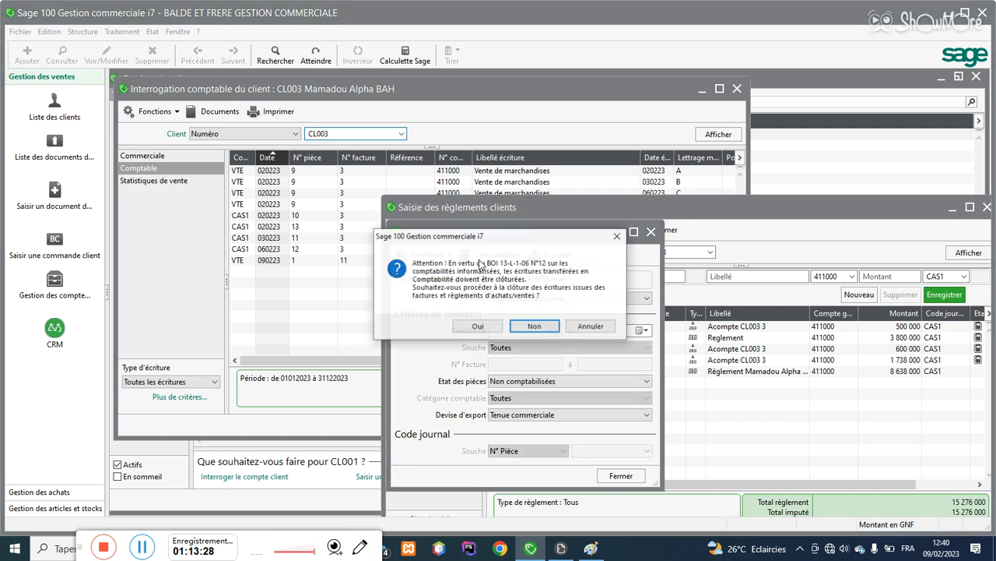
click(478, 325)
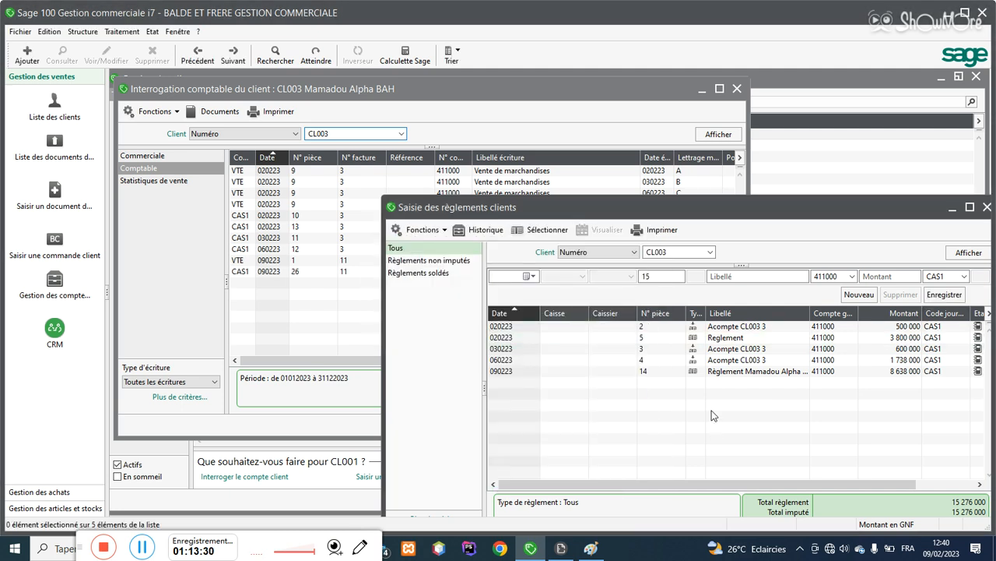
Step: Check the third client's accounting entries, and close the accounting enquiry and the customer payment entry windows
click(337, 294)
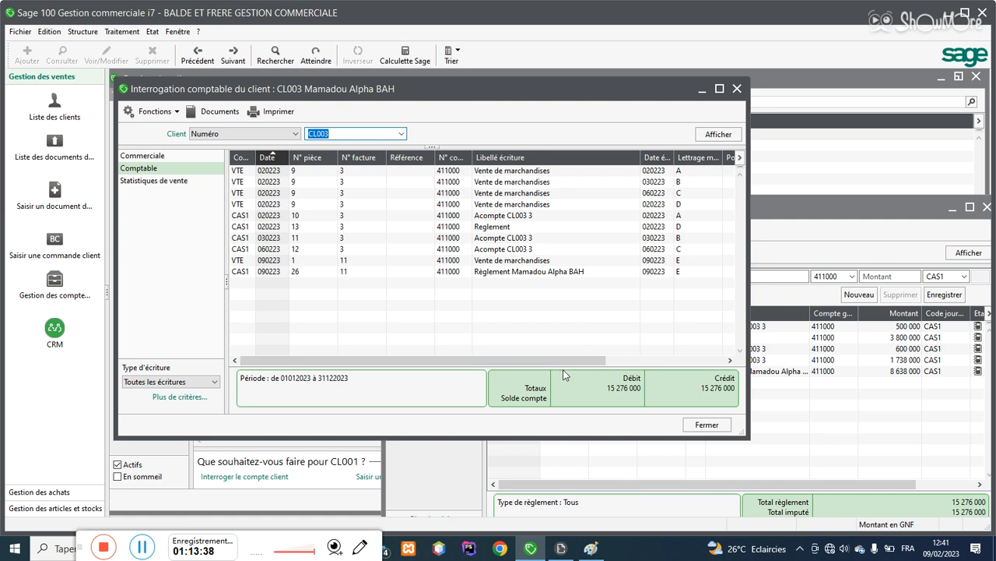
click(708, 426)
drag(924, 216, 587, 137)
click(648, 128)
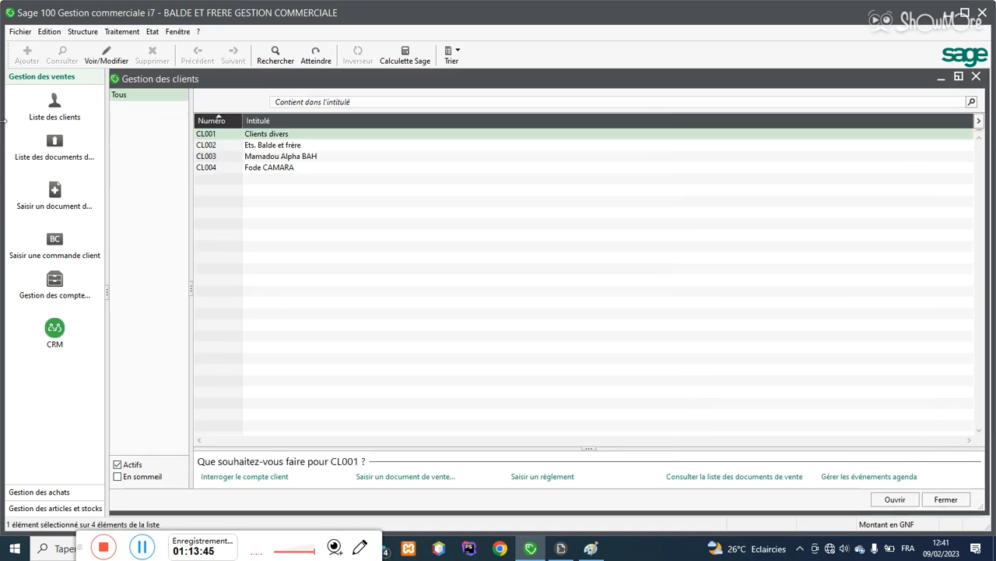
Step: Open supplier account management and bring up the accounting enquiry for Fournisseur divers
click(122, 32)
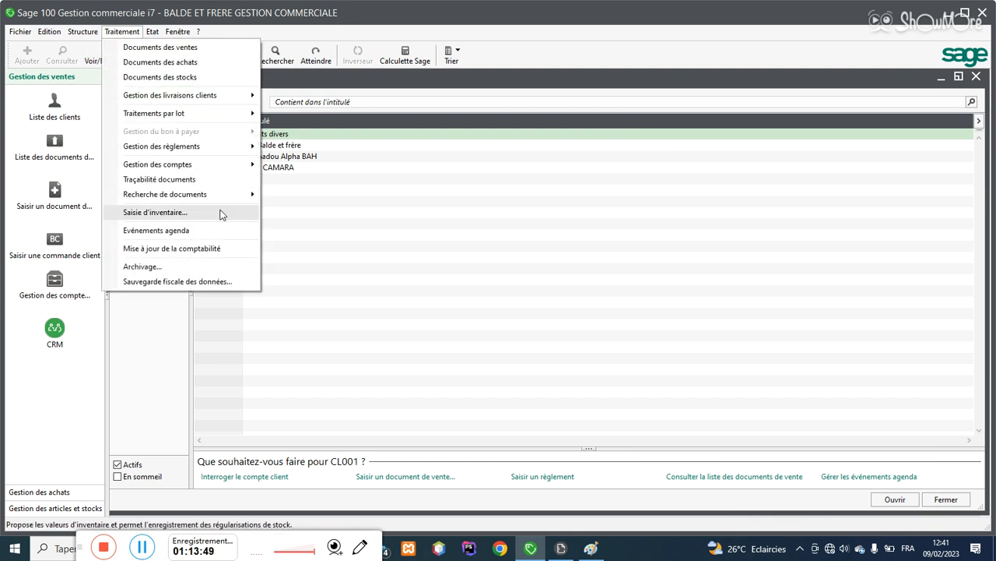
mouse_move(238, 165)
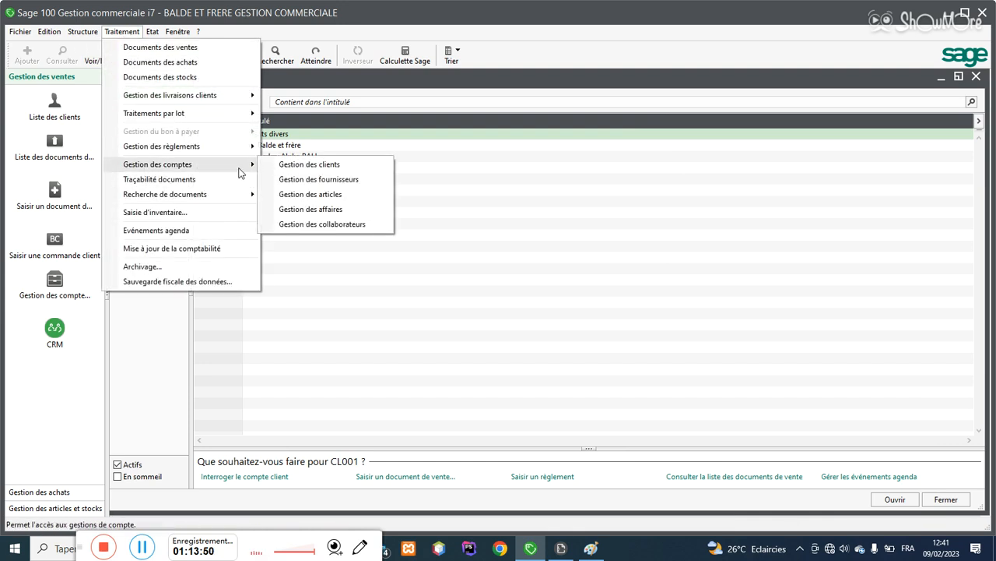
click(323, 180)
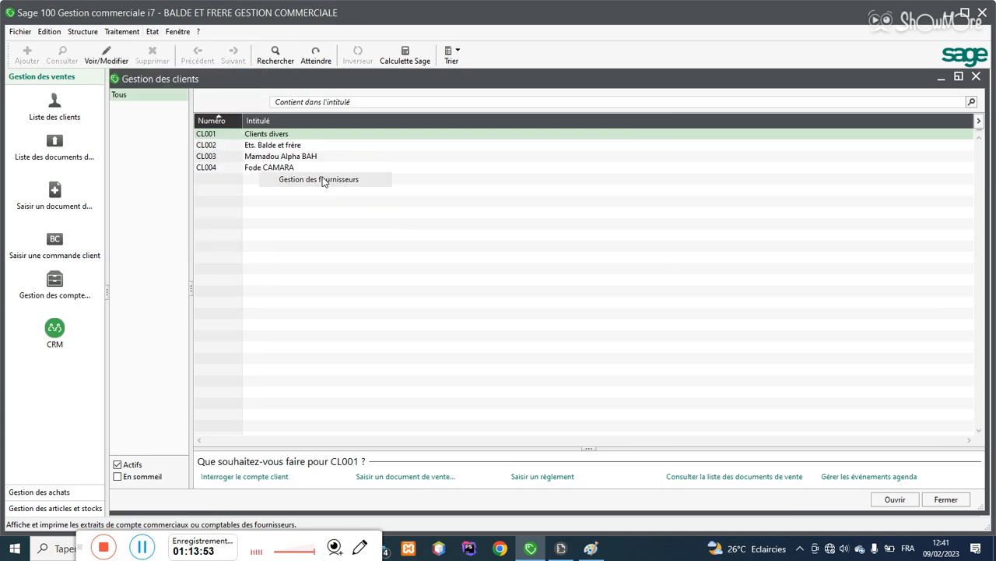
click(280, 160)
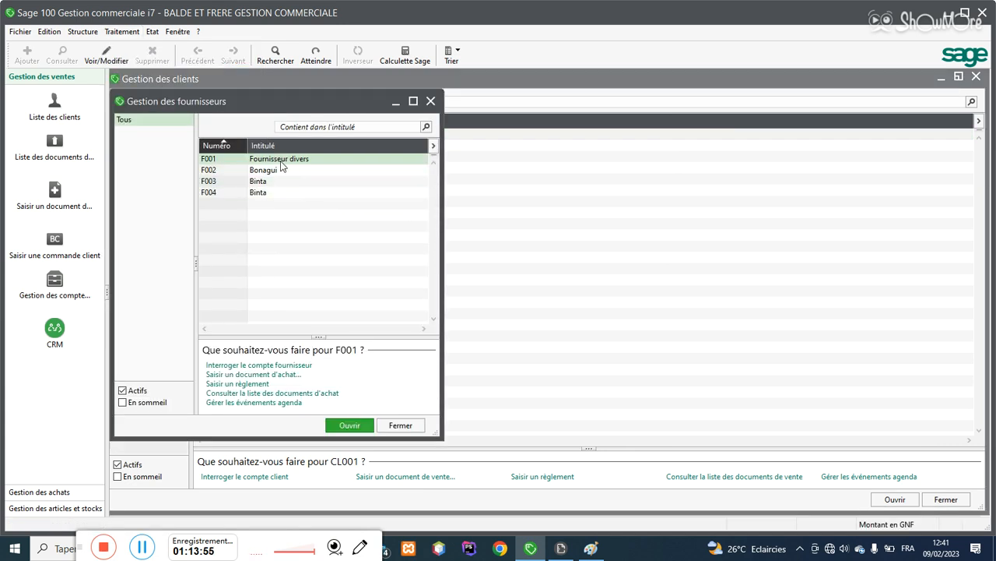
double_click(280, 160)
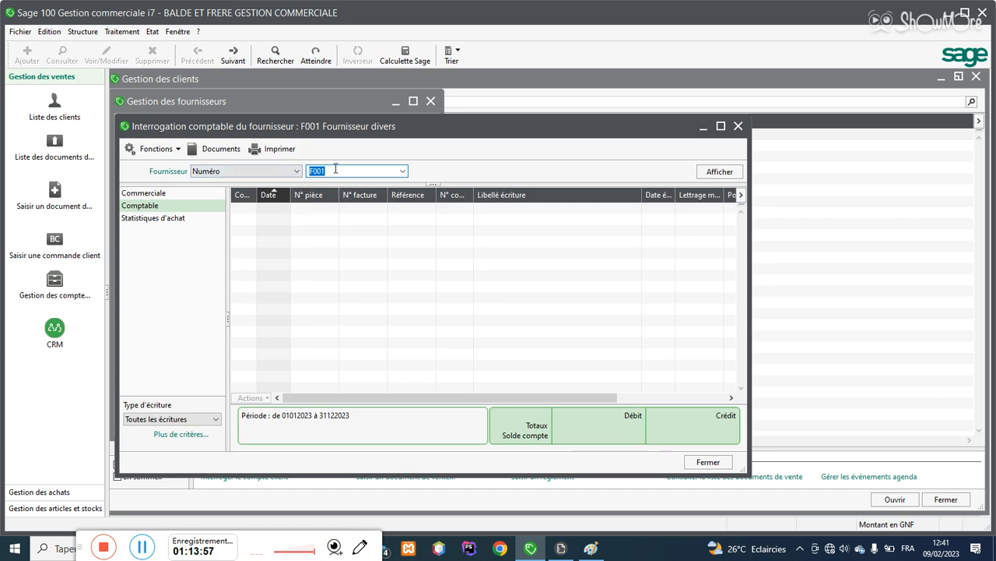
Step: Display the accounting entries of the second supplier and those of the third supplier in the accounting enquiry
key(BackSpace)
text(2)
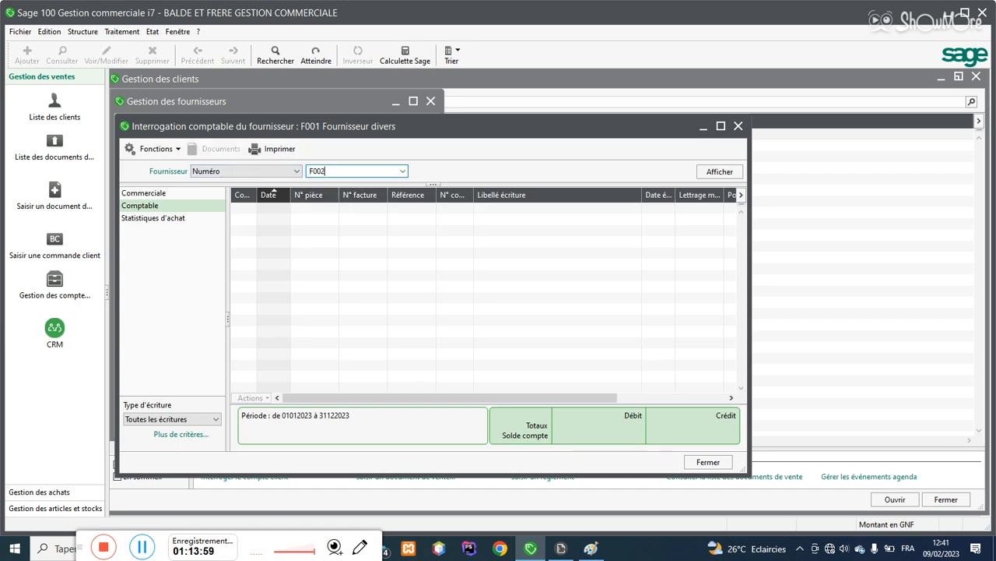
key(Return)
click(339, 171)
key(BackSpace)
text(3)
key(Return)
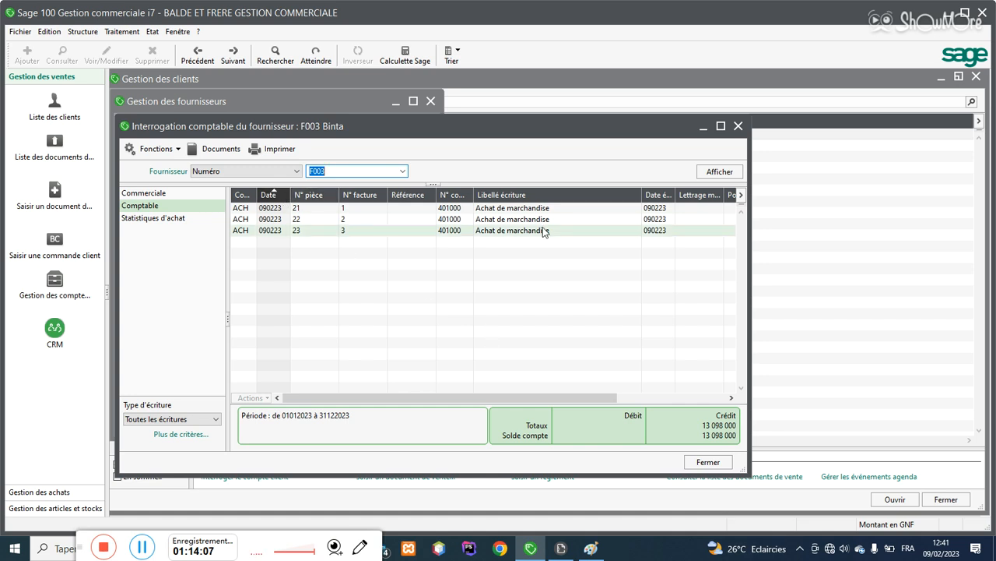
Step: Open supplier payment entry for the third supplier, check the unpaid due dates, and cancel the due-date selection
click(120, 32)
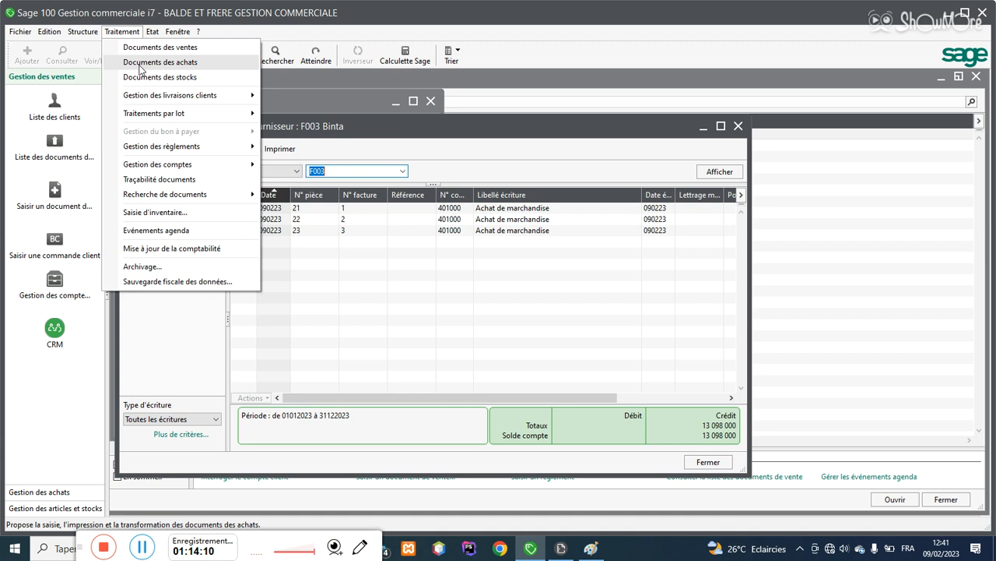
mouse_move(167, 146)
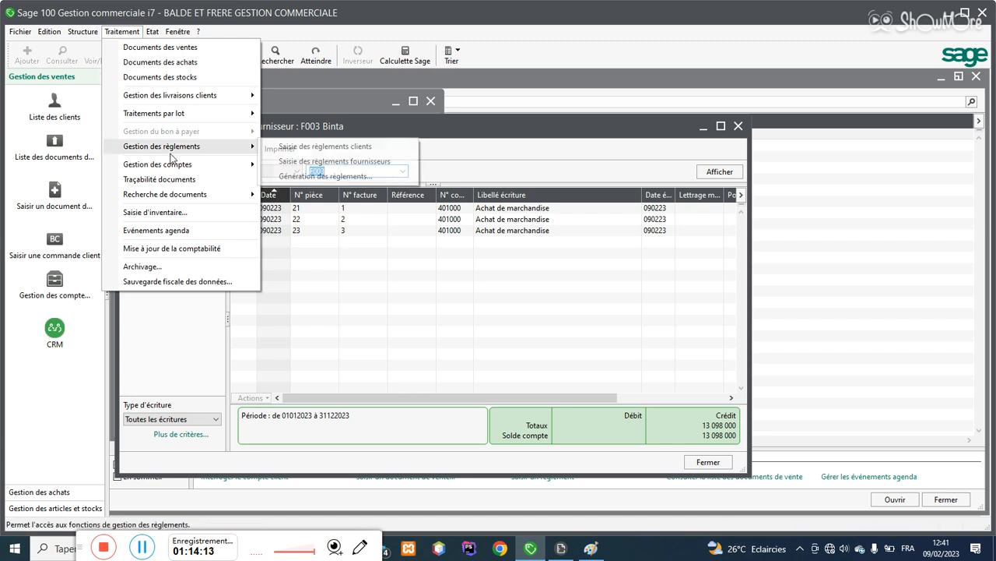
click(312, 163)
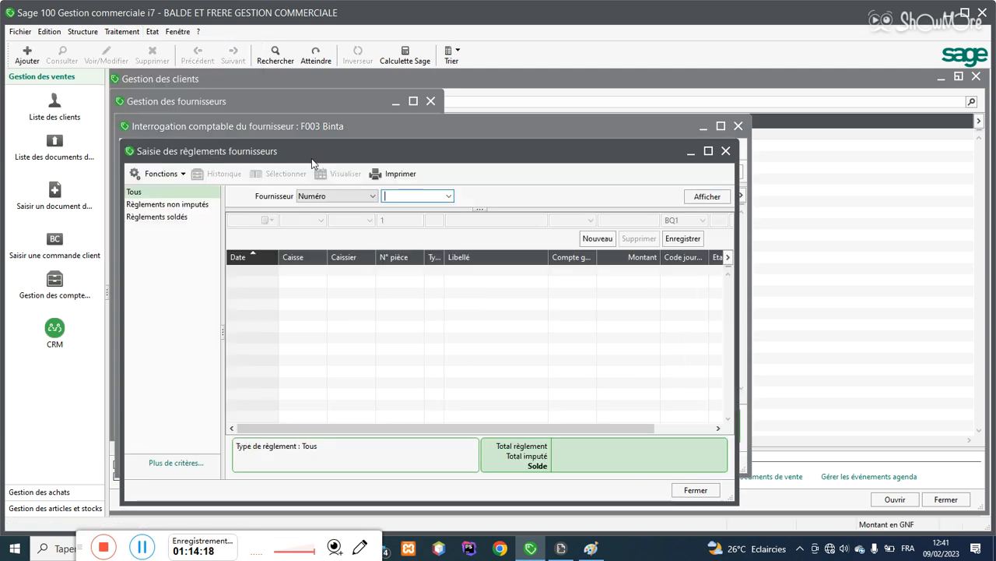
click(450, 196)
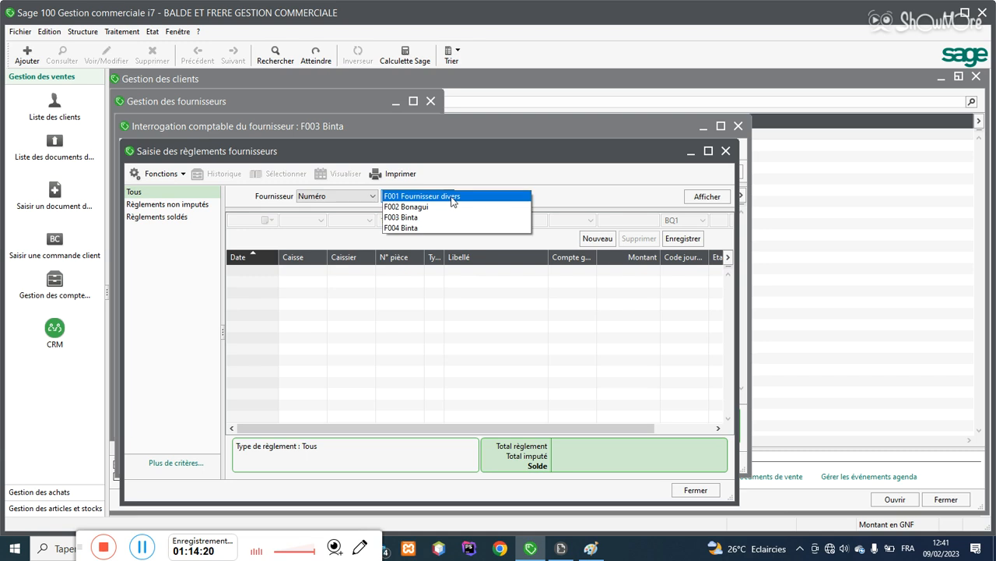
click(437, 218)
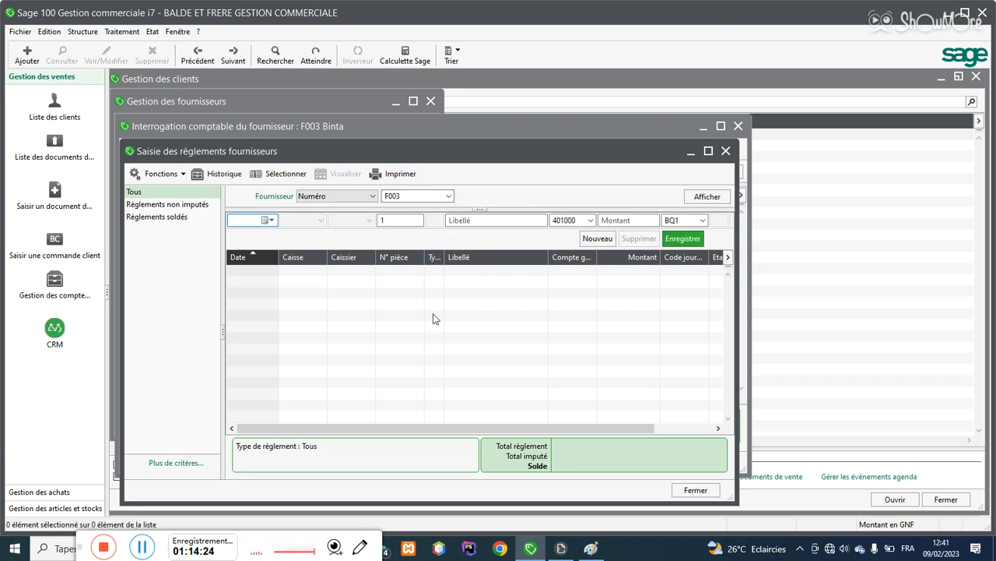
click(279, 176)
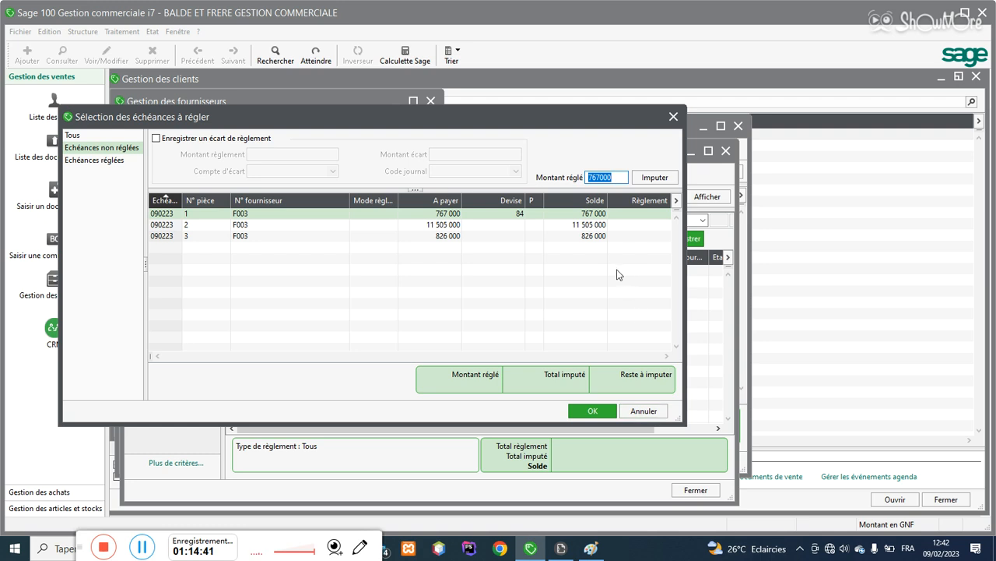
click(643, 411)
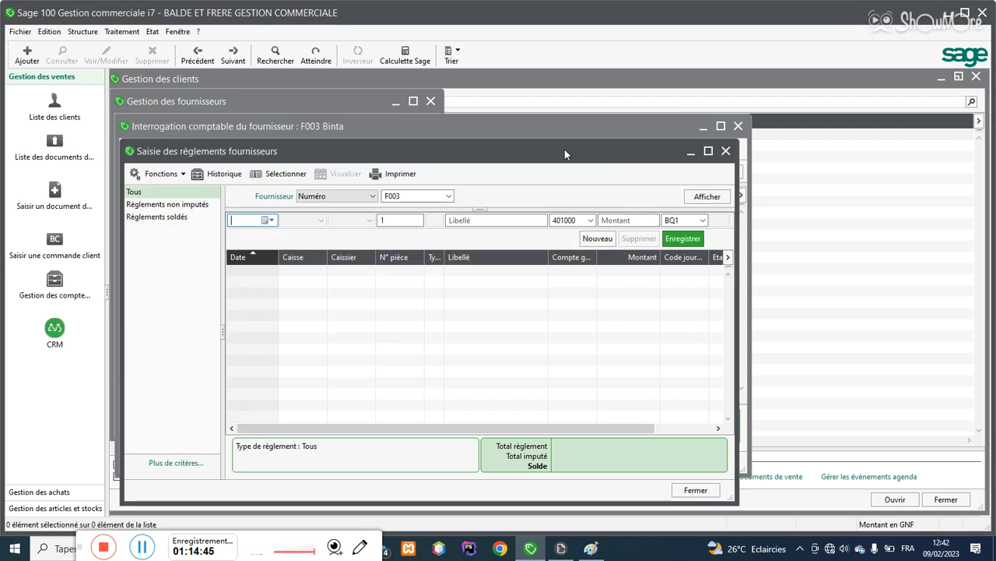
Step: Fill in the third supplier's new payment line with date 090223 and the label REGELEME SUR AC
mouse_move(561, 159)
mouse_down()
mouse_move(468, 293)
mouse_move(500, 407)
mouse_move(450, 370)
mouse_move(479, 241)
mouse_move(552, 169)
mouse_up()
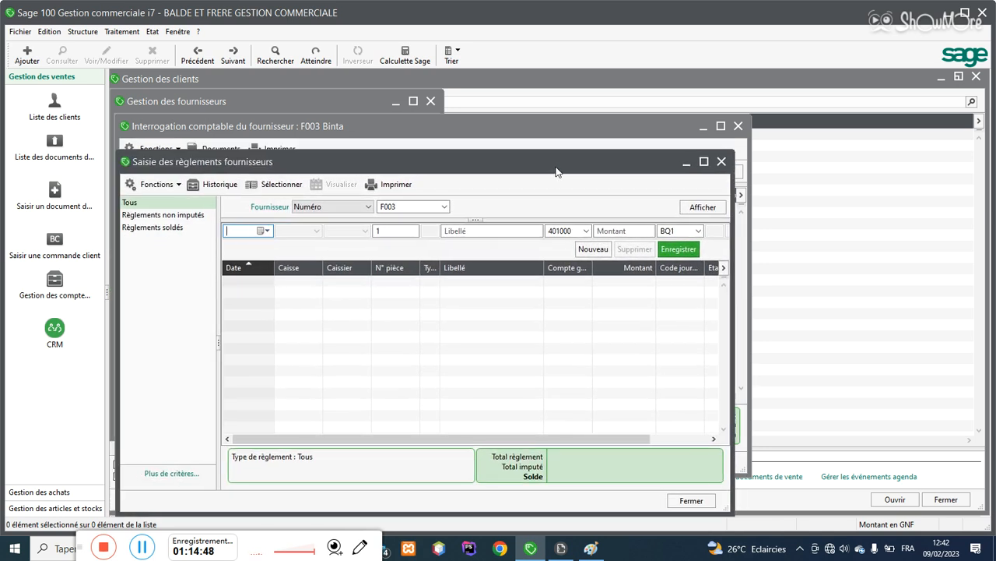
click(265, 231)
click(294, 283)
click(375, 232)
click(469, 231)
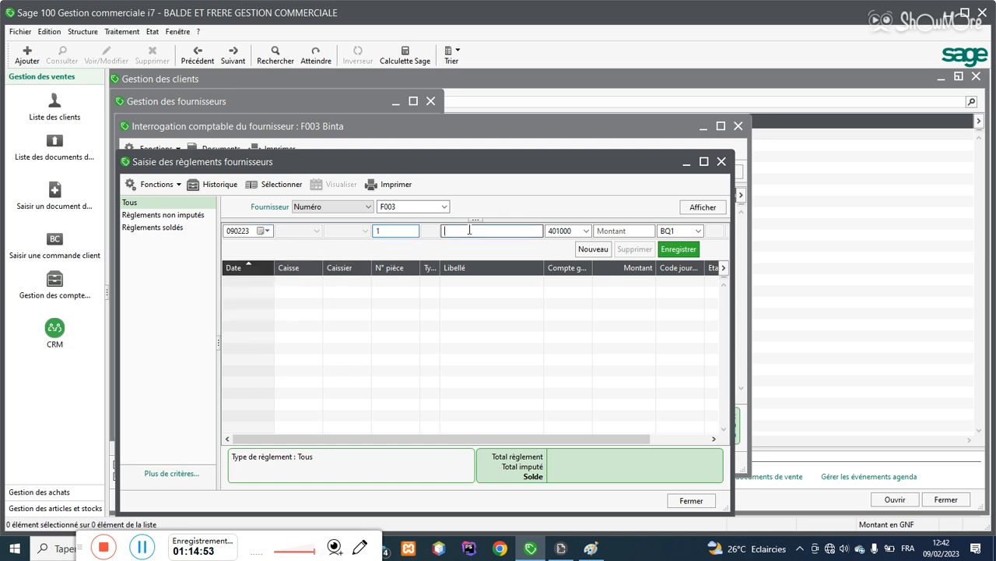
text(REGEL)
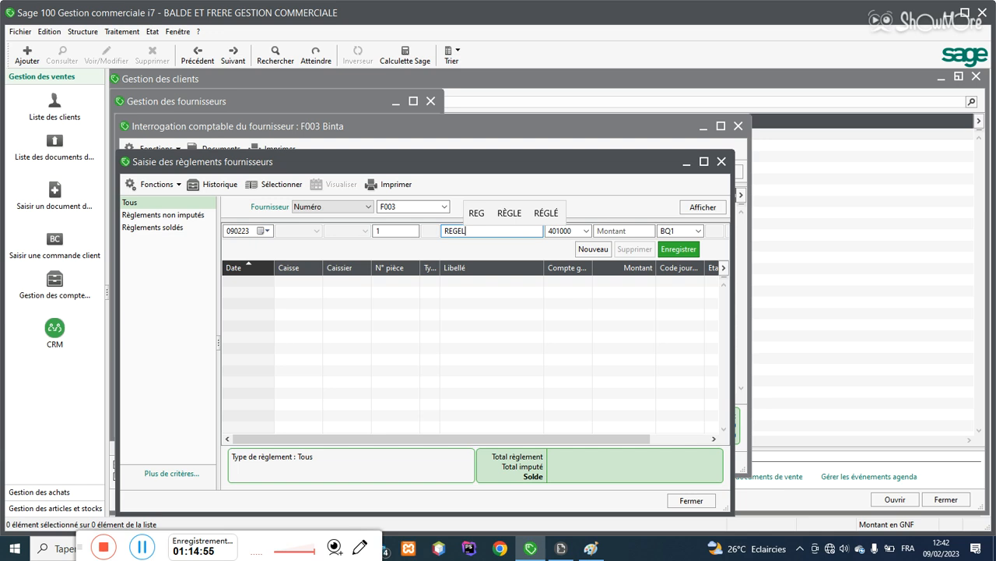
text(EME SUR AC)
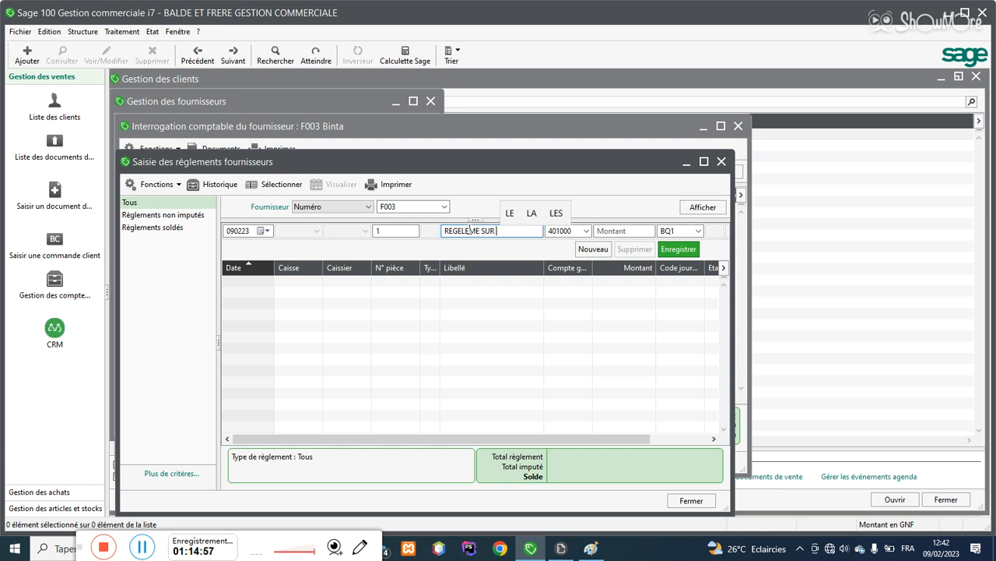
key(Tab)
key(Tab)
key(Tab)
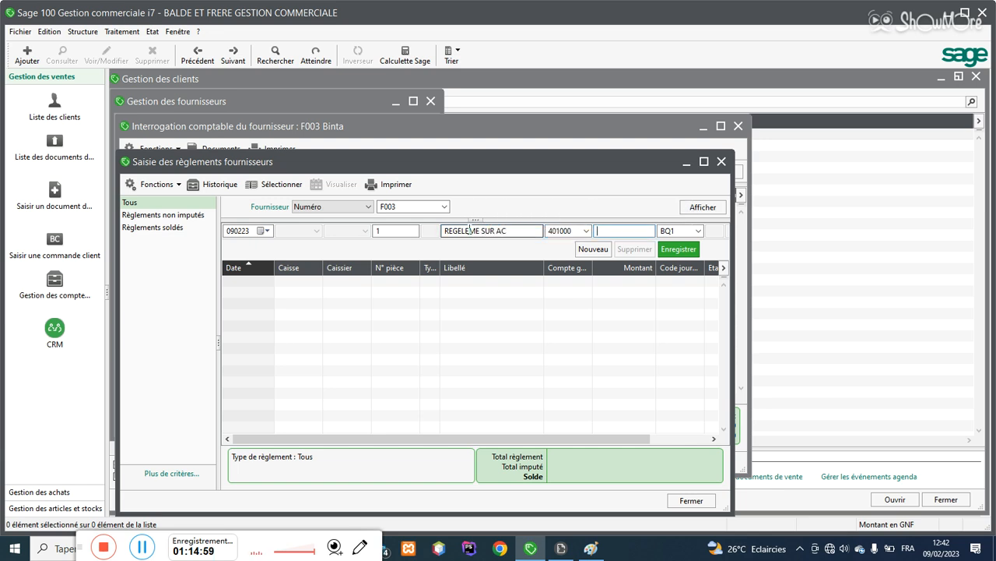
Step: Set the supplier payment amount to 13098000, save the payment, and close supplier payment entry
click(618, 231)
drag(570, 162, 499, 150)
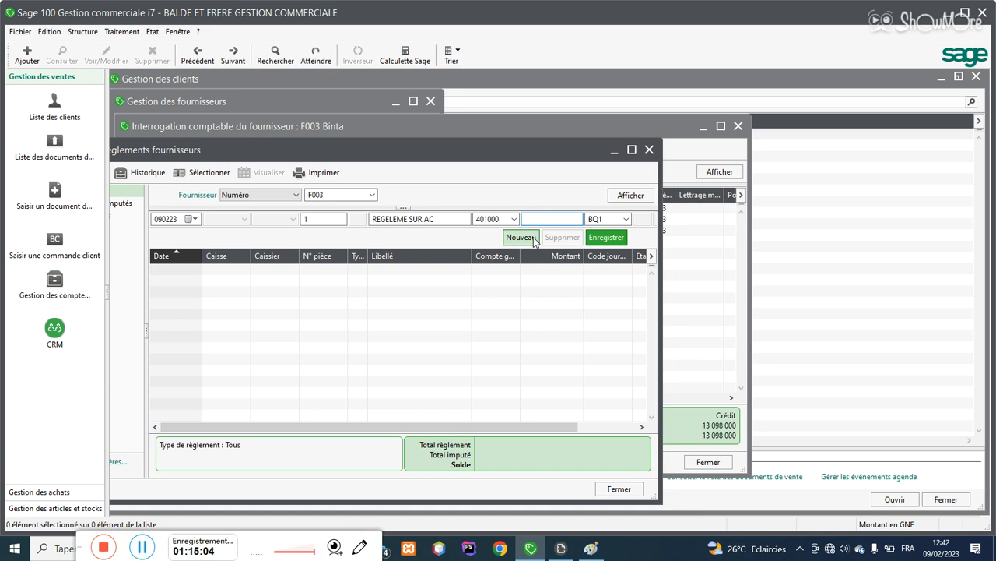
text(139)
key(BackSpace)
text(098000)
click(606, 236)
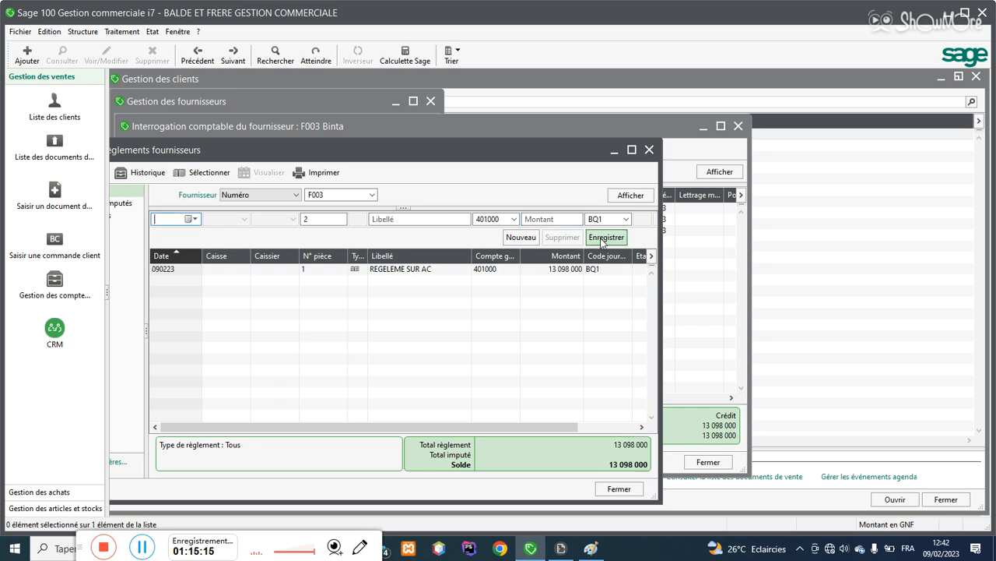
click(619, 489)
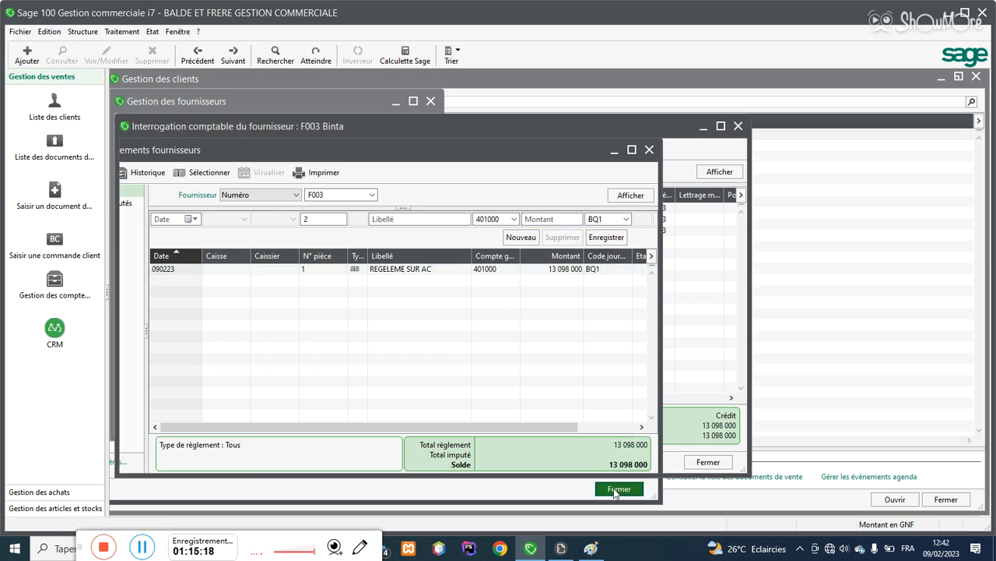
Step: Update the accounting with Règlements des achats to post the supplier payment, accepting closure of the transferred entries
click(137, 33)
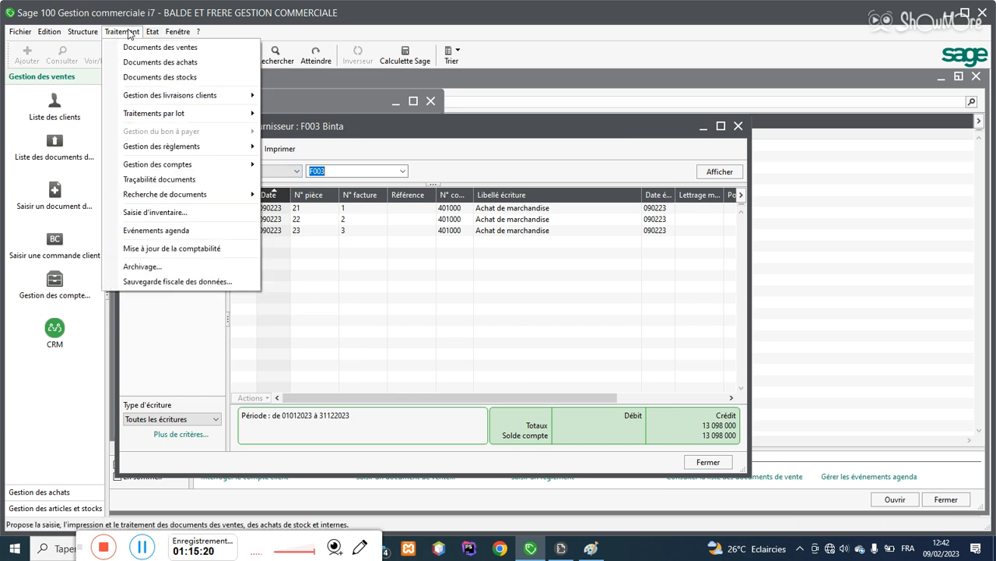
click(183, 248)
click(255, 217)
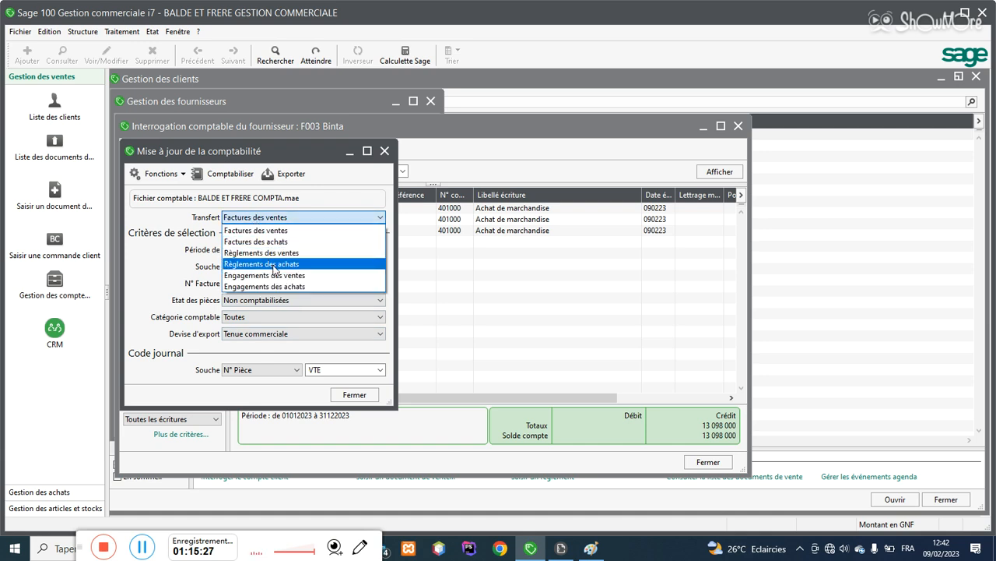
click(272, 265)
click(222, 174)
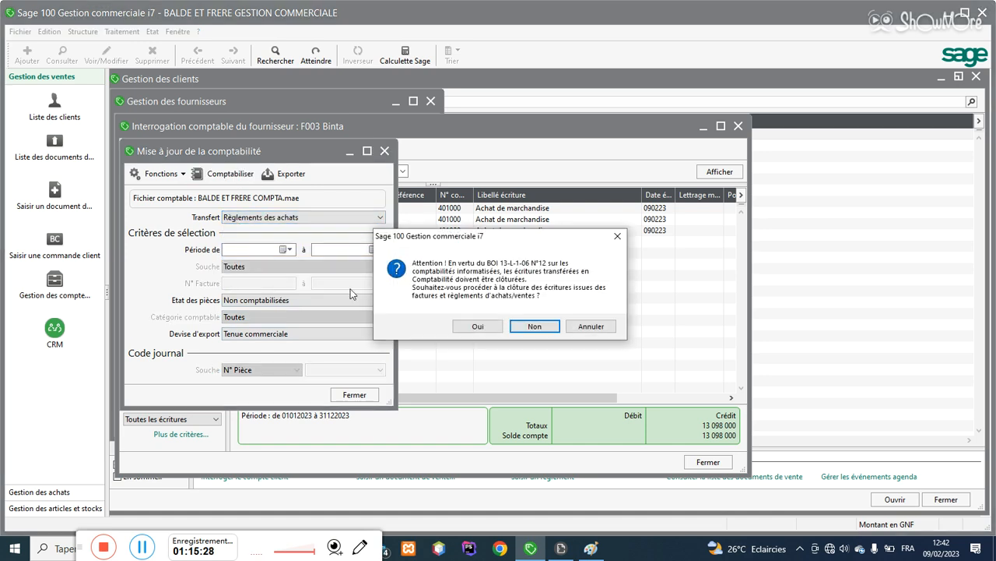
click(477, 325)
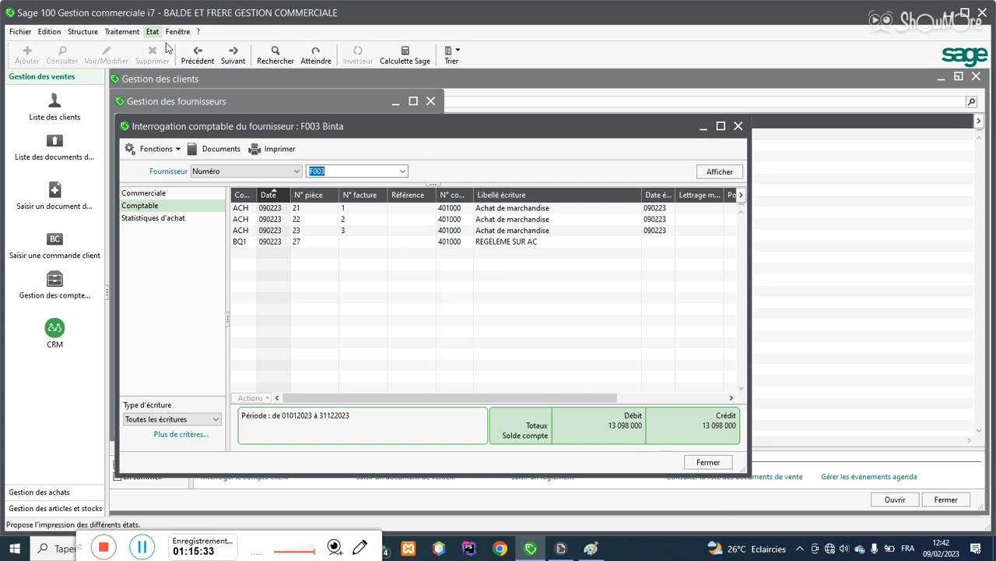
Step: Reopen supplier payment entry for the third supplier and call up the selection of due dates to settle
click(105, 33)
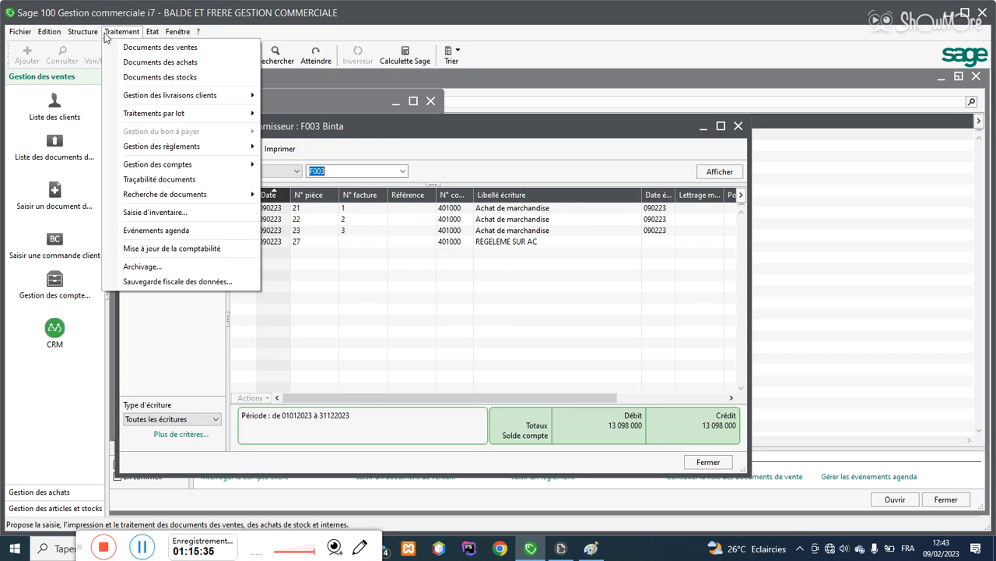
mouse_move(211, 150)
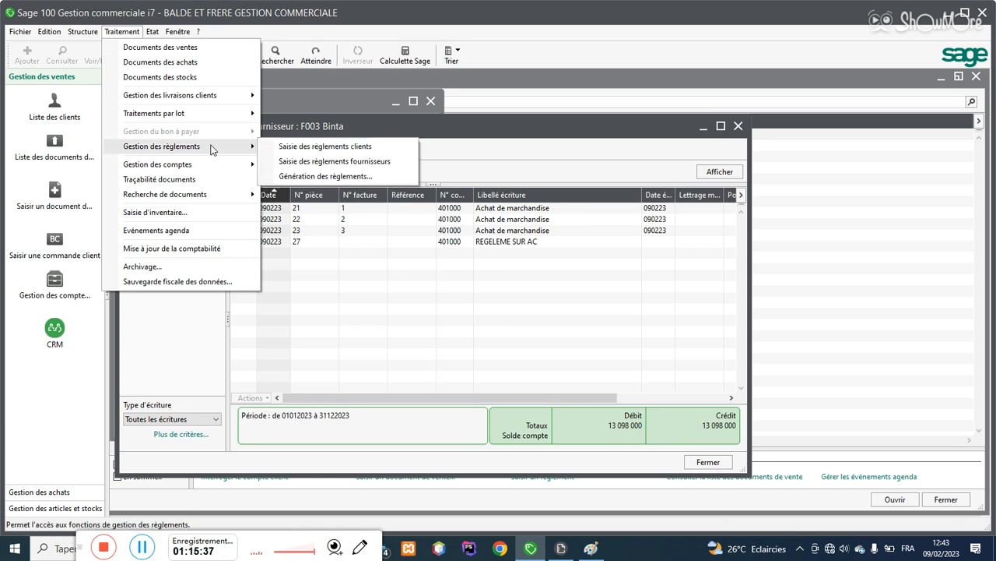
click(320, 161)
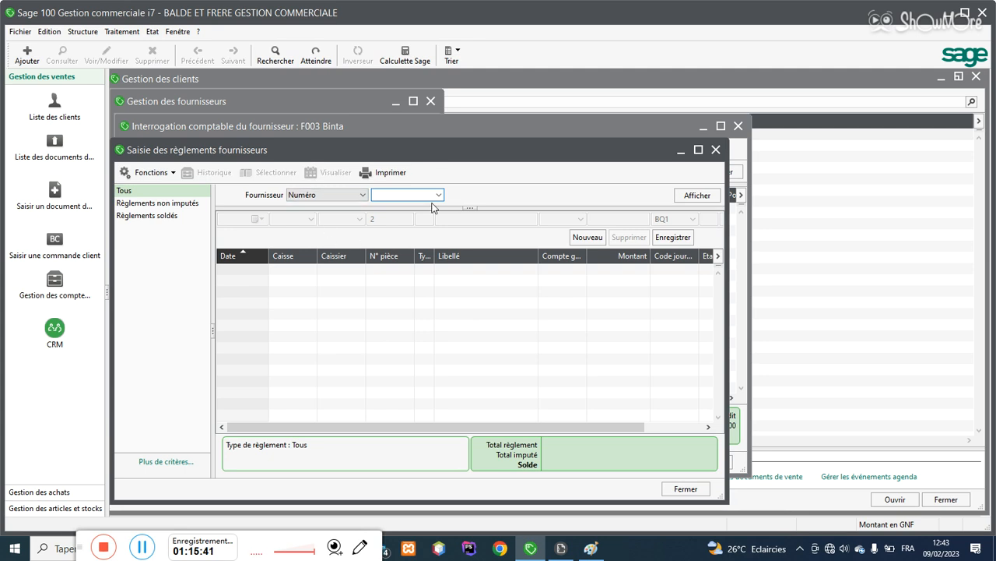
click(438, 195)
click(443, 215)
click(272, 172)
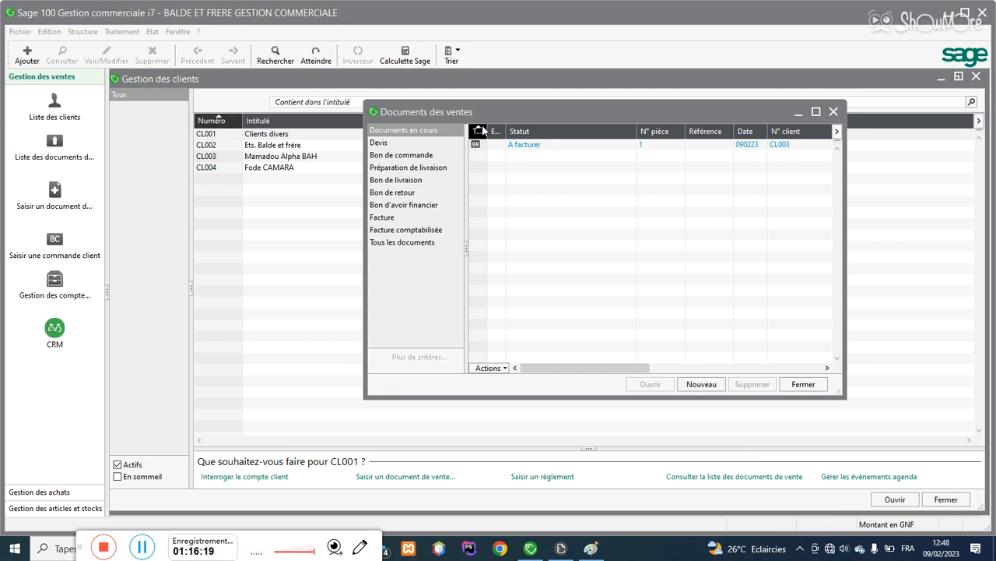
Step: Widen the Type column in the sales documents list, select the document in progress, and display the Devis list
drag(488, 128, 494, 128)
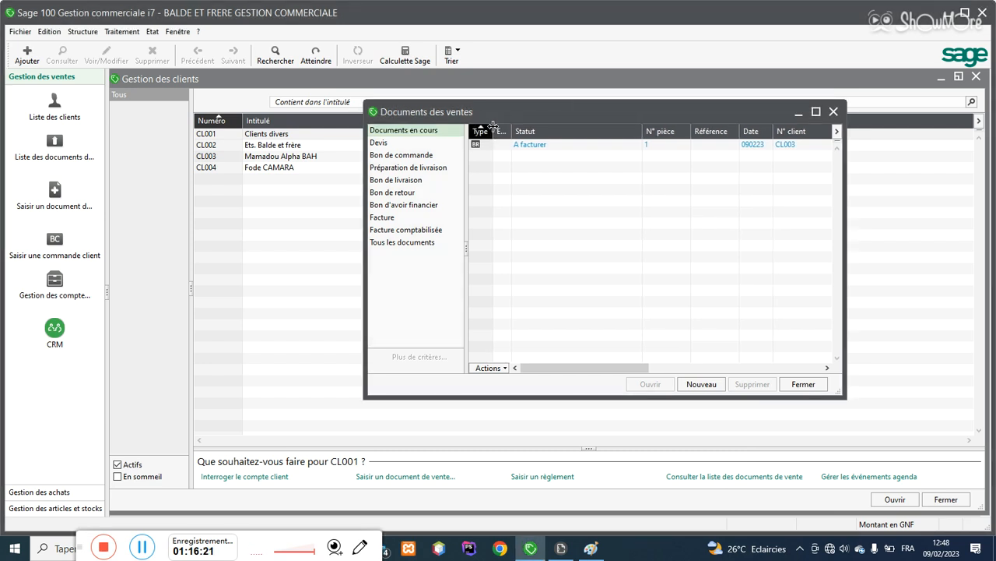
click(478, 146)
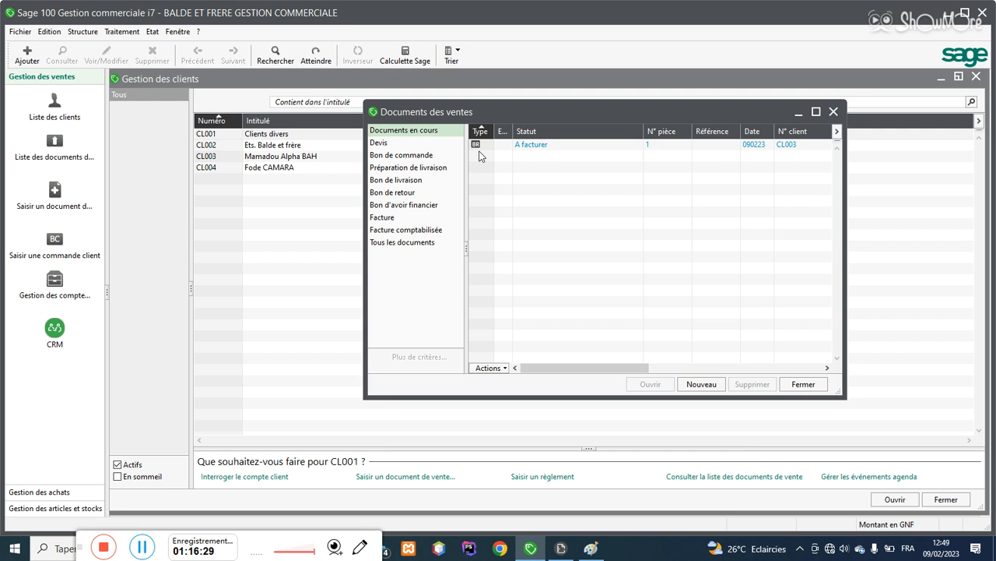
click(381, 147)
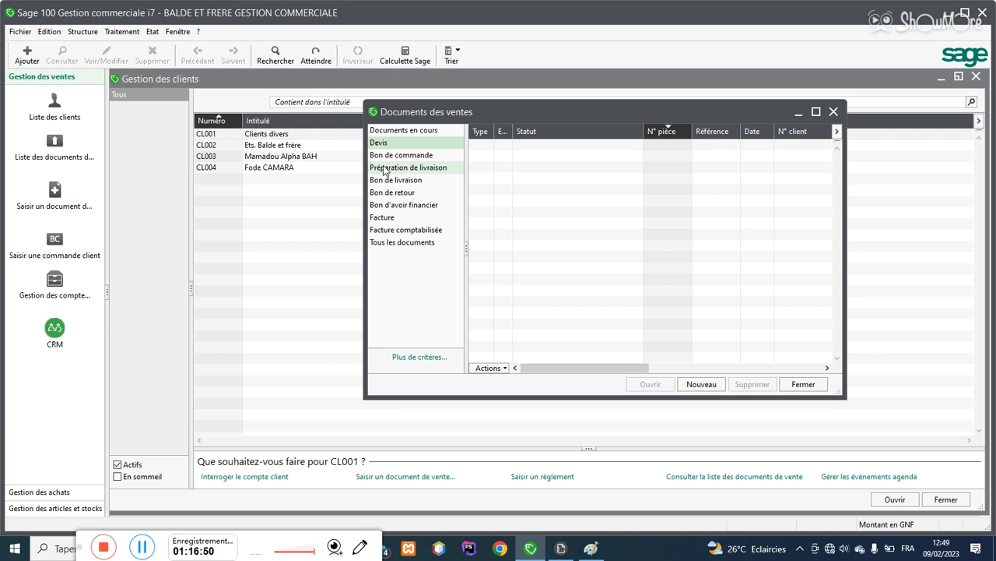
click(143, 548)
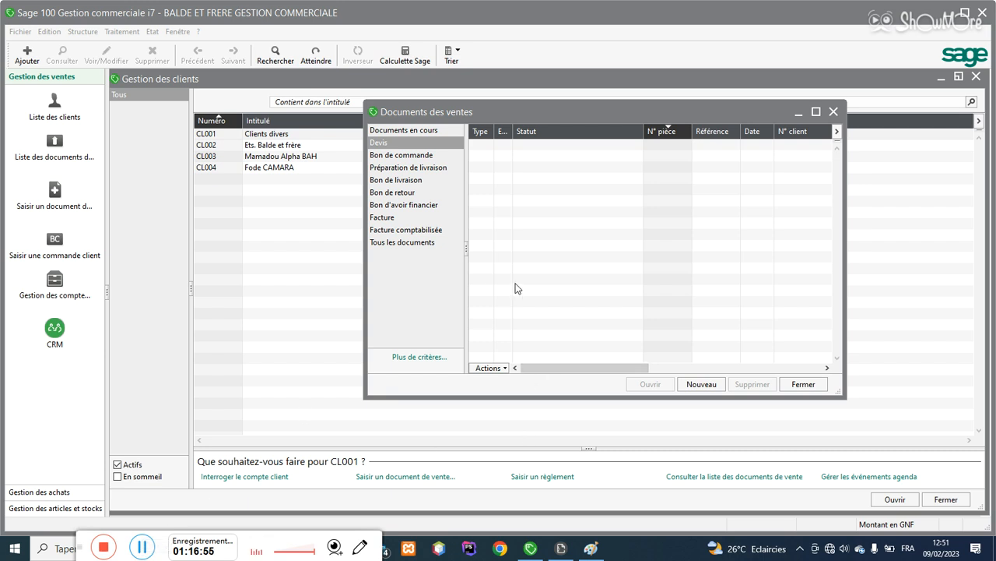
click(392, 146)
Step: Look over the list of article families and close it
click(82, 31)
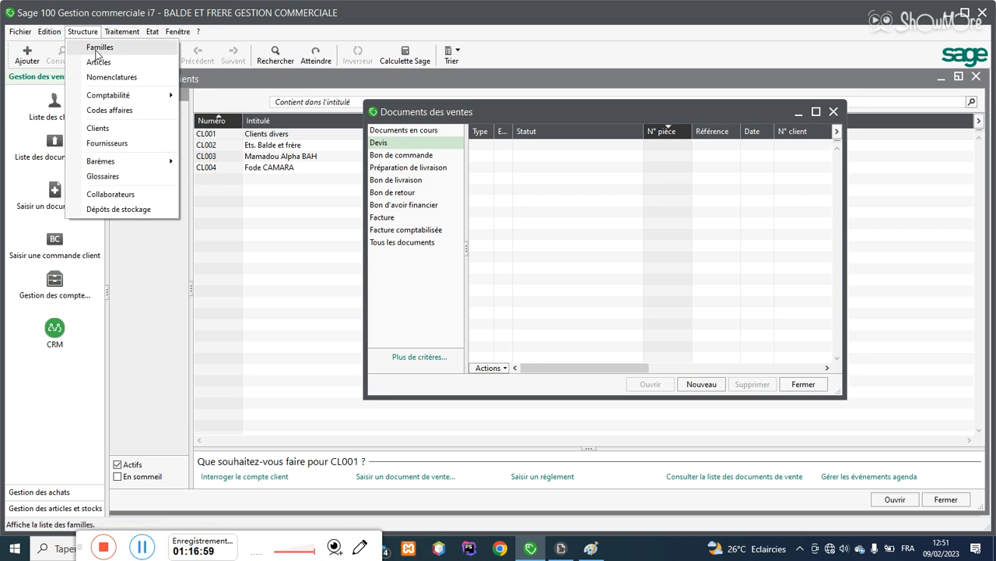
click(97, 48)
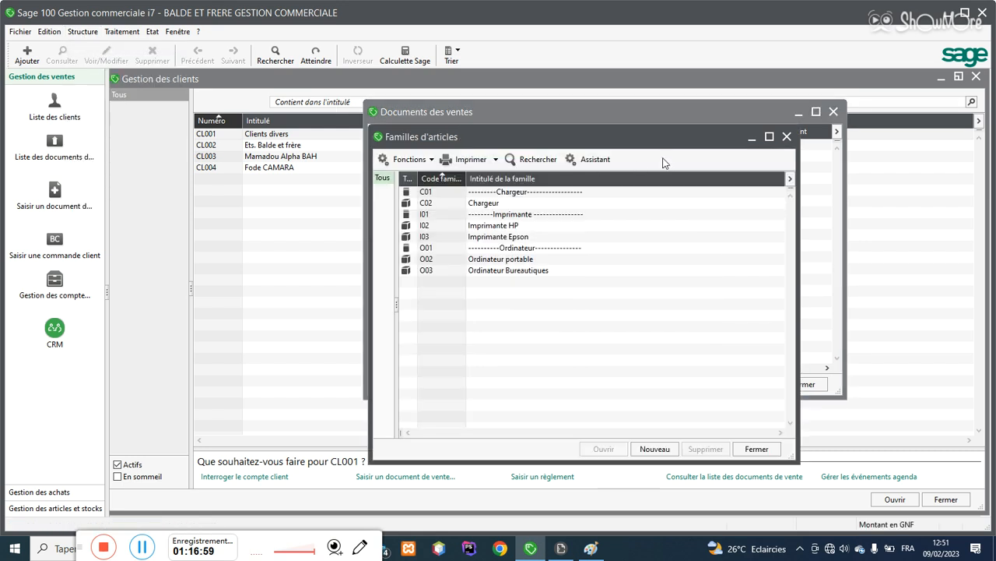
click(787, 136)
Step: Check the stock of article C01 Chargeur Del gros, and close the stock enquiry, the article record and the article list
click(82, 31)
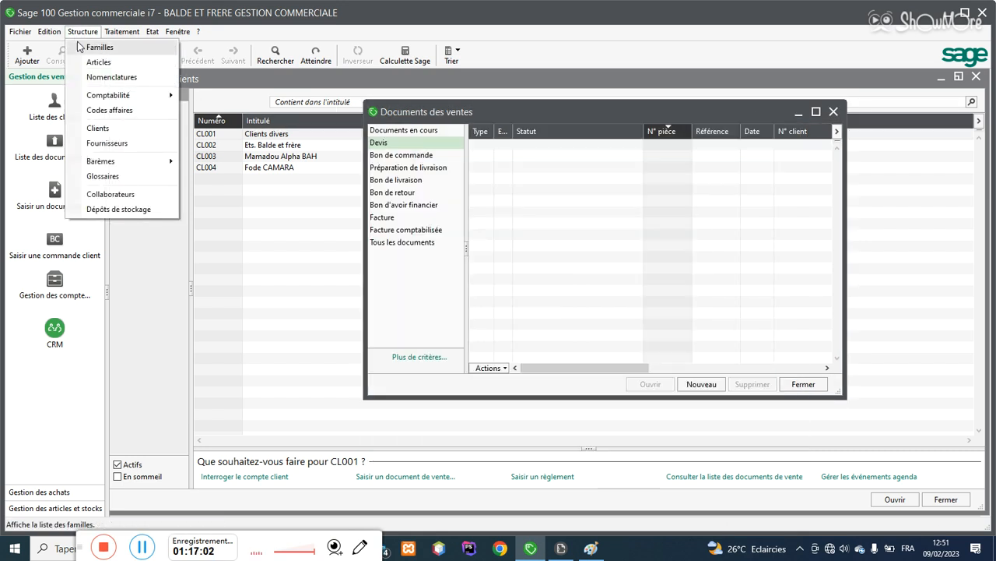
click(97, 62)
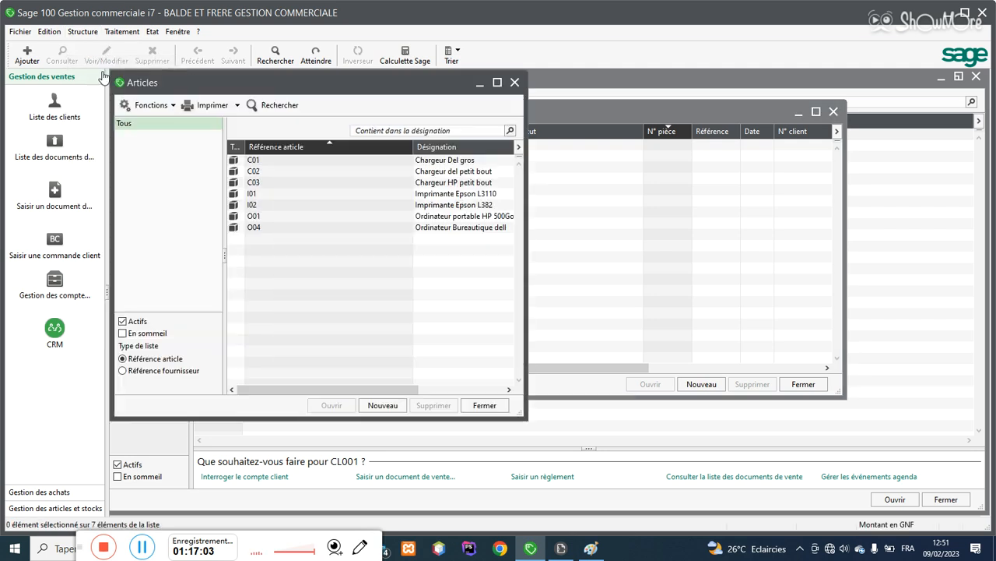
double_click(430, 161)
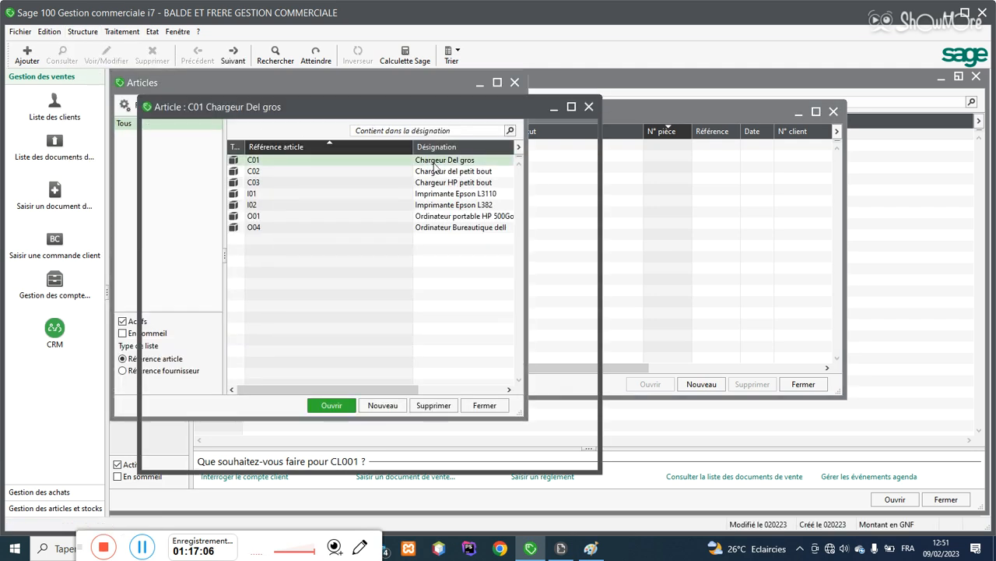
click(325, 129)
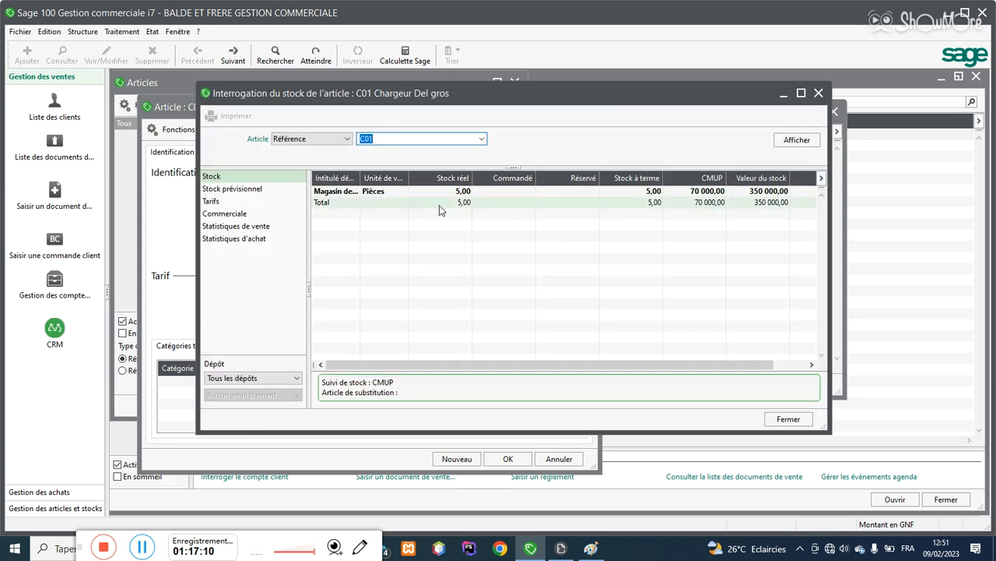
click(785, 420)
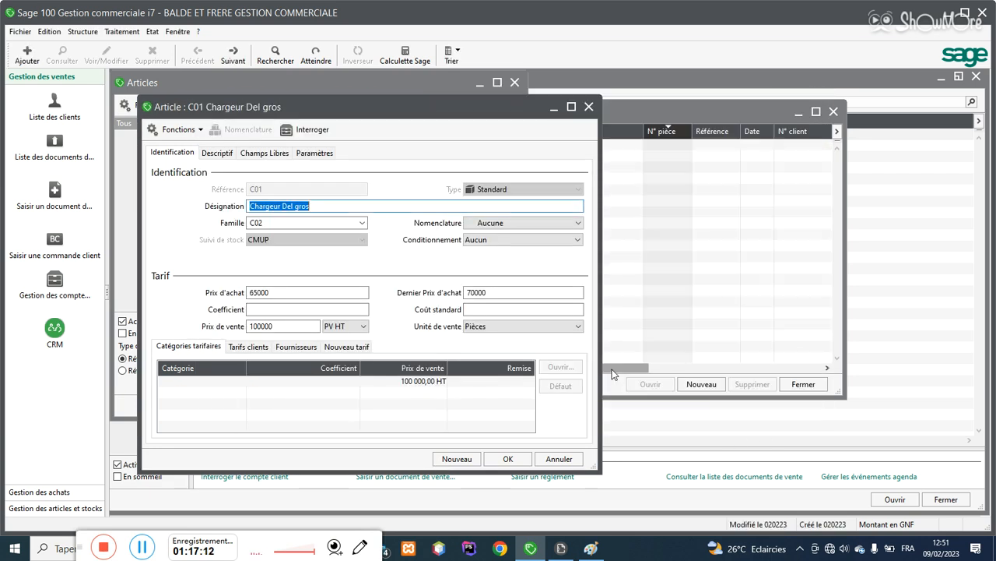
click(558, 459)
click(487, 407)
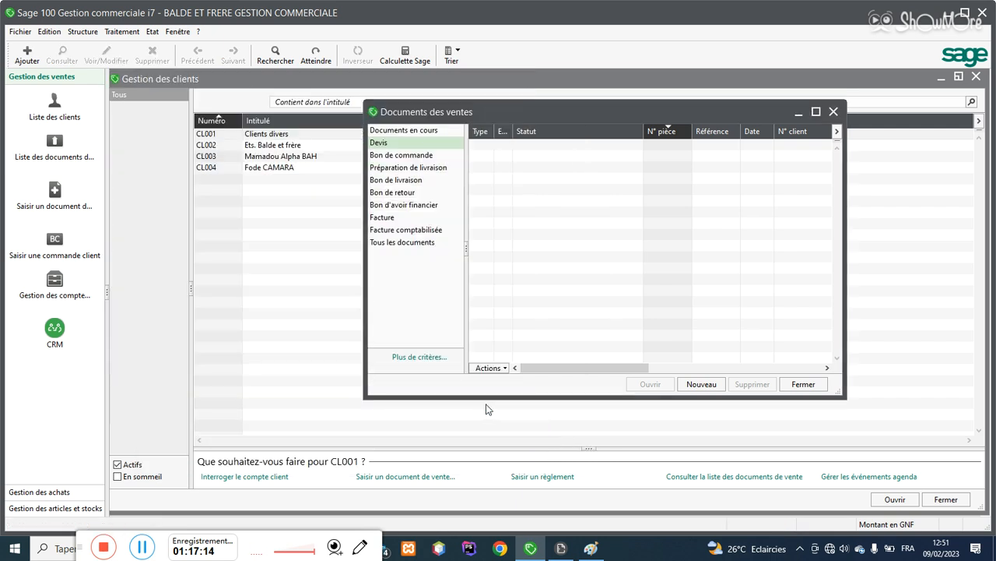
Step: Create a new sales document of type Facture for the third customer and validate its header
click(705, 386)
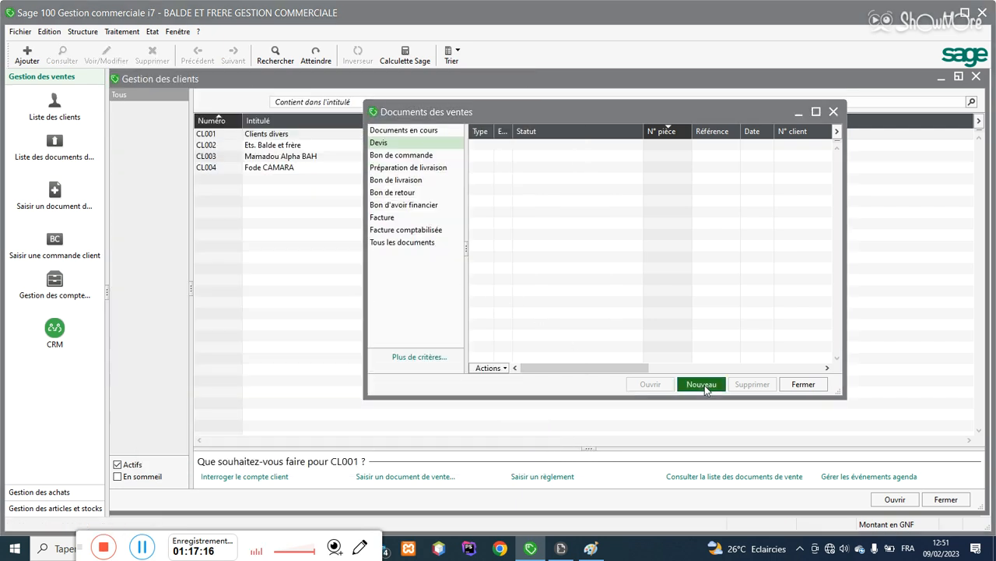
click(436, 300)
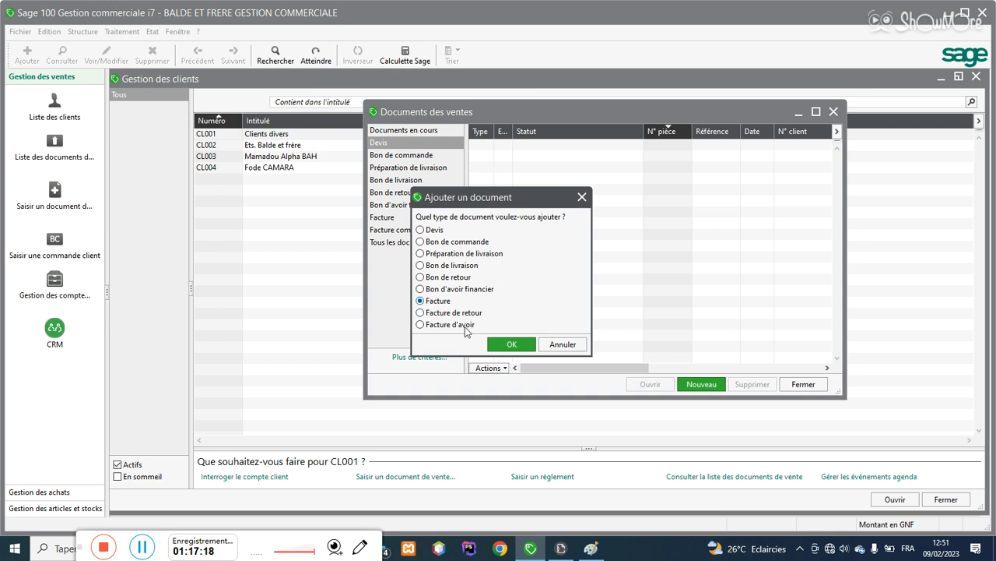
click(510, 345)
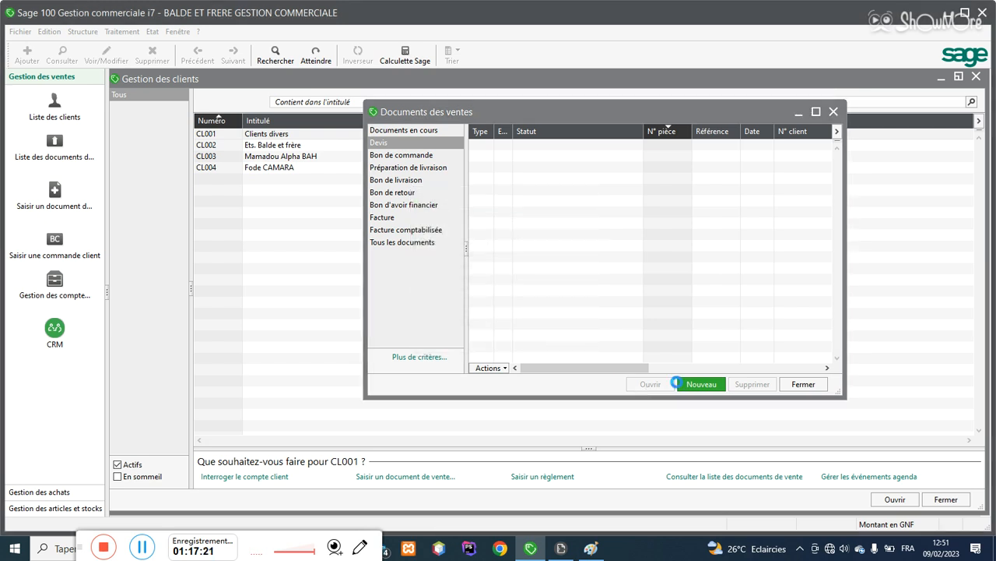
click(481, 157)
click(467, 178)
key(Return)
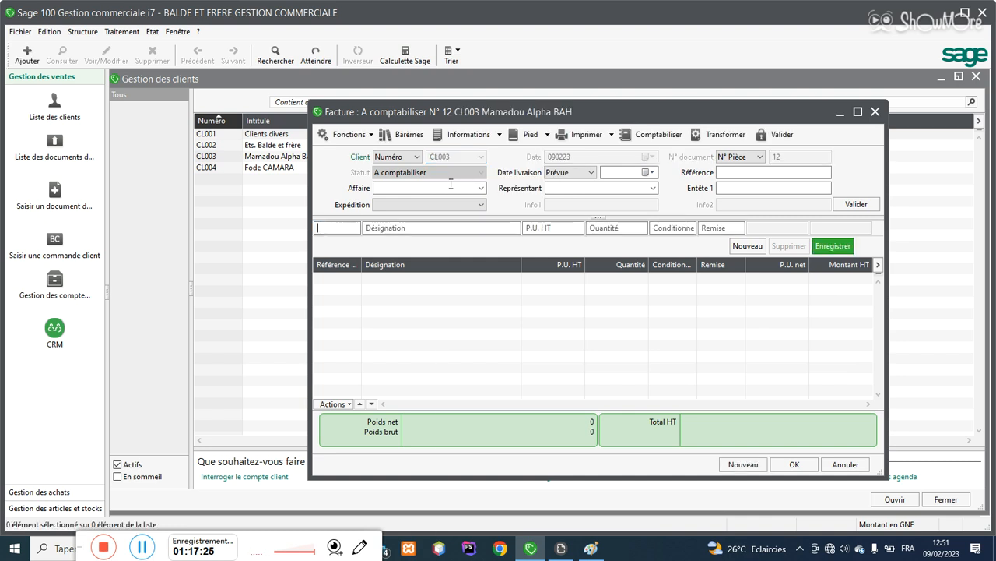
Step: Add article C01 Chargeur Del gros to the invoice with quantity 15, accepting delivery of 5 pieces
text(E)
key(Tab)
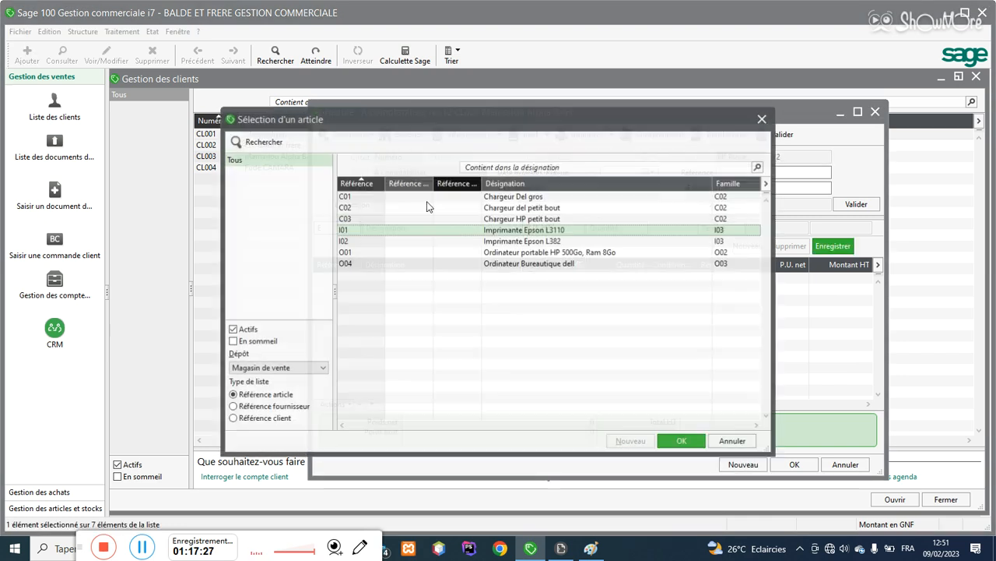
double_click(487, 197)
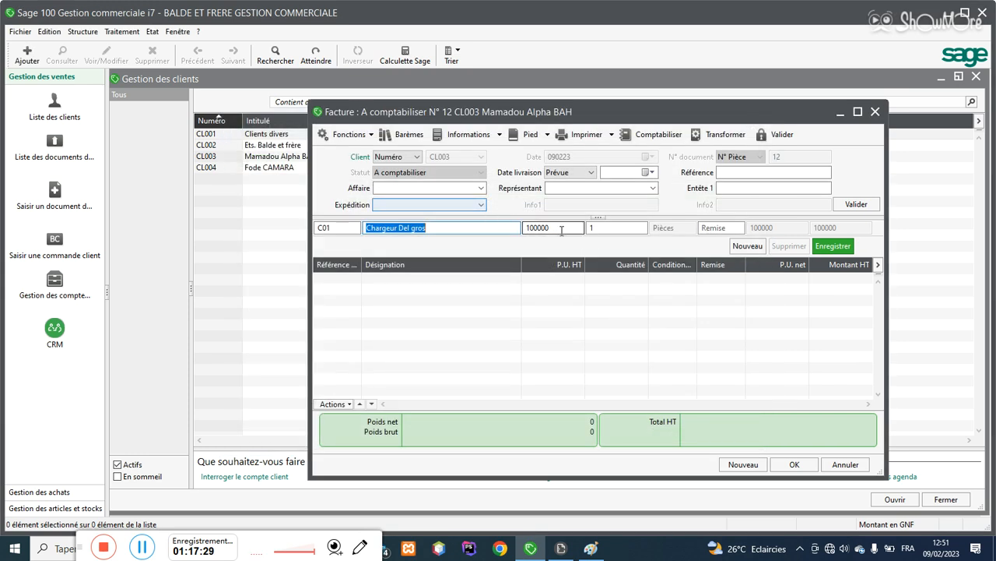
click(592, 227)
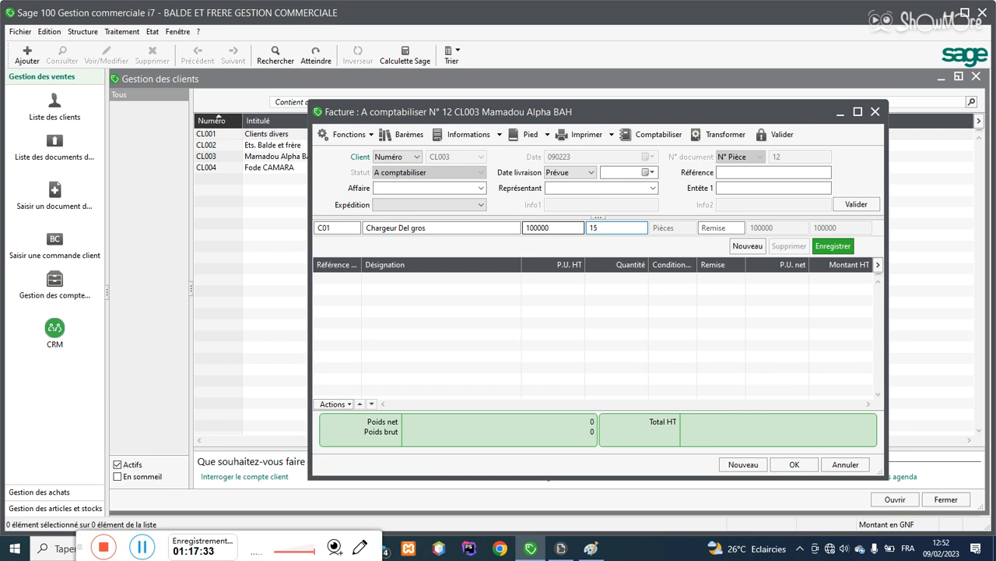
key(Return)
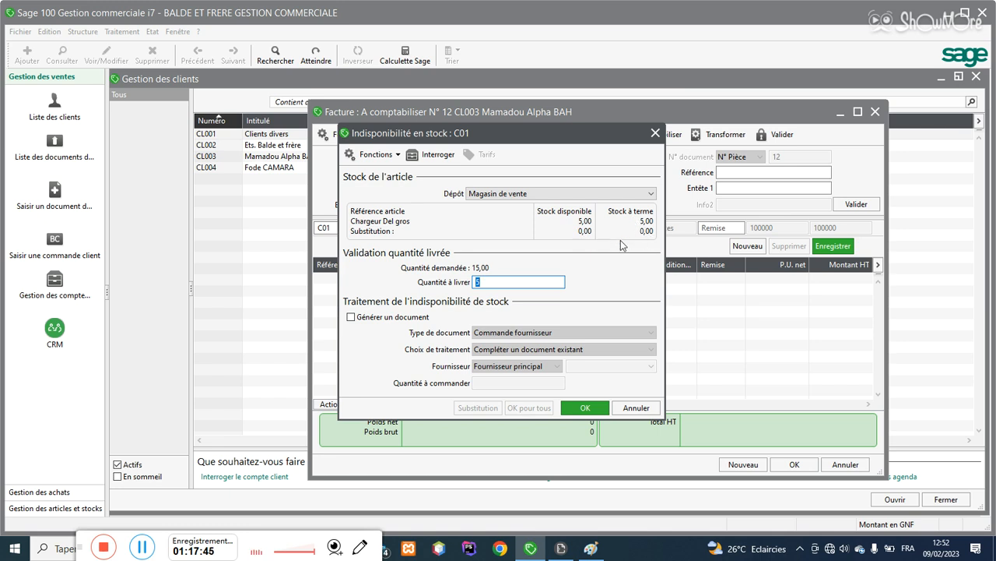
click(578, 409)
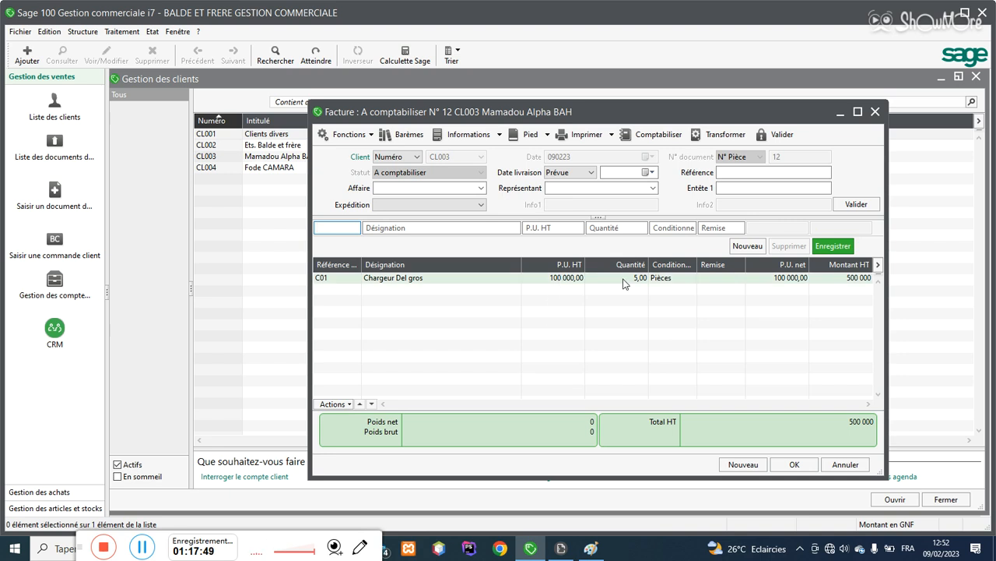
Step: Delete the C01 Chargeur Del gros line from the invoice
click(626, 282)
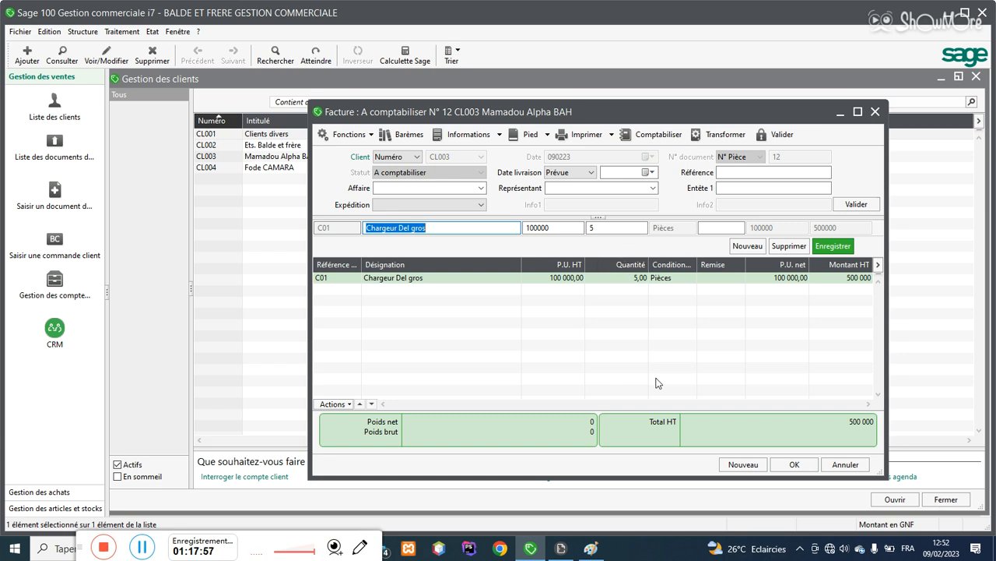
click(788, 245)
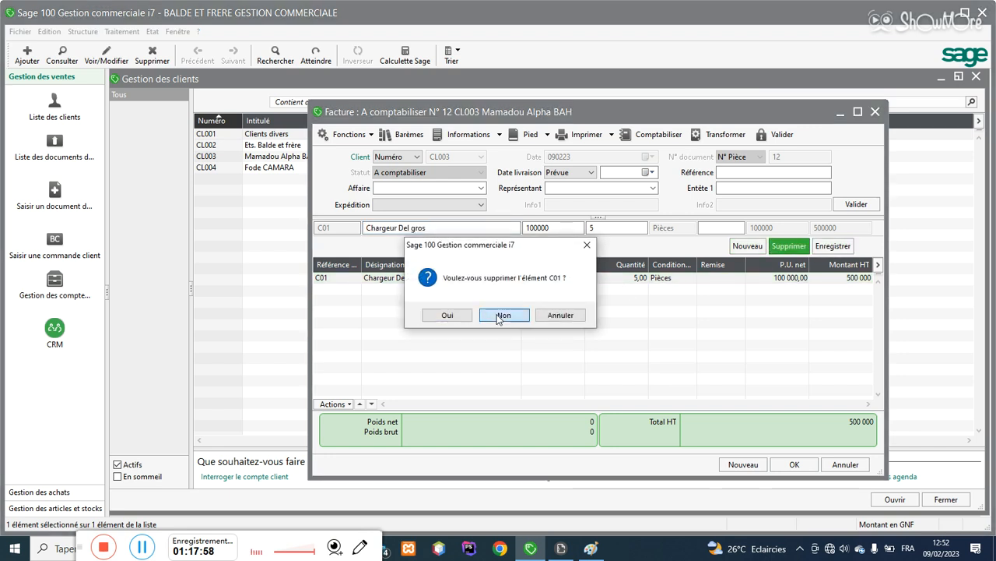
click(503, 316)
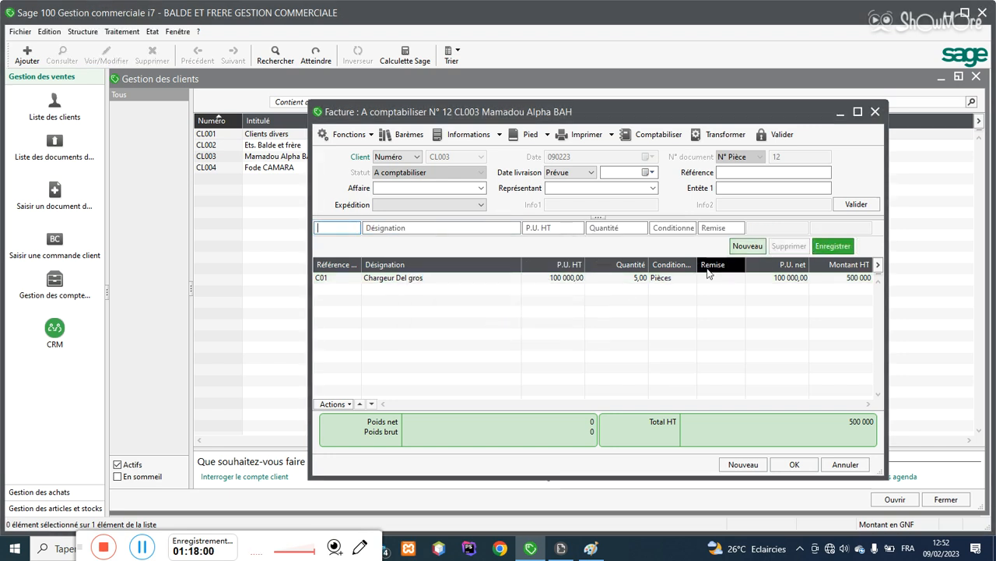
click(696, 277)
click(788, 246)
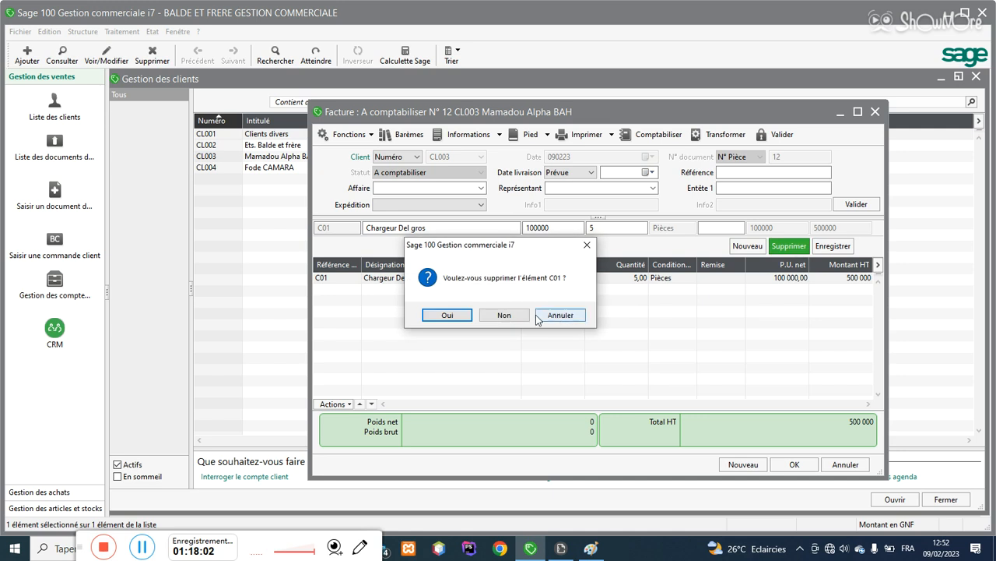
click(446, 315)
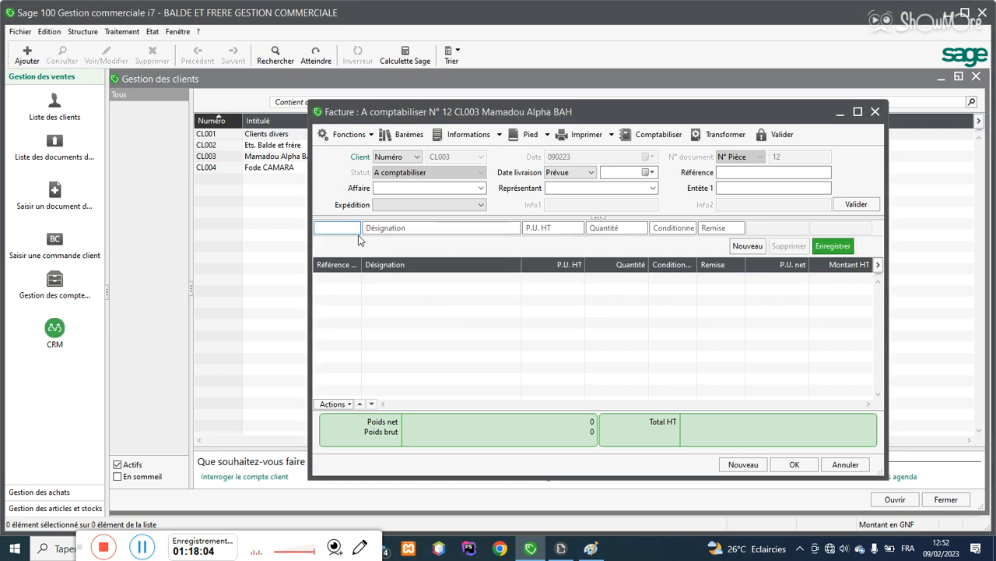
Step: Enter article C01 Chargeur Del gros on the invoice again with a quantity of 15
text(C)
key(Tab)
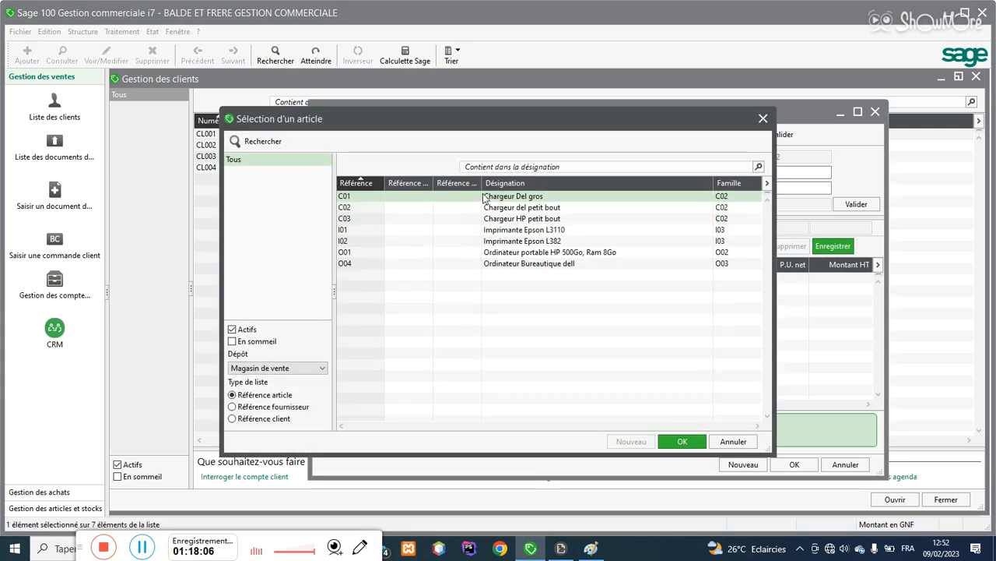
double_click(495, 201)
click(606, 230)
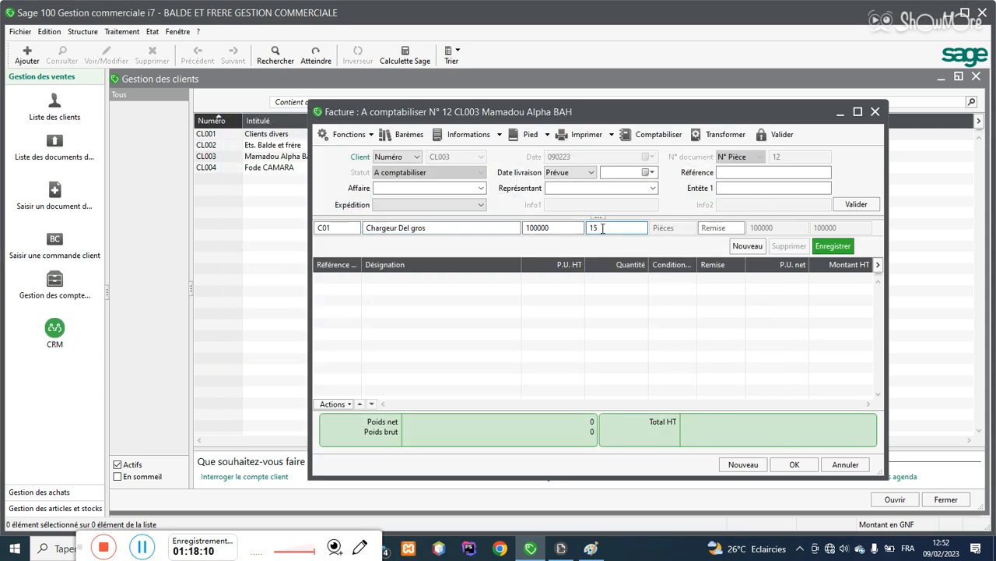
key(Tab)
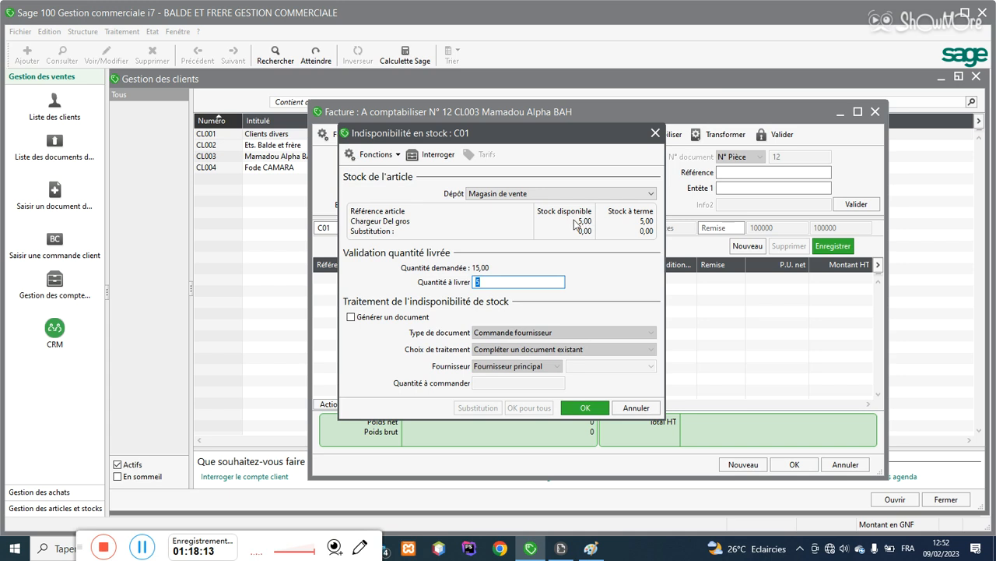
Step: Try the Magasin de stock depot, return to Magasin de vente, enable Générer un document, and cancel the stock shortage handling
click(528, 195)
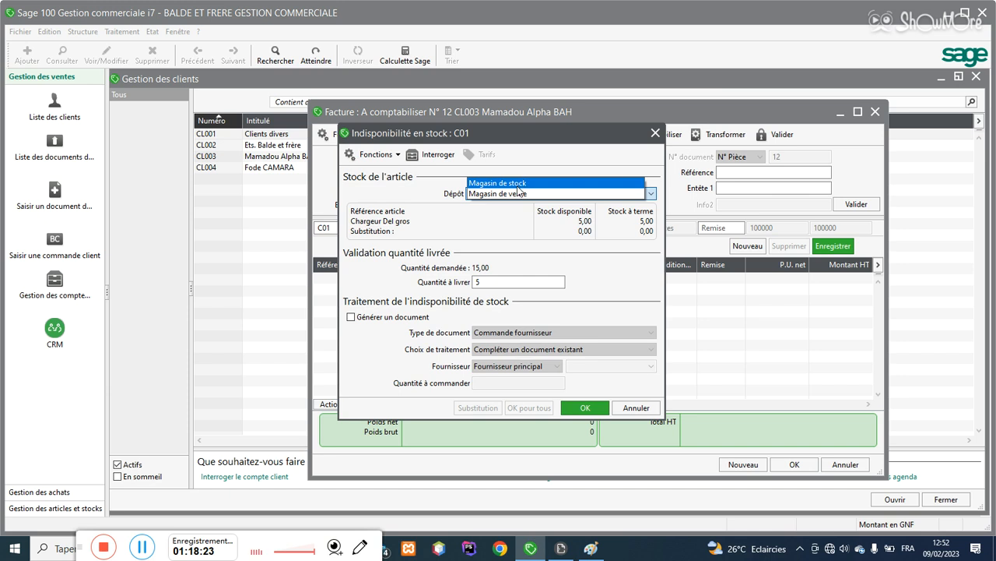
click(519, 184)
click(521, 193)
click(507, 204)
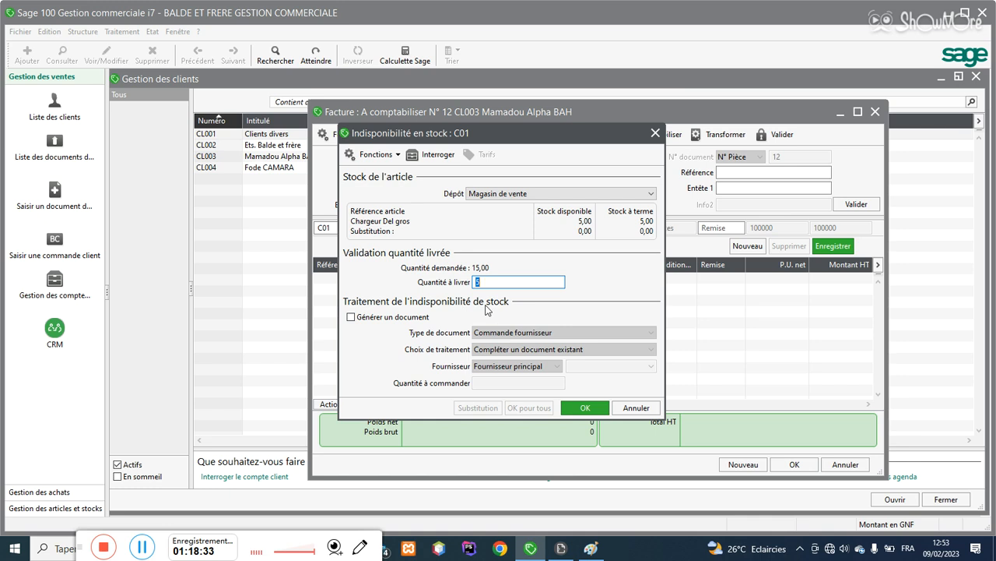
click(351, 318)
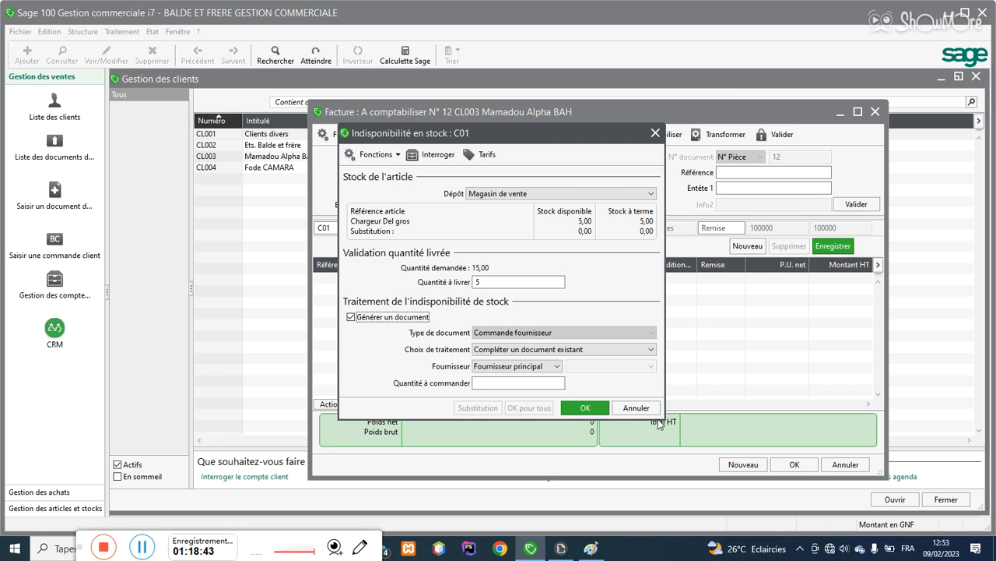
click(636, 408)
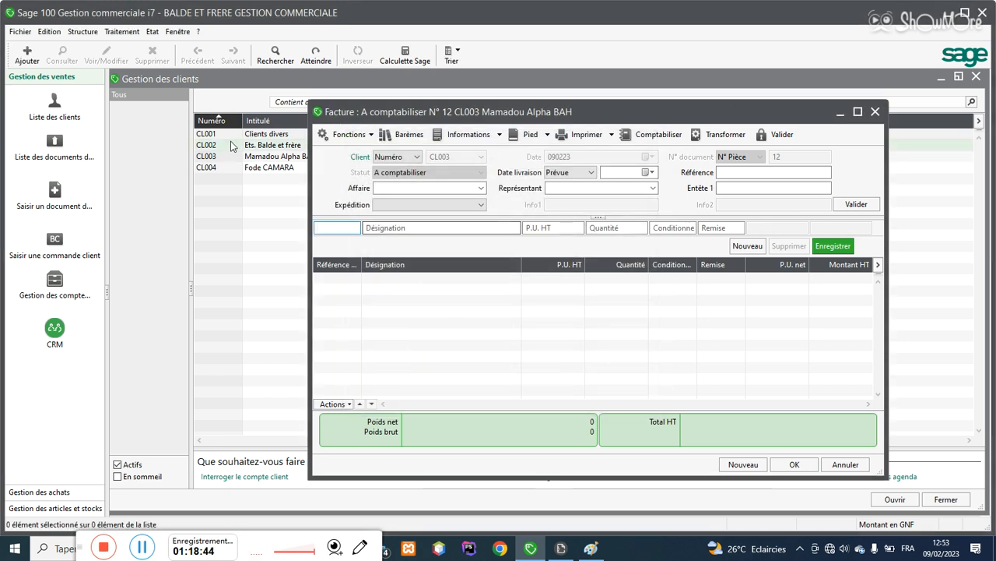
Step: Look at the Bon de commande list in the purchase documents and close it
click(111, 31)
click(161, 64)
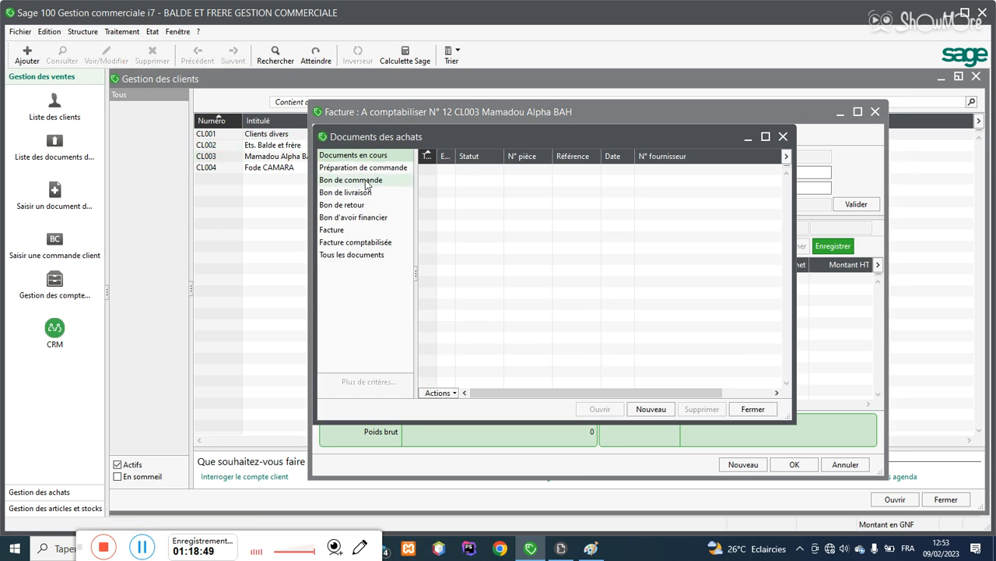
click(344, 182)
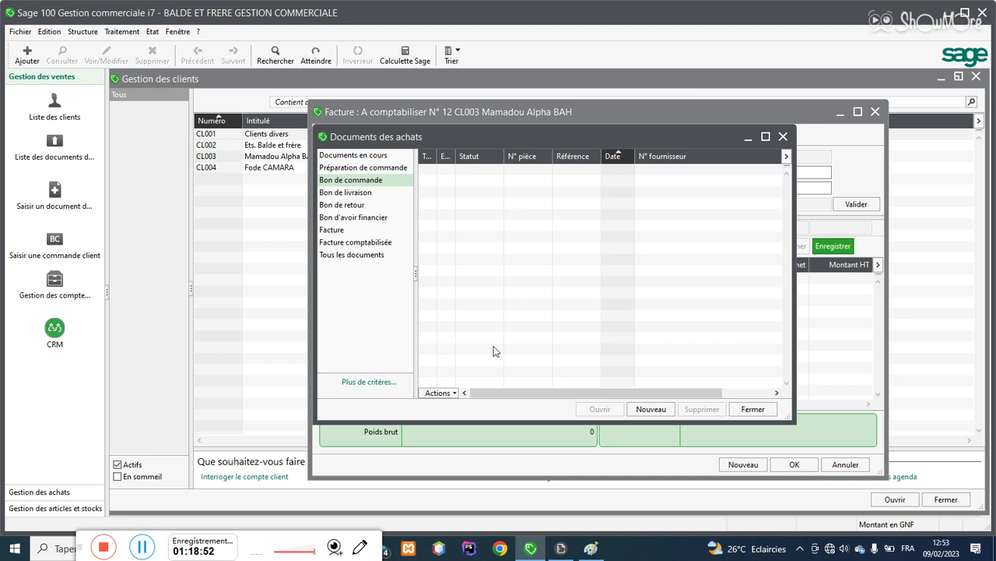
key(Escape)
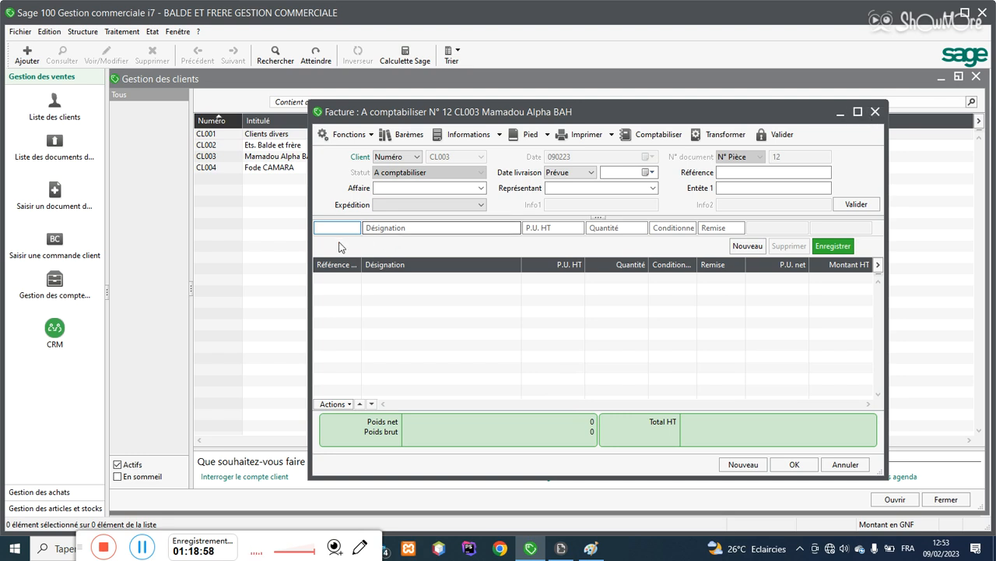
Step: Select article C01 Chargeur Del gros for the invoice line and submit a quantity of 15
text(_)
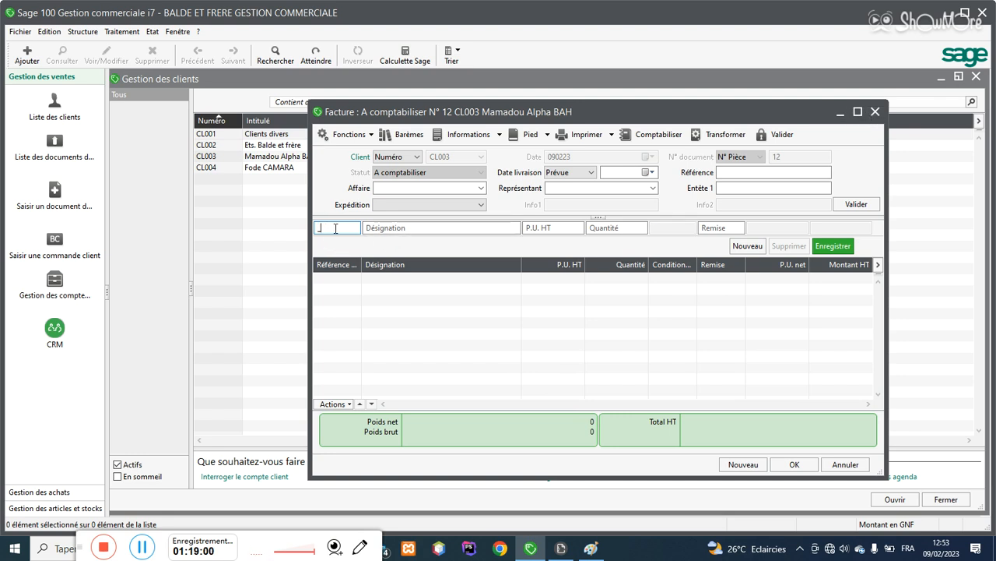
text(H)
key(Tab)
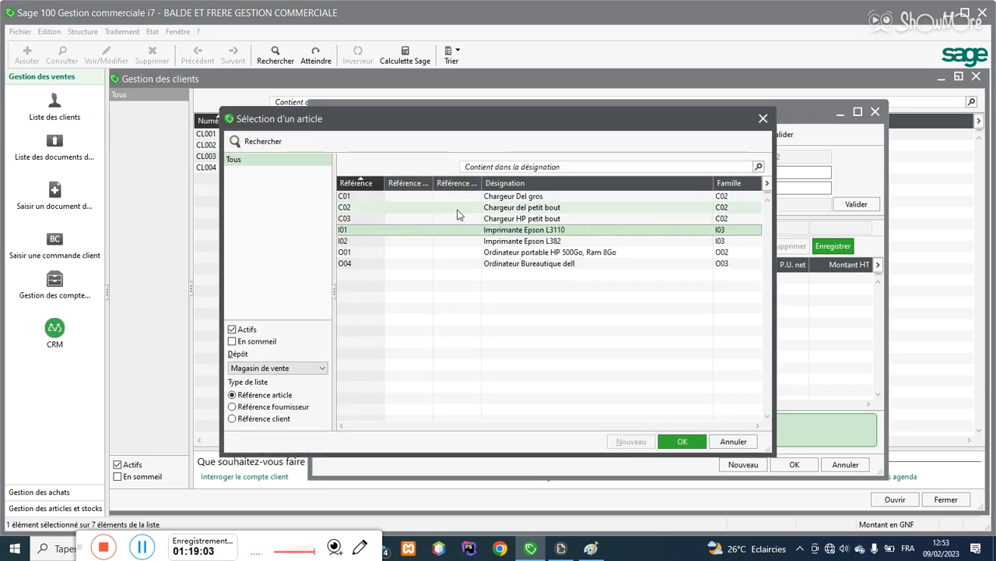
click(476, 200)
double_click(476, 200)
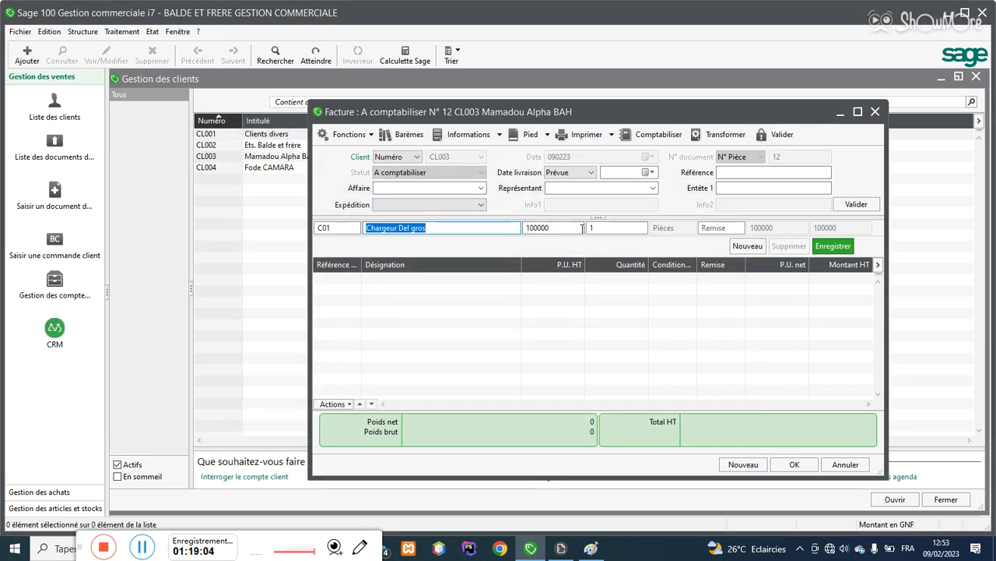
click(589, 228)
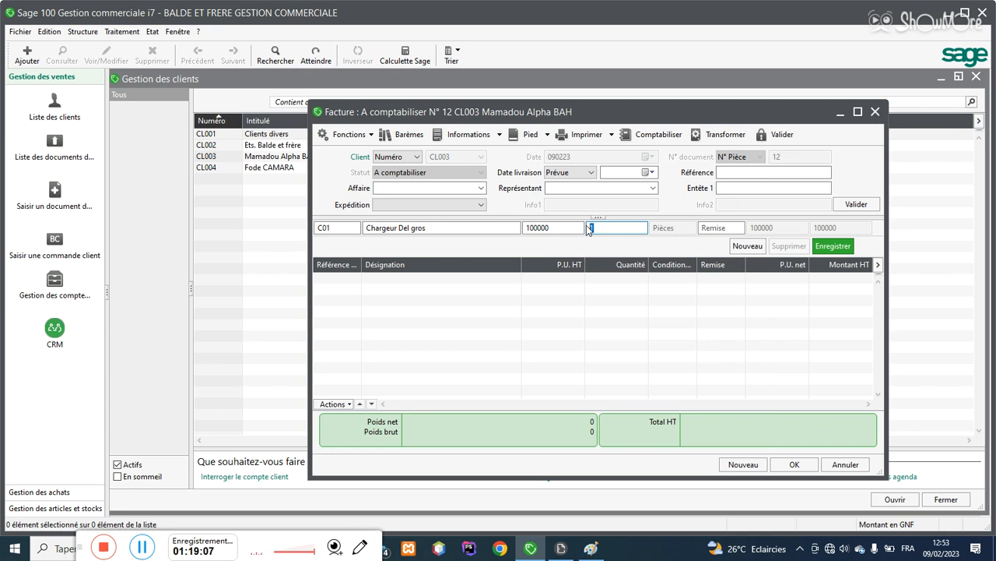
click(599, 226)
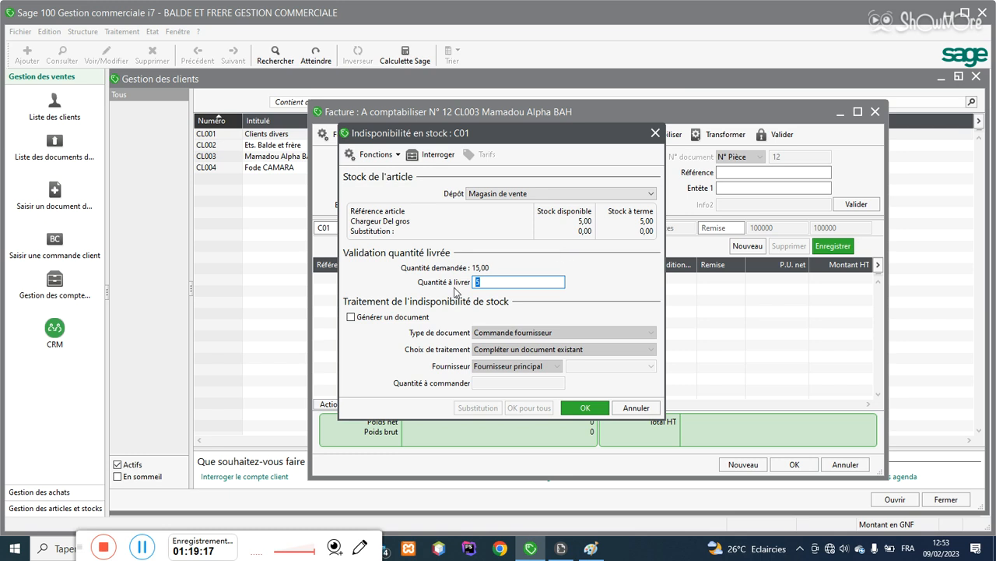
Step: Try to generate a supplier order for 10 units of C01 from the Fournisseur principal
click(350, 318)
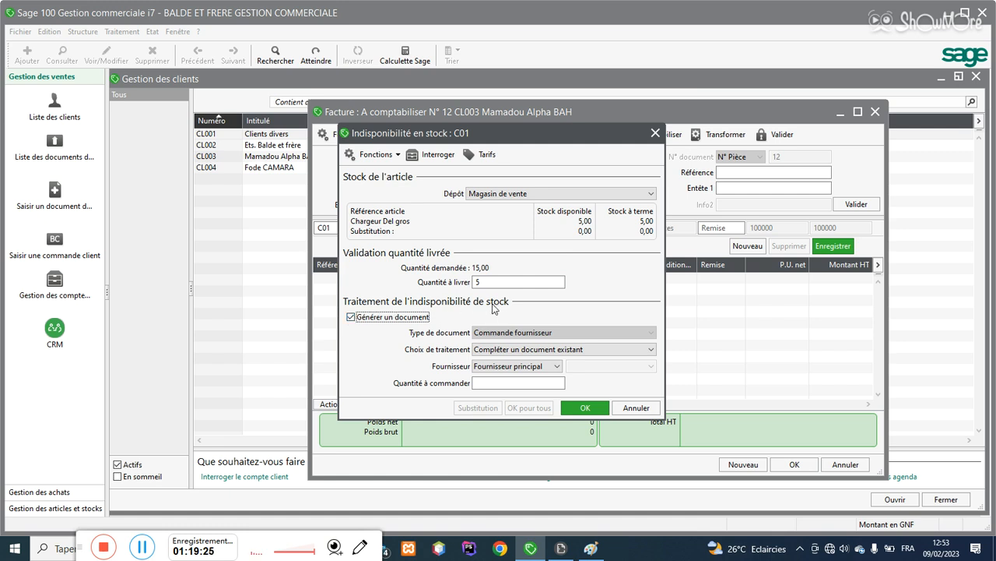
click(503, 366)
click(503, 366)
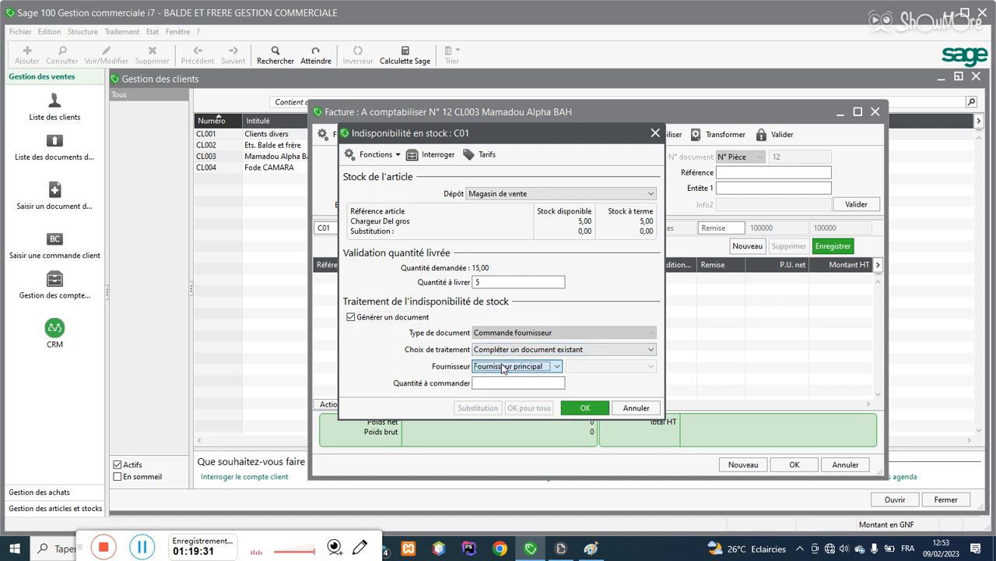
click(499, 381)
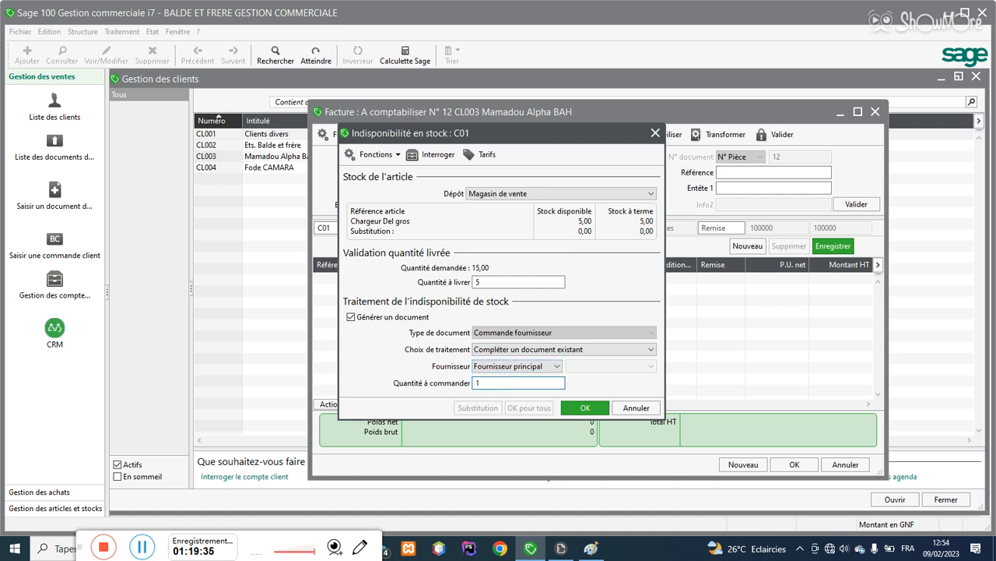
click(582, 411)
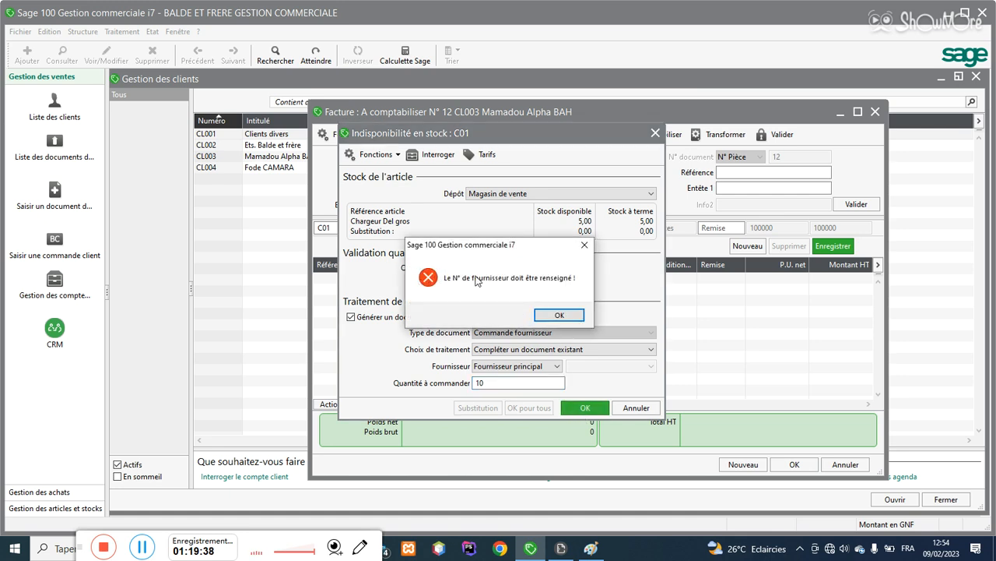
click(561, 315)
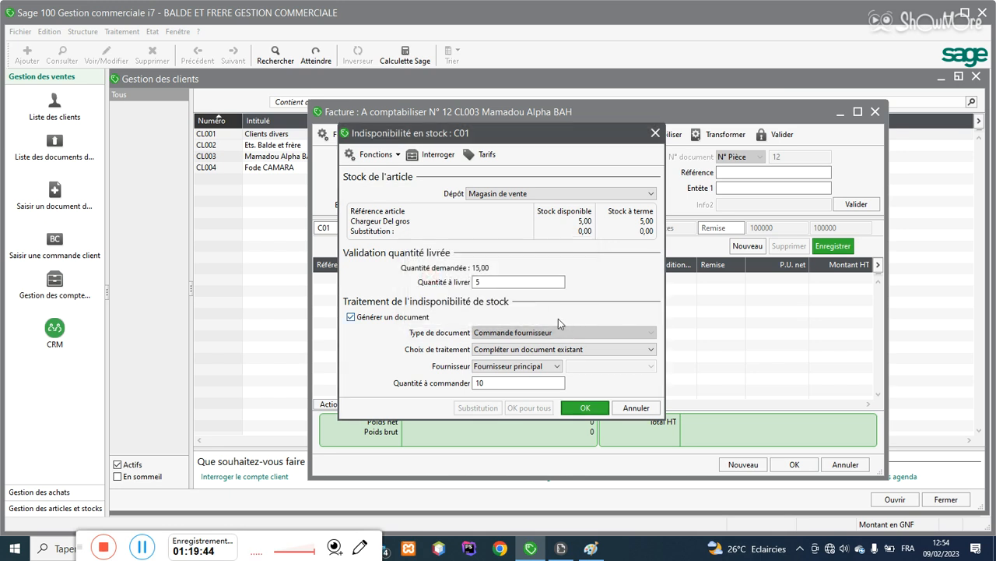
Step: Set the shortage treatment to Créer un nouveau document and try to confirm the supplier order again
click(544, 366)
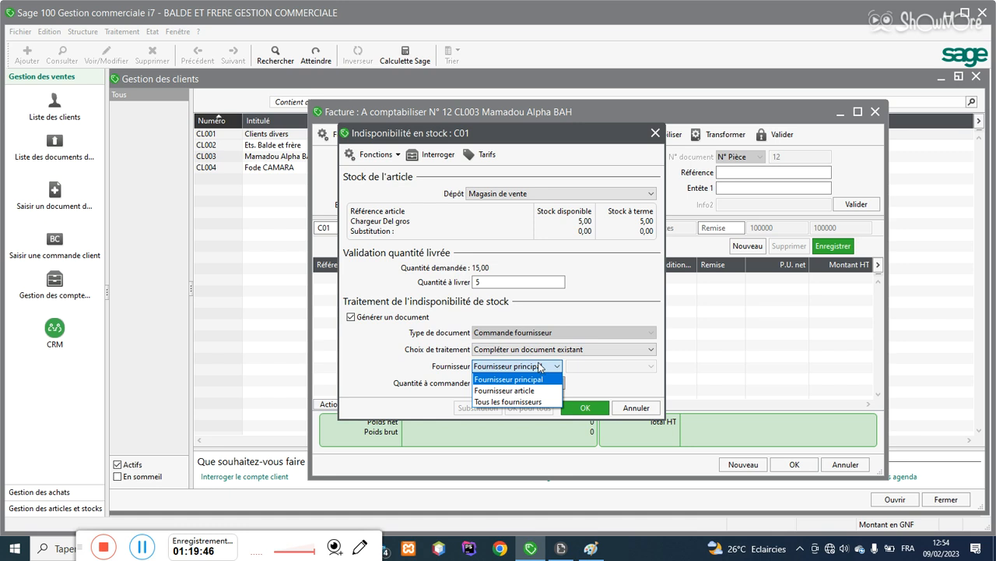
click(537, 351)
click(538, 351)
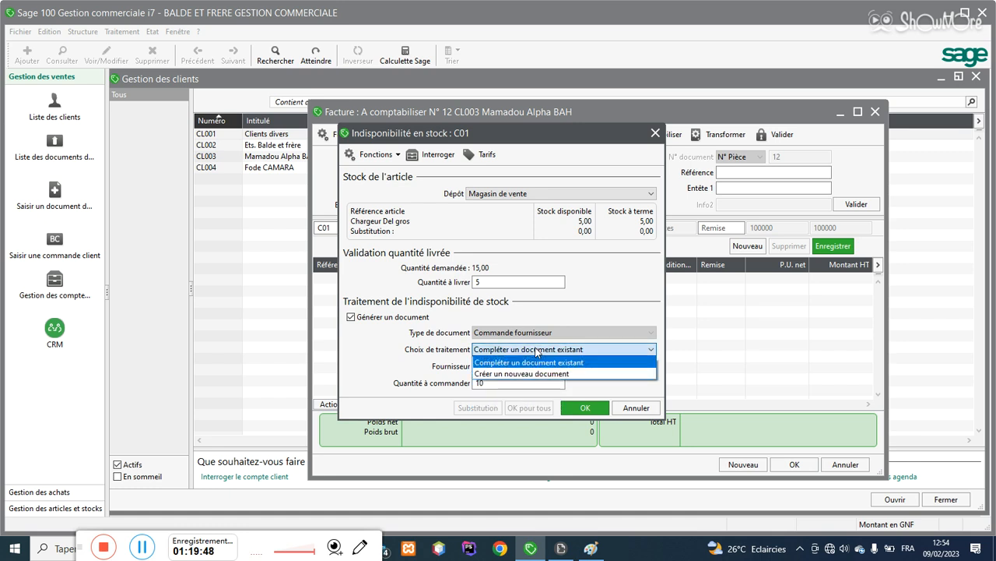
click(523, 375)
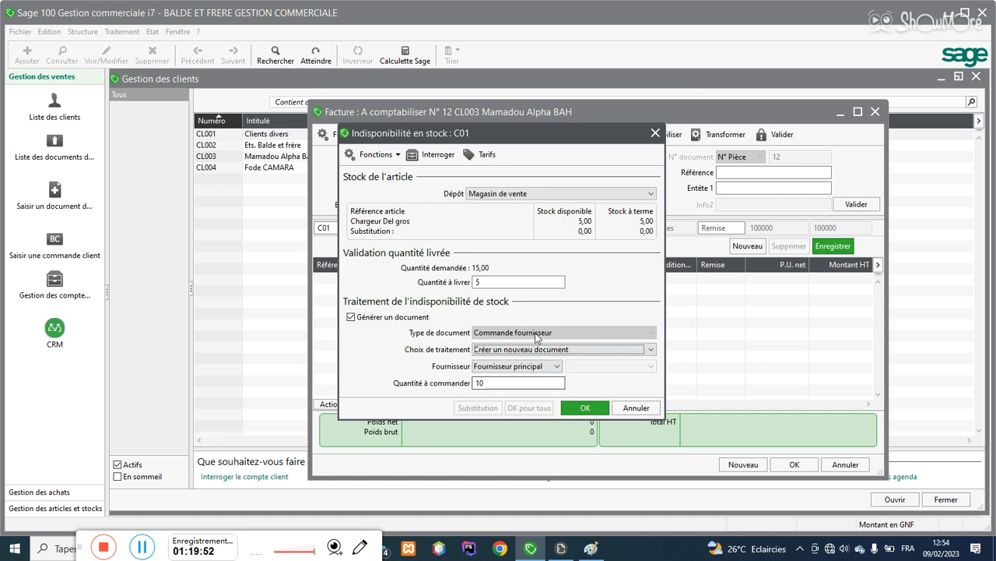
click(583, 408)
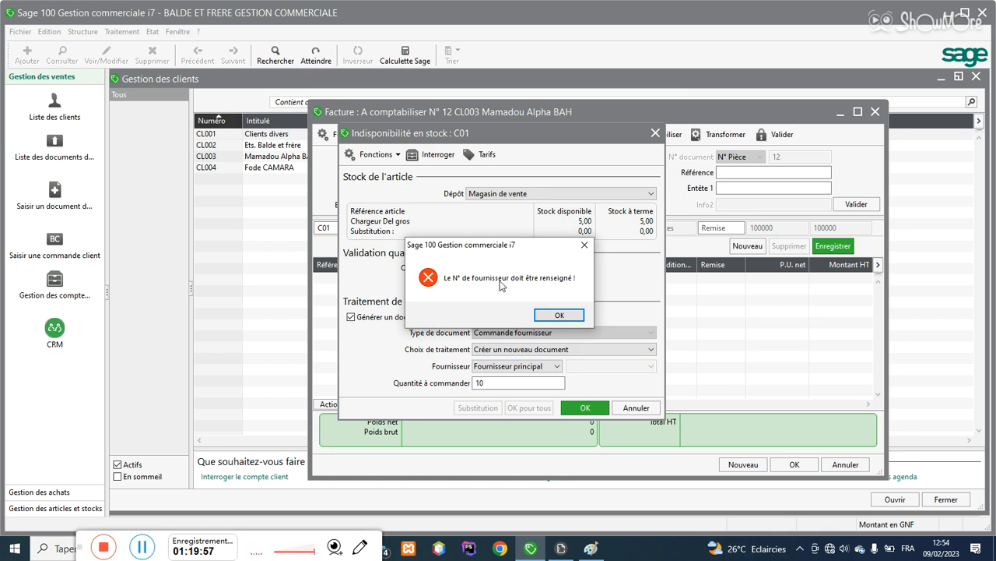
click(555, 314)
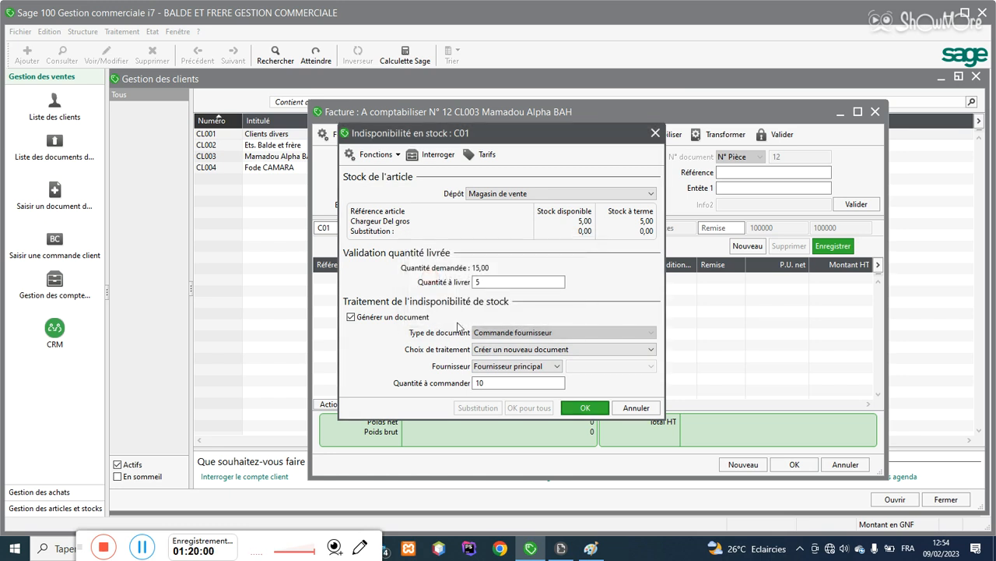
Step: Turn Générer un document off and on again, set the quantity to order to 10, and check the supplier tariffs for C01
click(392, 319)
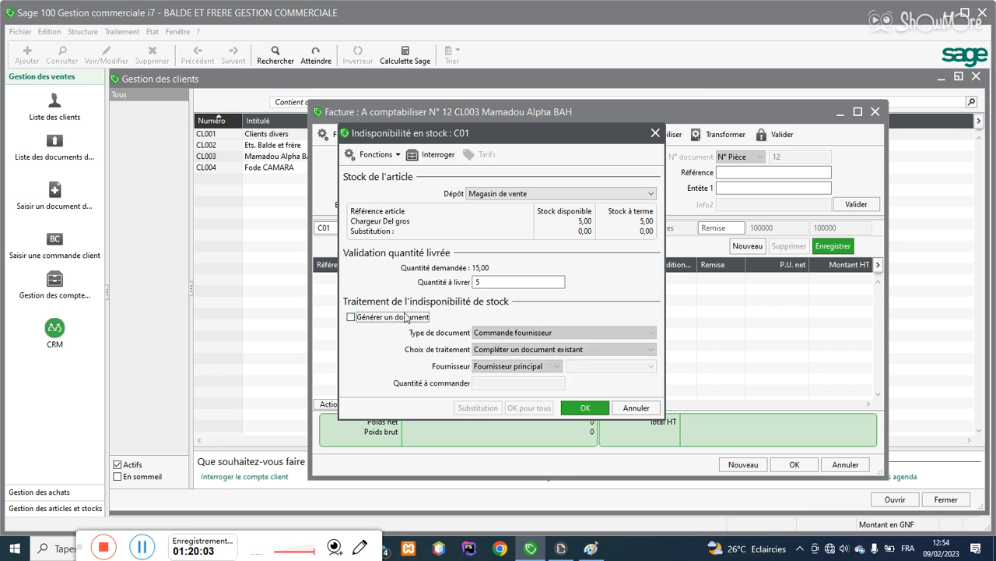
click(391, 316)
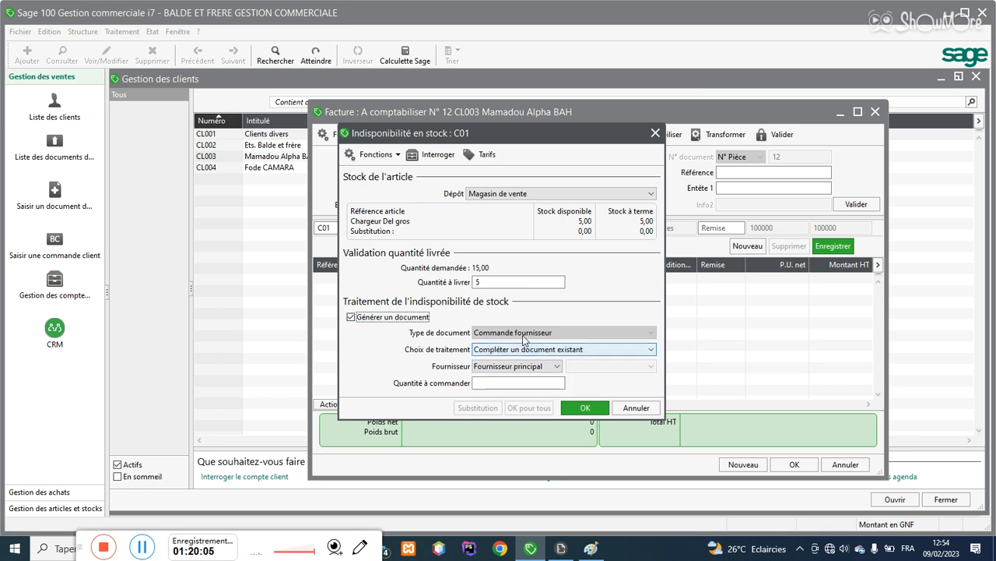
click(483, 154)
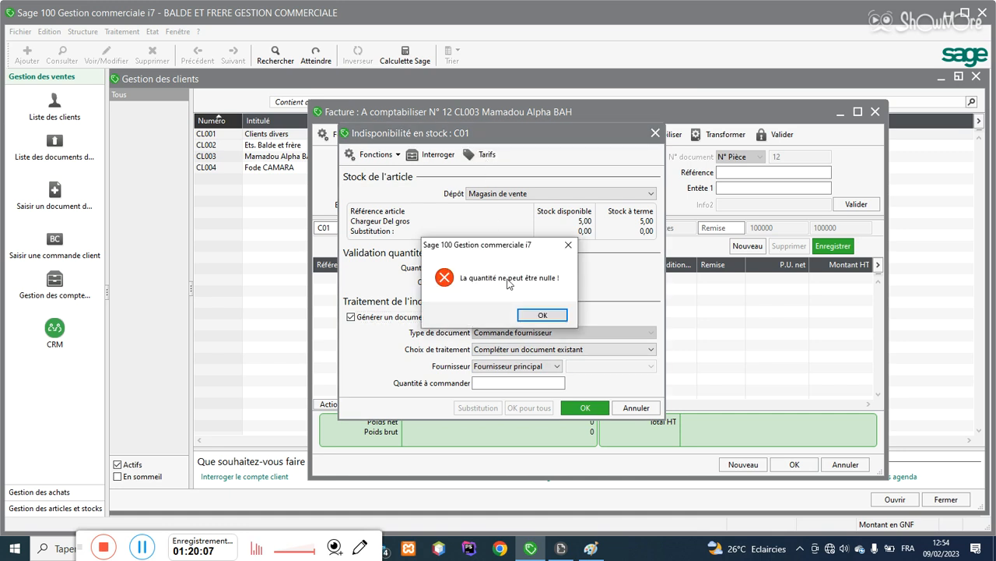
click(534, 315)
click(511, 383)
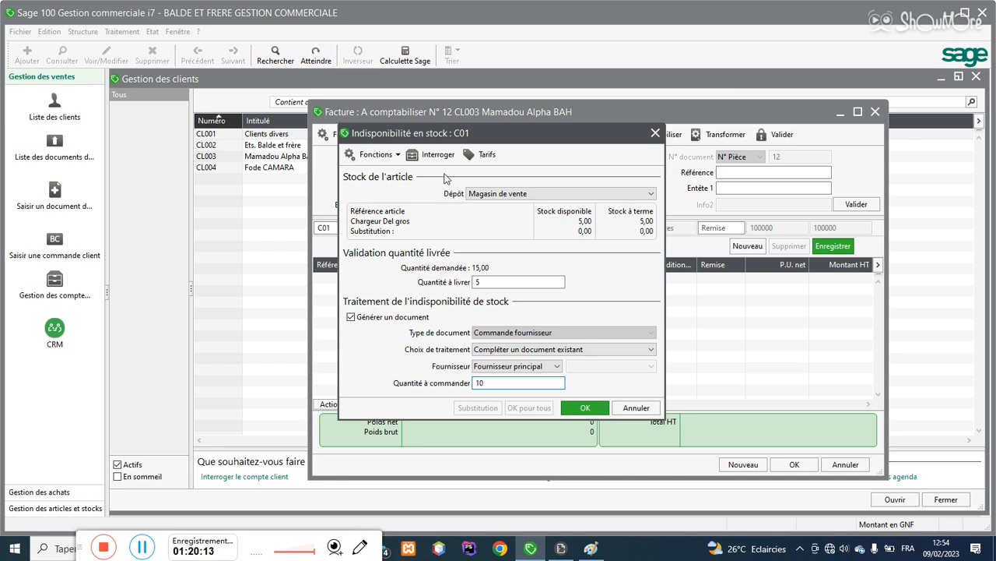
click(482, 157)
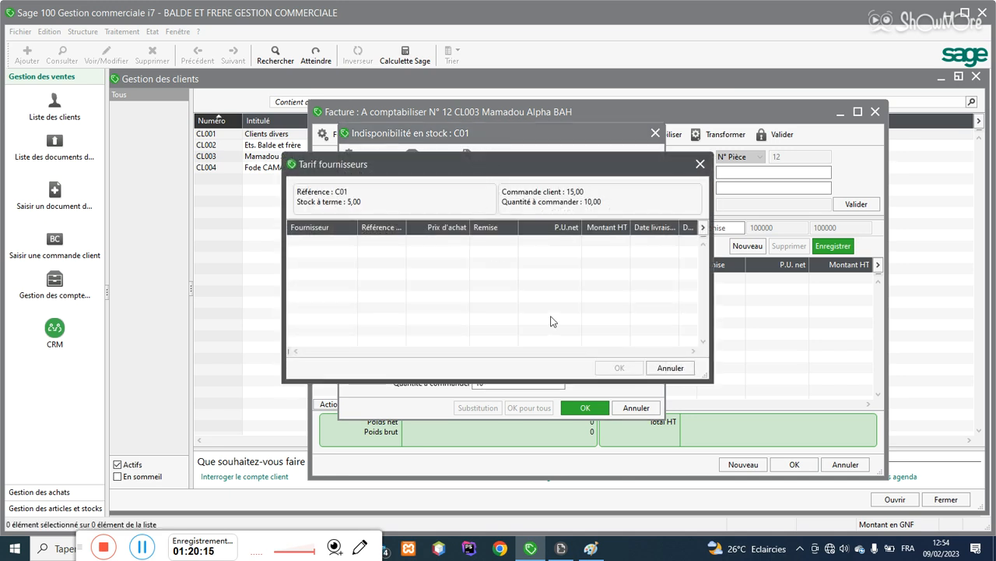
click(668, 368)
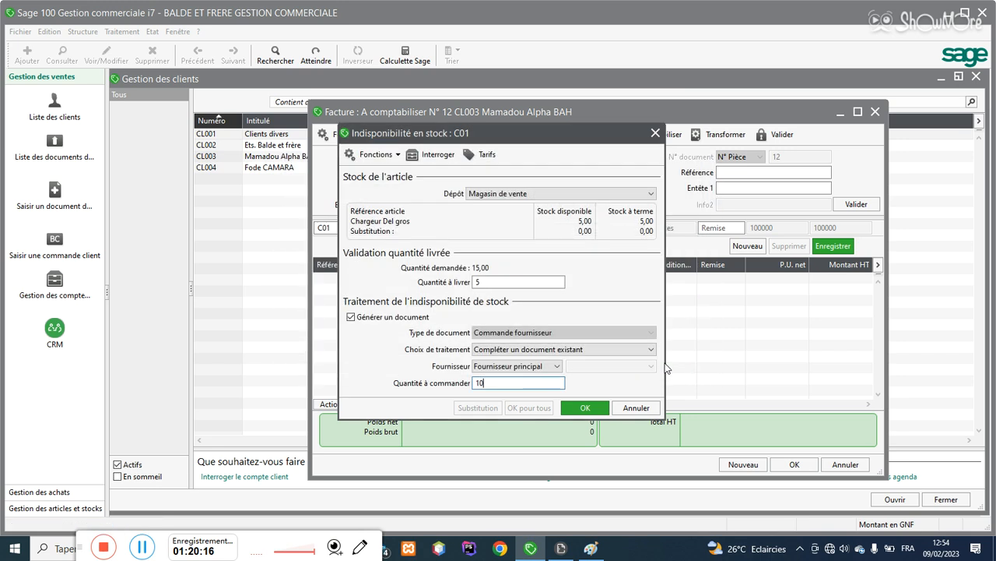
Step: Try Fournisseur article as the supplier type, switch it to Tous les fournisseurs, and attempt to confirm the order
click(532, 366)
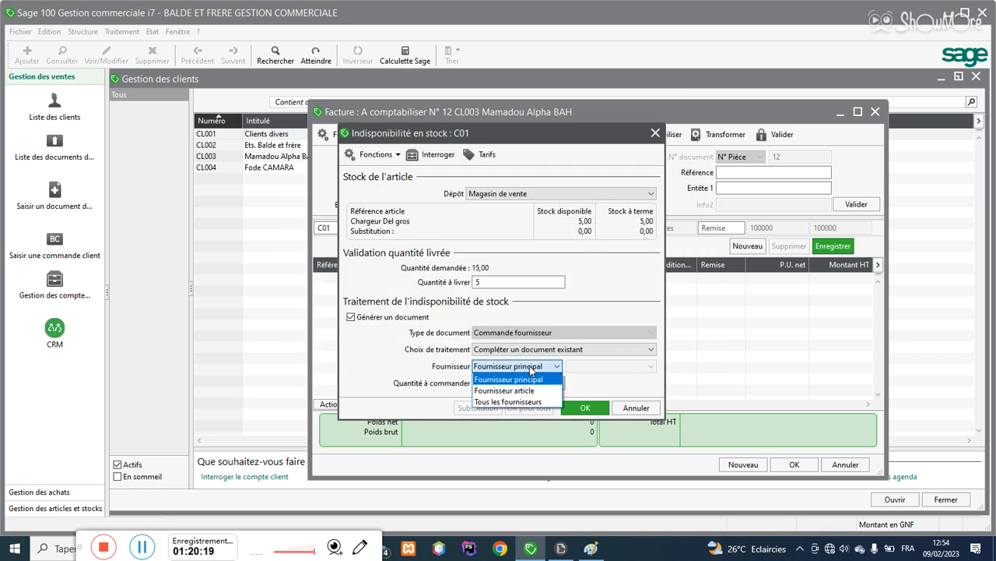
click(498, 390)
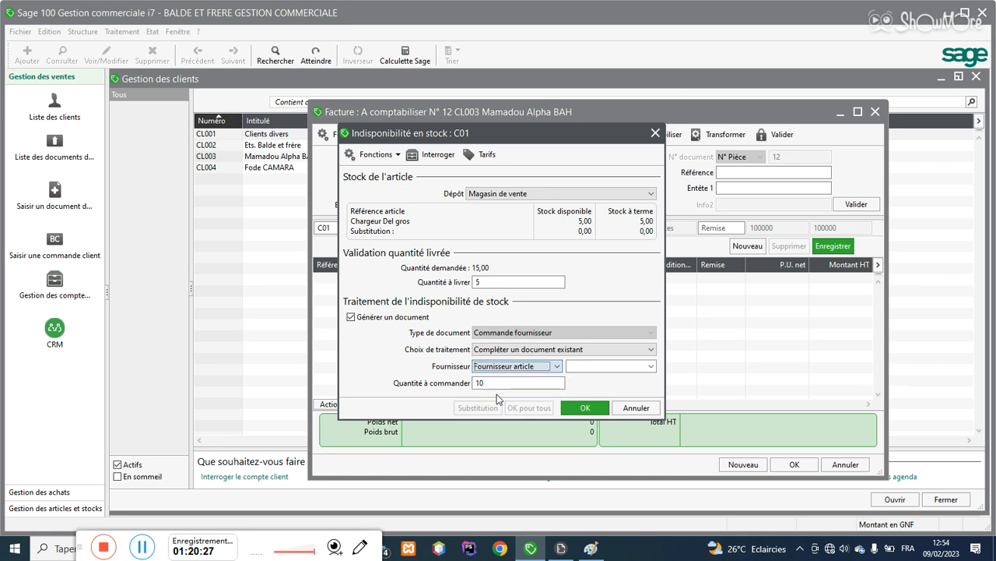
click(650, 367)
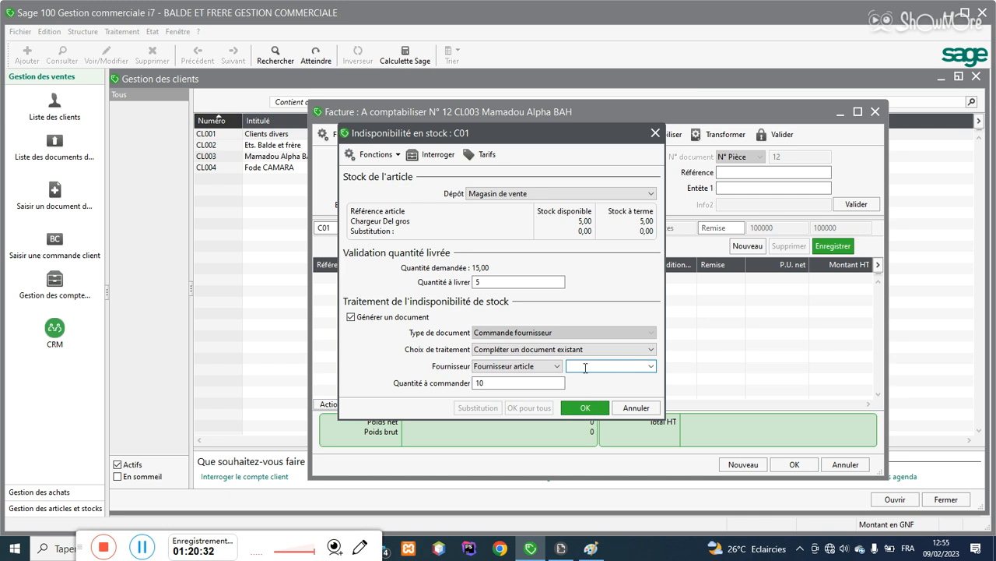
click(540, 372)
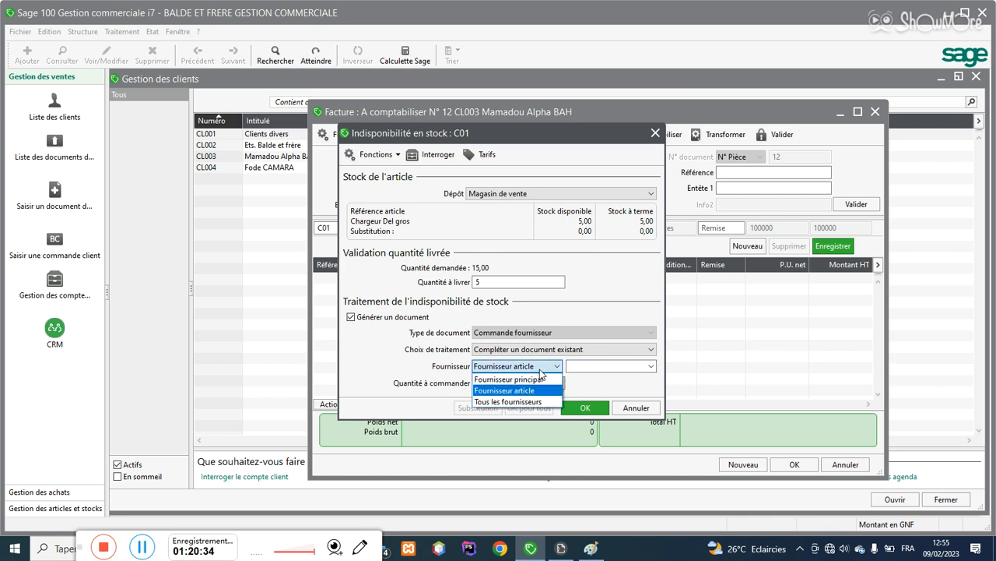
click(511, 401)
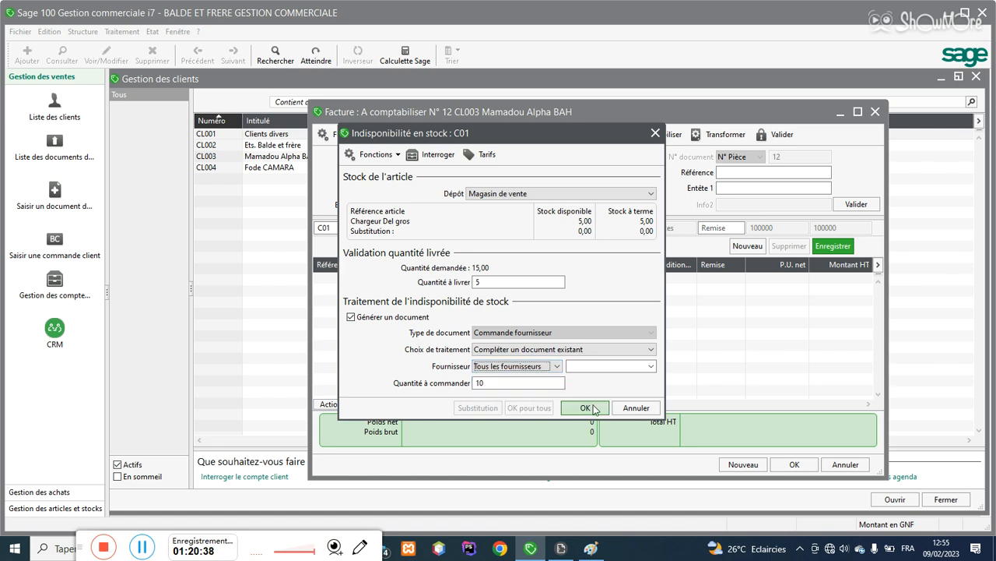
click(591, 407)
click(559, 314)
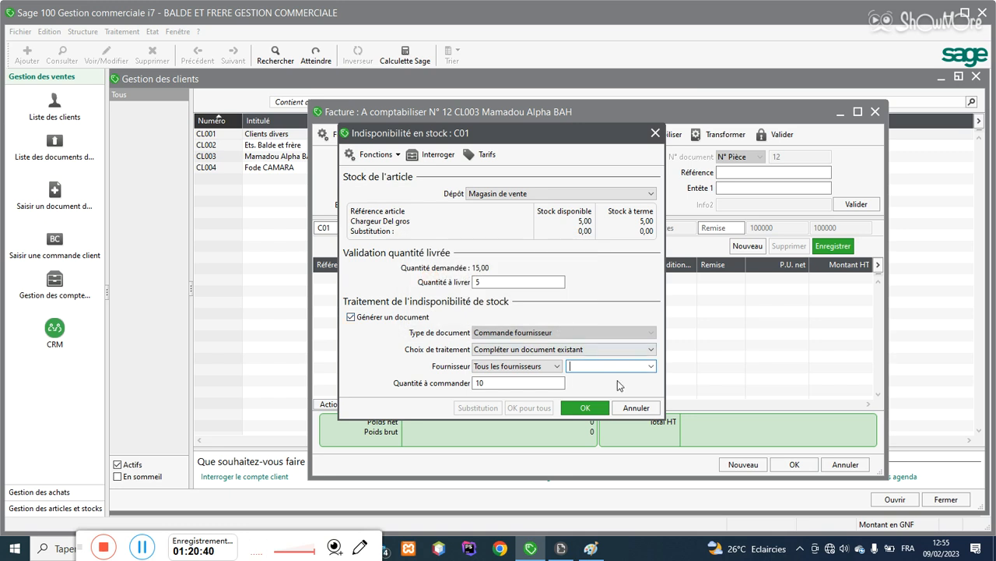
Step: Choose Bonagui as the supplier, confirm the stock shortage handling, and validate the customer invoice
click(652, 366)
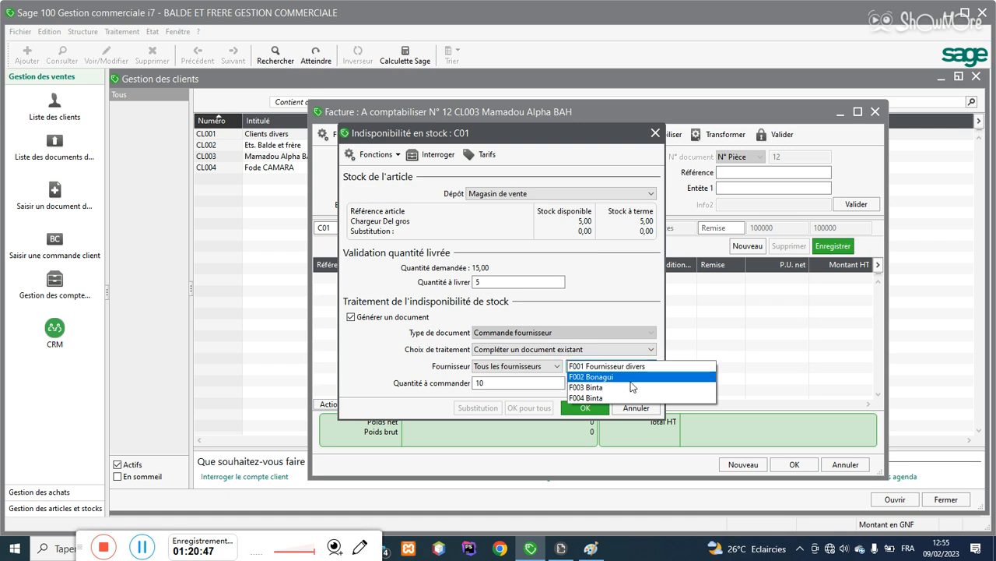
click(631, 381)
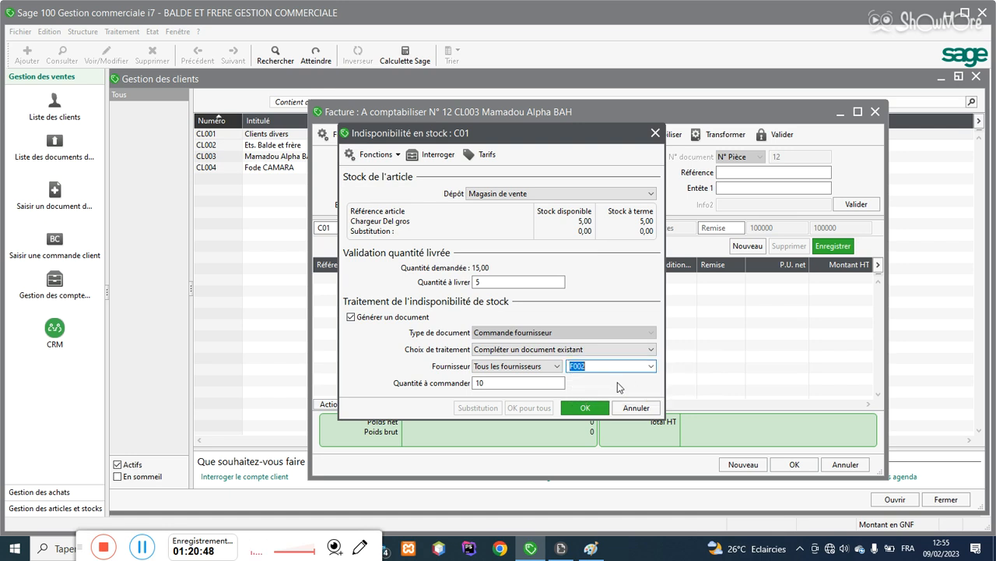
click(584, 410)
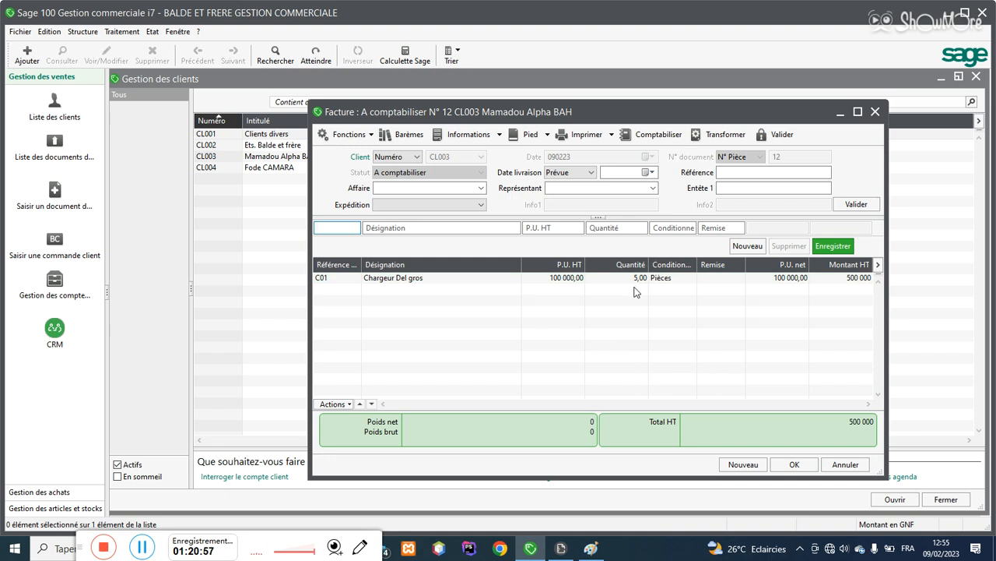
click(794, 464)
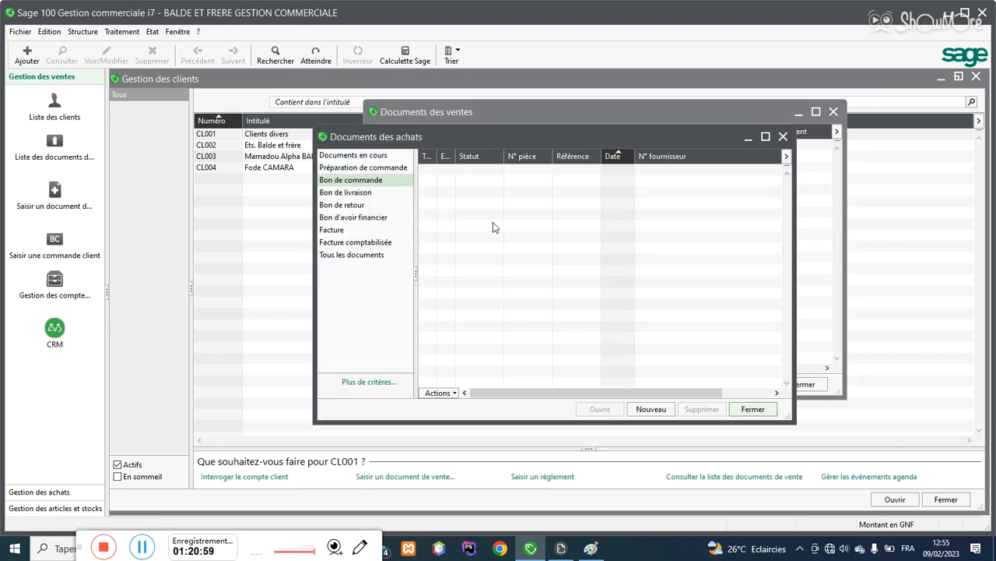
Step: Show the Préparation de commande list in the purchase documents and open the order for Bonagui
drag(413, 140, 416, 185)
click(365, 213)
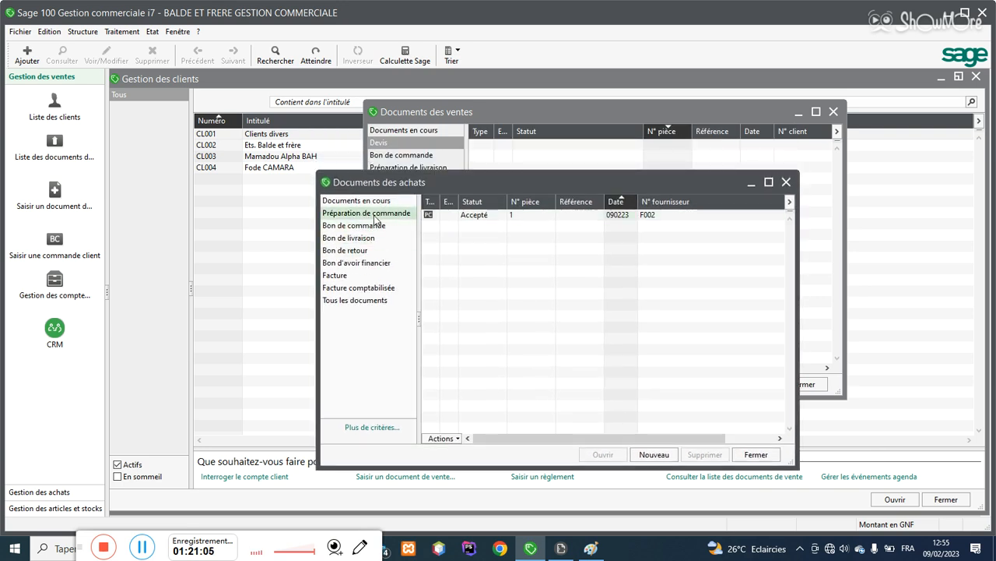
click(532, 217)
double_click(532, 217)
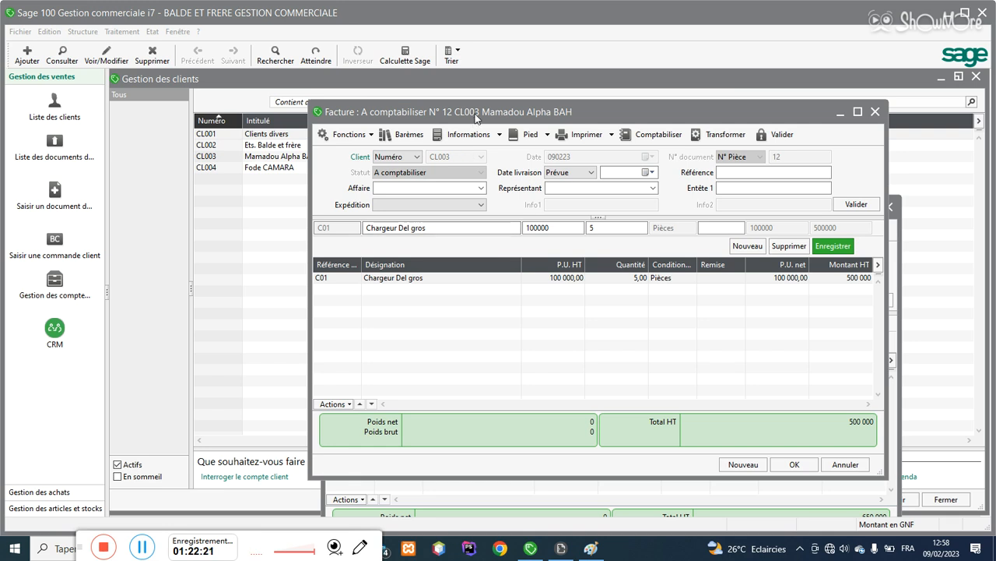
Step: Check the Chargeur Del gros line on sales invoice 12 and close the invoice
click(406, 227)
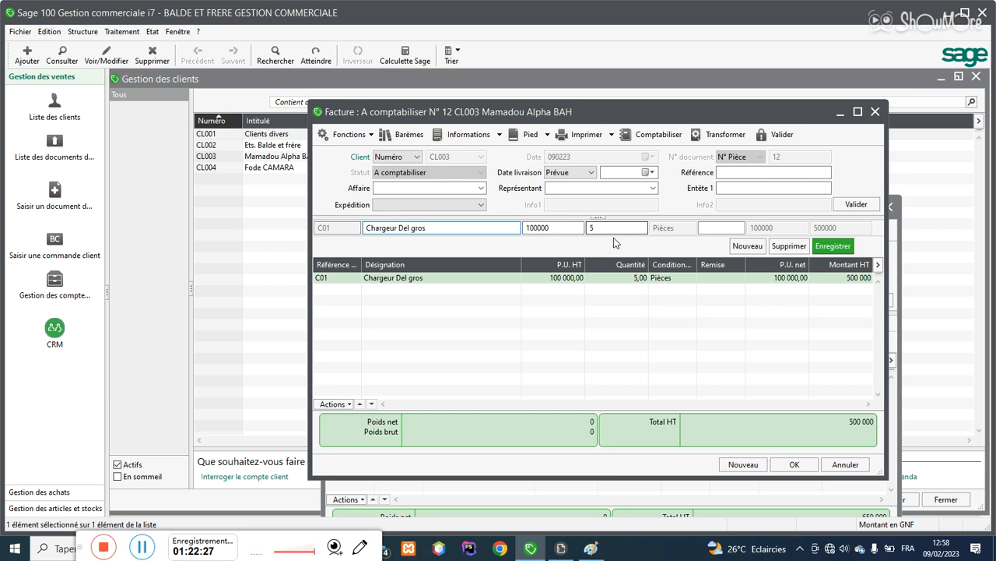
click(784, 464)
click(418, 158)
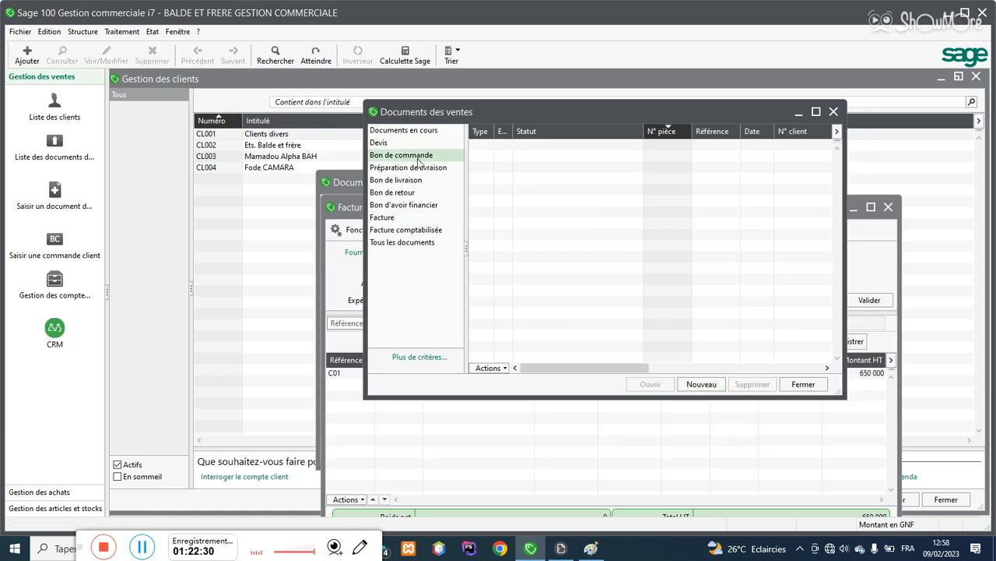
click(701, 384)
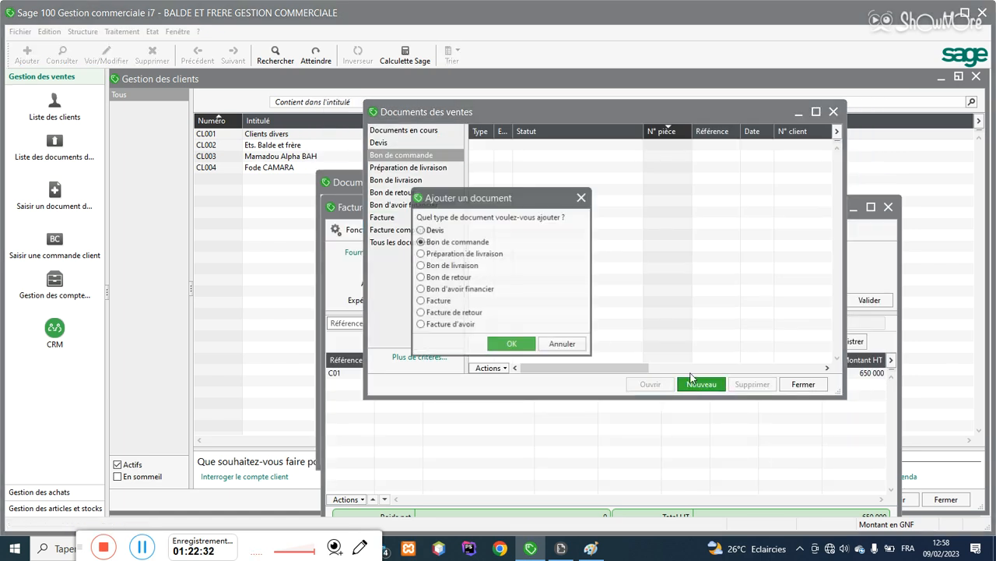
click(508, 344)
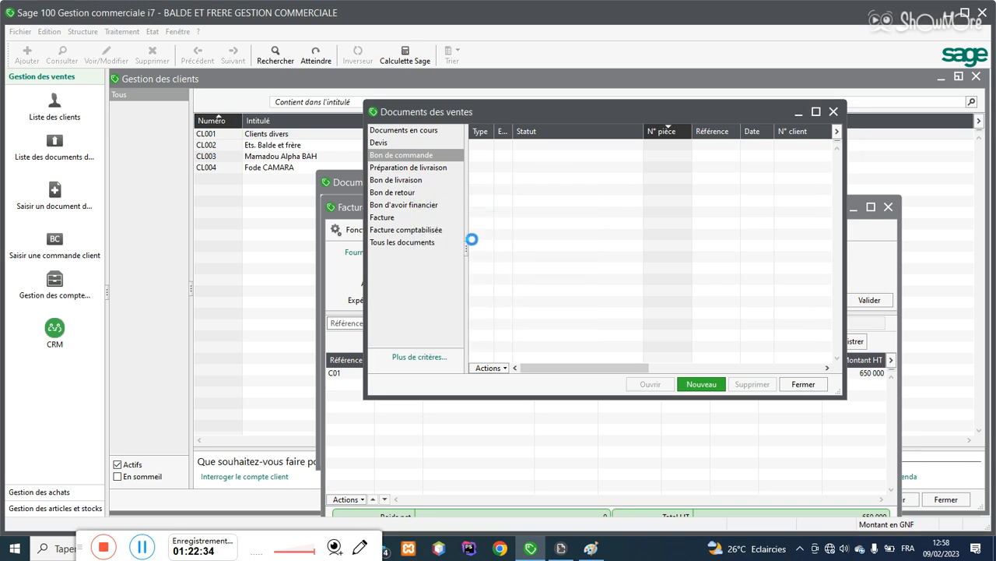
click(479, 156)
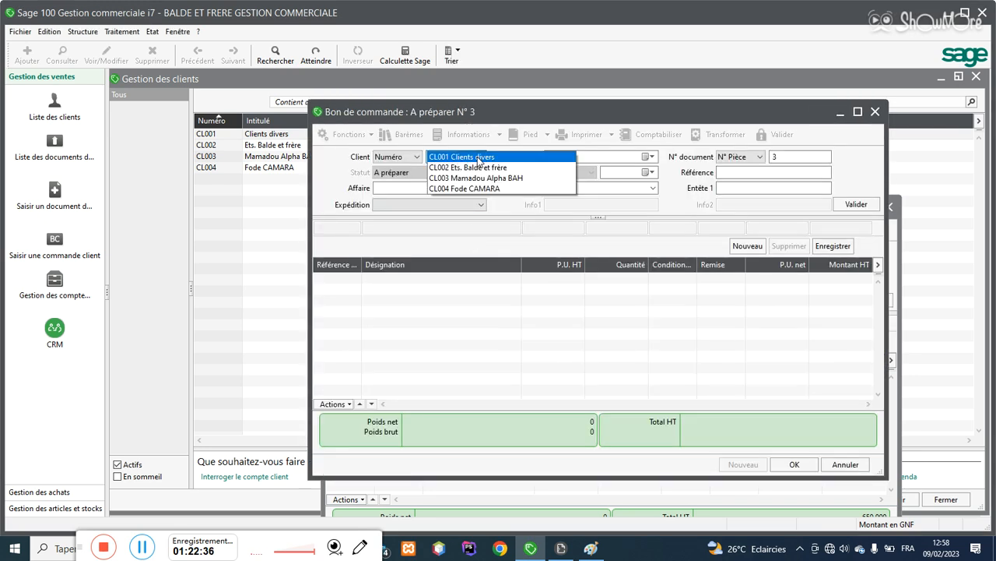
click(470, 178)
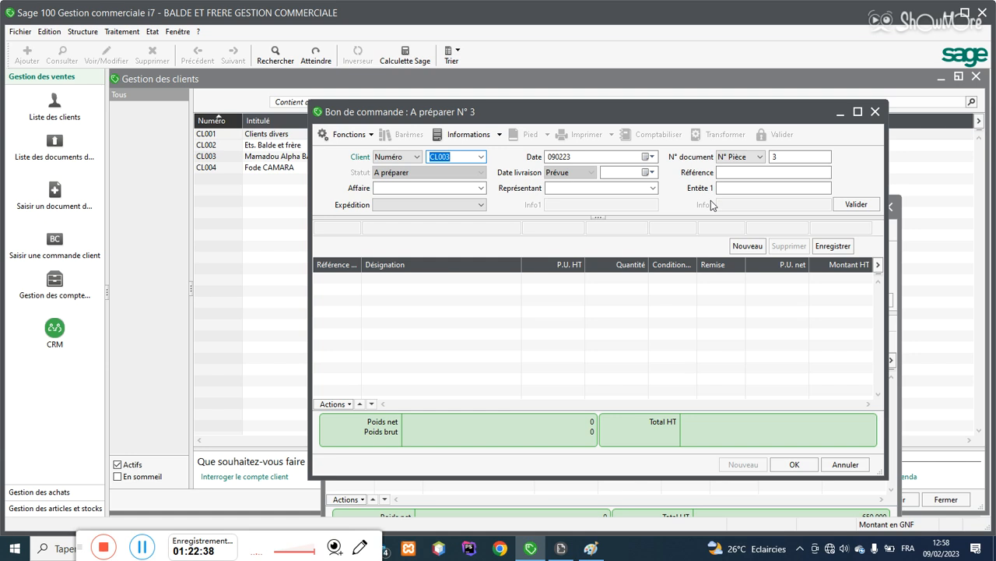
click(875, 112)
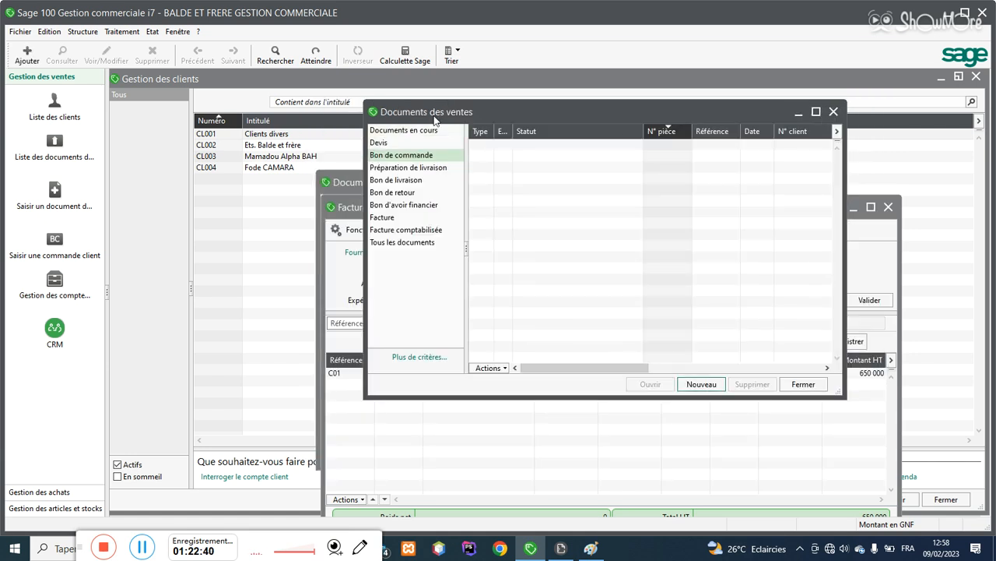
Step: Create a new purchase document of type Préparation de commande for supplier Bonagui and validate its header
drag(441, 117, 662, 154)
click(446, 183)
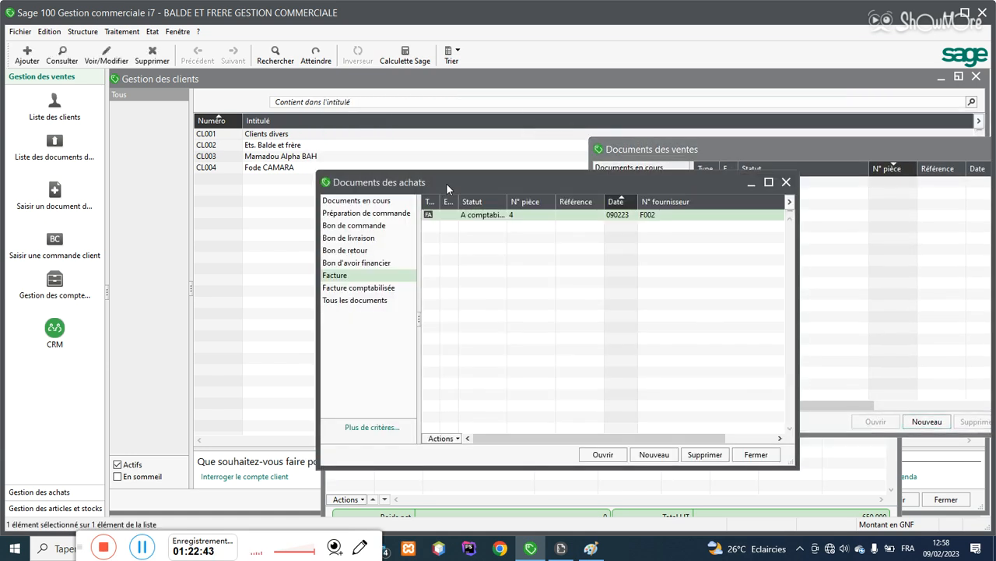
click(362, 215)
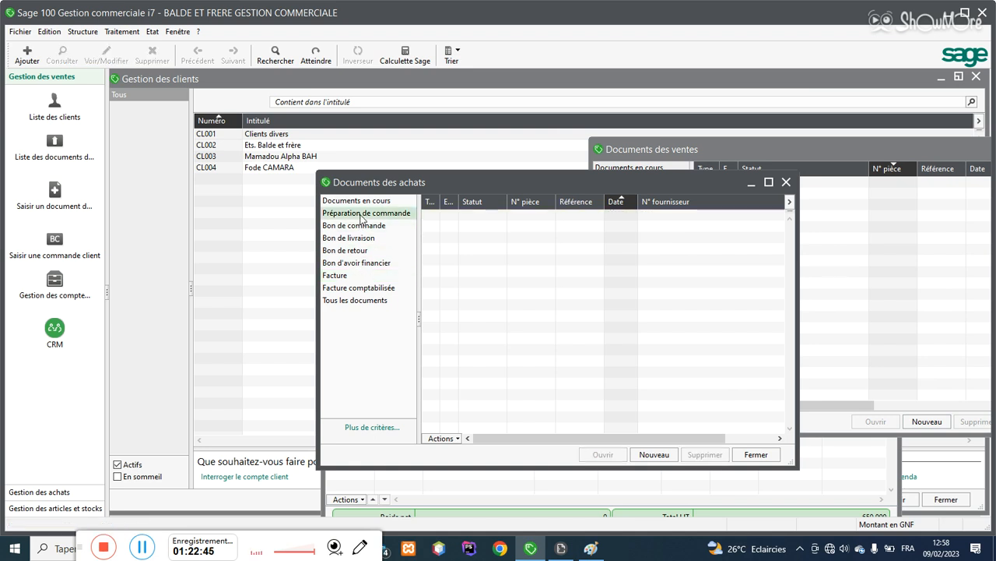
click(654, 455)
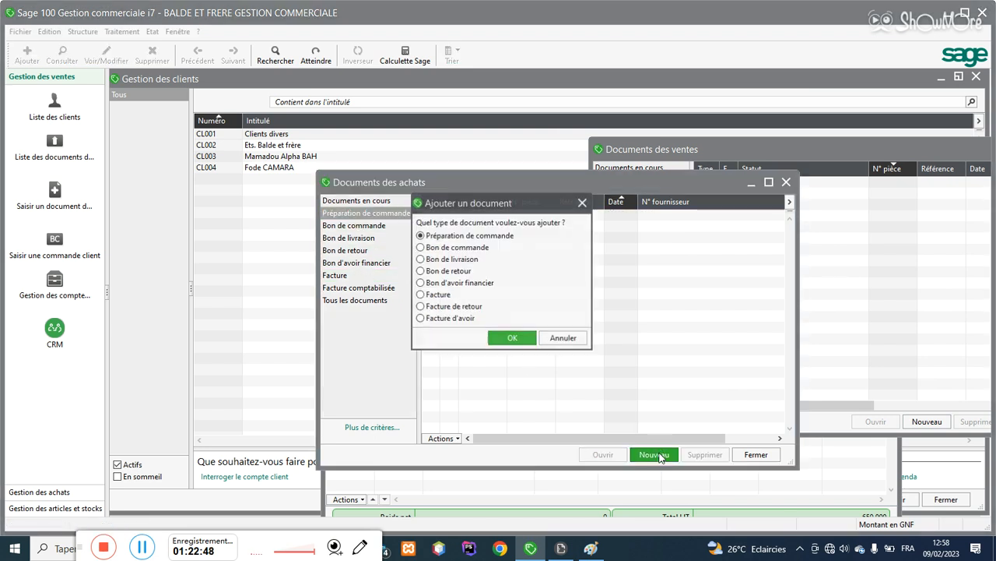
click(493, 338)
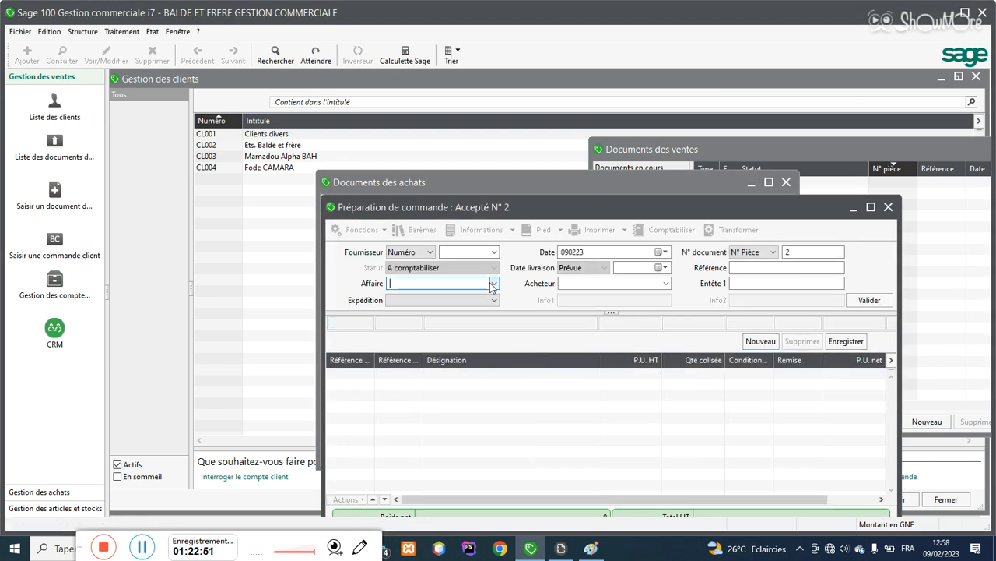
click(493, 252)
click(471, 265)
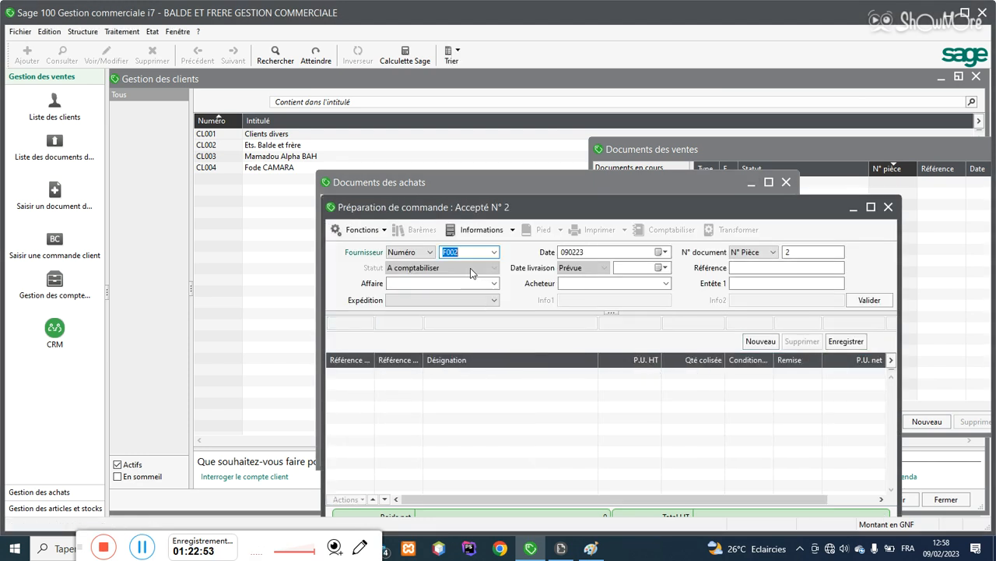
key(Return)
Step: Add article I02 Imprimante Epson L382 to the order preparation with a quantity of 10 and record the line
text(D)
key(Tab)
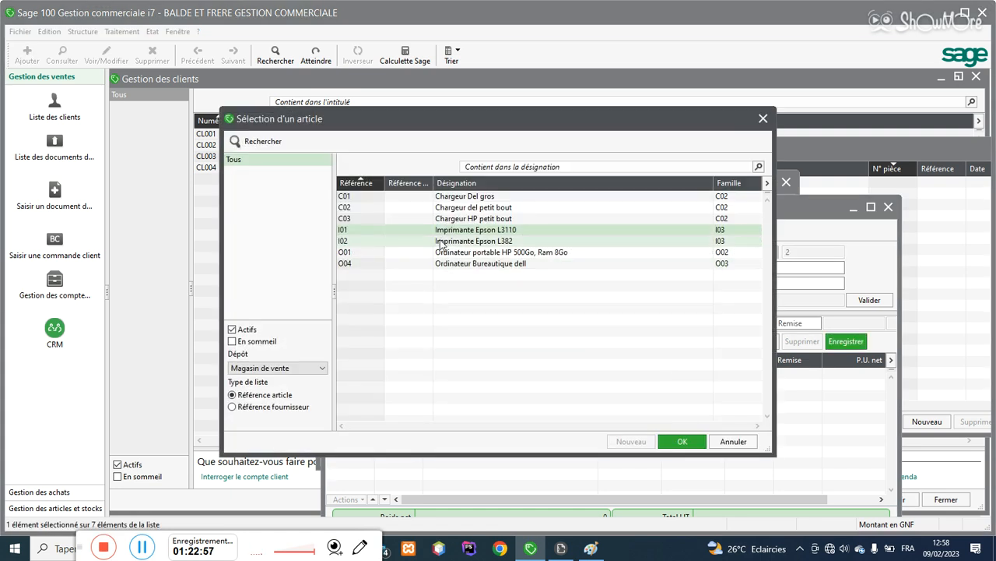
double_click(439, 243)
click(679, 320)
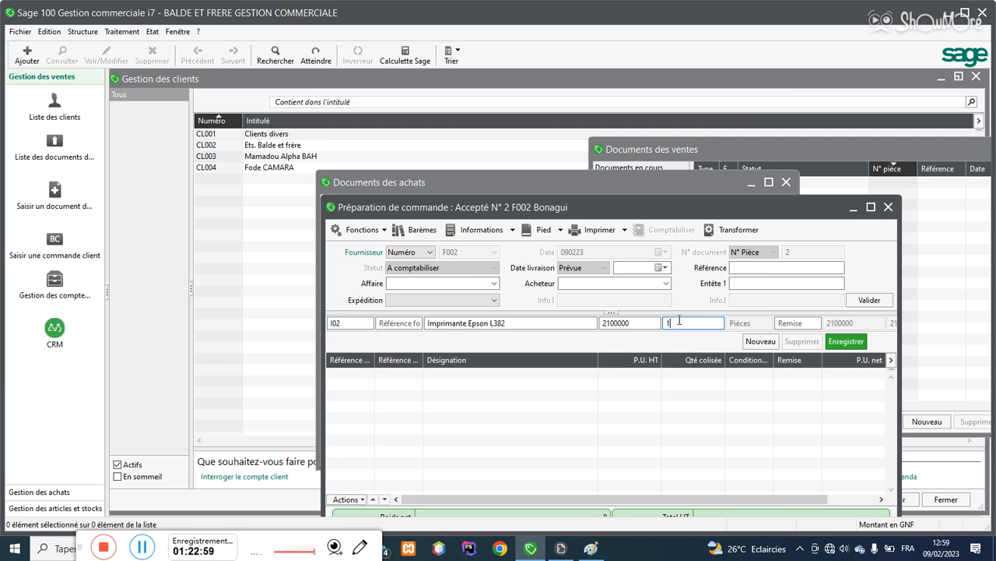
text(0)
key(Return)
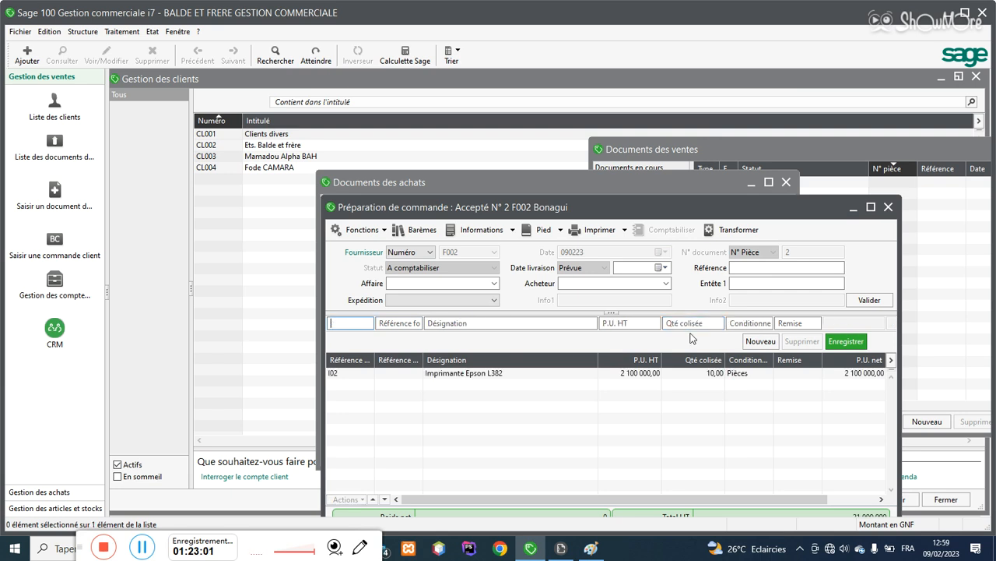
Step: Look at the print templates for the order preparation, cancel the template choice, and transform the document
click(598, 230)
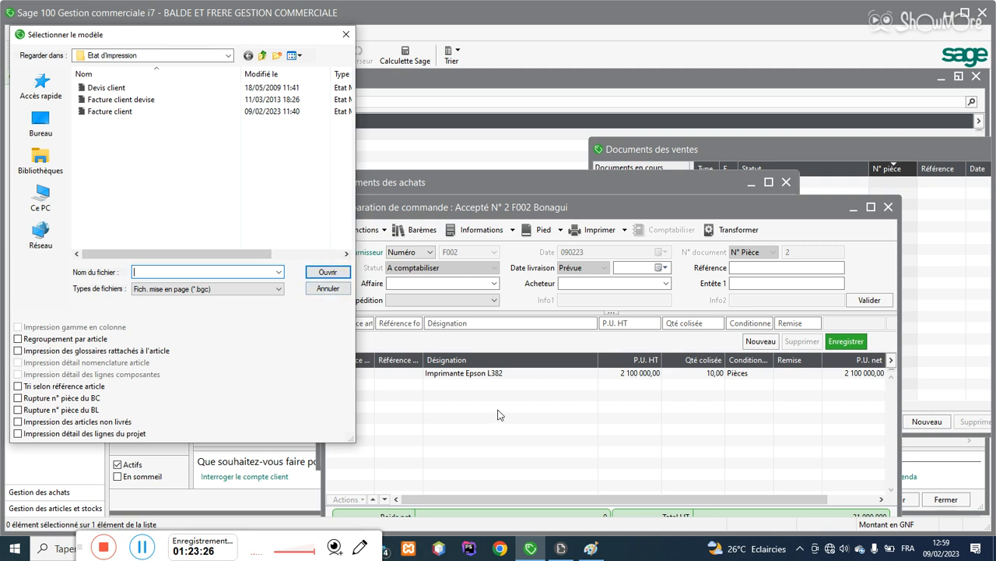
click(328, 289)
click(732, 230)
click(410, 208)
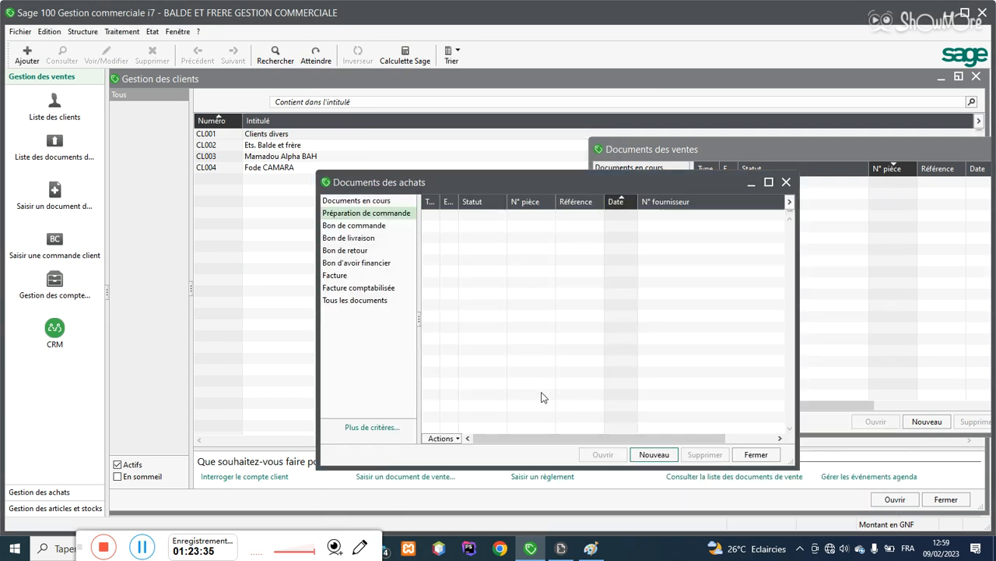
Step: Check the Facture category in the purchase documents and close the purchase and sales document lists
click(347, 275)
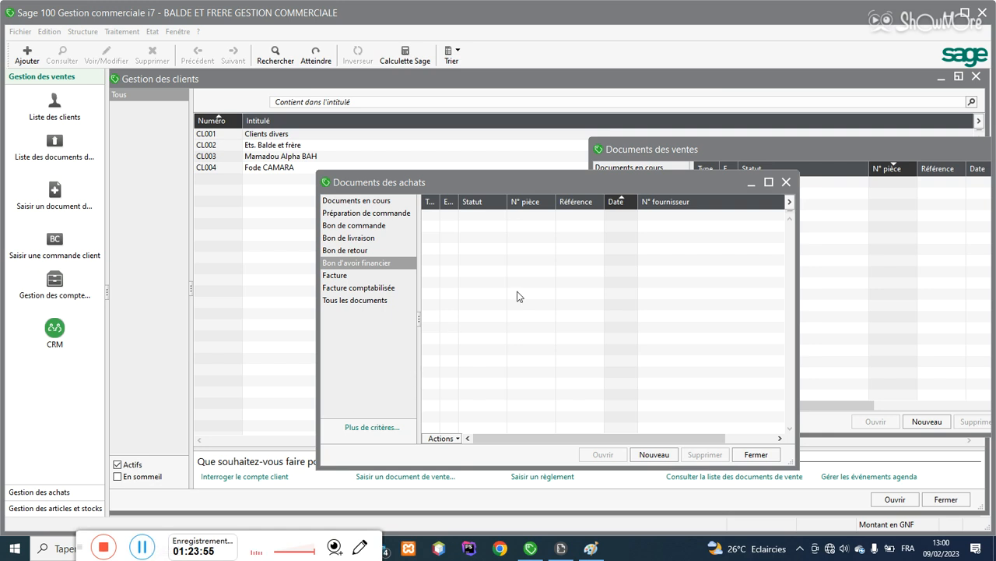
click(785, 182)
drag(810, 149, 367, 142)
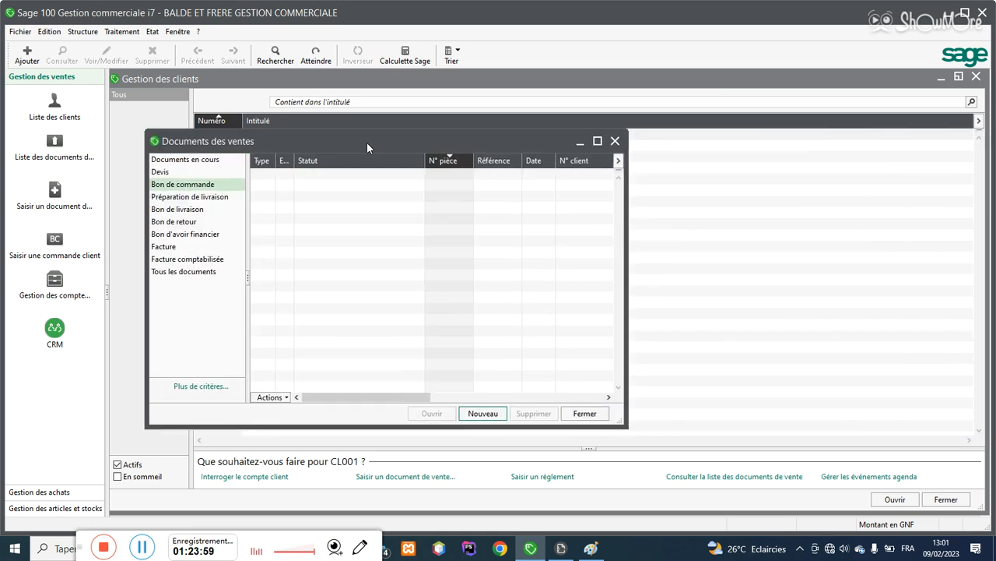
click(580, 409)
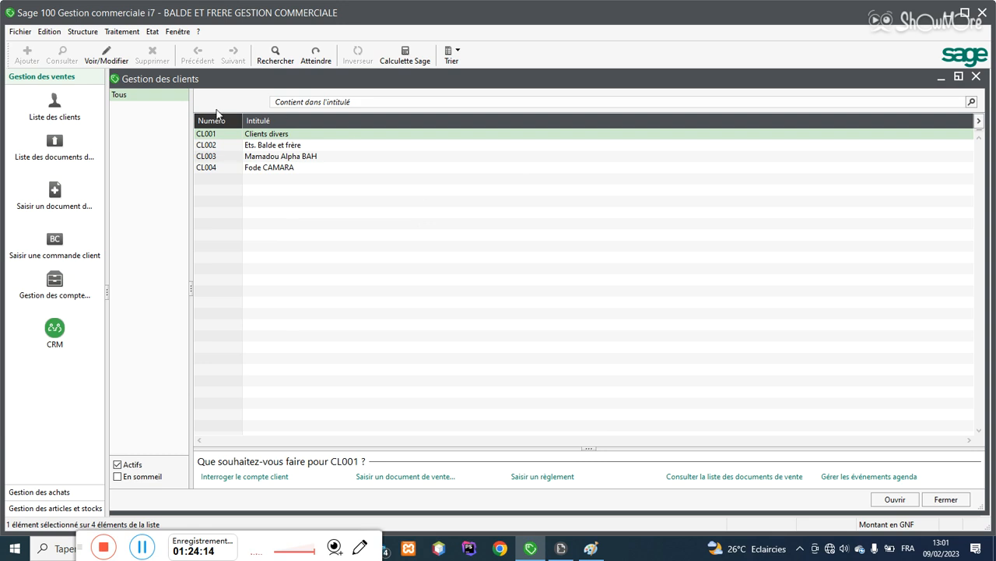
Step: Open article C02 Chargeur del petit bout from the article list and show its customer tariffs
click(97, 34)
click(98, 62)
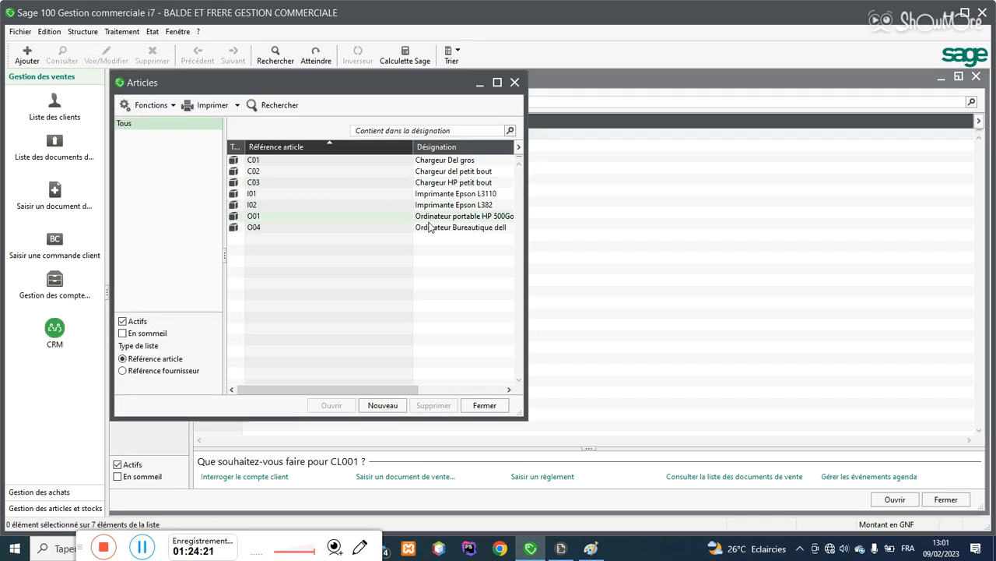
double_click(430, 172)
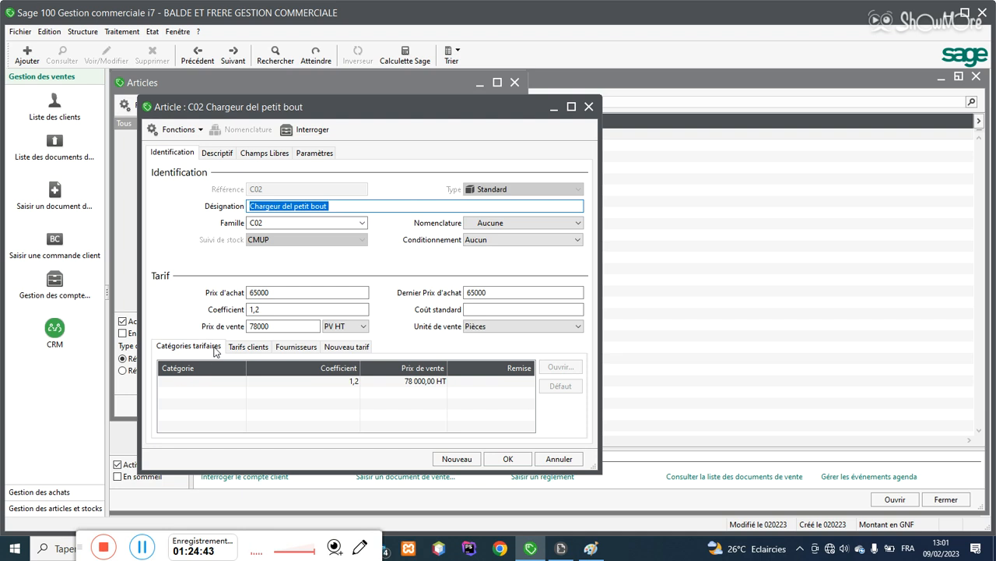
click(242, 348)
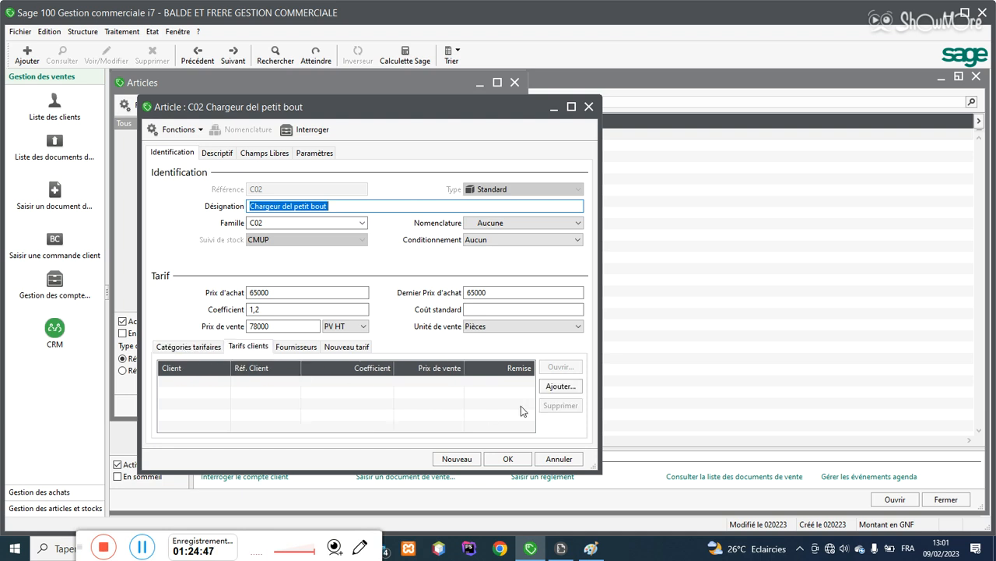
Step: Add a customer tariff to article C02 with reference R01 for the third customer in the list
click(558, 390)
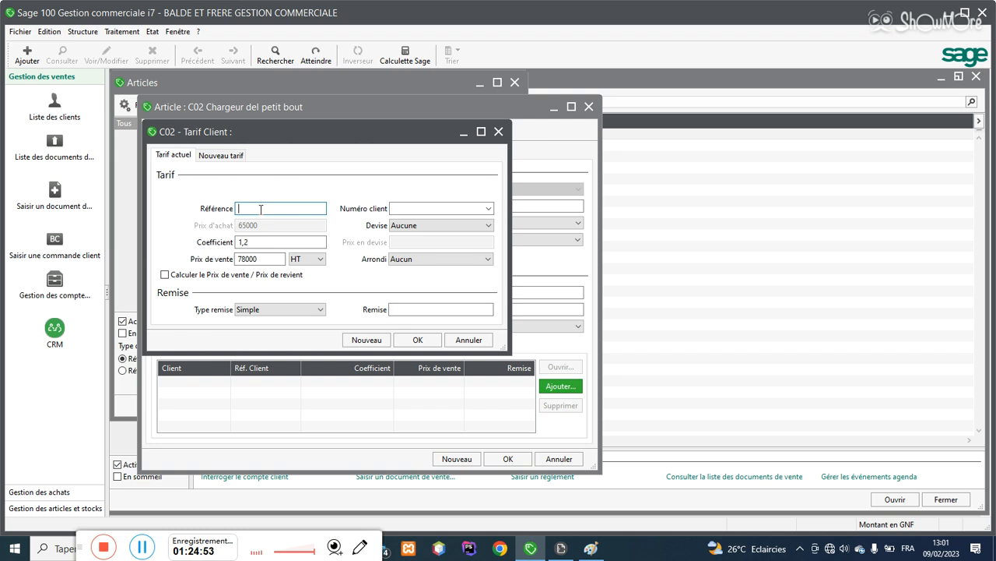
text(R)
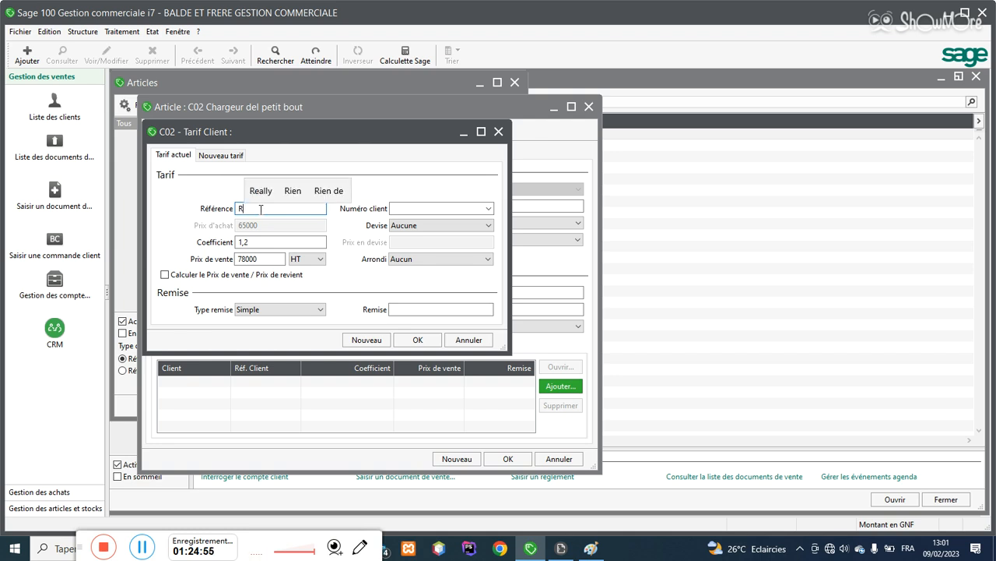
text(01)
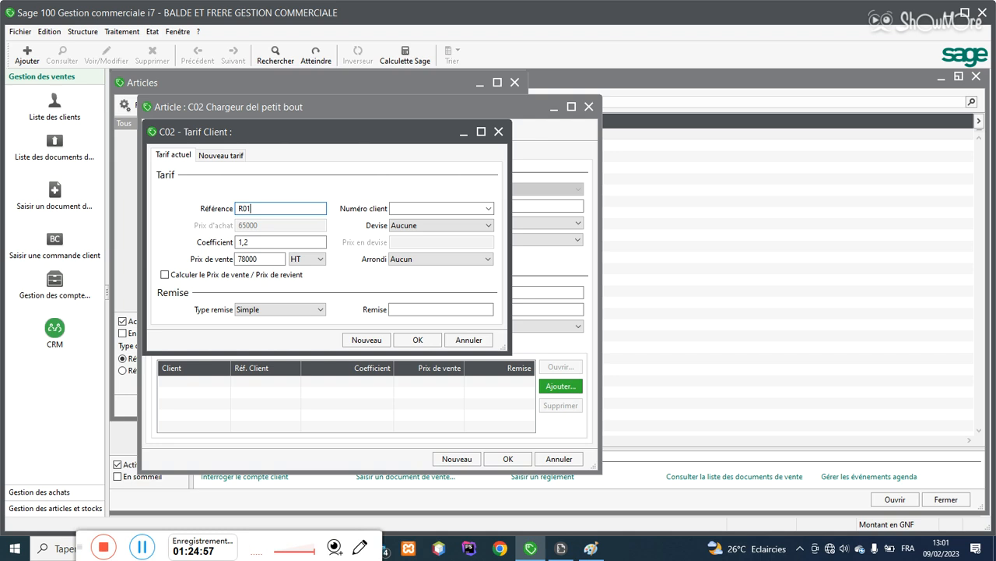
click(488, 209)
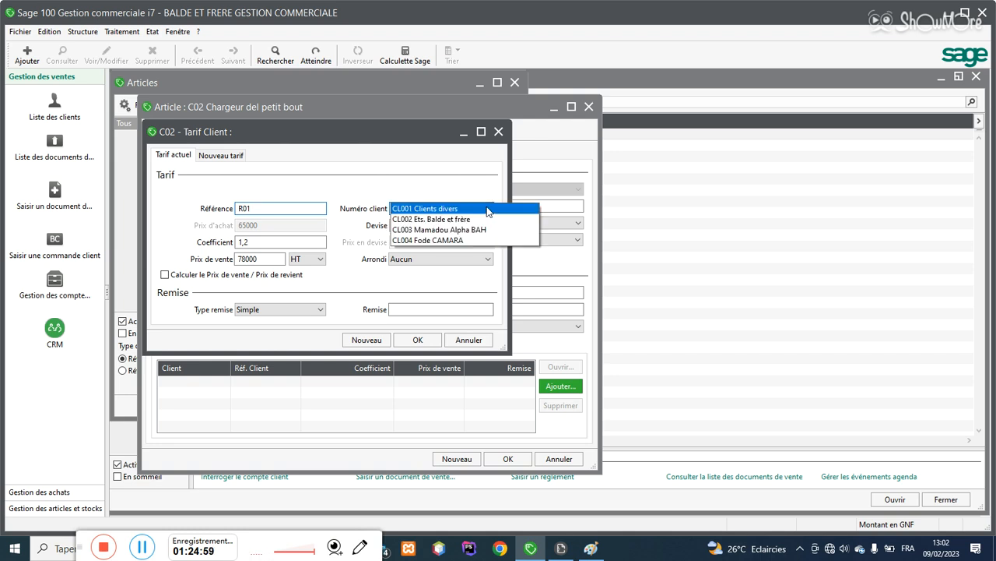
click(444, 231)
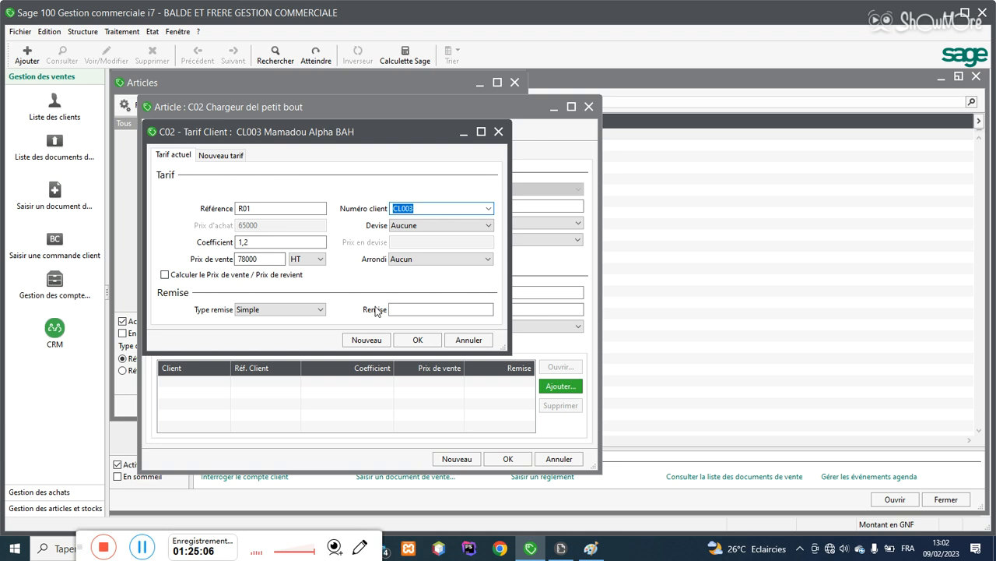
Step: Set the customer tariff's simple discount to 10, confirm it, and save article C02
click(404, 310)
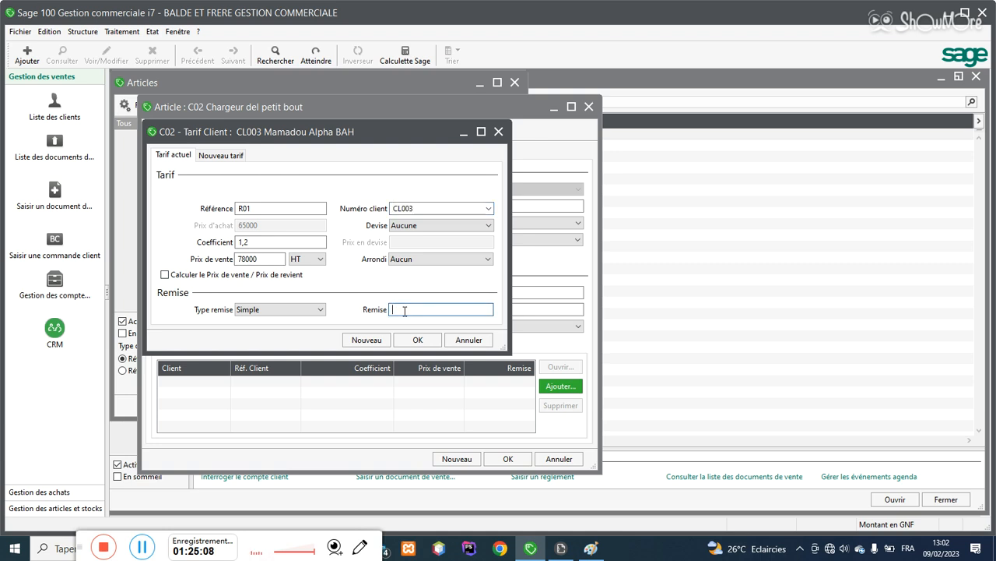
drag(299, 139, 375, 167)
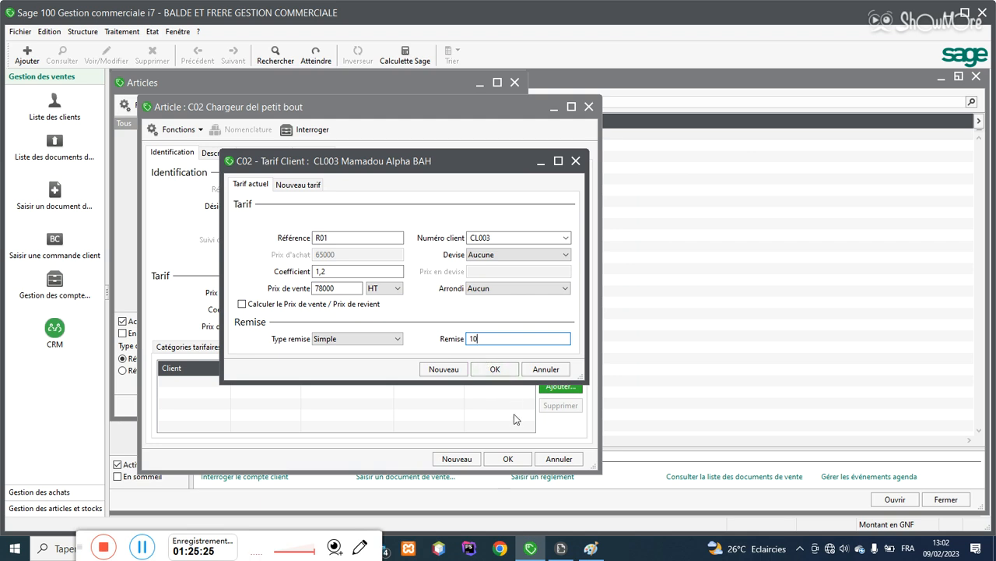
click(495, 369)
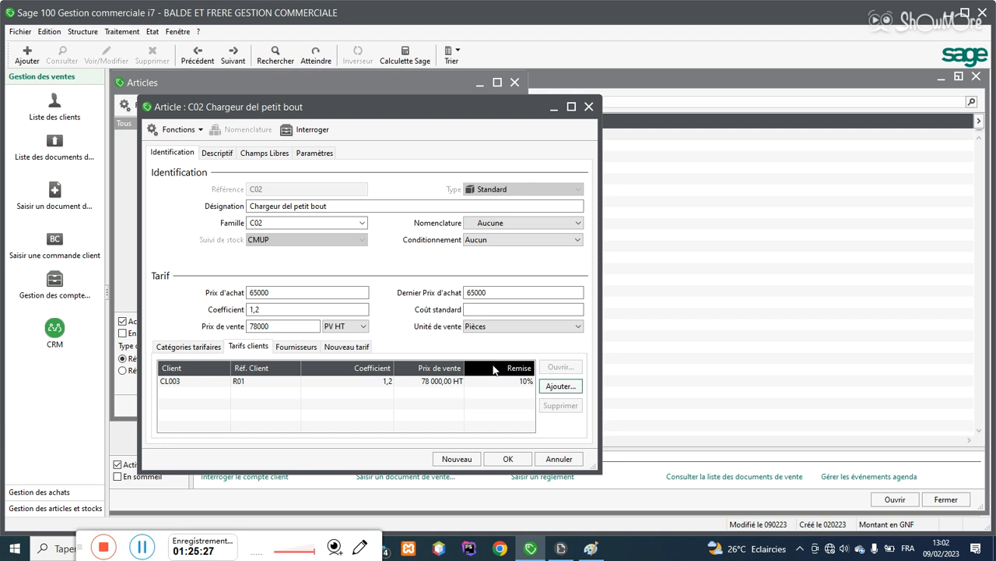
click(502, 460)
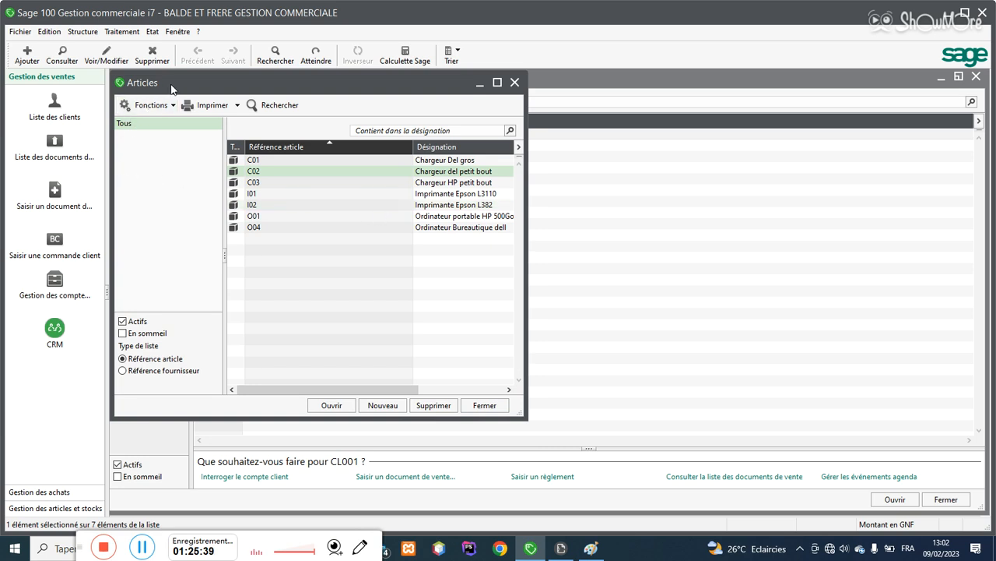
Step: Create a new sales document of type Facture for the customer given the C02 tariff and validate its header
drag(172, 85, 550, 142)
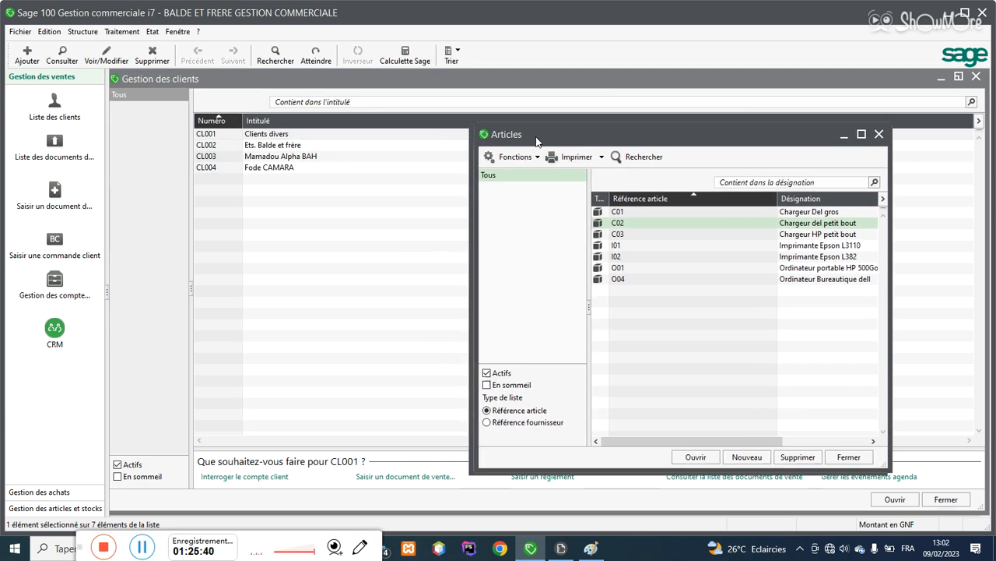
click(116, 31)
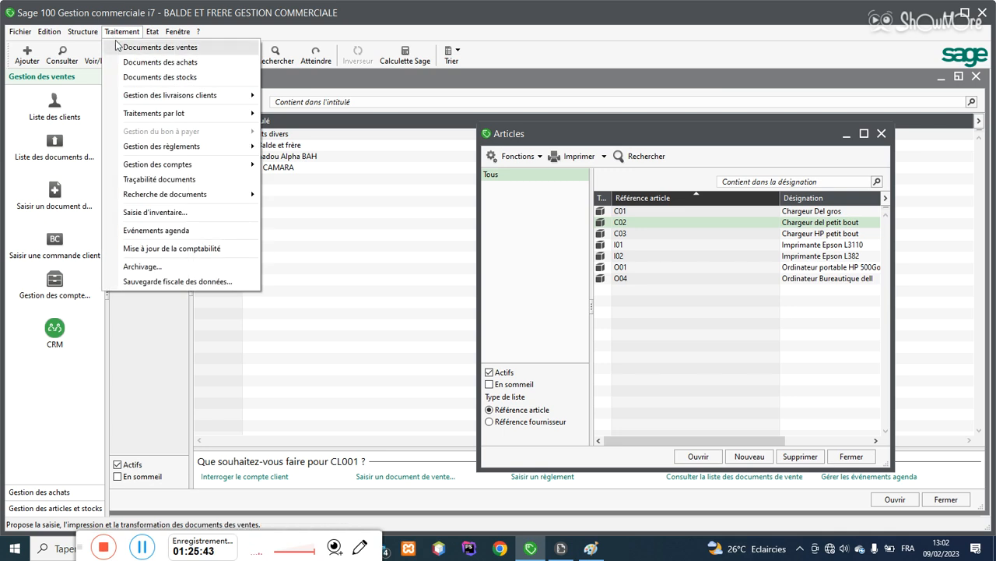
click(130, 49)
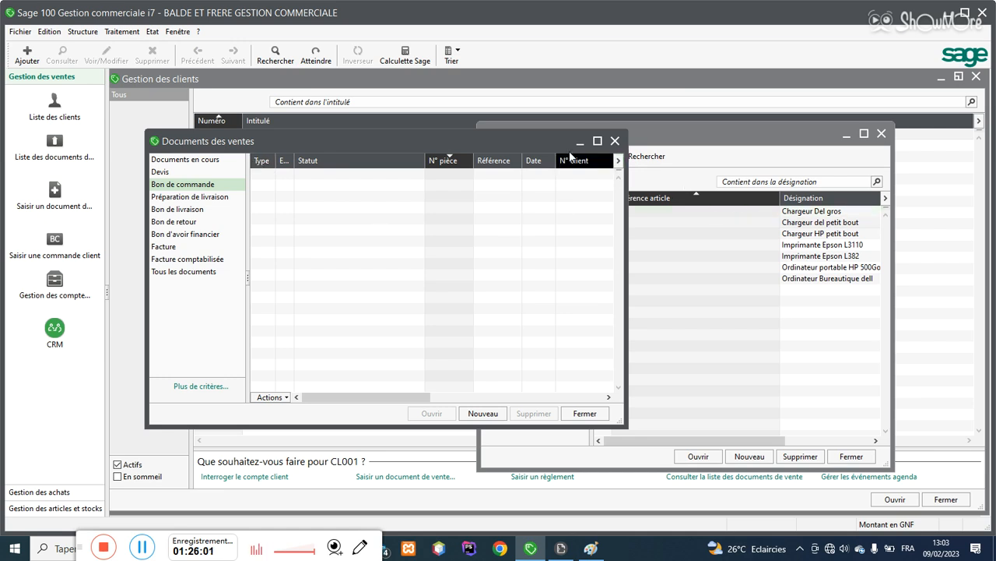
click(170, 247)
click(483, 413)
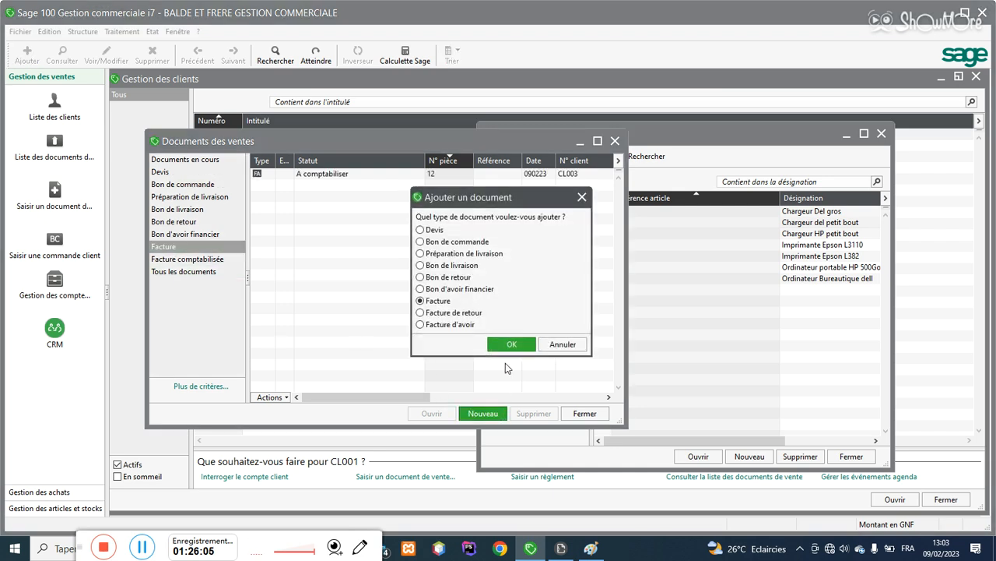
click(513, 345)
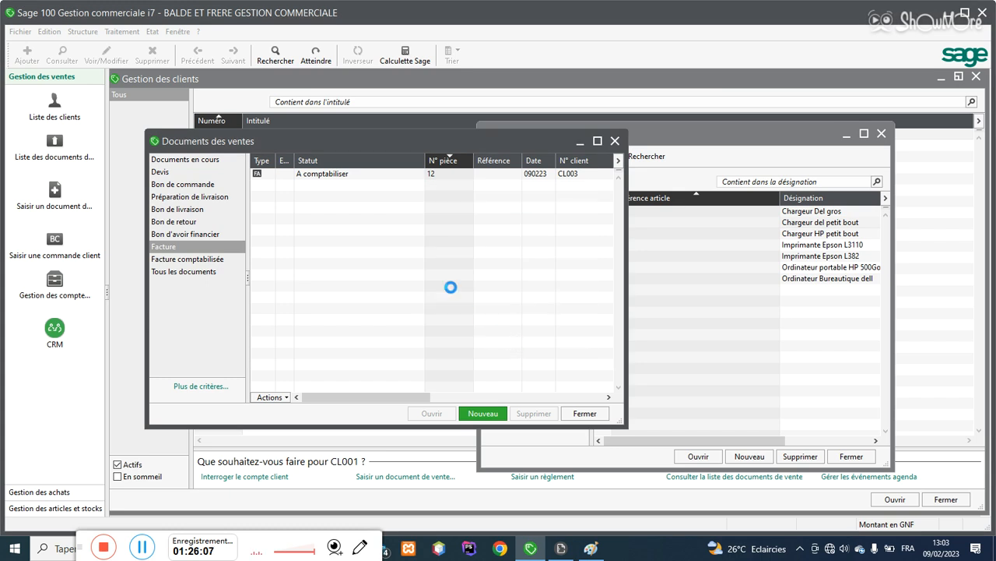
click(481, 157)
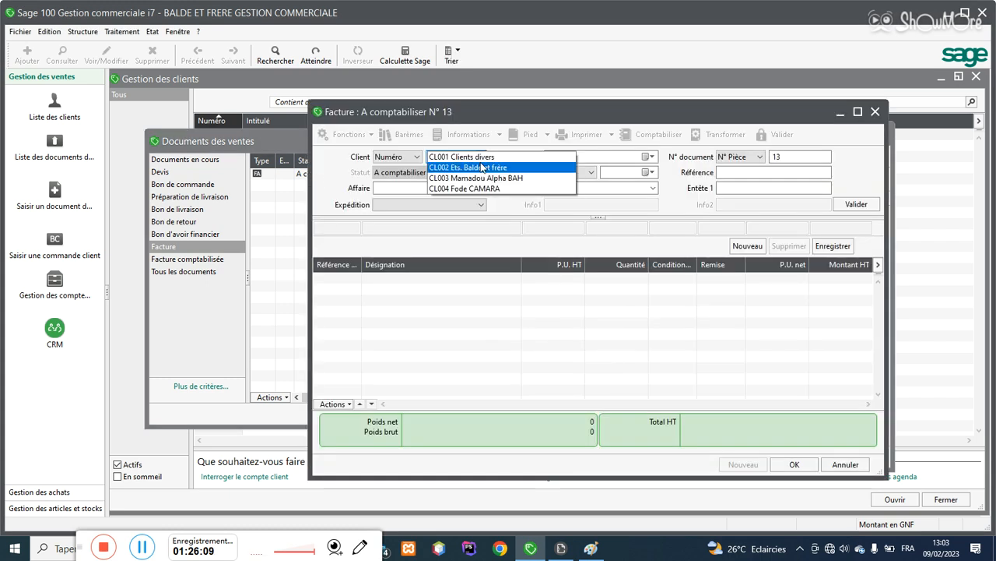
click(477, 179)
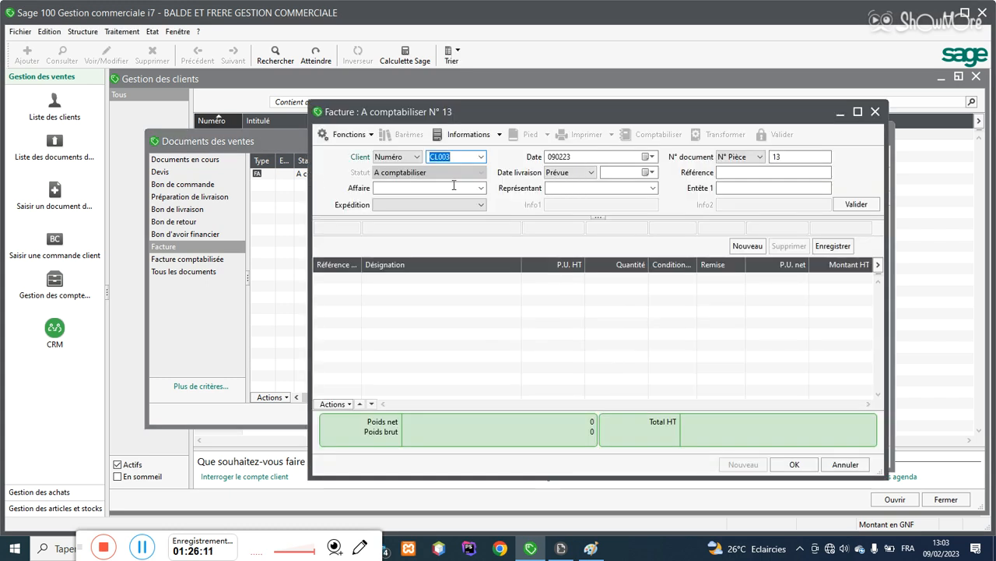
key(Return)
Step: Add an invoice line for article C01 Chargeur Del gros with a quantity of 6
text(D)
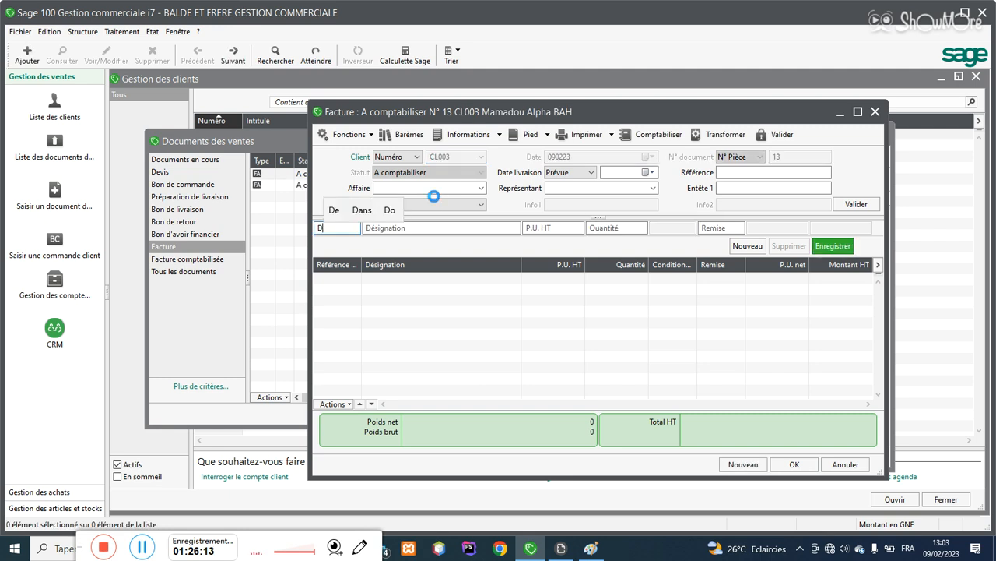
key(Tab)
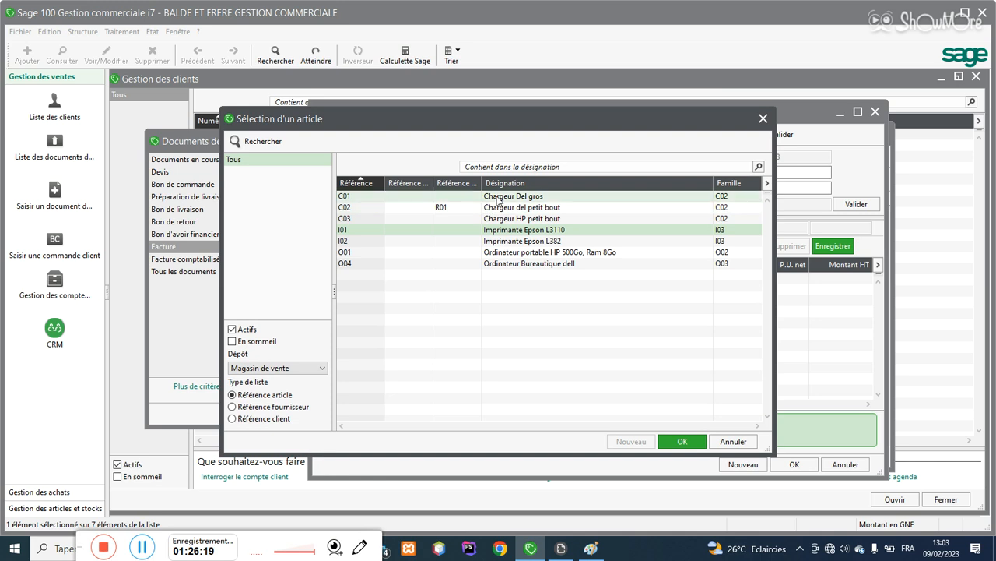
drag(563, 129, 471, 258)
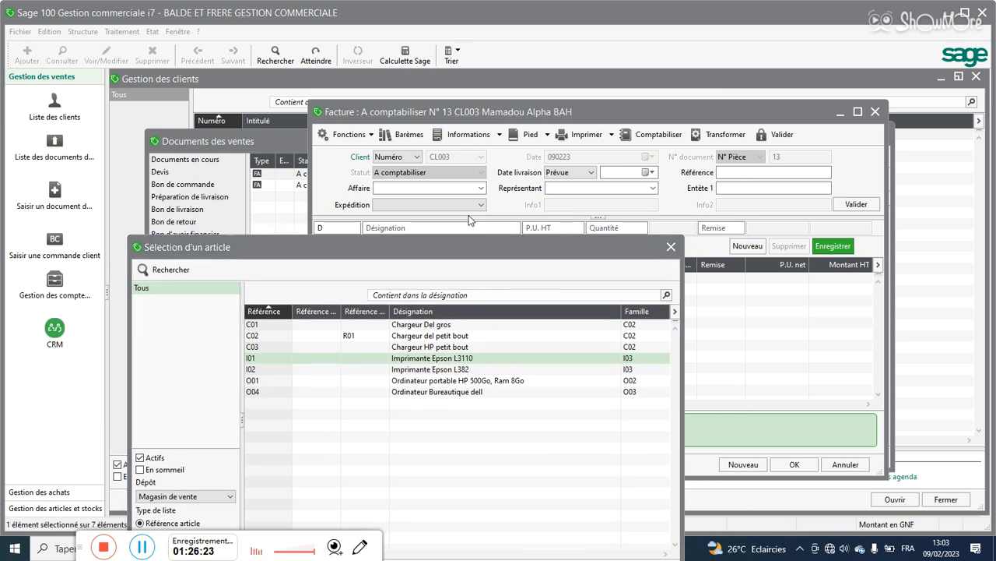
double_click(545, 324)
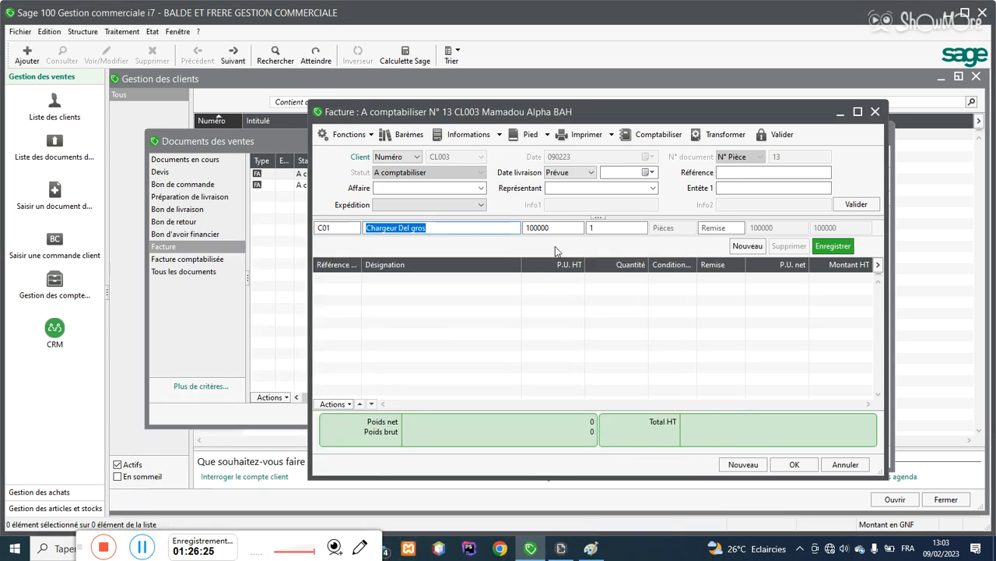
click(591, 228)
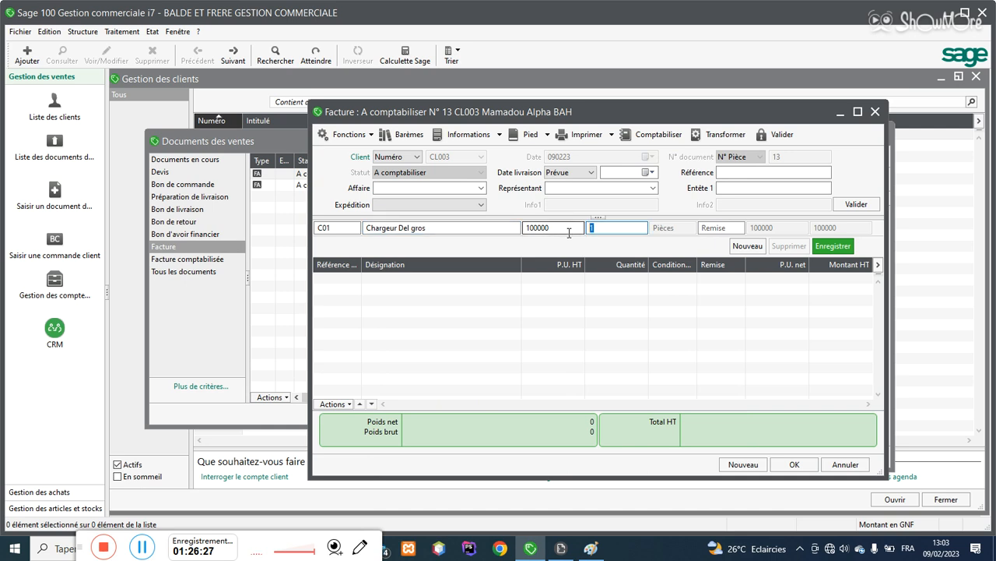
text(6)
key(Return)
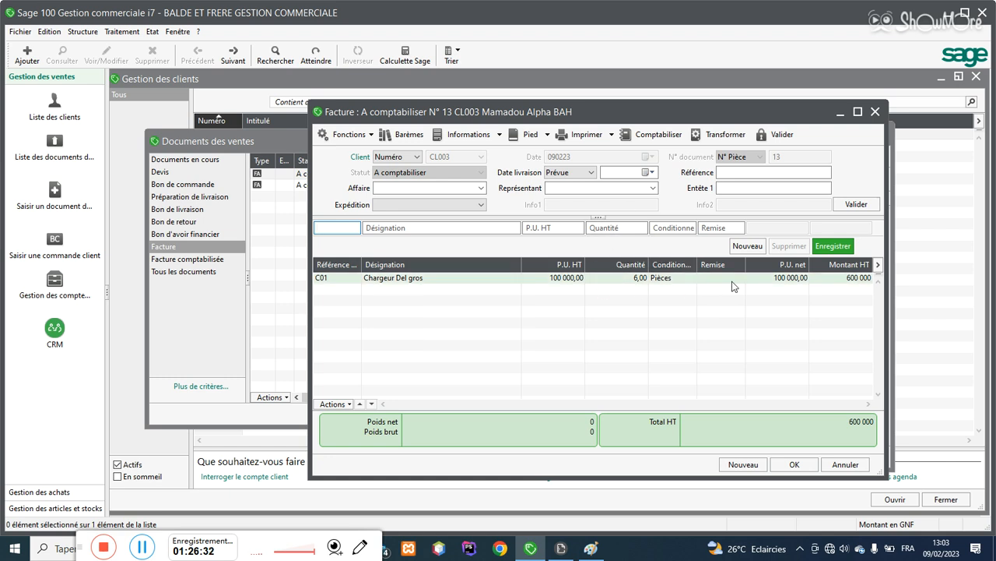
Step: Leave the invoice and the sales documents list, and open article C02 Chargeur del petit bout
click(845, 465)
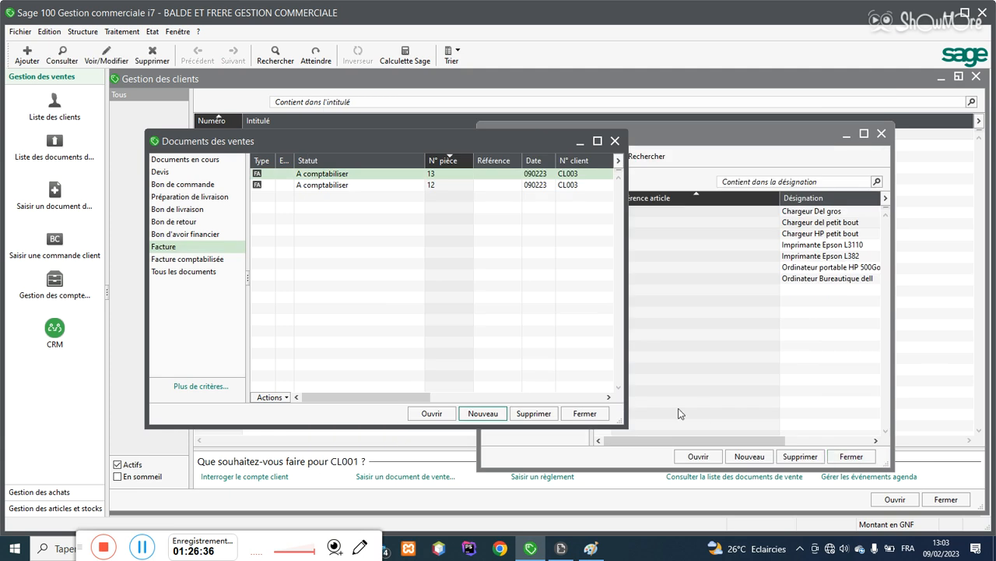
click(585, 413)
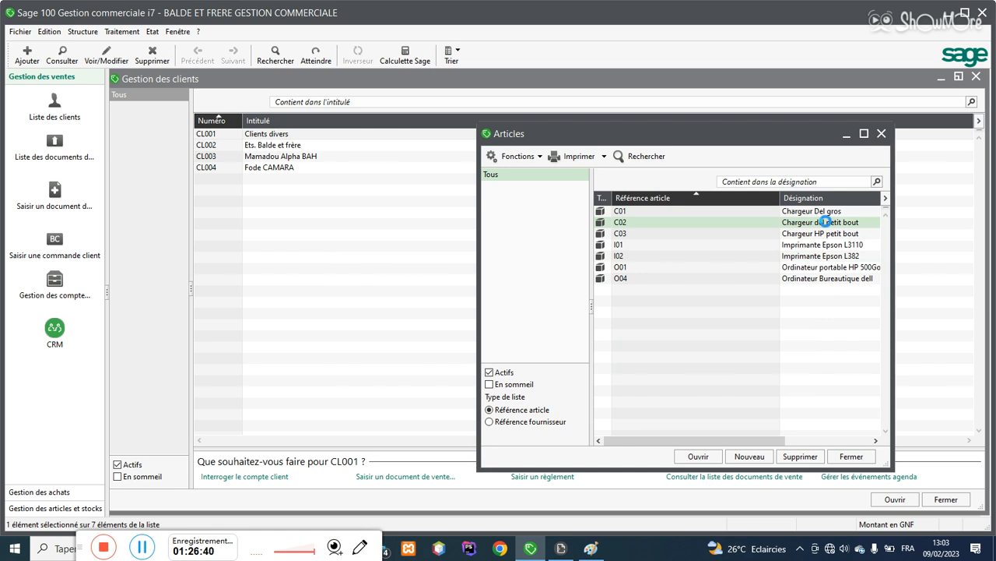
double_click(826, 222)
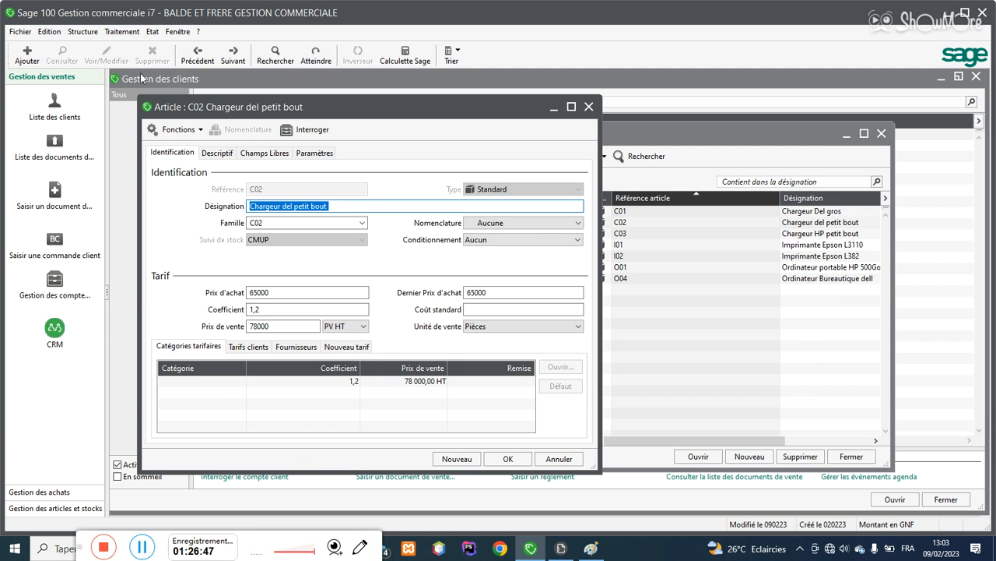
Step: Create a new sales document of type Facture for the third customer in the list and validate its header
click(106, 34)
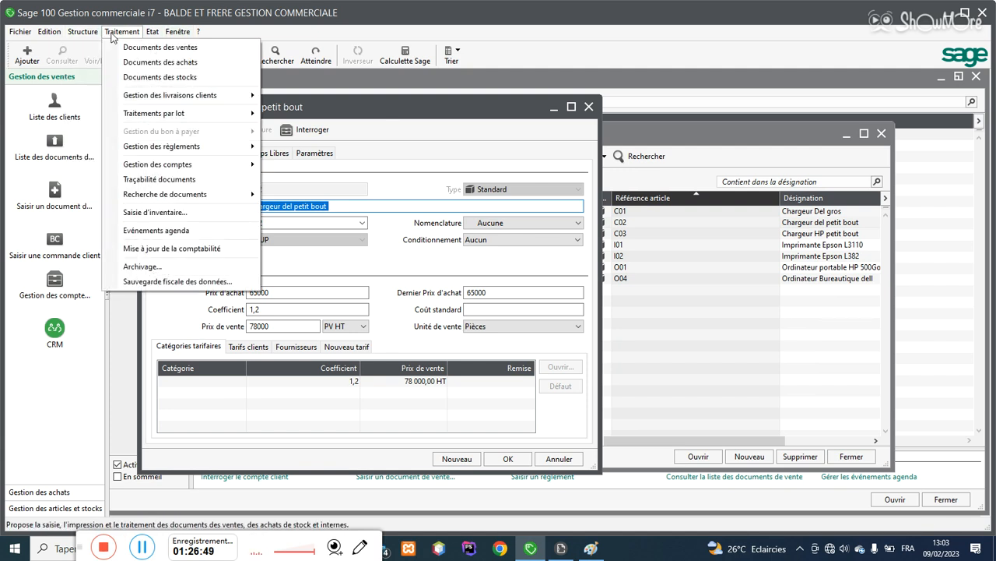
click(161, 48)
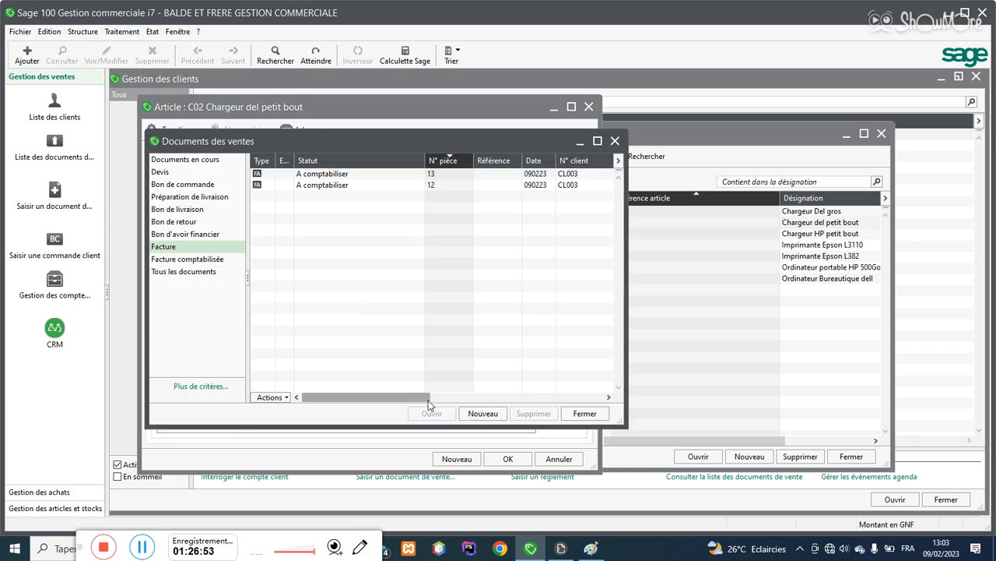
click(482, 413)
click(502, 344)
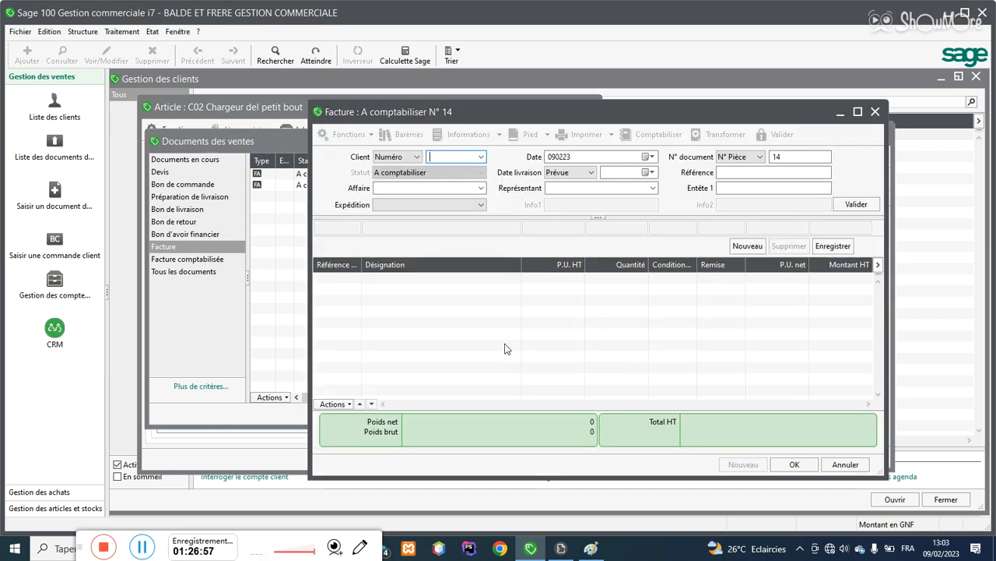
click(480, 158)
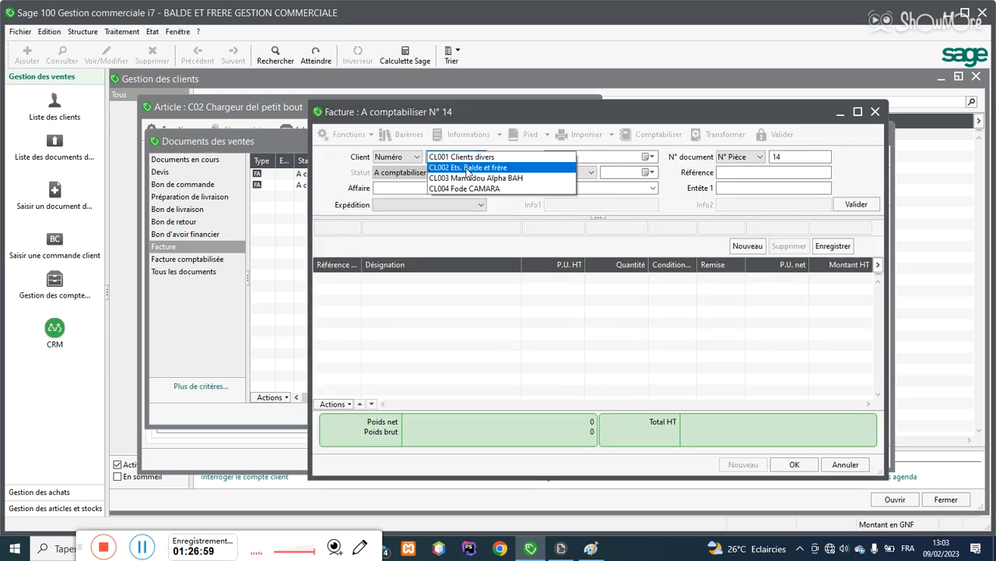
click(465, 183)
key(Return)
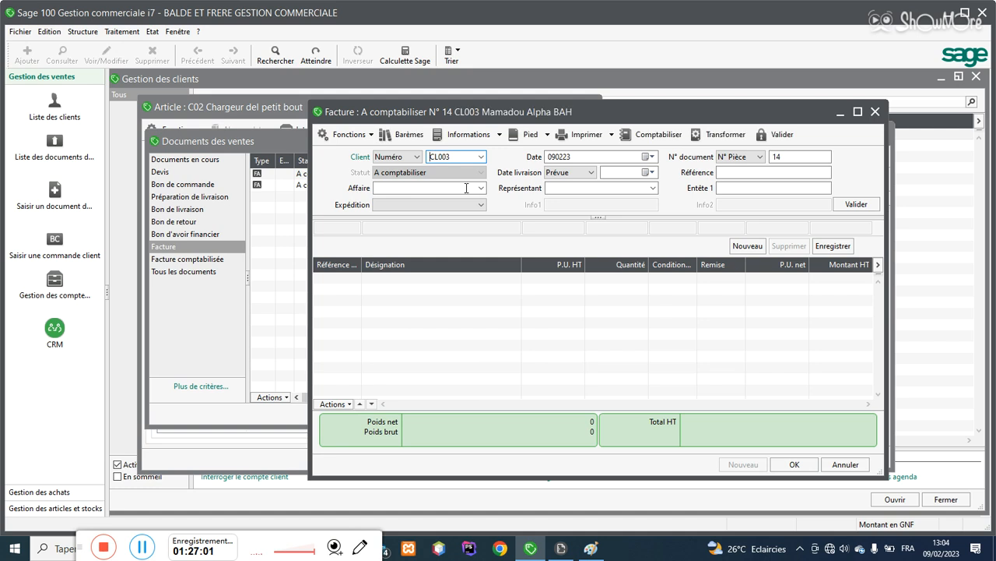
Step: Add article C01 Chargeur Del gros to the new invoice with a quantity of 1
text(D)
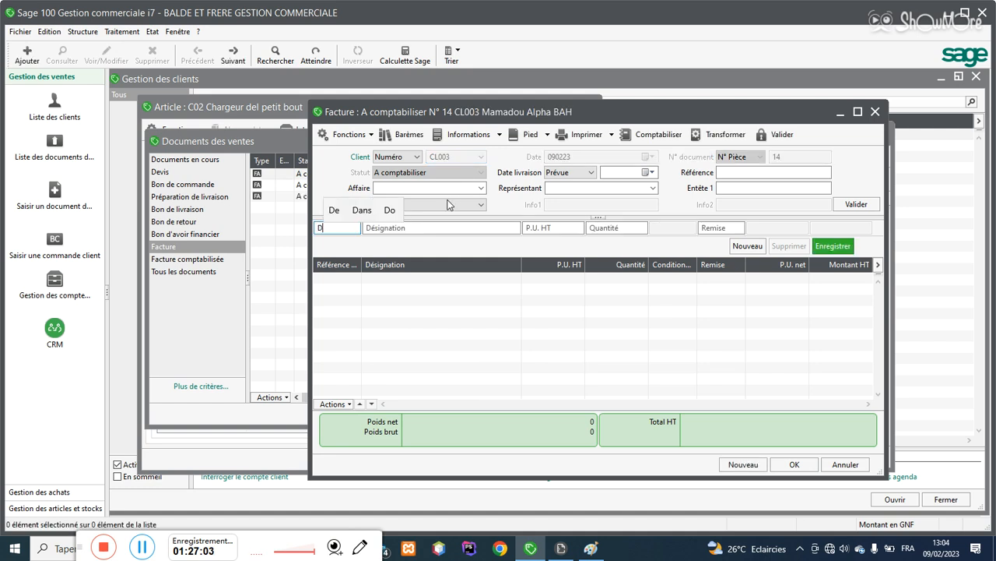
key(Return)
double_click(440, 278)
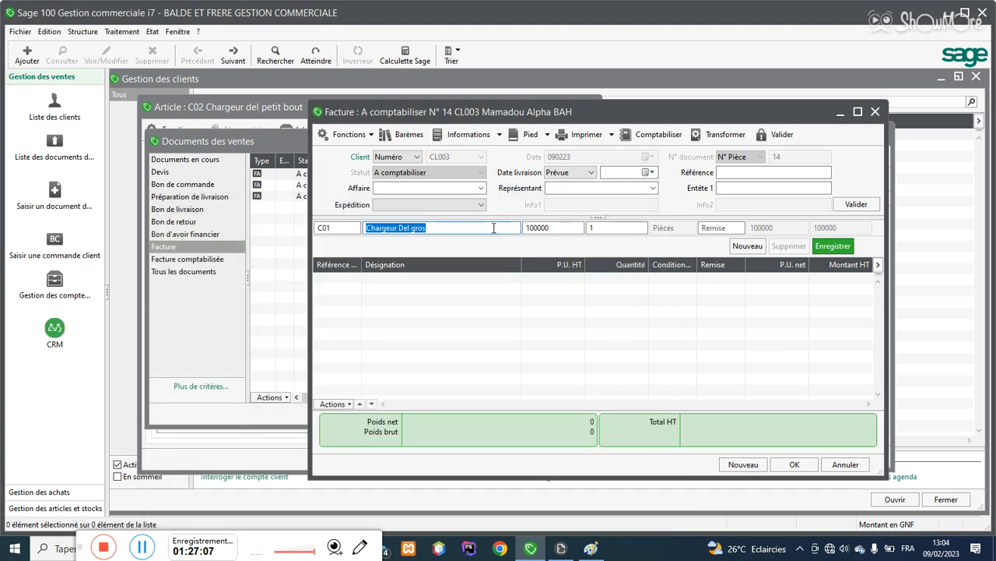
click(608, 226)
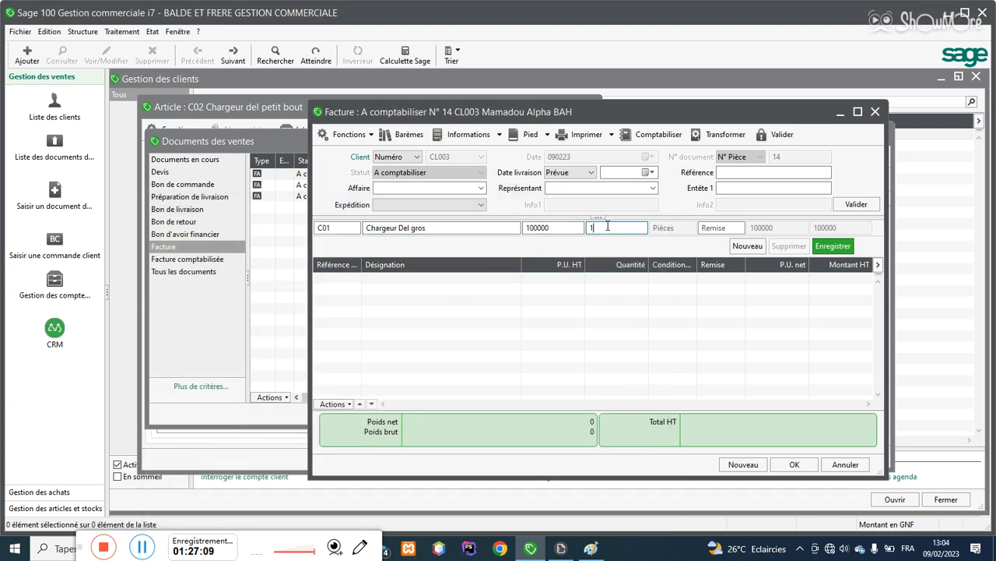
key(Return)
Step: Add article C02 Chargeur del petit bout to the invoice with a quantity of 4
text(D)
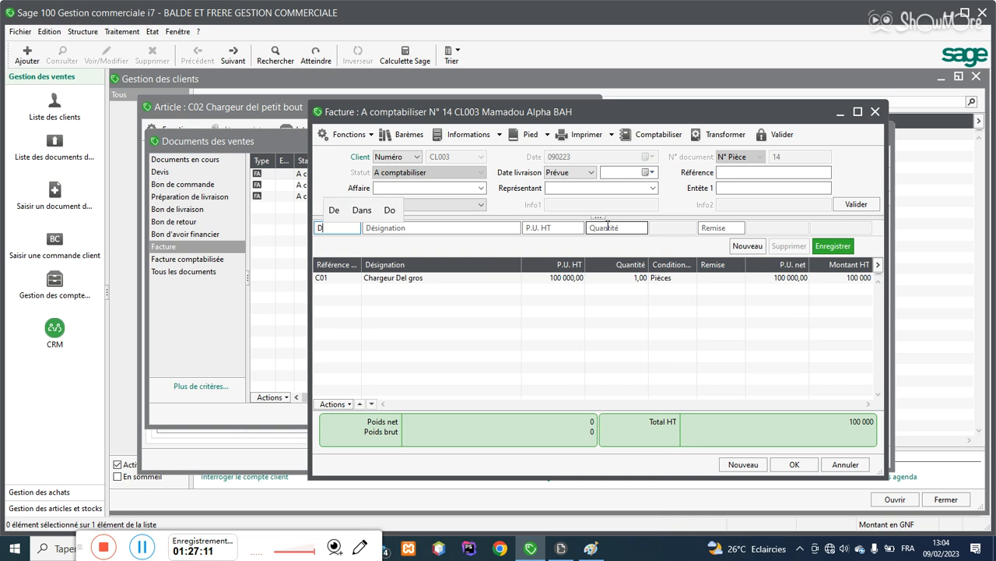
key(Return)
double_click(458, 285)
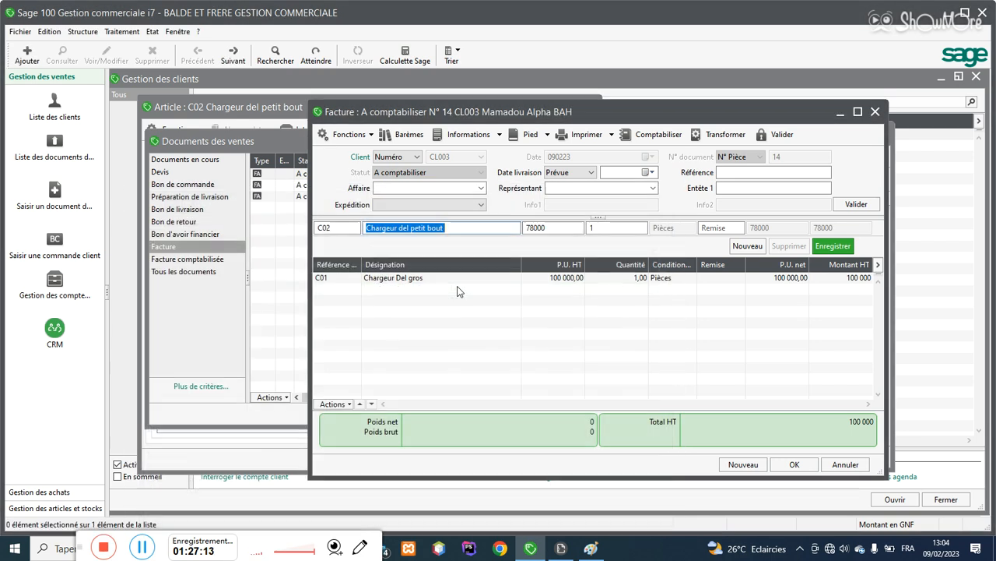
text(4)
key(Return)
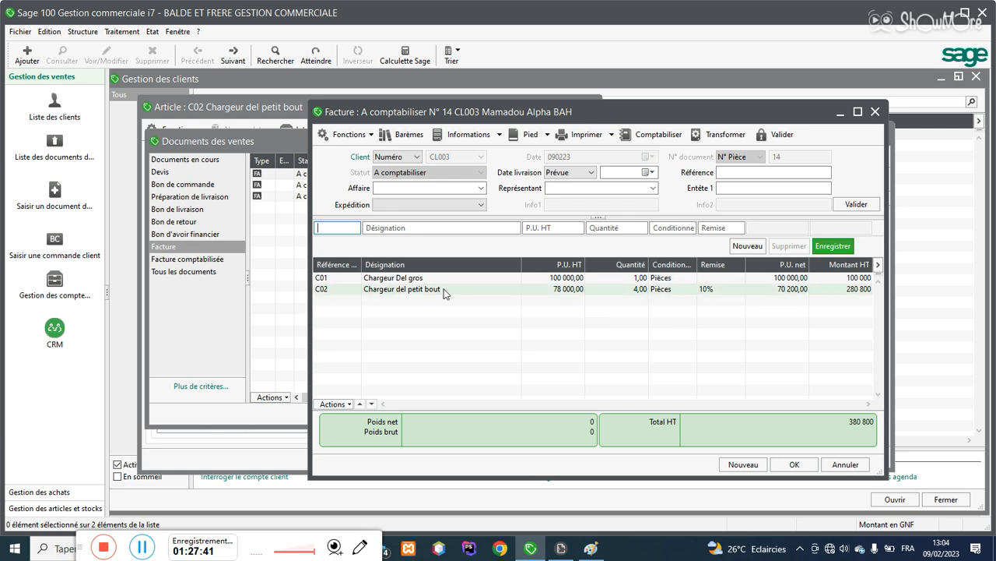
Step: Confirm the invoice, and reopen it from the sales documents list to review its lines and discount
click(801, 466)
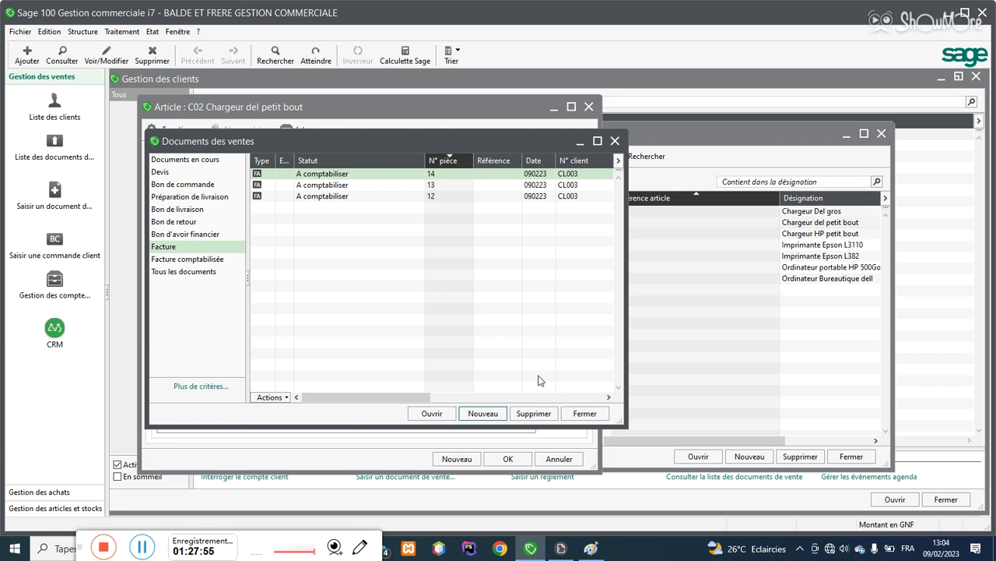
double_click(400, 173)
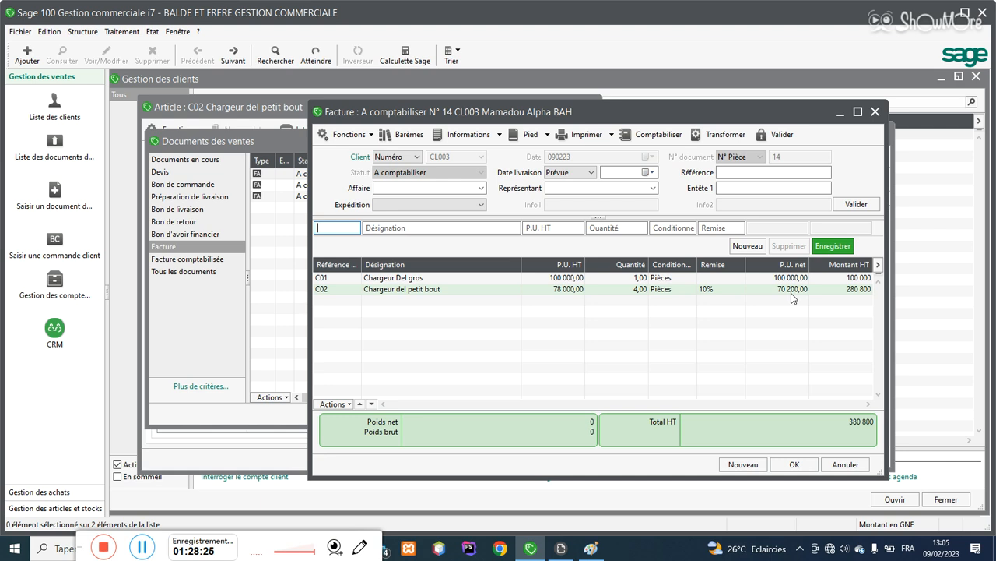
click(841, 466)
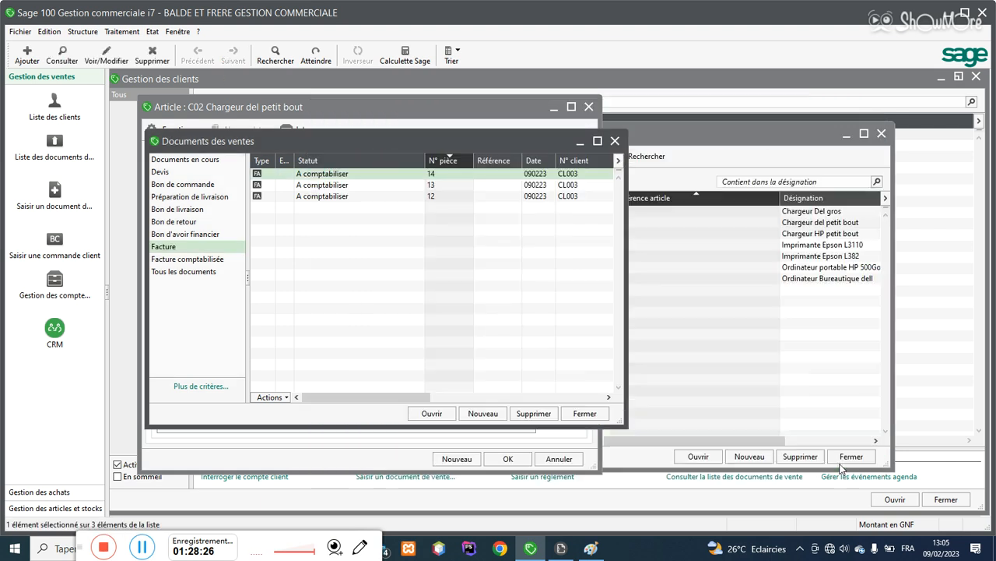
Step: Open article C01 Chargeur Del gros from the article list and show its customer tariffs
click(83, 31)
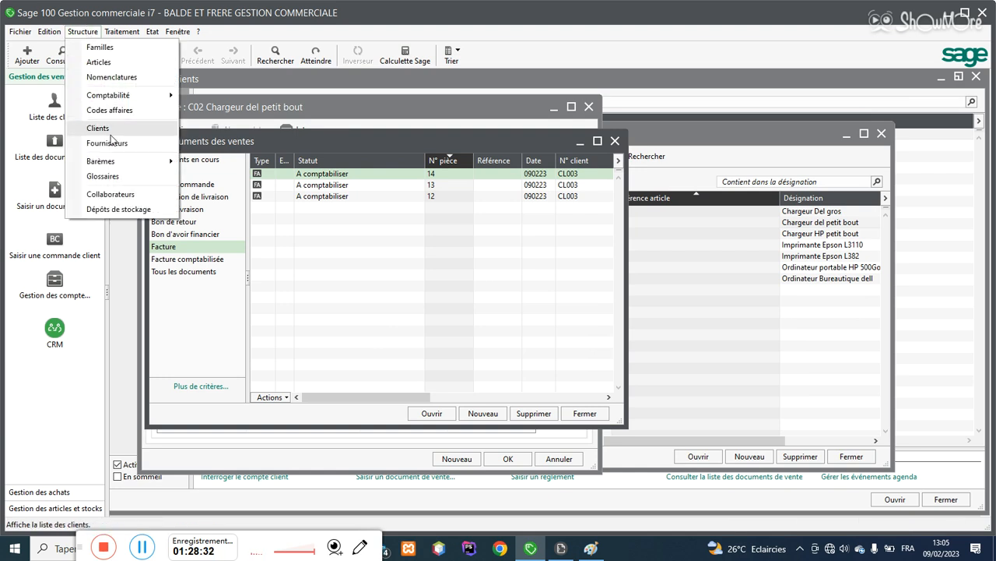
click(104, 66)
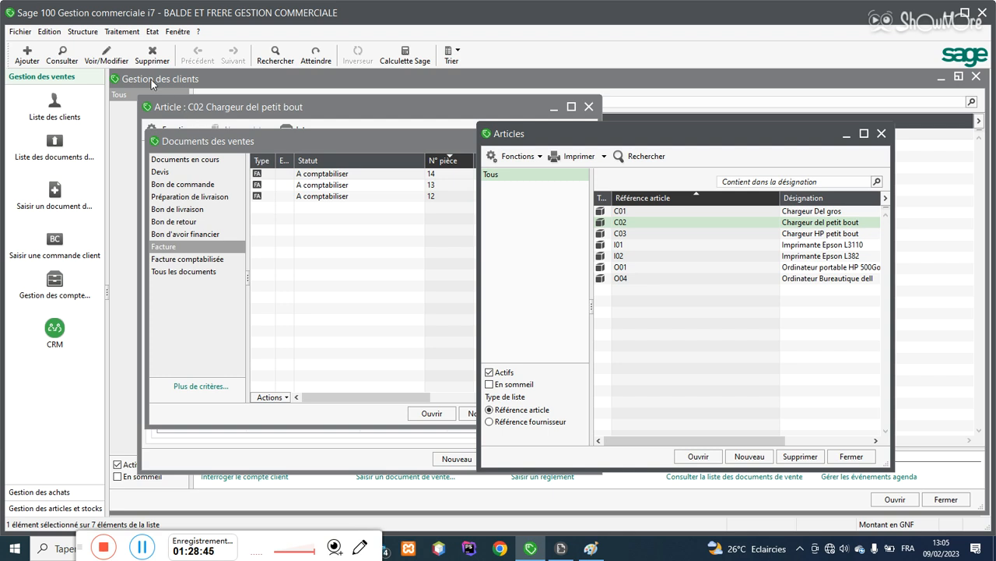
click(82, 31)
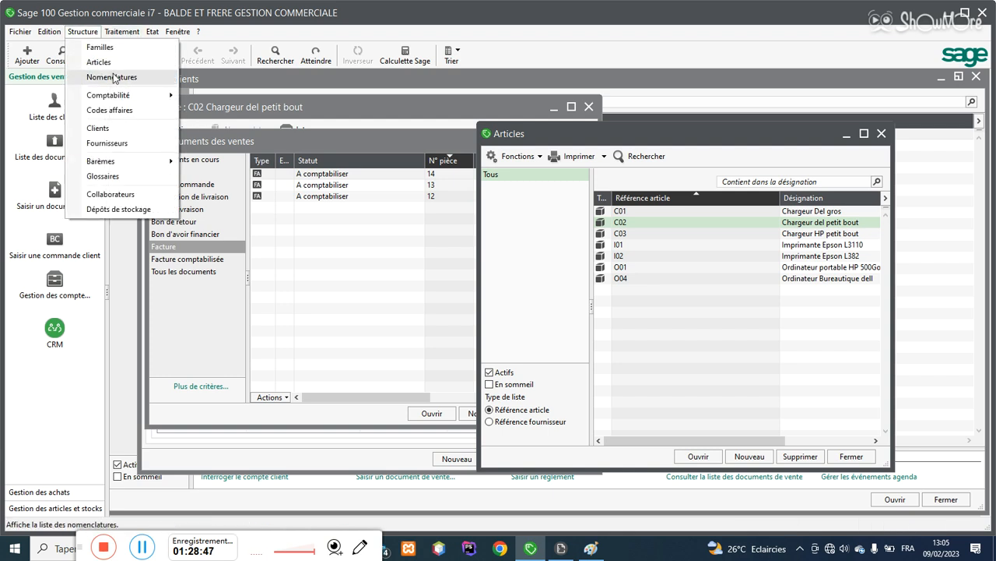
click(100, 62)
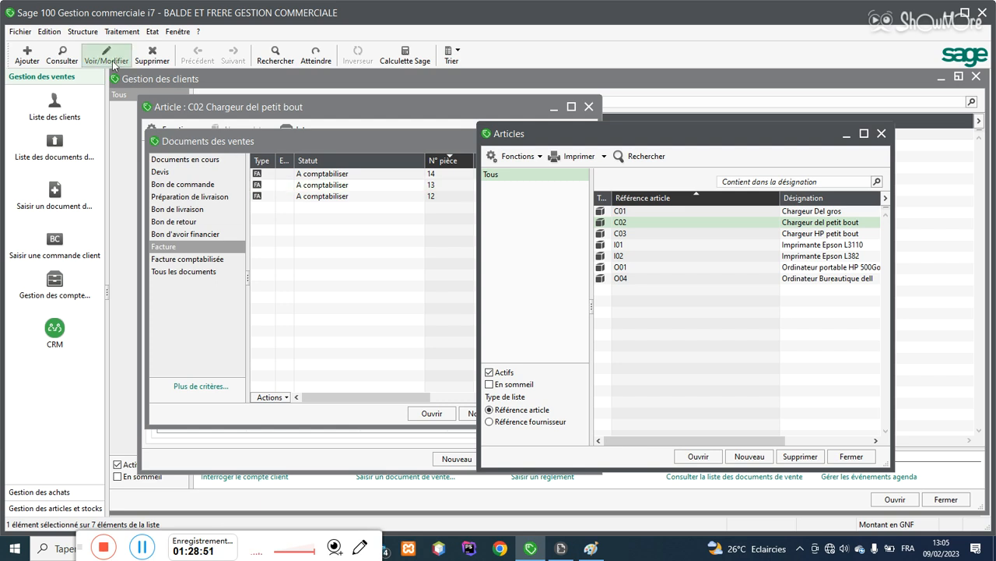
click(82, 33)
click(121, 81)
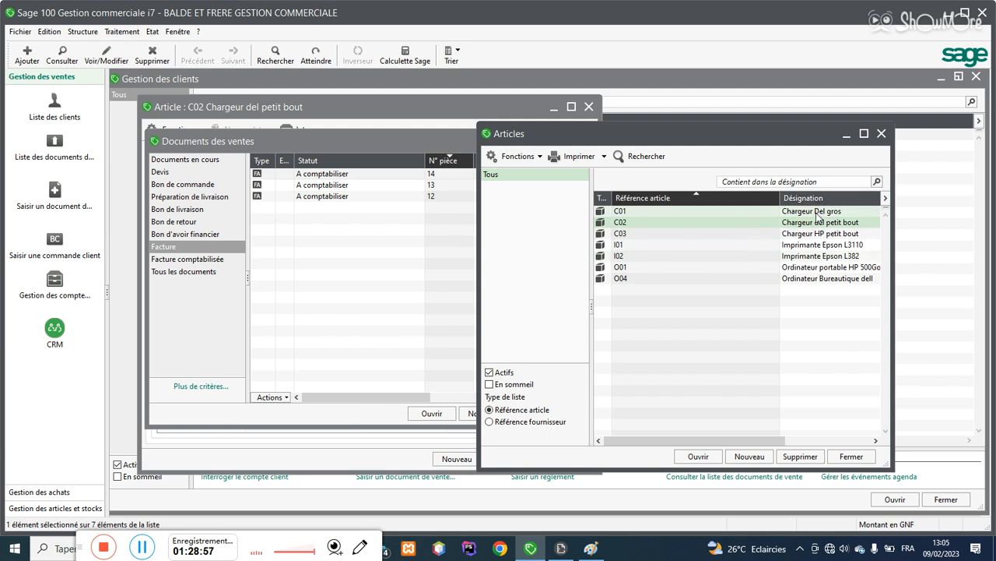
drag(759, 136, 448, 113)
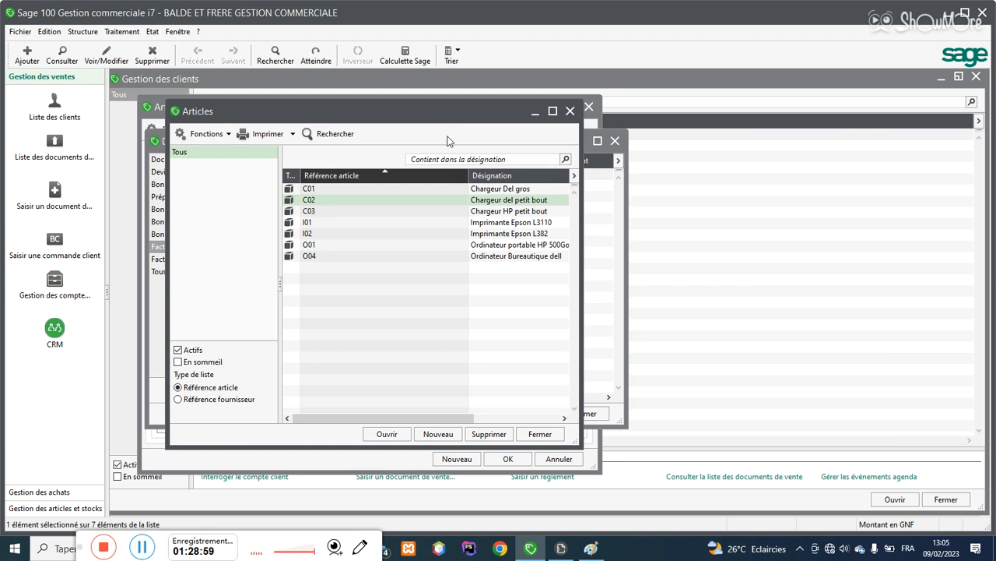
double_click(508, 188)
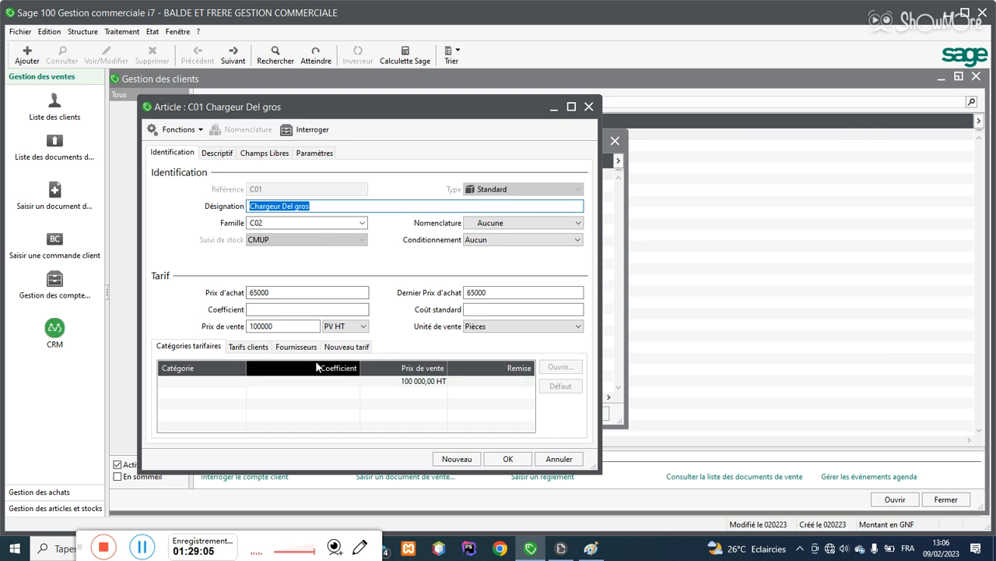
click(249, 347)
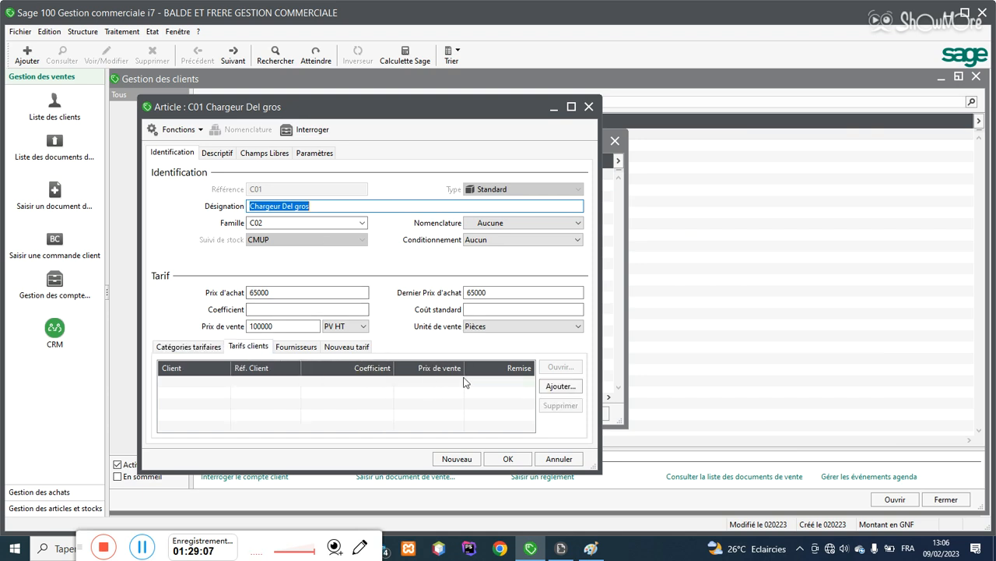
Step: Add a customer tariff to article C01 with reference R01, the fourth customer in the list and a simple 3% discount
click(549, 384)
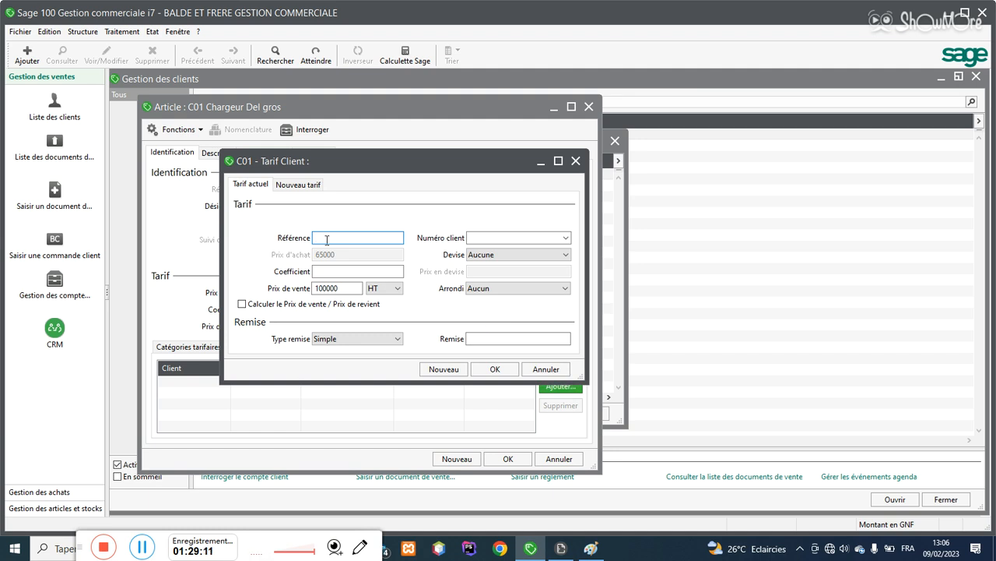
text(R01)
click(565, 238)
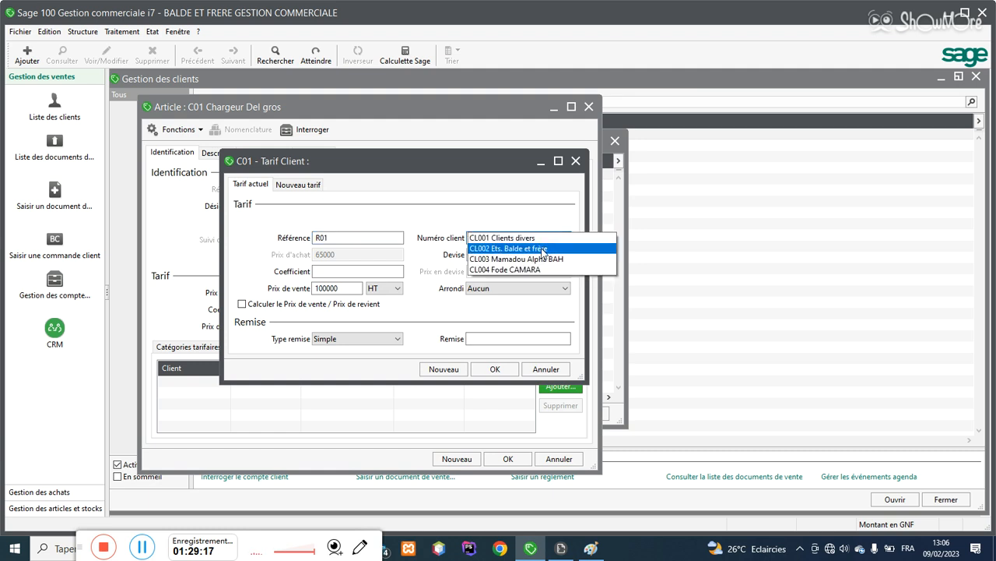
click(523, 270)
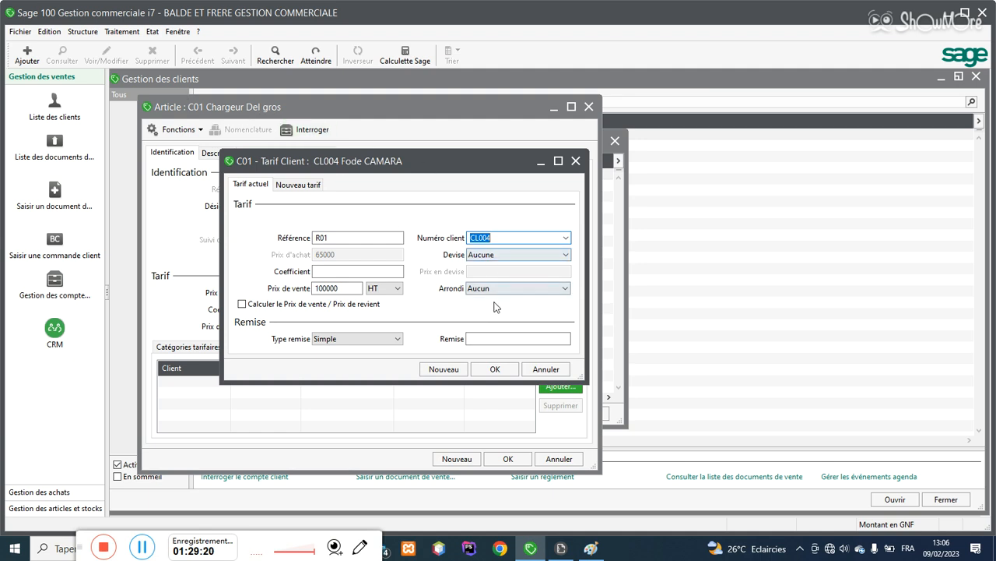
click(484, 338)
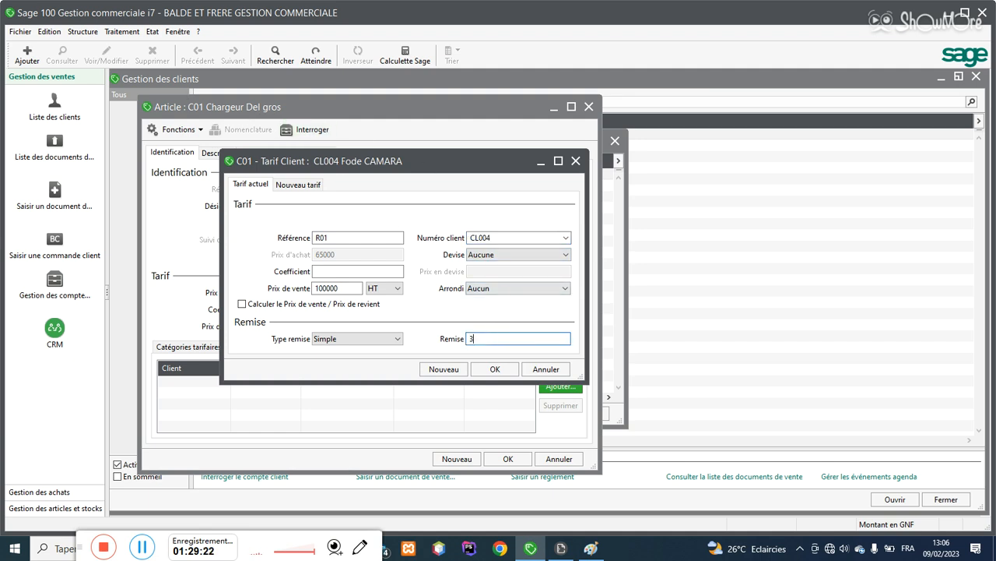
click(445, 370)
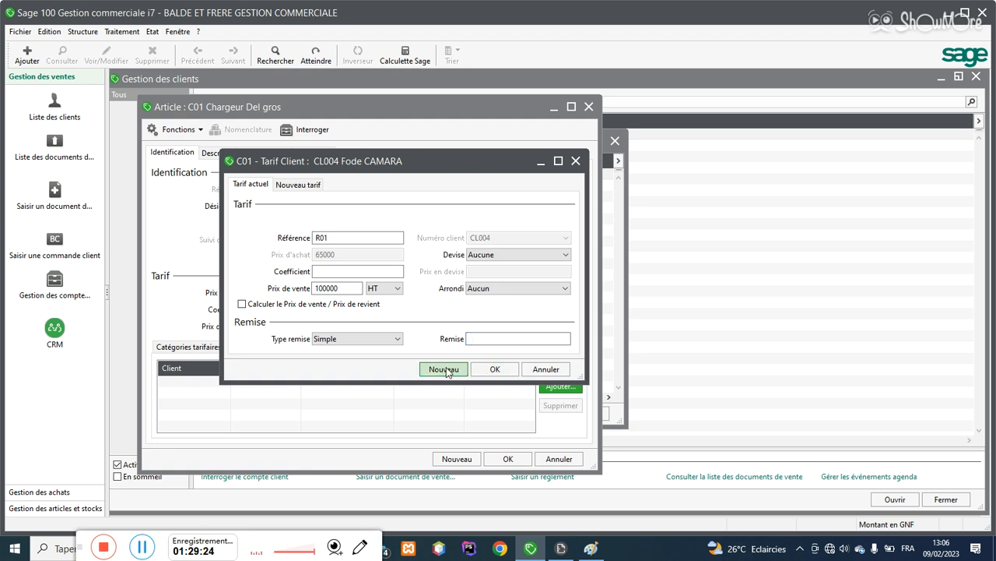
Step: Add a second customer tariff to article C01 with reference R02, customer Ets. Balde et frère and a 5% discount
text(R02)
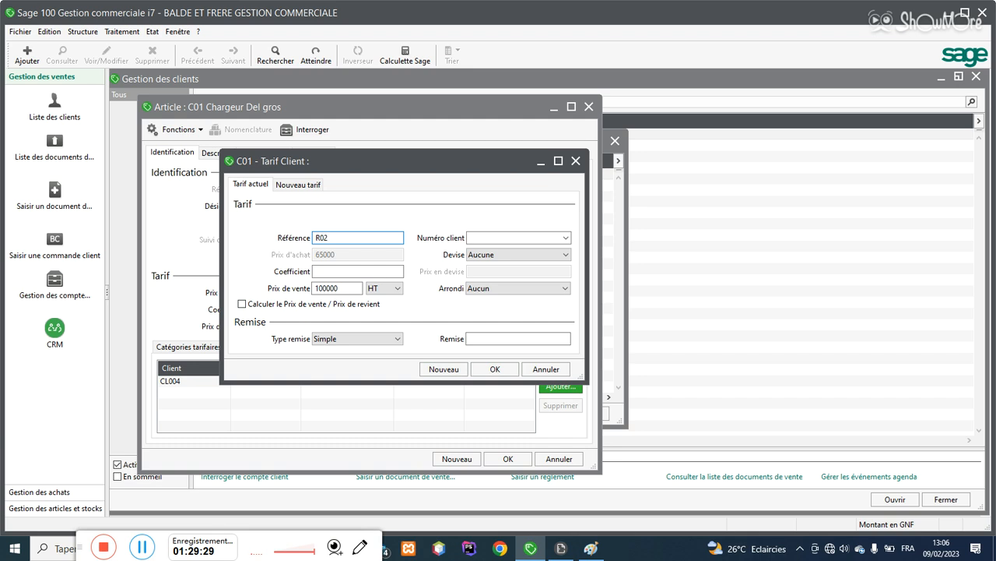
click(563, 237)
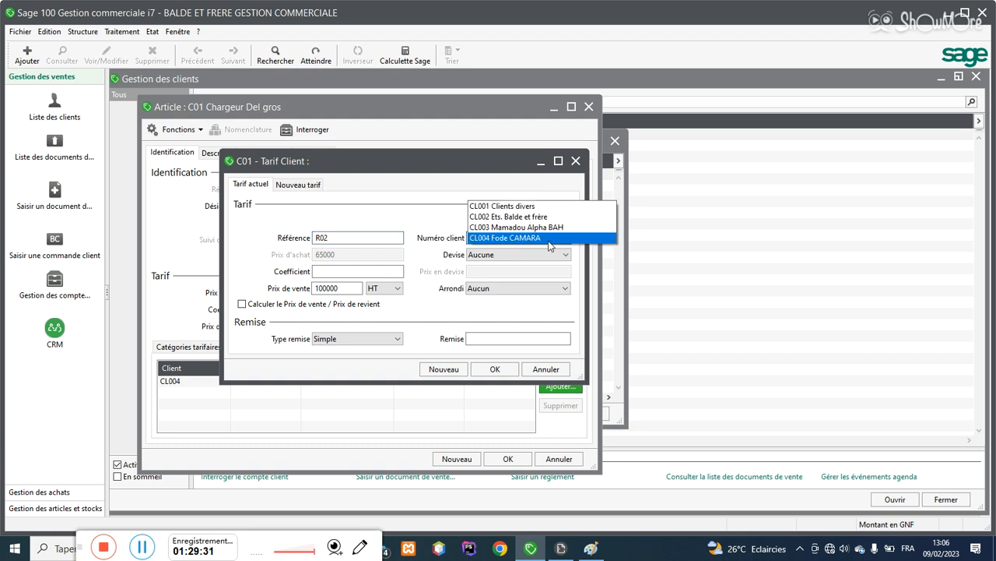
click(529, 217)
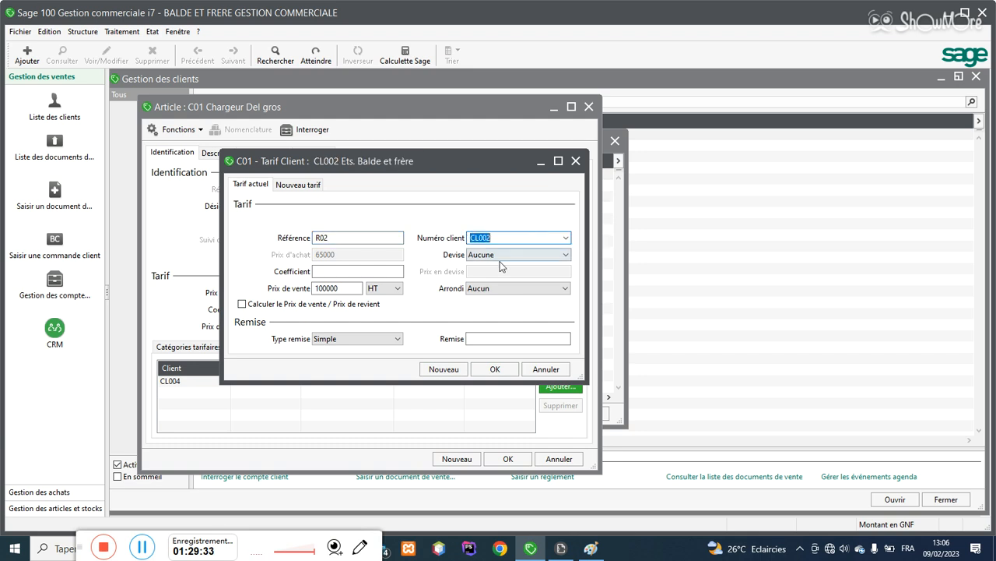
click(489, 336)
text(5)
click(495, 370)
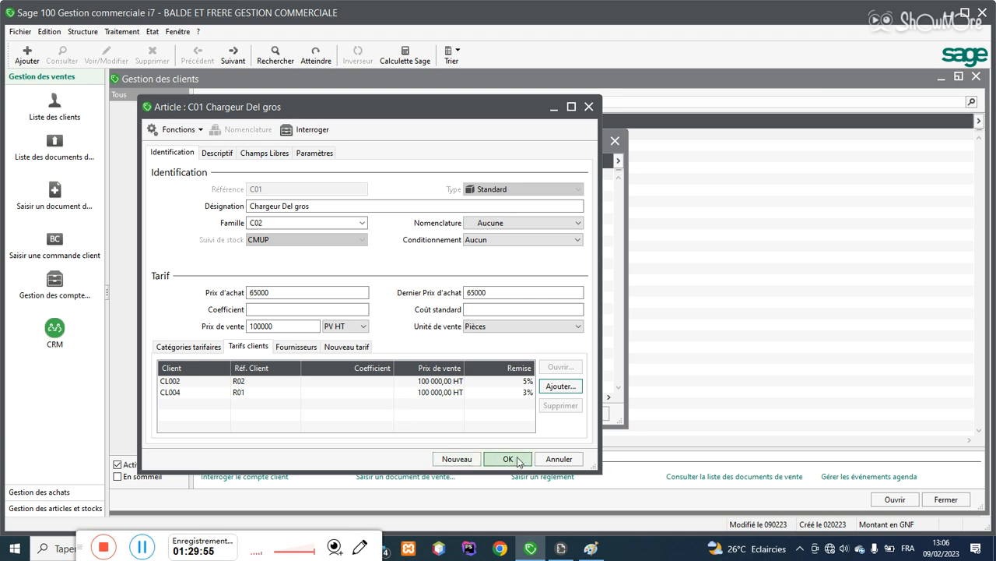
Step: Examine a blank supplier tariff form for article C01 and close it without saving
click(286, 349)
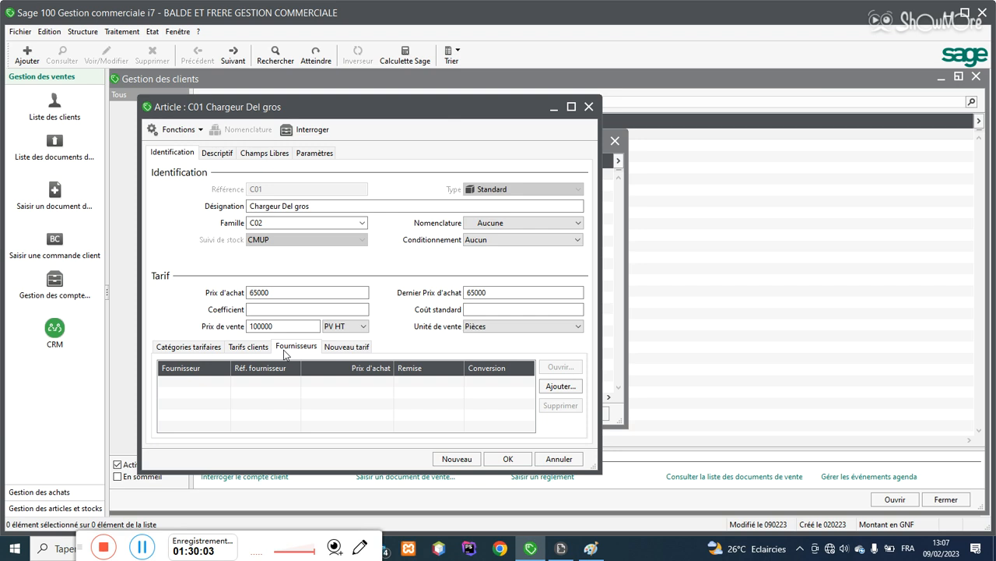
click(550, 386)
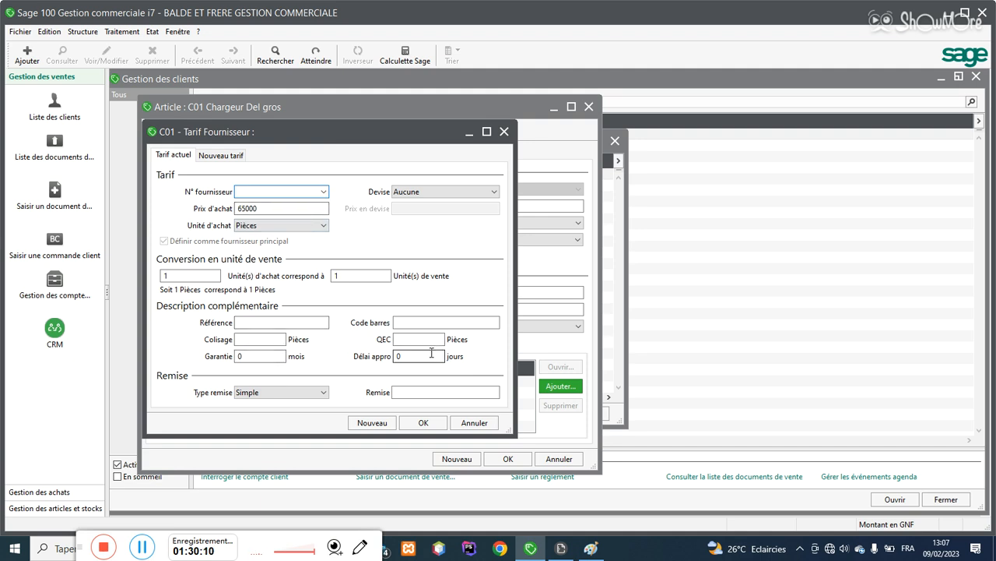
click(477, 422)
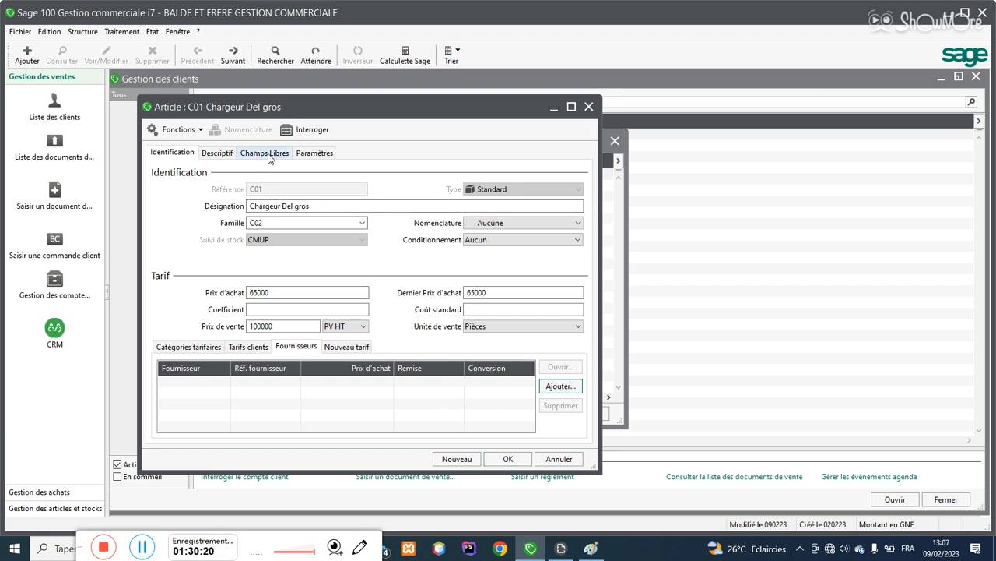
Step: Examine the HT/TTC, currency and new tariff options of a blank customer tariff for article C01, and cancel it
click(257, 349)
click(550, 386)
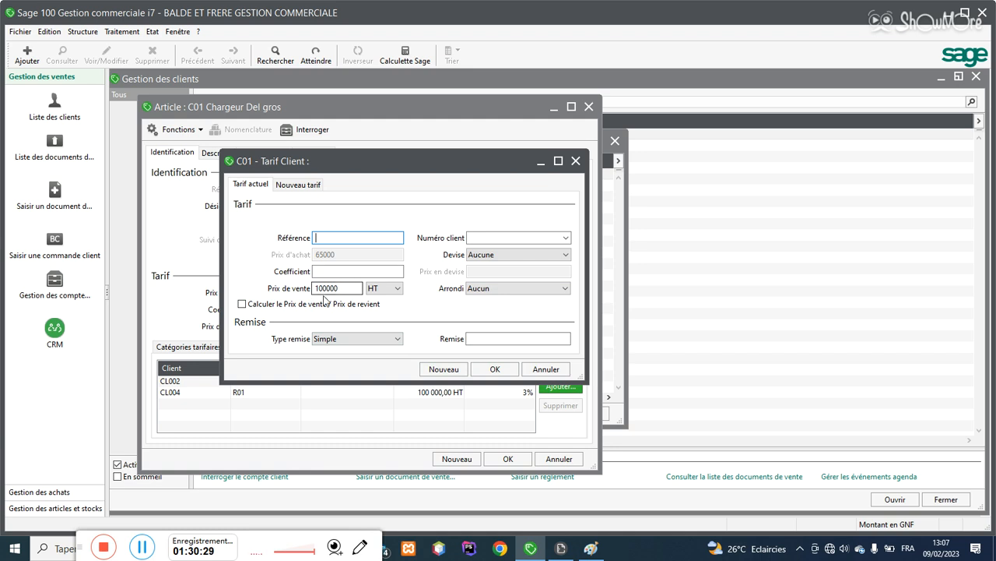
click(381, 292)
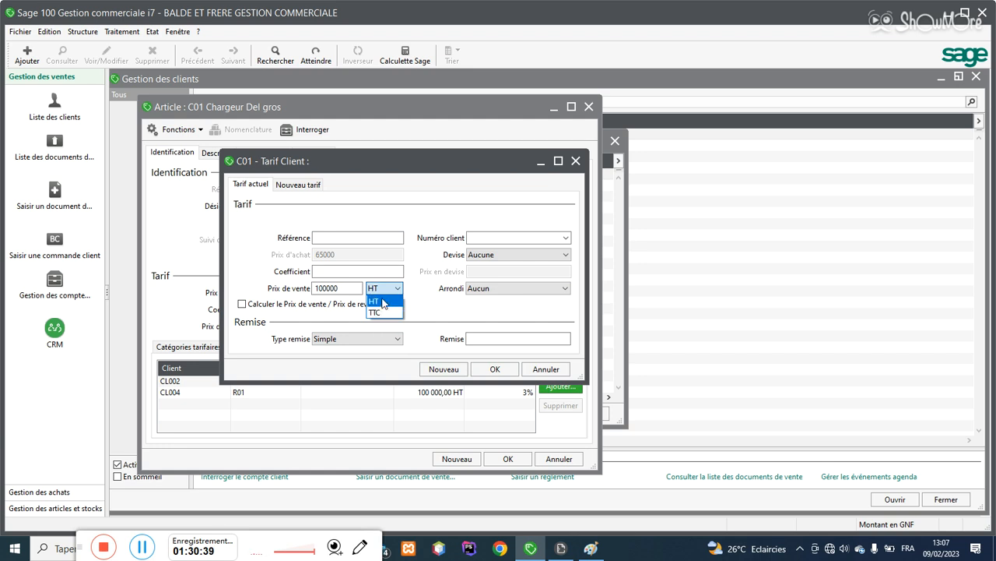
click(386, 289)
click(497, 256)
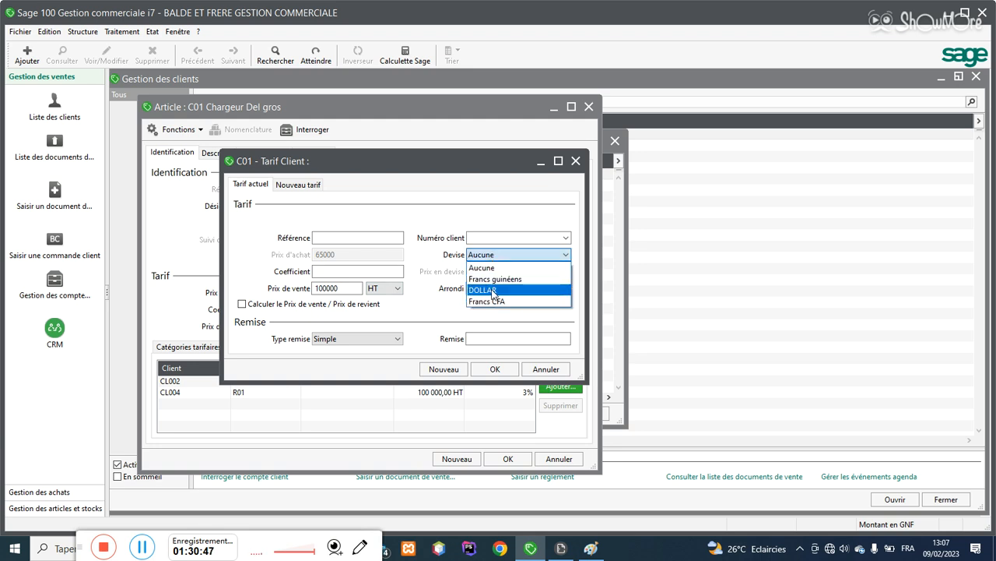
click(438, 282)
click(476, 288)
click(481, 296)
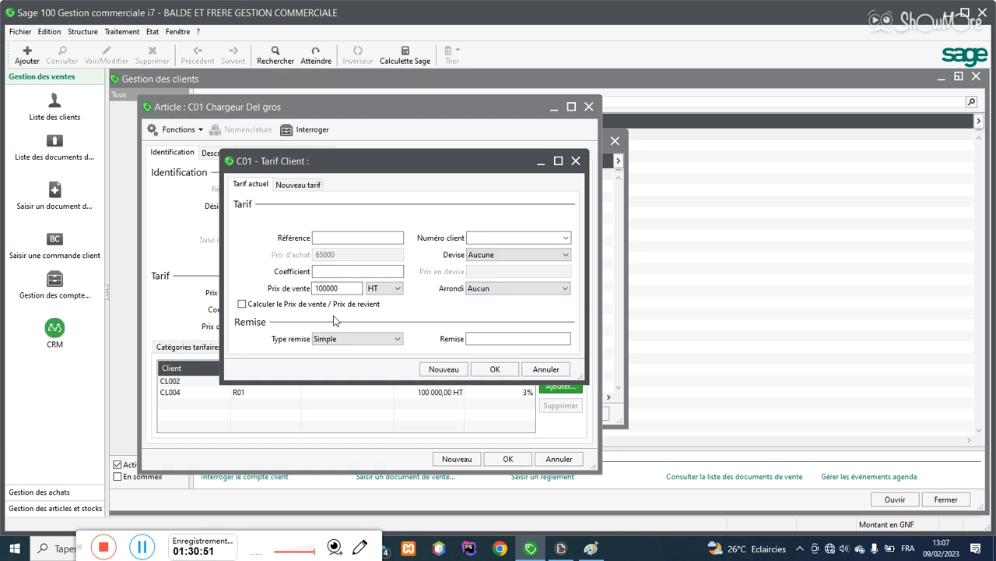
click(300, 187)
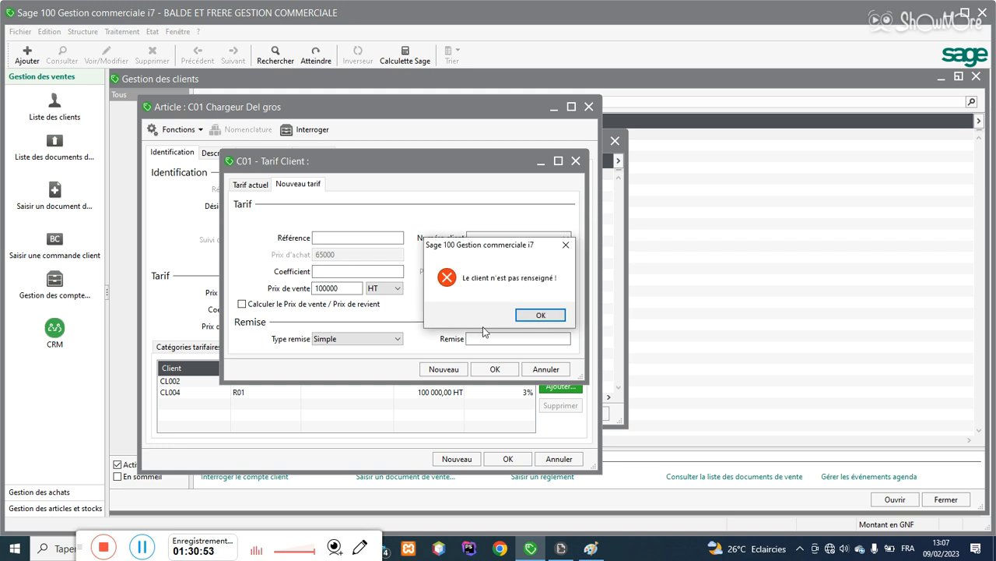
click(539, 321)
click(395, 239)
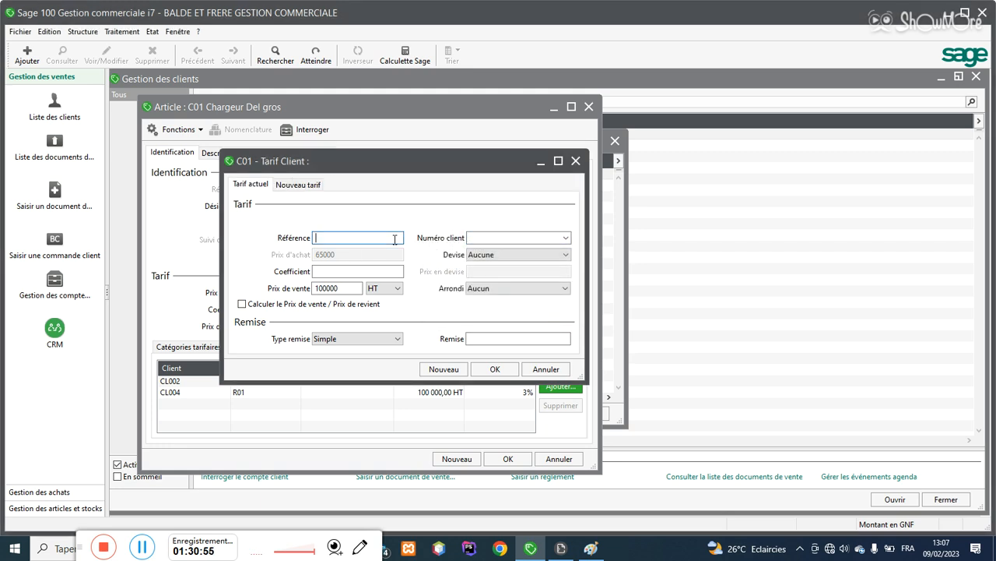
click(539, 369)
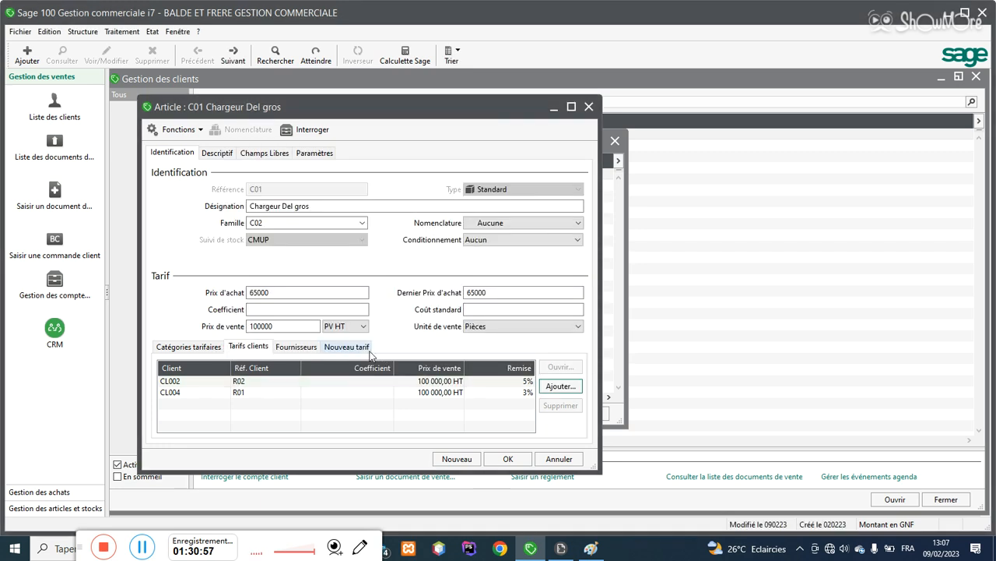
Step: Examine the new tariff fields and application date calendar of article C01, and close the article
click(343, 348)
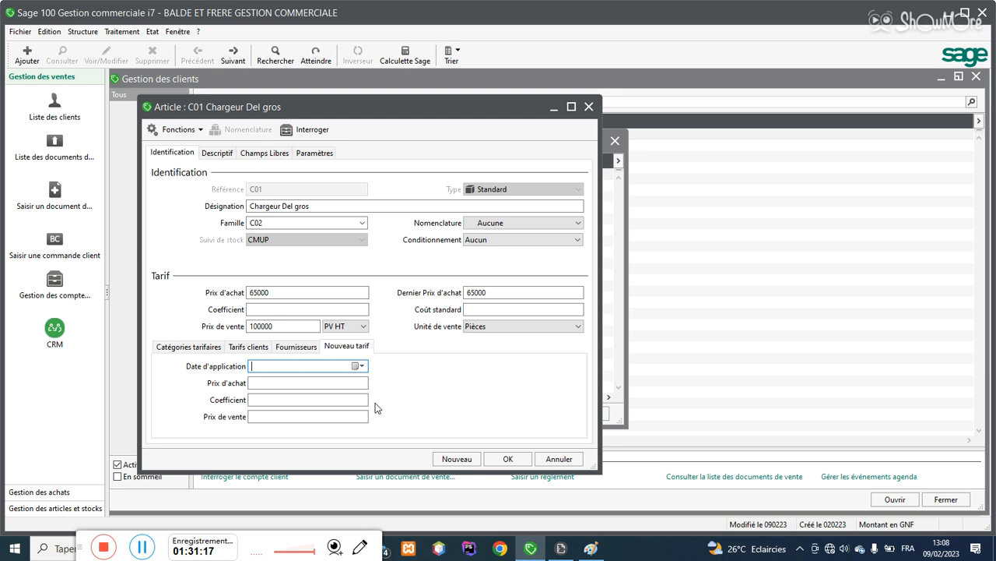
click(358, 366)
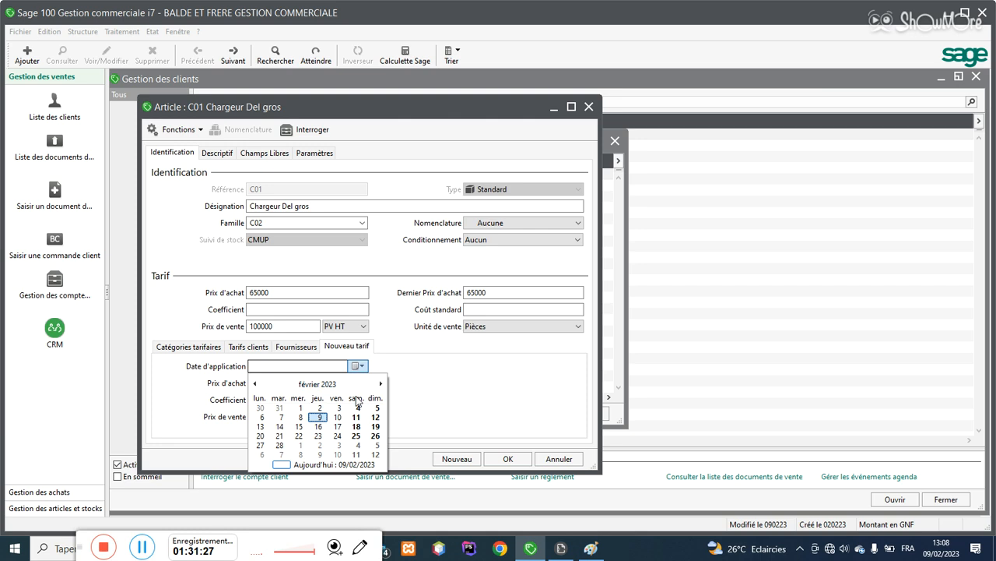
click(549, 461)
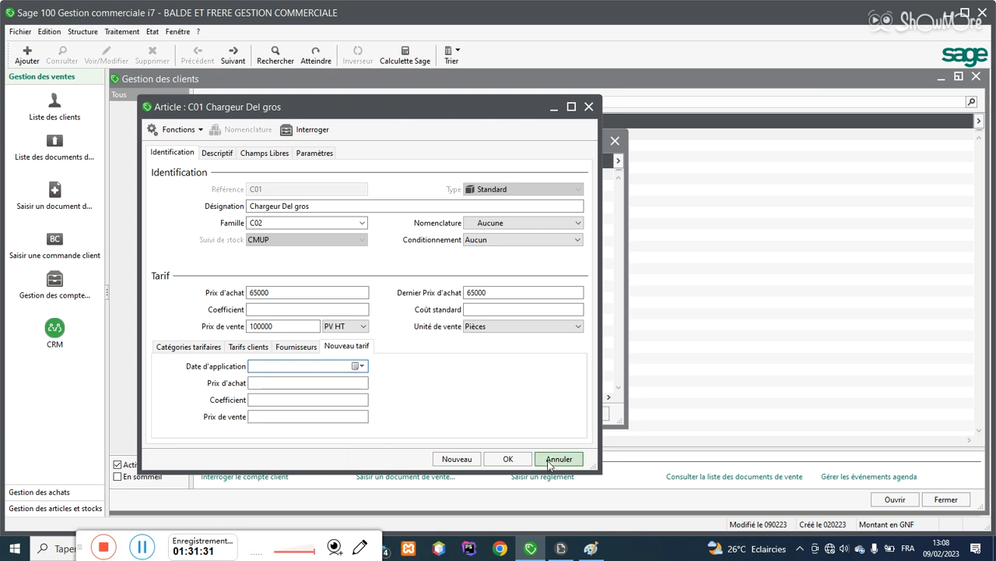
click(549, 459)
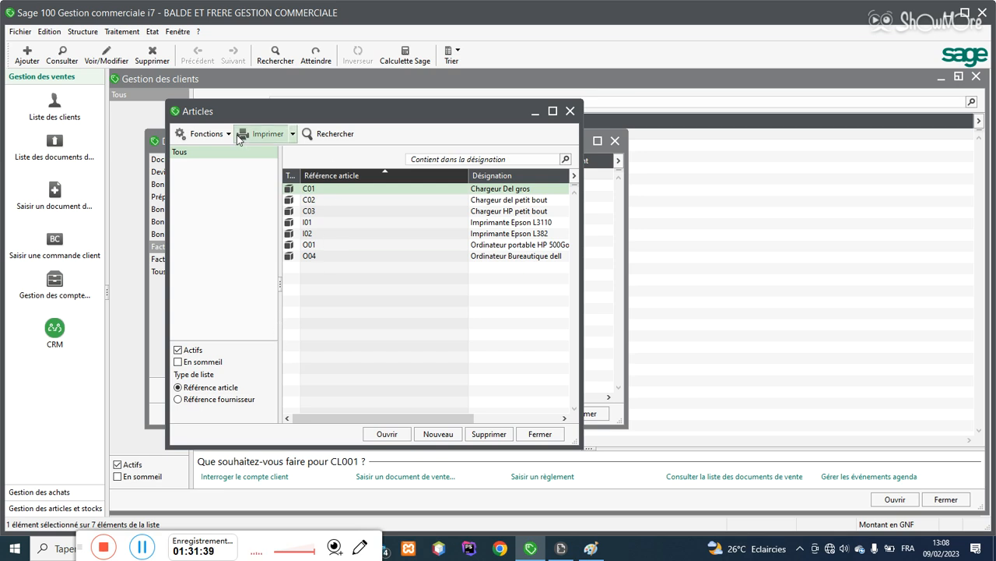
Step: Open family C02 Chargeur from the article families list and show its discounts per customer
click(83, 33)
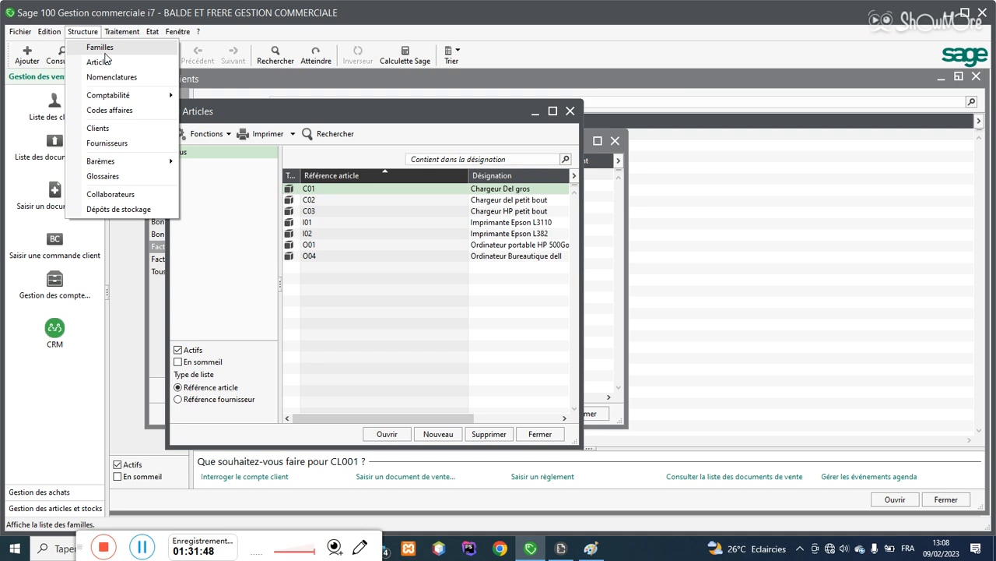
click(105, 54)
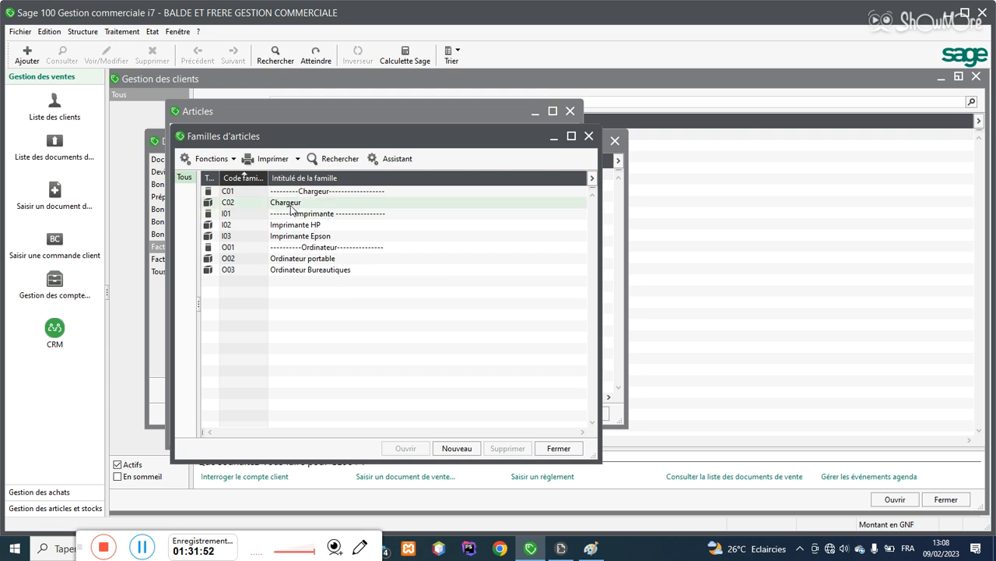
double_click(287, 204)
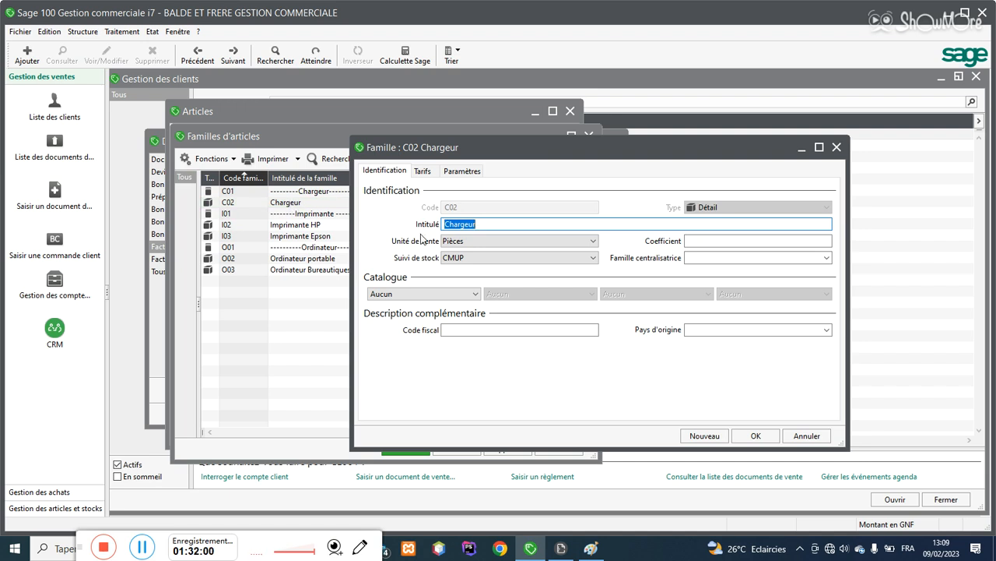
click(420, 171)
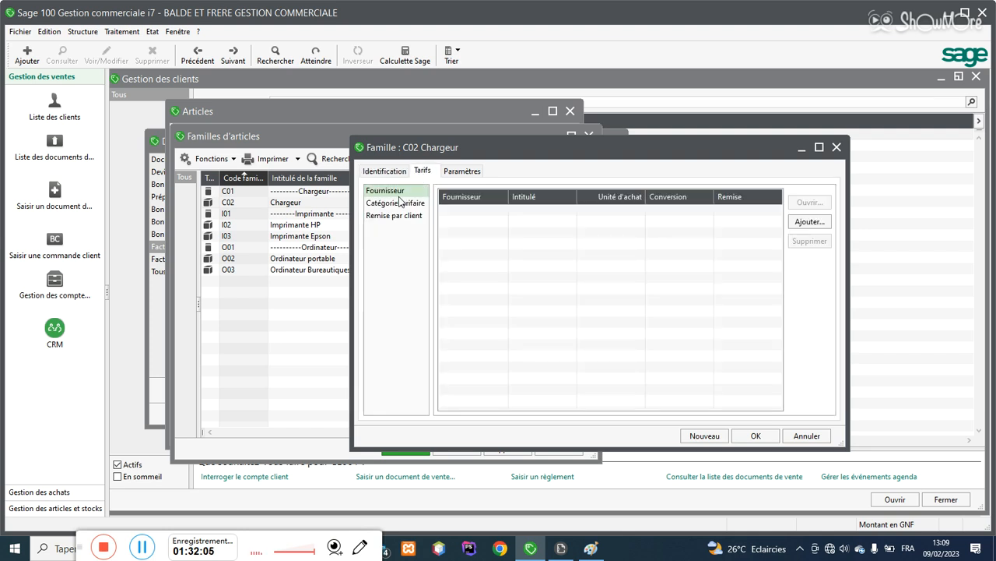
click(402, 220)
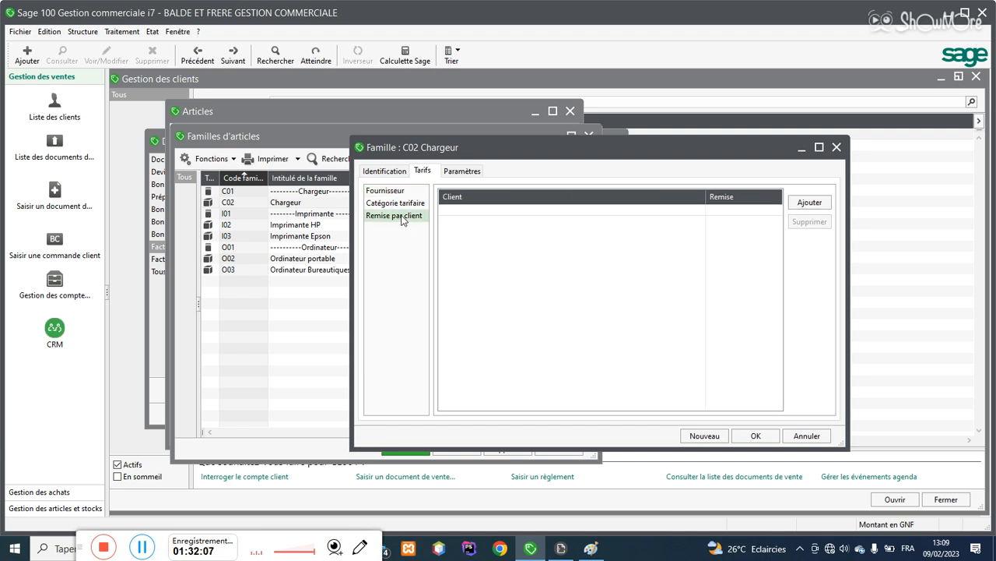
Step: Add a 4% discount on the Chargeur family for the fourth customer in the list
click(797, 204)
click(699, 210)
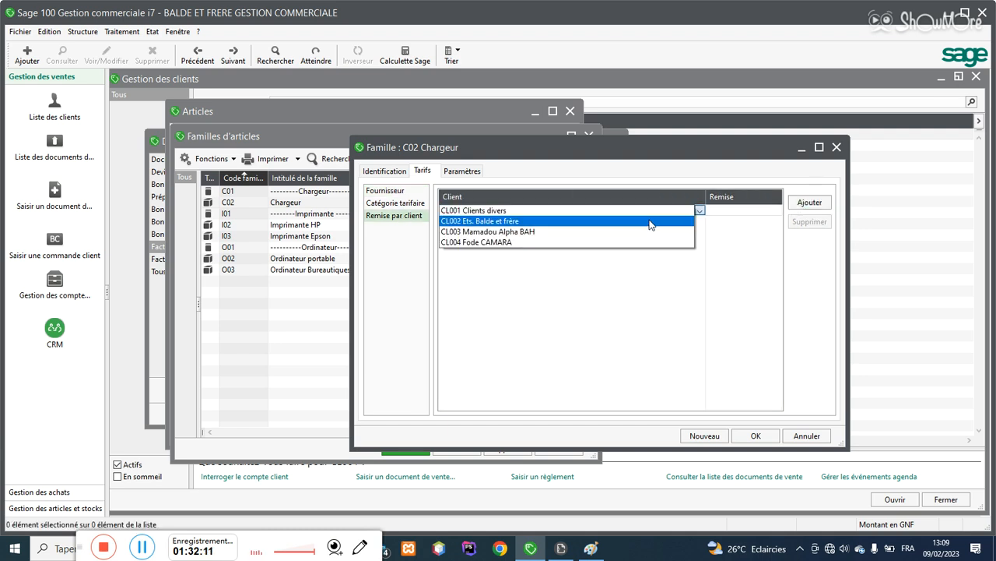
click(605, 241)
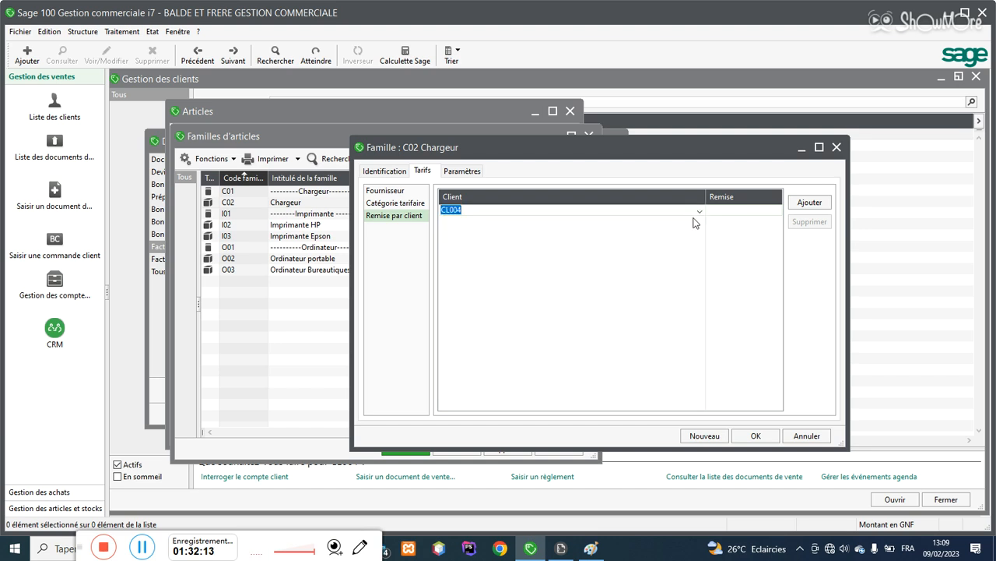
click(727, 209)
text(4)
key(Return)
Step: Add a 7% discount on the Chargeur family for the customer Clients divers
click(803, 205)
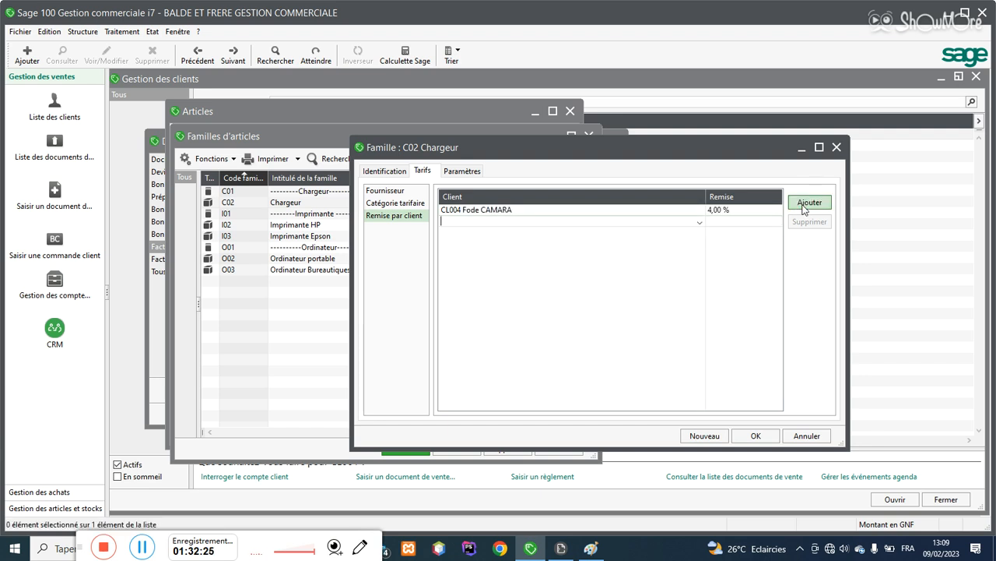
click(699, 222)
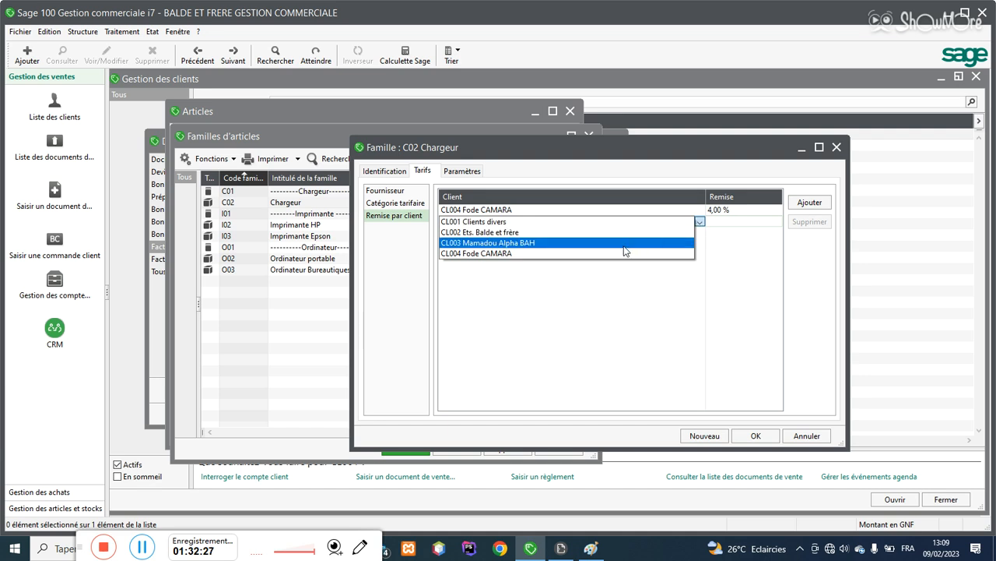
click(511, 222)
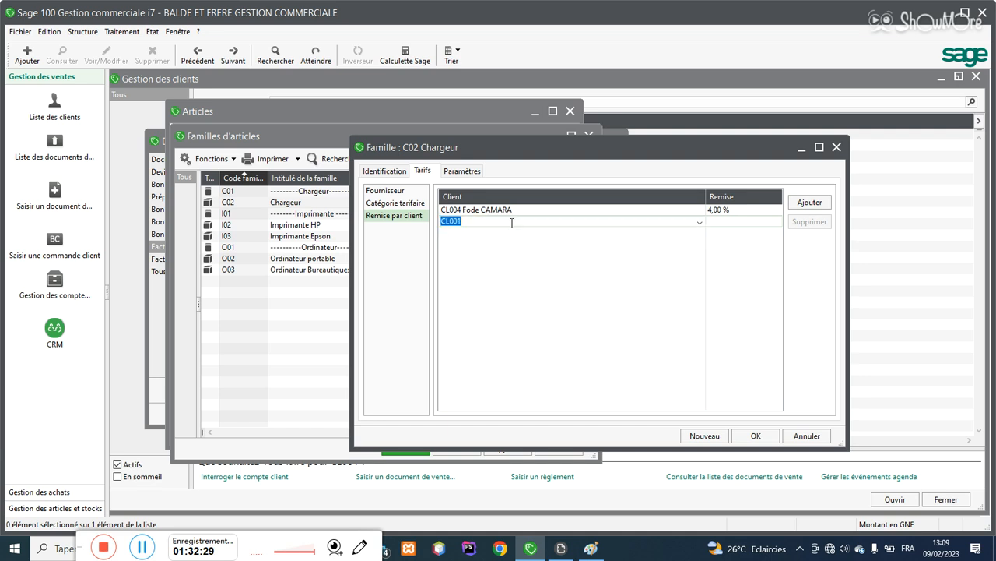
click(738, 222)
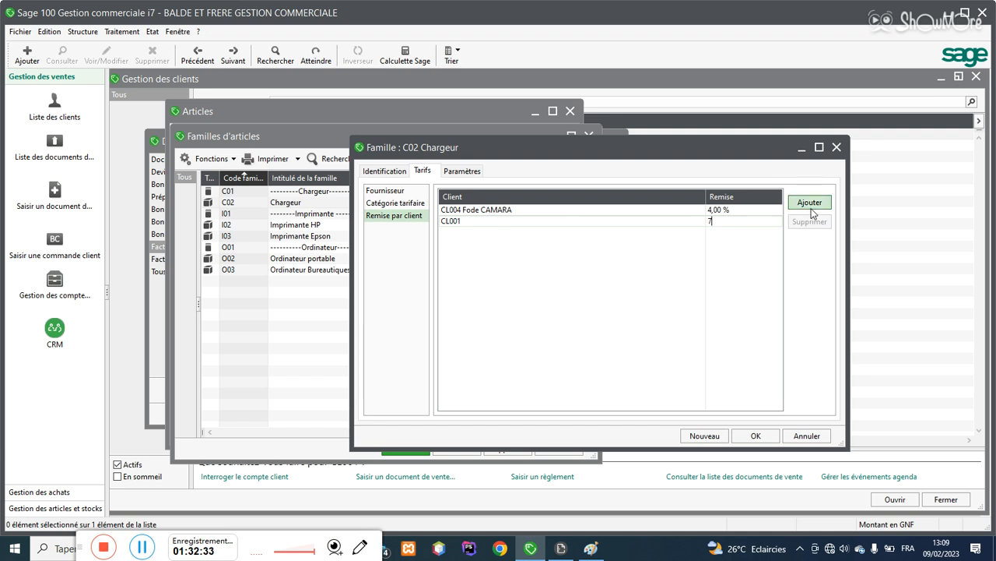
click(710, 261)
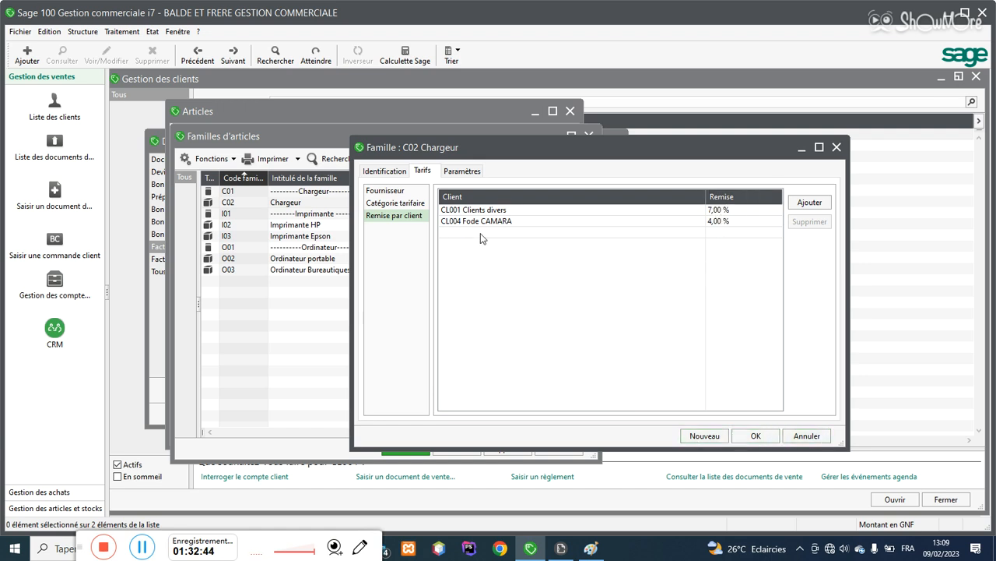
Step: Save the Chargeur family's discounts and create a new sales invoice for the customer Clients divers
click(756, 438)
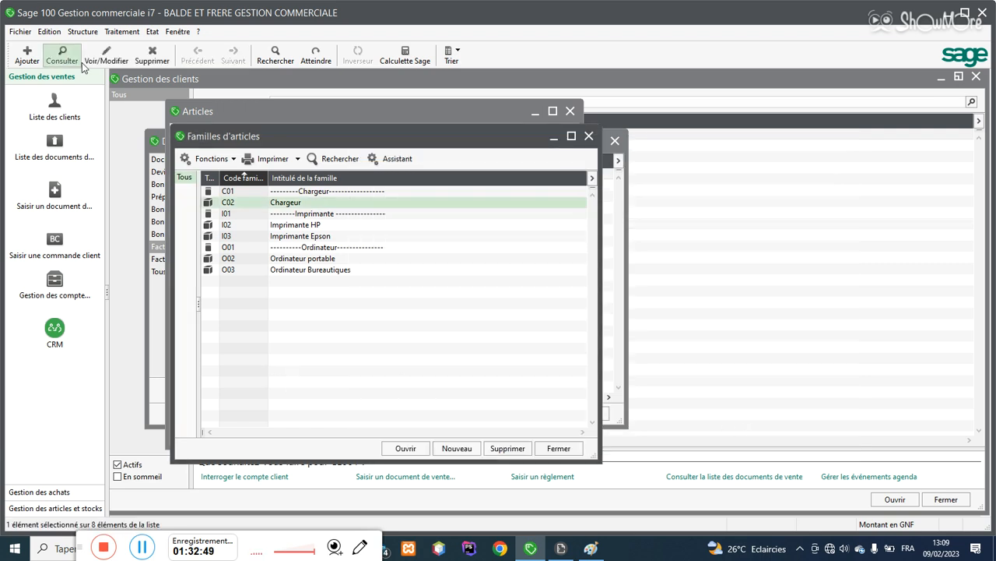
click(112, 33)
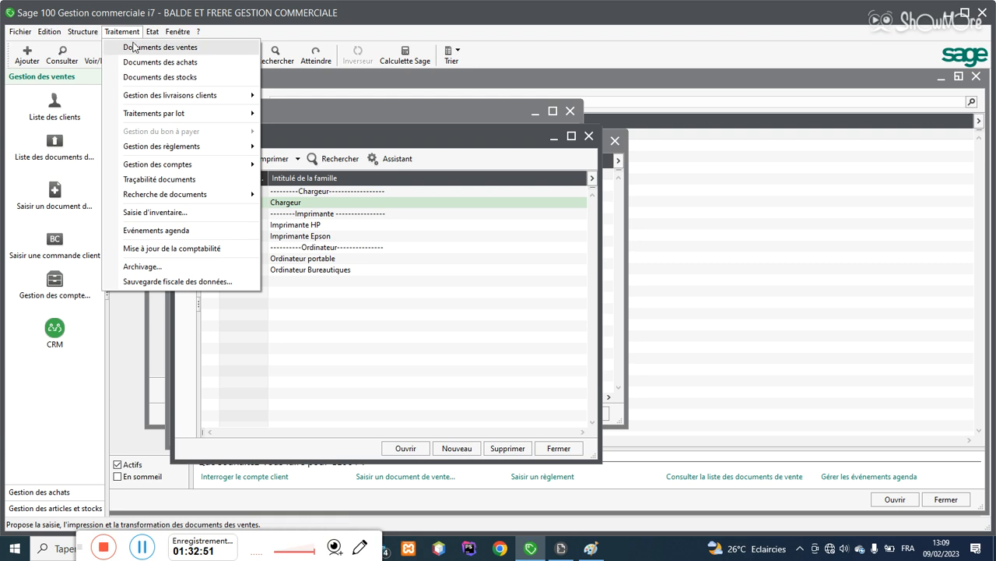
click(137, 47)
click(498, 413)
click(517, 343)
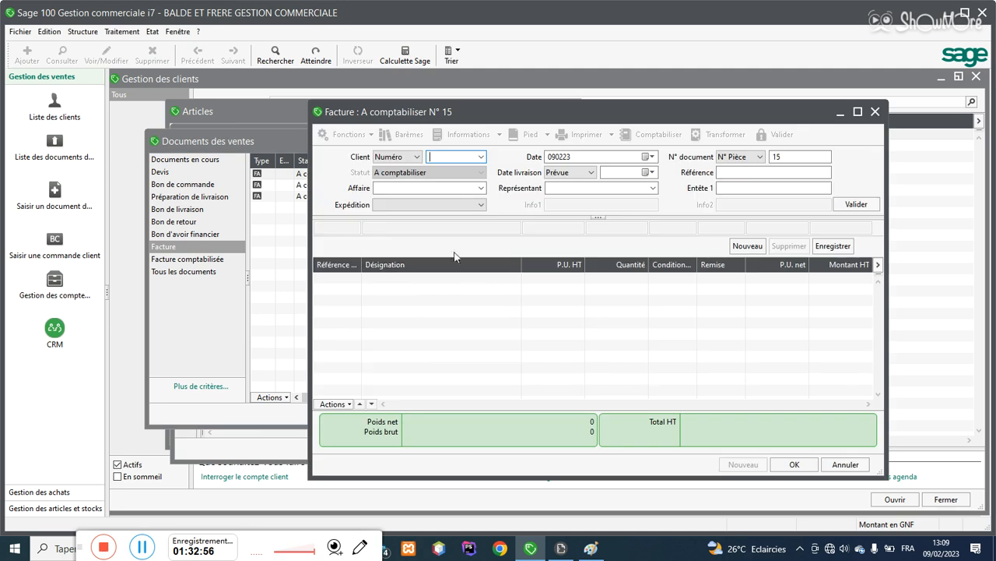
click(480, 157)
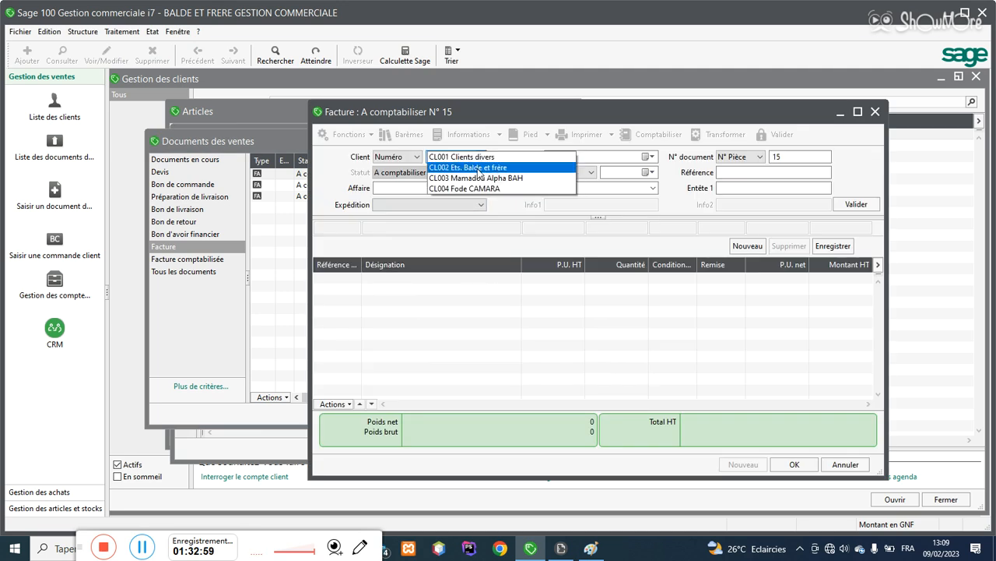
click(473, 159)
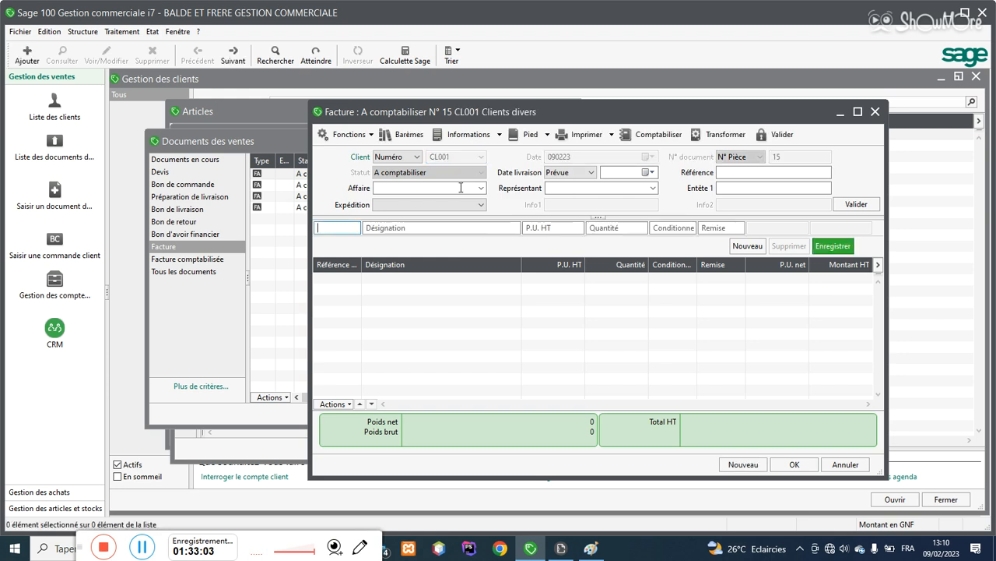
Step: Add an invoice line for article C01 Chargeur Del gros with a quantity of 3
text(C)
key(Tab)
double_click(373, 274)
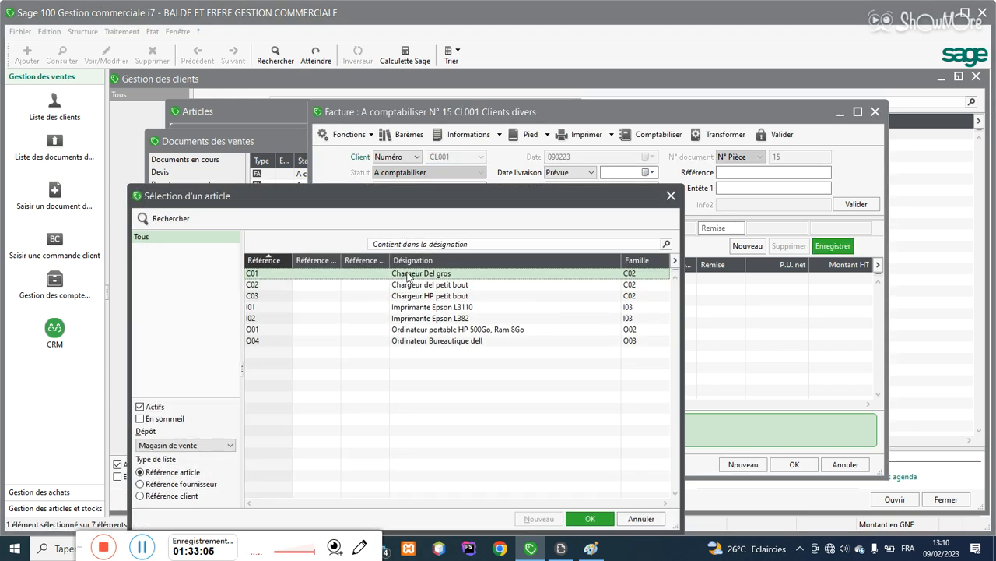
double_click(590, 228)
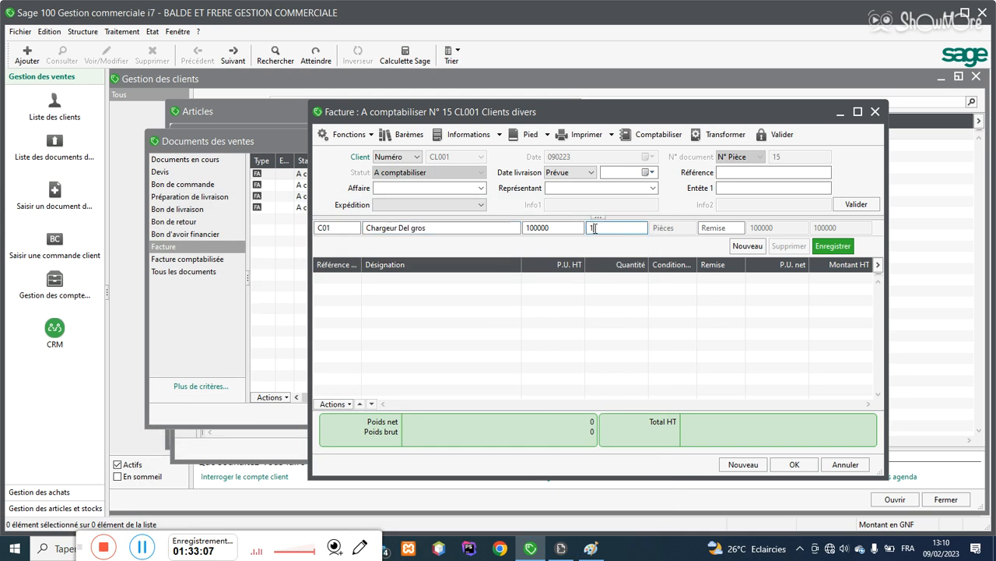
text(3)
key(Return)
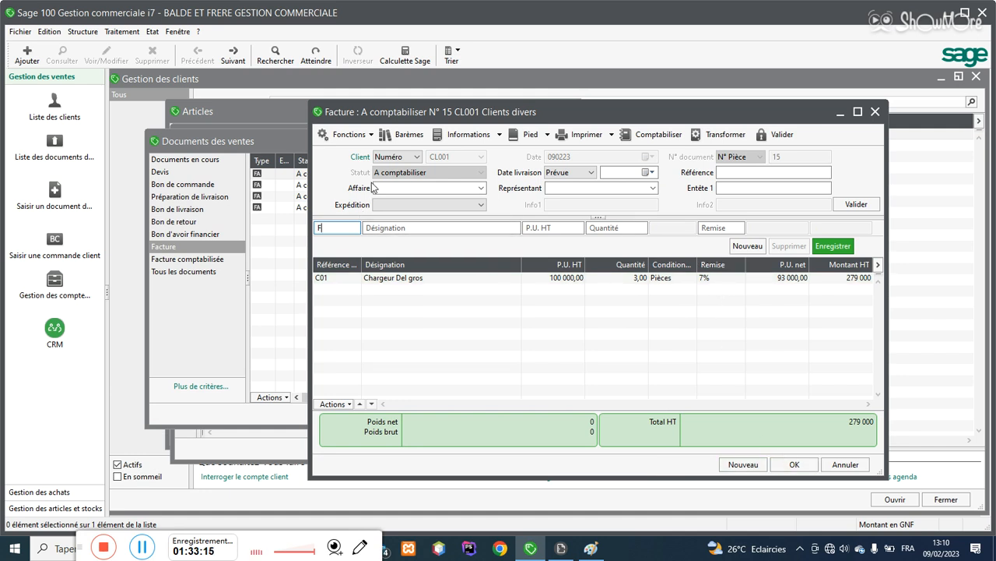
Step: Add an invoice line for article C03 Chargeur HP petit bout with a quantity of 6, and close the invoice
text(f)
key(Tab)
double_click(381, 296)
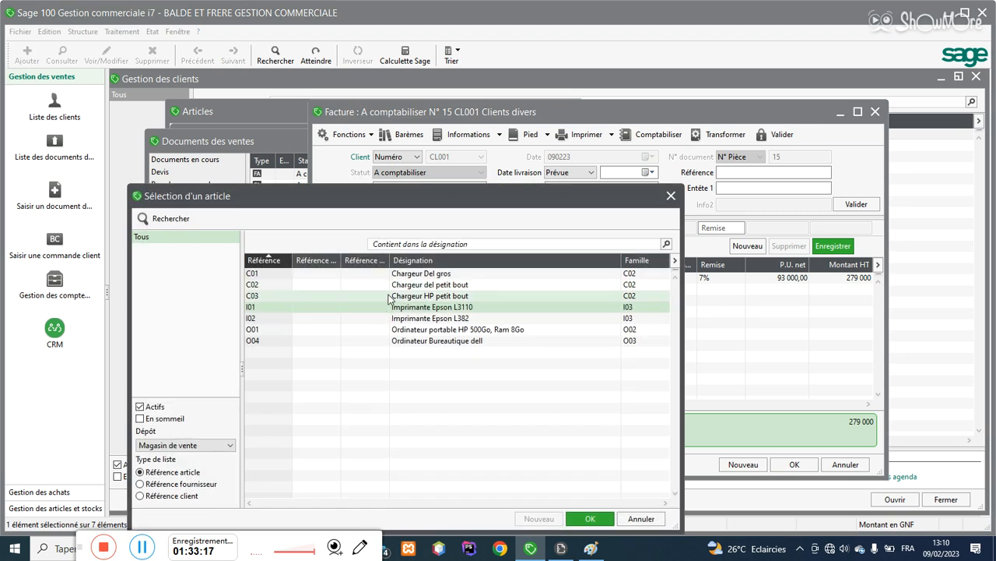
key(Tab)
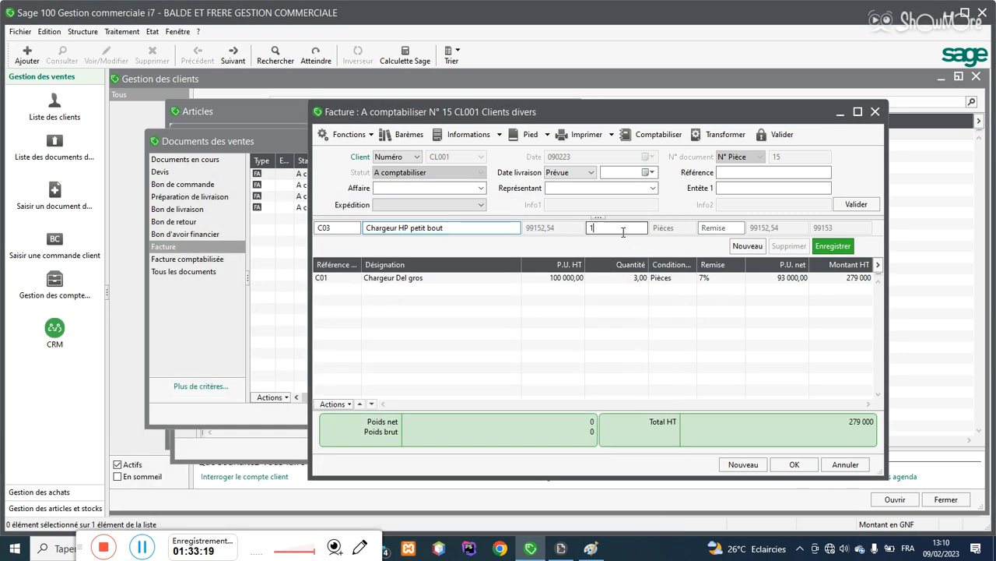
text(6)
key(Return)
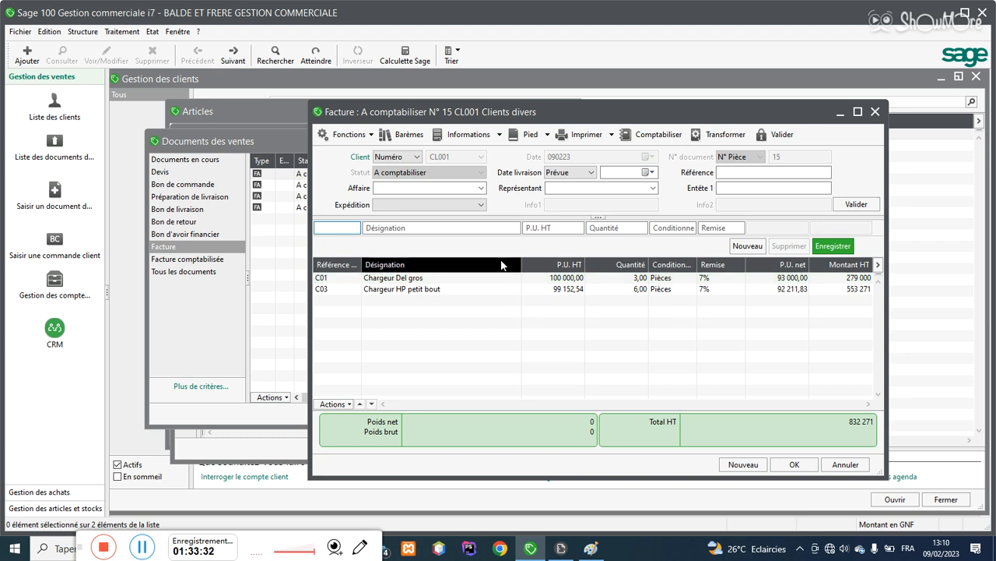
click(792, 465)
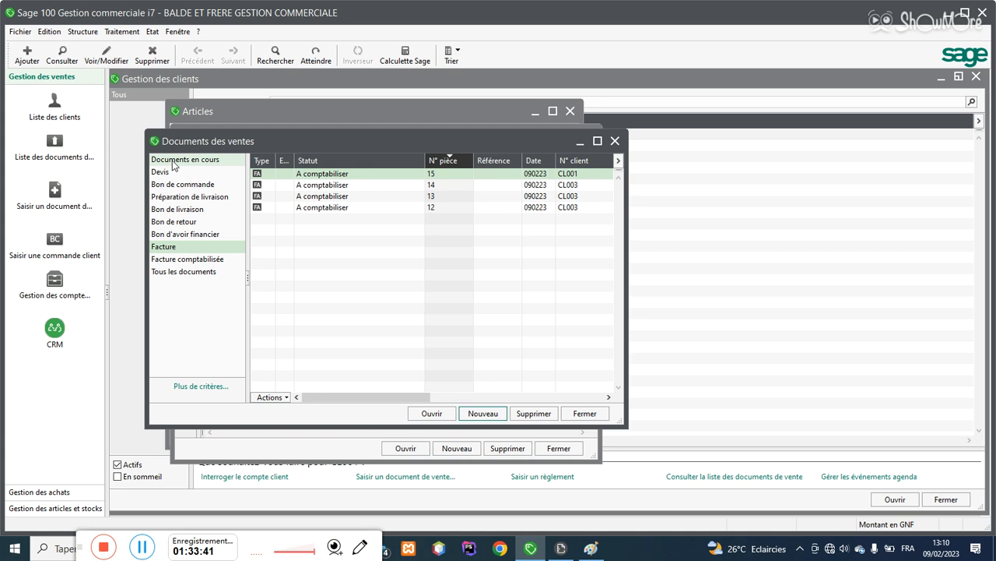
Step: Open the third customer's record from the customer list and show its tariffs and family discounts
click(82, 32)
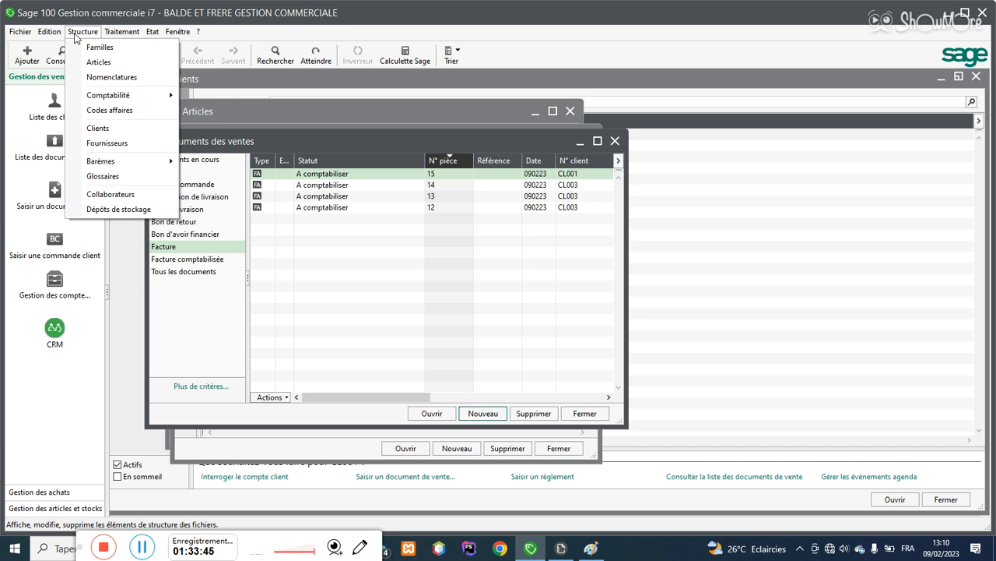
click(117, 128)
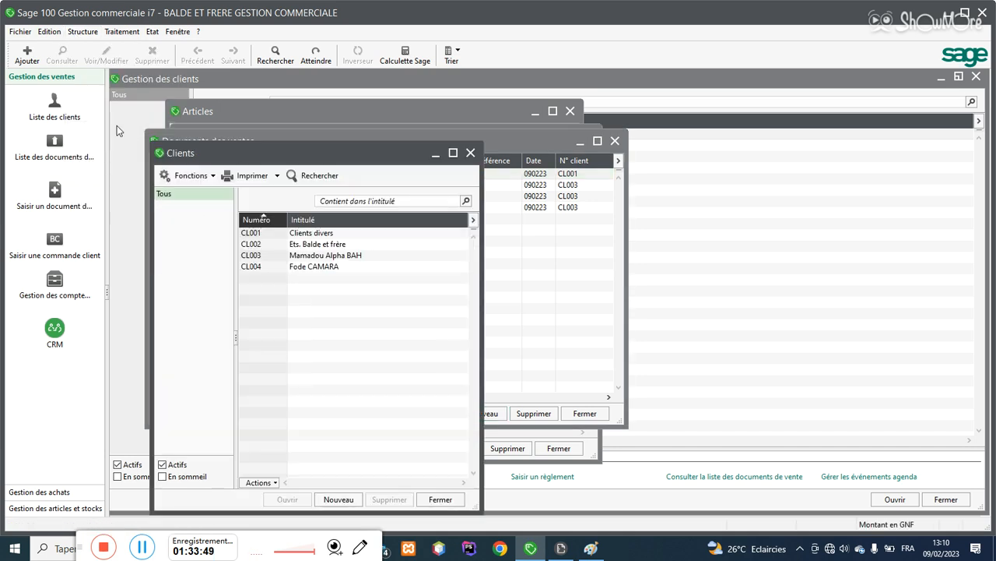
double_click(329, 256)
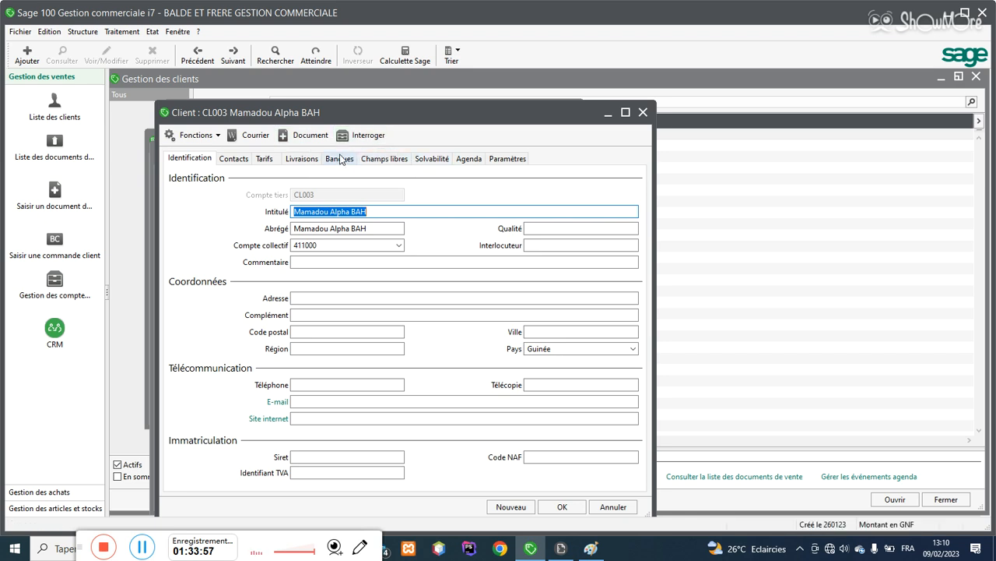
click(262, 159)
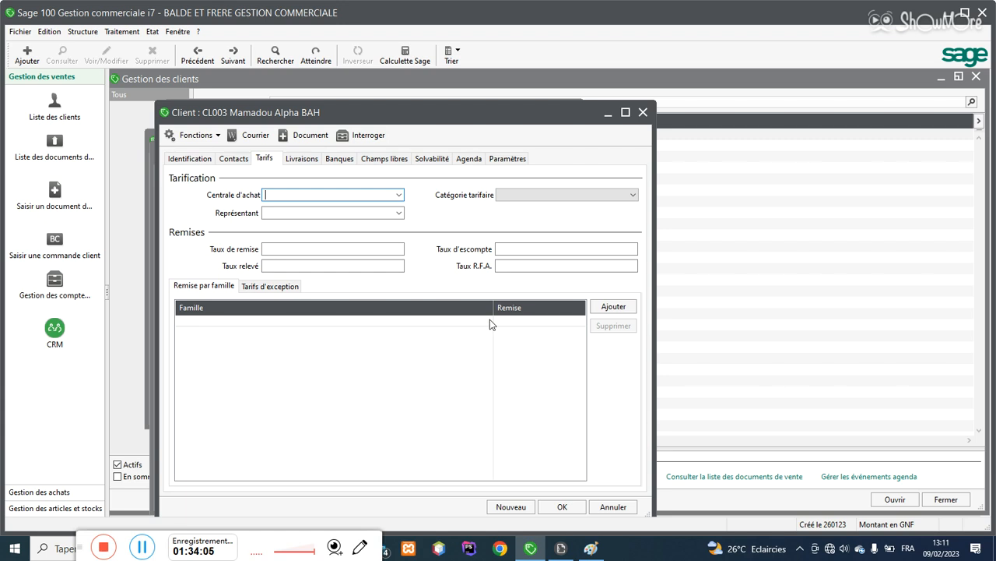
Step: Add a 2% discount on the family O03 Ordinateur Bureautiques for this customer
click(601, 310)
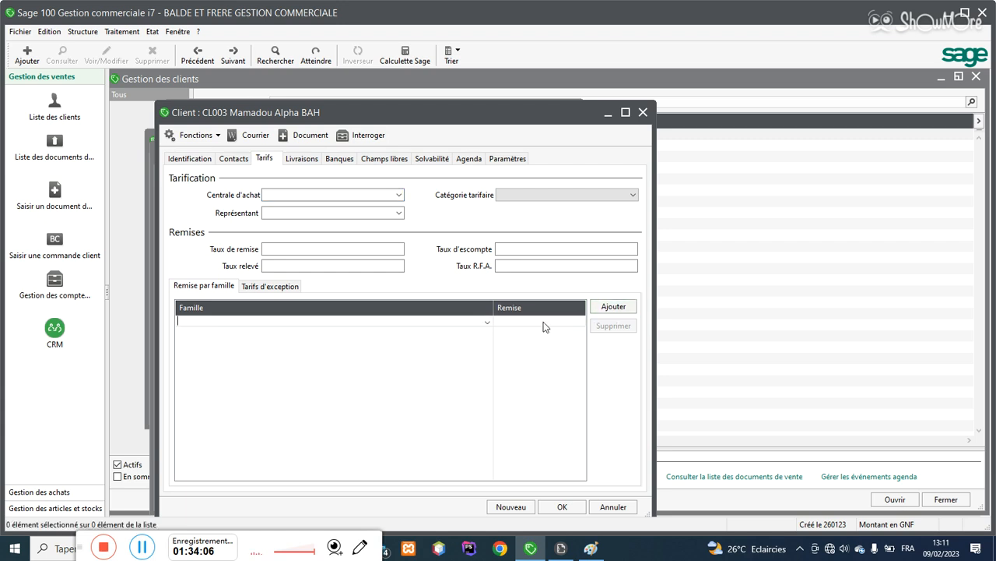
click(487, 321)
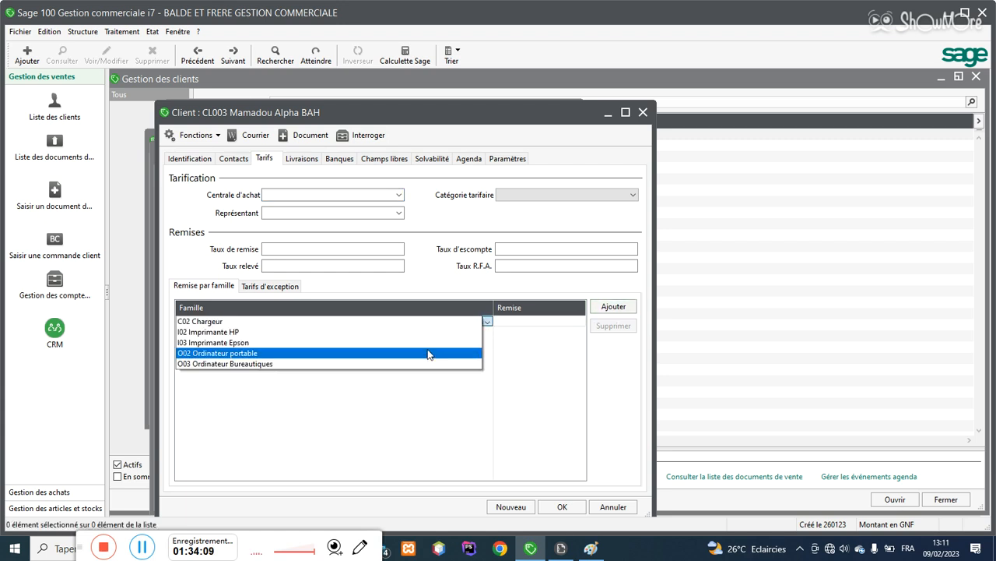
click(239, 364)
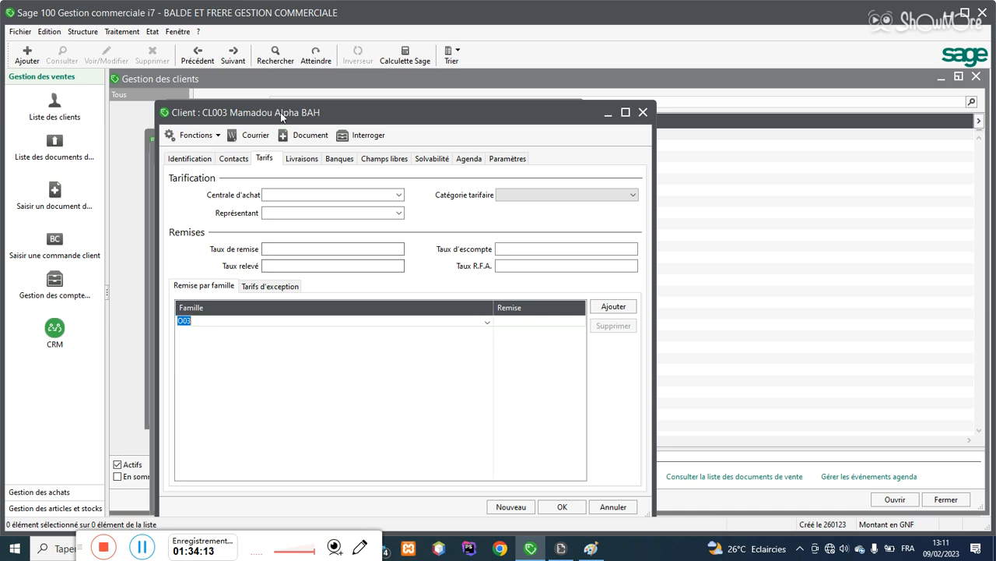
click(516, 325)
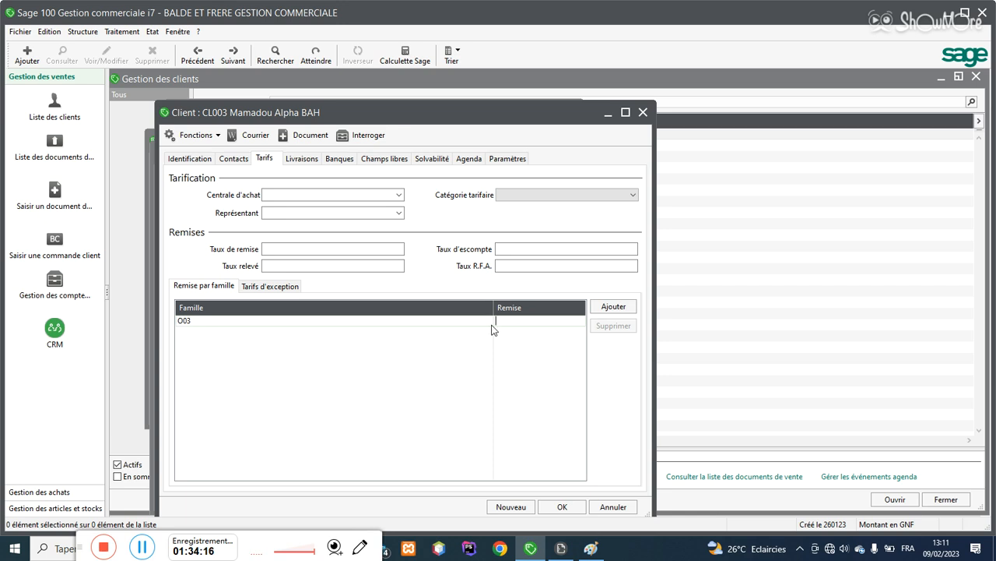
text(2)
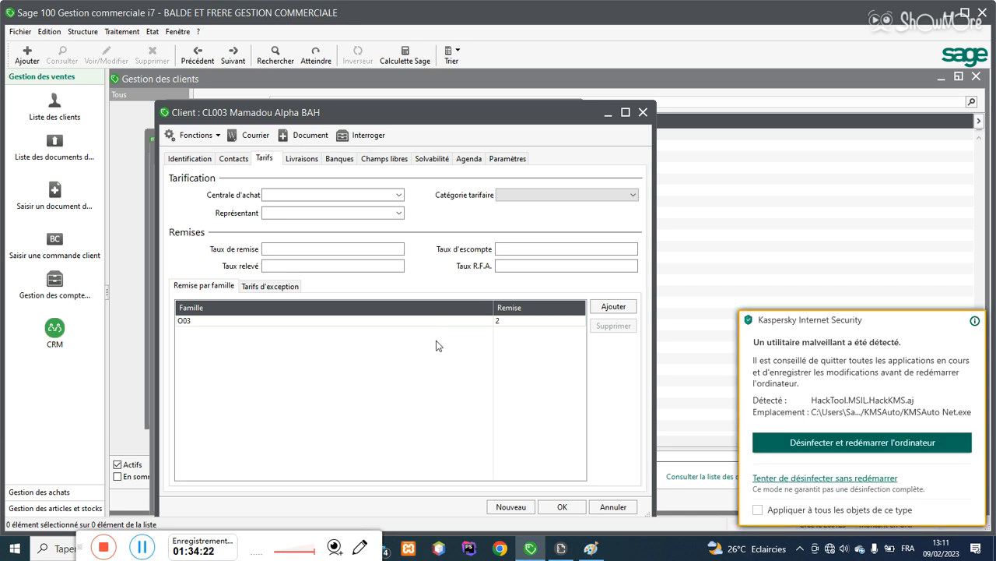
Step: Add a 1% discount on the family I03 Imprimante Epson and save the customer record
click(622, 309)
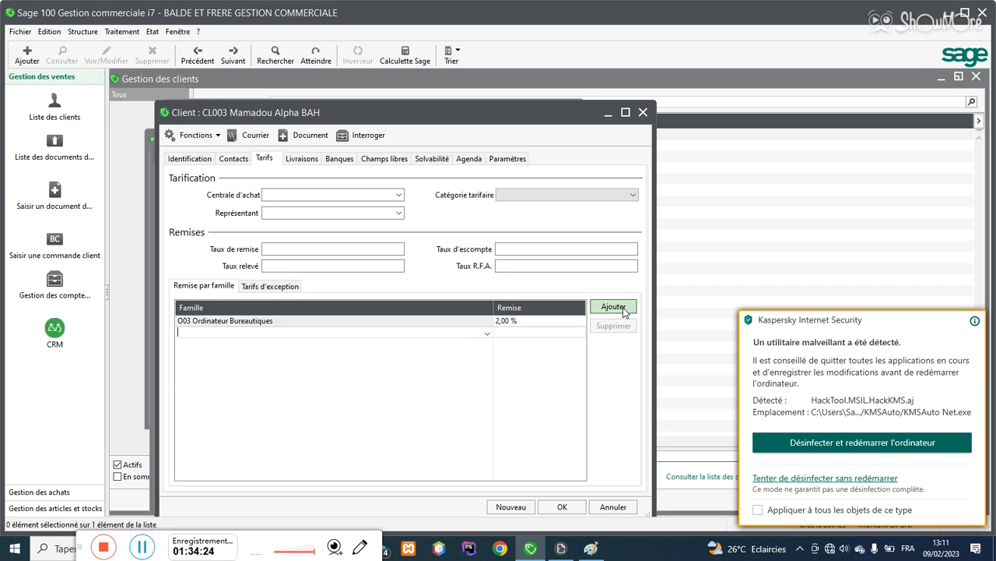
click(487, 333)
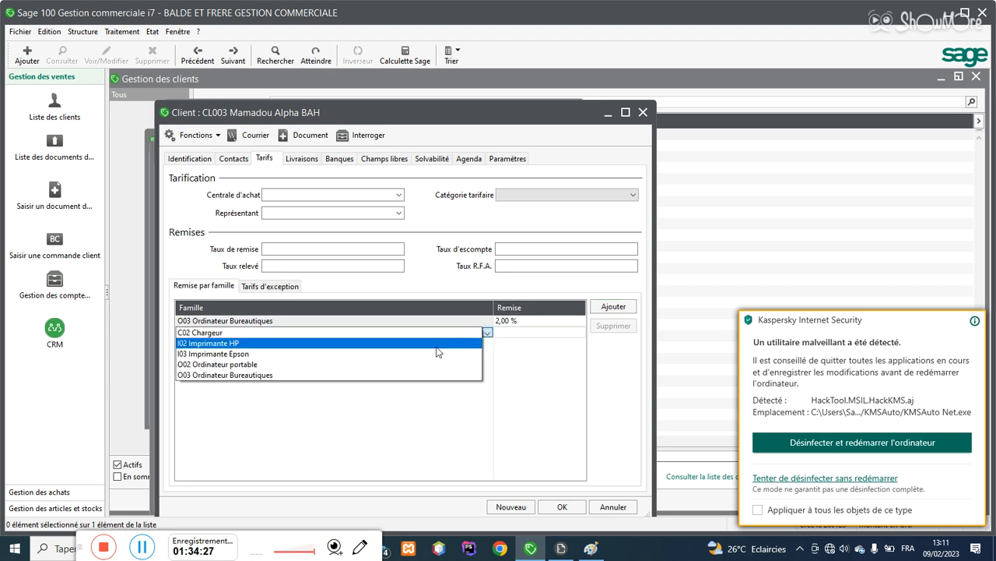
click(372, 354)
click(517, 333)
text(1)
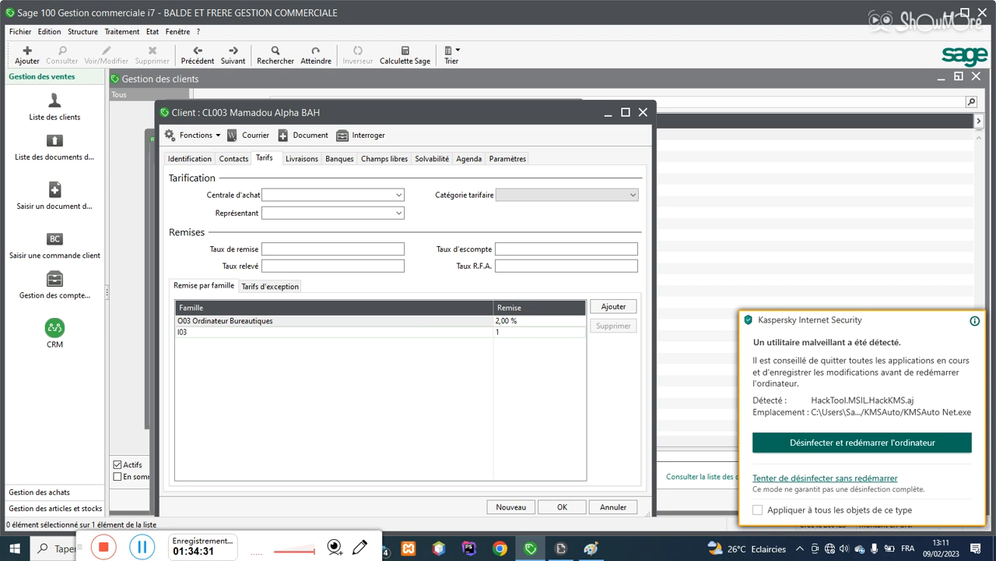
click(436, 381)
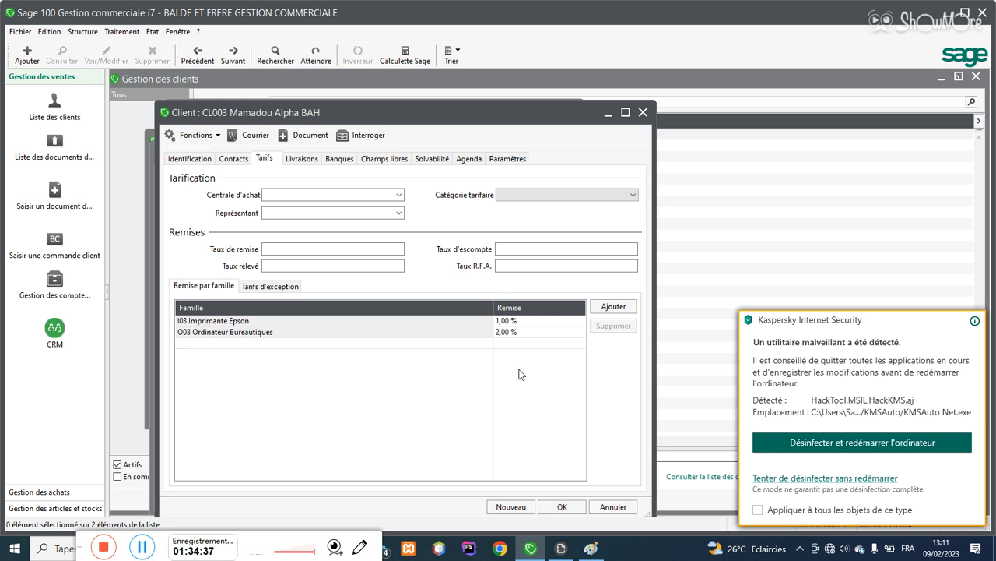
click(562, 507)
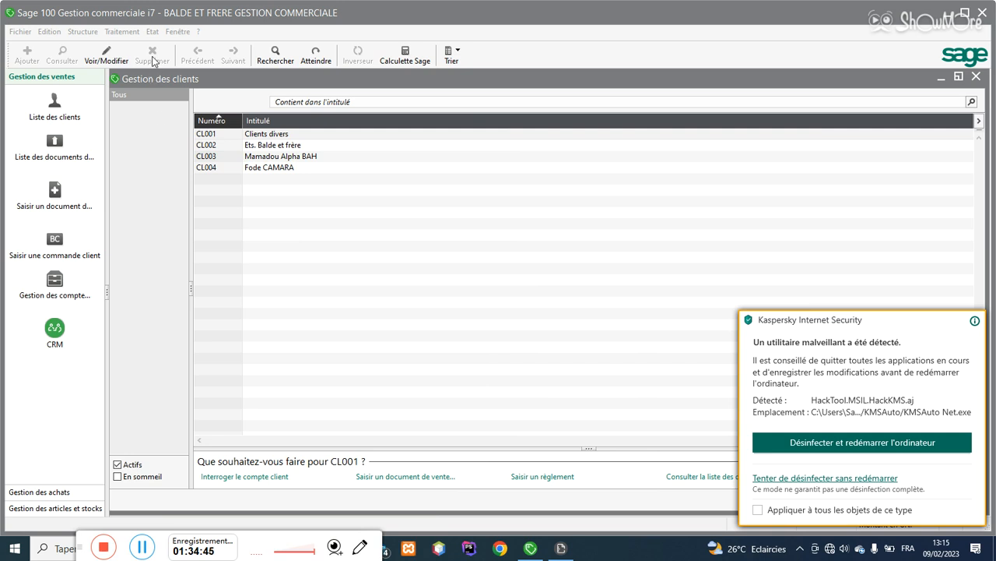
click(124, 32)
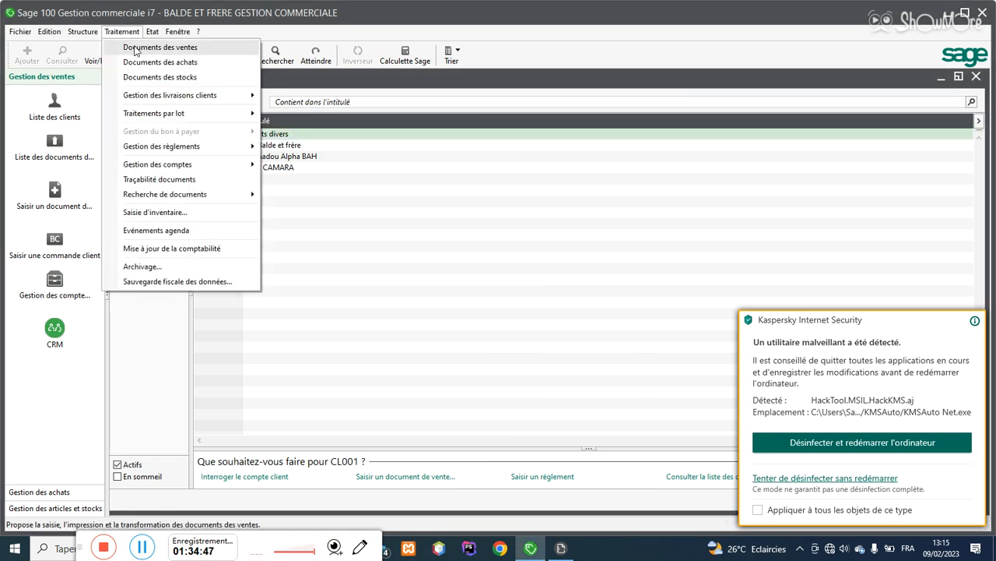
click(154, 213)
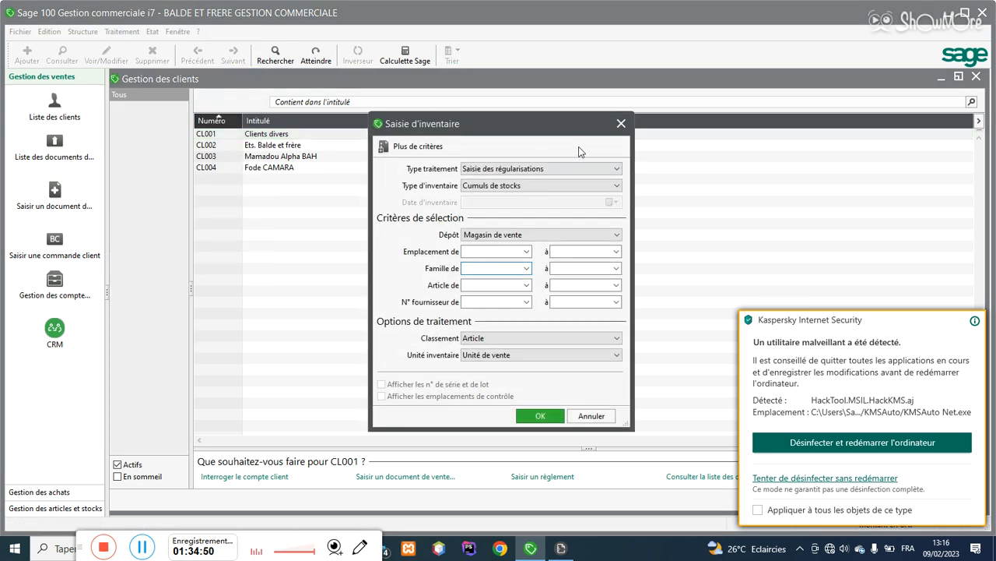
click(620, 125)
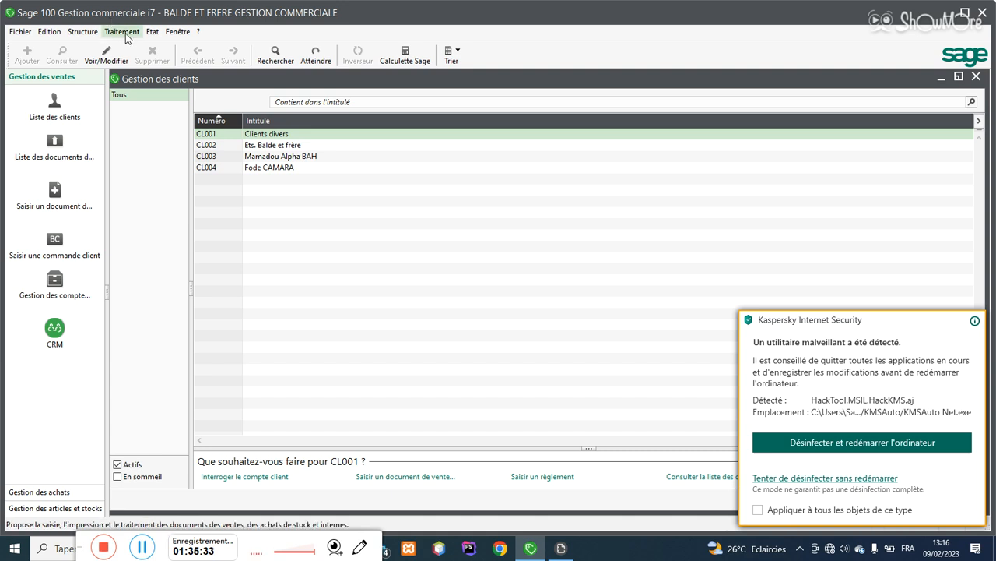
Step: Start an inventory entry for the Magasin de vente depot, run the preliminary stock value readjustment, and maximize the inventory window
click(125, 31)
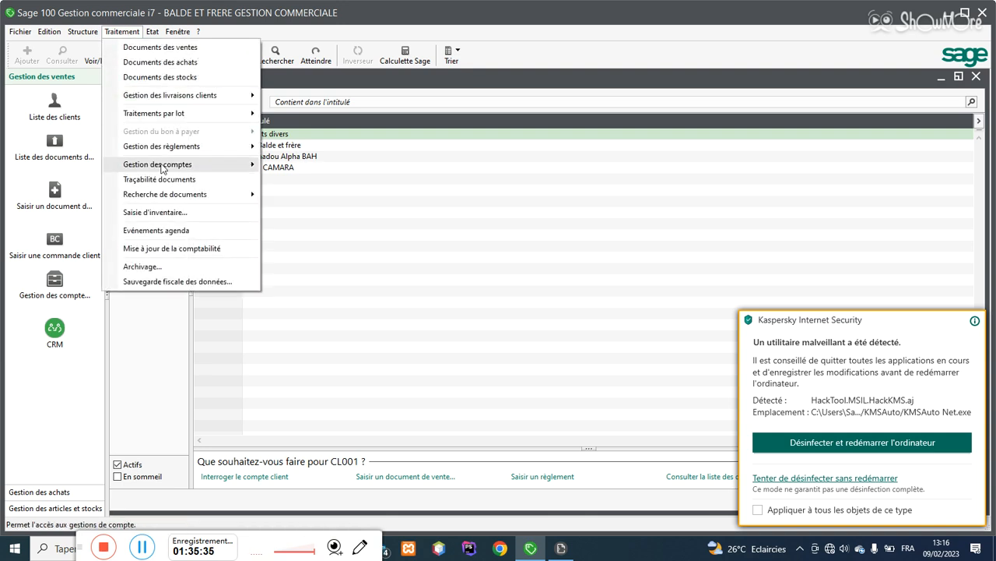
click(181, 216)
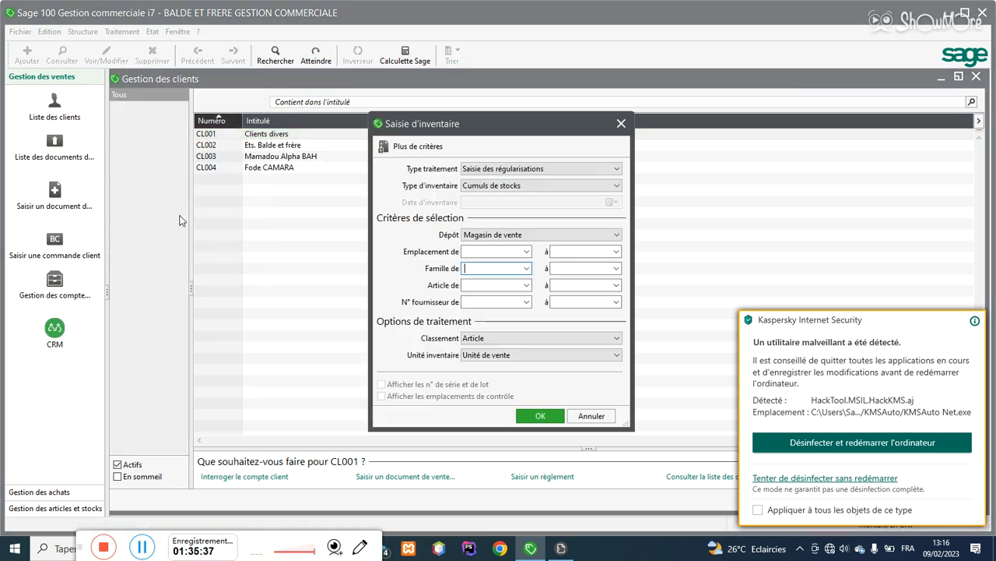
drag(486, 134, 287, 109)
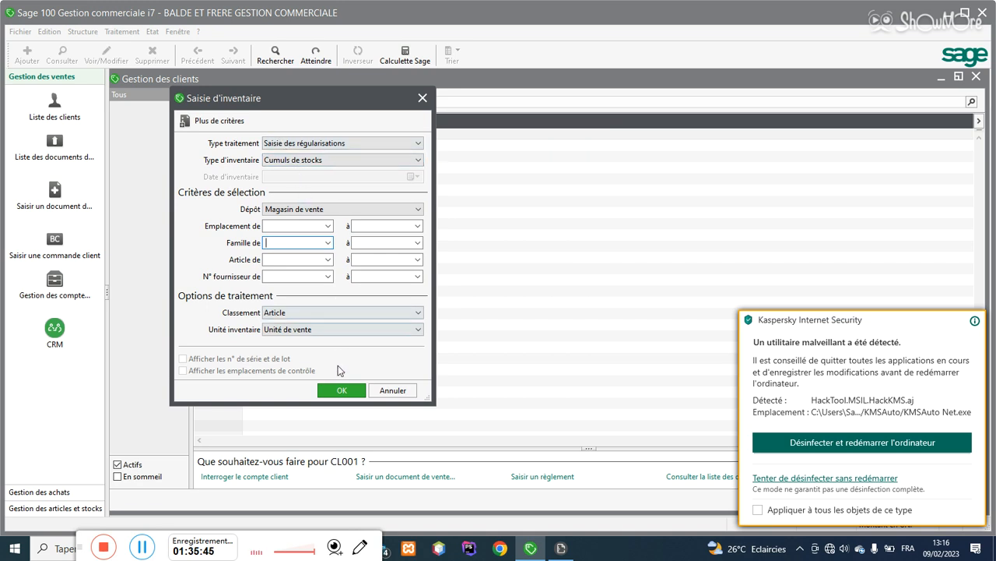
click(343, 390)
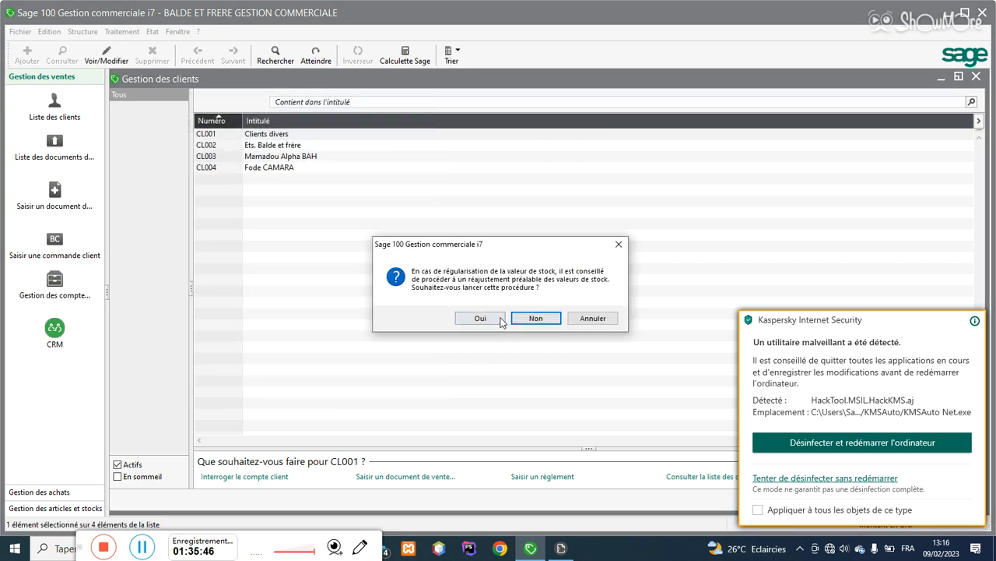
click(501, 318)
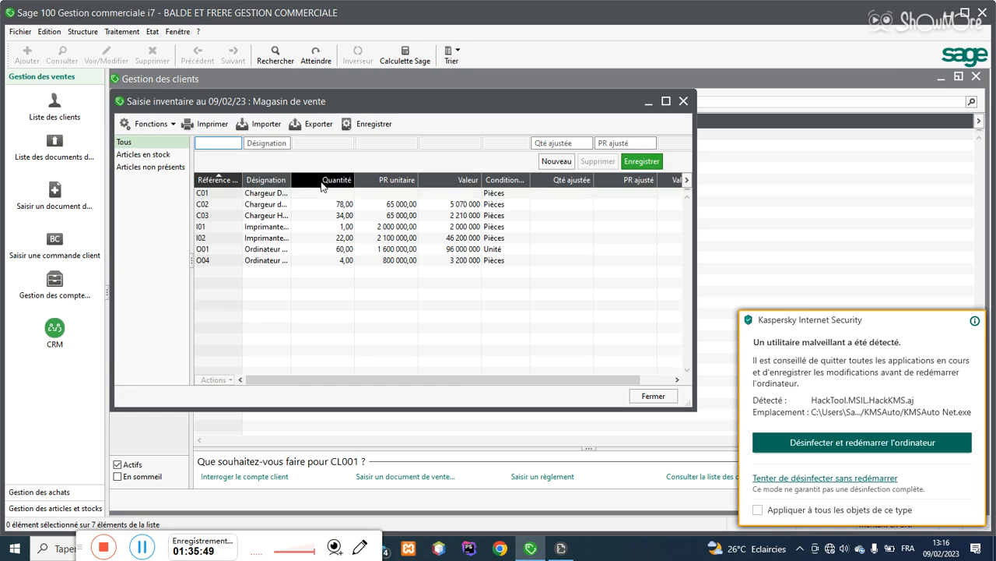
click(666, 101)
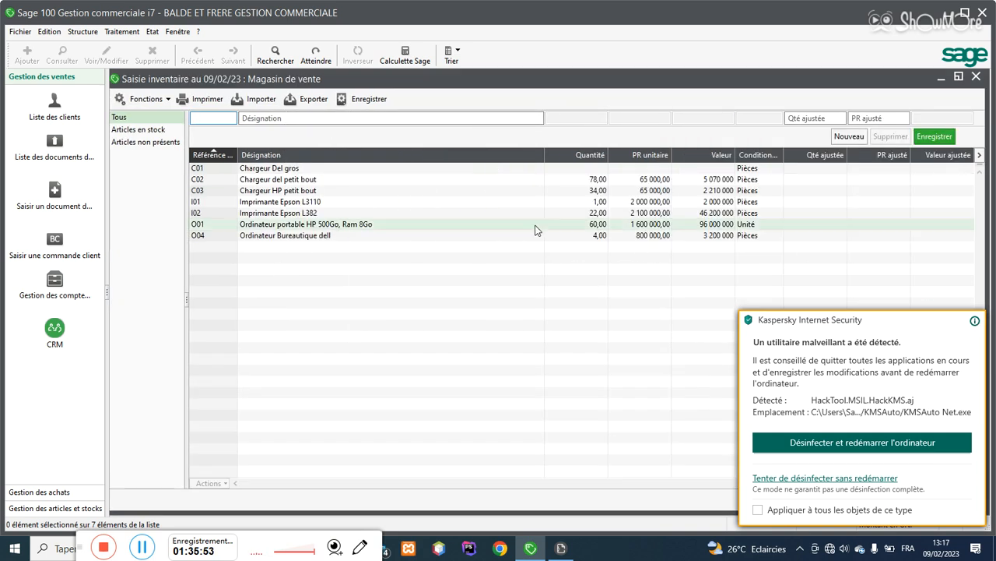
Step: Look through the inventory rows and set the adjusted quantity of article C01 Chargeur Del gros to 2
click(432, 169)
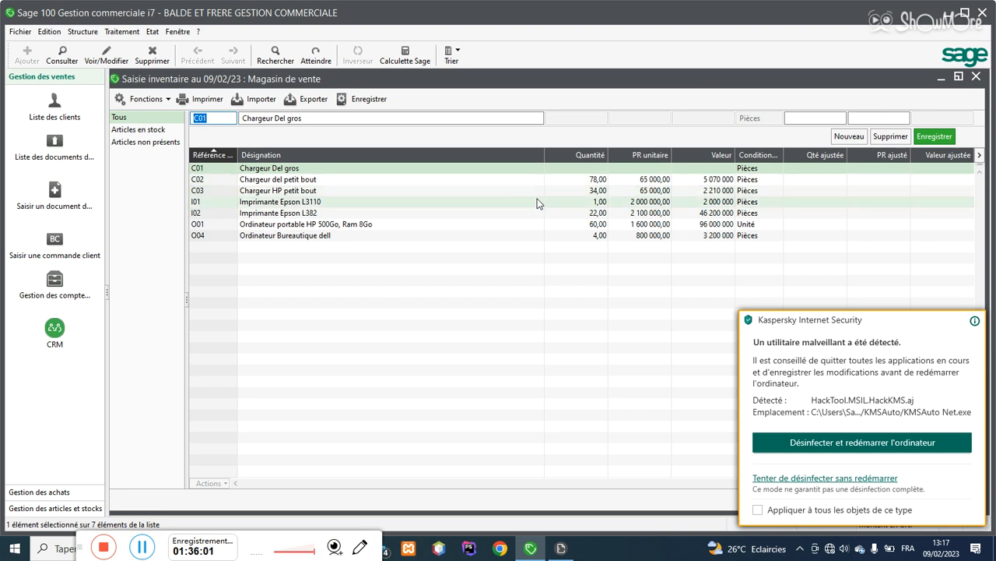
click(597, 205)
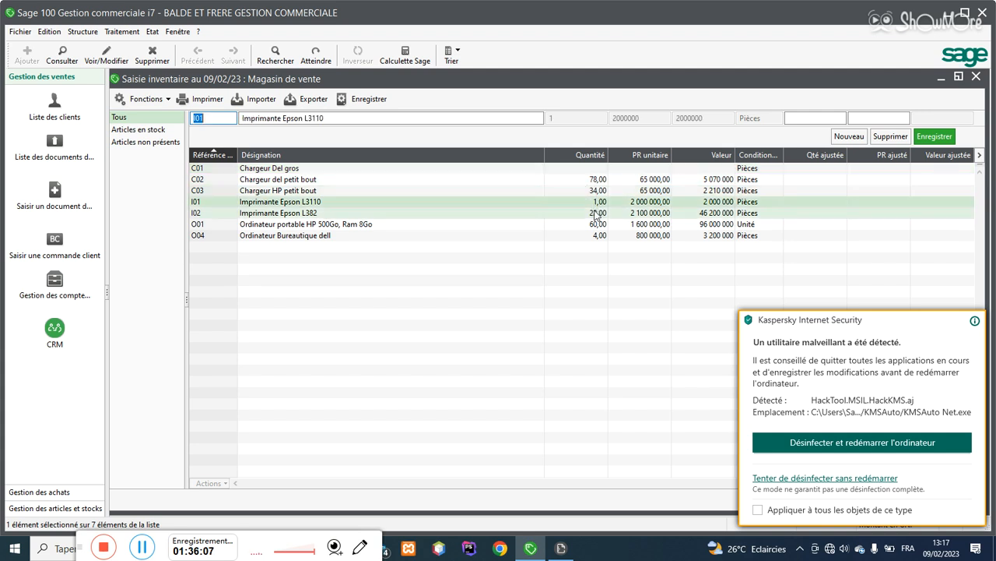
click(597, 214)
click(598, 226)
click(596, 235)
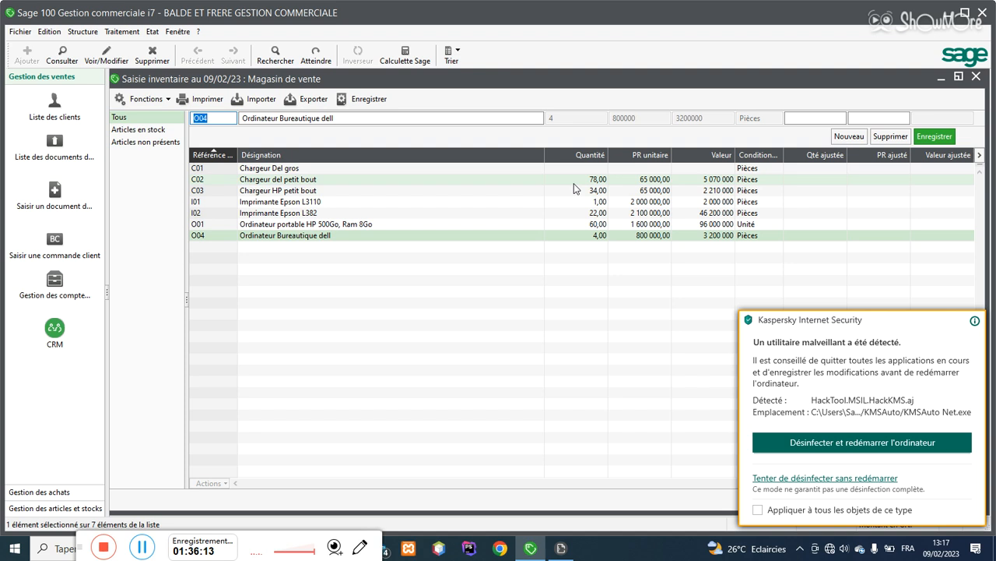
click(288, 169)
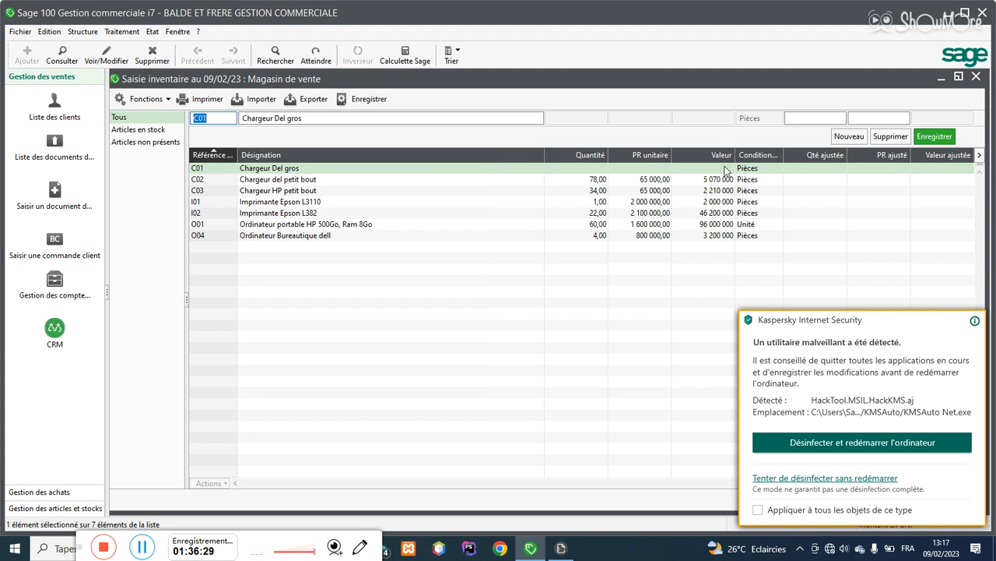
click(807, 119)
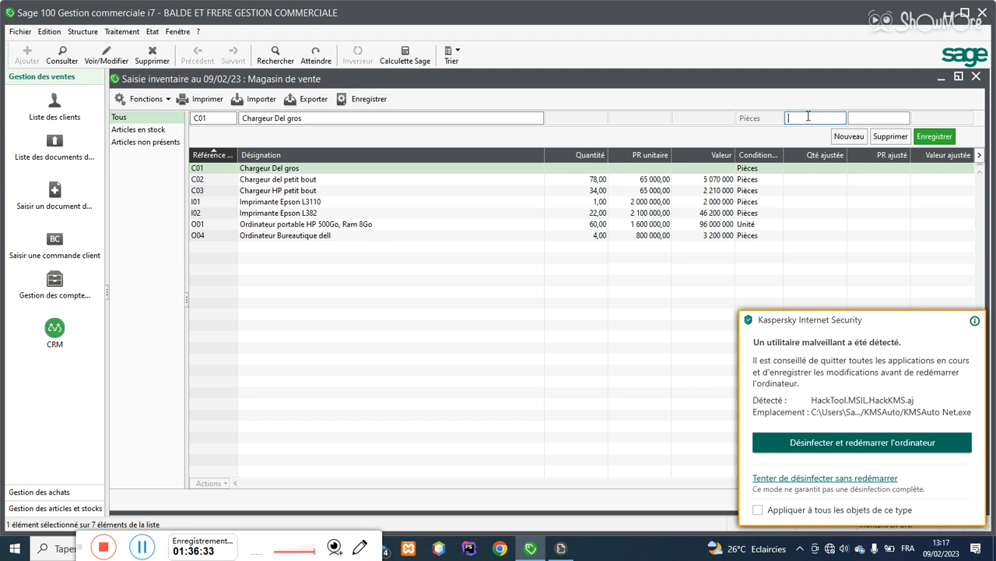
text(2)
key(Return)
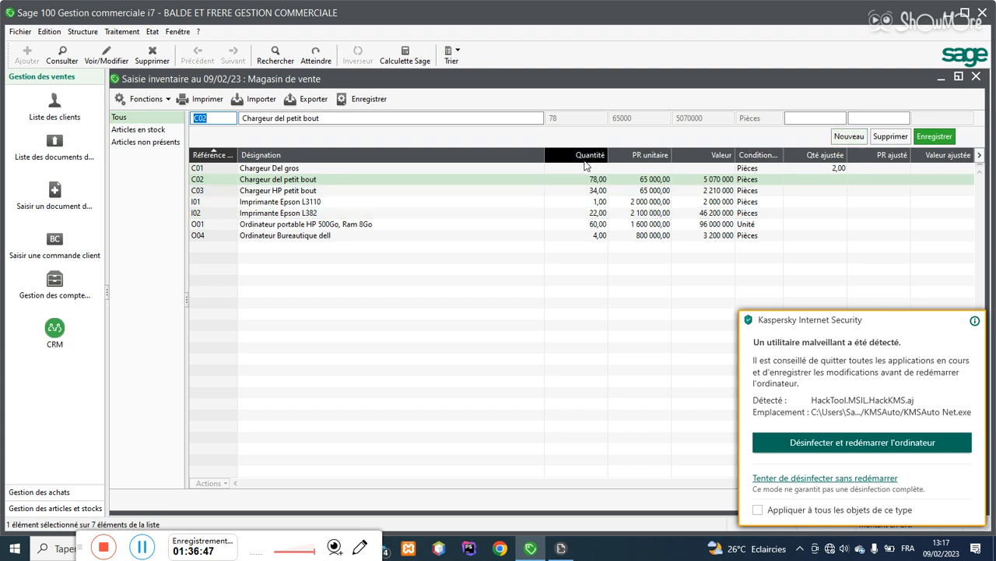
Step: Set the adjusted quantity of article C02 Chargeur del petit bout to 75
click(816, 116)
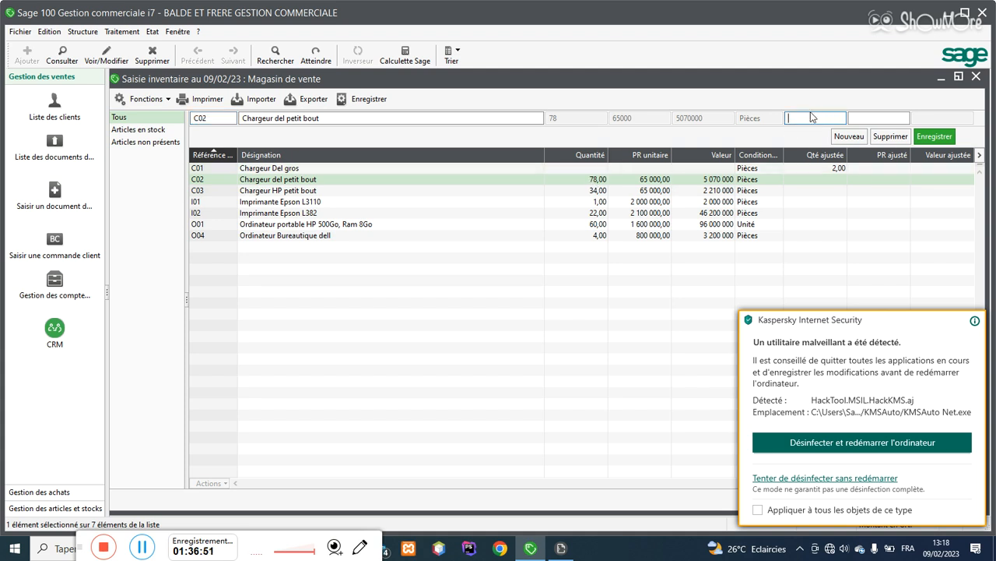
text(75)
key(Return)
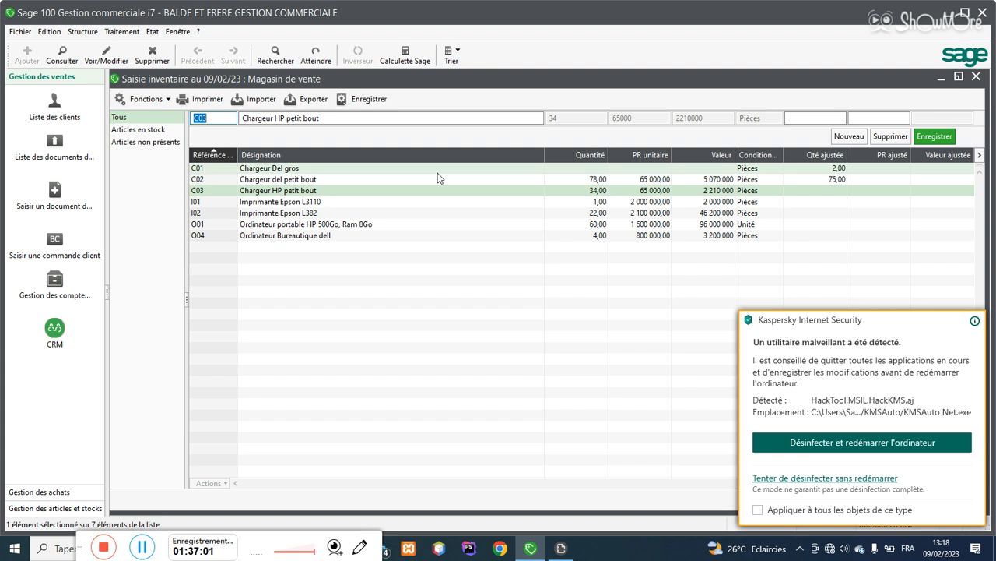
Step: Move the antivirus notification out of the way and record the inventory, accepting the stock value readjustment after the update
drag(892, 322, 824, 545)
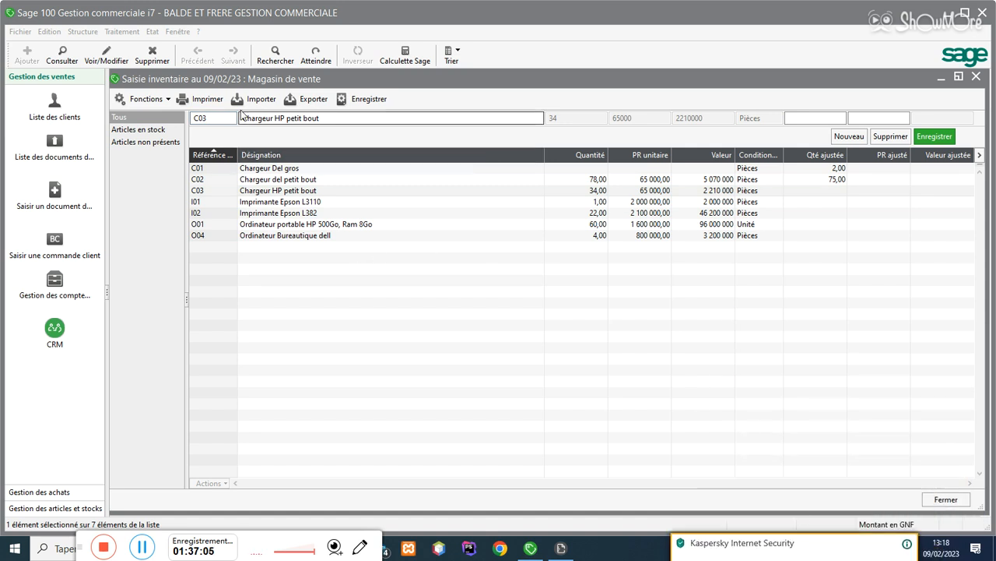
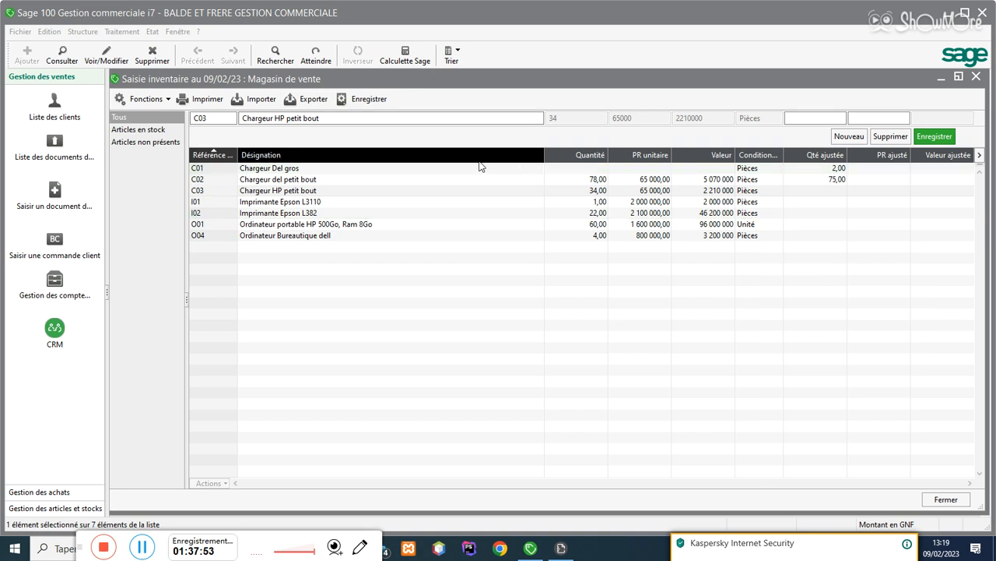
click(360, 103)
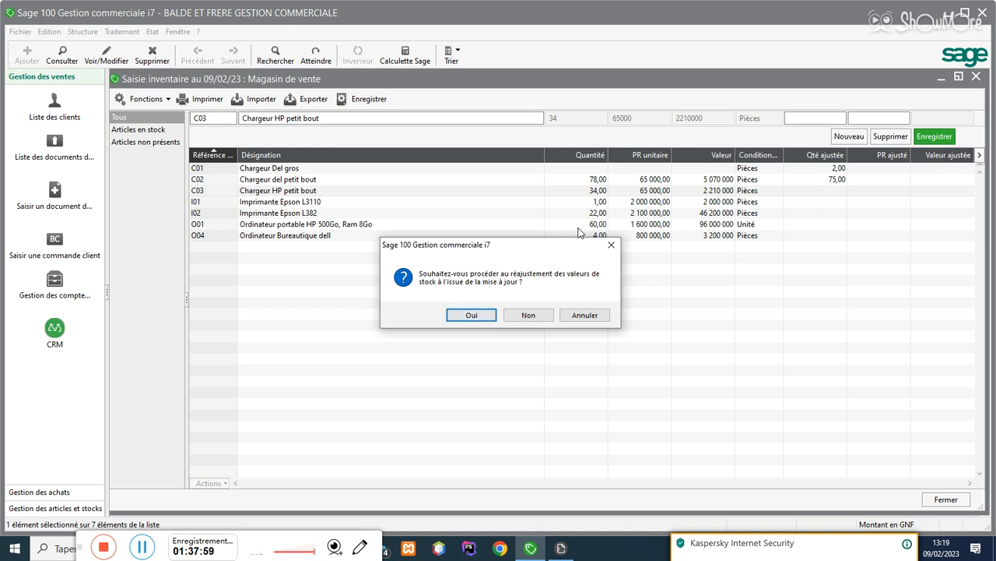
click(466, 315)
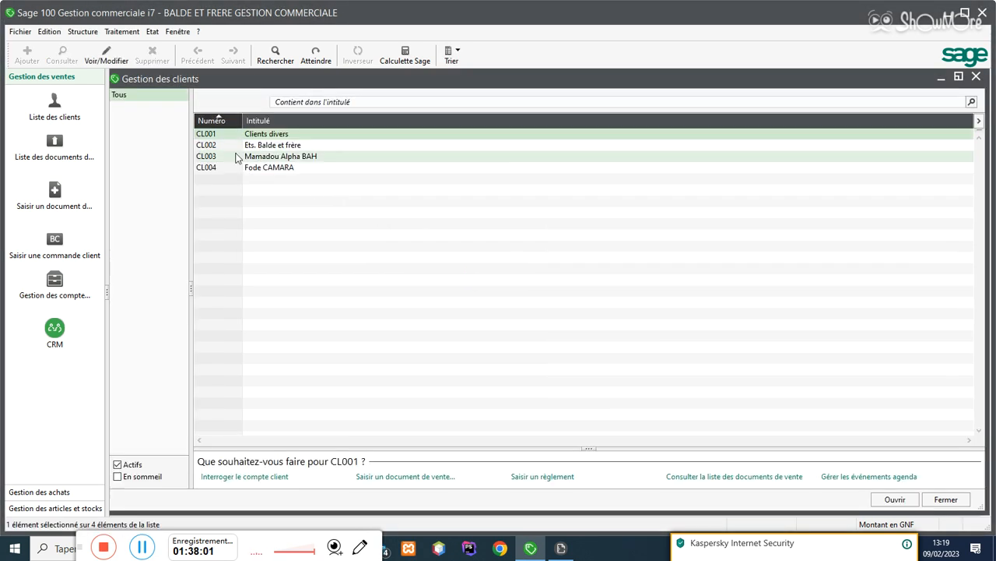
Step: Query the stock of article C01 Chargeur Del gros from its article record, then close the query and the record
click(82, 31)
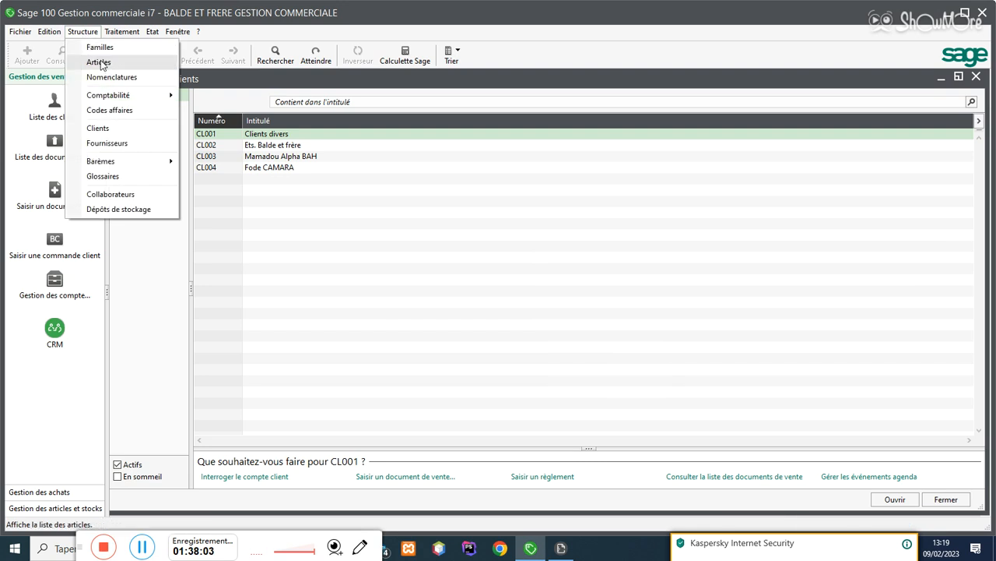
click(101, 61)
double_click(512, 201)
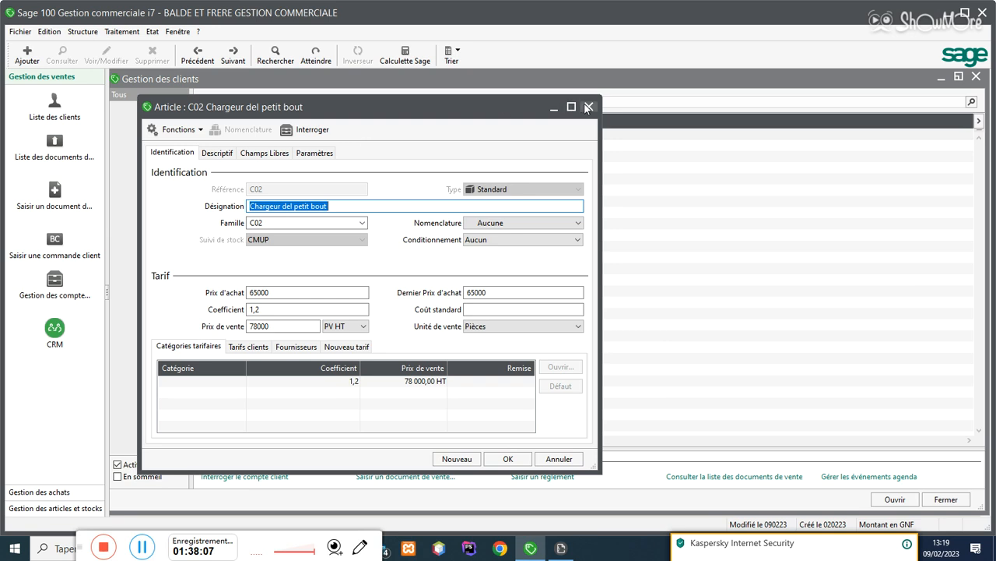
click(588, 107)
double_click(495, 190)
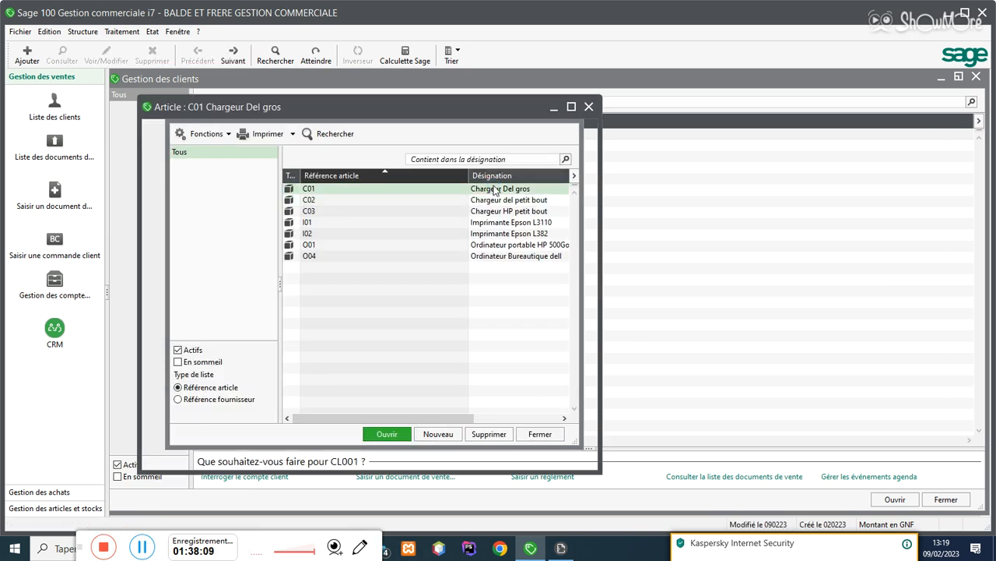
click(302, 130)
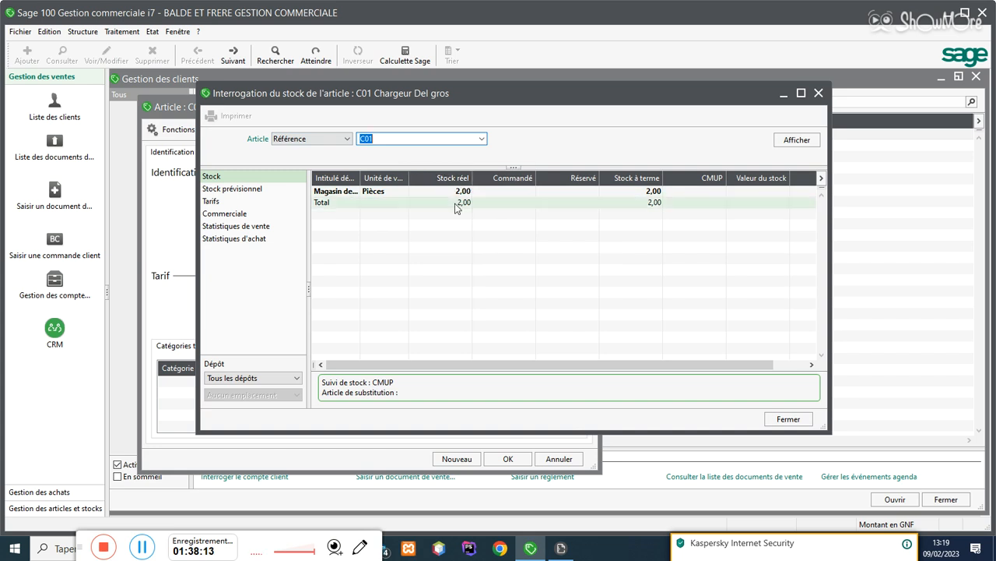
click(788, 419)
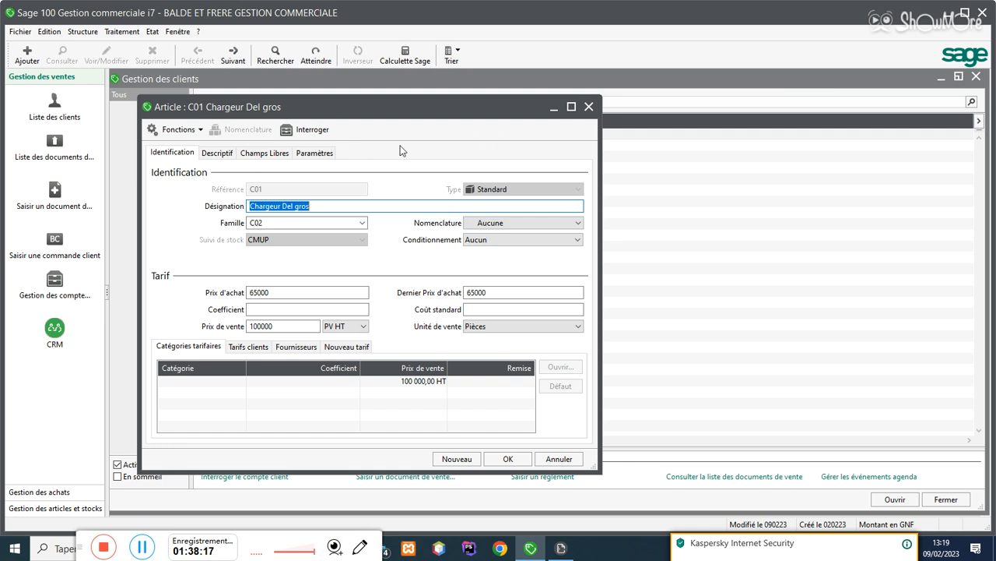
click(589, 108)
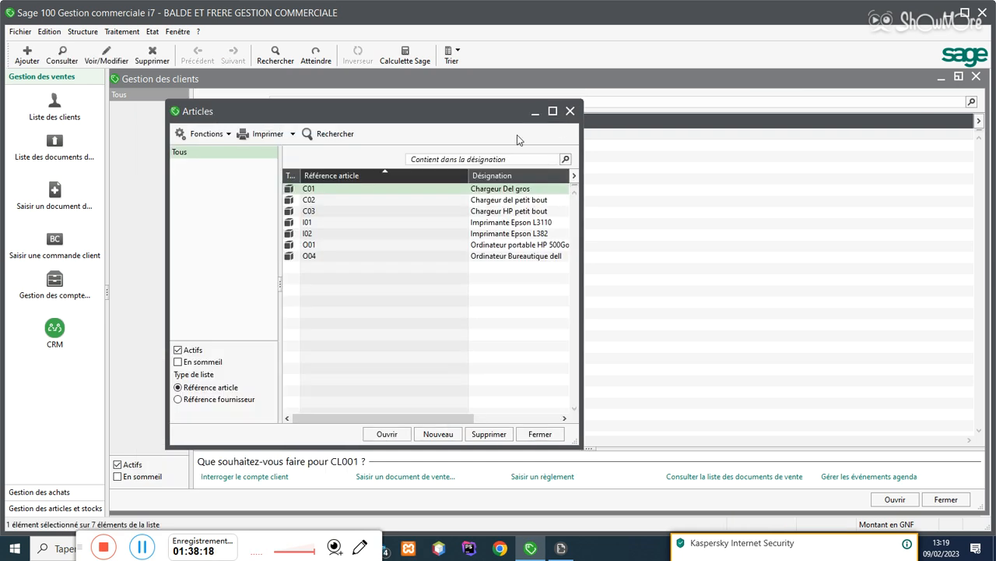
Step: Open the record of article C02 Chargeur del petit bout and query its stock, then close the query
click(480, 198)
double_click(480, 198)
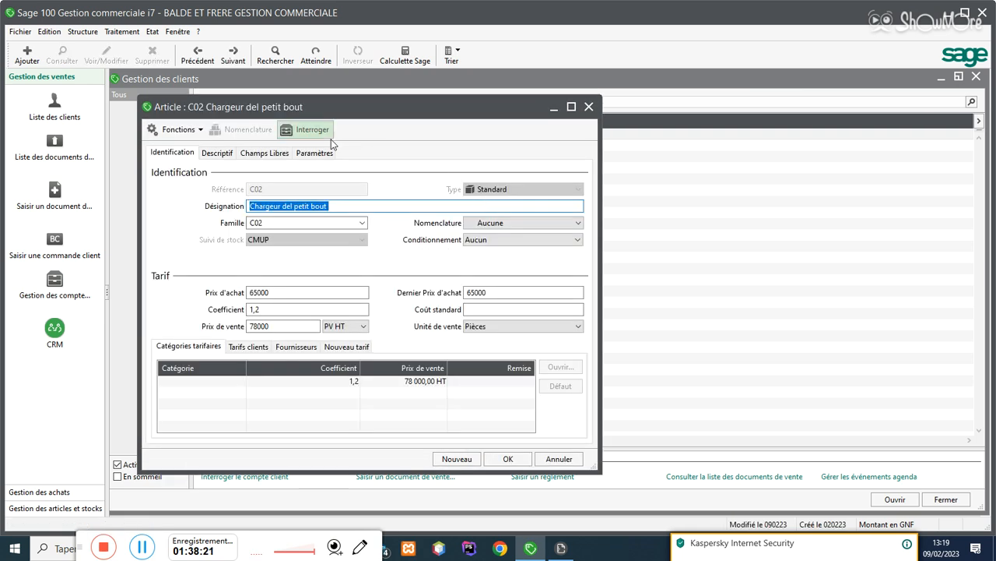
click(290, 130)
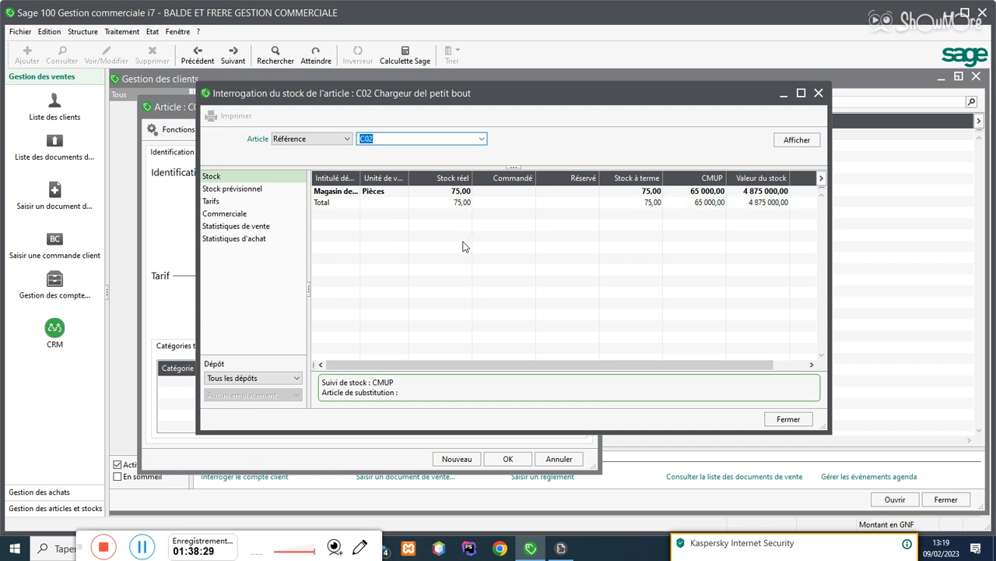
click(786, 419)
Step: Start another inventory entry for the Magasin de vente depot and run the preliminary stock value readjustment
click(131, 32)
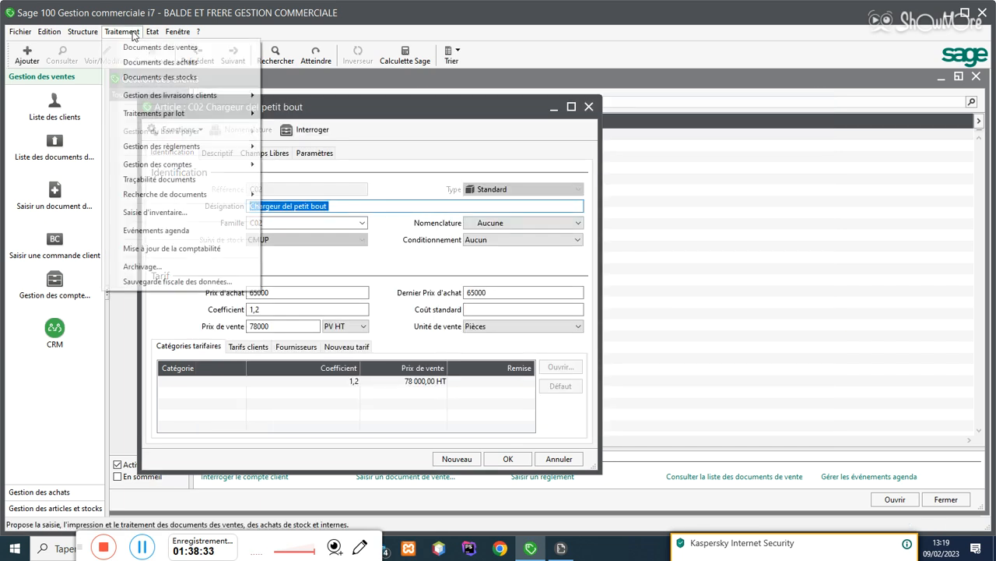
click(160, 212)
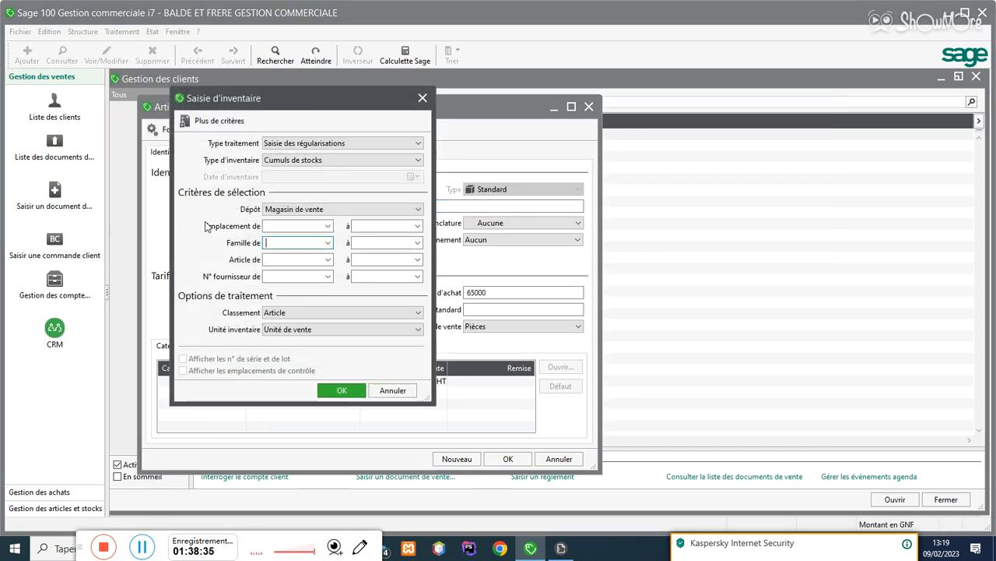
click(343, 390)
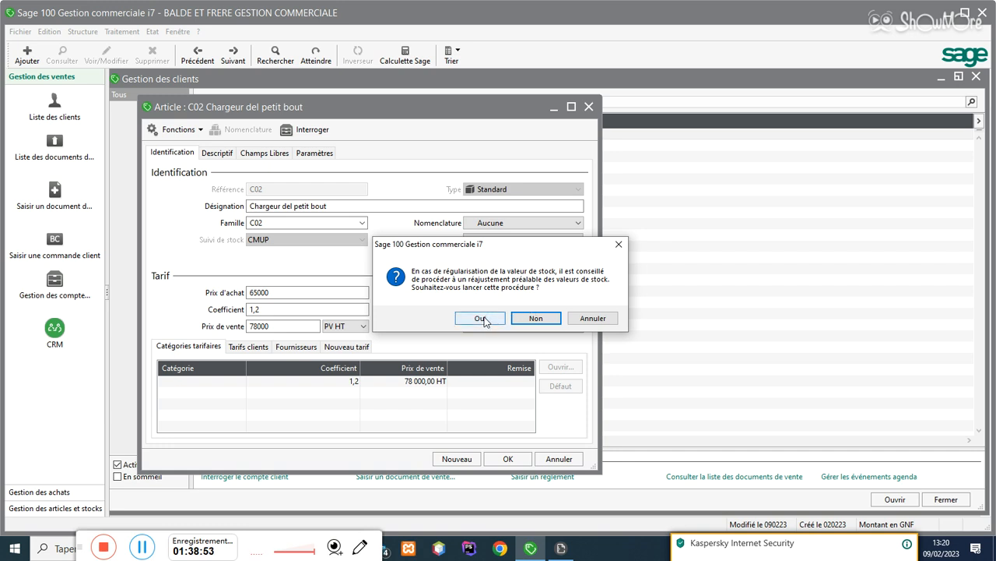
click(481, 318)
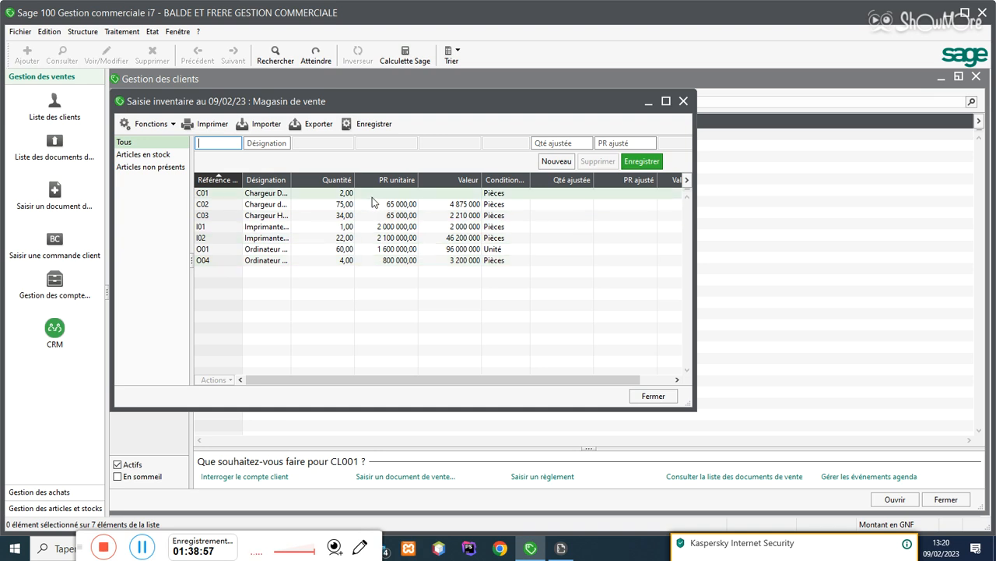
Step: Review the quantities, unit costs and values of the articles in the inventory entry, then close it without recording
click(349, 193)
click(426, 237)
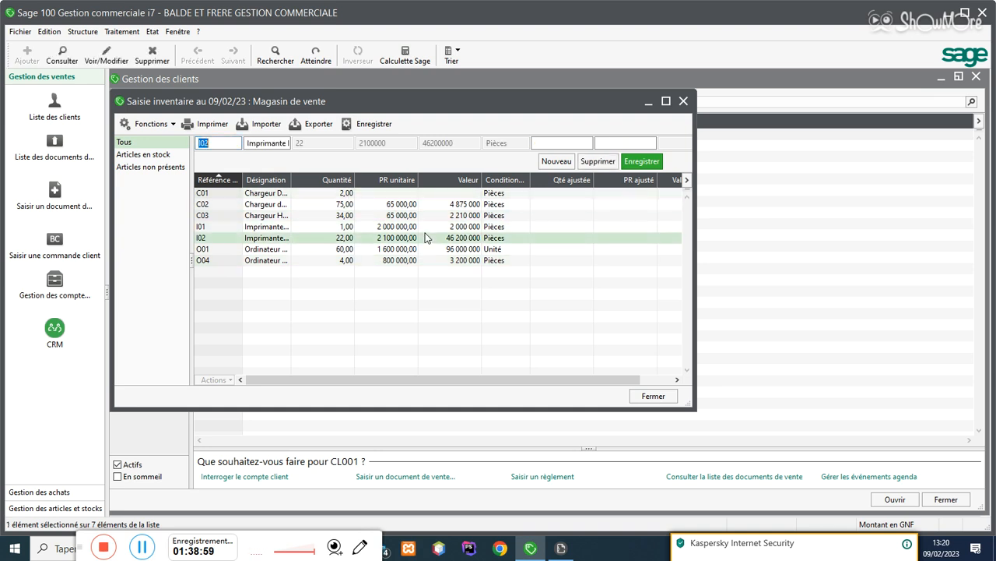
click(395, 260)
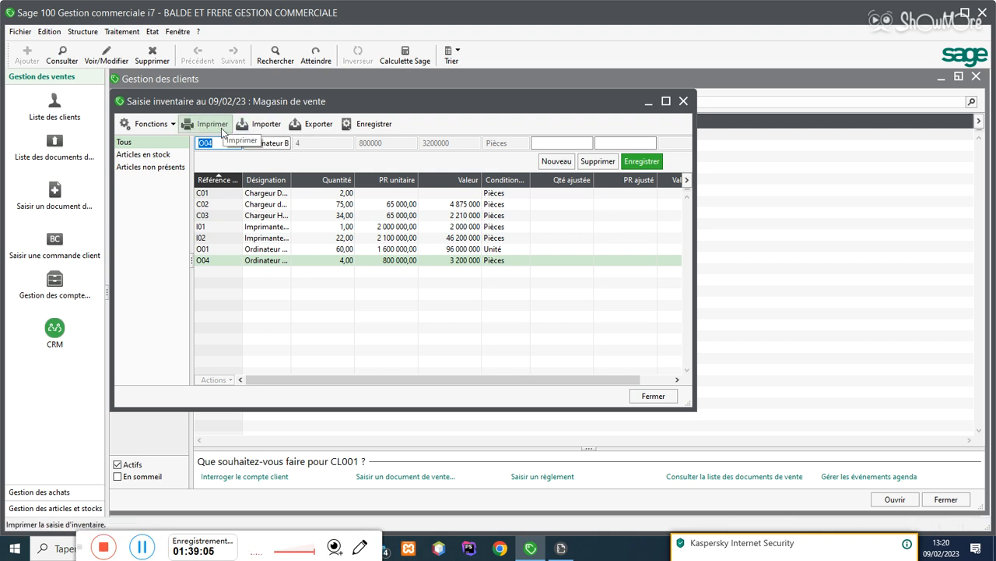
click(649, 398)
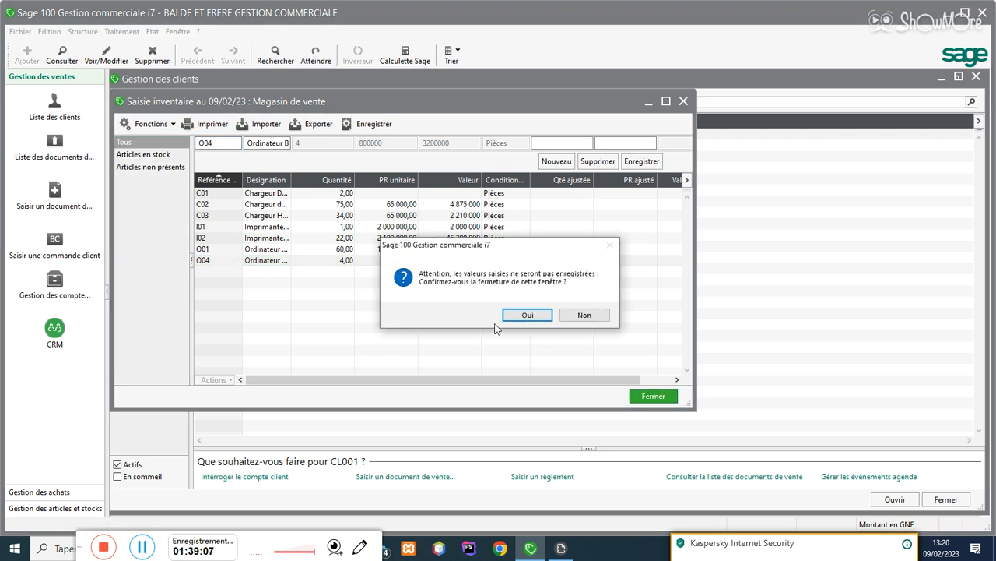
click(576, 314)
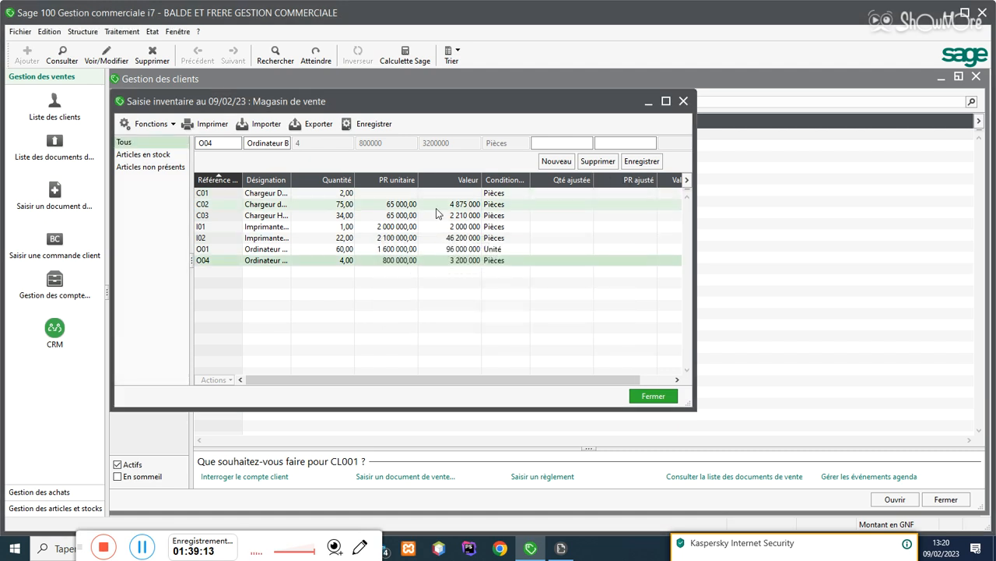
click(412, 206)
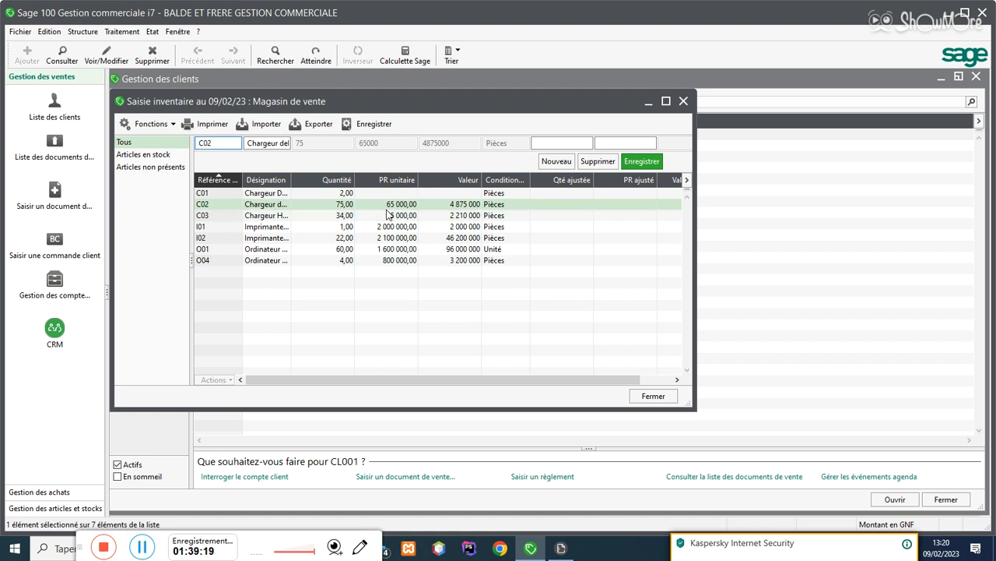
click(391, 215)
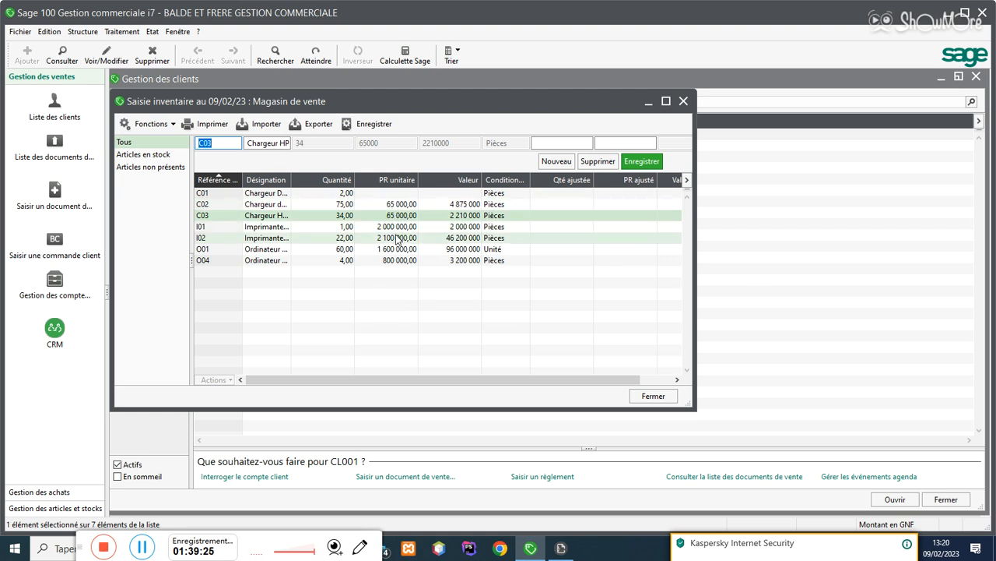
click(646, 397)
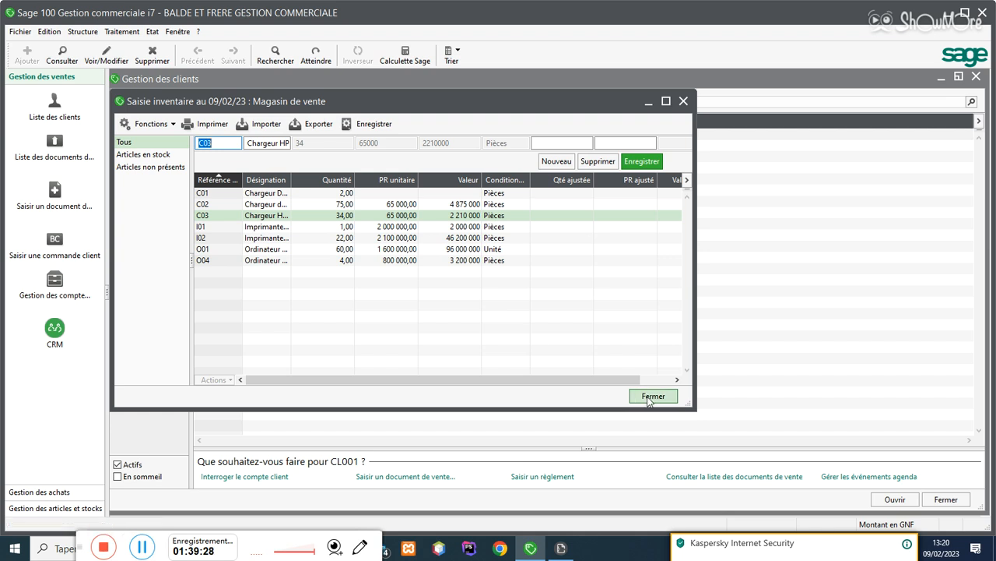
click(528, 314)
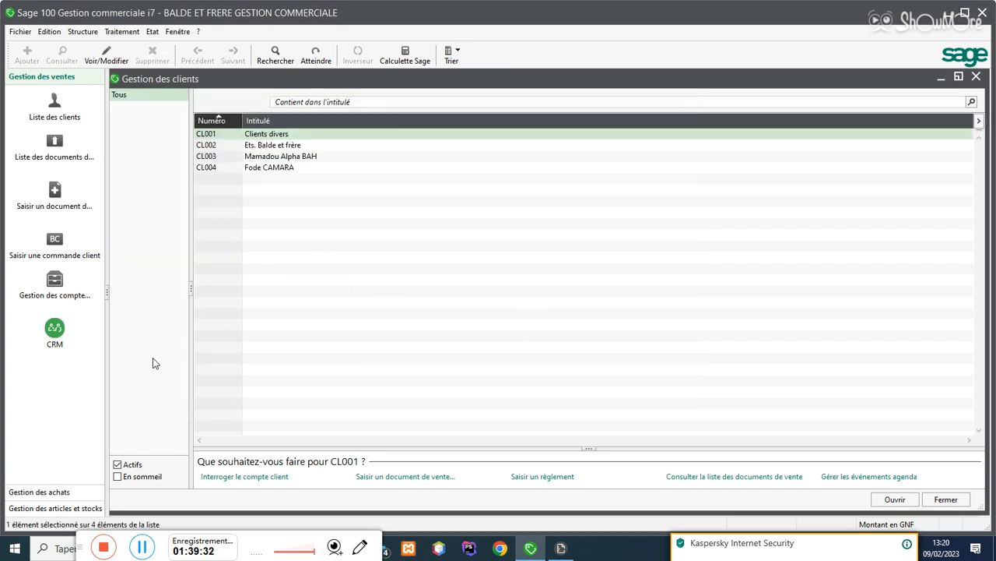
click(144, 548)
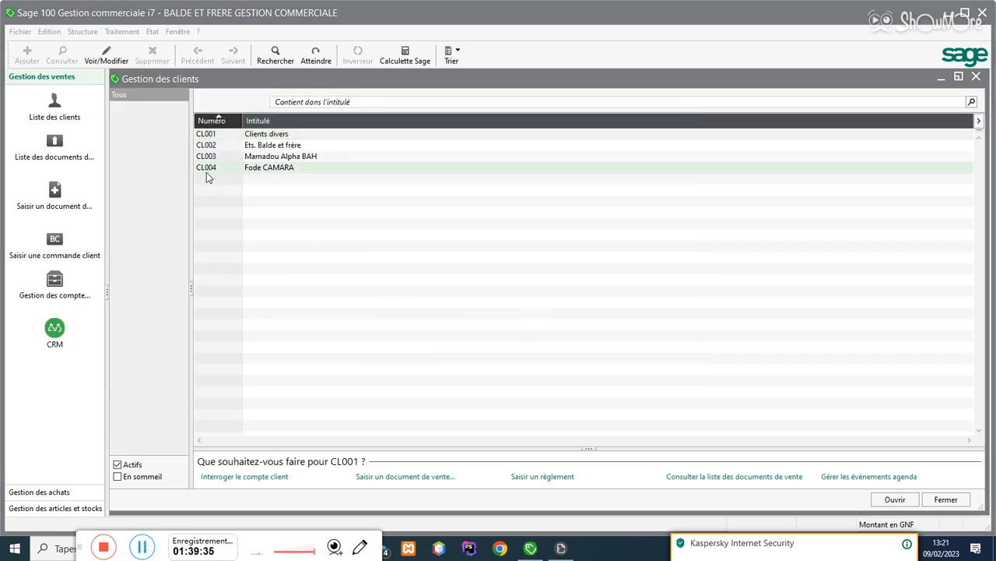
Step: Start an inventory entry for the Magasin de vente depot with Cumuls de stocks and run the preliminary stock value readjustment
click(125, 32)
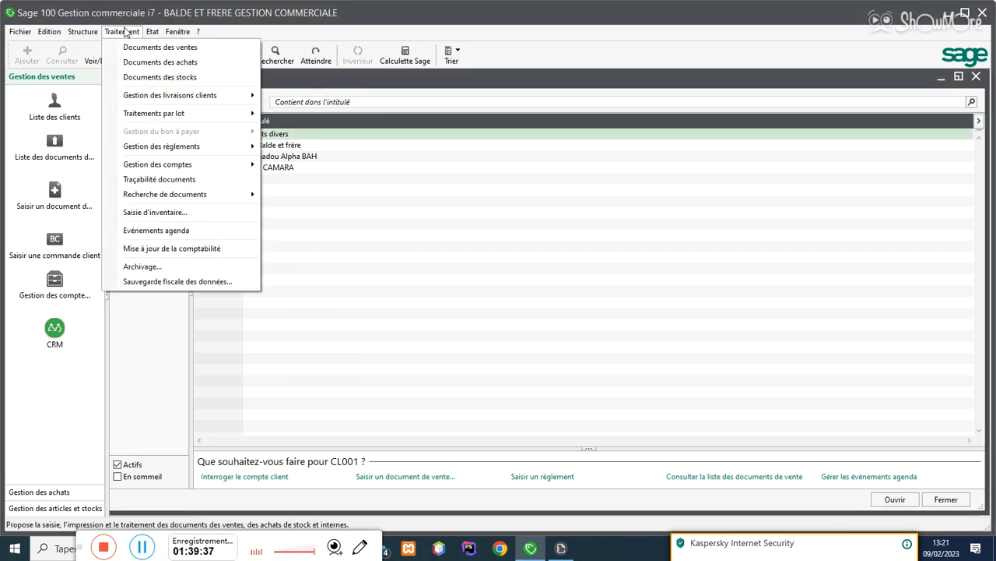
click(173, 212)
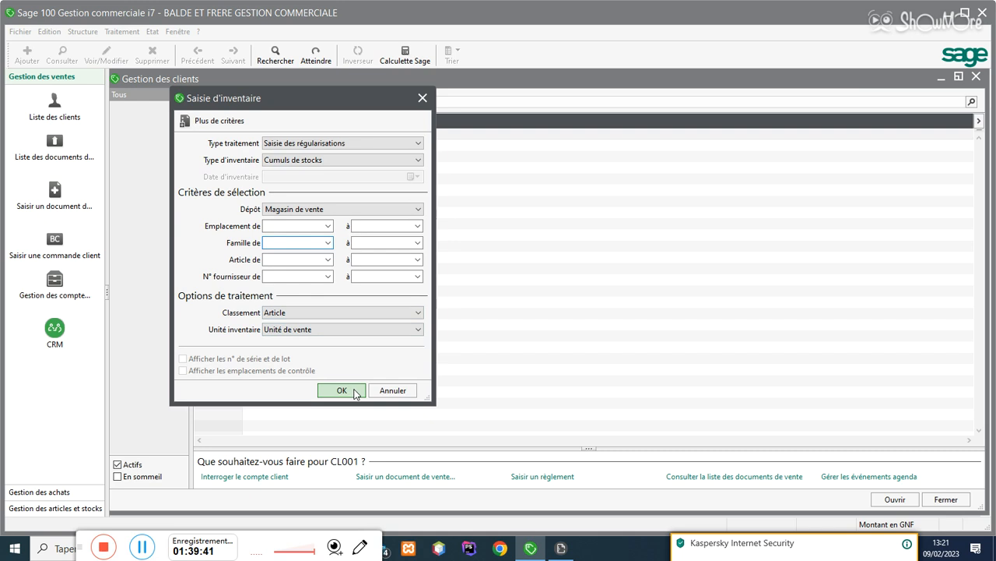
click(316, 209)
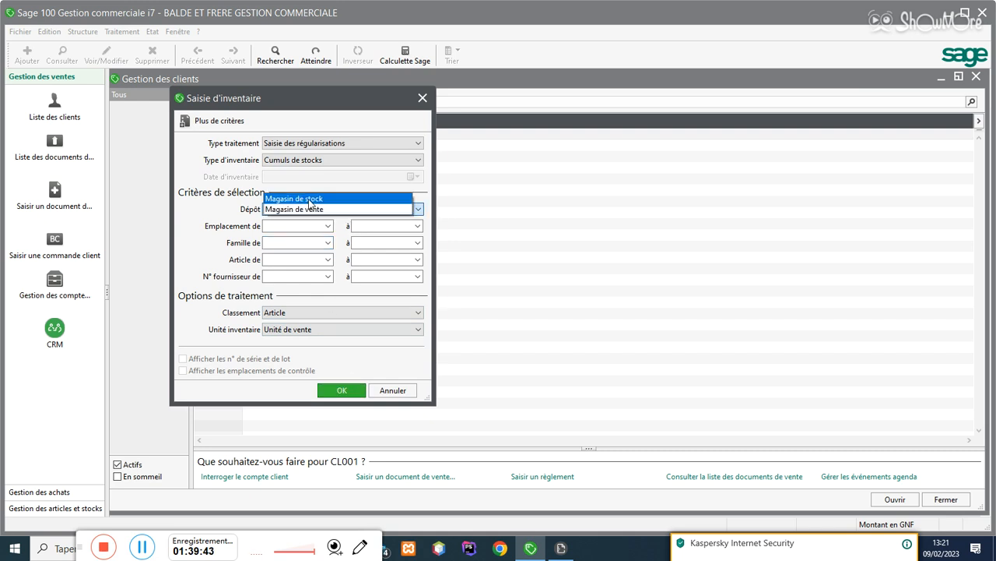
click(311, 209)
click(337, 388)
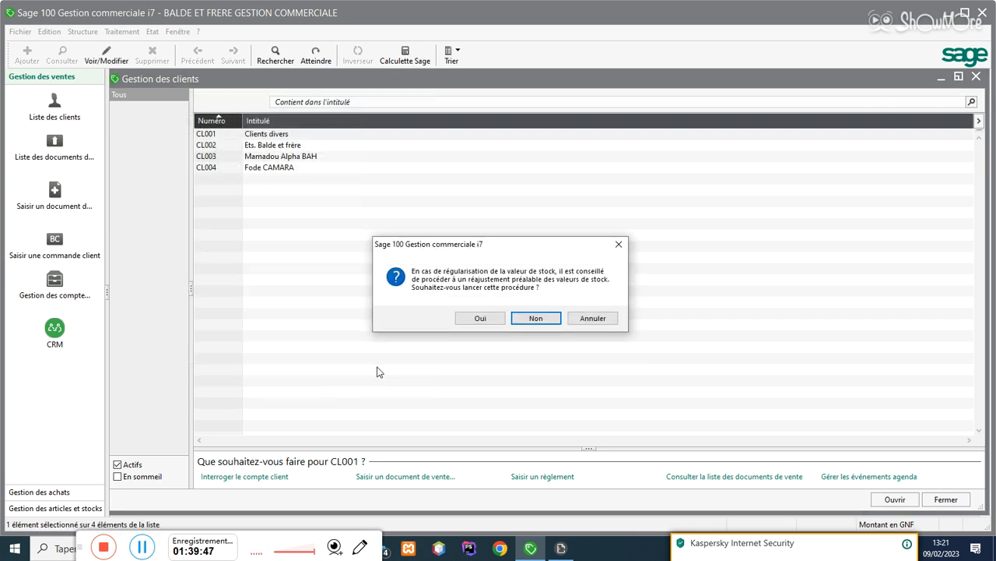
click(482, 320)
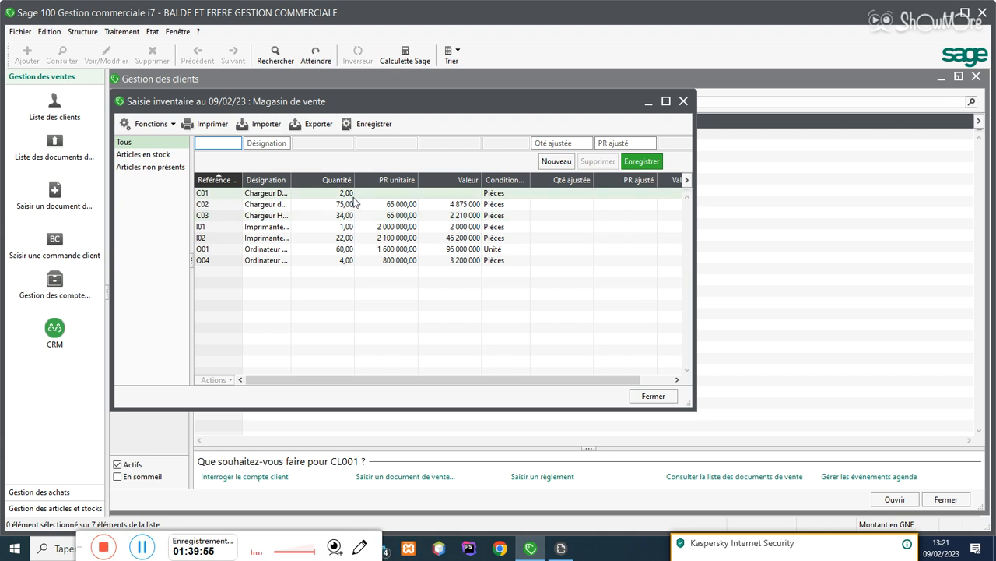
Step: Create a new sales order (Bon de commande) for the customer Clients divers and validate its header
click(83, 31)
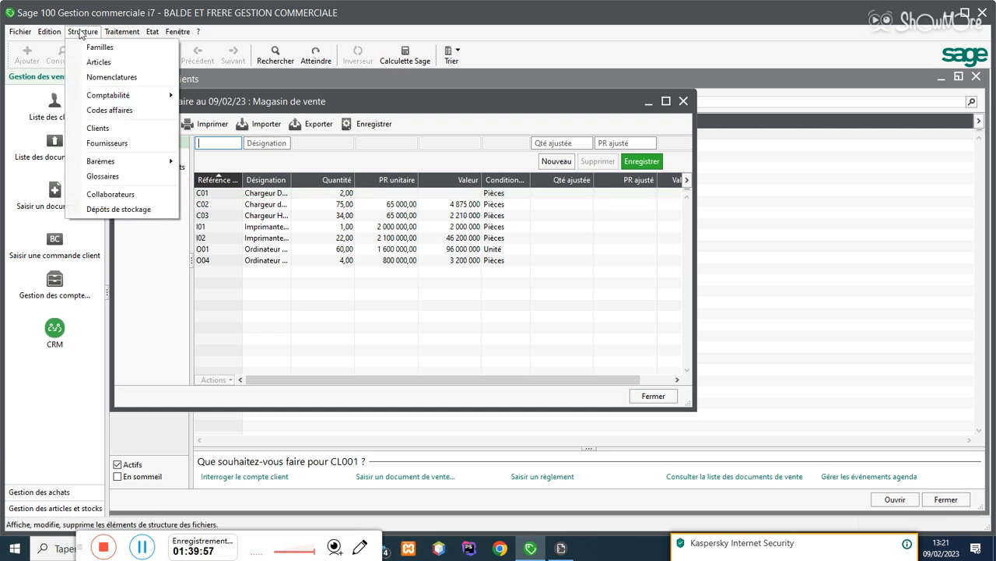
mouse_move(119, 32)
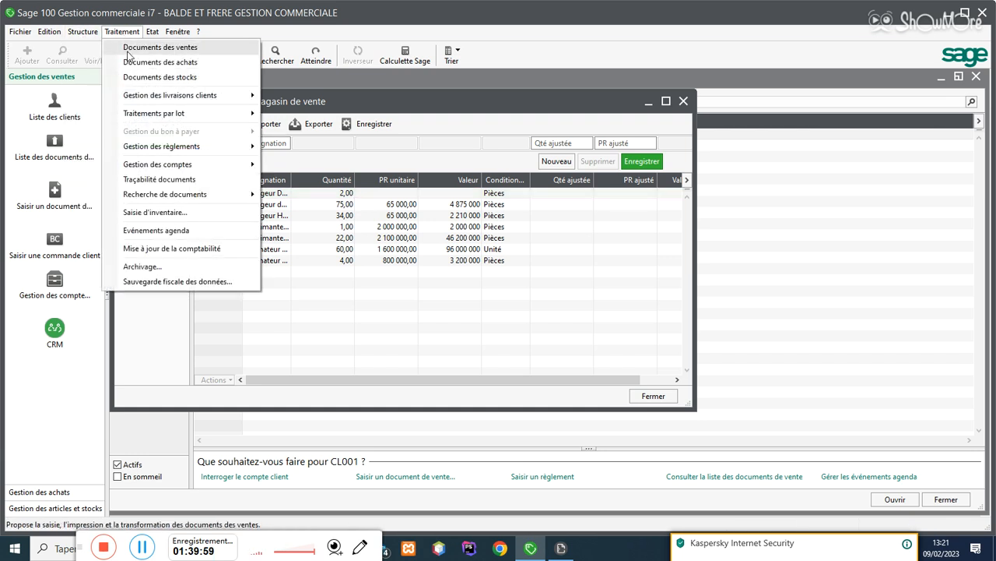
click(130, 49)
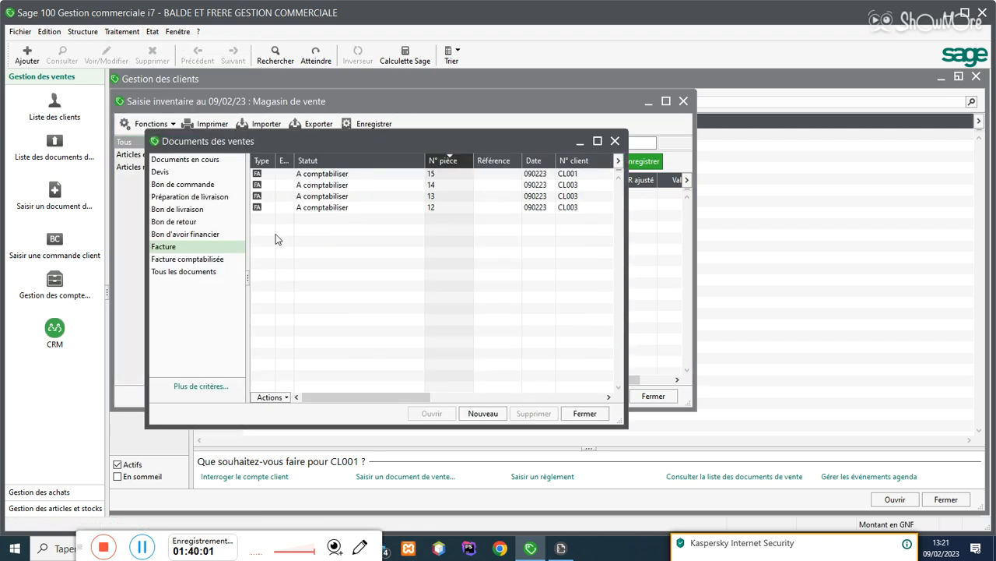
click(175, 187)
click(482, 413)
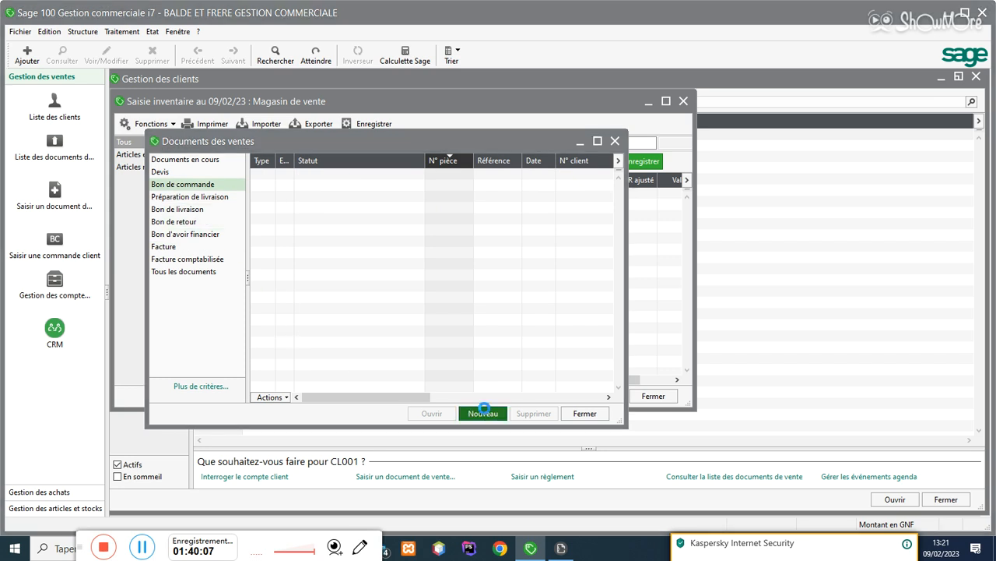
click(511, 343)
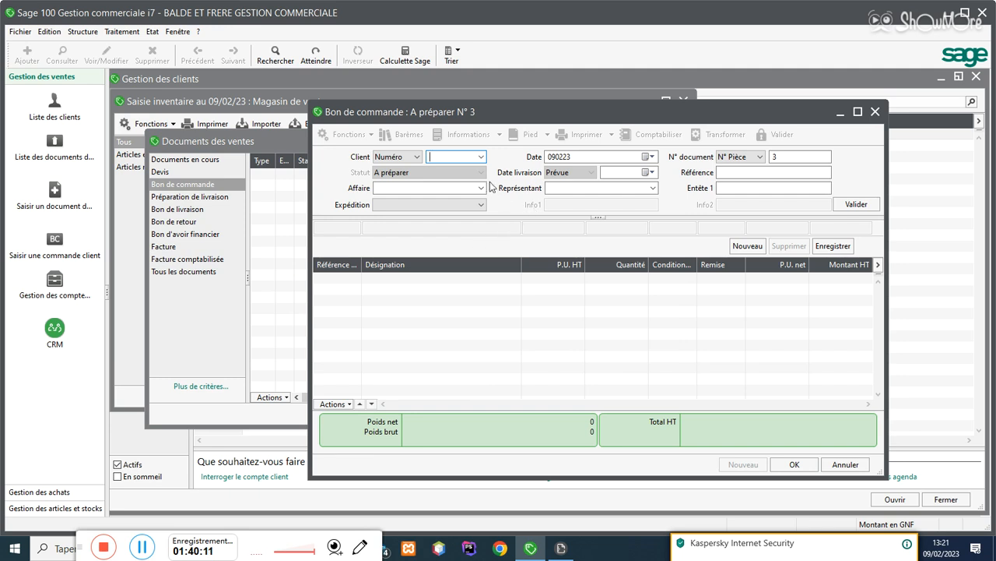
click(481, 157)
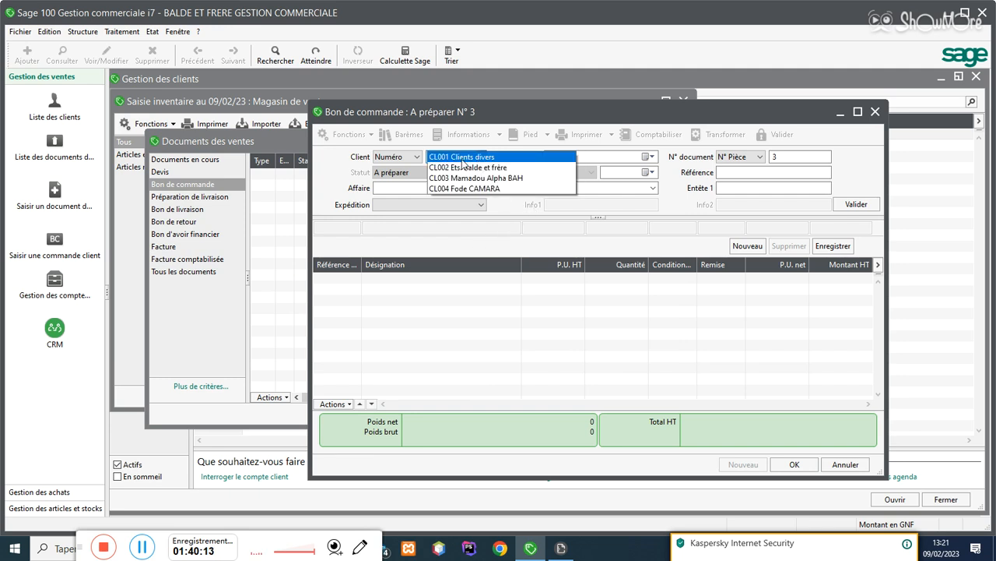
click(462, 159)
key(Return)
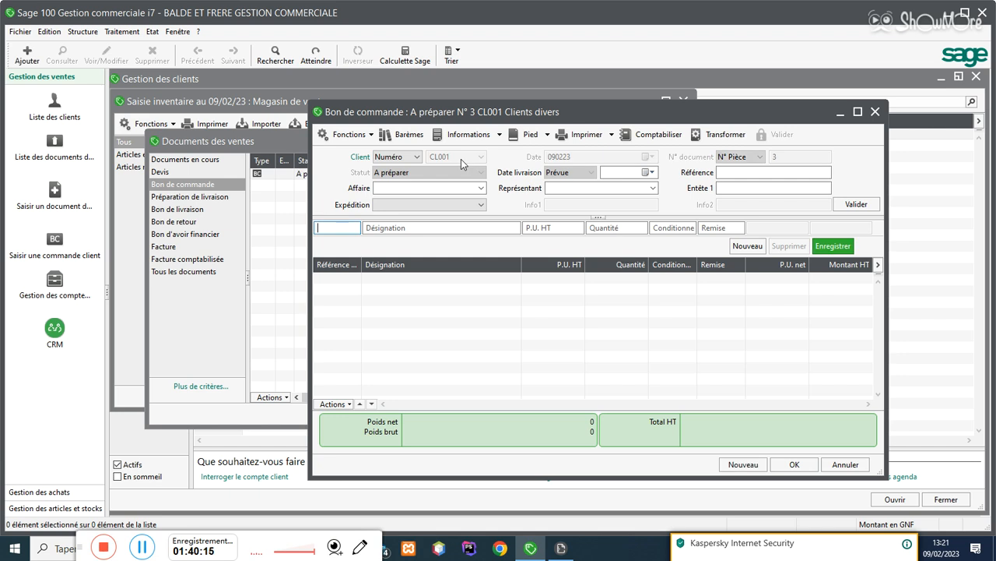
Step: Add article C01 Chargeur Del gros with quantity 1 to the sales order and save the order
text(a)
key(Return)
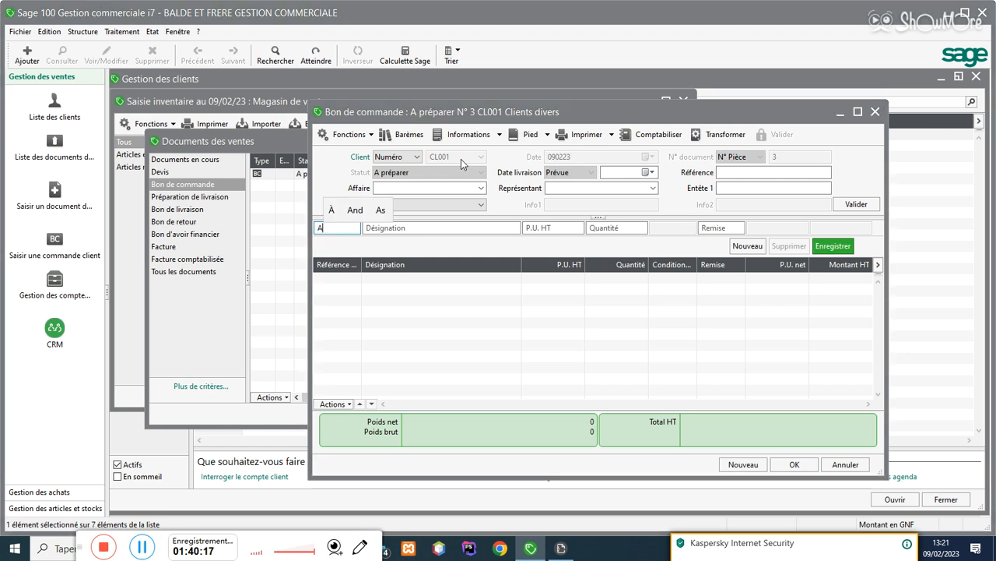
double_click(416, 275)
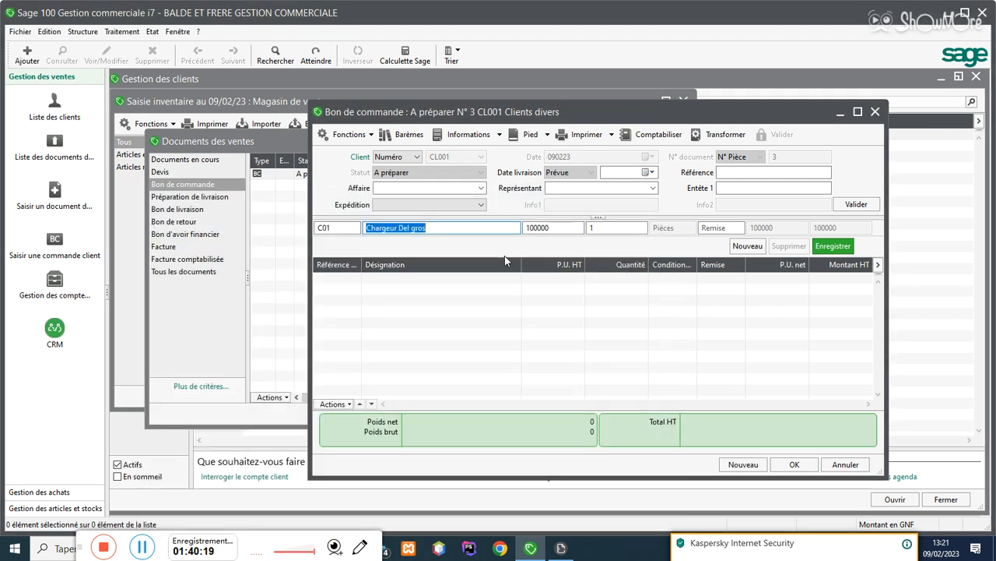
click(615, 230)
key(Return)
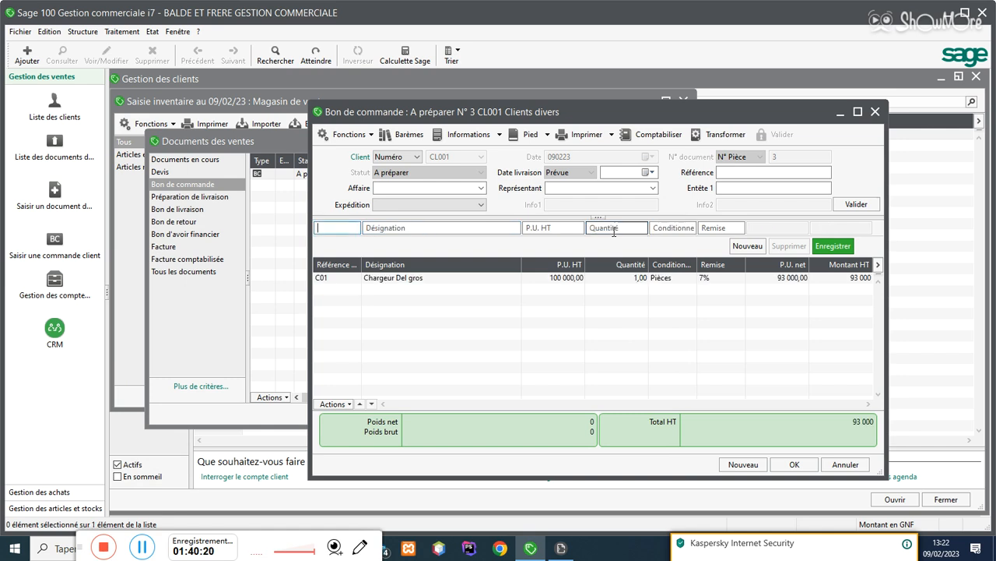
click(792, 465)
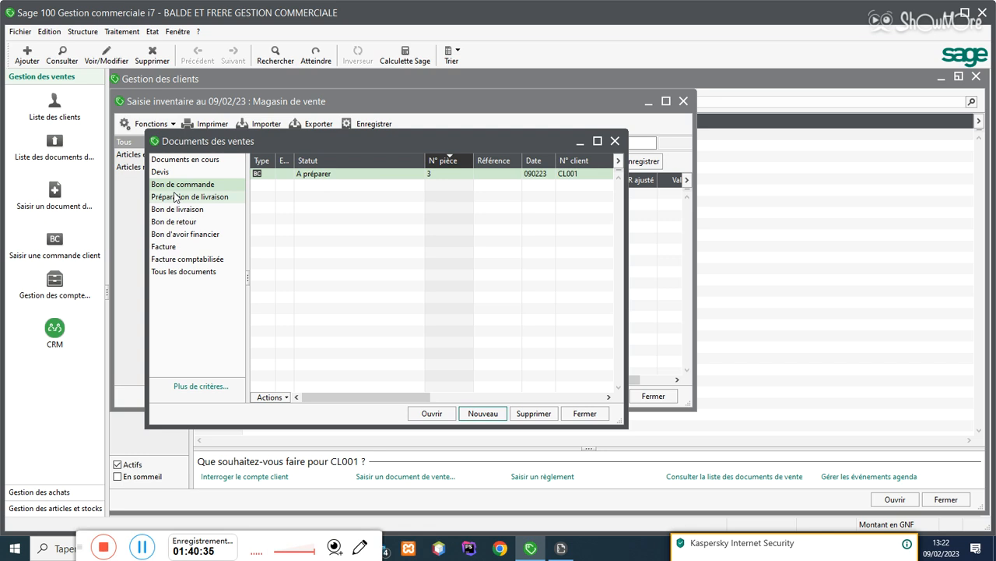
Step: Open the record of article C01 Chargeur Del gros and query its stock
click(83, 31)
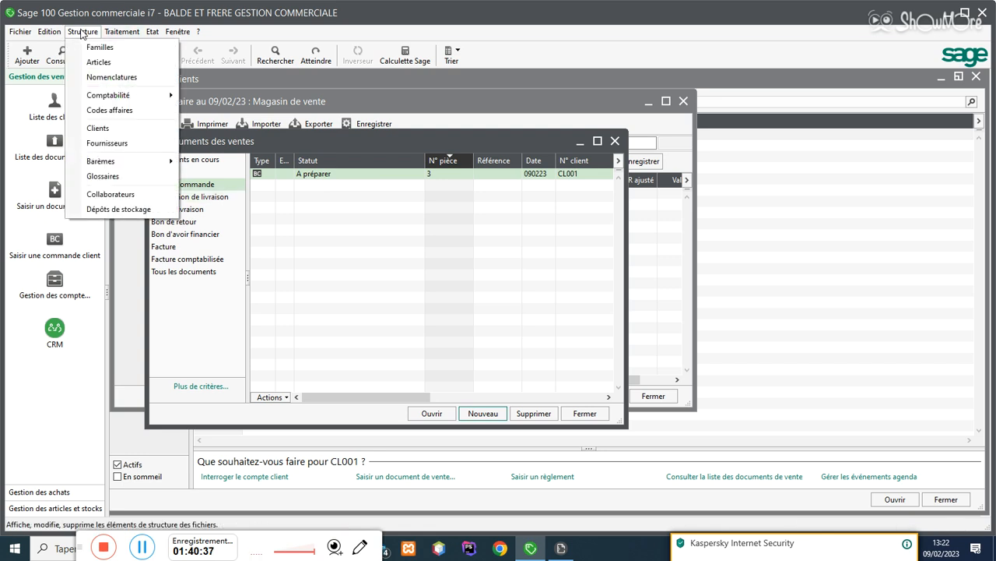
click(81, 62)
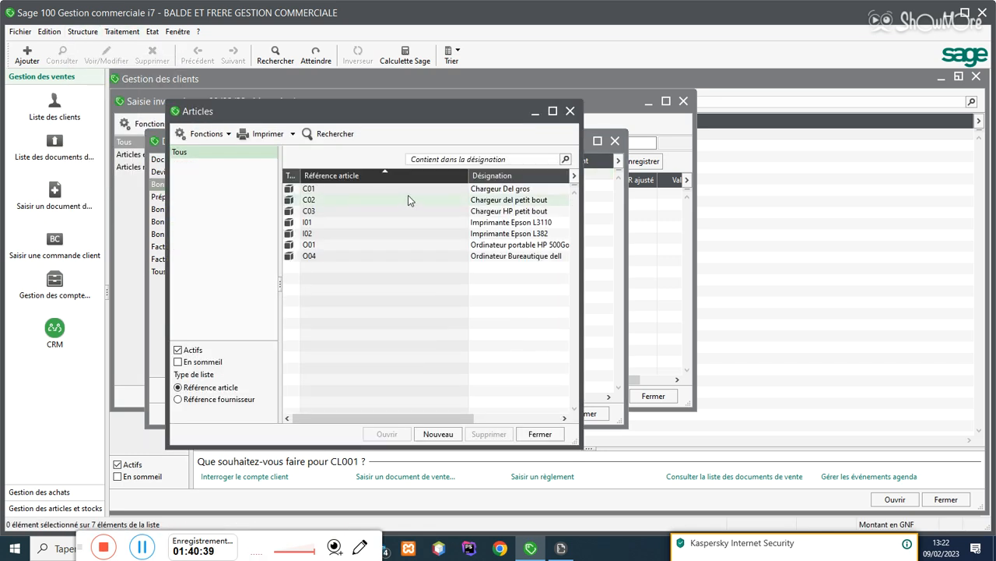
click(417, 188)
double_click(417, 188)
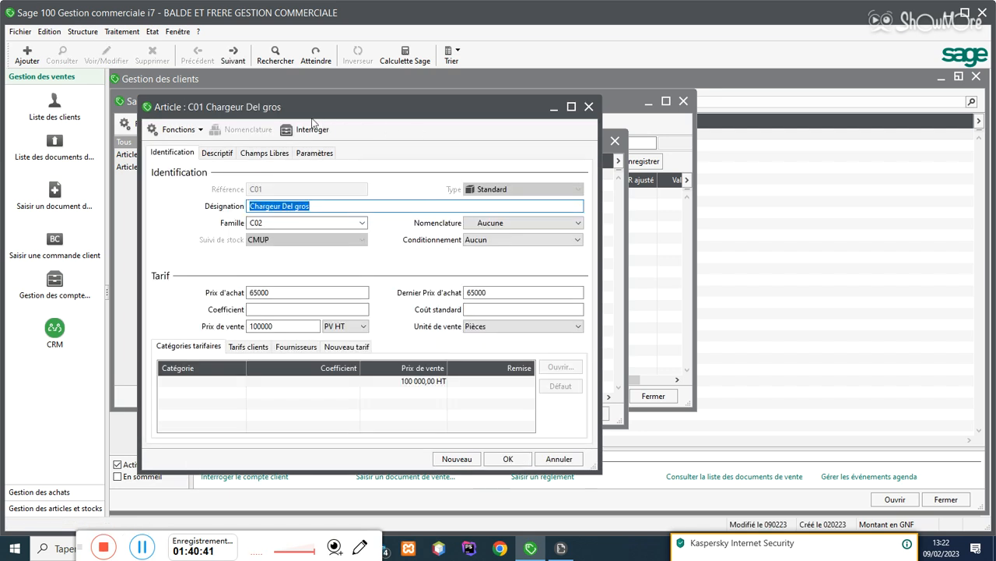
click(305, 130)
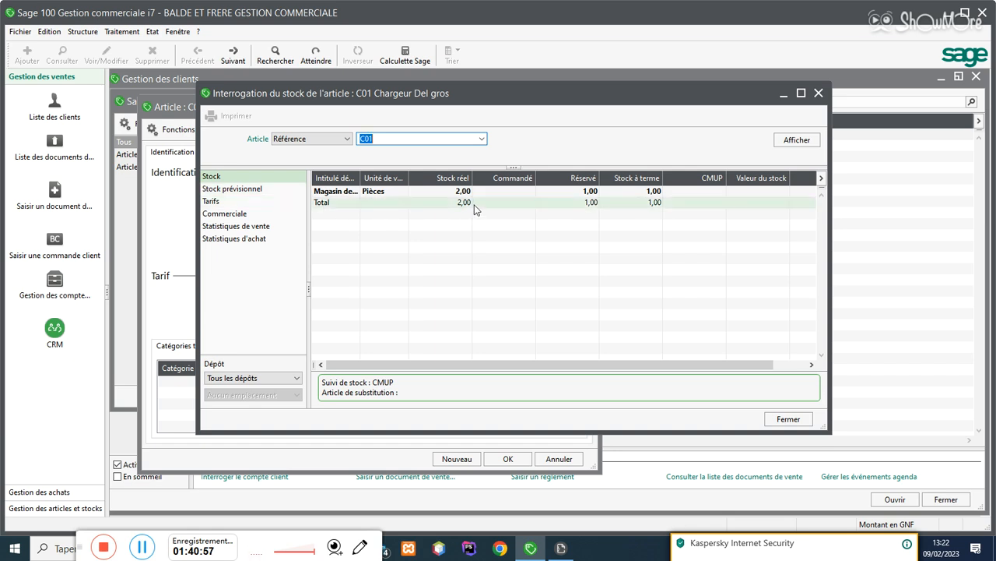
Step: Return to the open Magasin de vente inventory entry and close it without recording
click(121, 31)
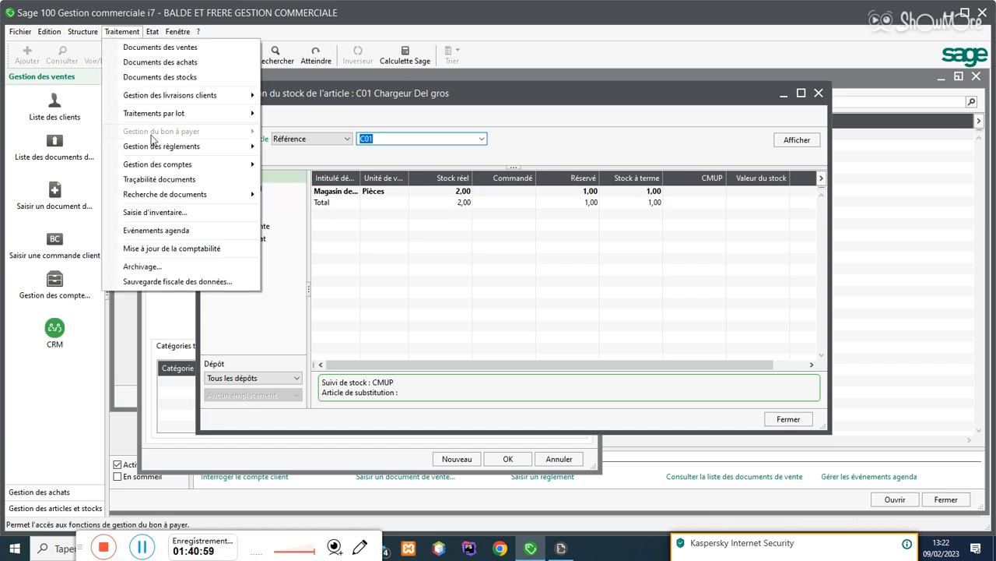
click(165, 208)
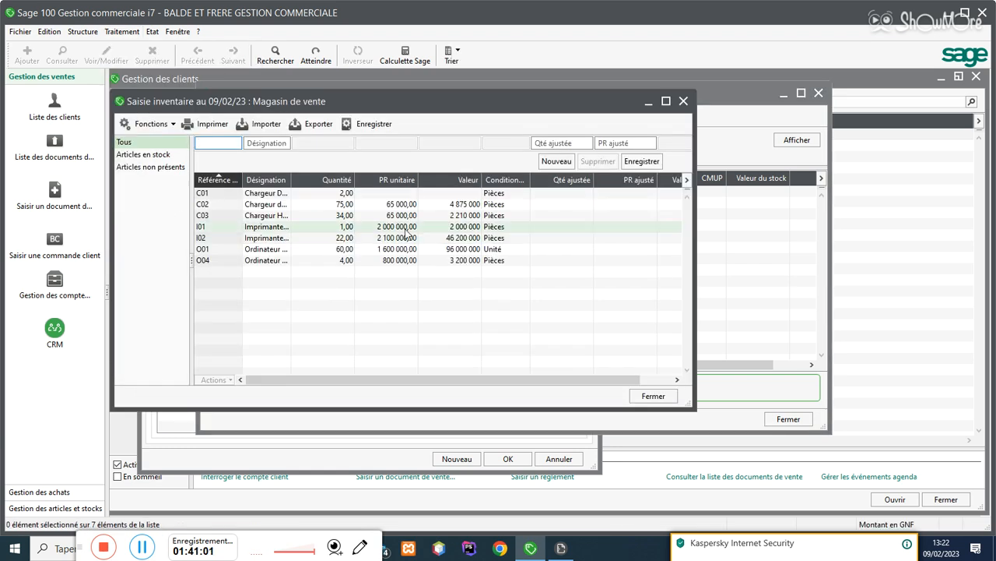
click(654, 395)
click(519, 314)
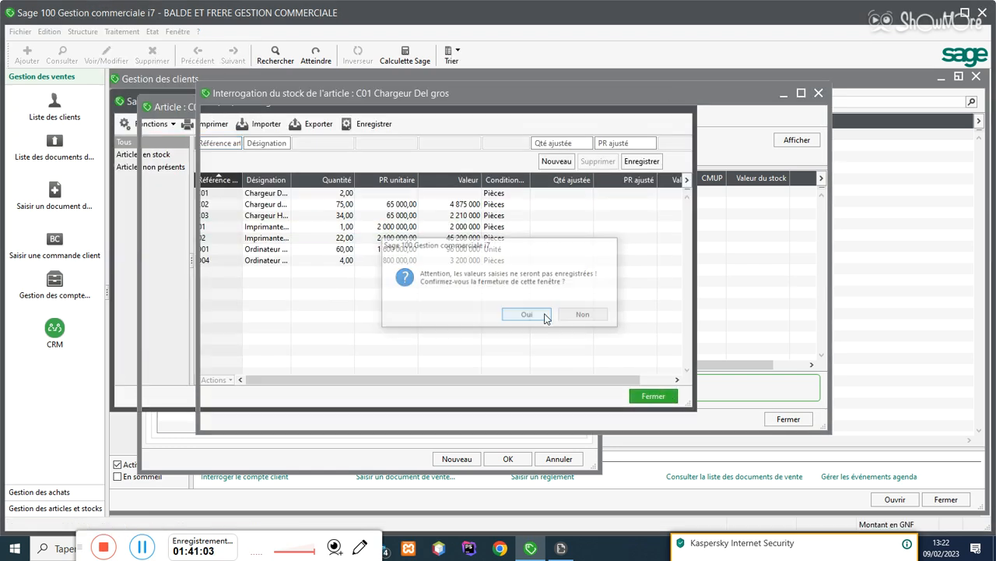
Step: Start a fresh inventory entry for the Magasin de vente depot, including the preliminary stock value readjustment
click(132, 33)
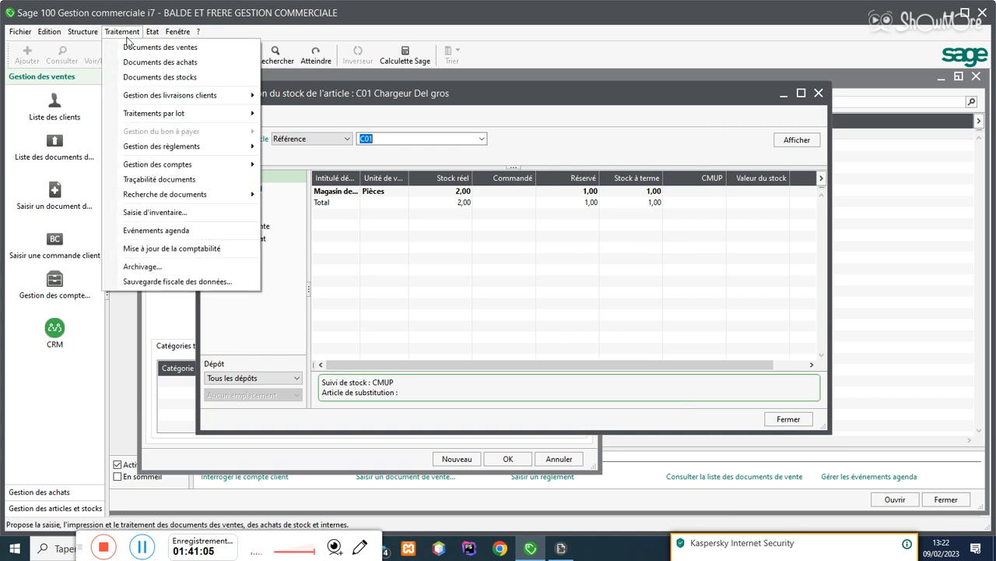
click(155, 212)
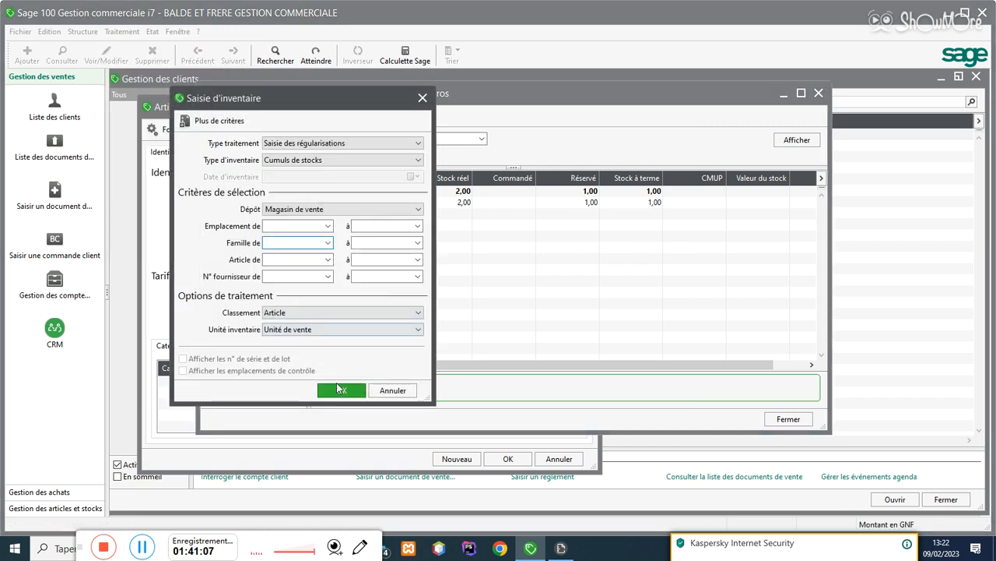
click(329, 324)
click(482, 317)
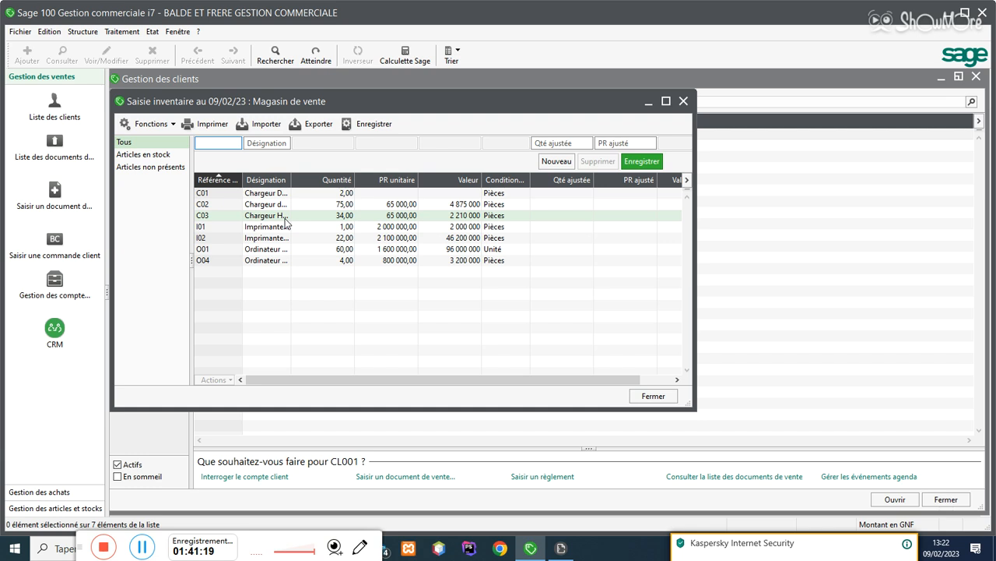
Step: Move the inventory entry window aside, select the C01 row and widen the Désignation column to show full article names
drag(538, 100, 857, 201)
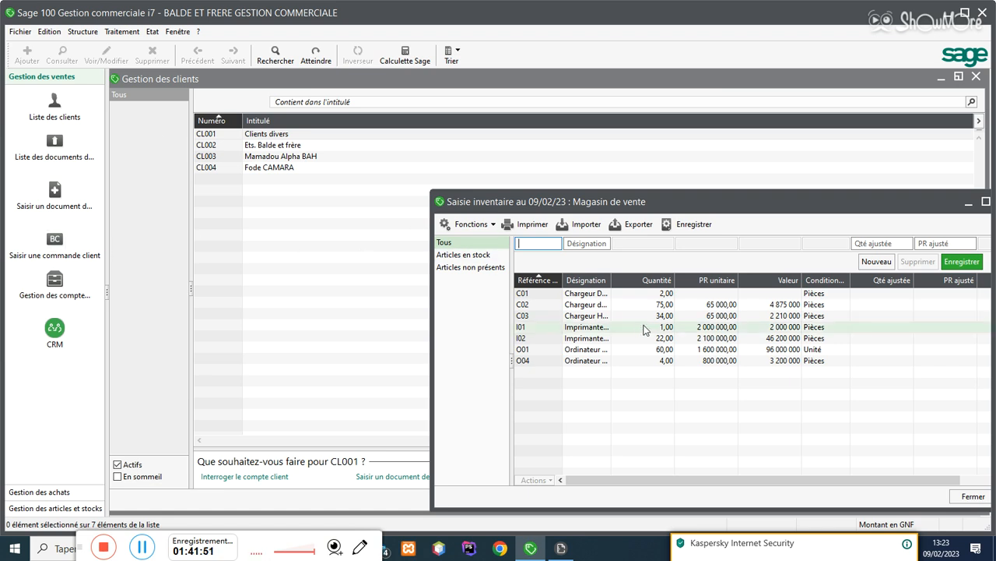
click(658, 293)
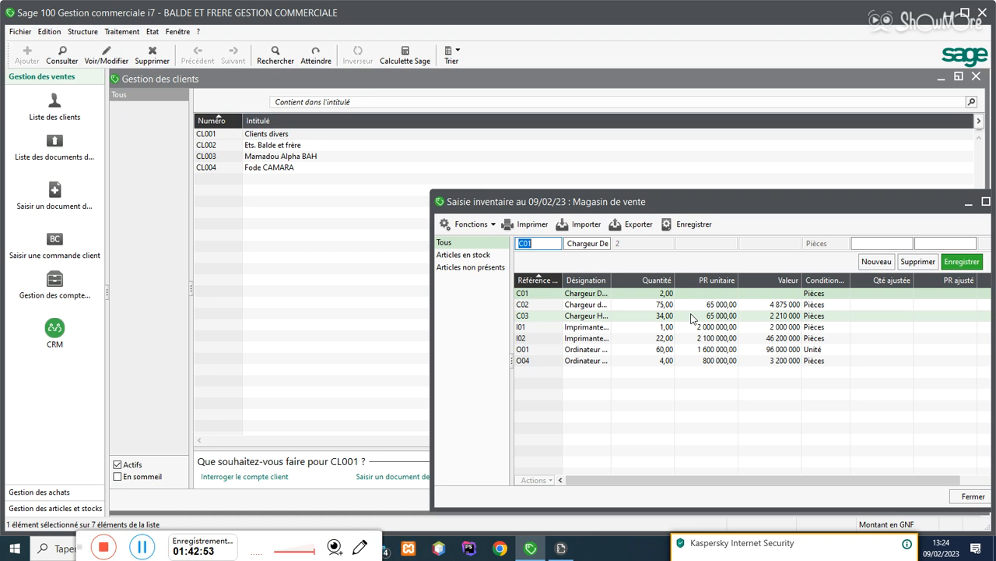
drag(612, 279, 716, 281)
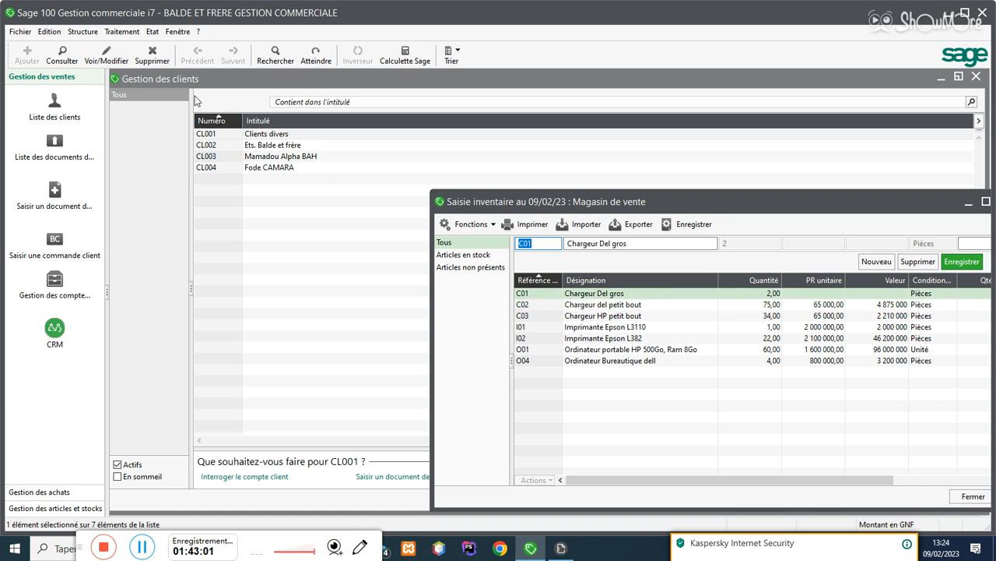
Step: Open the Clients divers sales order and examine the quantity on its Chargeur Del gros line
click(121, 31)
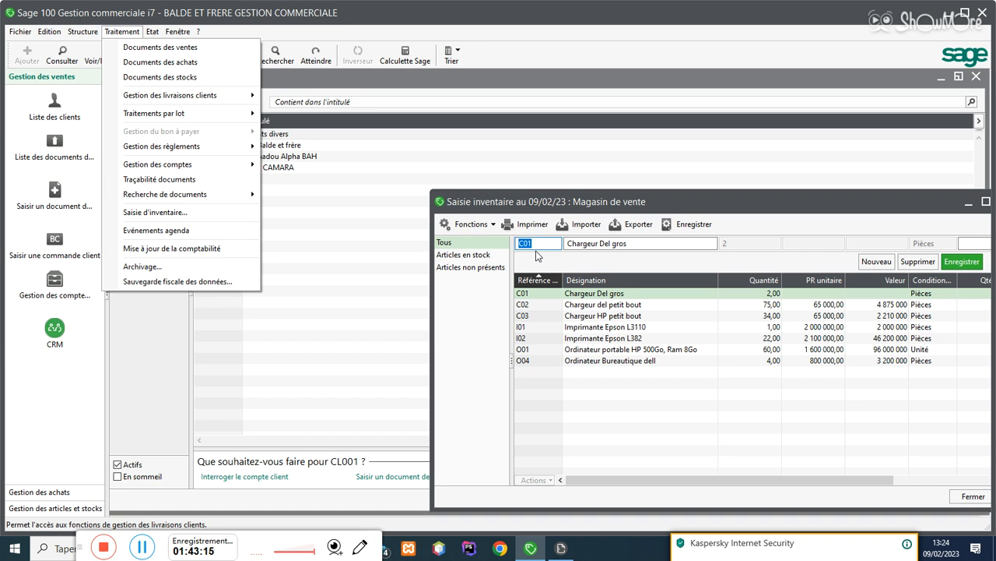
click(183, 47)
double_click(355, 181)
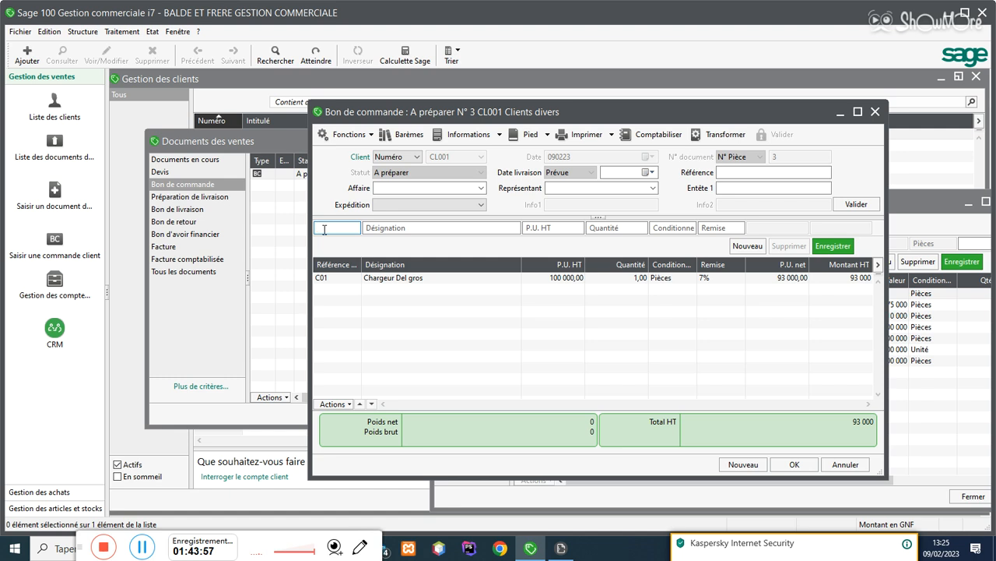
click(459, 278)
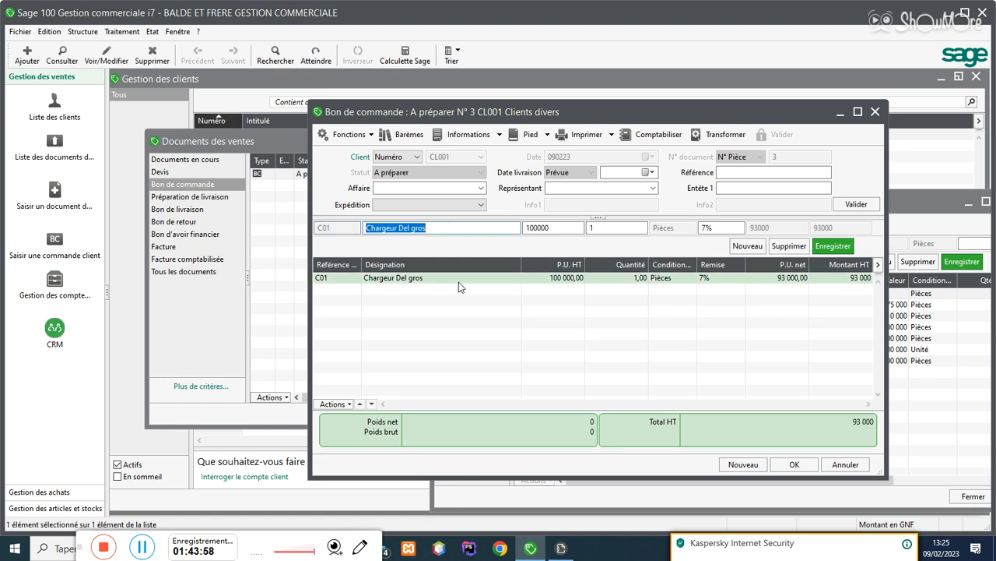
click(611, 228)
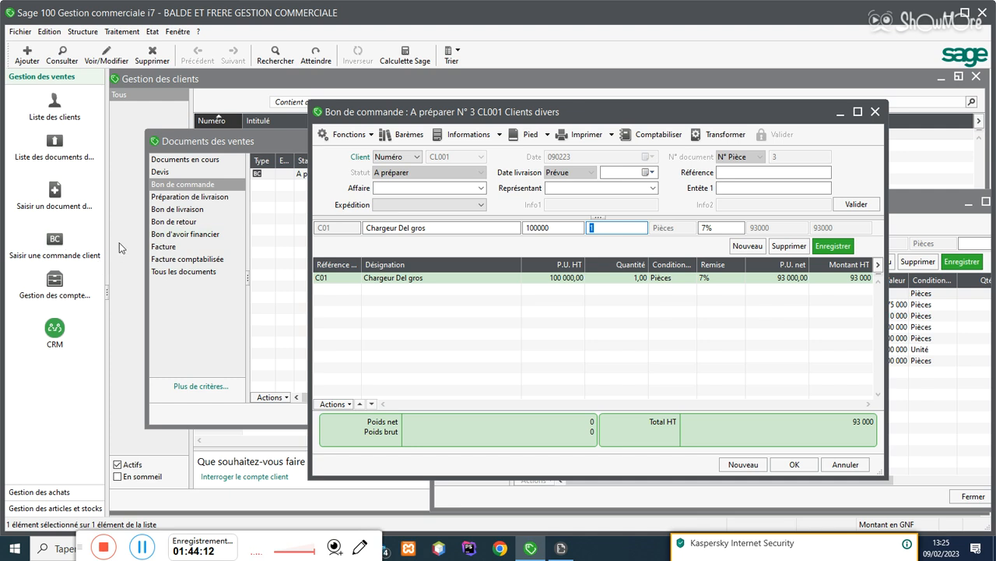
Step: List the customer return notes (Bon de retour) in the sales documents and maximize that window
click(167, 247)
click(173, 222)
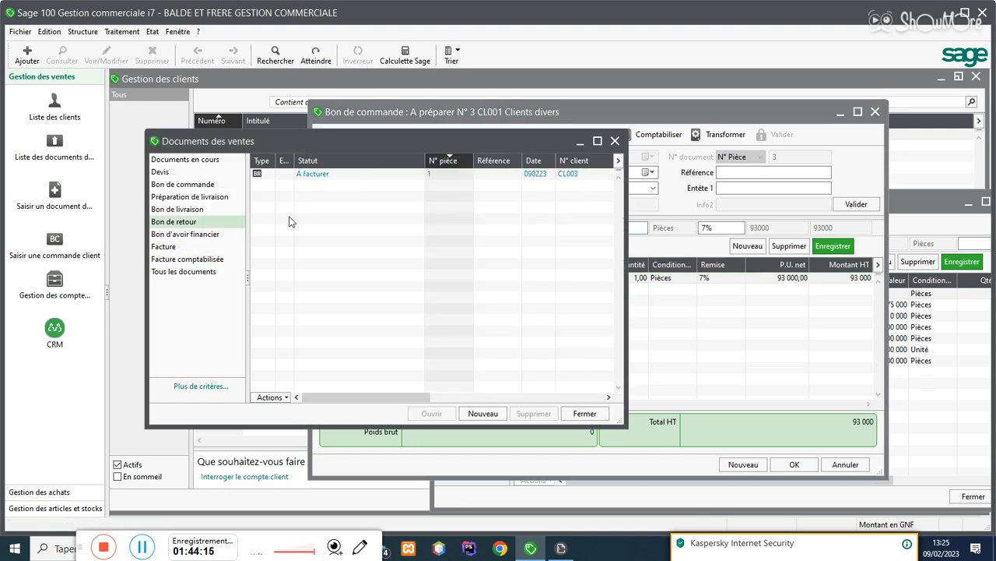
click(598, 141)
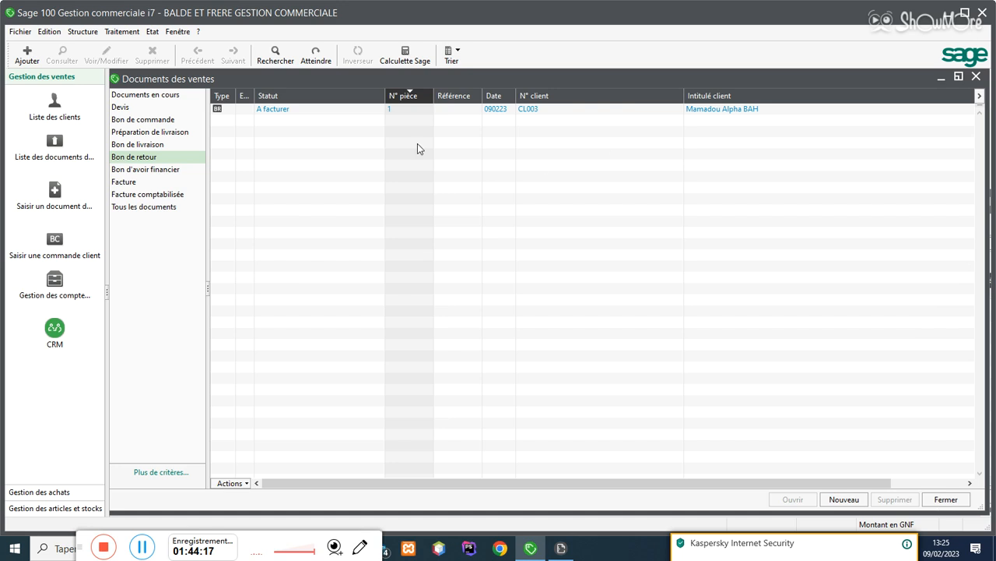
Step: Open the customer return note awaiting invoicing (A facturer) and try to post it to accounting
double_click(506, 117)
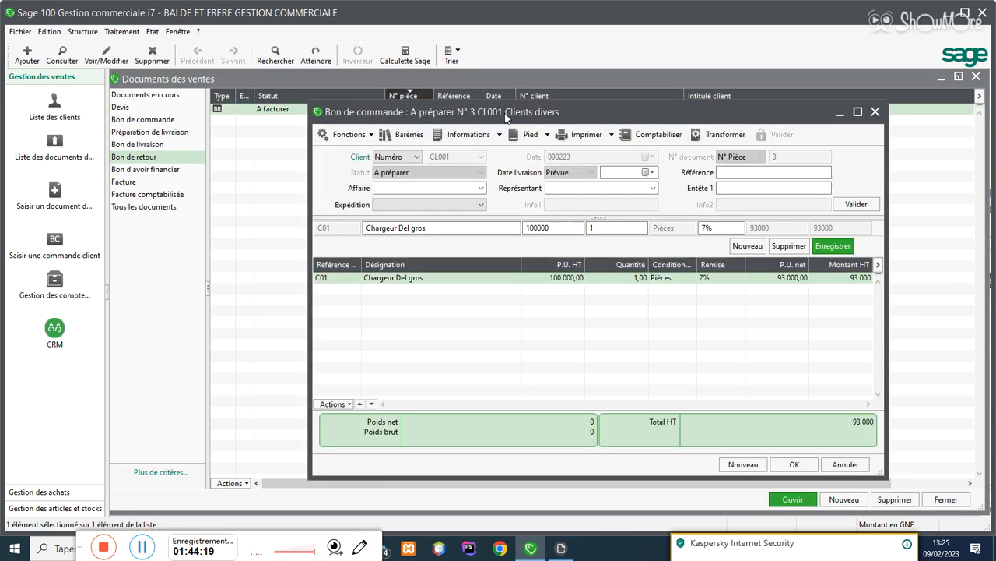
click(666, 135)
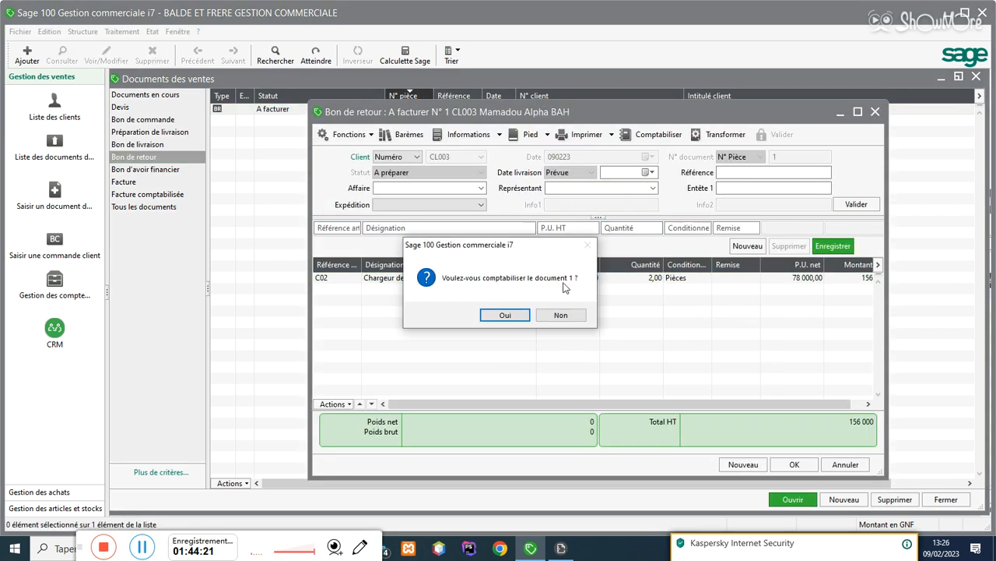
click(504, 314)
click(544, 315)
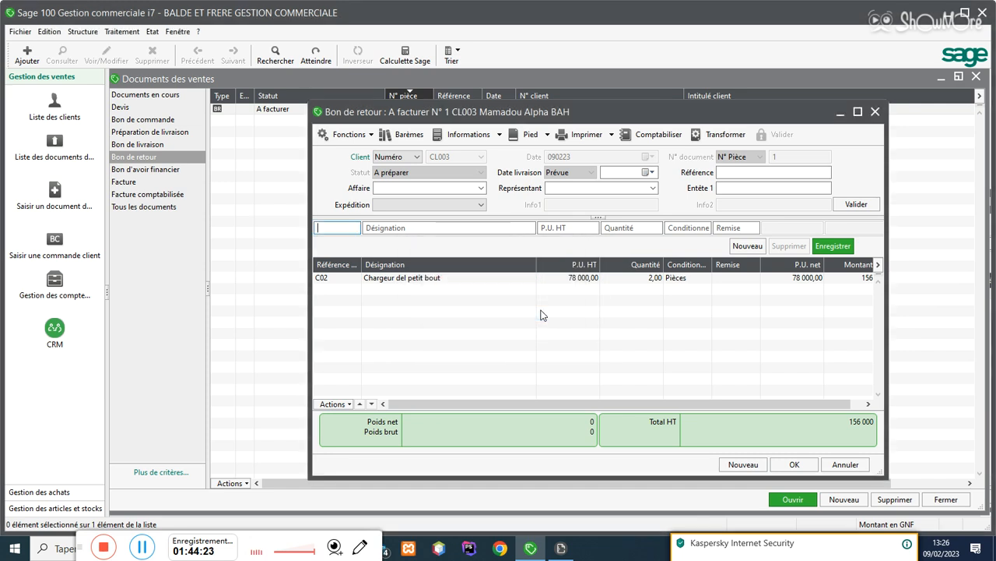
Step: Select the C02 Chargeur del petit bout line and try again to post the return note to accounting
click(646, 278)
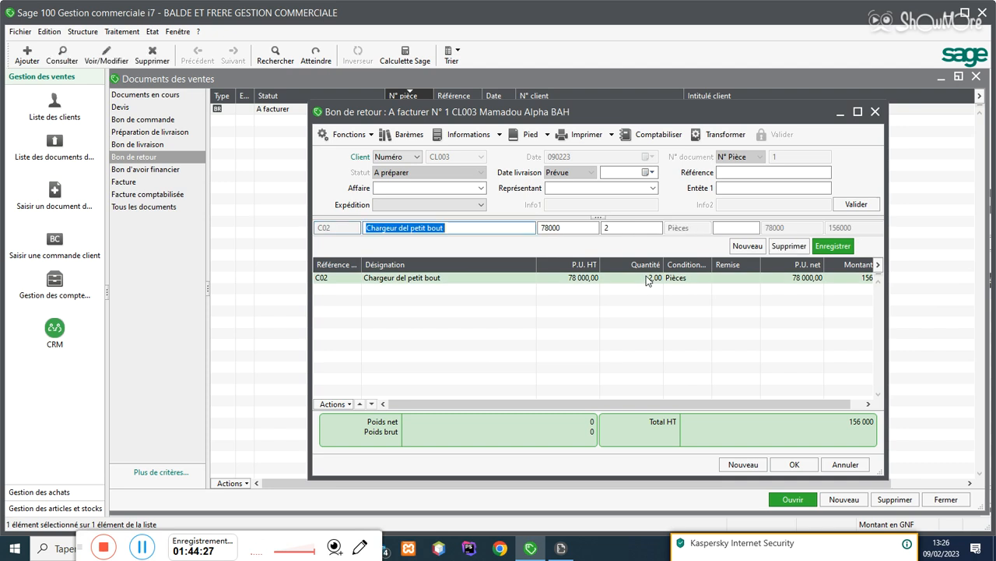
click(655, 135)
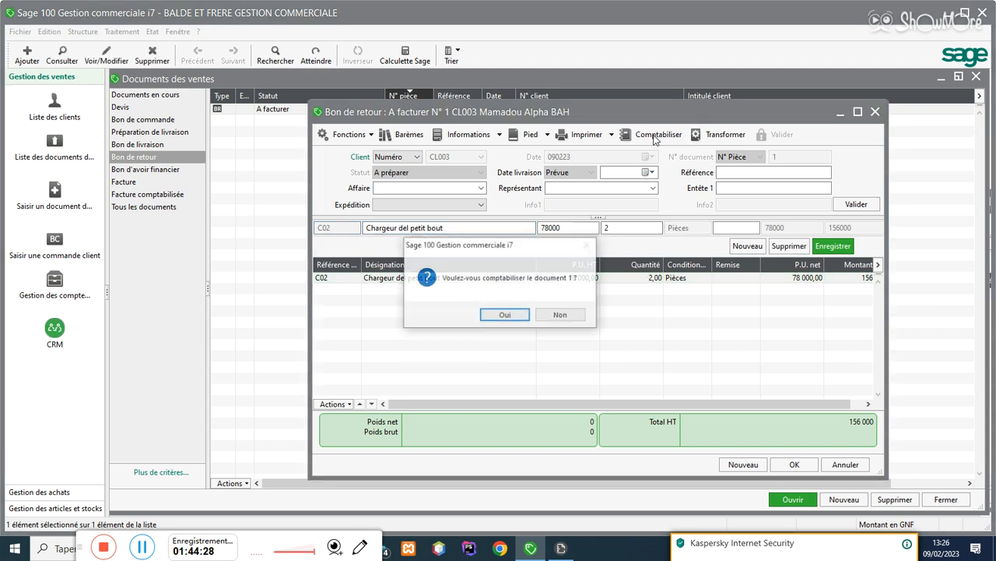
click(505, 315)
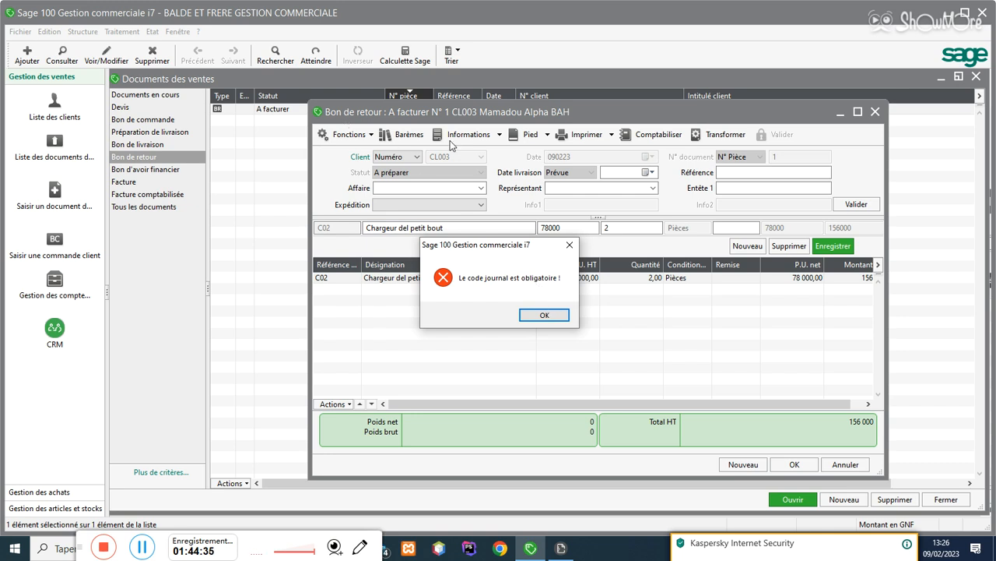
click(576, 246)
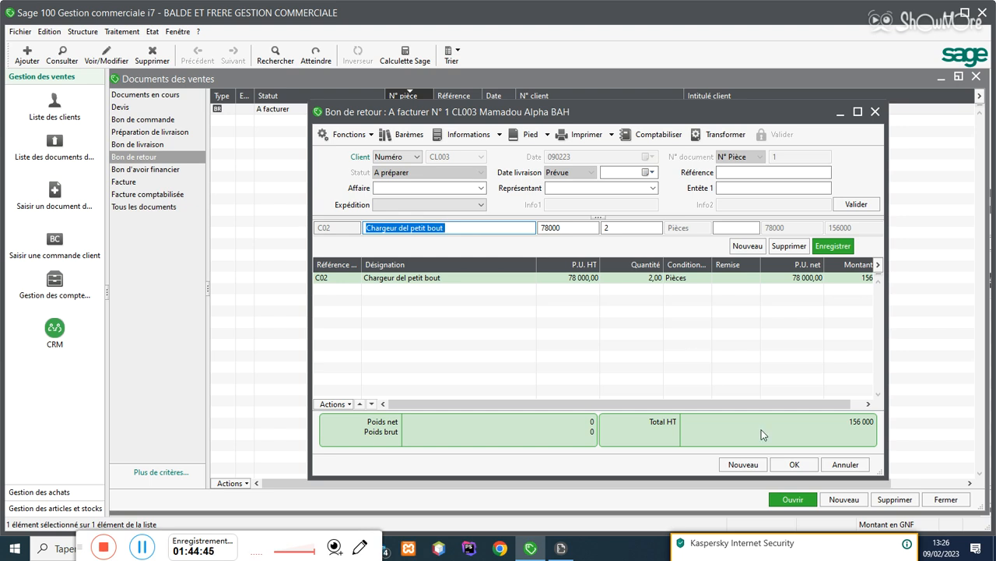
Step: Leave the return note without saving and close the sales documents list to get back to the inventory entry
click(824, 468)
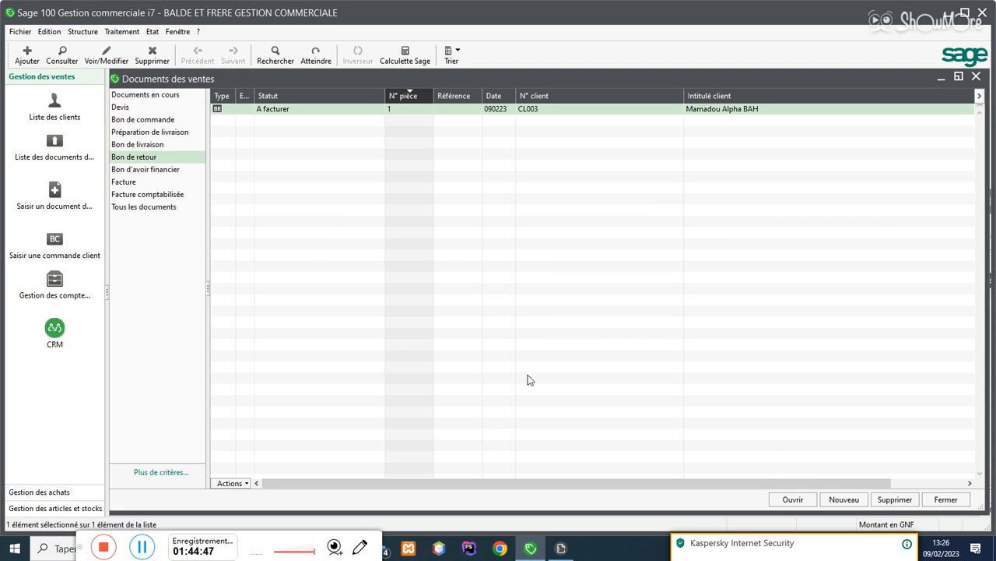
click(945, 499)
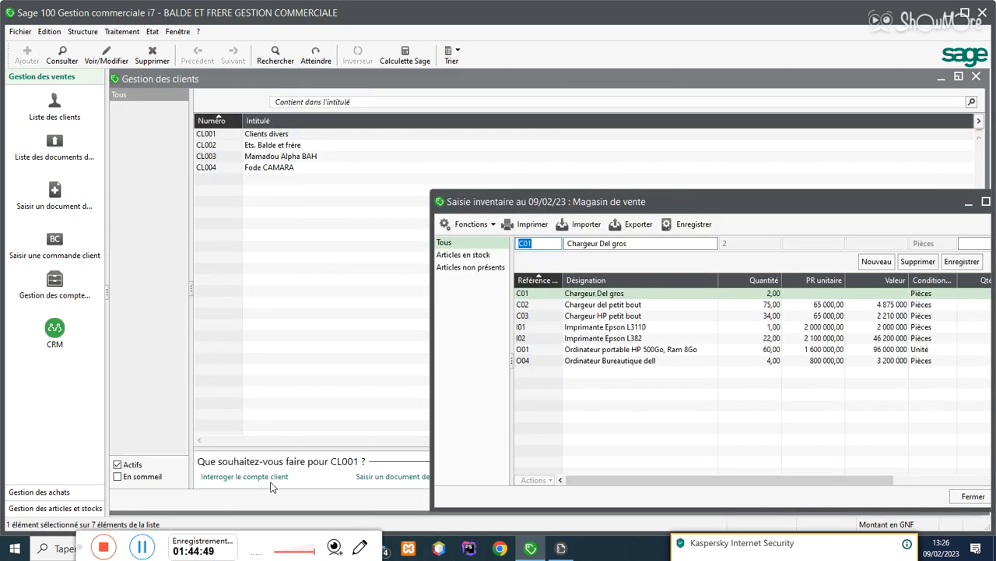